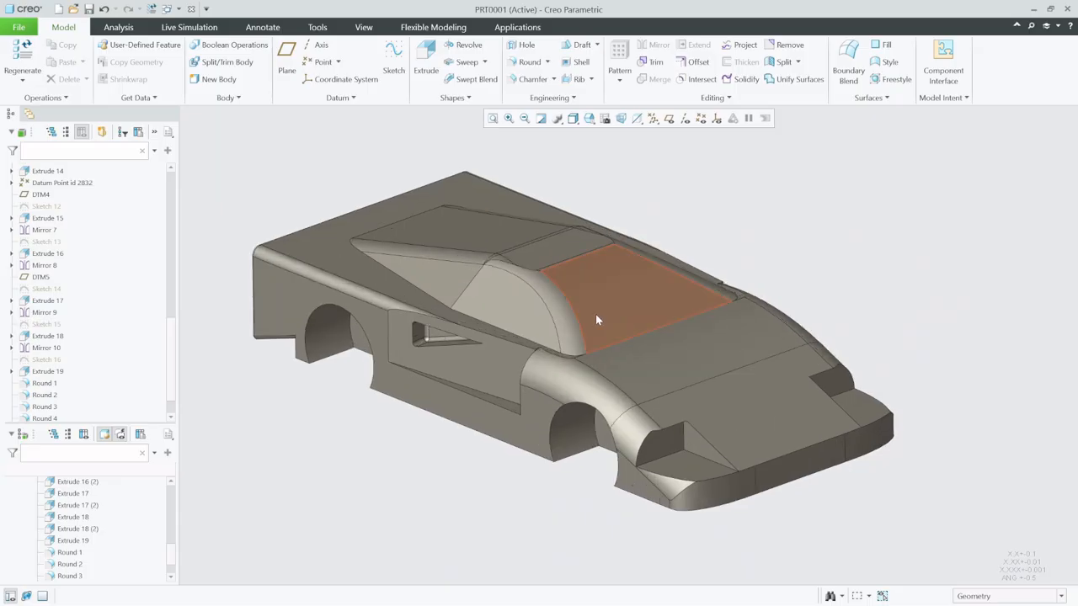
{"action": "scroll", "coordinate": [721, 349], "scroll_direction": "down", "scroll_amount": 2}
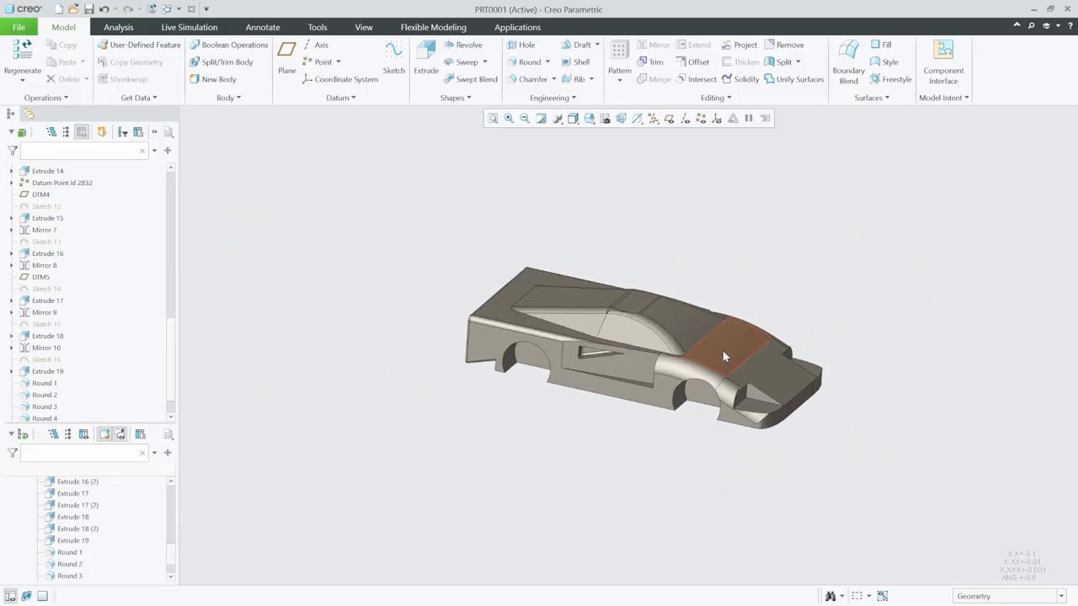
{"action": "scroll", "coordinate": [704, 323], "scroll_direction": "up", "scroll_amount": 2}
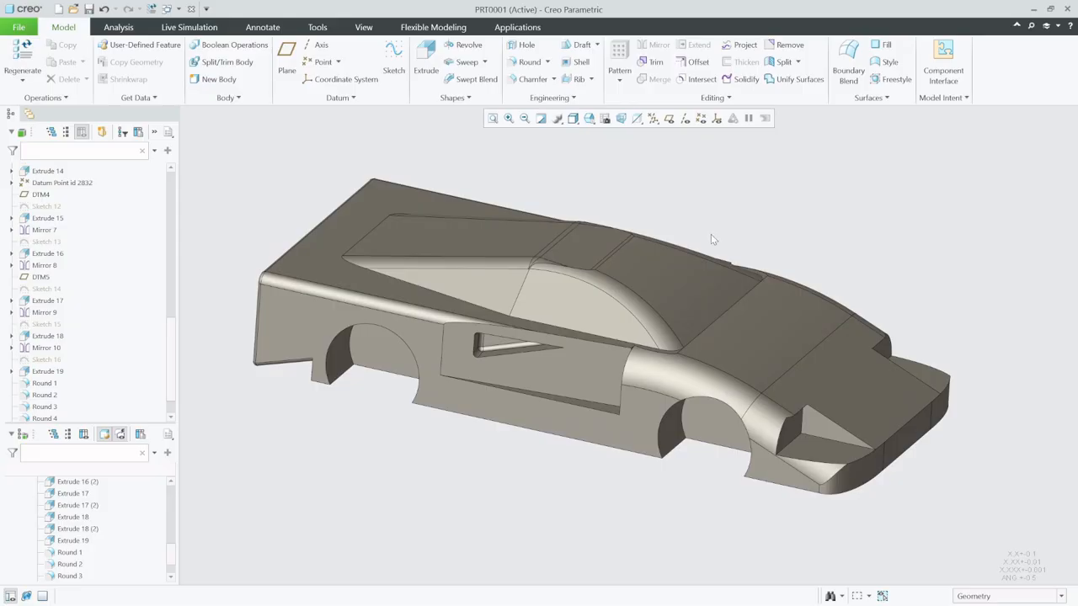
{"action": "middle_click_drag", "start_coordinate": [711, 234], "coordinate": [559, 311]}
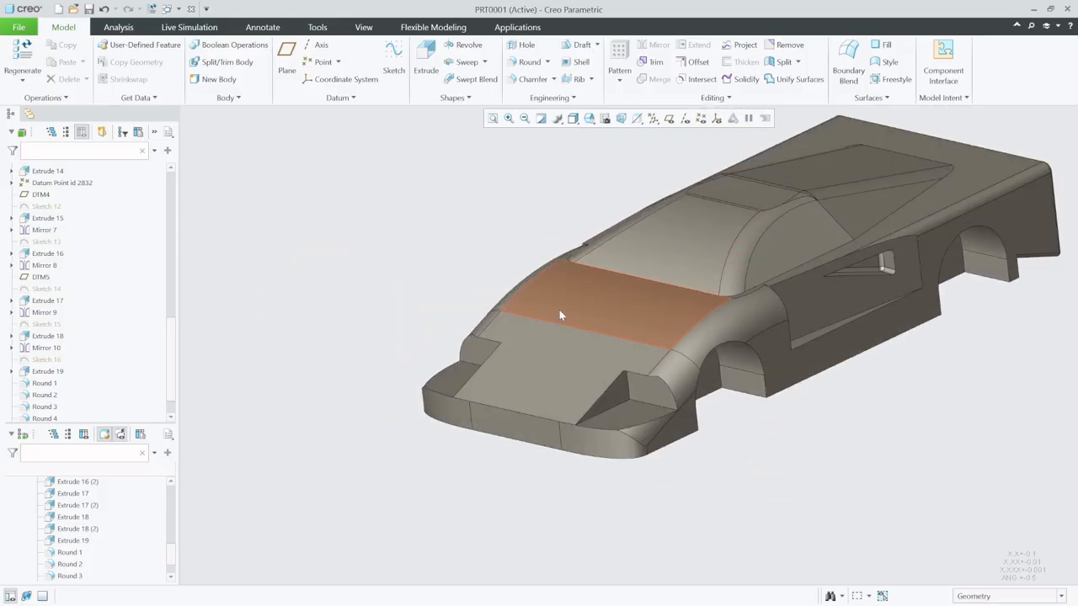
{"action": "scroll", "coordinate": [470, 414], "scroll_direction": "down", "scroll_amount": 4}
{"action": "scroll", "coordinate": [569, 383], "scroll_direction": "up", "scroll_amount": 4}
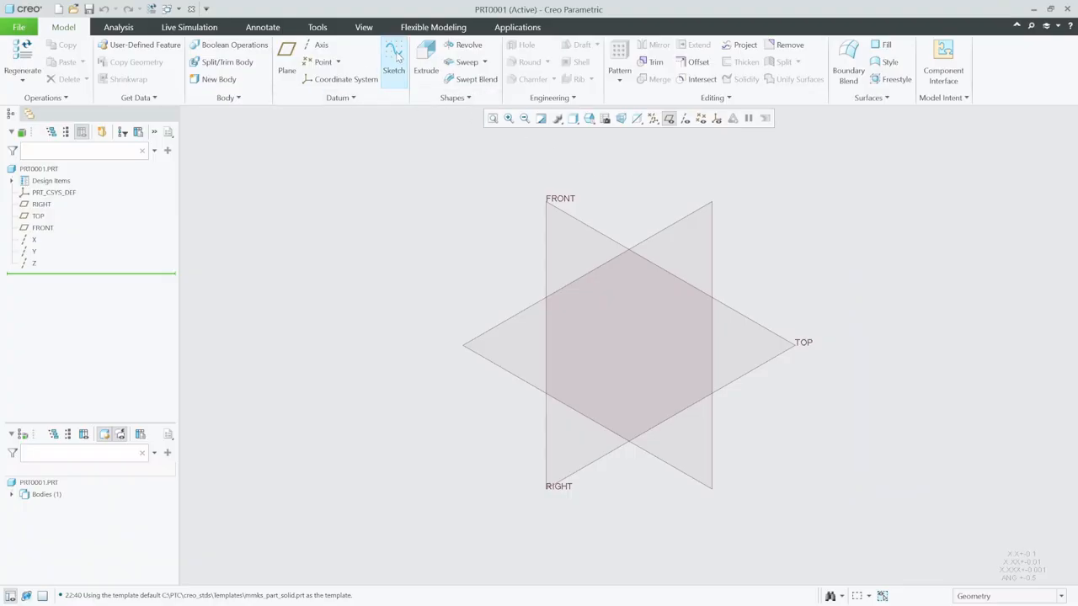
- Start a sketch on the RIGHT datum plane with TOP as the top-facing reference, and orient the view parallel to it
{"action": "left_click", "coordinate": [394, 57]}
{"action": "left_click", "coordinate": [693, 213]}
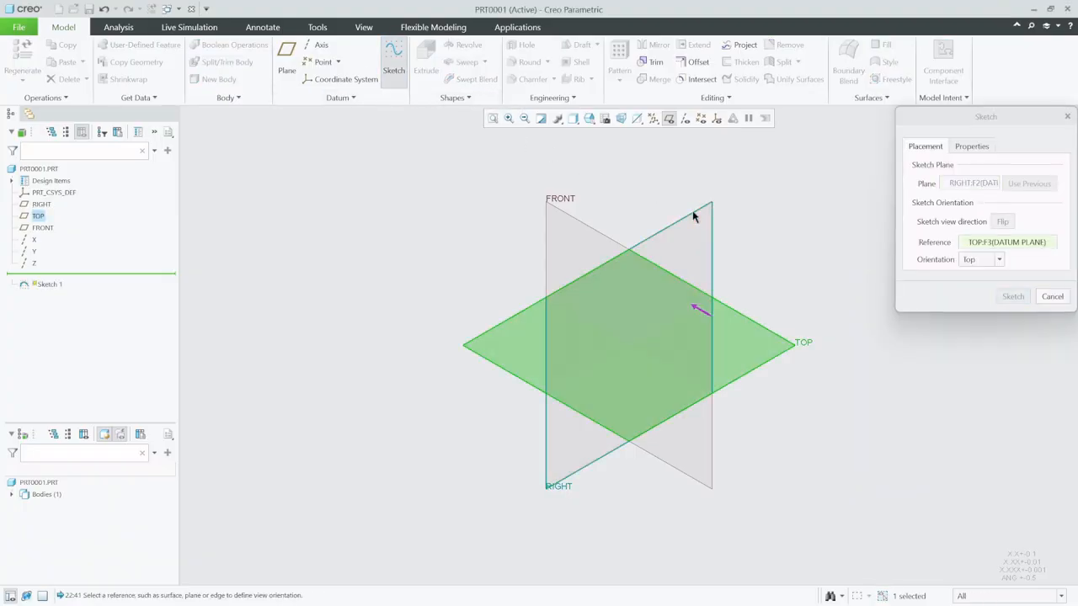
{"action": "left_click", "coordinate": [1013, 296]}
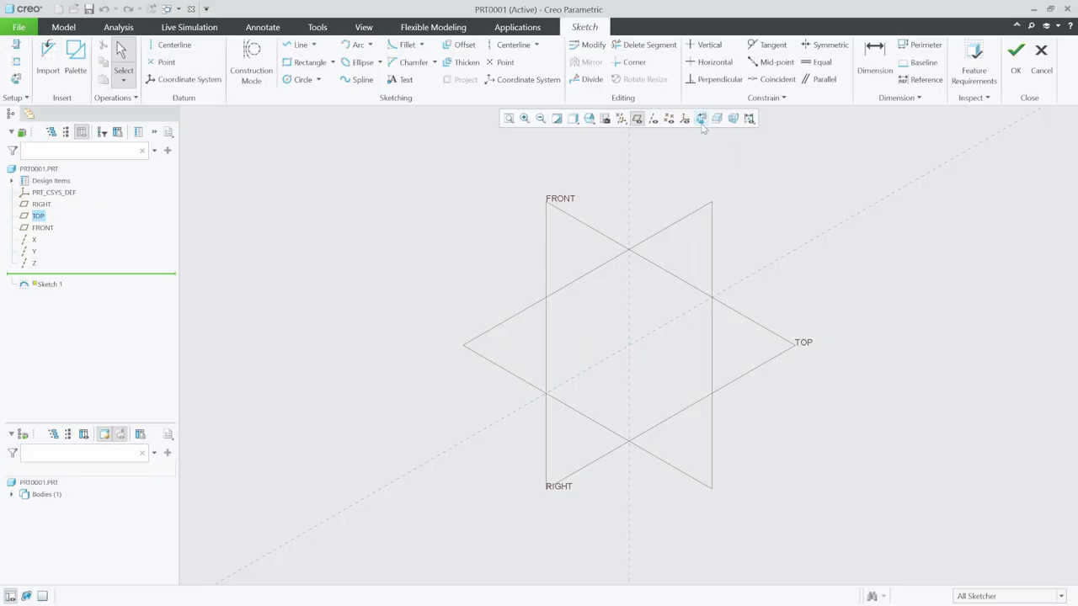
{"action": "left_click", "coordinate": [700, 119]}
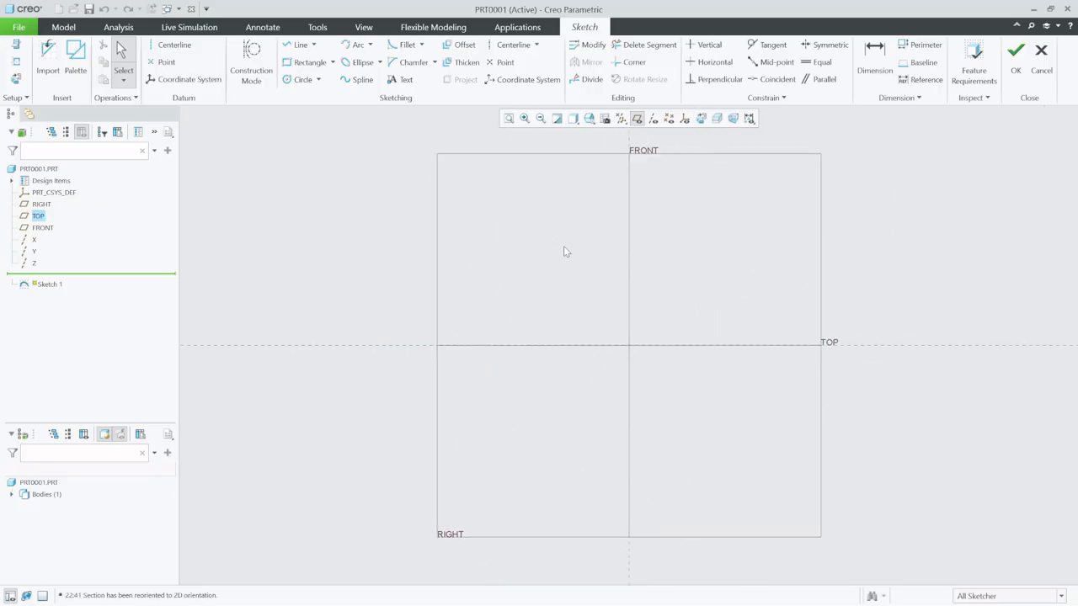
- Add a horizontal and a vertical datum centerline through the sketch origin
{"action": "left_click", "coordinate": [175, 44]}
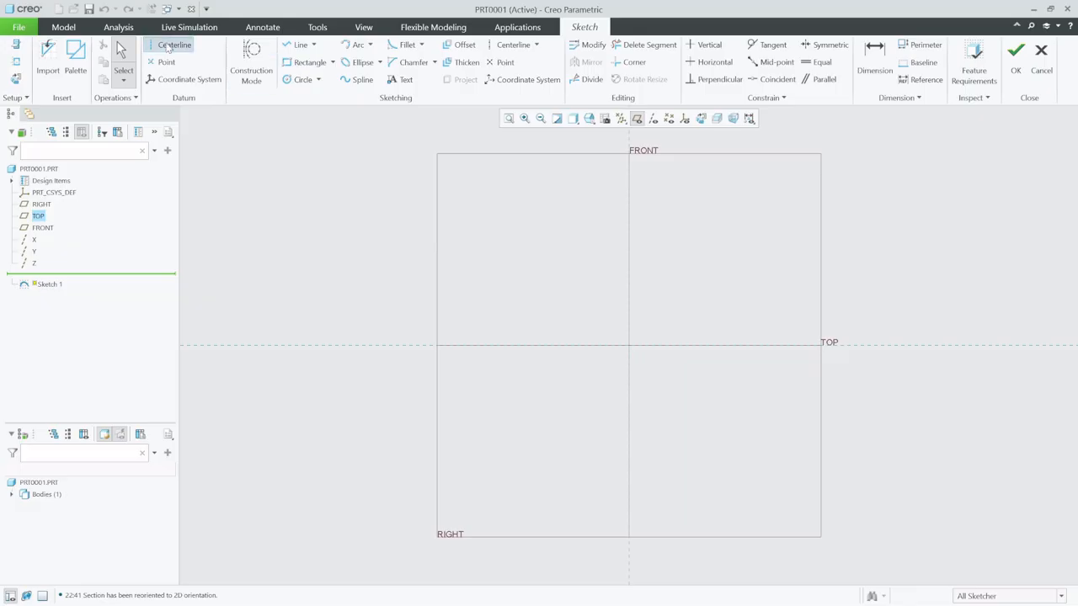
{"action": "left_click", "coordinate": [629, 345]}
{"action": "left_click", "coordinate": [714, 352]}
{"action": "left_click", "coordinate": [628, 346]}
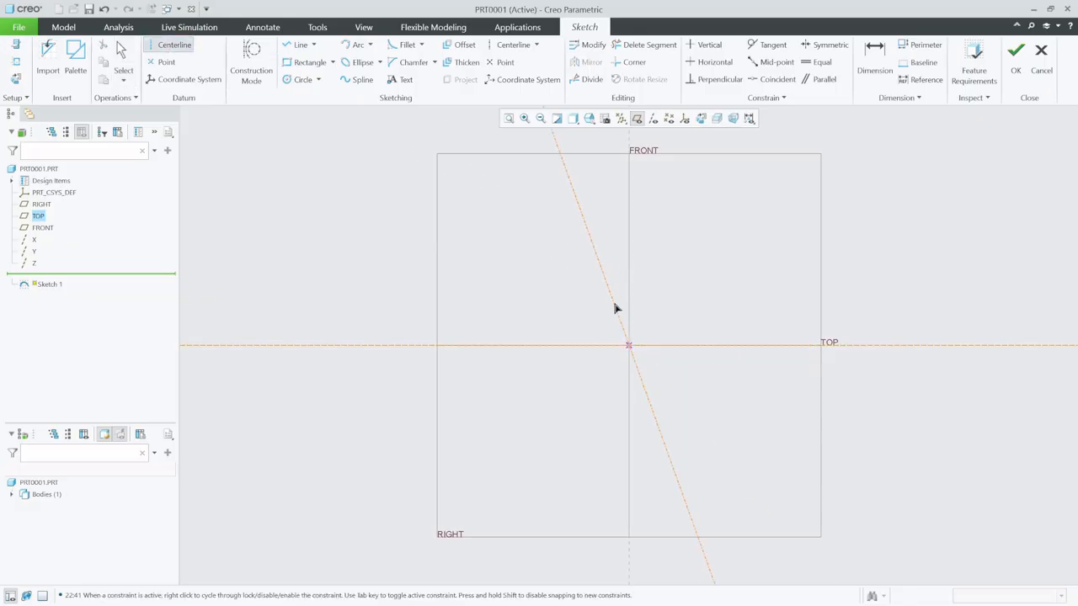
{"action": "left_click", "coordinate": [629, 282]}
- Draw a horizontal base line below the horizontal centerline, symmetric about the vertical centerline, and set its length to 160
{"action": "left_click", "coordinate": [288, 47]}
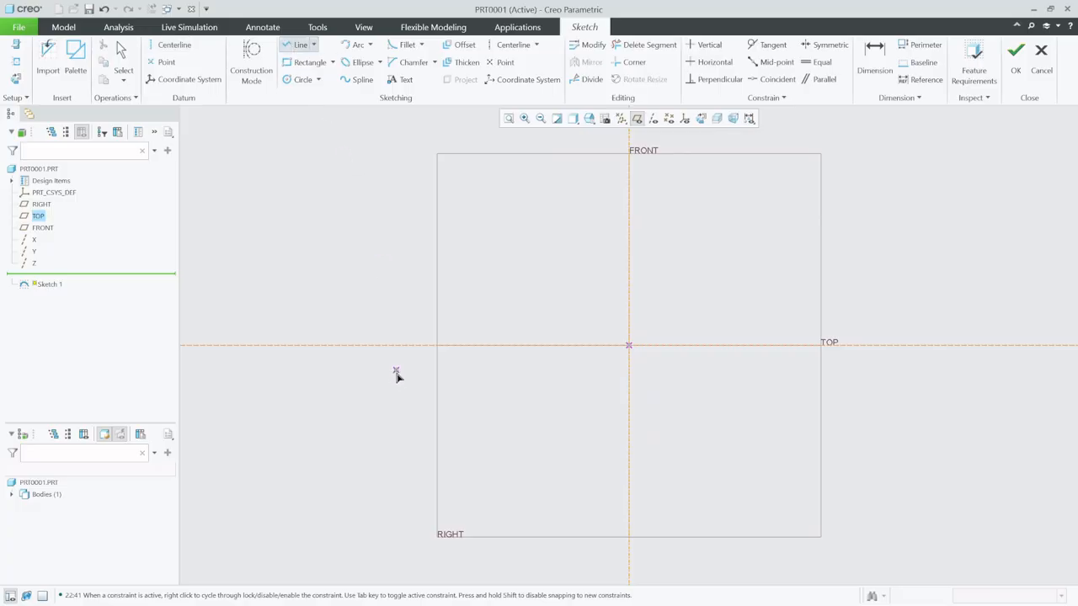
{"action": "left_click", "coordinate": [333, 397]}
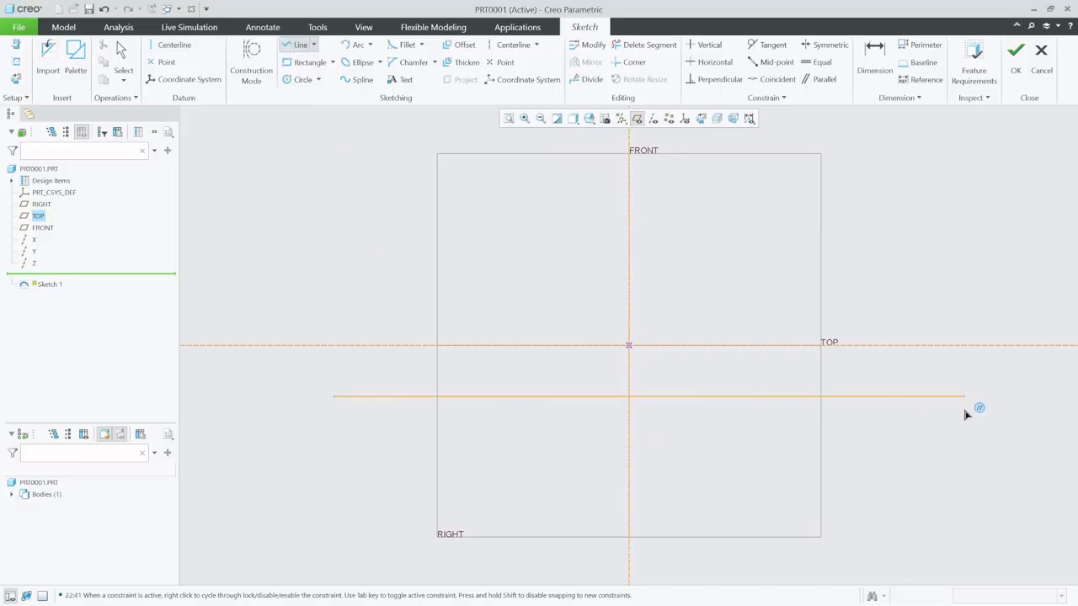
{"action": "left_click", "coordinate": [921, 414]}
{"action": "left_click", "coordinate": [123, 58]}
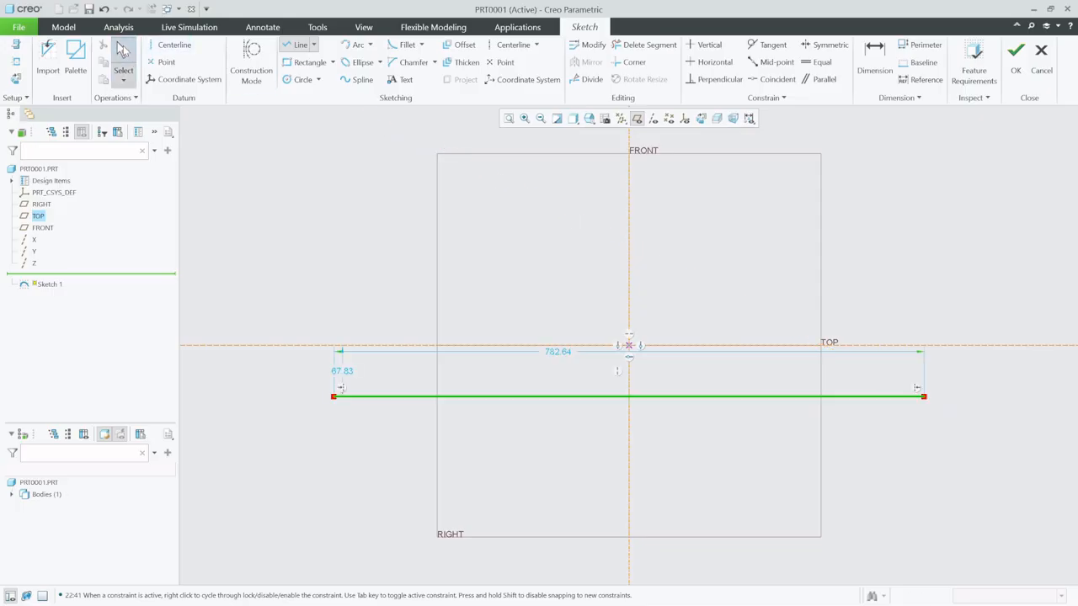
{"action": "double_click", "coordinate": [549, 352]}
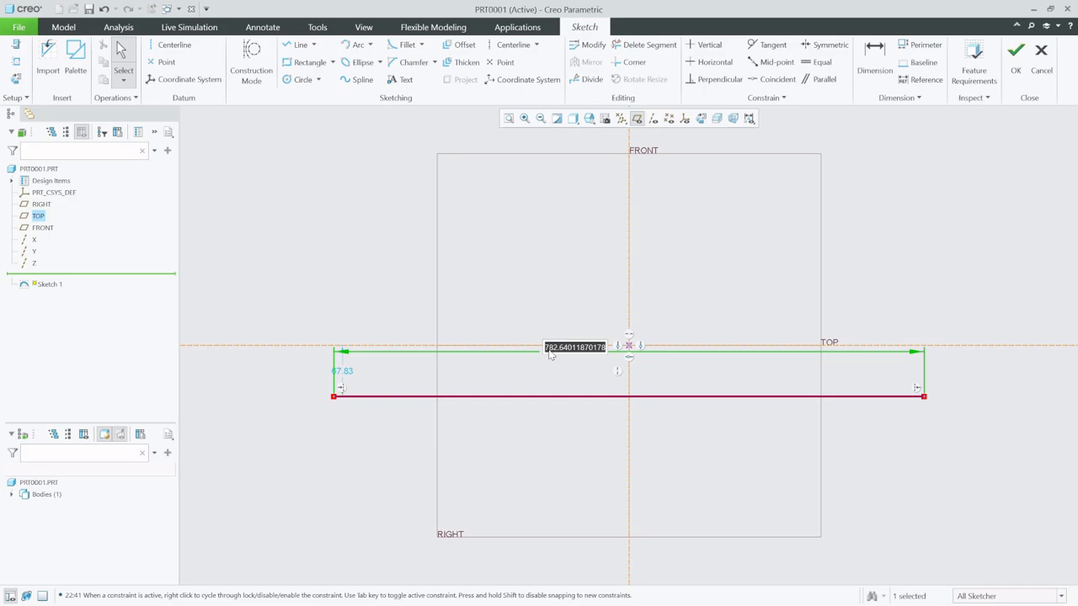
{"action": "type", "text": "16"}
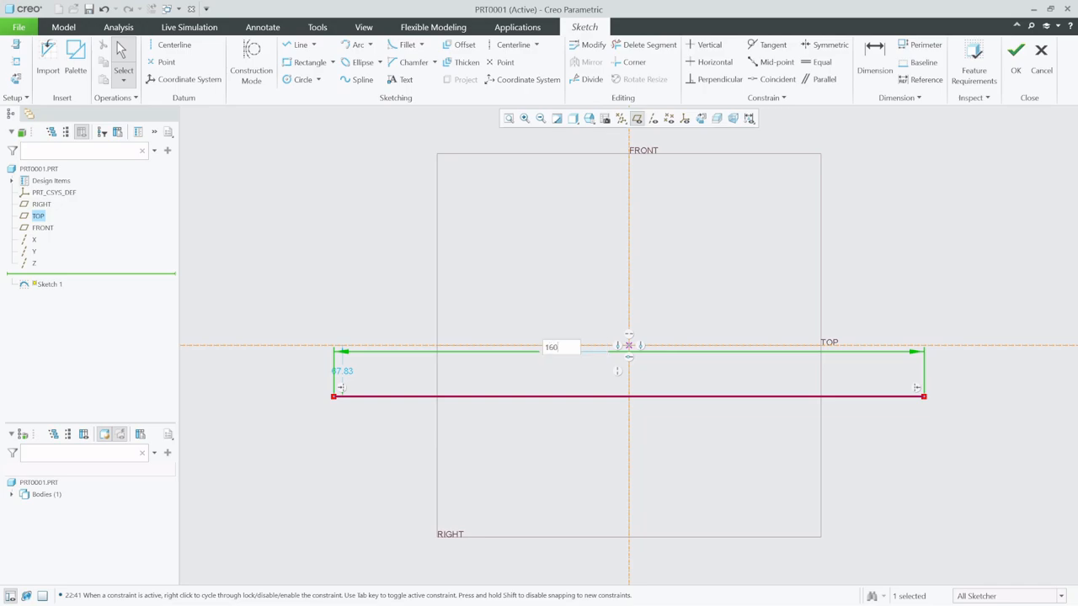
{"action": "type", "text": "0"}
{"action": "key", "text": "Return"}
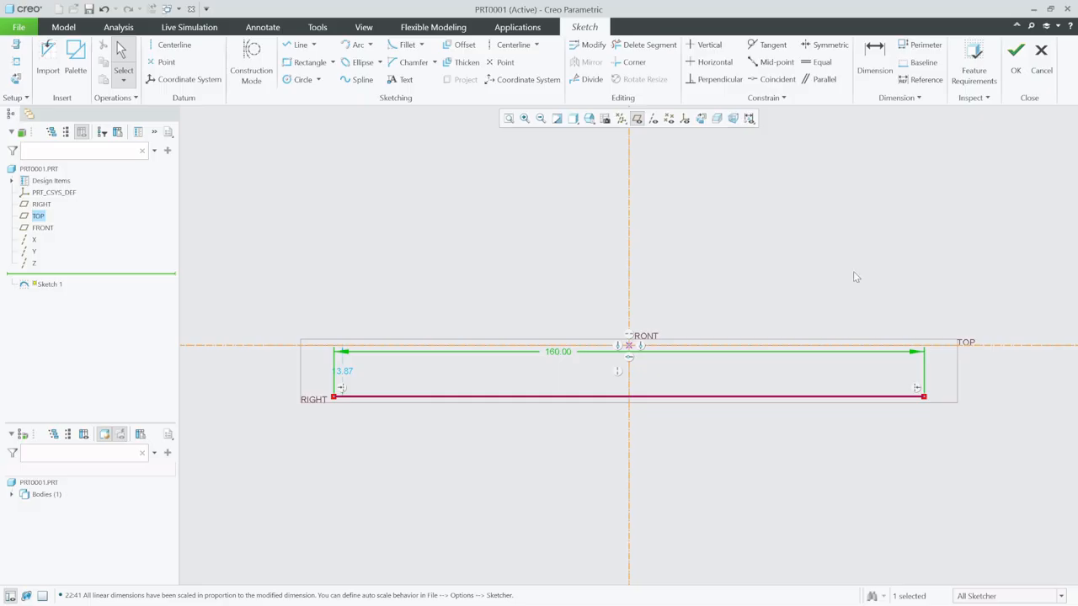
- Draw a vertical front edge about 7.5 high from the base line's left end, continuing into a sloped hood line rising to the right
{"action": "left_click", "coordinate": [299, 44]}
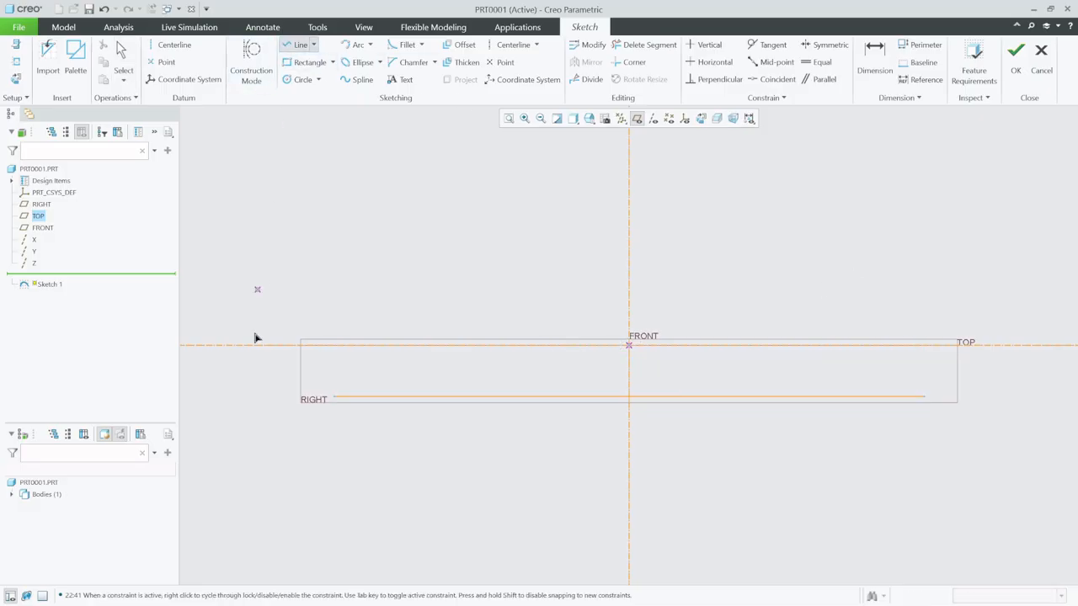
{"action": "left_click", "coordinate": [340, 399]}
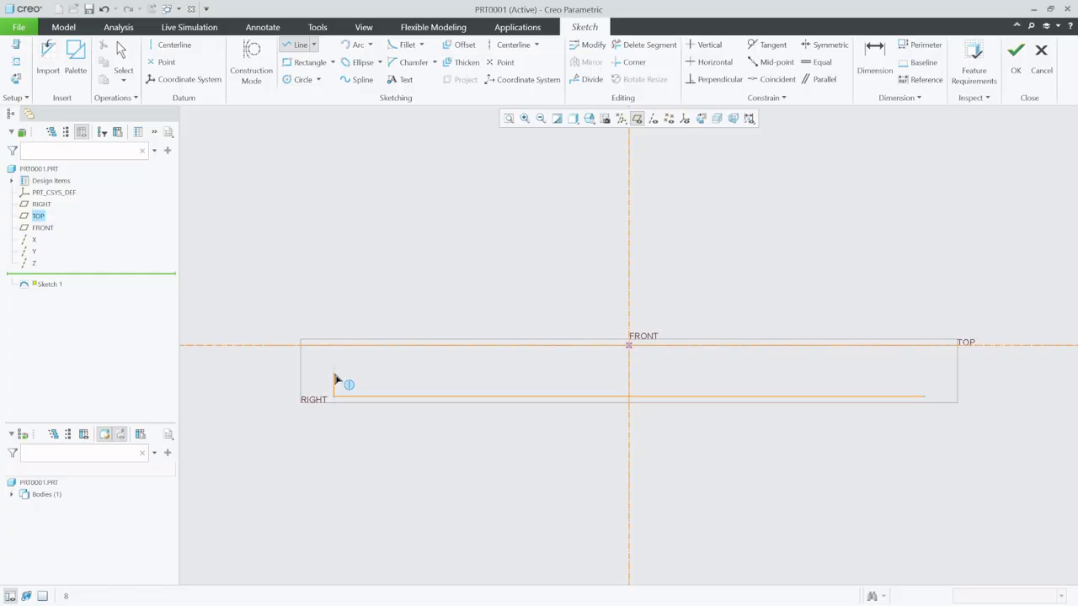
{"action": "left_click", "coordinate": [334, 369]}
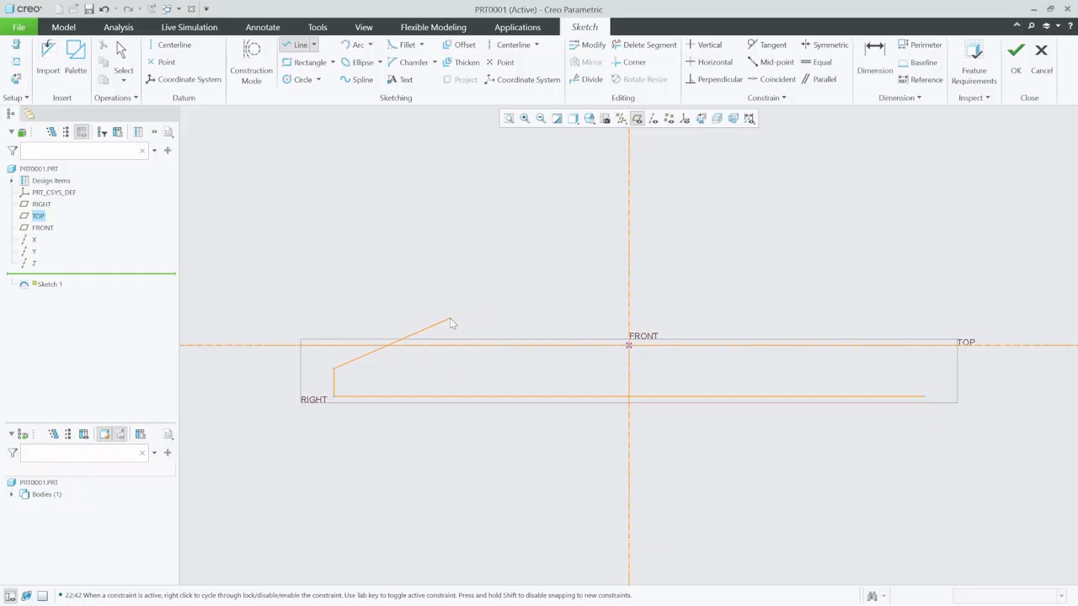
{"action": "left_click", "coordinate": [450, 321]}
- Draw a tangent arc of about R71 from the sloped line's end, followed by a steeper windshield arc of about R44
{"action": "left_click", "coordinate": [357, 44]}
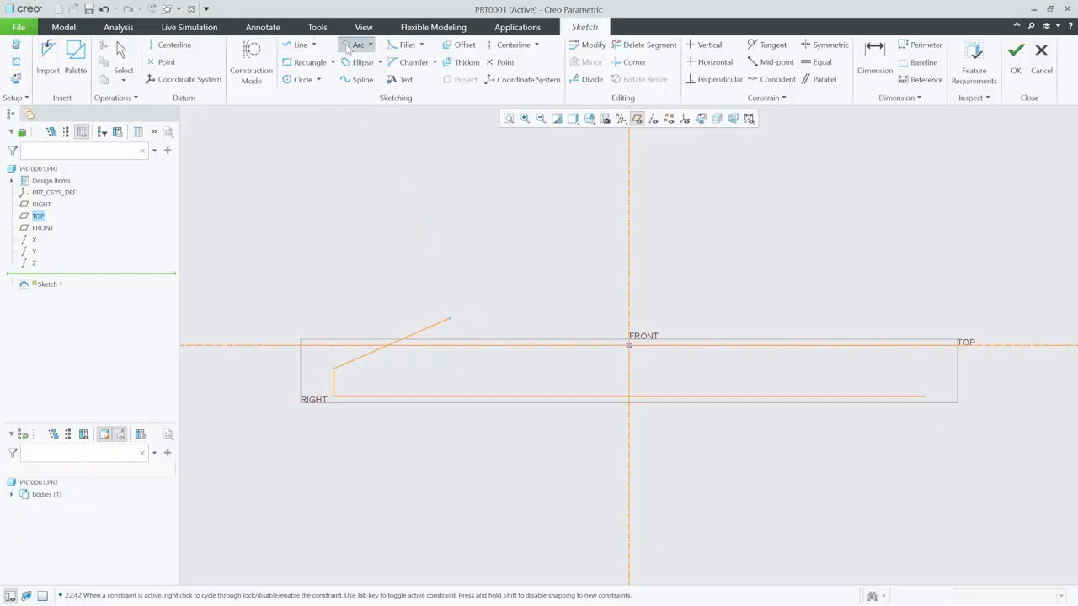
{"action": "left_click", "coordinate": [459, 320]}
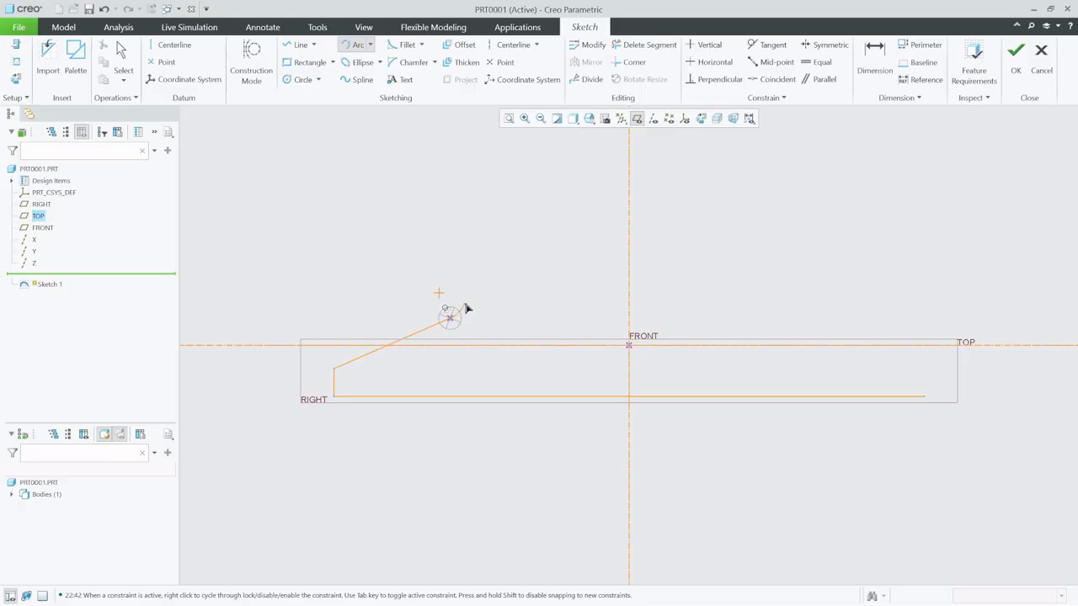
{"action": "left_click", "coordinate": [569, 300]}
{"action": "left_click", "coordinate": [299, 46]}
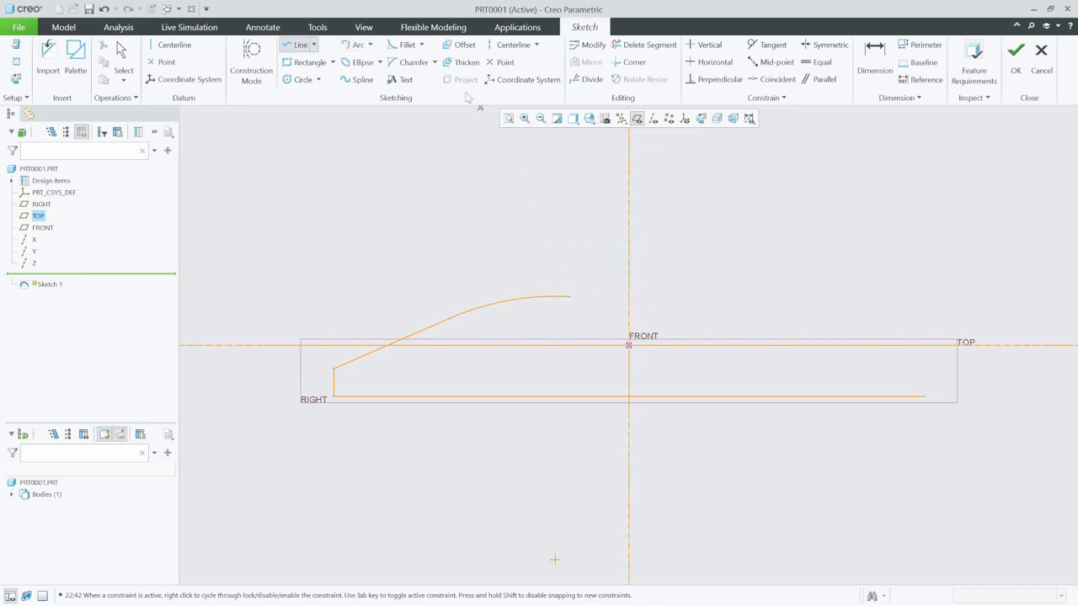
{"action": "left_click", "coordinate": [355, 44]}
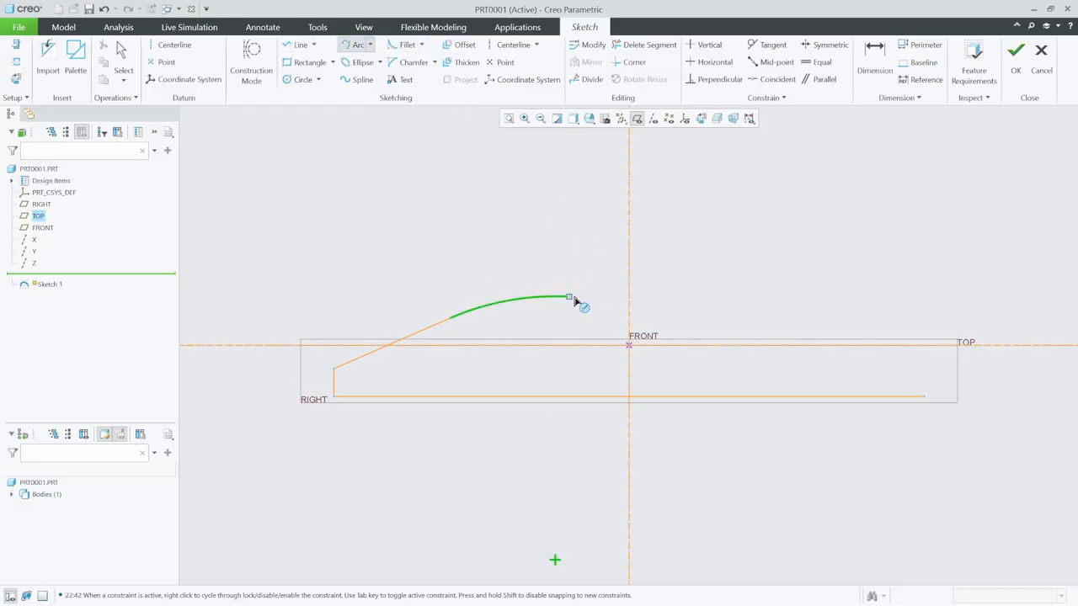
{"action": "left_click", "coordinate": [570, 297]}
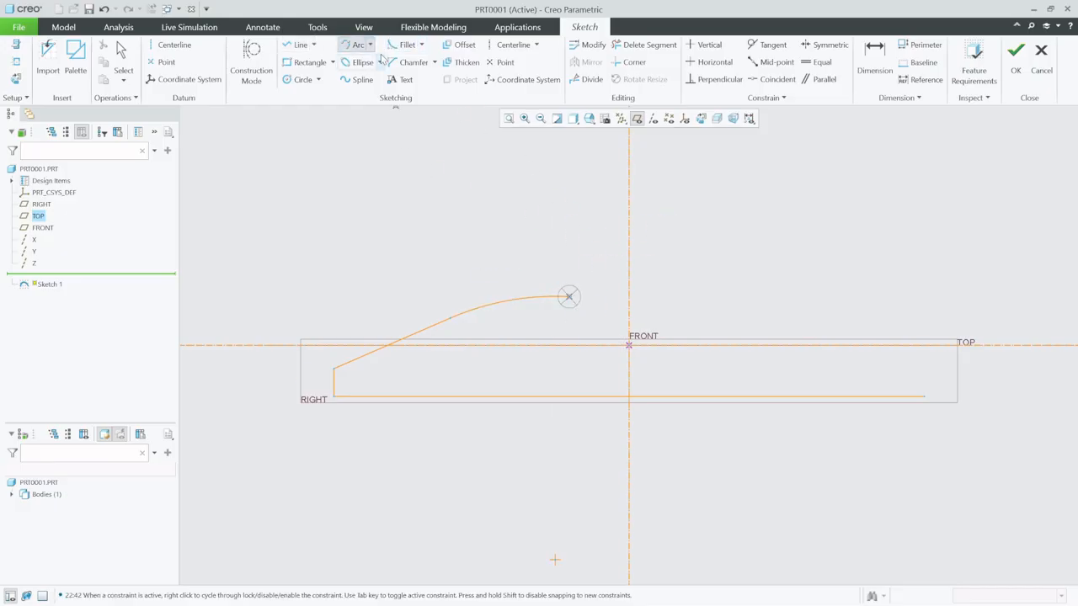
{"action": "left_click", "coordinate": [664, 238]}
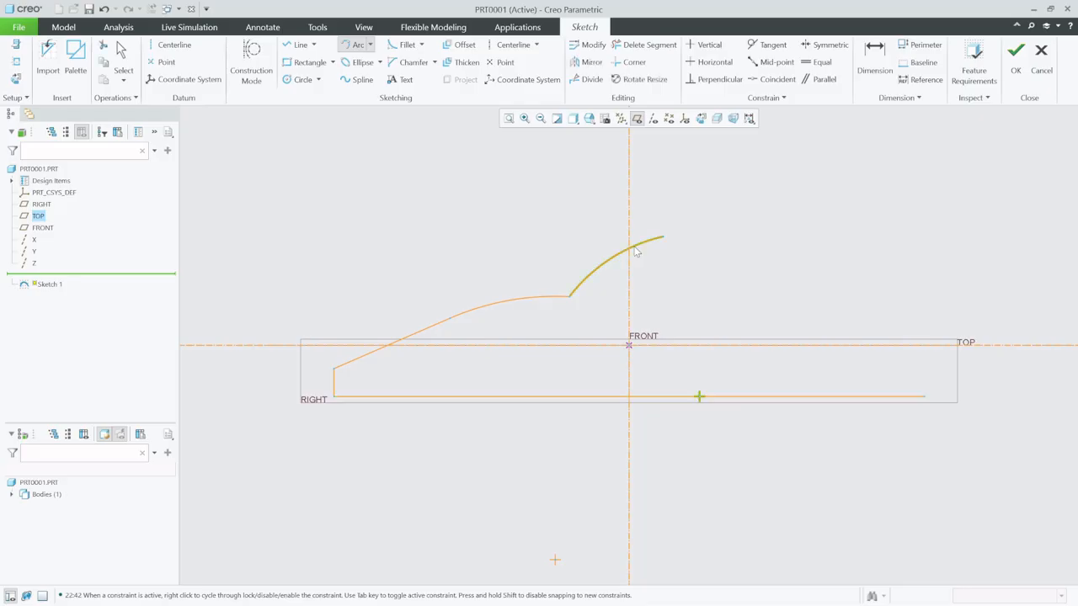
- Close the car profile with a roof line about 21 long, a descending rear slope, a short horizontal tail and a vertical rear edge
{"action": "left_click", "coordinate": [301, 44]}
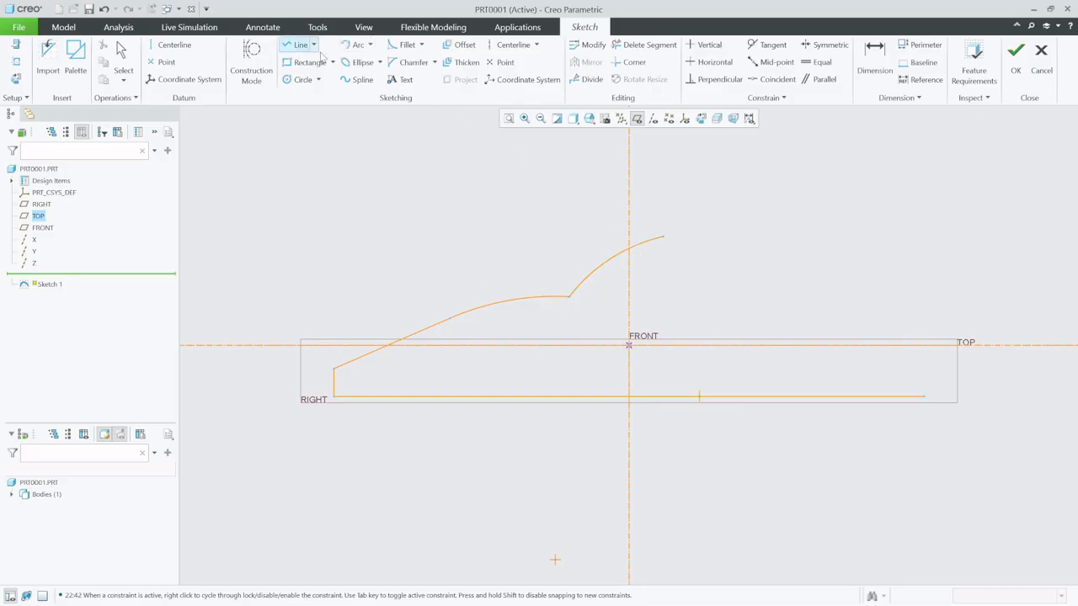
{"action": "left_click", "coordinate": [664, 238]}
{"action": "left_click", "coordinate": [740, 237]}
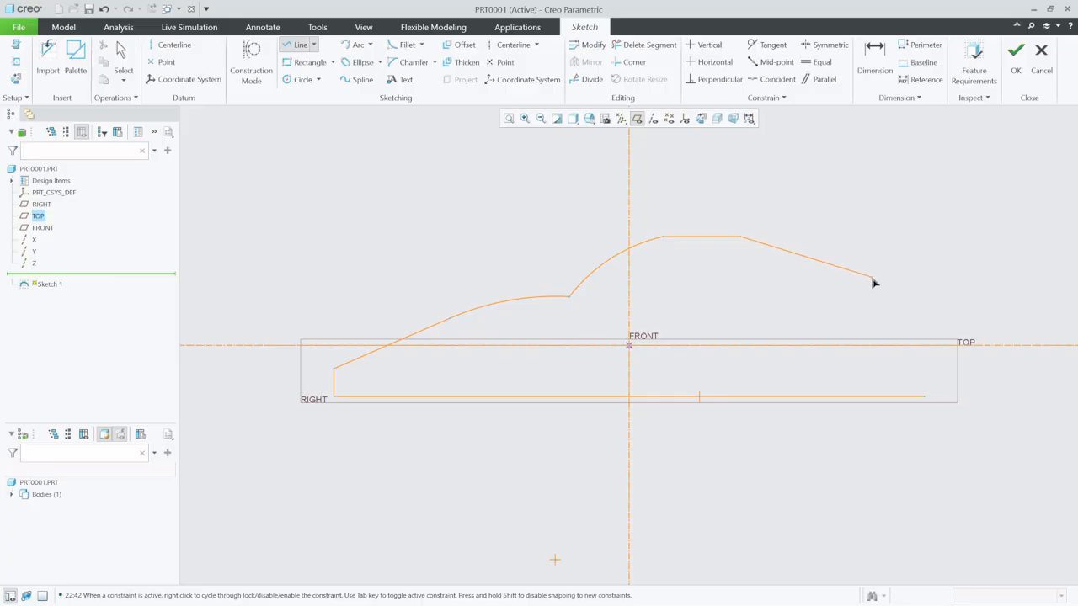
{"action": "left_click", "coordinate": [874, 281]}
{"action": "left_click", "coordinate": [925, 281]}
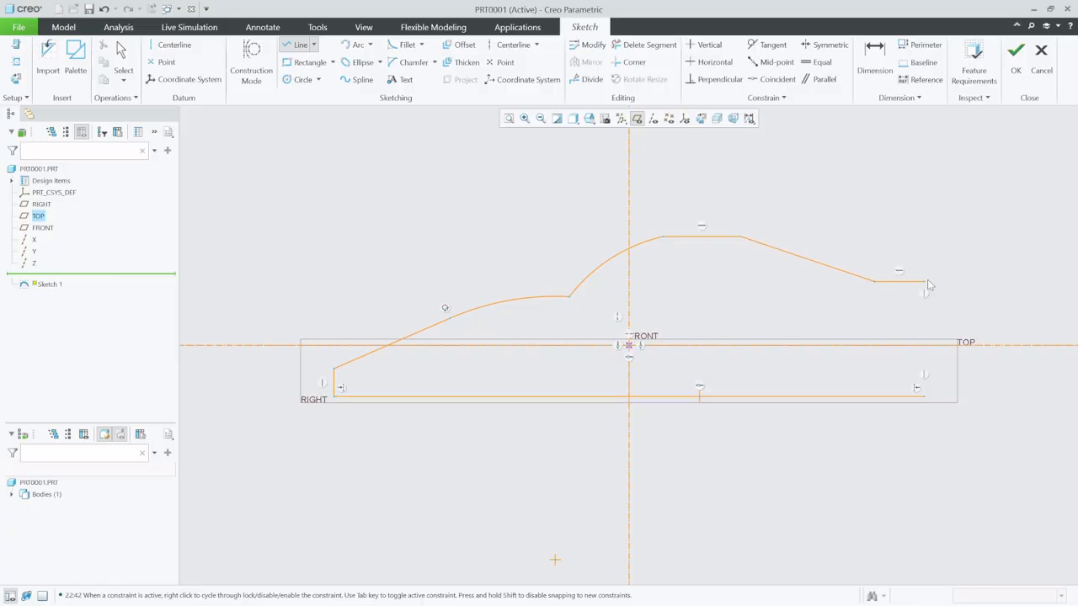
{"action": "left_click", "coordinate": [933, 398]}
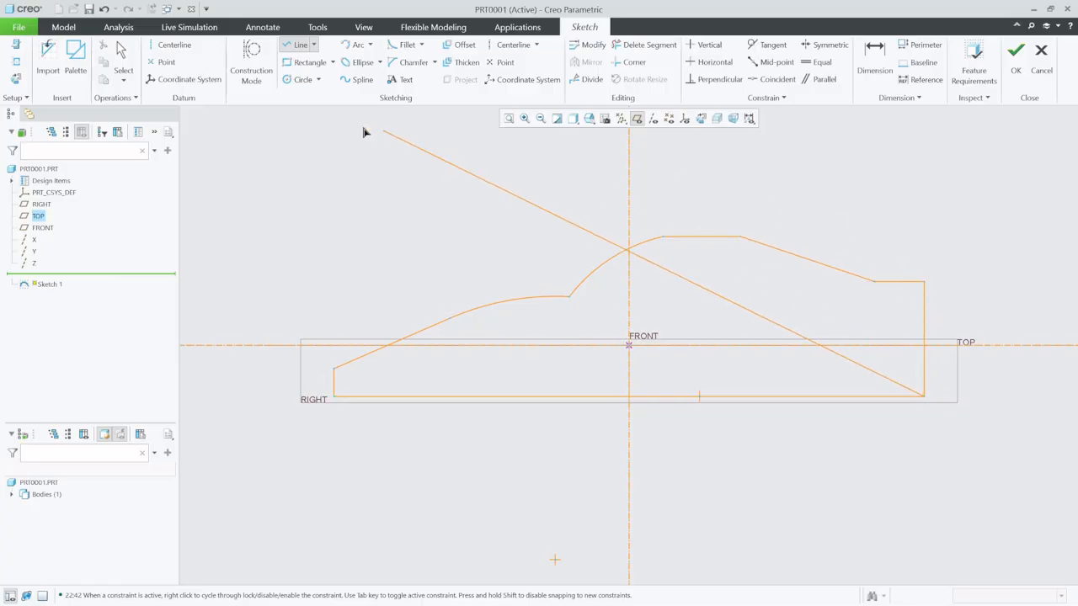
{"action": "left_click", "coordinate": [122, 52]}
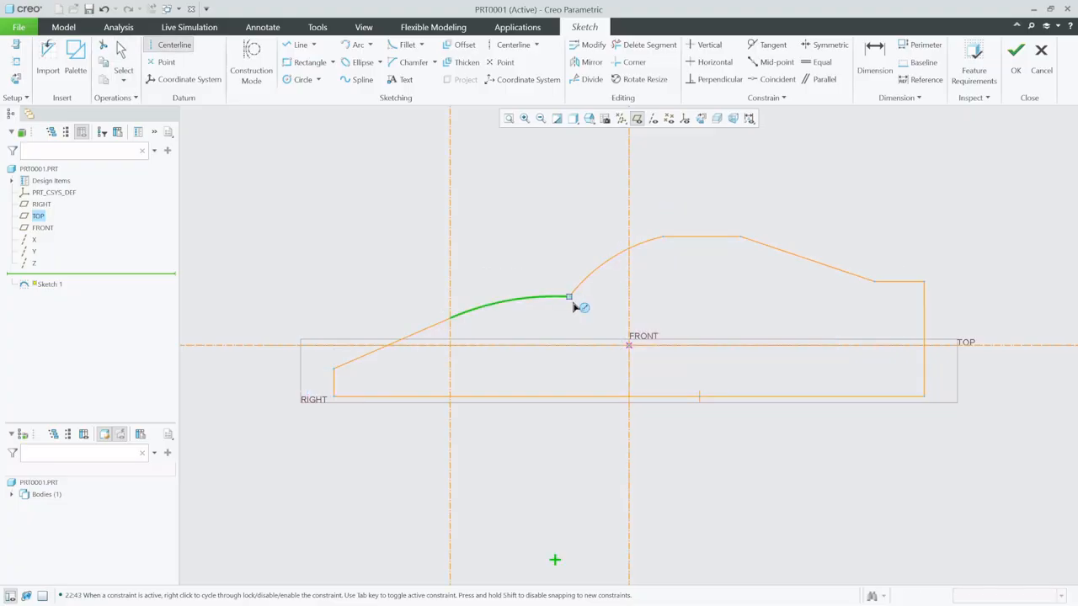
- Add vertical datum centerlines through the profile's slope-to-arc, arc-to-arc and arc-to-roof junction points
{"action": "left_click", "coordinate": [569, 296]}
{"action": "left_click", "coordinate": [568, 229]}
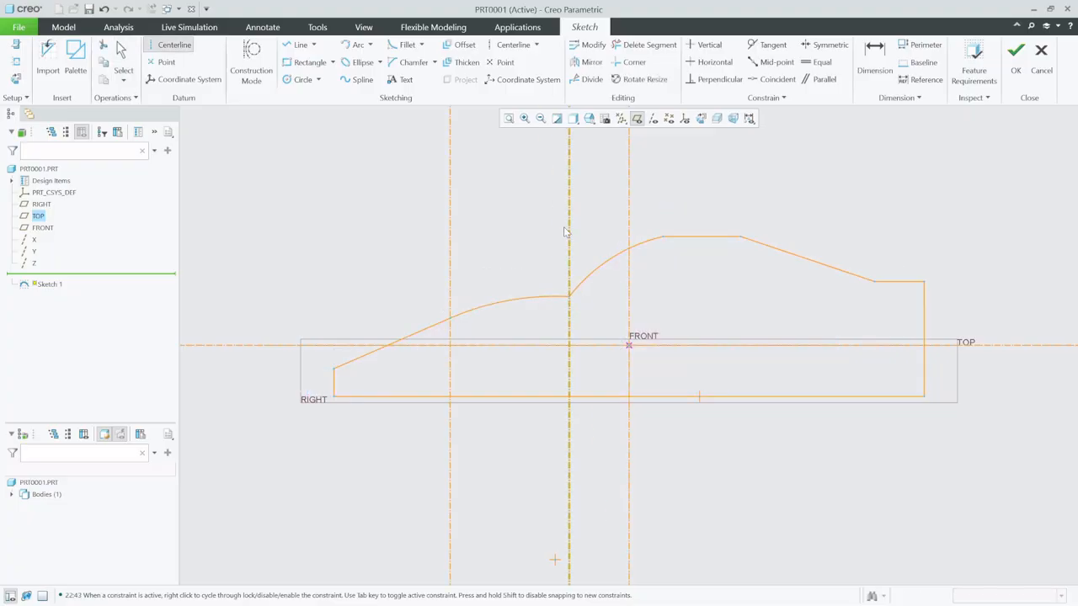
{"action": "left_click", "coordinate": [662, 240]}
{"action": "left_click", "coordinate": [664, 192]}
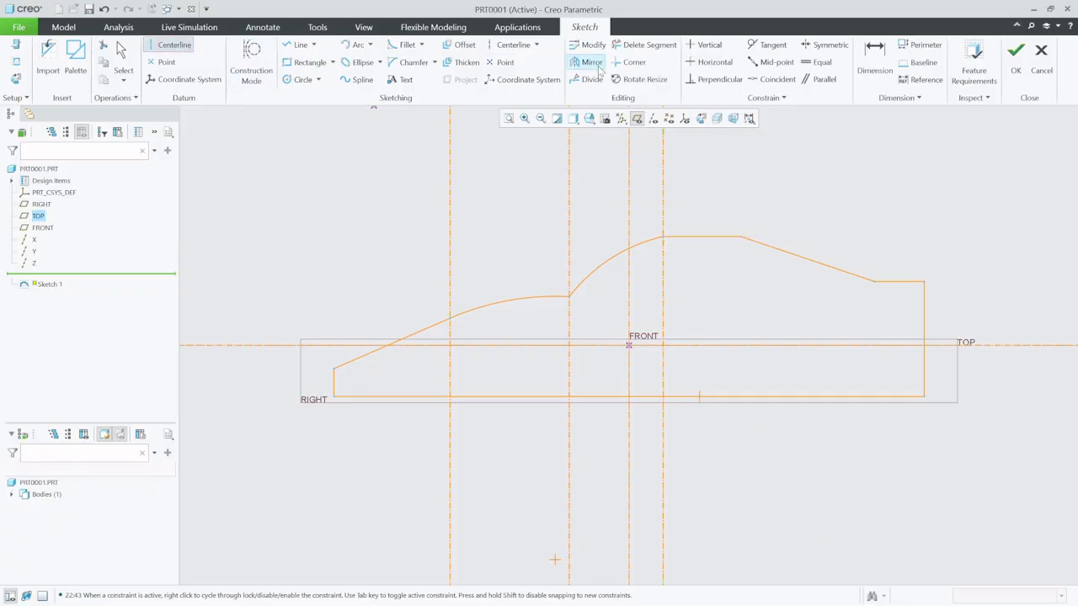
- Dimension the distance from the vertical front edge to the centerline at the slope-to-arc junction as 28
{"action": "left_click", "coordinate": [876, 59]}
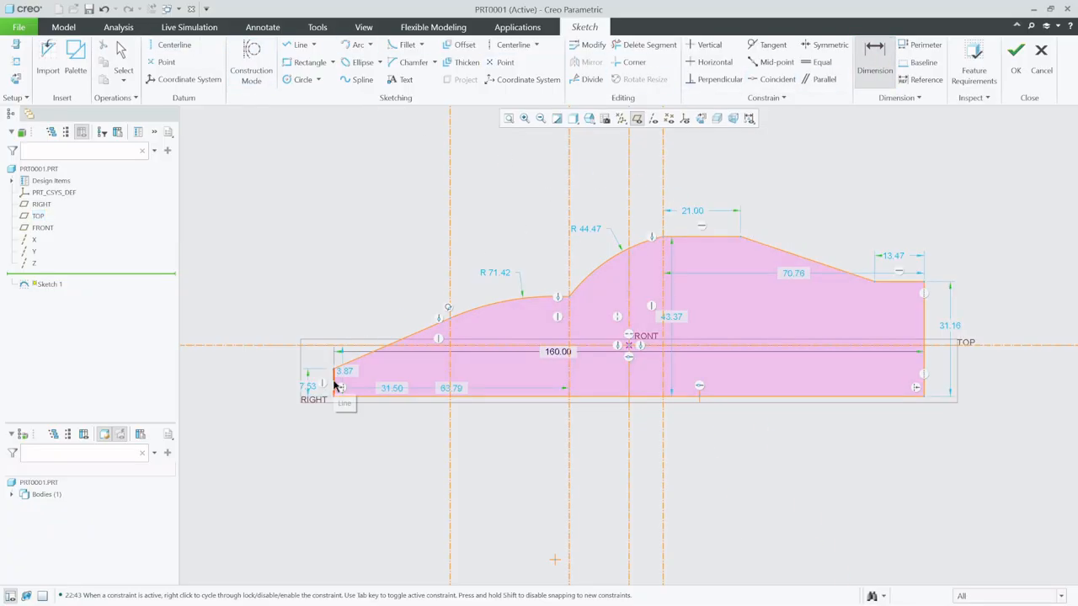
{"action": "left_click", "coordinate": [449, 375]}
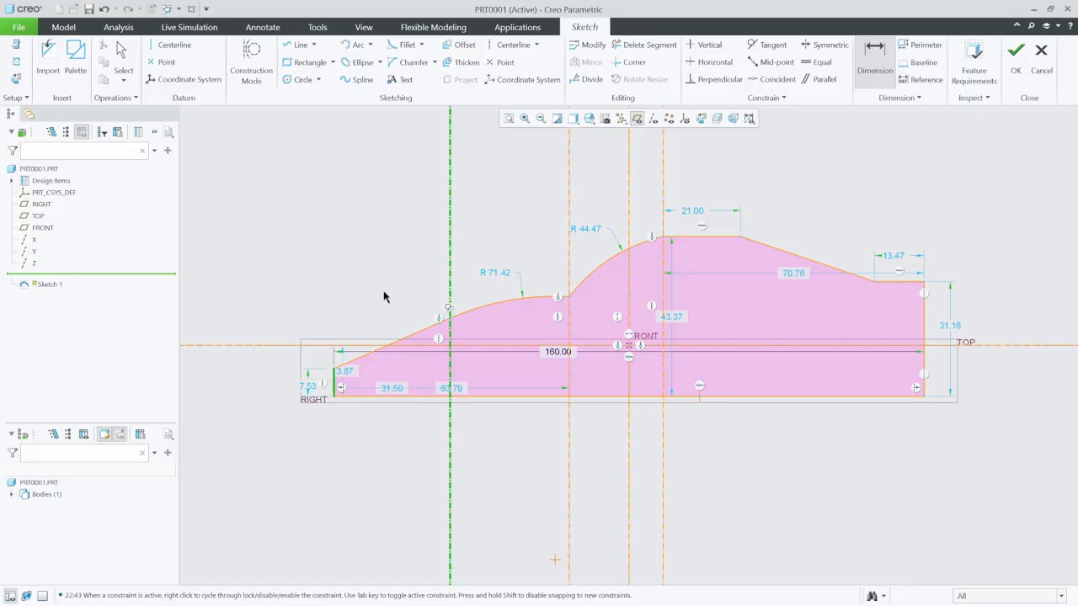
{"action": "middle_click", "coordinate": [402, 252]}
{"action": "type", "text": "2"}
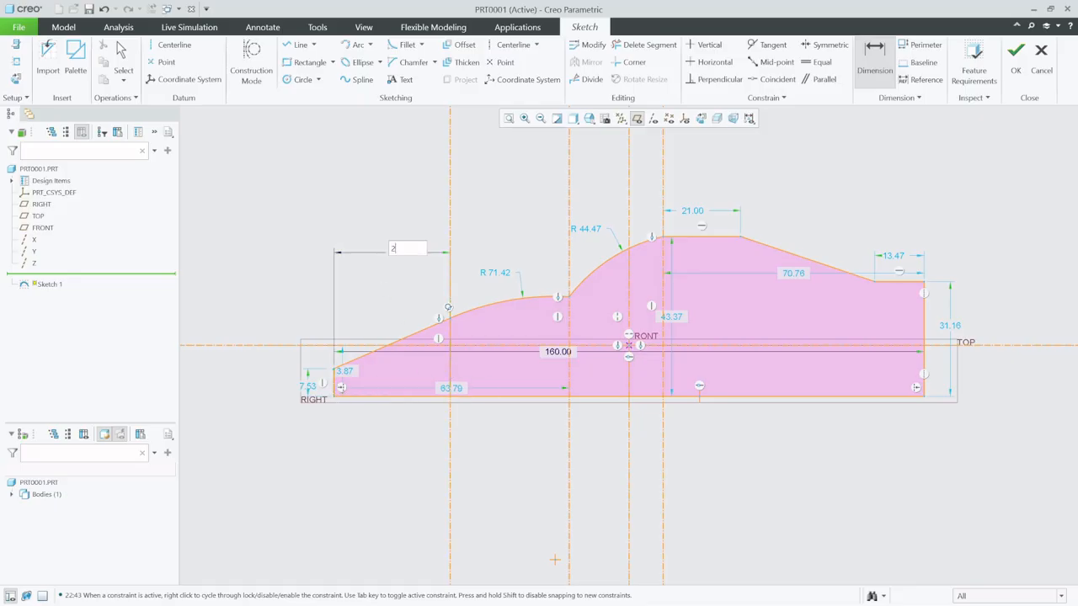
{"action": "type", "text": "8"}
{"action": "key", "text": "Return"}
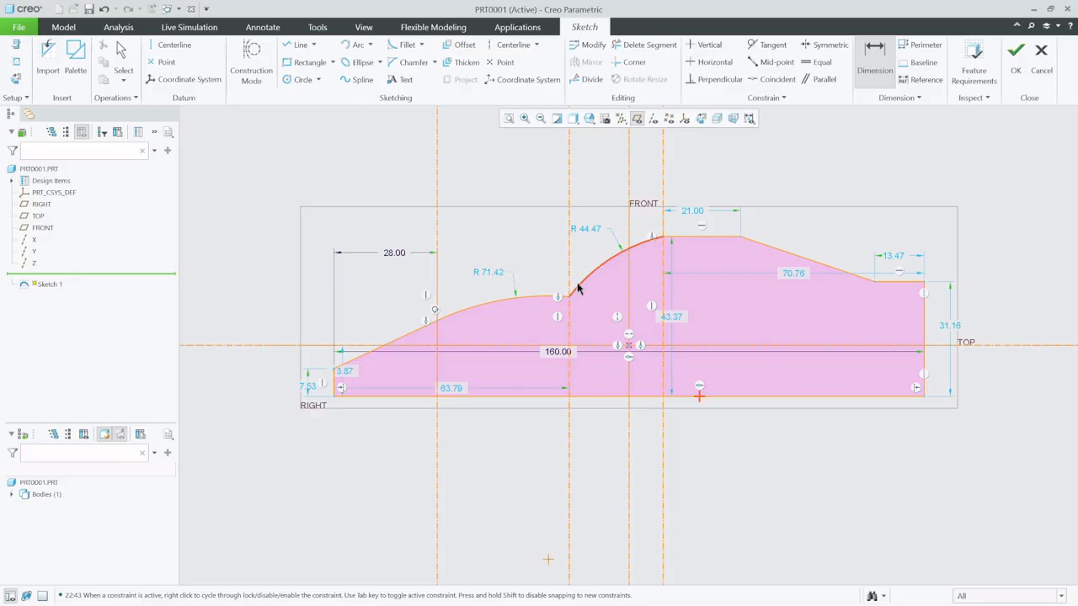
- Dimension the horizontal spacing between the slope-to-arc and arc-to-arc vertical centerlines
{"action": "left_click", "coordinate": [569, 217]}
{"action": "left_click", "coordinate": [437, 240]}
{"action": "middle_click", "coordinate": [515, 232]}
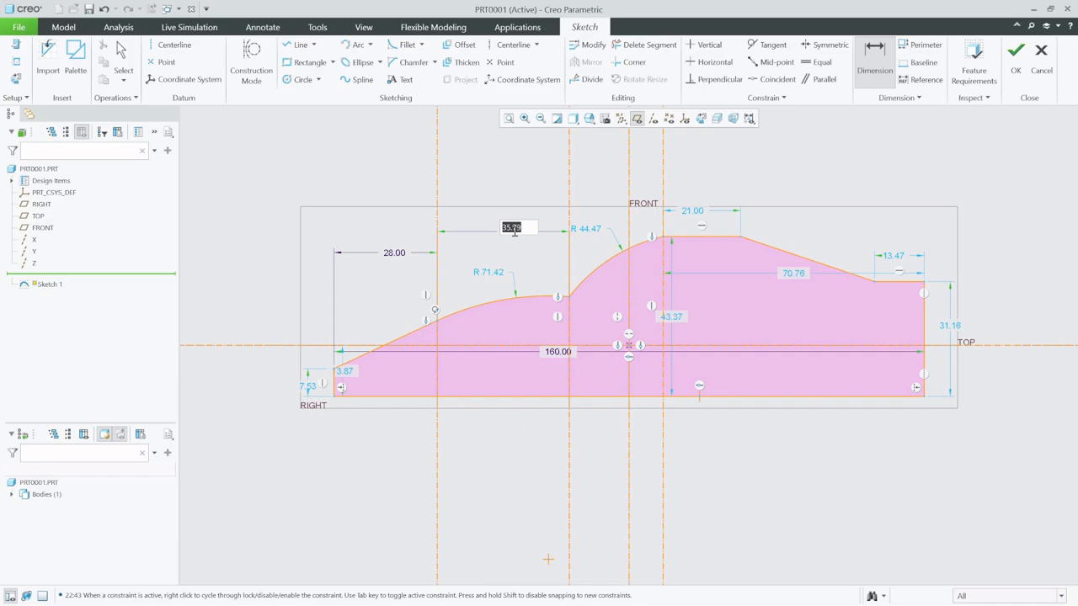
{"action": "type", "text": "7"}
{"action": "key", "text": "Return"}
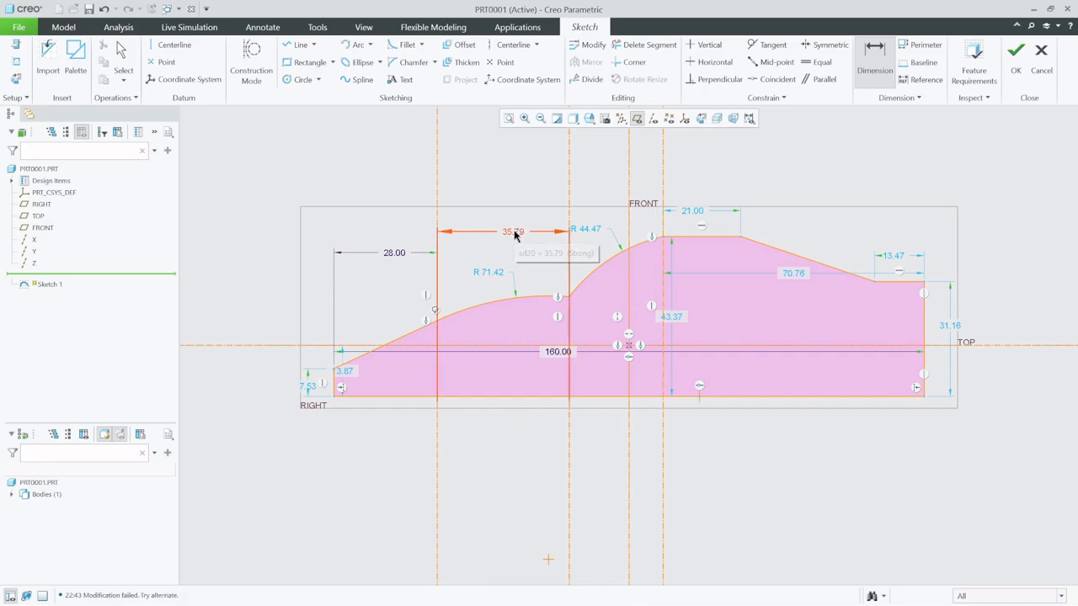
- Delete the hood arc between the first two vertical centerlines and retry editing the spacing dimension between them
{"action": "right_click", "coordinate": [534, 301]}
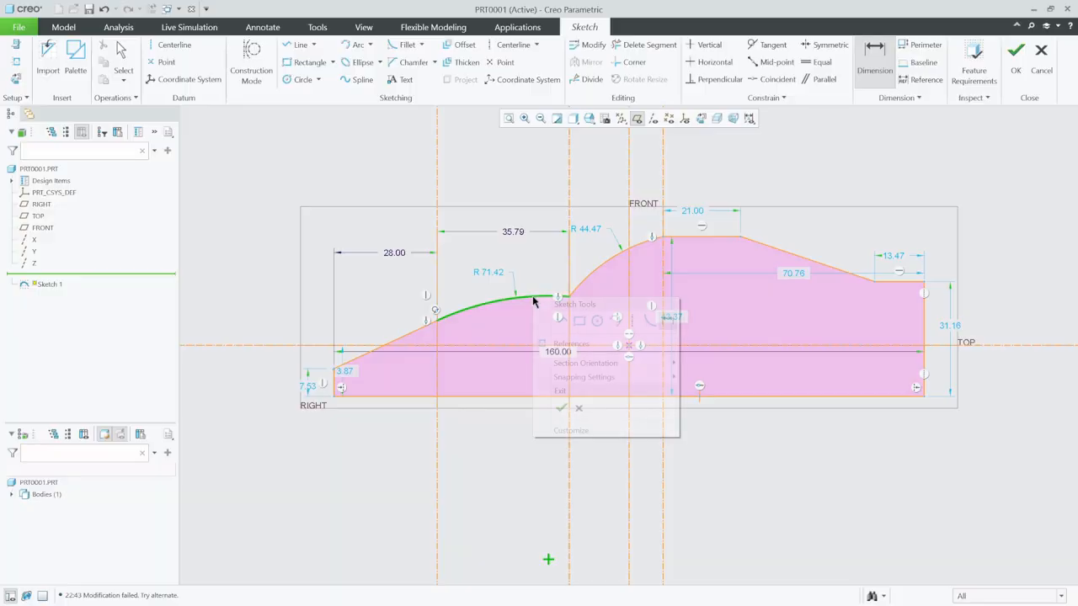
{"action": "left_click", "coordinate": [549, 464]}
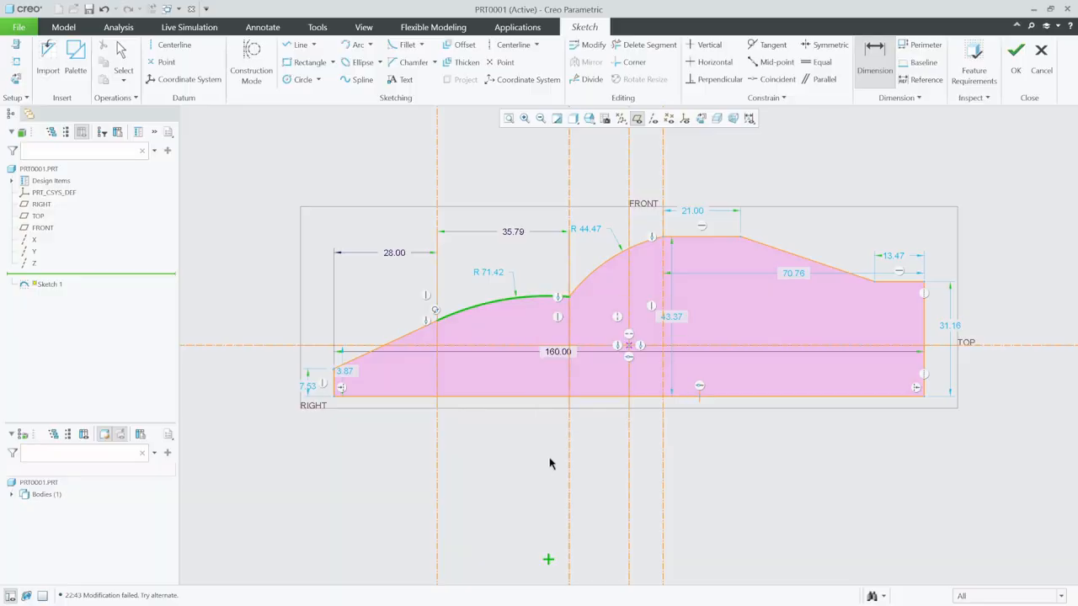
{"action": "left_click", "coordinate": [124, 57]}
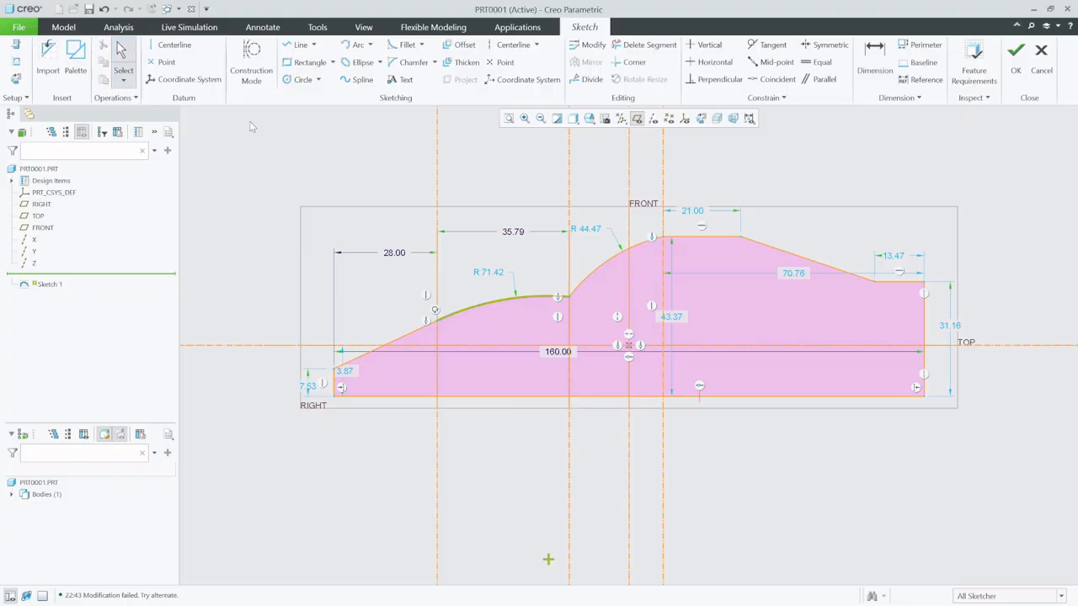
{"action": "left_click", "coordinate": [505, 302]}
{"action": "key", "text": "Delete"}
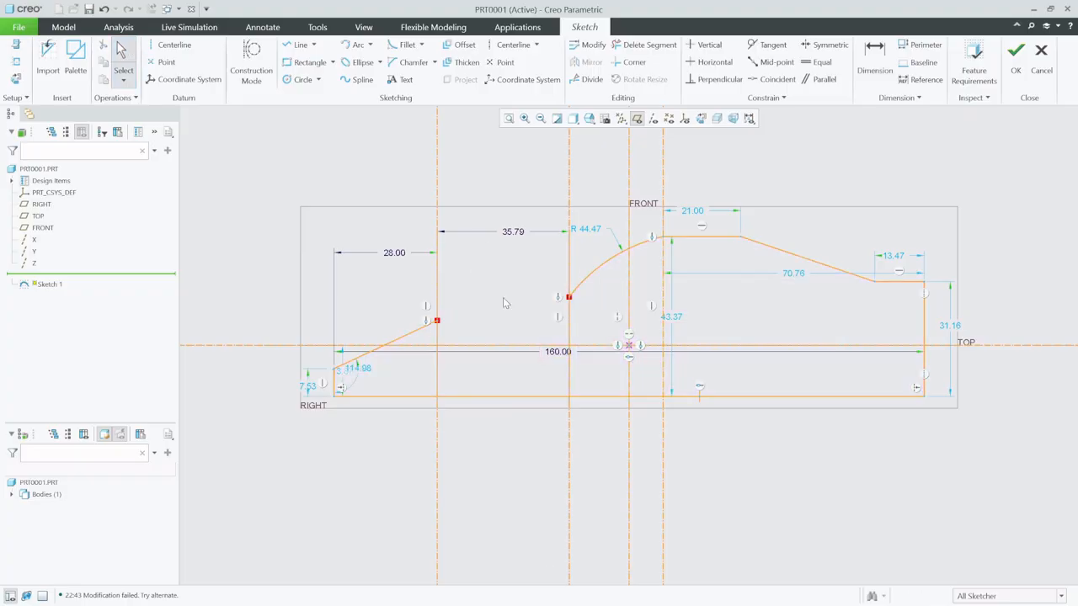
{"action": "double_click", "coordinate": [511, 230]}
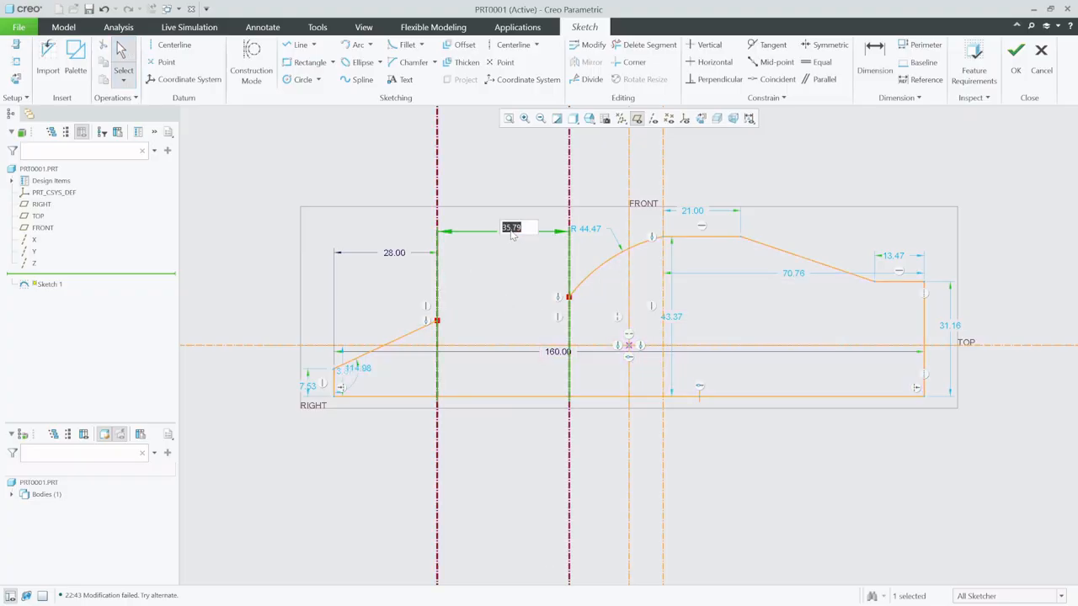
{"action": "key", "text": "Return"}
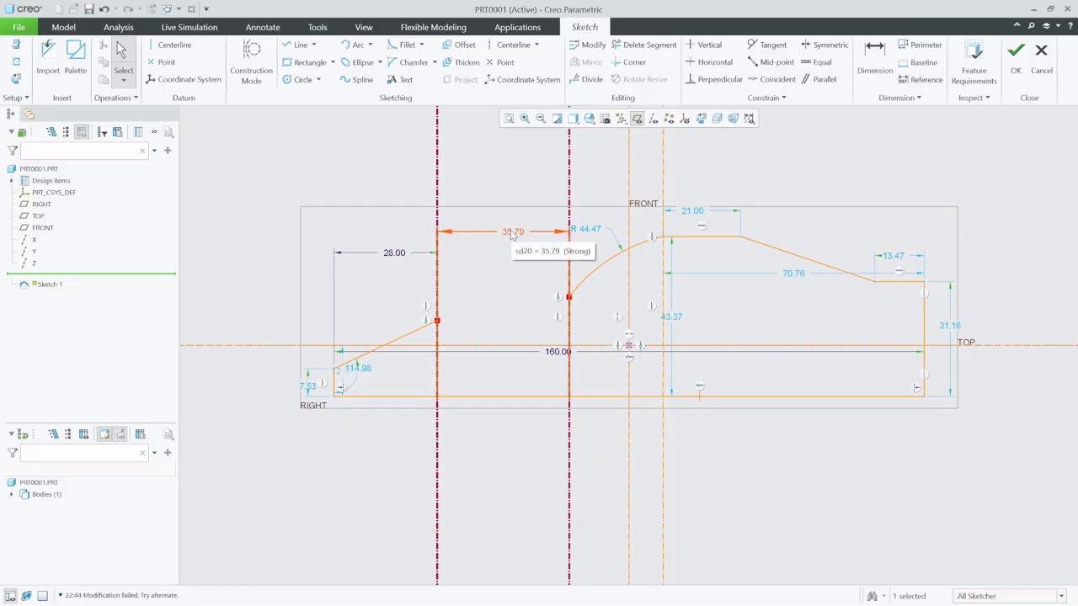
- Add a horizontal datum centerline through the windshield arc's lower end and delete that arc
{"action": "left_click", "coordinate": [613, 265]}
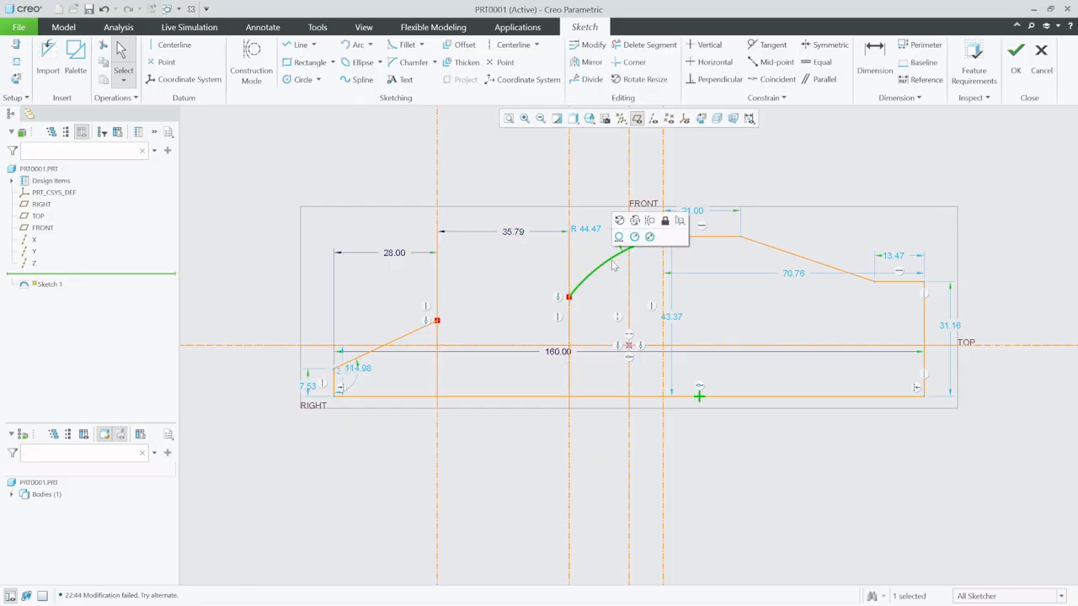
{"action": "left_click", "coordinate": [170, 44]}
{"action": "left_click", "coordinate": [570, 298]}
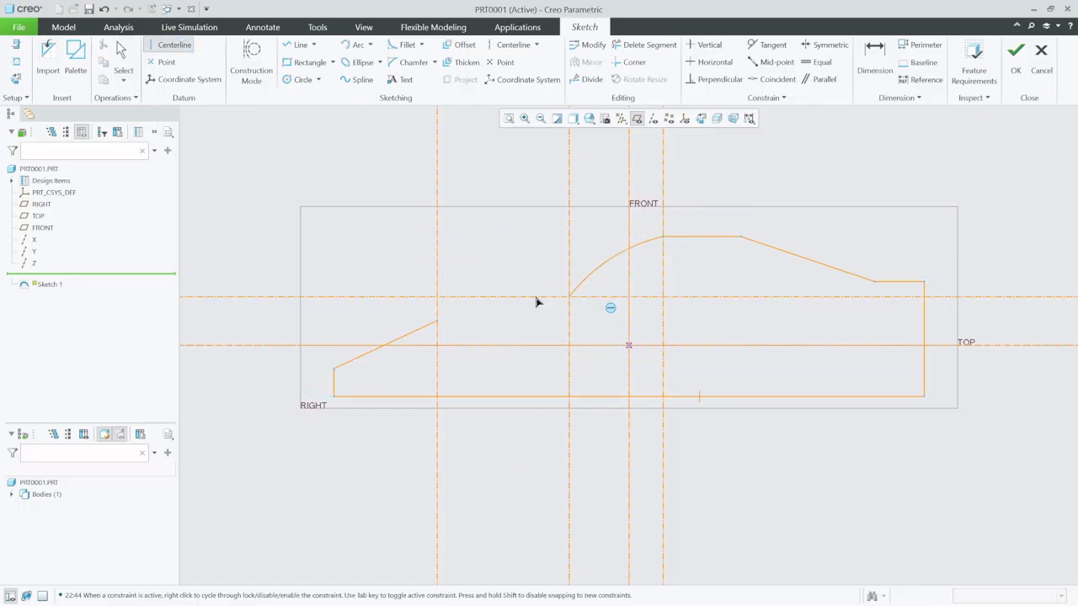
{"action": "left_click", "coordinate": [462, 298]}
{"action": "left_click", "coordinate": [123, 53]}
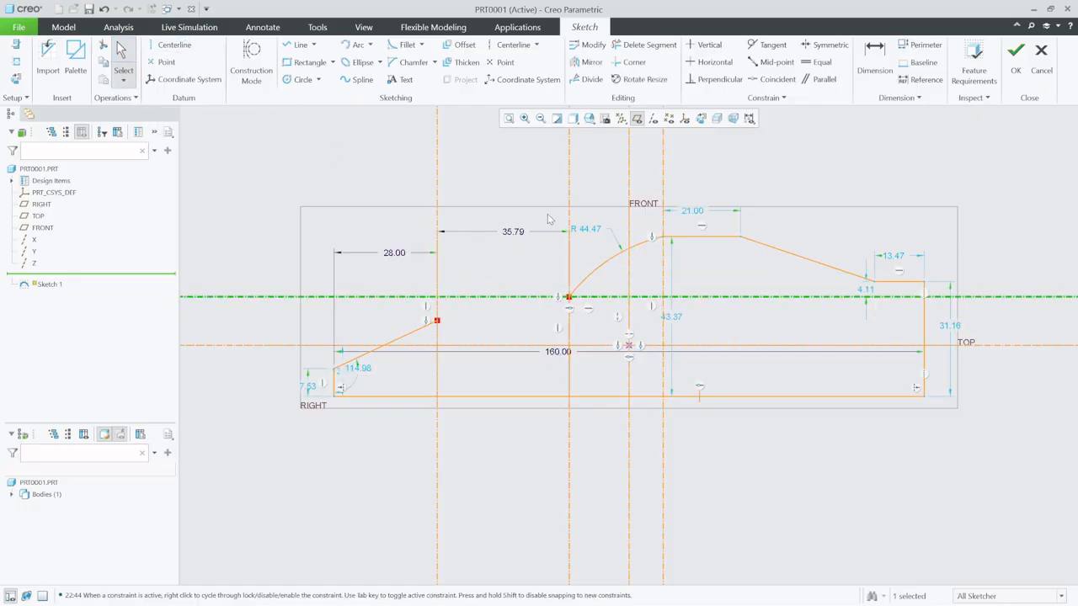
{"action": "left_click", "coordinate": [603, 274]}
{"action": "key", "text": "Delete"}
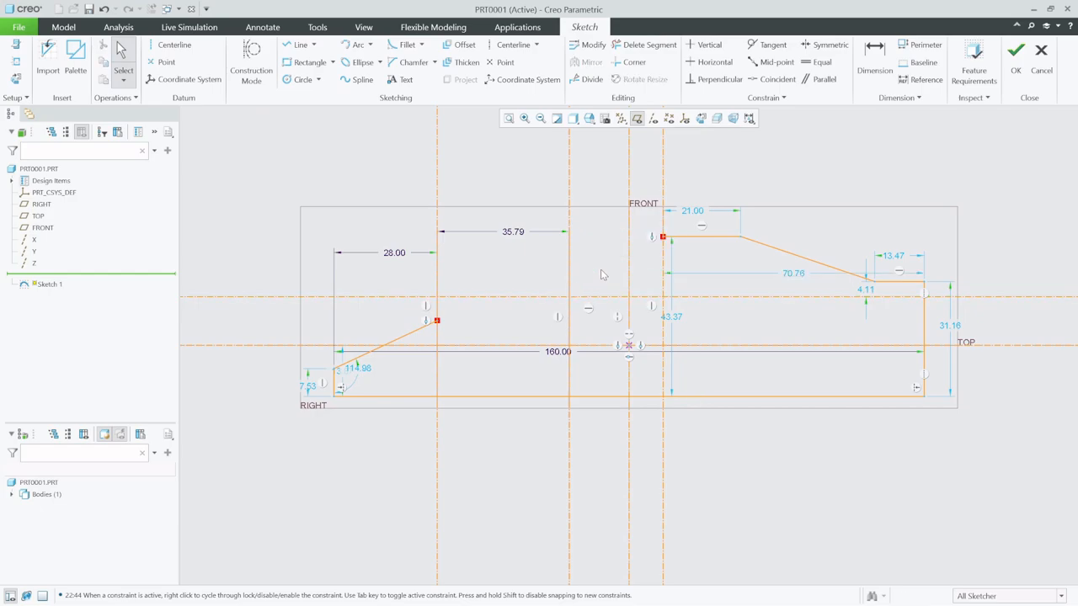
- Set the spacing between the first two vertical centerlines to 23
{"action": "double_click", "coordinate": [514, 230]}
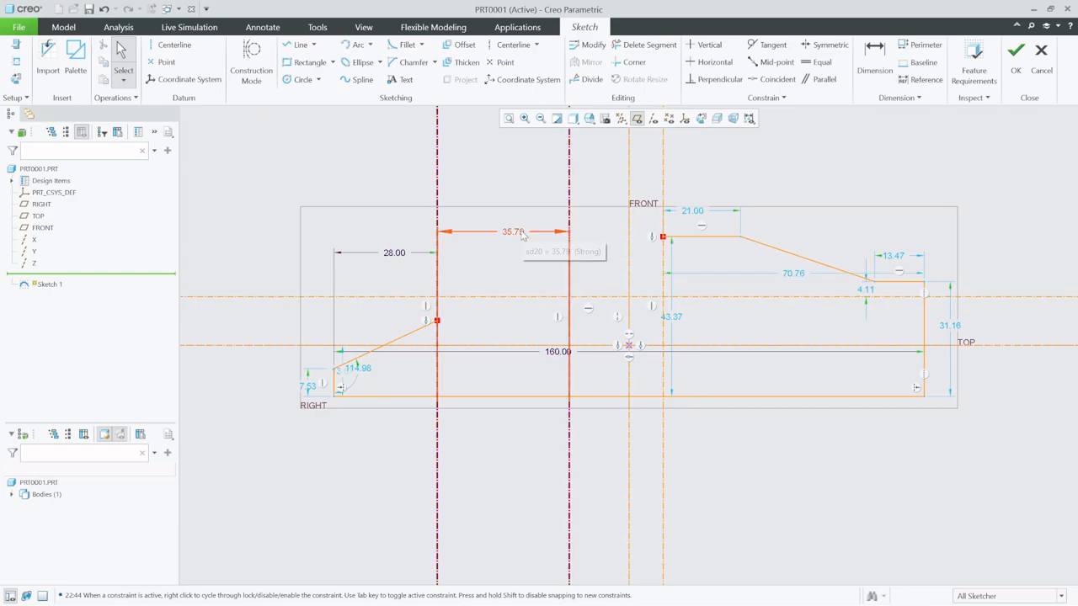
{"action": "type", "text": "23"}
{"action": "key", "text": "Return"}
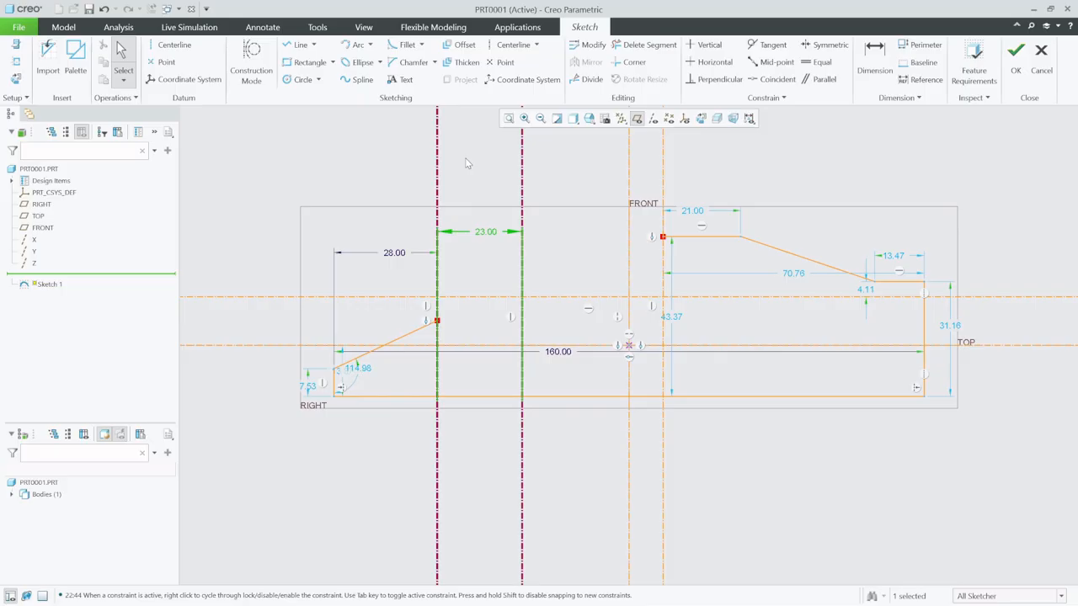
- Try to dimension the distance from the second vertical centerline to the FRONT reference as 29
{"action": "left_click", "coordinate": [874, 64]}
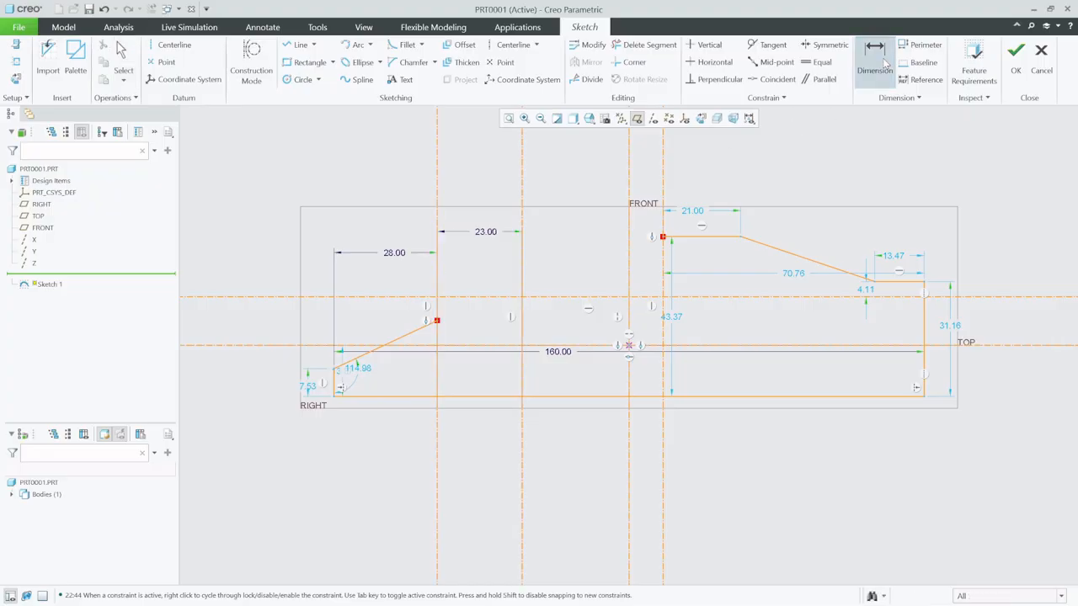
{"action": "left_click", "coordinate": [523, 196]}
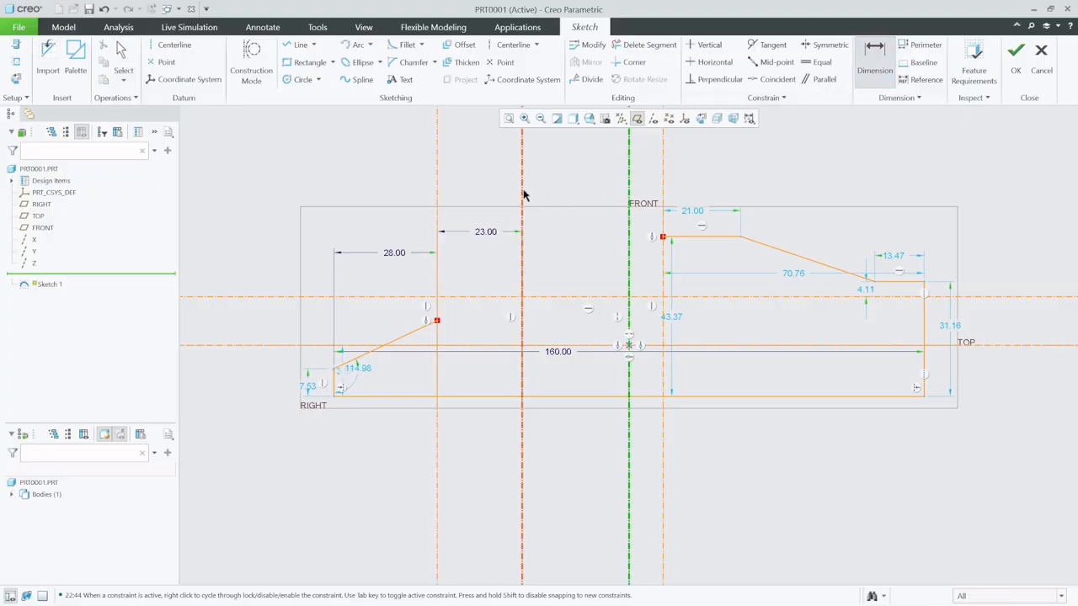
{"action": "middle_click", "coordinate": [603, 235]}
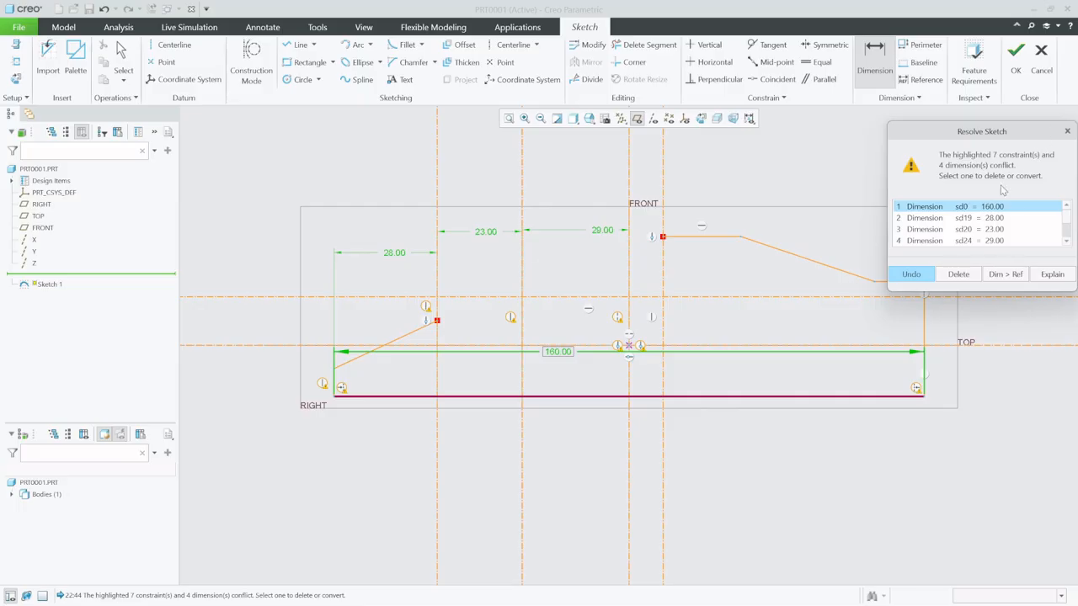
{"action": "left_click", "coordinate": [993, 218]}
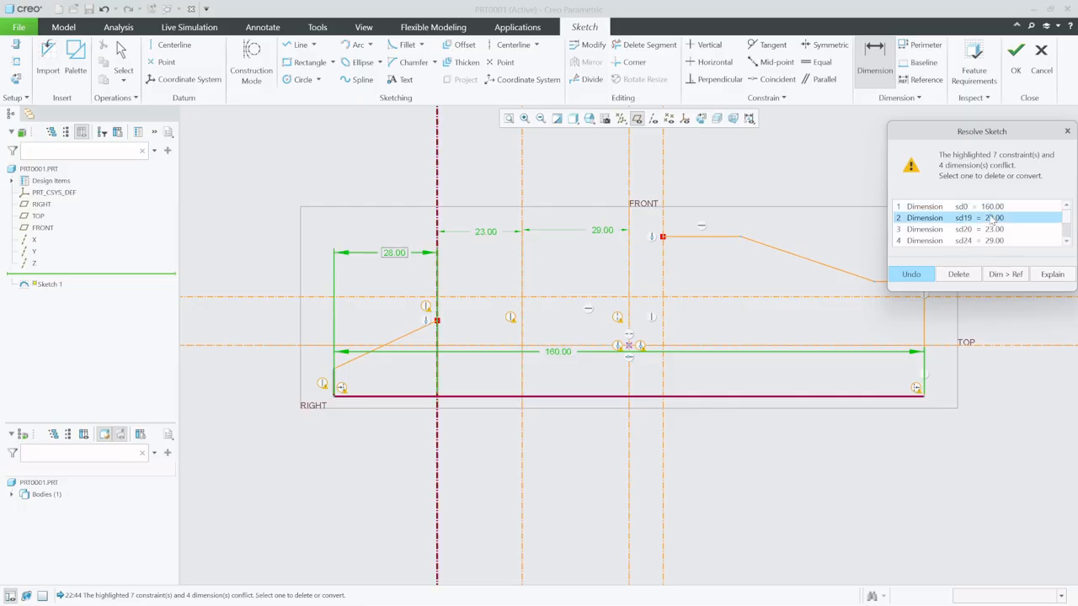
{"action": "left_click", "coordinate": [995, 230]}
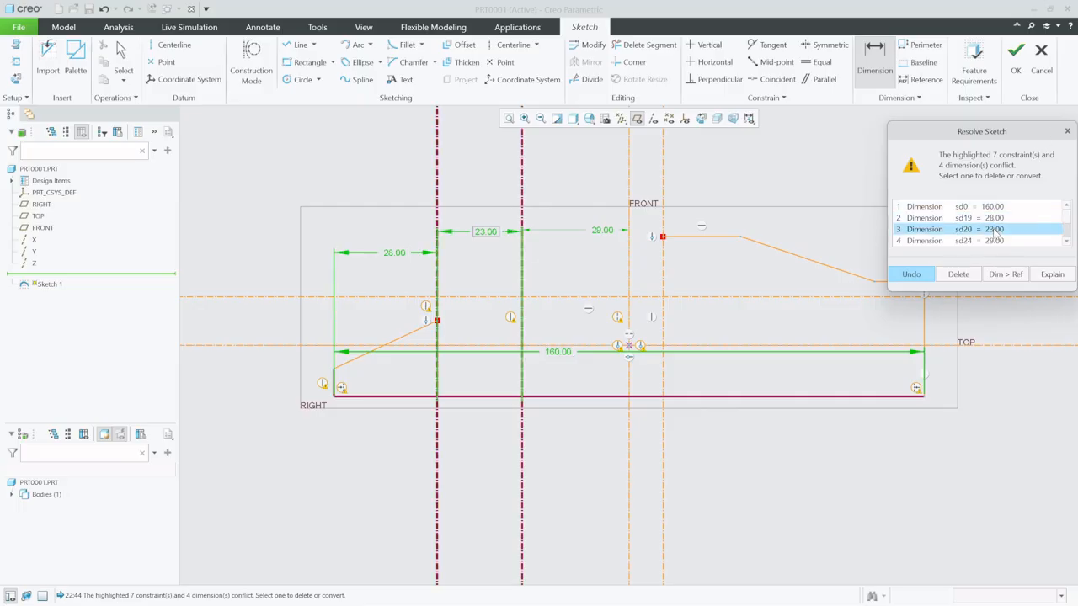
{"action": "left_click", "coordinate": [1067, 130]}
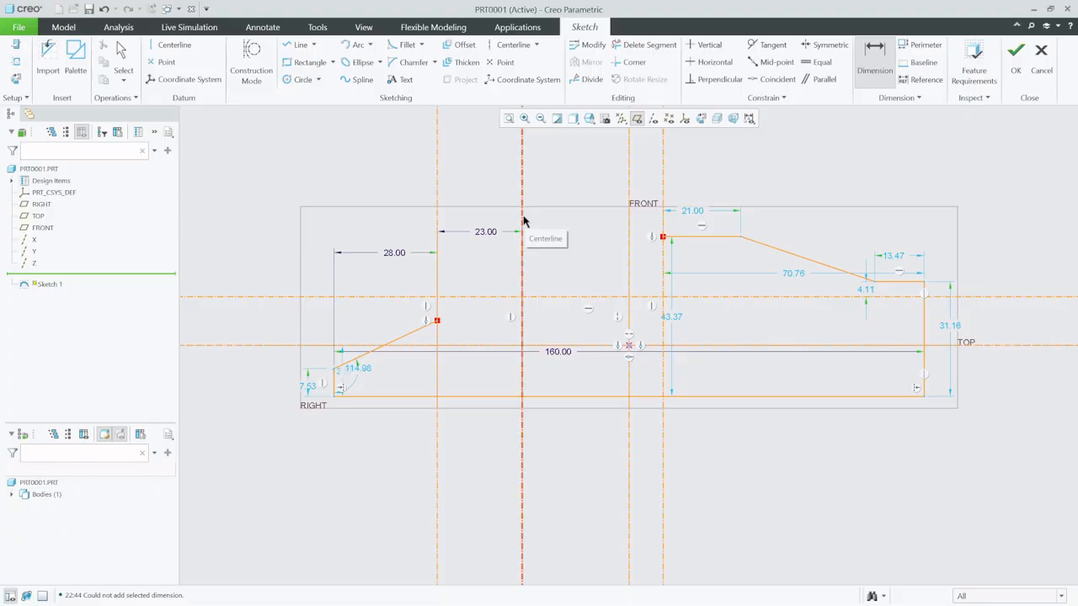
{"action": "left_click", "coordinate": [664, 204]}
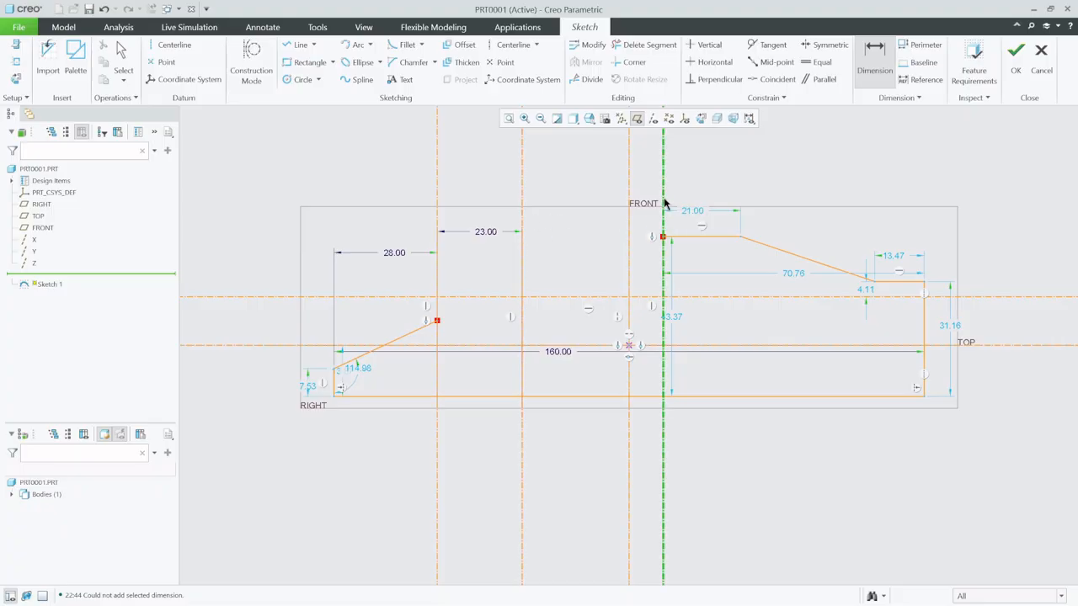
{"action": "middle_click", "coordinate": [593, 180]}
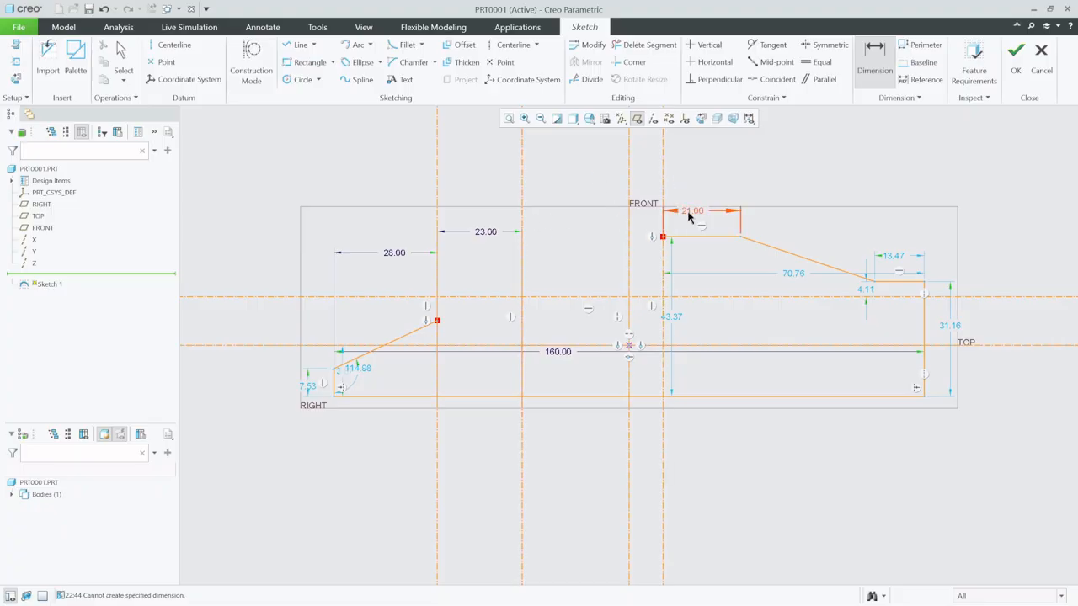
- Add a horizontal datum centerline along the roof line and delete the roof line
{"action": "left_click", "coordinate": [173, 44]}
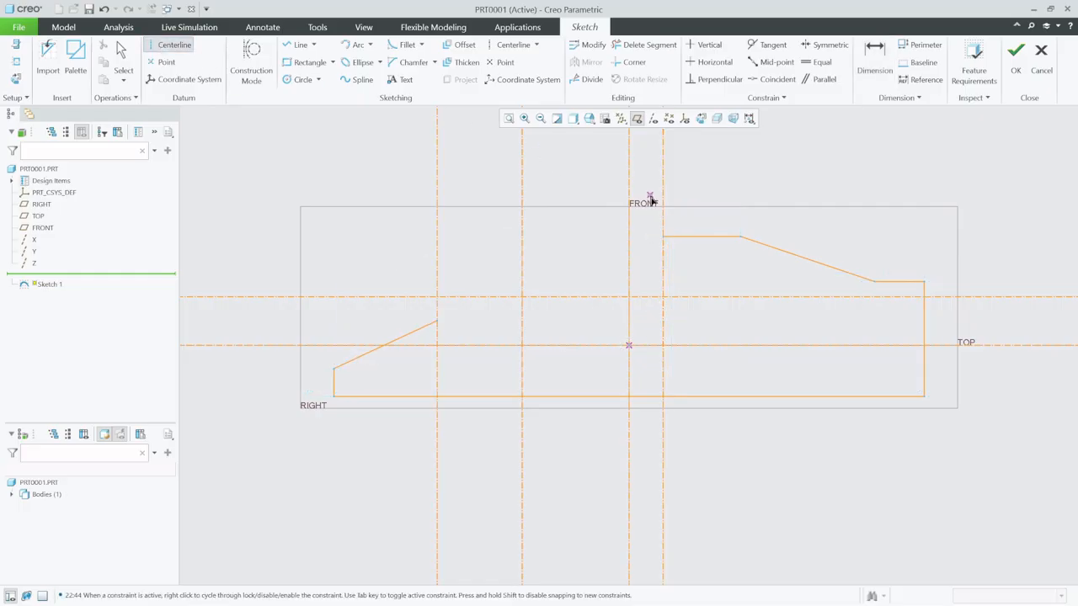
{"action": "left_click", "coordinate": [663, 237]}
{"action": "left_click", "coordinate": [787, 236]}
{"action": "middle_click", "coordinate": [788, 237]}
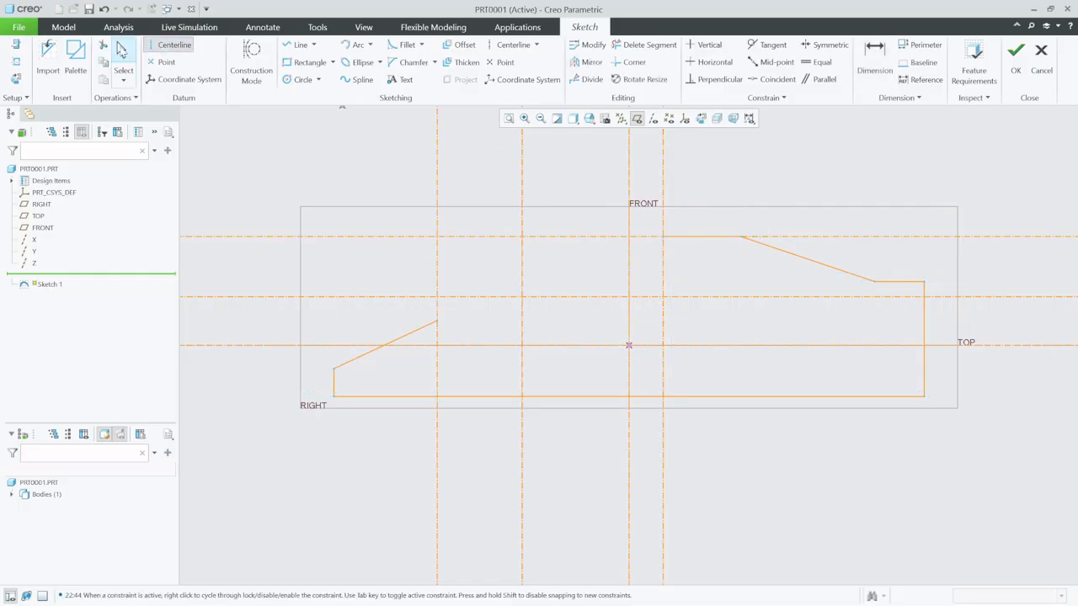
{"action": "left_click", "coordinate": [703, 238]}
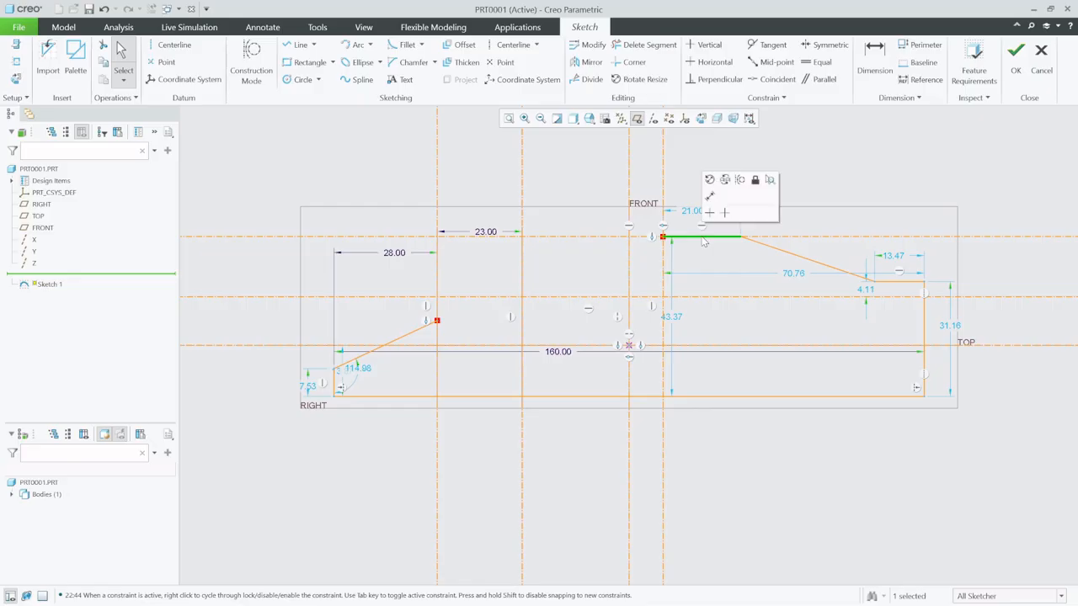
{"action": "key", "text": "Delete"}
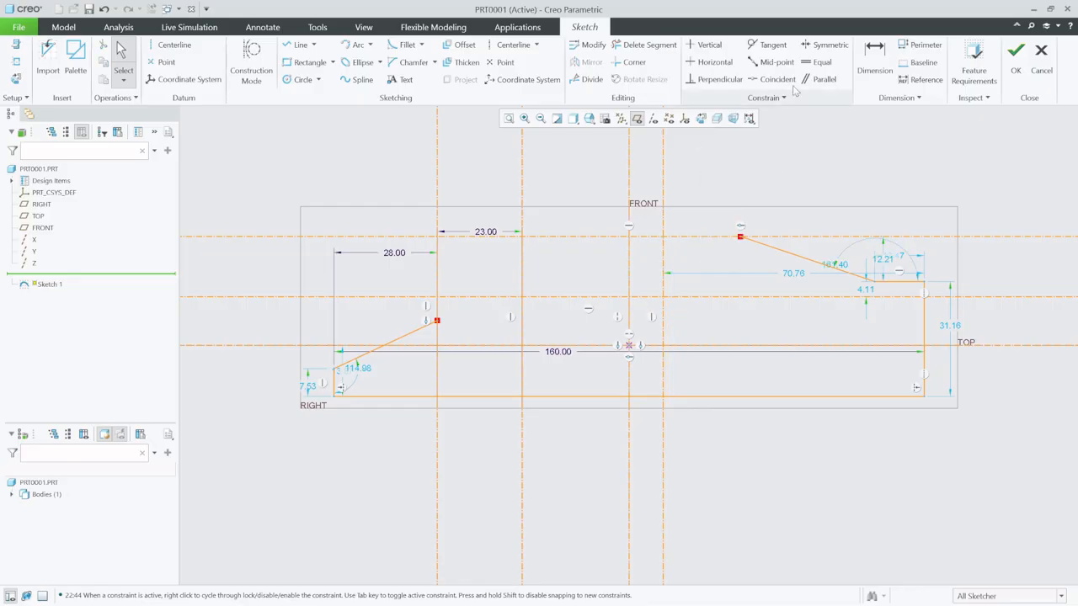
- Dimension the distance from the second vertical centerline to the former windshield-to-roof centerline as 30
{"action": "left_click", "coordinate": [875, 55]}
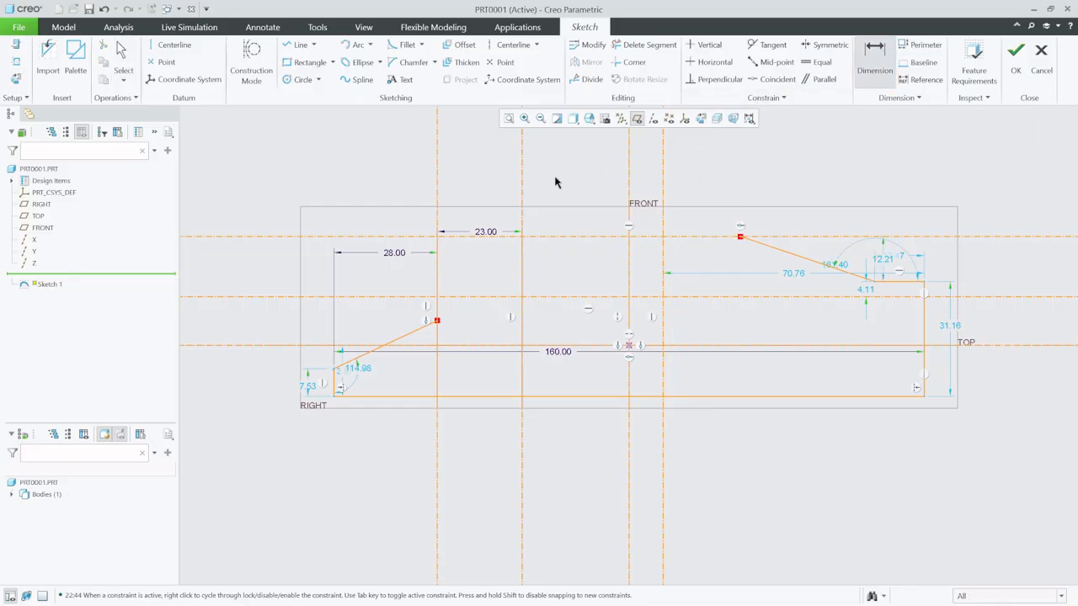
{"action": "left_click", "coordinate": [523, 232]}
{"action": "left_click", "coordinate": [663, 228]}
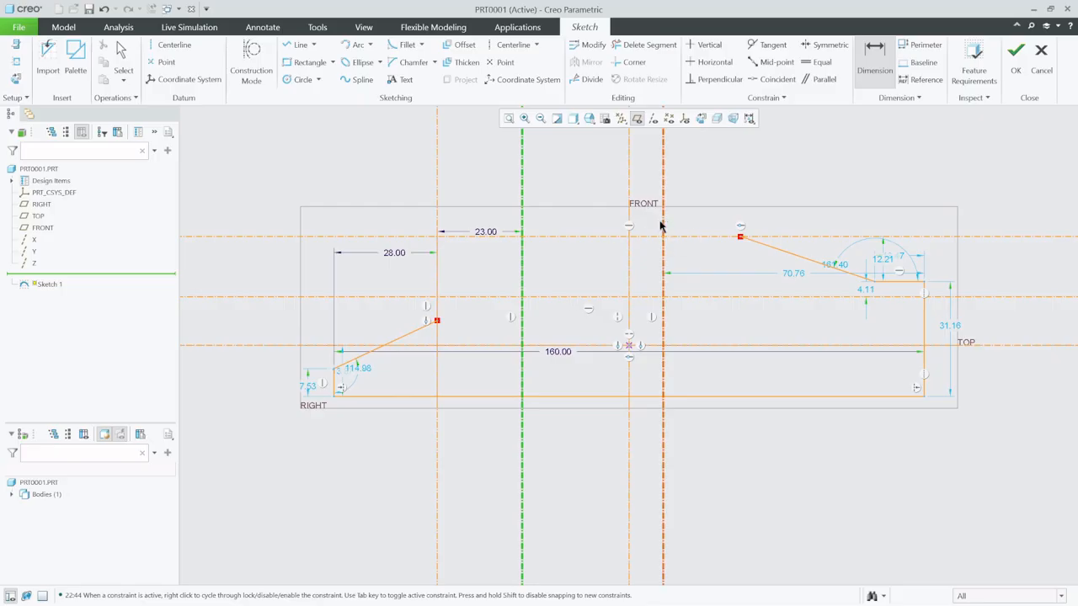
{"action": "middle_click", "coordinate": [605, 223]}
{"action": "type", "text": "3"}
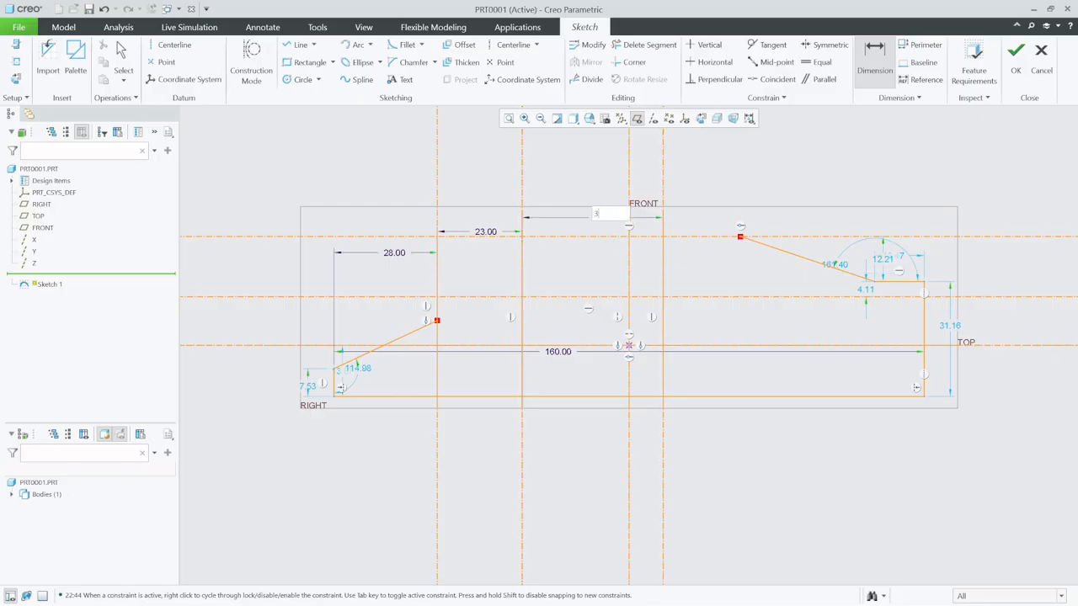
{"action": "type", "text": "0"}
{"action": "key", "text": "Return"}
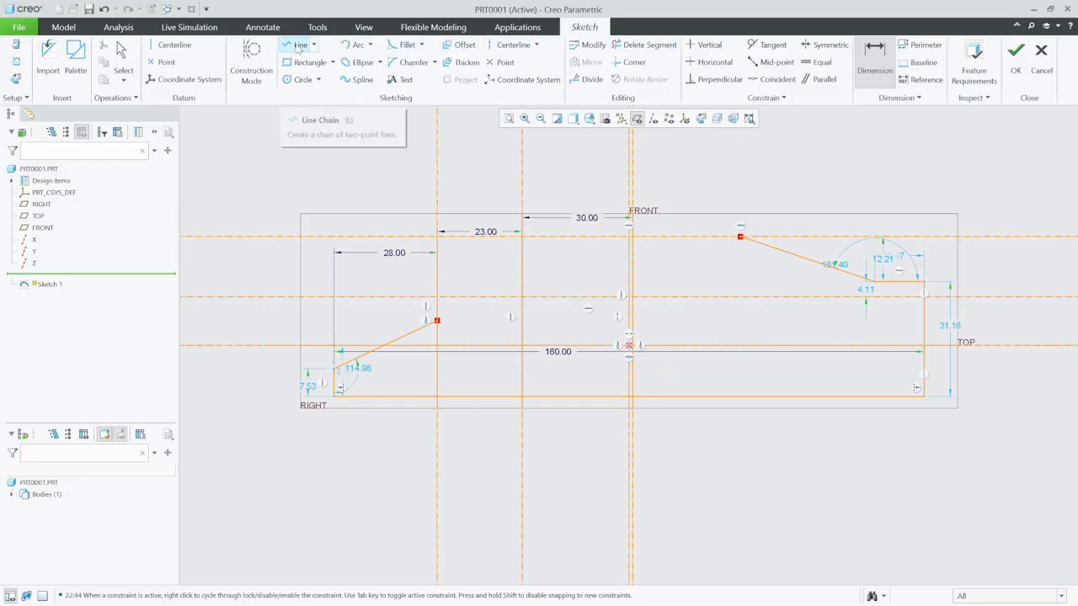
- Redraw the hood as a tangent arc from the front slope's end to the intersection of the second vertical and lower horizontal centerlines
{"action": "left_click", "coordinate": [357, 45]}
{"action": "left_click", "coordinate": [436, 322]}
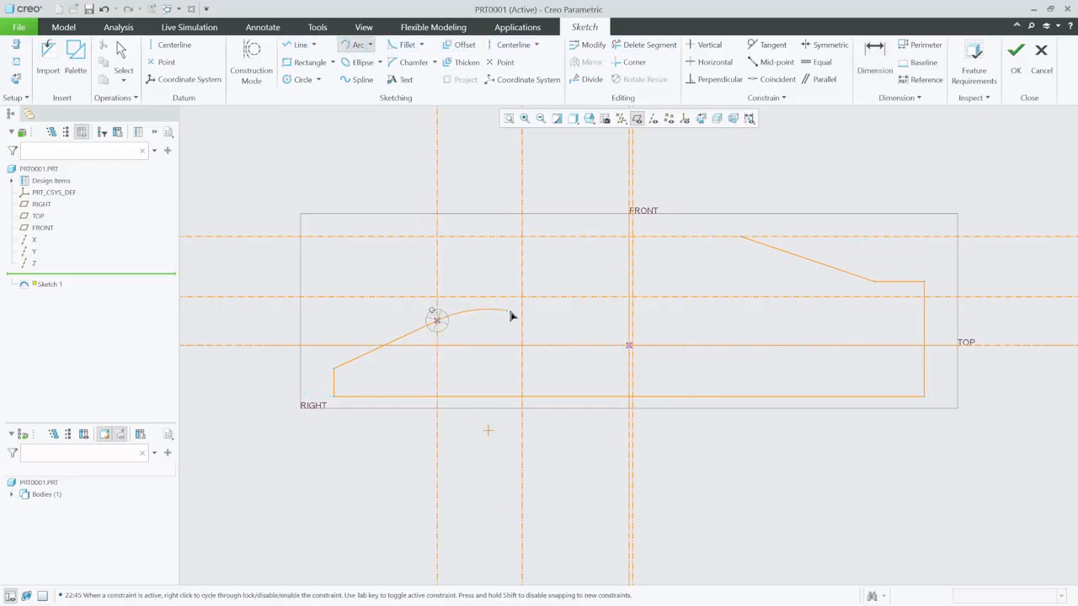
{"action": "left_click", "coordinate": [520, 298]}
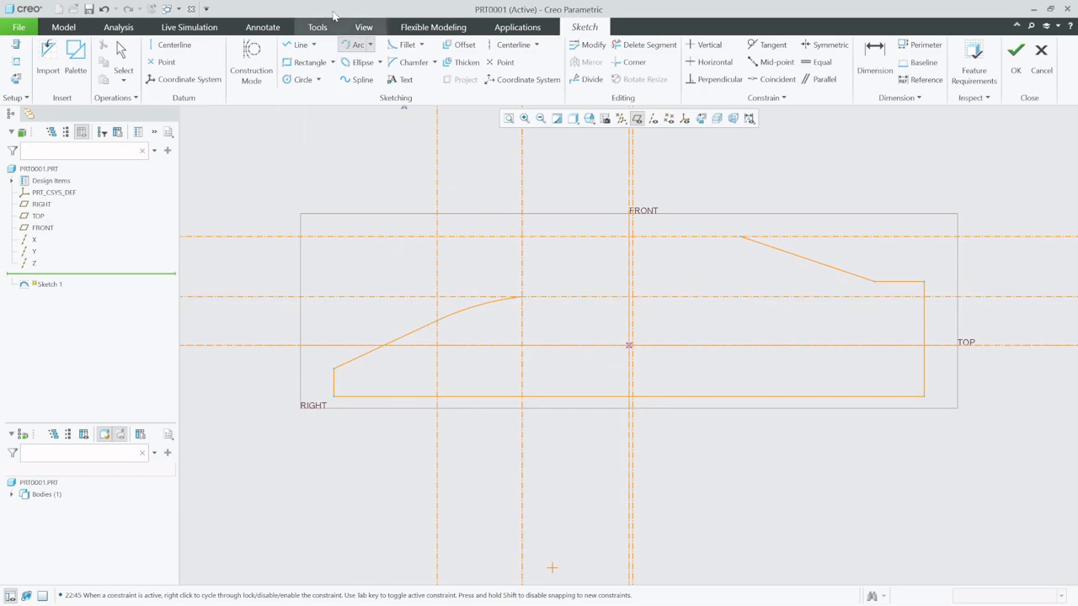
- Redraw the windshield as an upward-bulging arc from the hood arc's end to the intersection of the third vertical and roof-height centerlines
{"action": "left_click", "coordinate": [524, 298]}
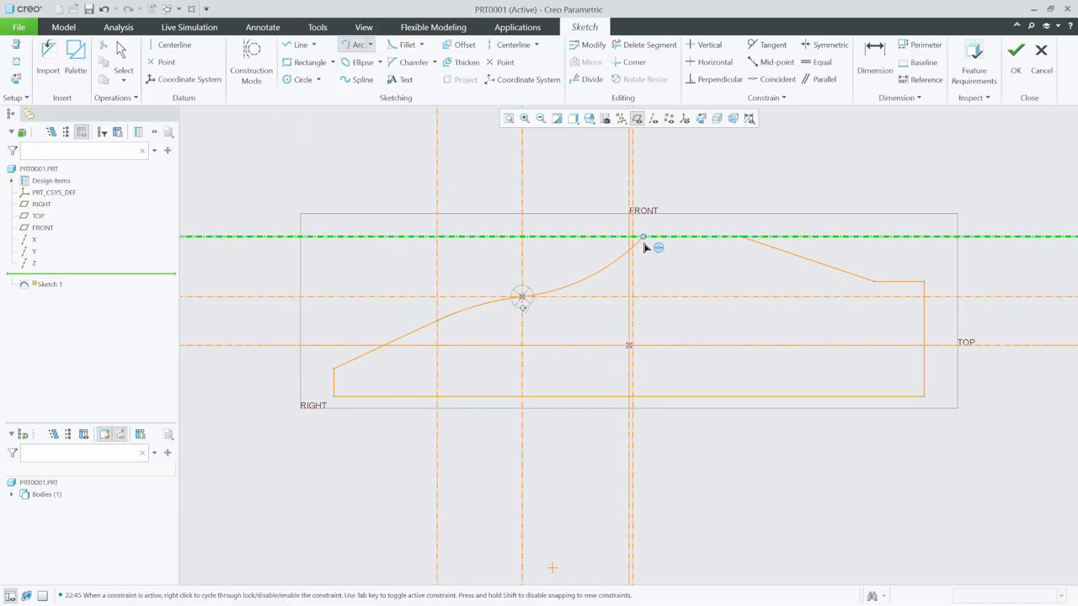
{"action": "left_click", "coordinate": [362, 50]}
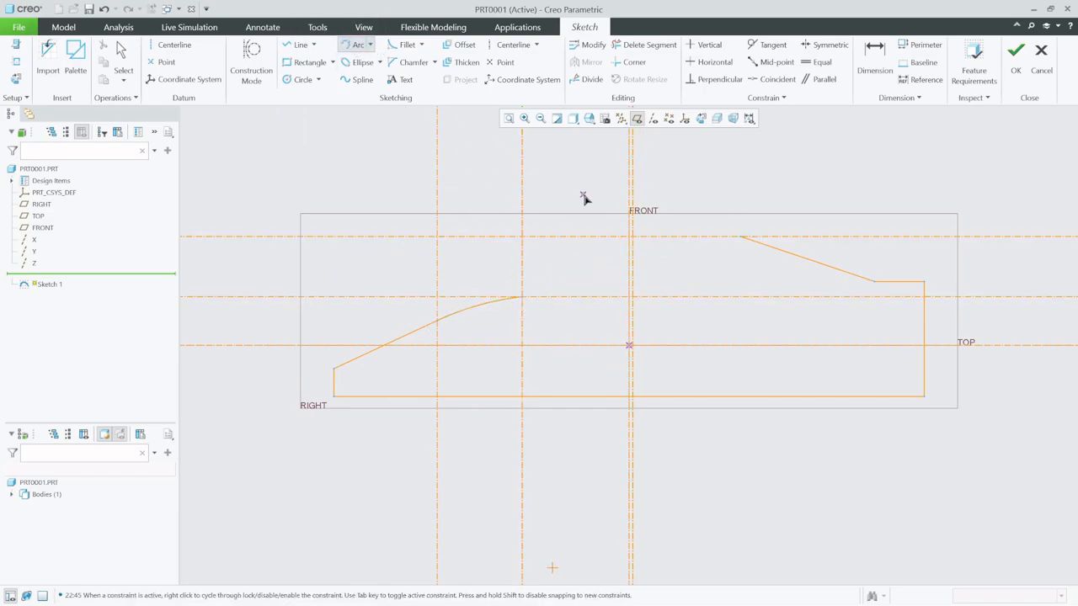
{"action": "left_click", "coordinate": [639, 243]}
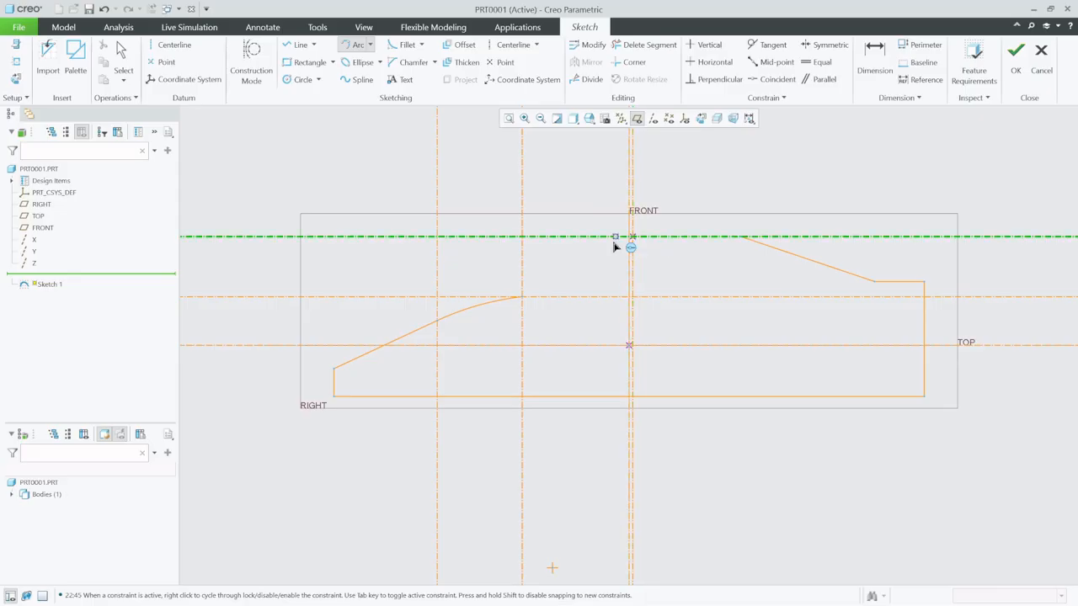
{"action": "left_click", "coordinate": [528, 294]}
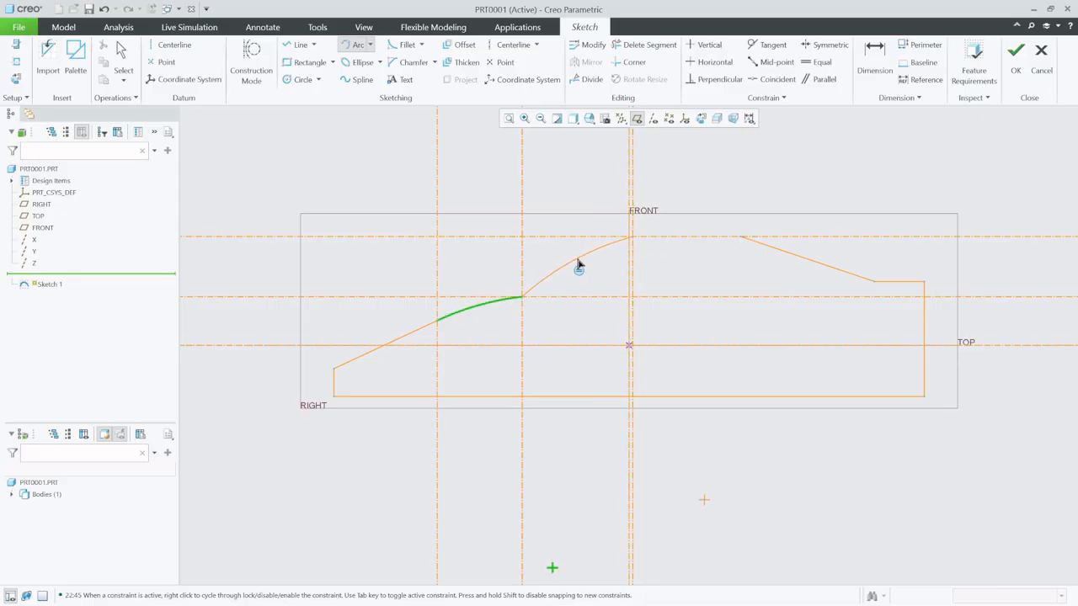
{"action": "left_click", "coordinate": [578, 266]}
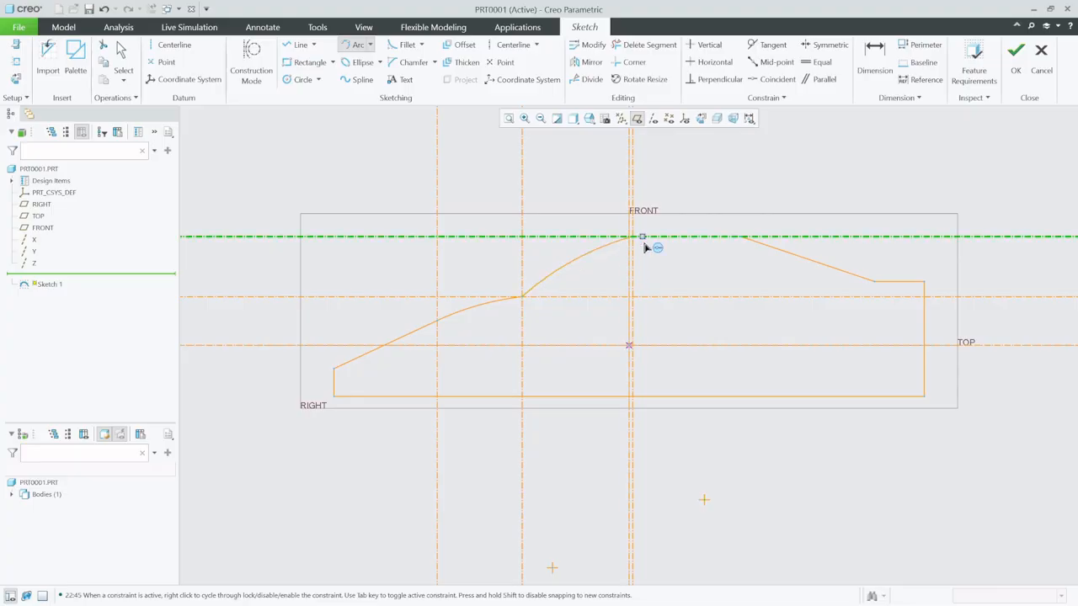
- Draw the roof line from the windshield arc's end to the rear slope's upper end and dimension its length as 15
{"action": "left_click", "coordinate": [300, 45]}
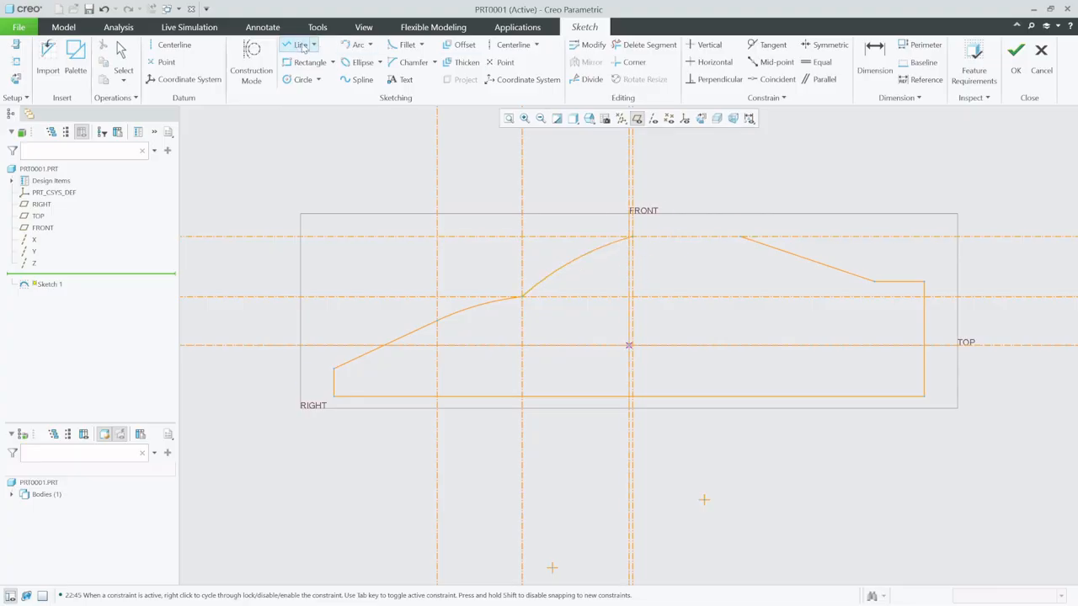
{"action": "left_click", "coordinate": [742, 235]}
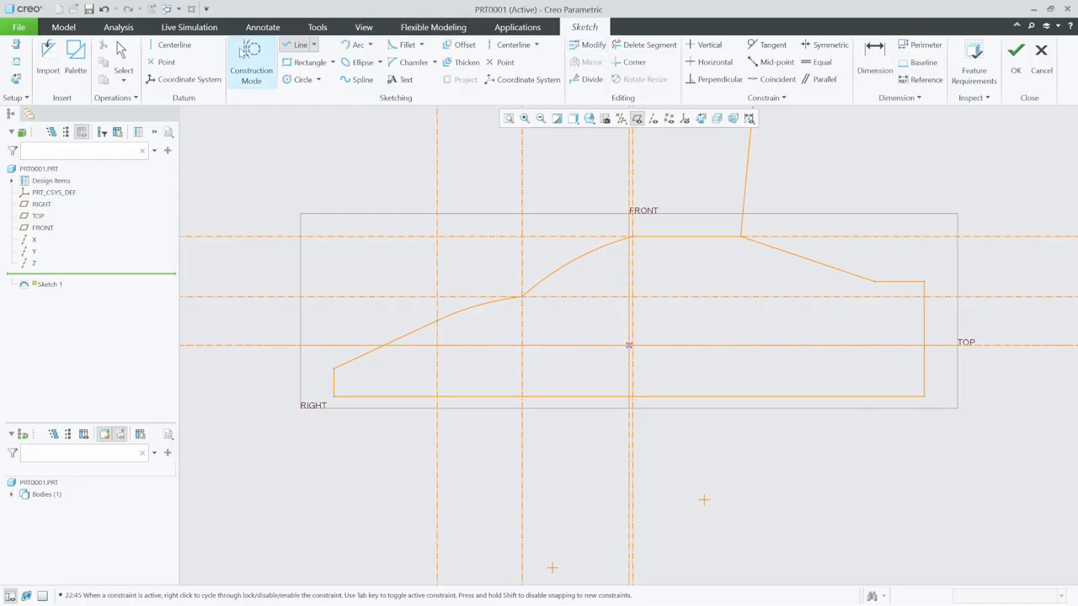
{"action": "left_click", "coordinate": [123, 59]}
{"action": "left_click", "coordinate": [872, 61]}
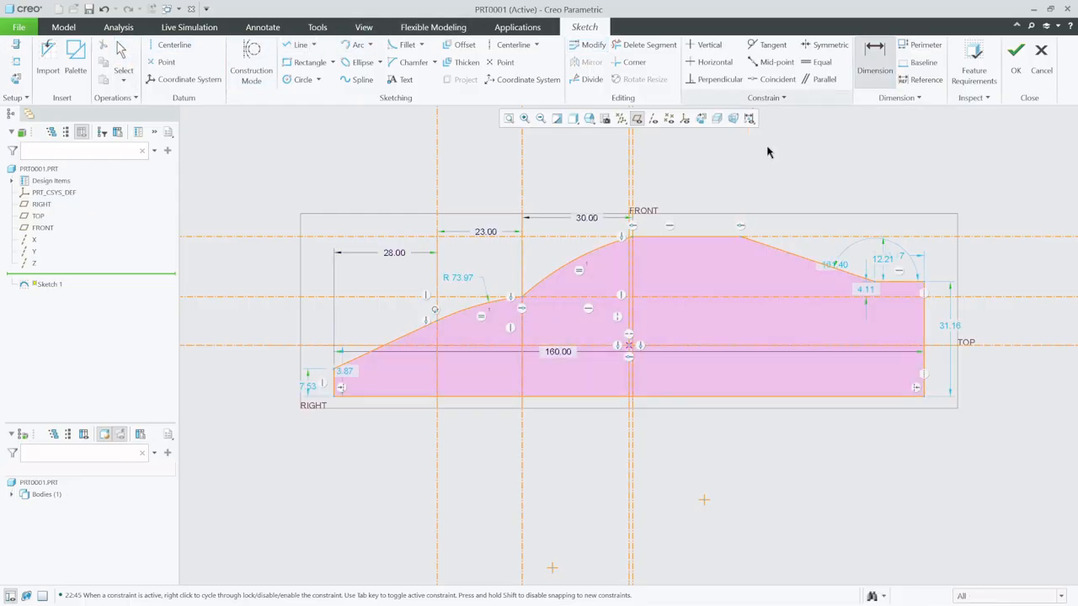
{"action": "middle_click", "coordinate": [711, 184]}
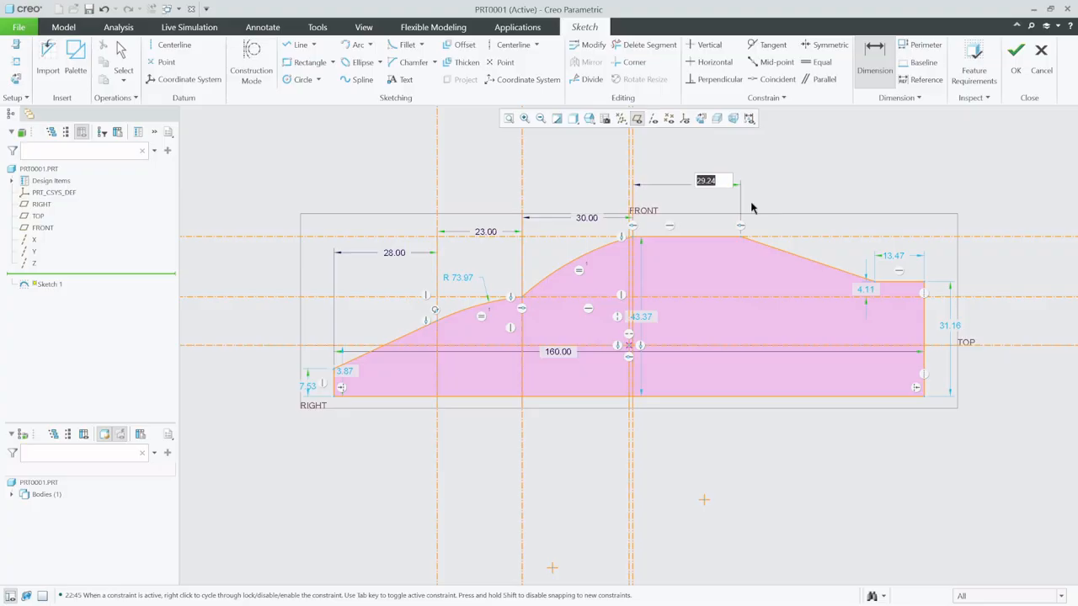
{"action": "type", "text": "15"}
{"action": "key", "text": "Return"}
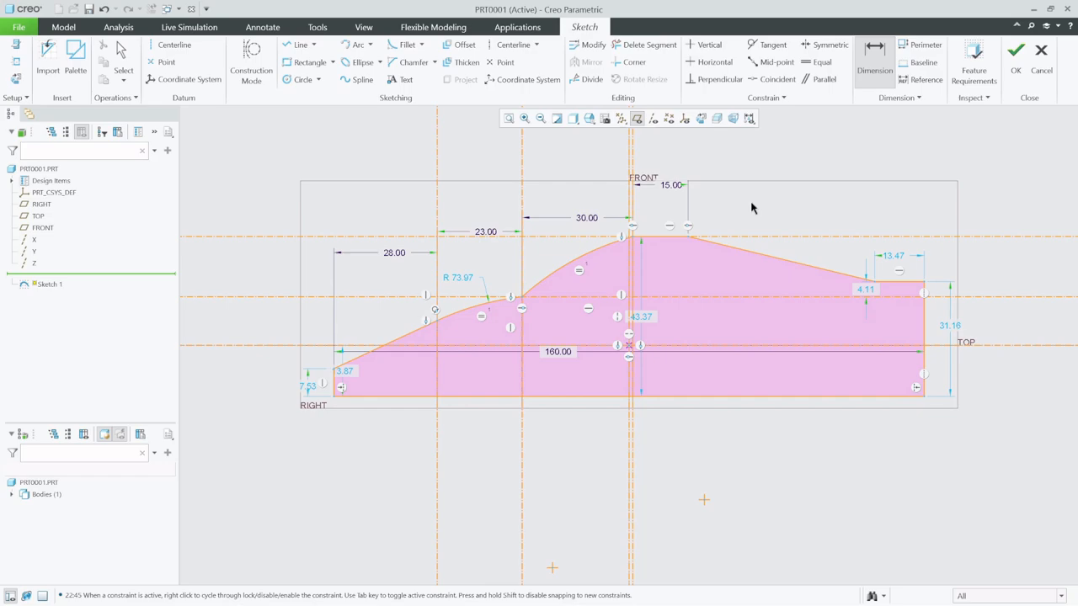
- Set the height of the profile's vertical rear edge to 25
{"action": "double_click", "coordinate": [952, 329]}
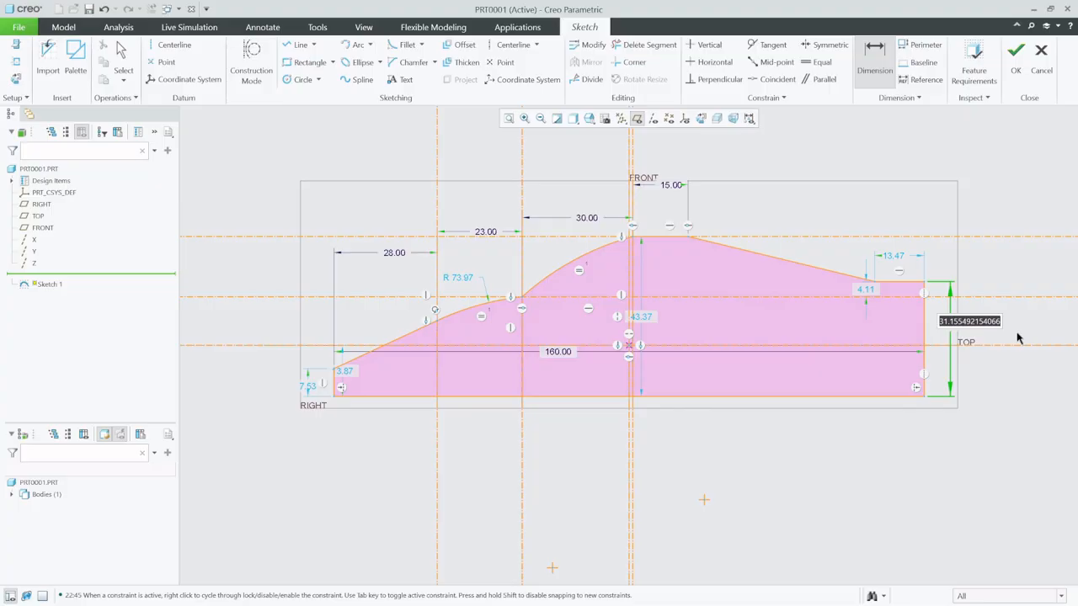
{"action": "type", "text": "25"}
{"action": "key", "text": "Return"}
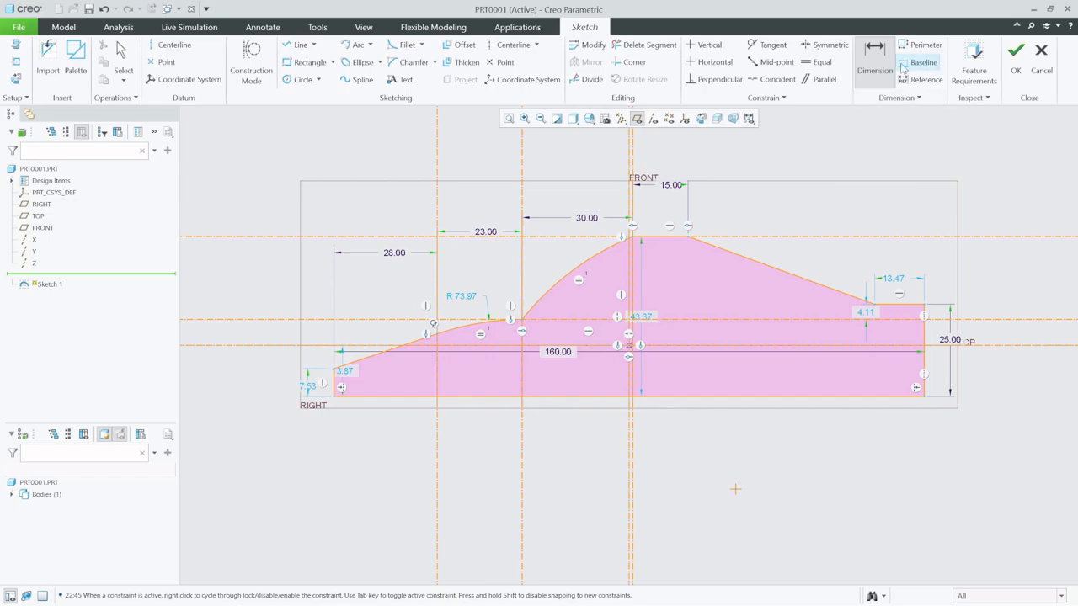
- Dimension the vertical distance between the rear deck line and the roof-height centerline as 10, and finish the sketch
{"action": "left_click", "coordinate": [894, 305]}
{"action": "left_click", "coordinate": [866, 238]}
{"action": "middle_click", "coordinate": [868, 262]}
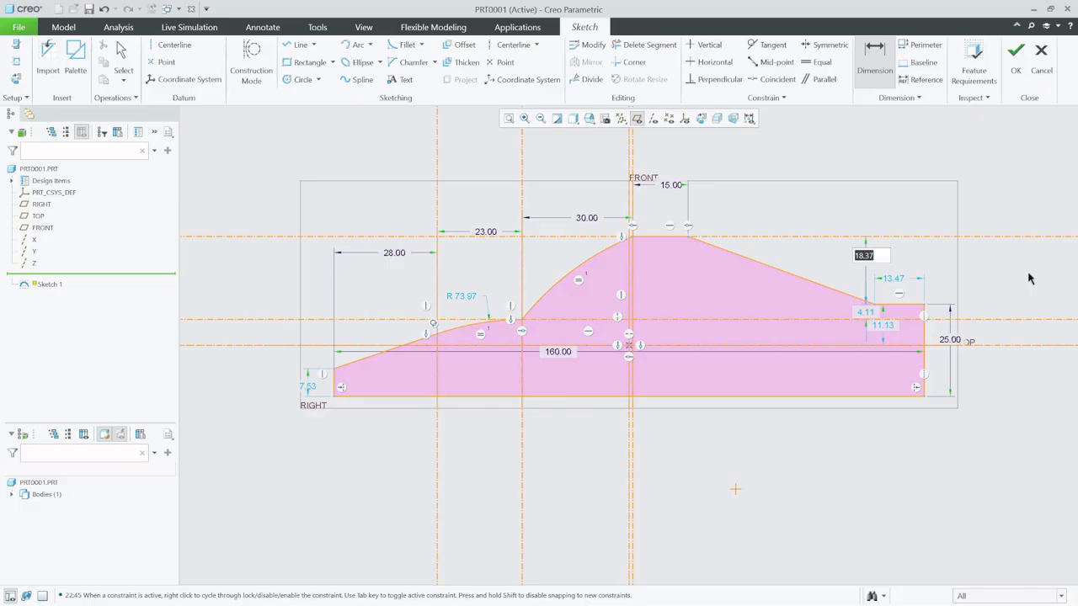
{"action": "type", "text": "10"}
{"action": "key", "text": "Return"}
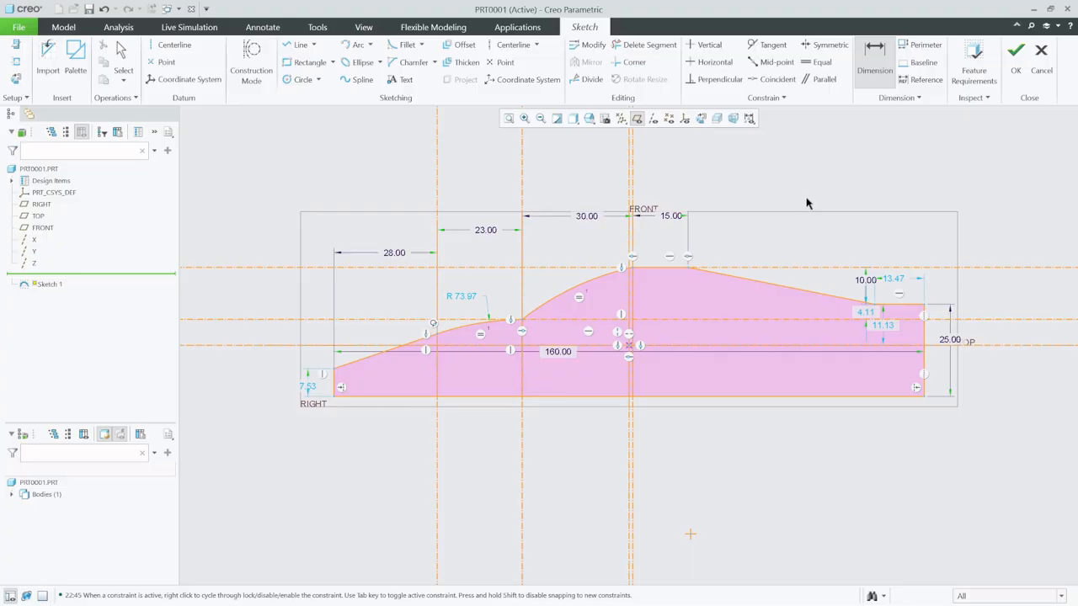
{"action": "left_click", "coordinate": [1019, 54]}
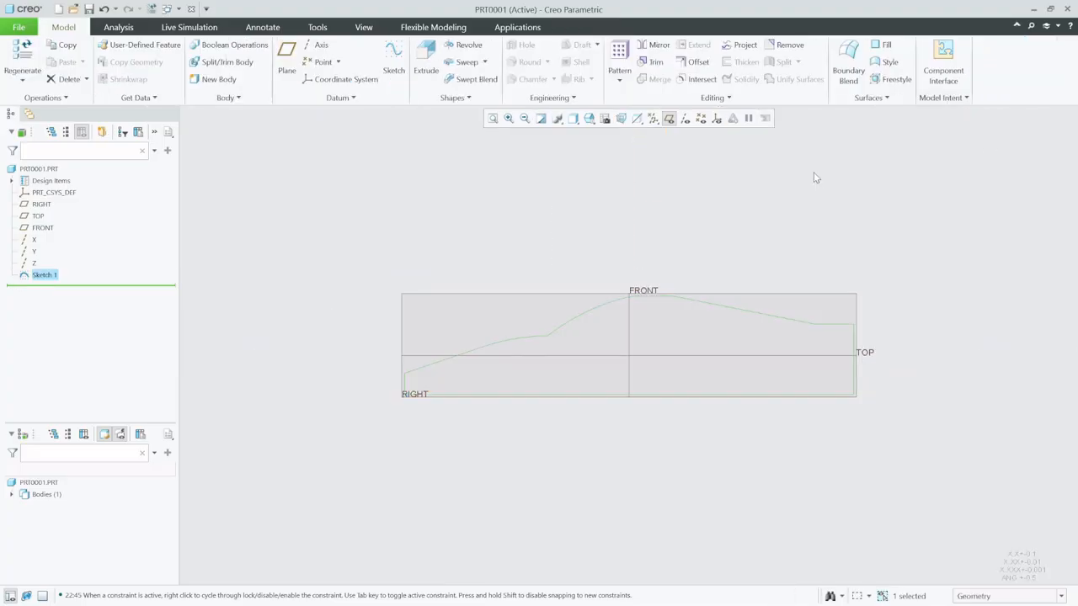
- Extrude the side-profile sketch symmetrically as a solid with a total depth of 73
{"action": "left_click", "coordinate": [425, 64]}
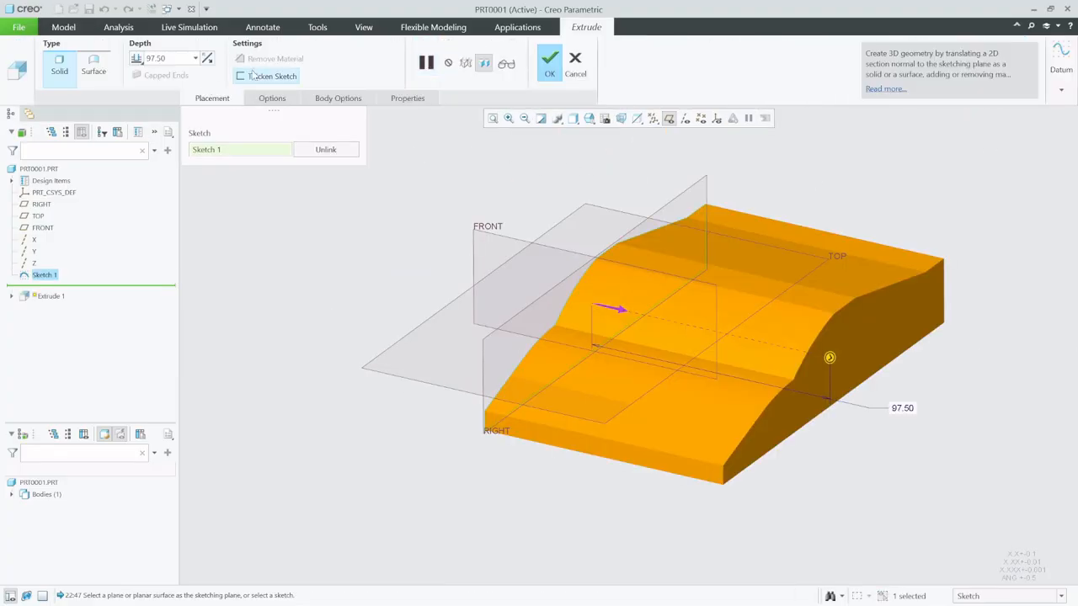
{"action": "left_click", "coordinate": [137, 59]}
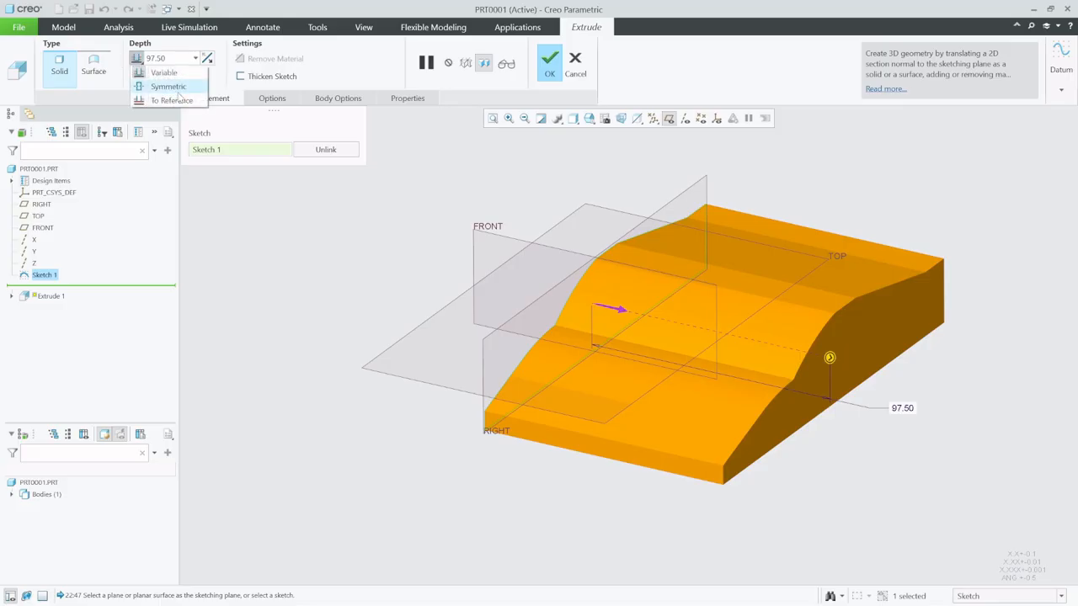
{"action": "left_click", "coordinate": [169, 87]}
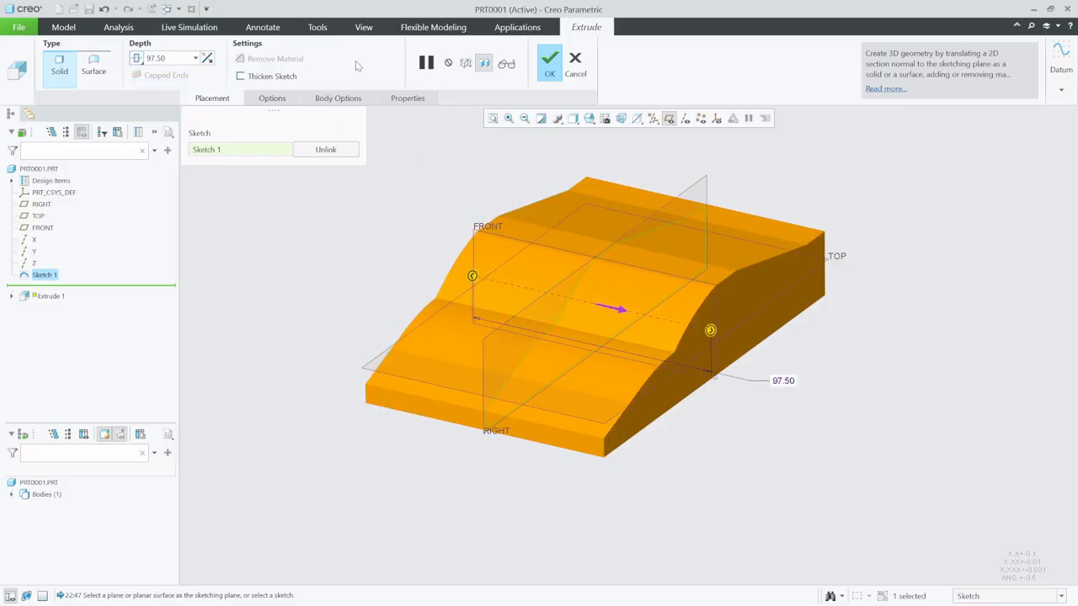
{"action": "double_click", "coordinate": [173, 58]}
{"action": "type", "text": "73"}
{"action": "key", "text": "Return"}
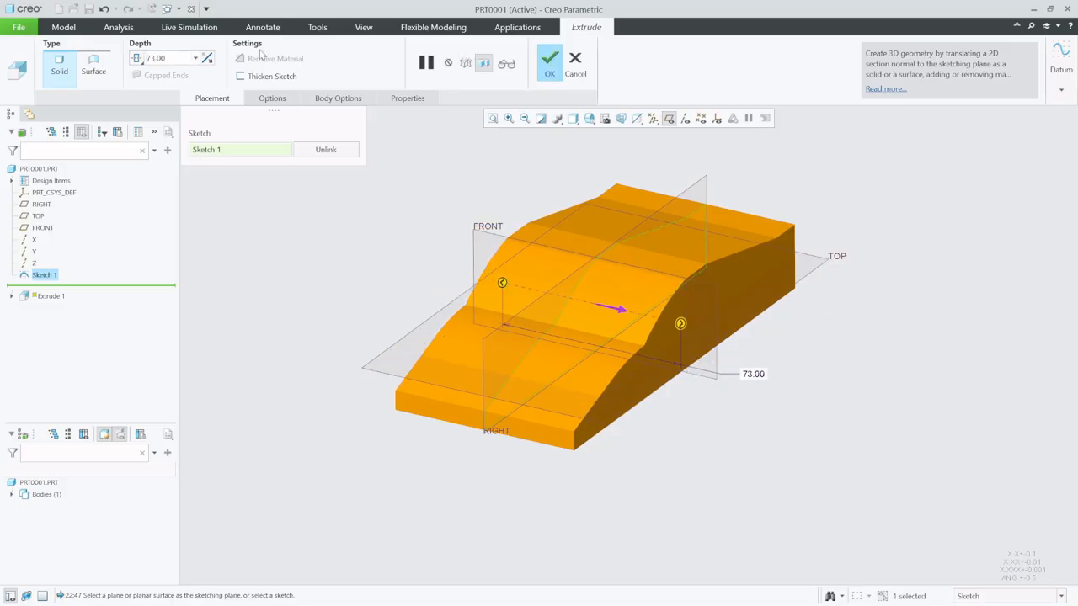
{"action": "left_click", "coordinate": [548, 69]}
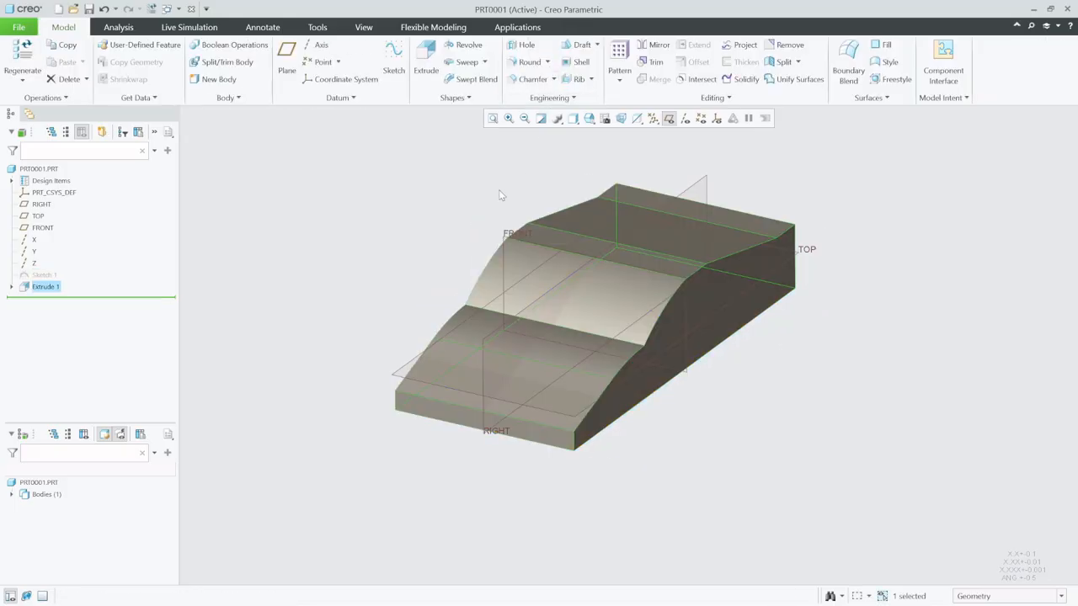
- Hide the datum planes and start a new sketch on the flat front face of the car's nose
{"action": "left_click", "coordinate": [669, 118]}
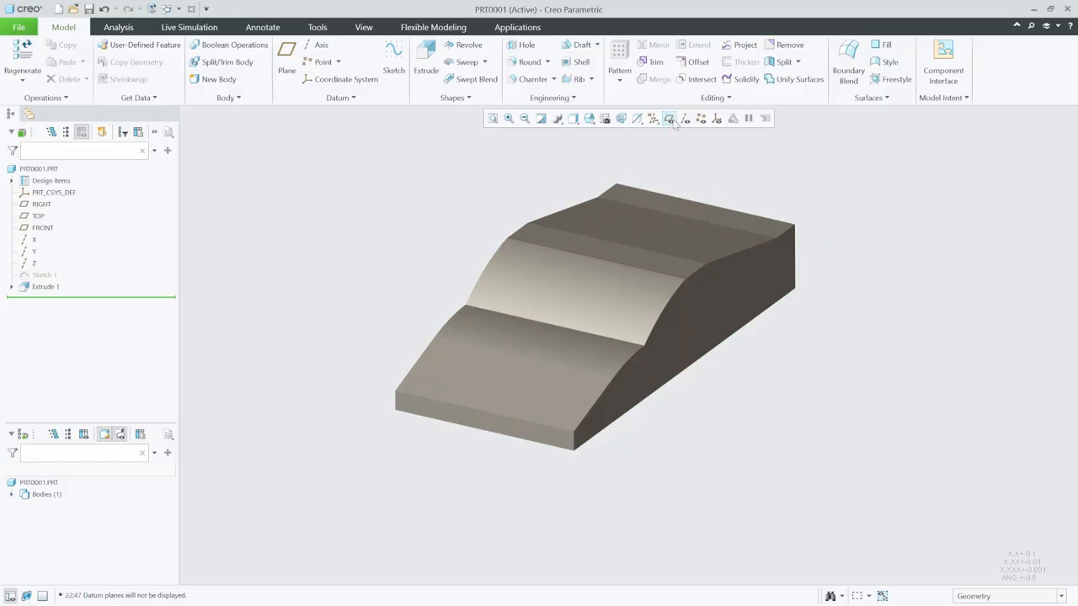
{"action": "mouse_move", "coordinate": [685, 281]}
{"action": "middle_mouse_down"}
{"action": "mouse_move", "coordinate": [594, 242]}
{"action": "mouse_move", "coordinate": [608, 213]}
{"action": "mouse_move", "coordinate": [663, 236]}
{"action": "mouse_move", "coordinate": [661, 288]}
{"action": "mouse_move", "coordinate": [665, 278]}
{"action": "mouse_move", "coordinate": [639, 262]}
{"action": "mouse_move", "coordinate": [669, 282]}
{"action": "middle_mouse_up"}
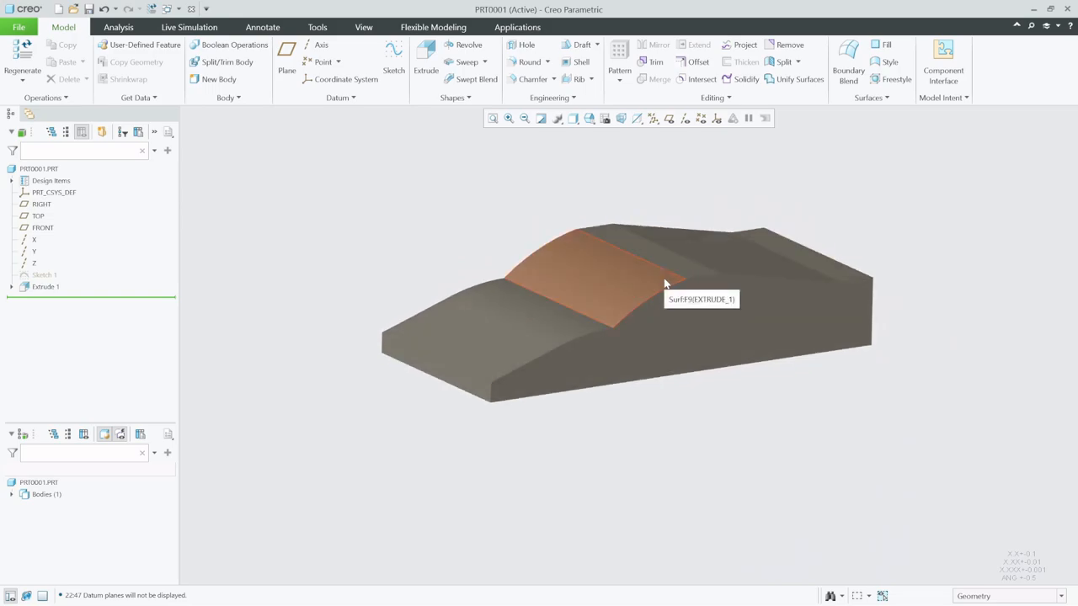
{"action": "key", "text": "s"}
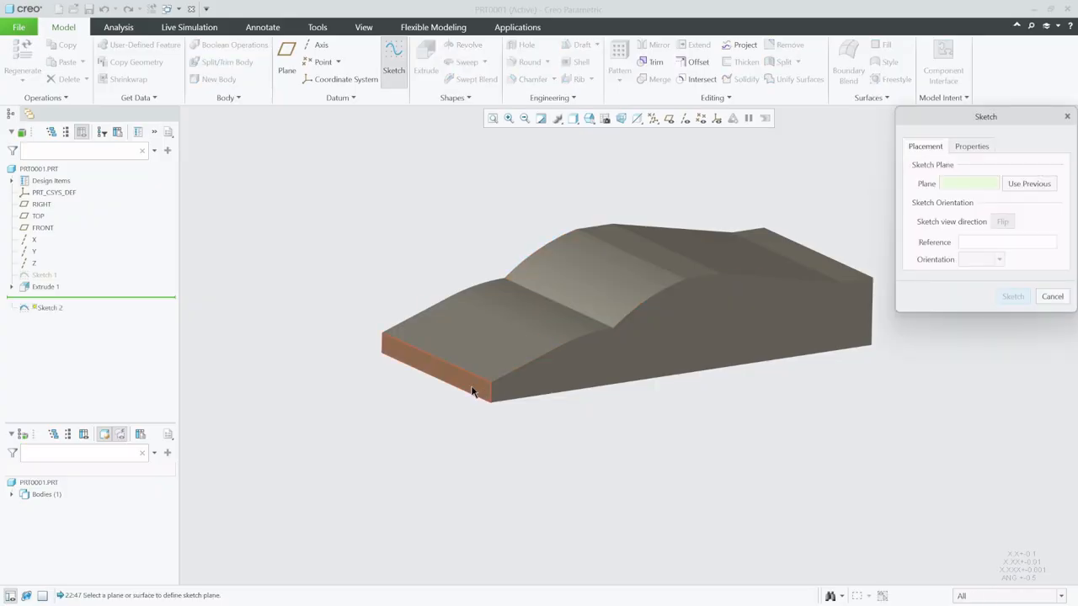
{"action": "left_click", "coordinate": [473, 390]}
{"action": "left_click", "coordinate": [1019, 300]}
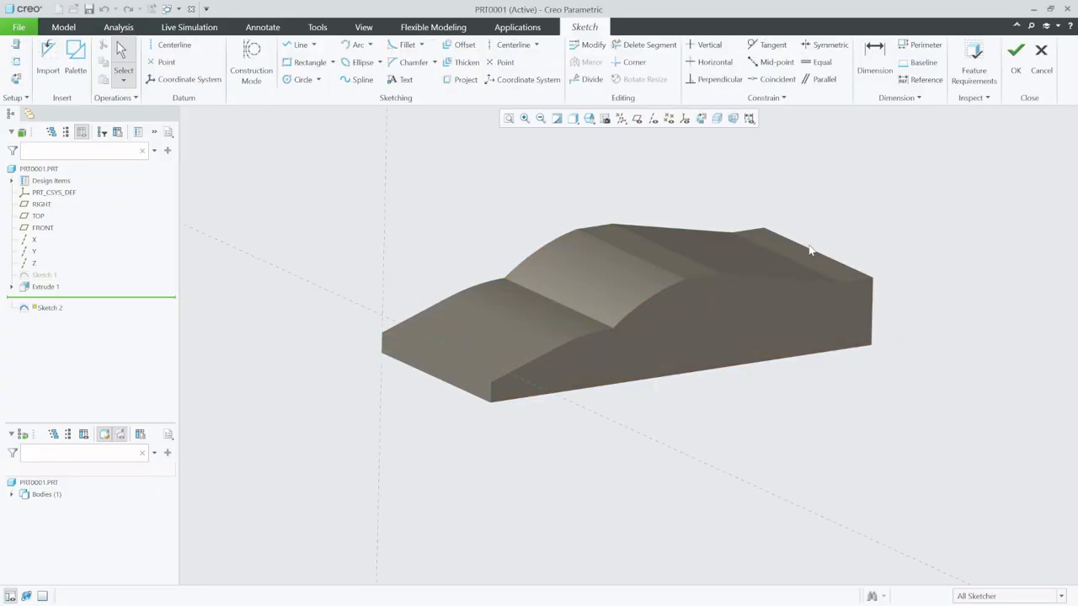
- Orient the sketch view and add the front face's upper edge and the body's opposite side edge as sketch references
{"action": "left_click", "coordinate": [701, 118]}
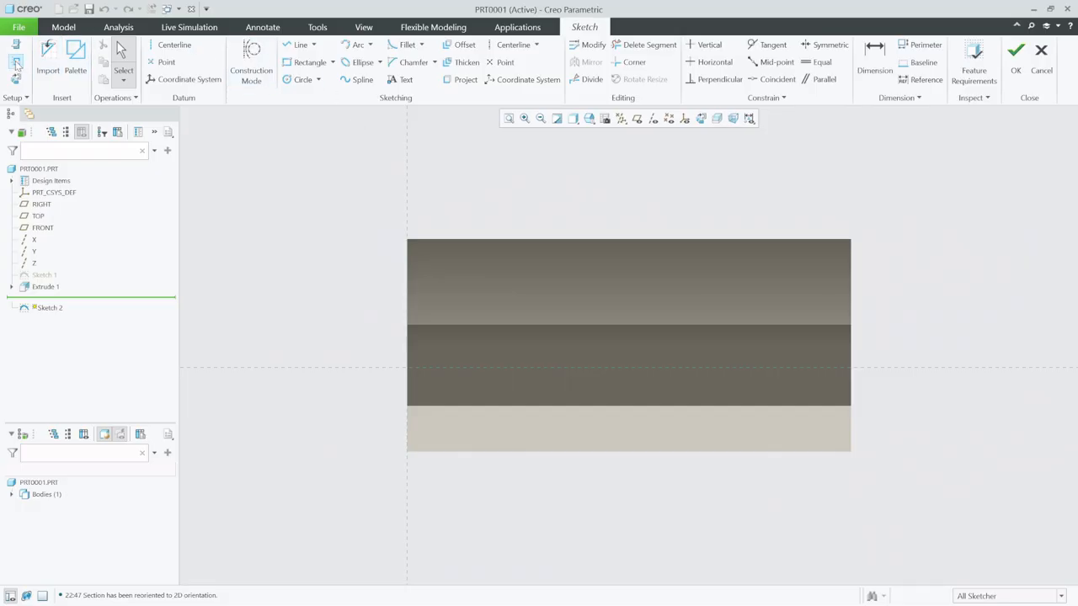
{"action": "left_click", "coordinate": [496, 407]}
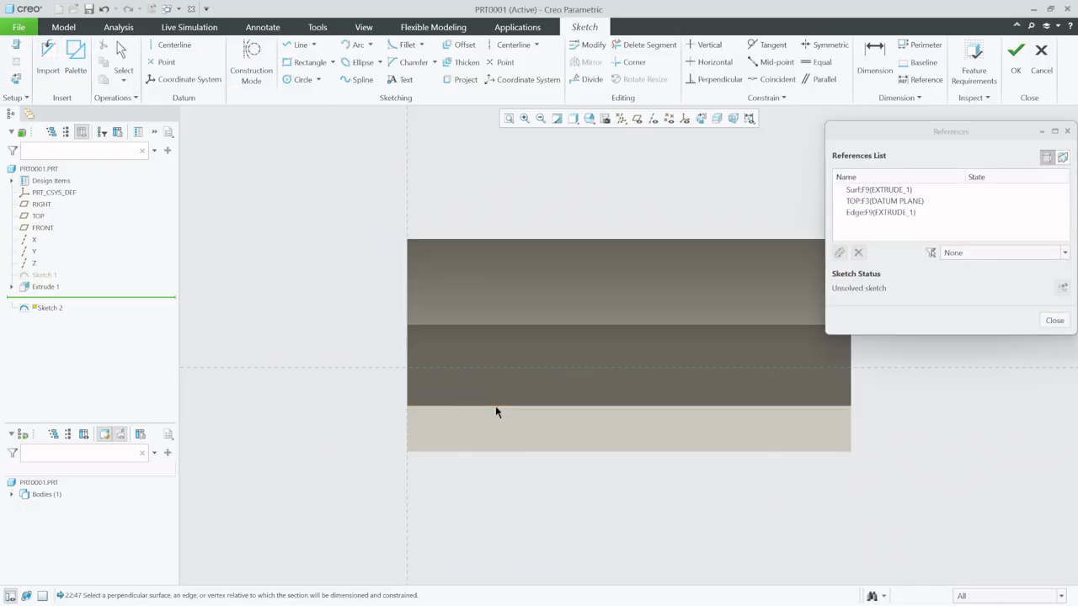
{"action": "left_click", "coordinate": [847, 387]}
{"action": "left_click", "coordinate": [1053, 320]}
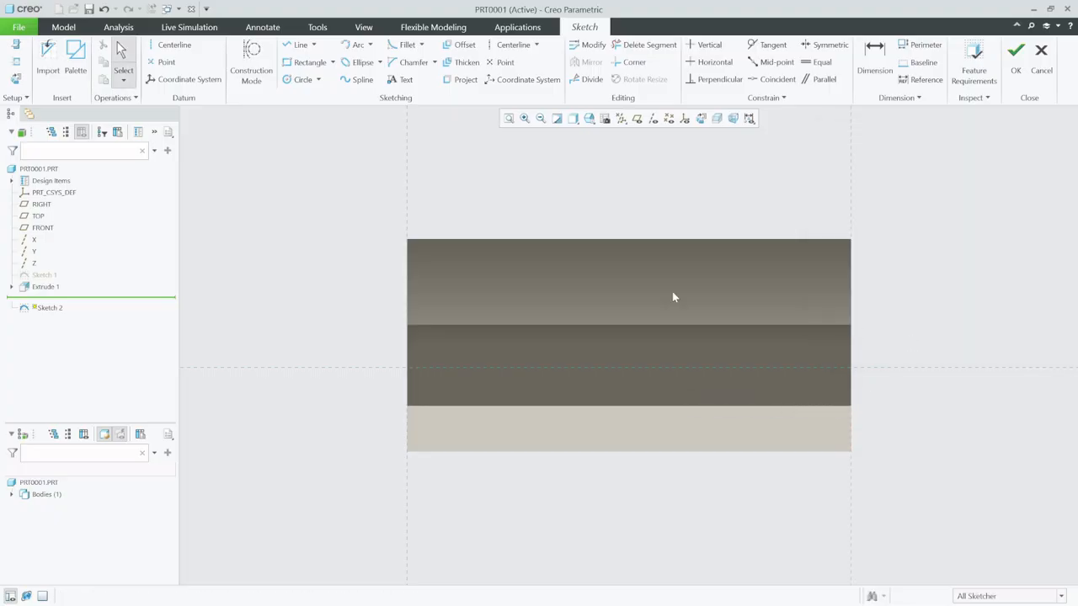
- Sketch two equal rectangles about 11 wide, standing on the front face's upper edge at its two outer corners
{"action": "left_click", "coordinate": [308, 63]}
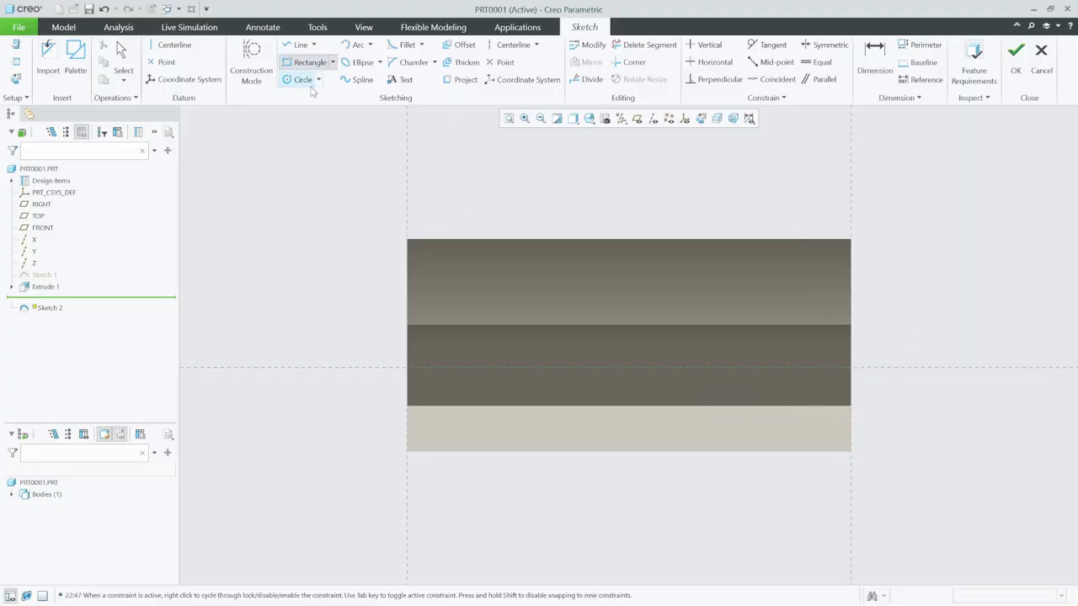
{"action": "left_click", "coordinate": [409, 406]}
{"action": "left_click", "coordinate": [473, 384]}
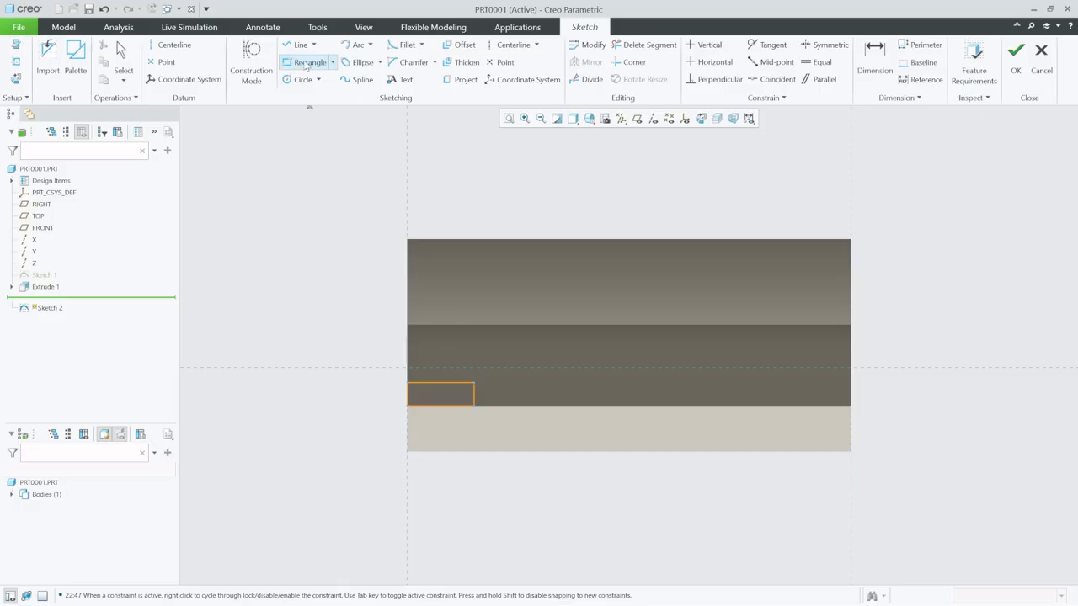
{"action": "left_click", "coordinate": [850, 405]}
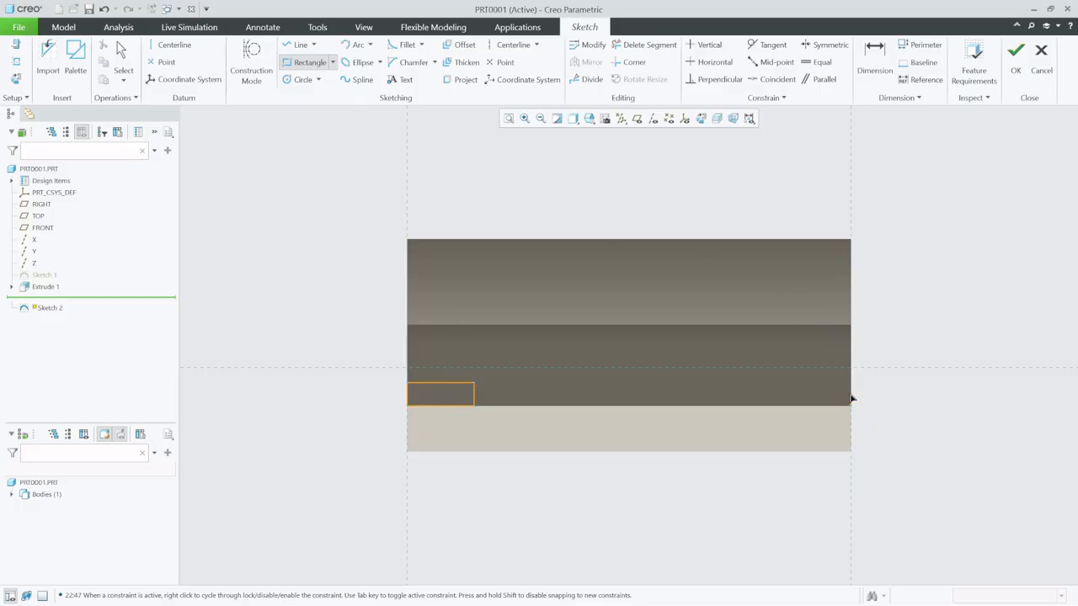
{"action": "left_click", "coordinate": [784, 384]}
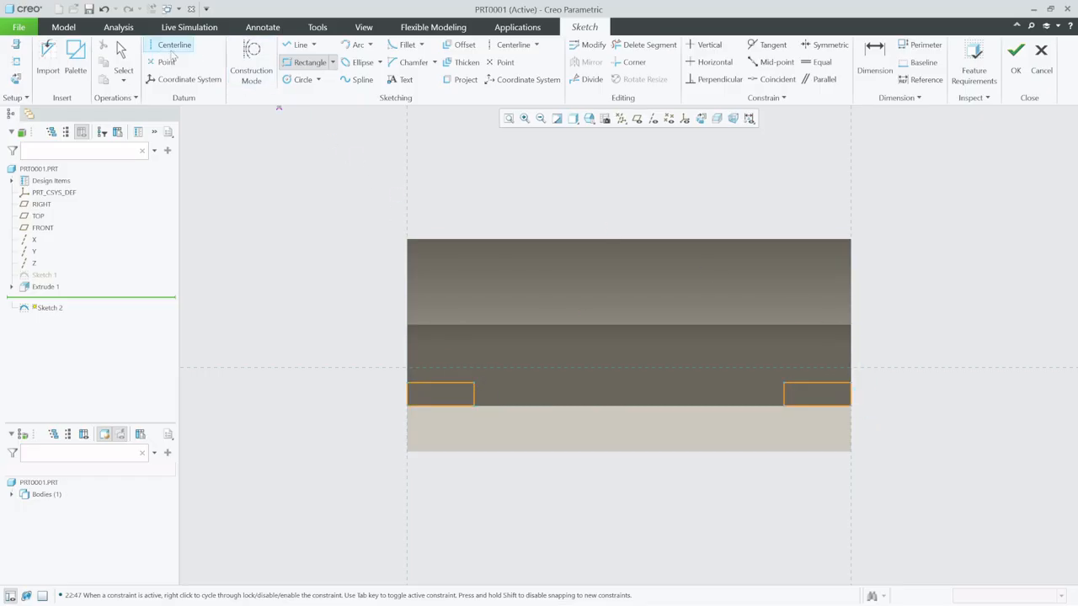
{"action": "left_click", "coordinate": [122, 51]}
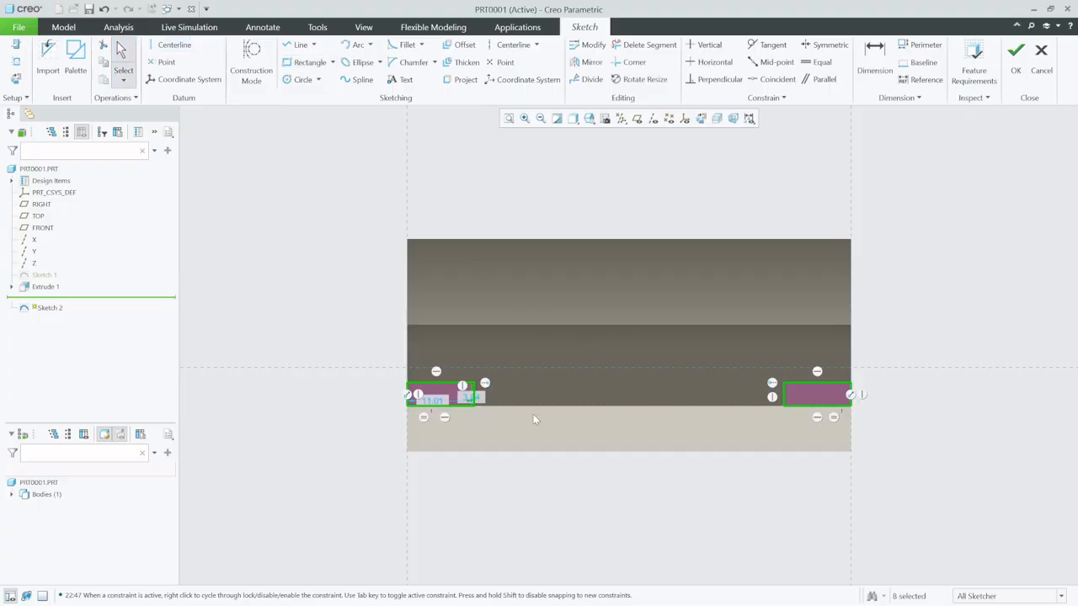
- Set the corner rectangles' width to 16 and height to 8, and finish the sketch
{"action": "double_click", "coordinate": [432, 401]}
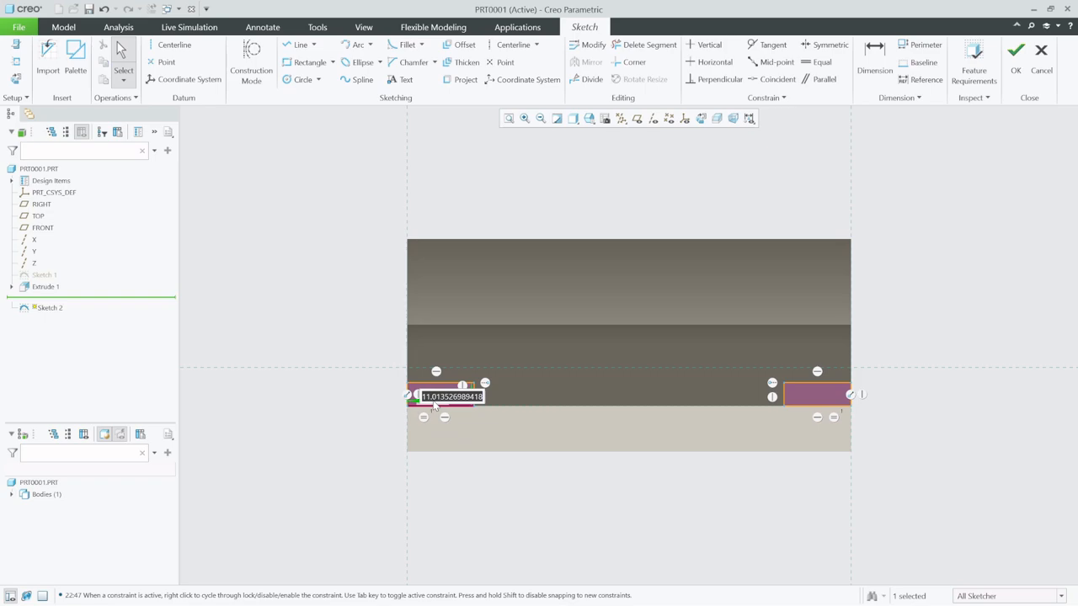
{"action": "type", "text": "6"}
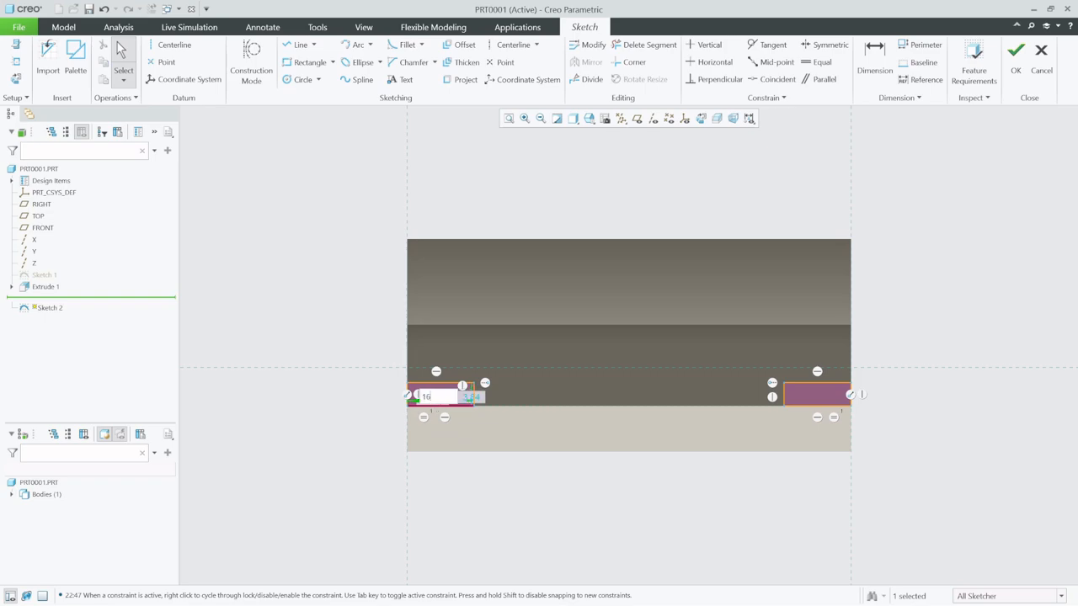
{"action": "key", "text": "Return"}
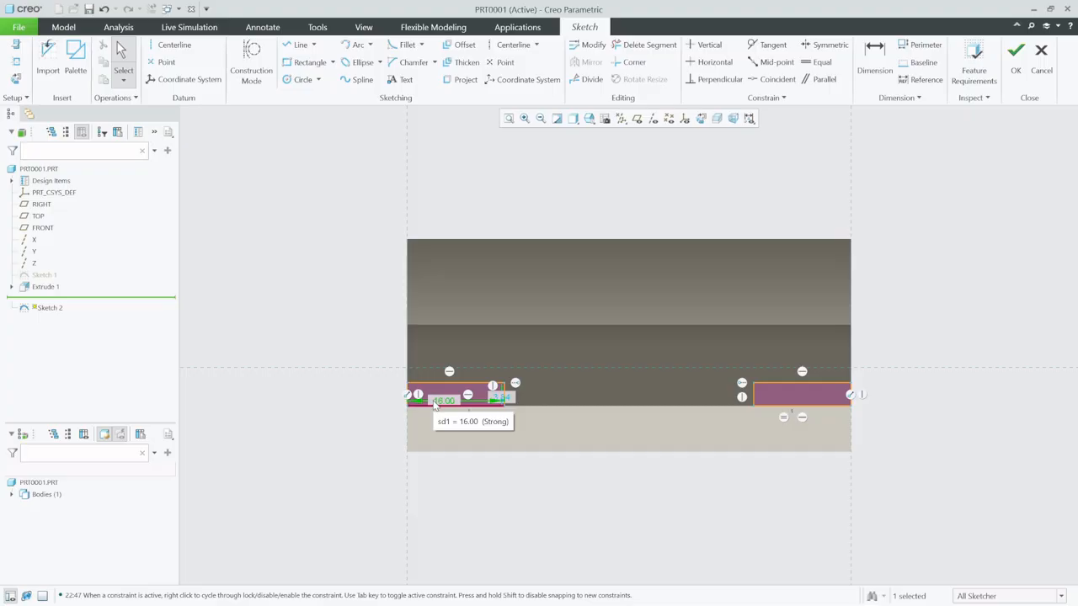
{"action": "double_click", "coordinate": [510, 396]}
{"action": "type", "text": "8"}
{"action": "key", "text": "Return"}
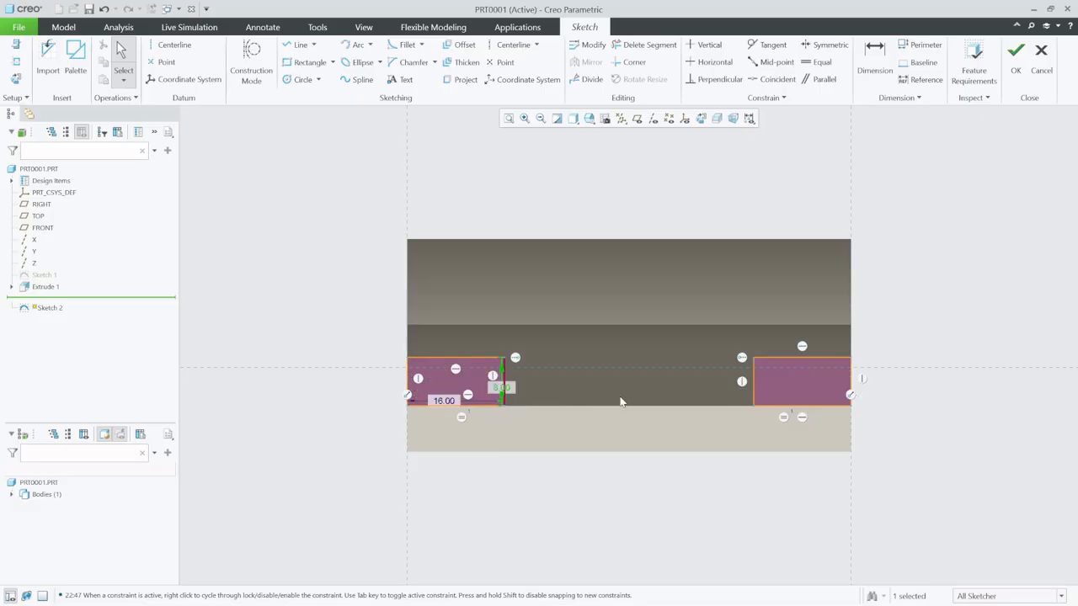
{"action": "left_click", "coordinate": [1016, 57]}
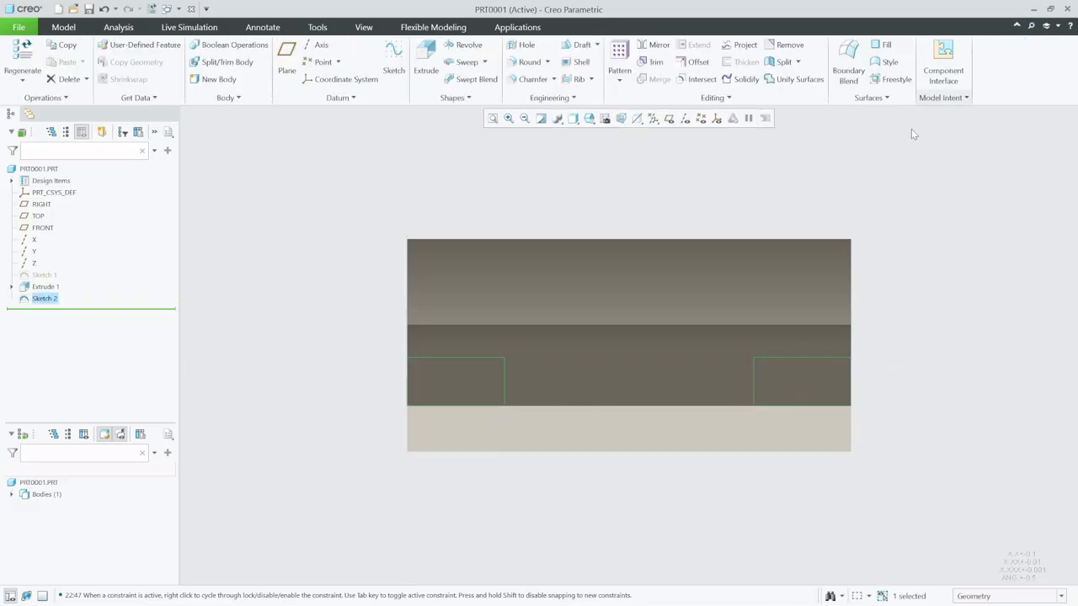
- Cut the two corner rectangles of the sketch into the hood with a remove-material extrusion 20 deep
{"action": "middle_click_drag", "start_coordinate": [777, 275], "coordinate": [704, 294]}
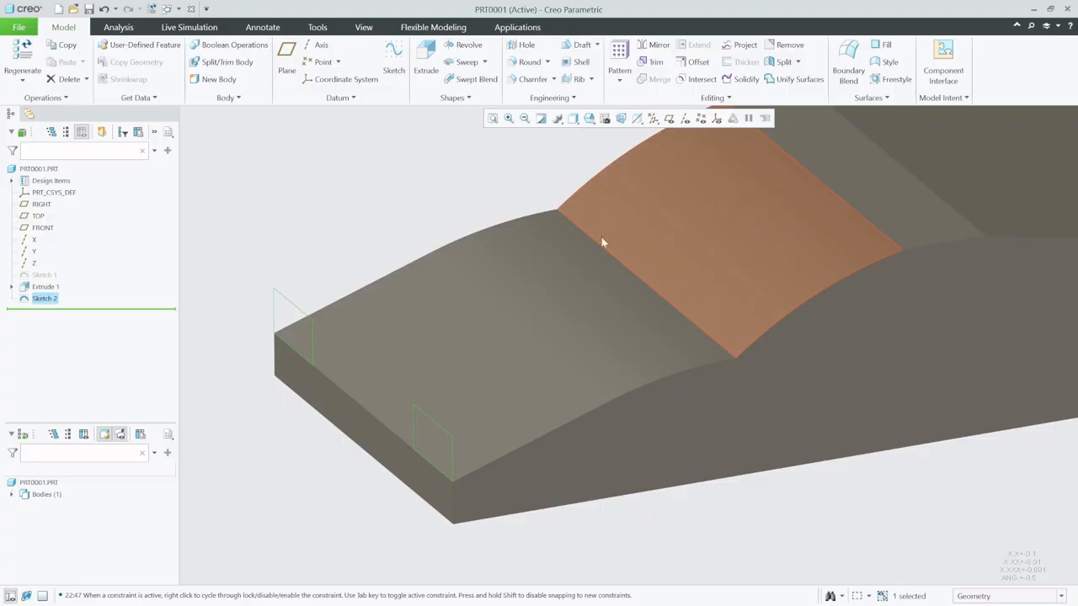
{"action": "left_click", "coordinate": [427, 55]}
{"action": "left_click", "coordinate": [346, 391]}
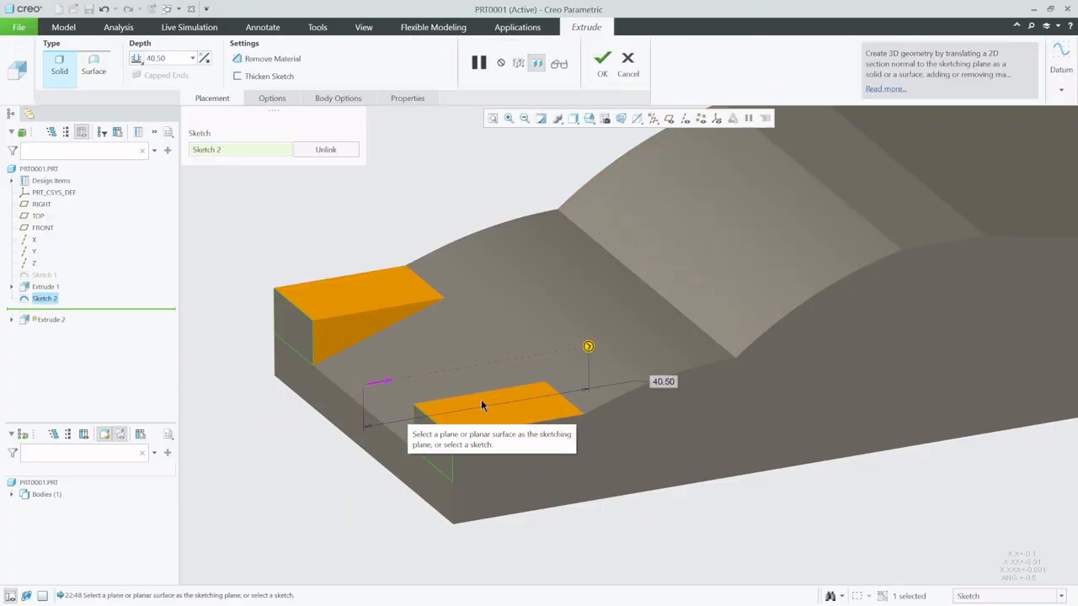
{"action": "left_click", "coordinate": [268, 59]}
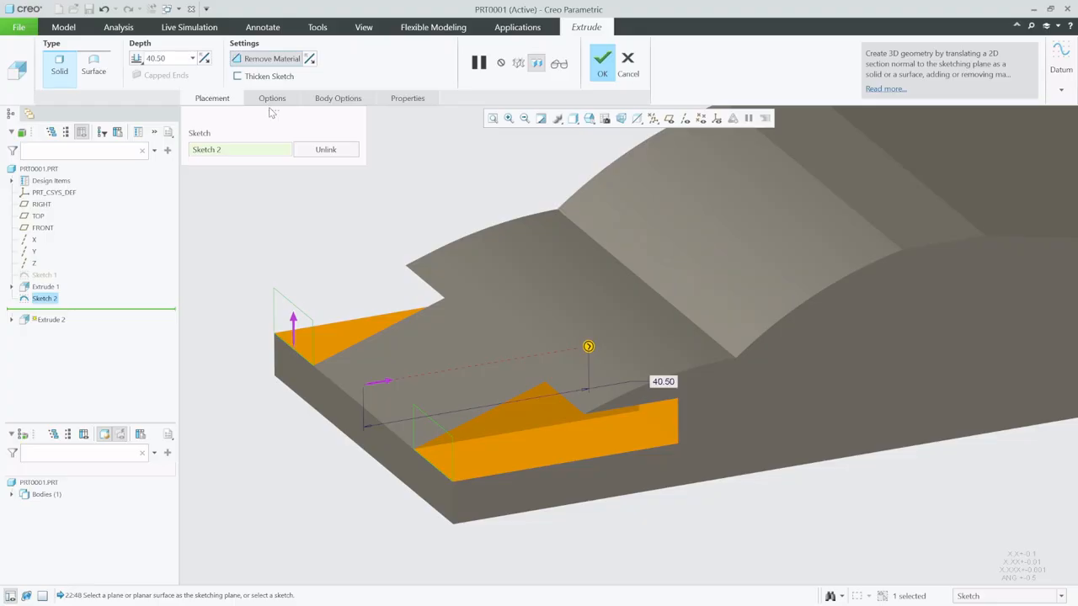
{"action": "left_click", "coordinate": [171, 55]}
{"action": "type", "text": "20"}
{"action": "key", "text": "Return"}
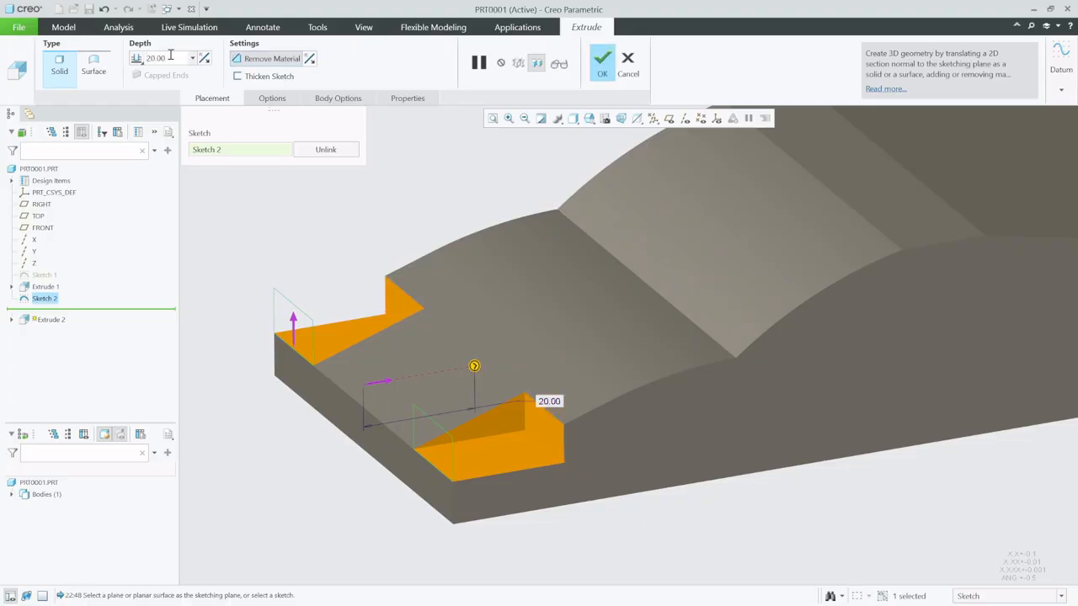
{"action": "left_click", "coordinate": [601, 69]}
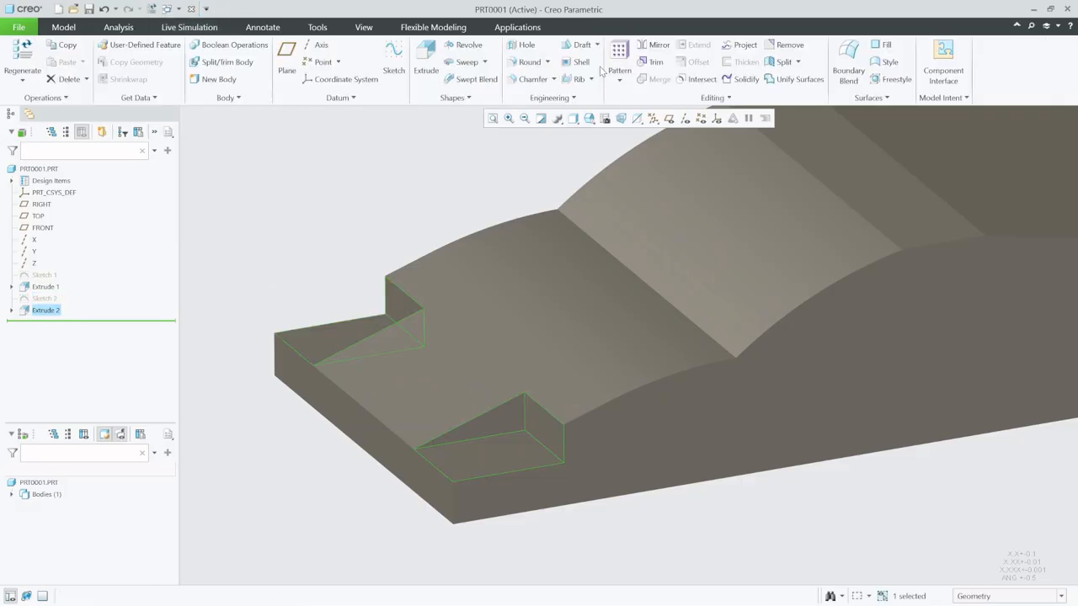
{"action": "left_click", "coordinate": [307, 254]}
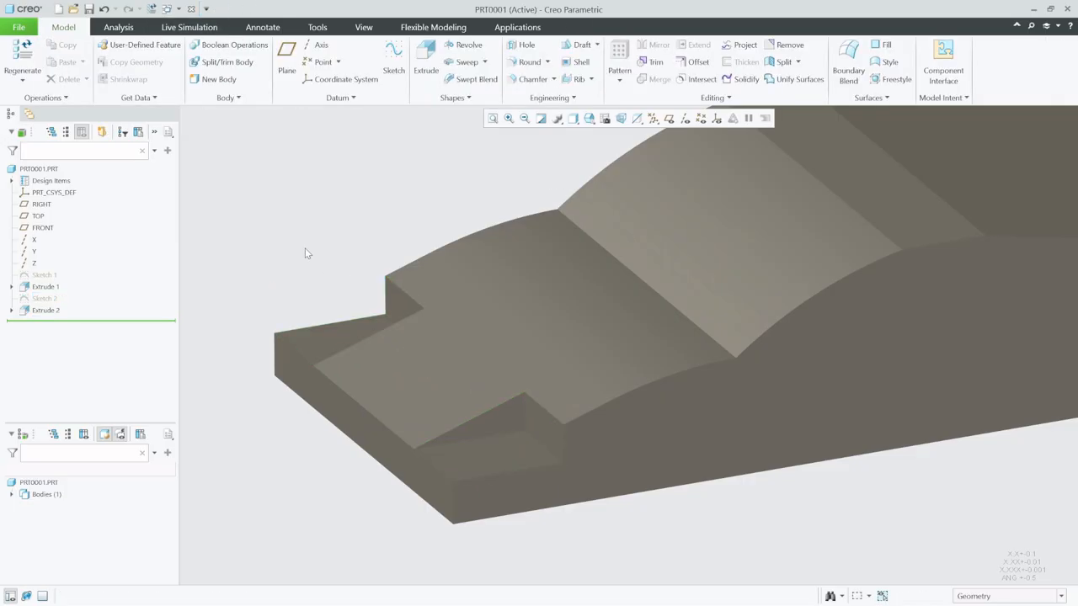
- Show the datum planes and create a datum plane offset 16 from the RIGHT plane
{"action": "mouse_move", "coordinate": [396, 281]}
{"action": "middle_mouse_down"}
{"action": "mouse_move", "coordinate": [381, 268]}
{"action": "mouse_move", "coordinate": [423, 302]}
{"action": "middle_mouse_up"}
{"action": "key", "text": "ctrl+d"}
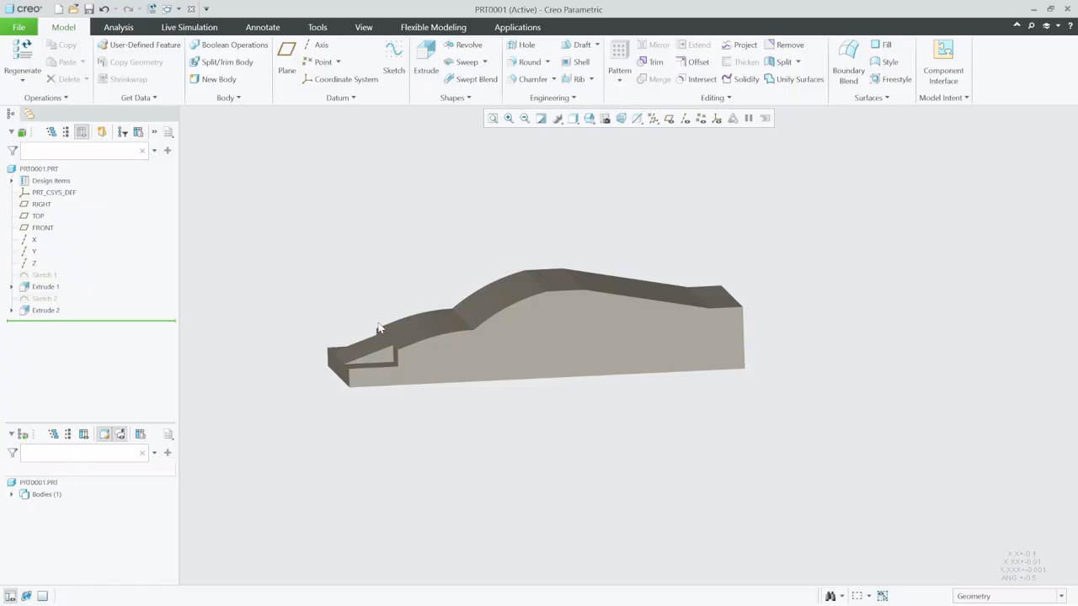
{"action": "mouse_move", "coordinate": [512, 349]}
{"action": "middle_mouse_down"}
{"action": "mouse_move", "coordinate": [508, 365]}
{"action": "mouse_move", "coordinate": [454, 384]}
{"action": "mouse_move", "coordinate": [449, 373]}
{"action": "mouse_move", "coordinate": [637, 404]}
{"action": "mouse_move", "coordinate": [646, 417]}
{"action": "middle_mouse_up"}
{"action": "scroll", "coordinate": [637, 402], "scroll_direction": "down", "scroll_amount": 5}
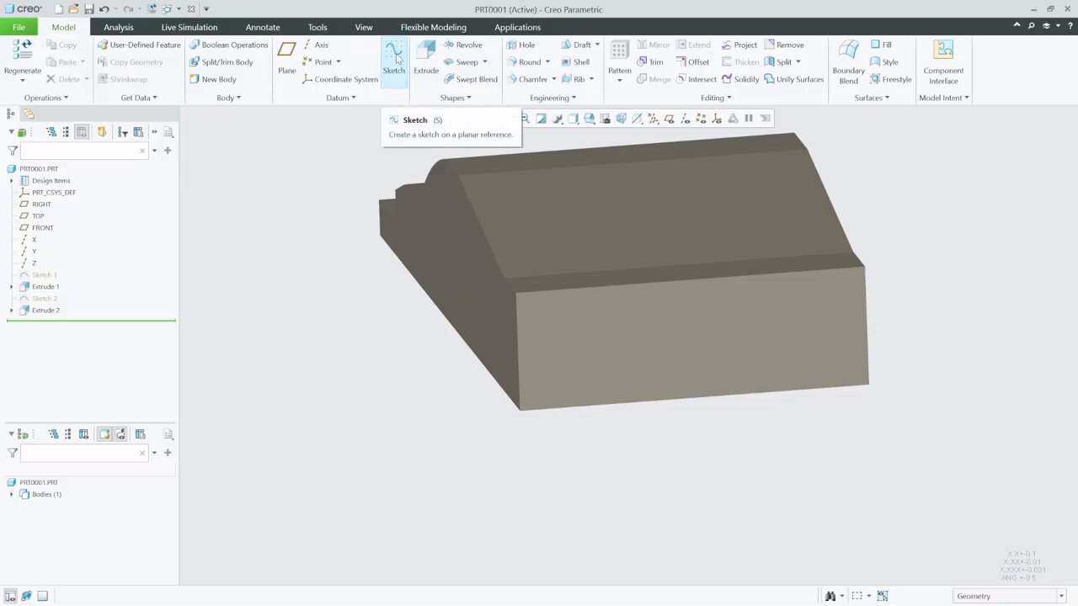
{"action": "left_click", "coordinate": [290, 52]}
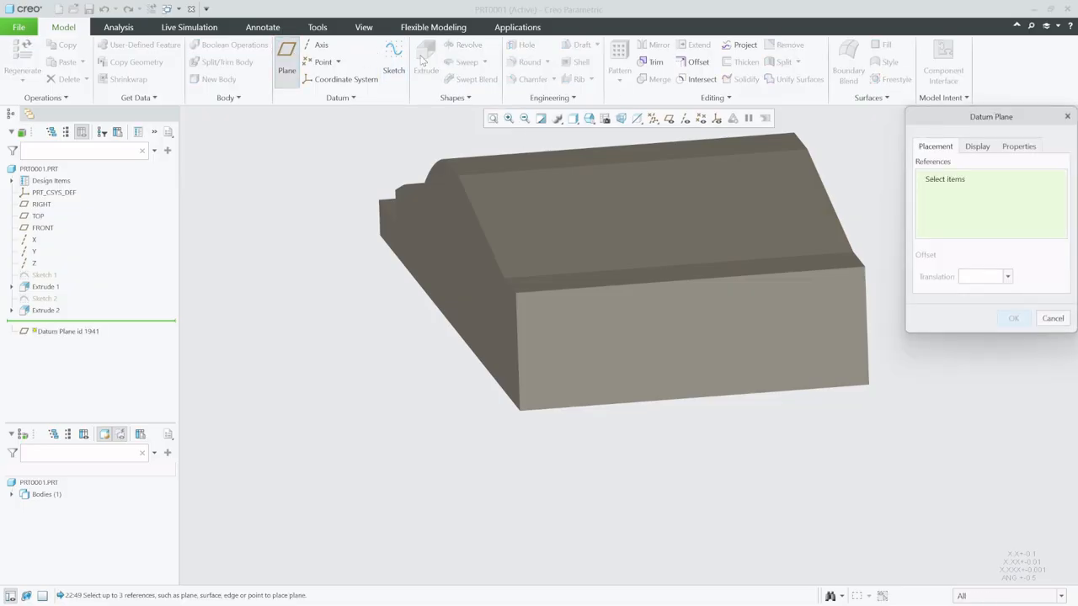
{"action": "left_click", "coordinate": [668, 119]}
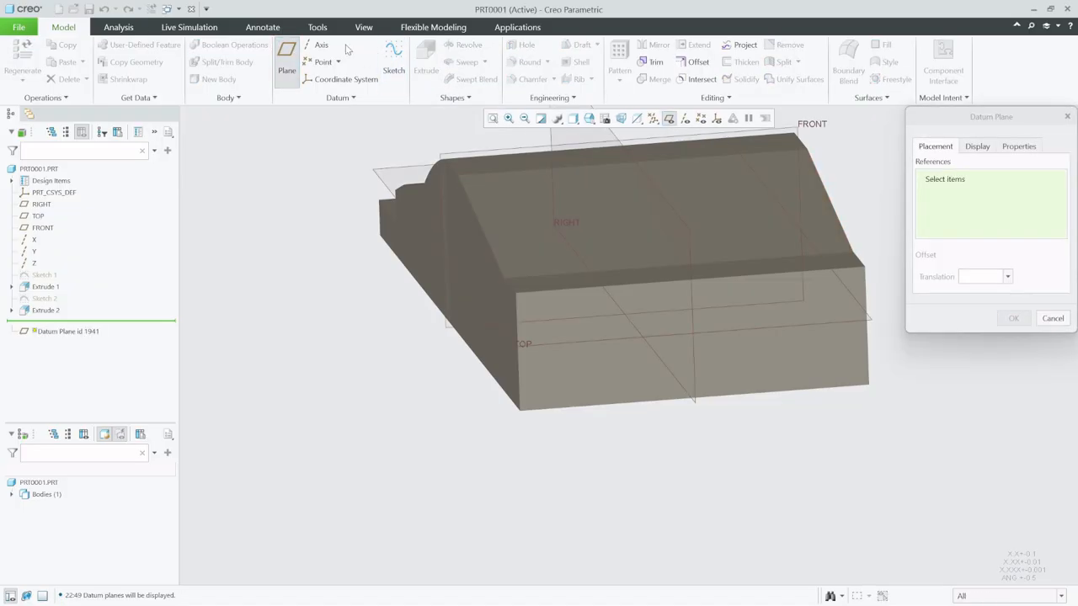
{"action": "left_click", "coordinate": [697, 401]}
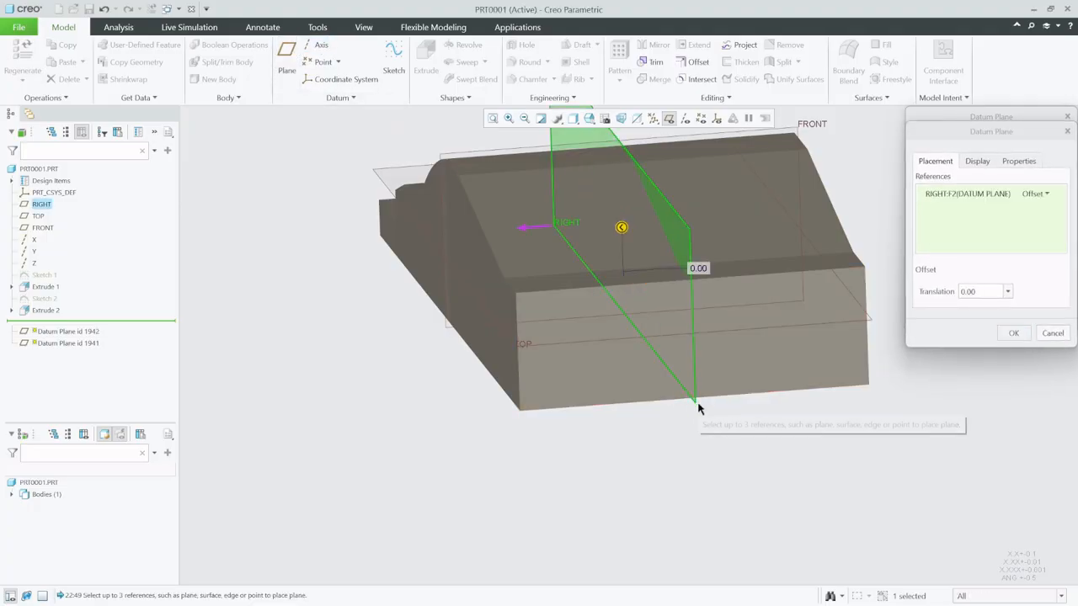
{"action": "left_click_drag", "start_coordinate": [621, 228], "coordinate": [568, 245]}
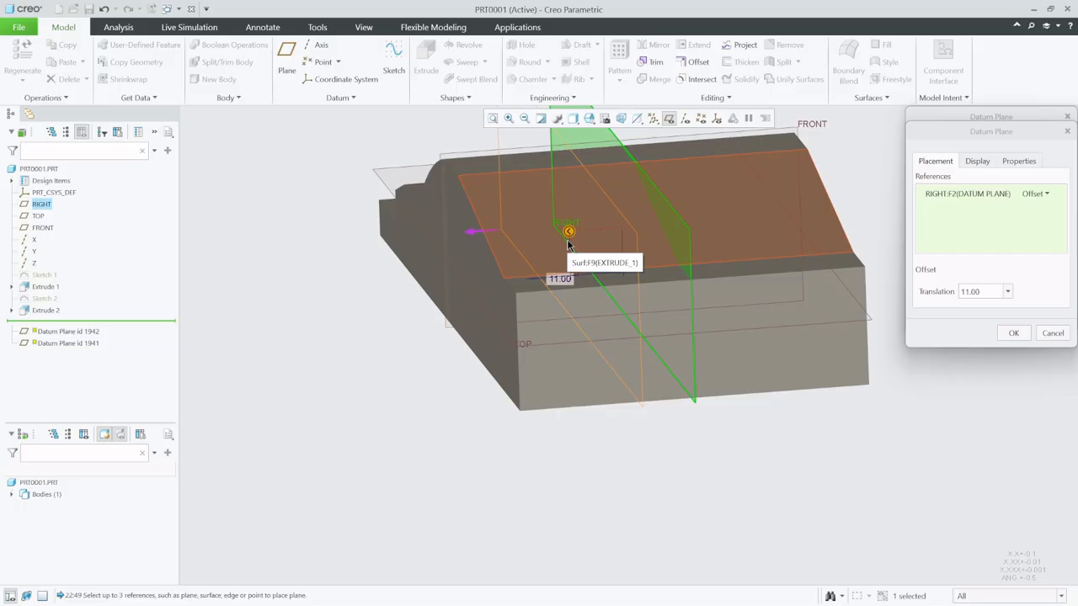
{"action": "double_click", "coordinate": [560, 278]}
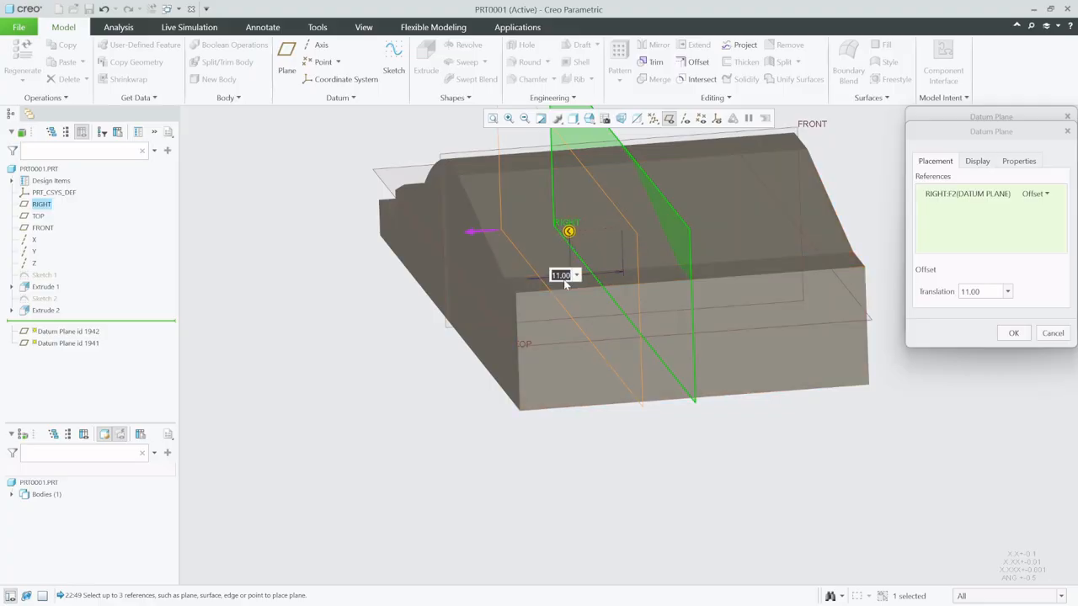
{"action": "type", "text": "16"}
{"action": "key", "text": "Return"}
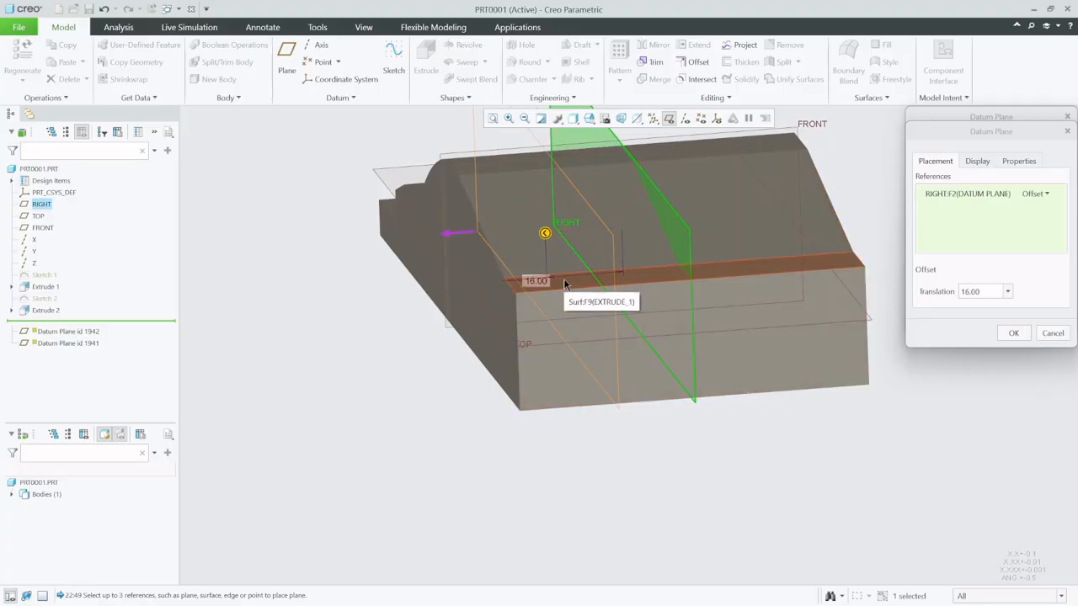
{"action": "left_click", "coordinate": [1014, 333]}
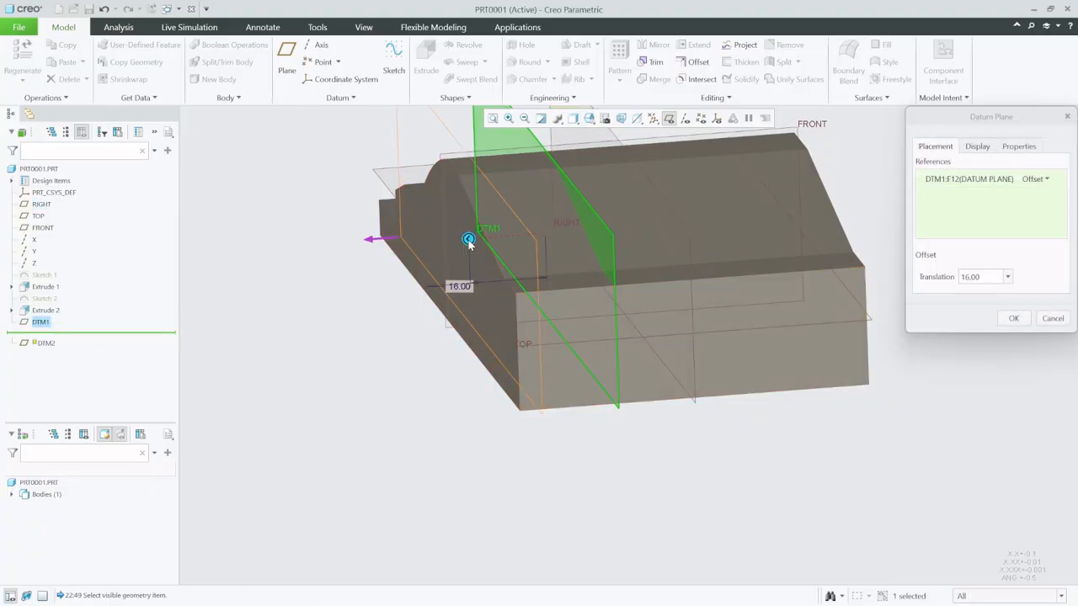
- Create a second datum plane offset 8 outward from the newly made offset plane
{"action": "left_click_drag", "start_coordinate": [471, 241], "coordinate": [499, 242]}
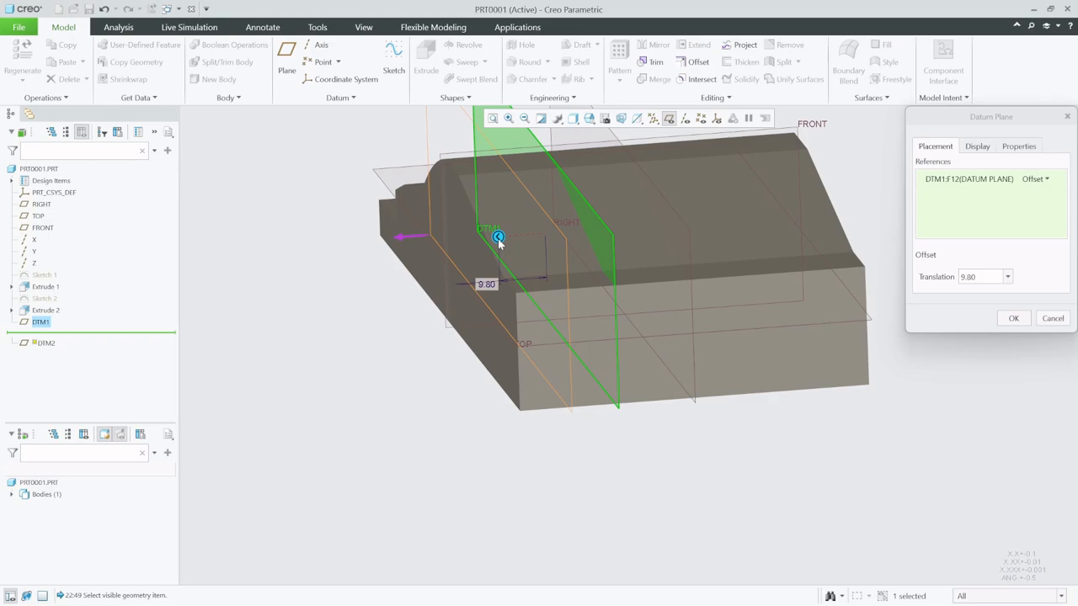
{"action": "double_click", "coordinate": [488, 283]}
{"action": "type", "text": "8"}
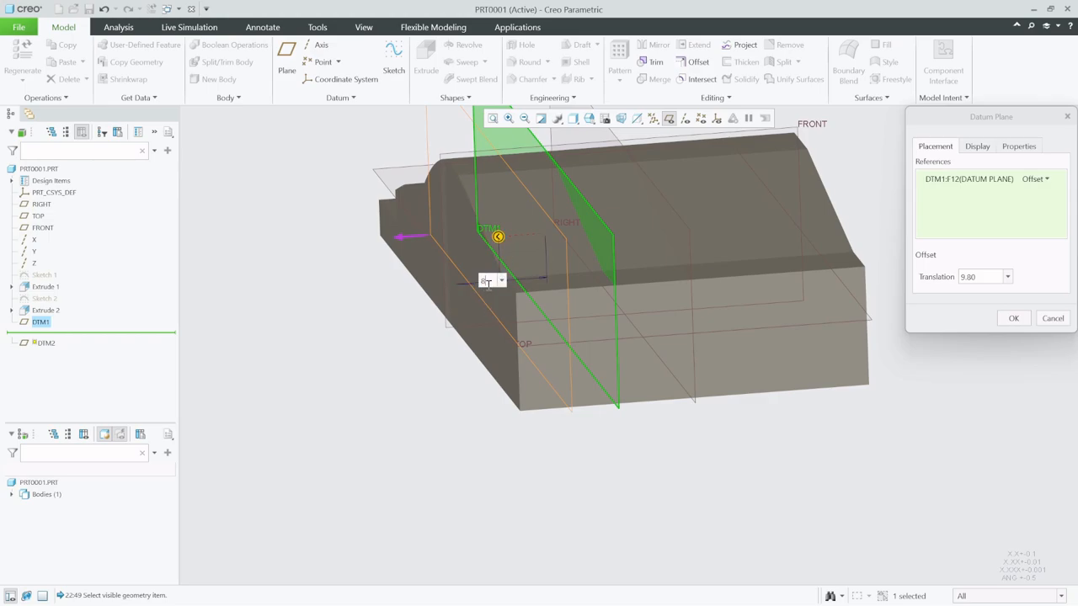
{"action": "key", "text": "Return"}
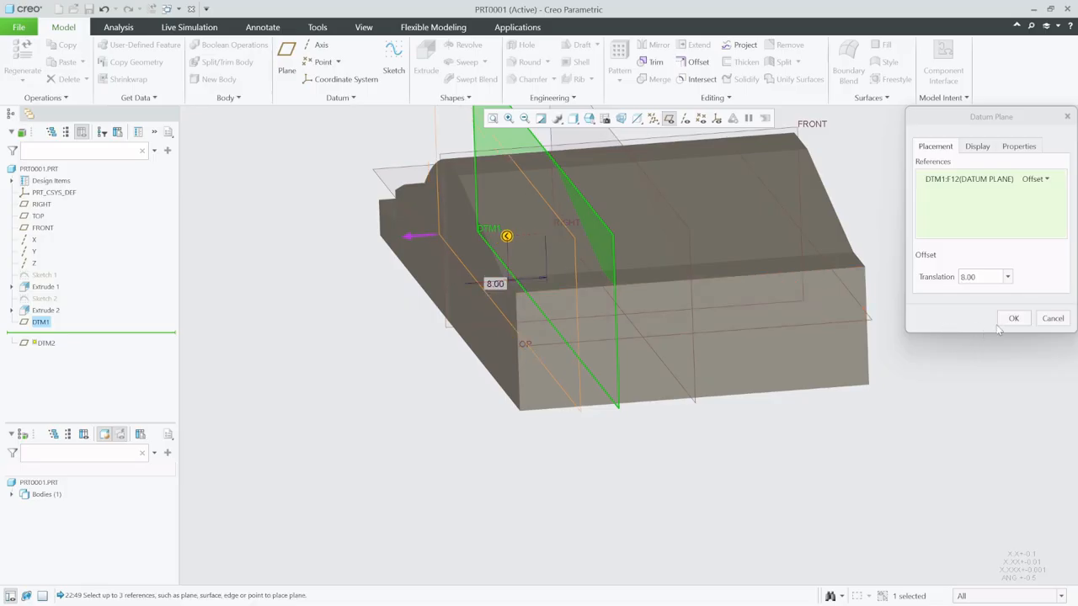
{"action": "left_click", "coordinate": [1013, 319]}
{"action": "left_click", "coordinate": [768, 479]}
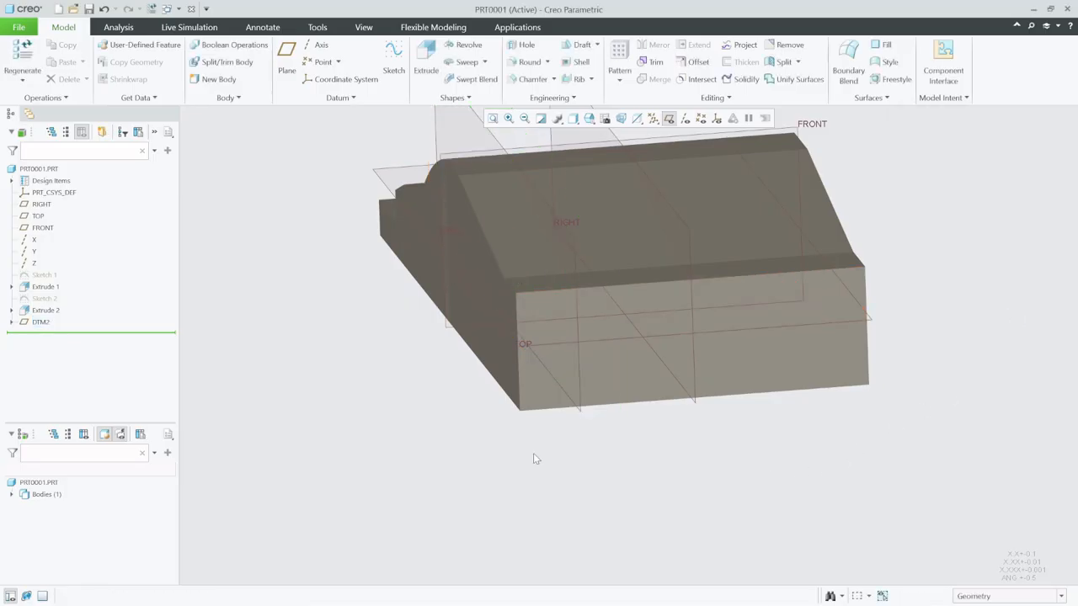
- Create another datum plane offset 16 from the RIGHT plane, on the same side as DTM2
{"action": "left_click", "coordinate": [38, 324]}
{"action": "left_click", "coordinate": [28, 298]}
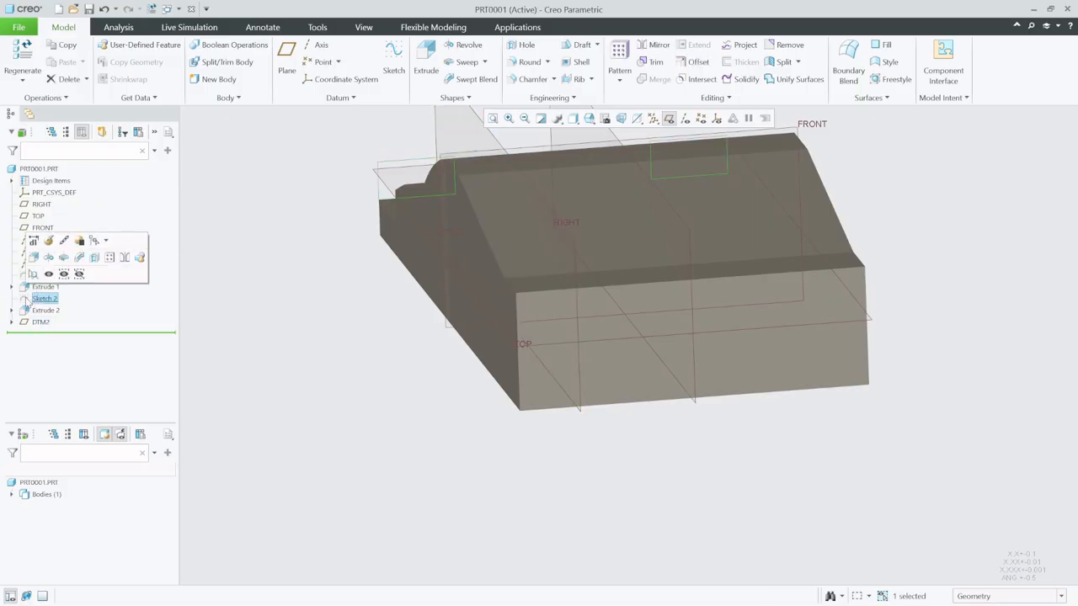
{"action": "left_click", "coordinate": [340, 374]}
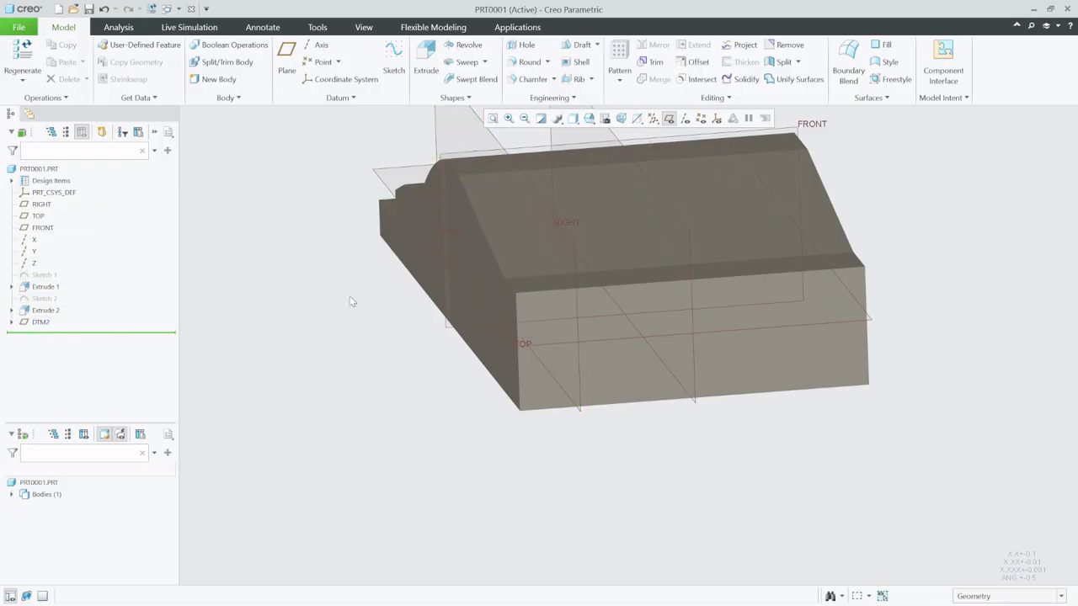
{"action": "left_click", "coordinate": [286, 58]}
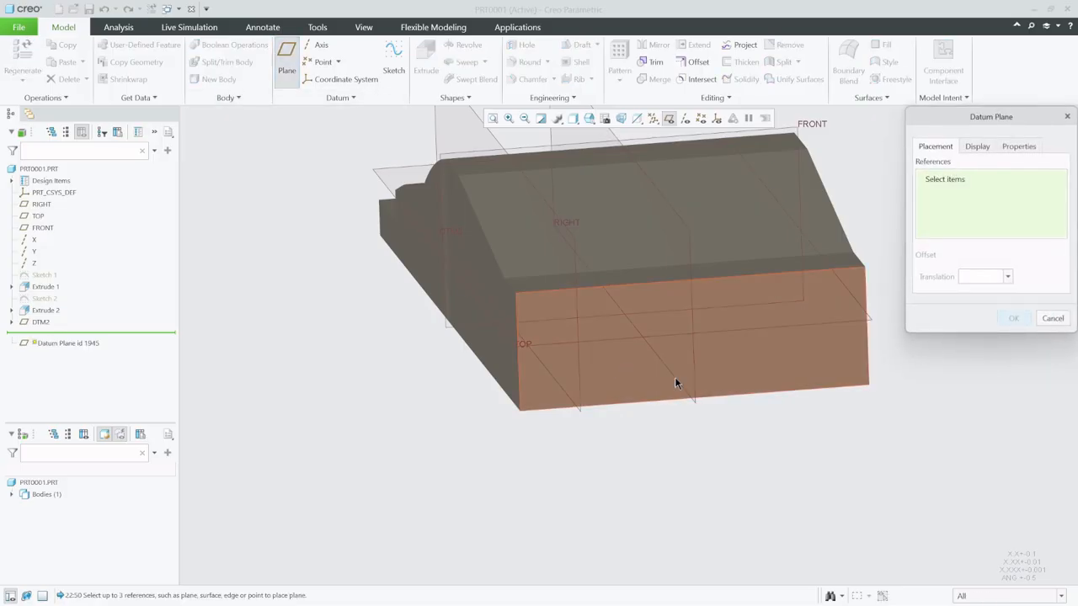
{"action": "scroll", "coordinate": [695, 374], "scroll_direction": "up", "scroll_amount": 2}
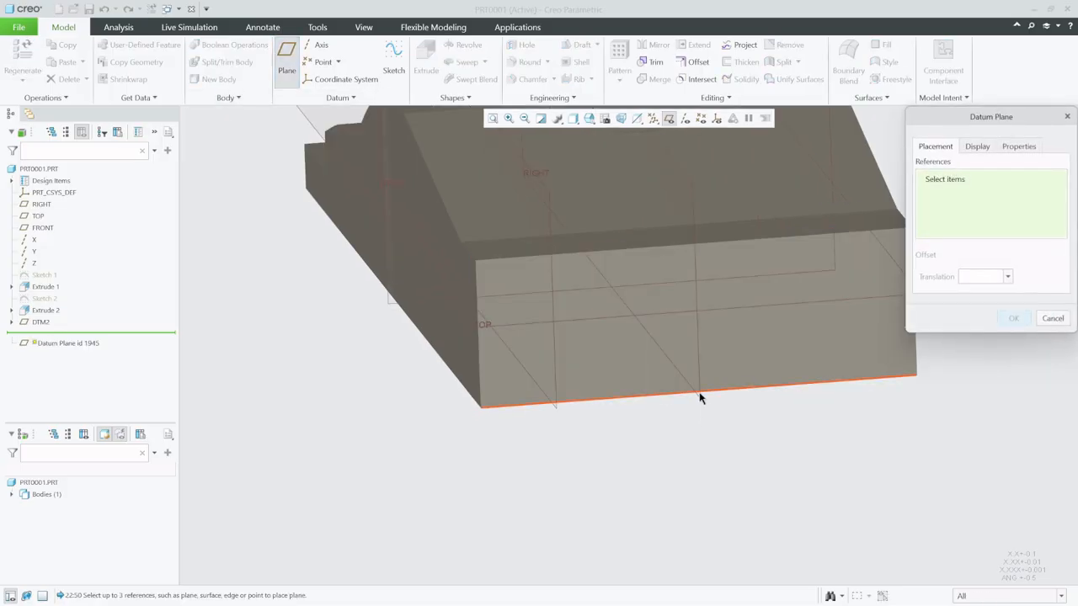
{"action": "left_click", "coordinate": [698, 403]}
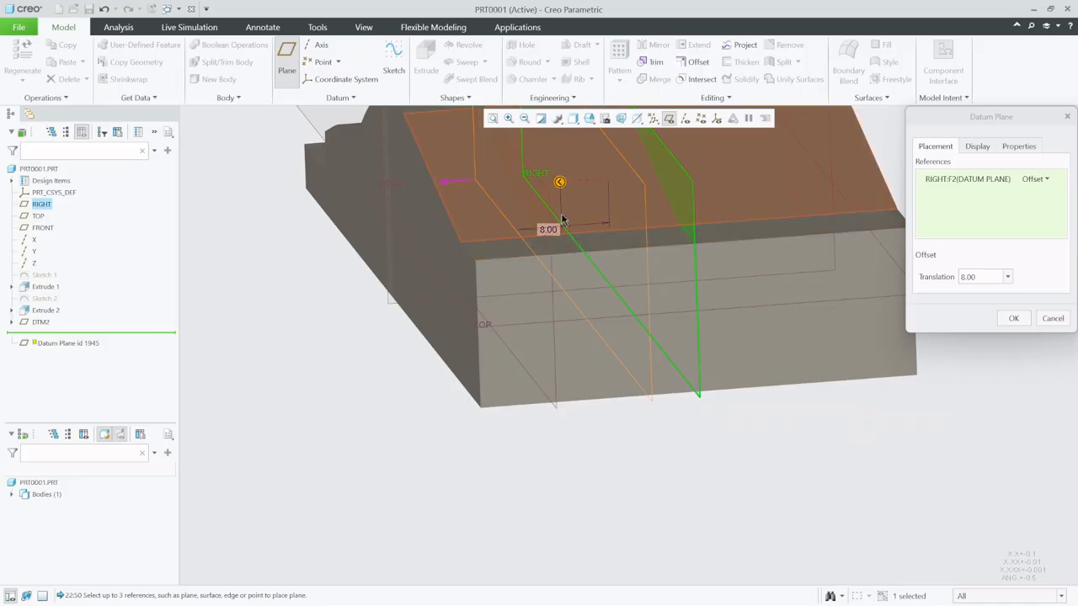
{"action": "double_click", "coordinate": [549, 229]}
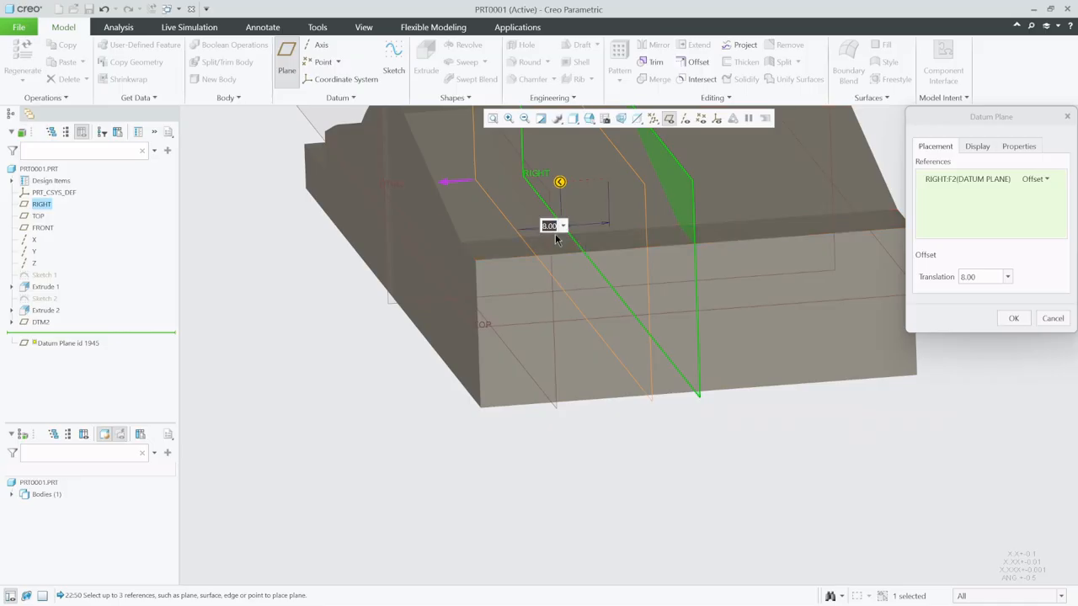
{"action": "type", "text": "16"}
{"action": "key", "text": "Return"}
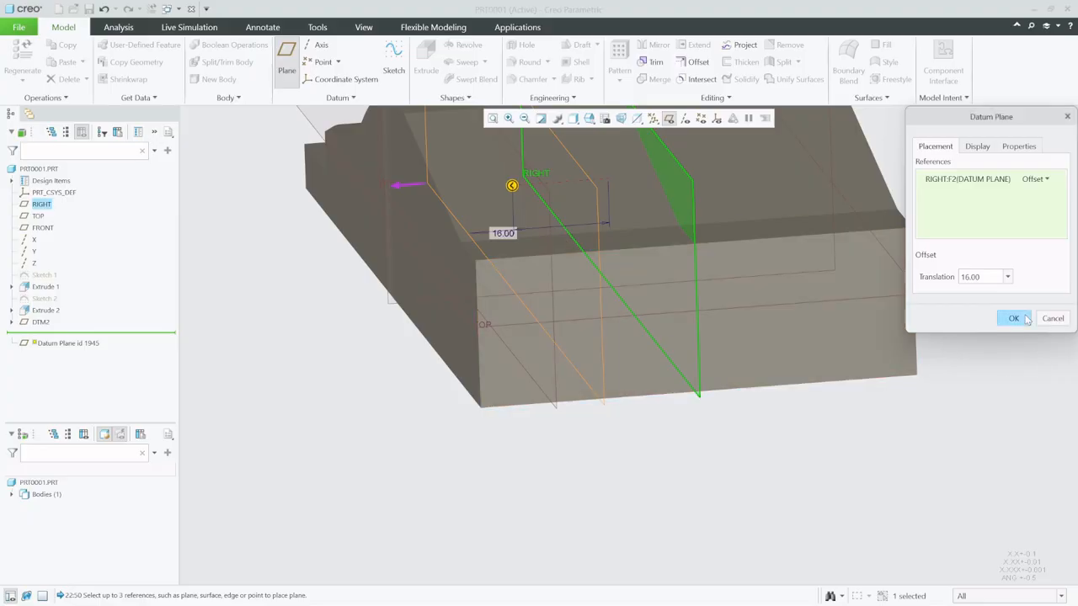
{"action": "left_click", "coordinate": [1014, 318]}
- Start a new sketch on datum plane DTM2 with the TOP plane as its orientation reference
{"action": "mouse_move", "coordinate": [670, 457]}
{"action": "middle_mouse_down"}
{"action": "mouse_move", "coordinate": [645, 469]}
{"action": "mouse_move", "coordinate": [659, 450]}
{"action": "middle_mouse_up"}
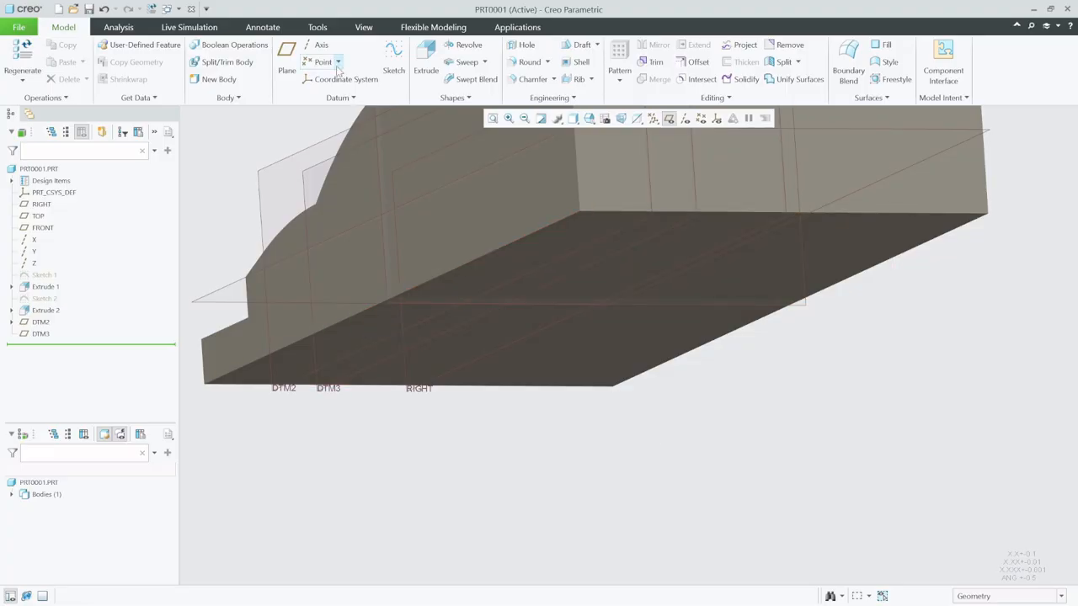
{"action": "left_click", "coordinate": [393, 61]}
{"action": "left_click", "coordinate": [638, 230]}
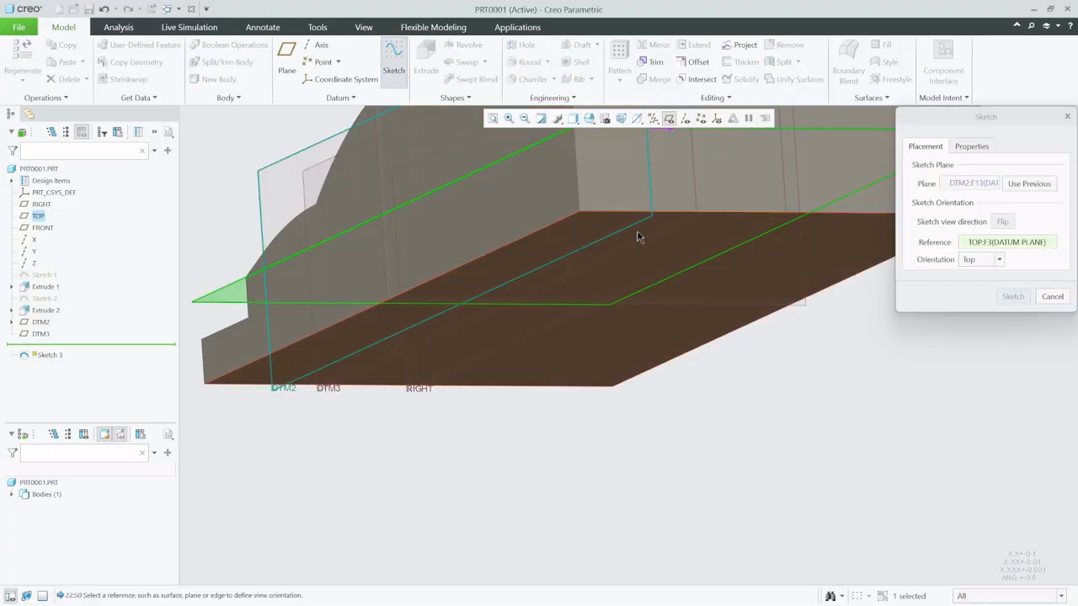
{"action": "left_click", "coordinate": [1000, 295]}
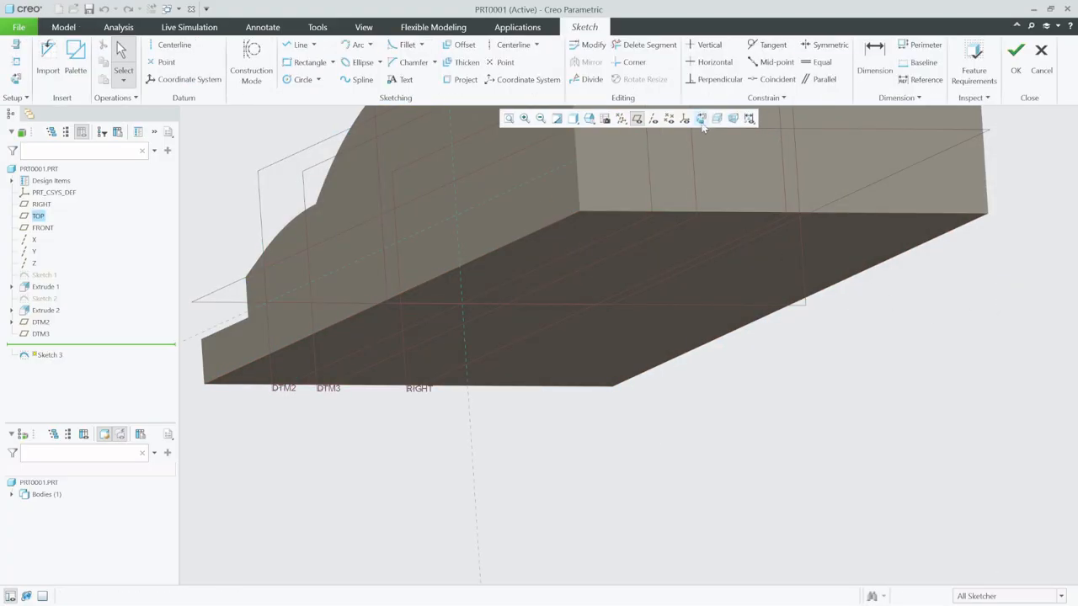
- Orient the sketch view and add the body's rear and bottom edges as sketch references
{"action": "left_click", "coordinate": [701, 120]}
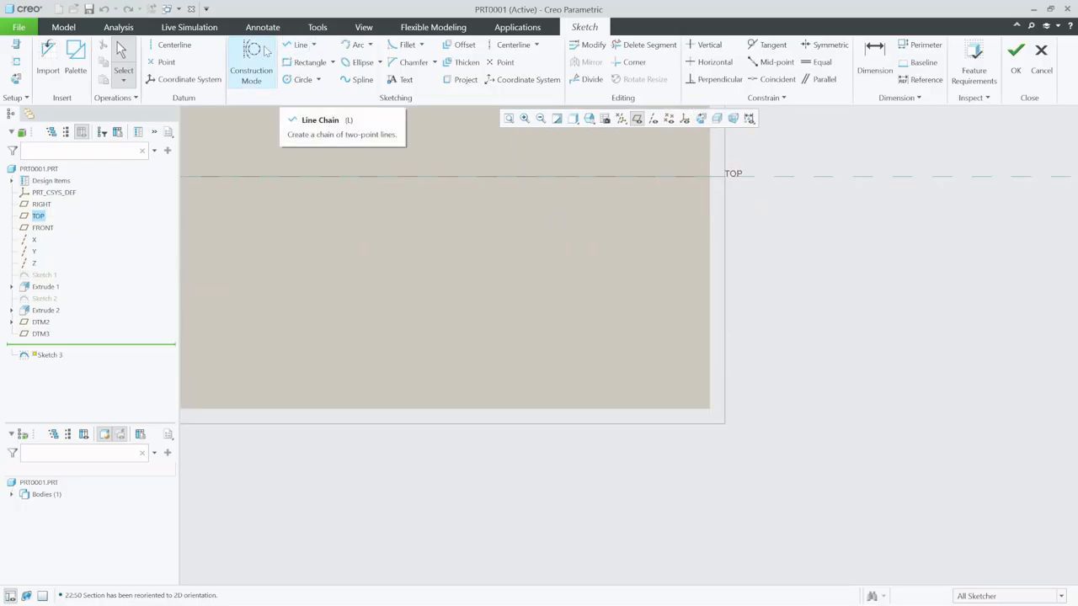
{"action": "left_click", "coordinate": [16, 61]}
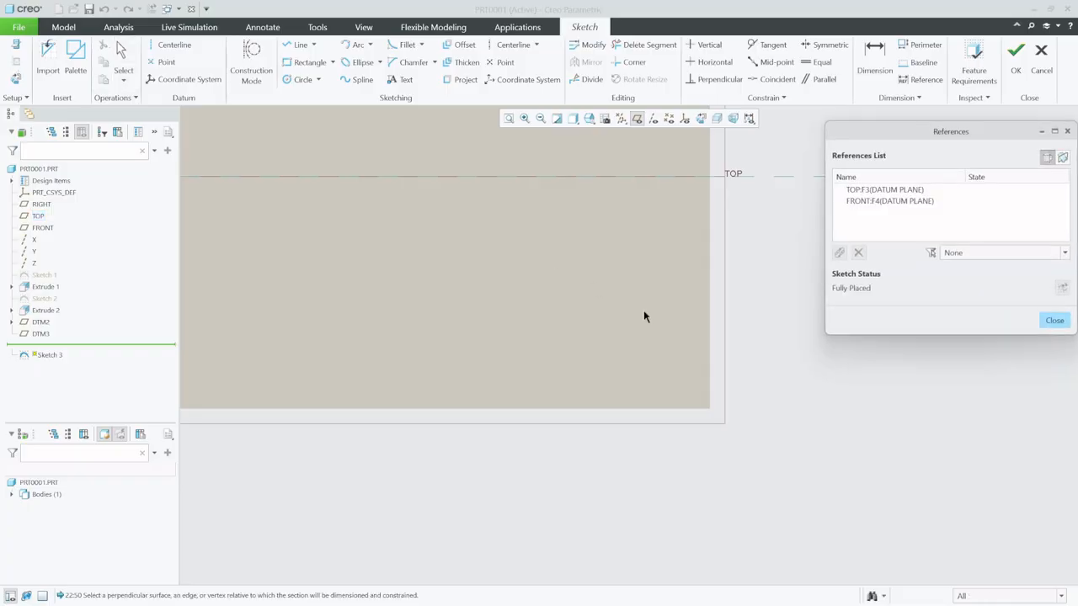
{"action": "left_click", "coordinate": [710, 341]}
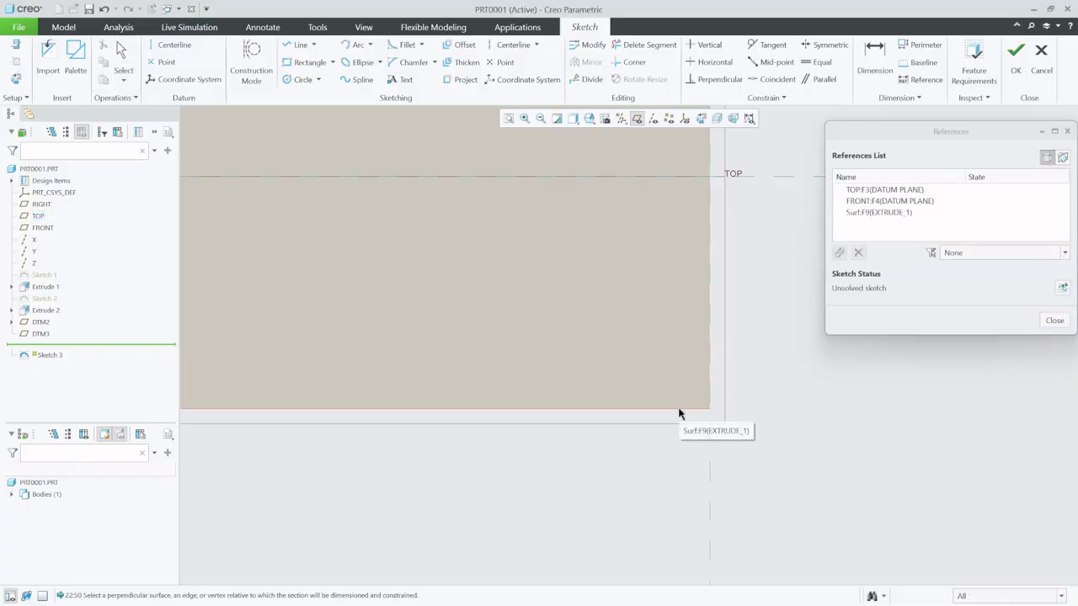
{"action": "left_click", "coordinate": [1054, 320]}
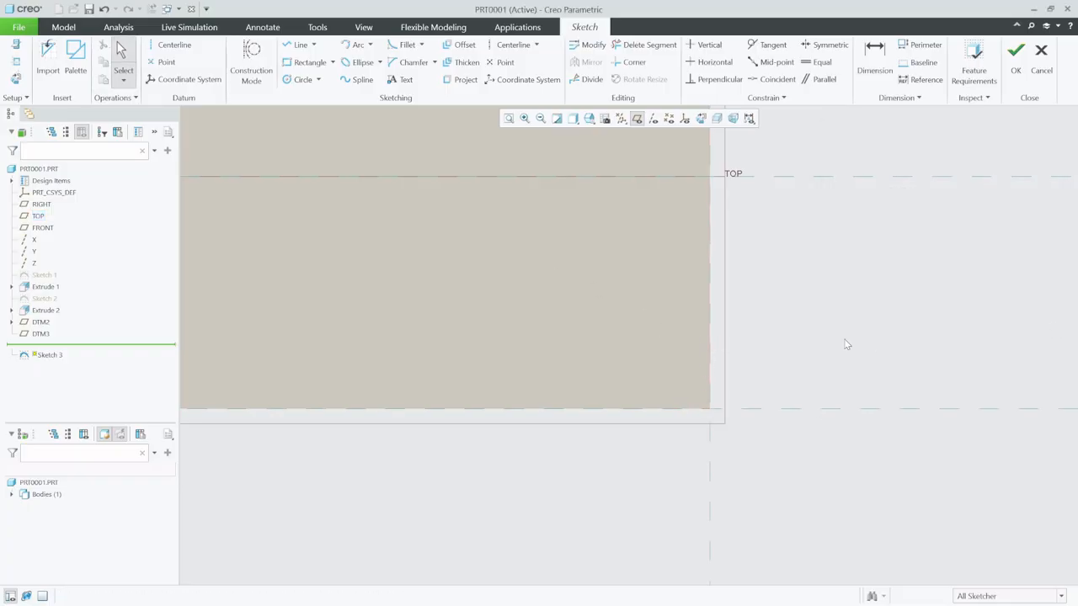
- Sketch a closed right triangle about 5 high along the bottom edge, with its sharp tip at the body's rear bottom corner
{"action": "left_click", "coordinate": [298, 44]}
{"action": "left_click", "coordinate": [709, 408]}
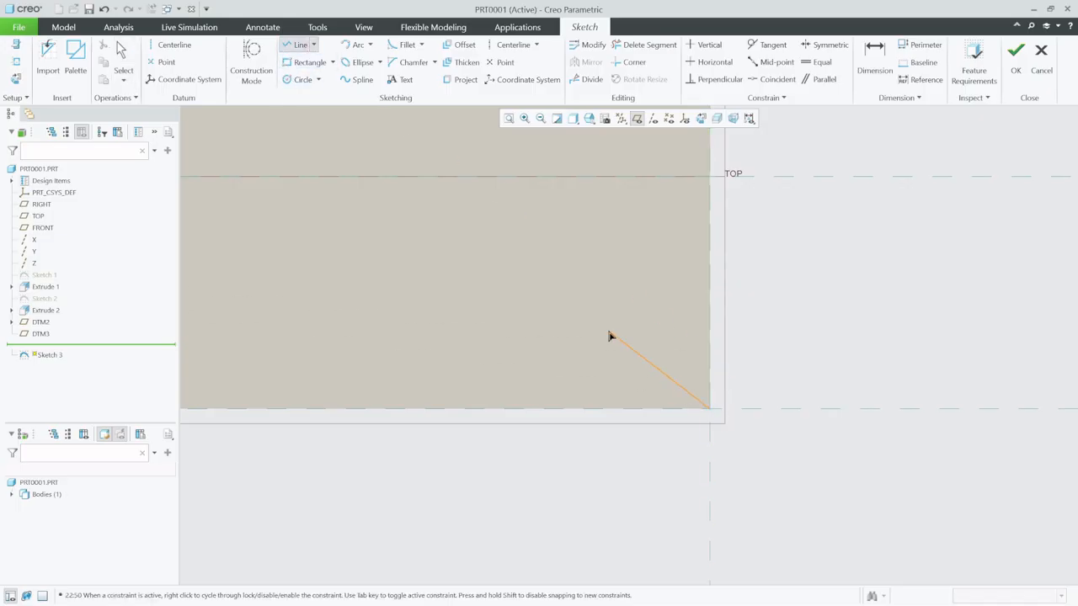
{"action": "left_click", "coordinate": [553, 326]}
{"action": "left_click", "coordinate": [552, 408]}
{"action": "left_click", "coordinate": [710, 409]}
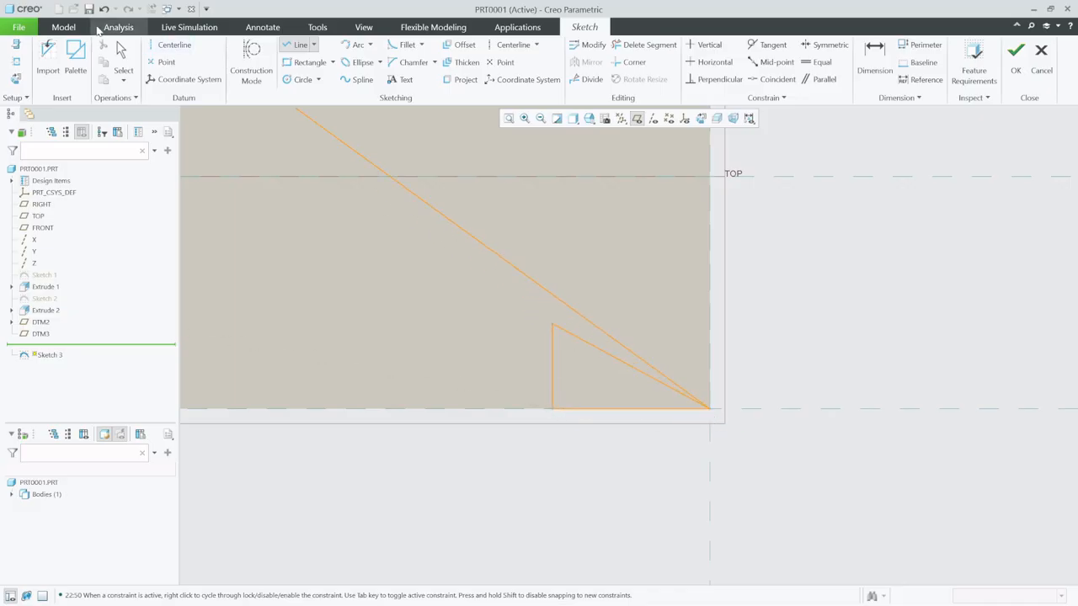
{"action": "left_click", "coordinate": [120, 52]}
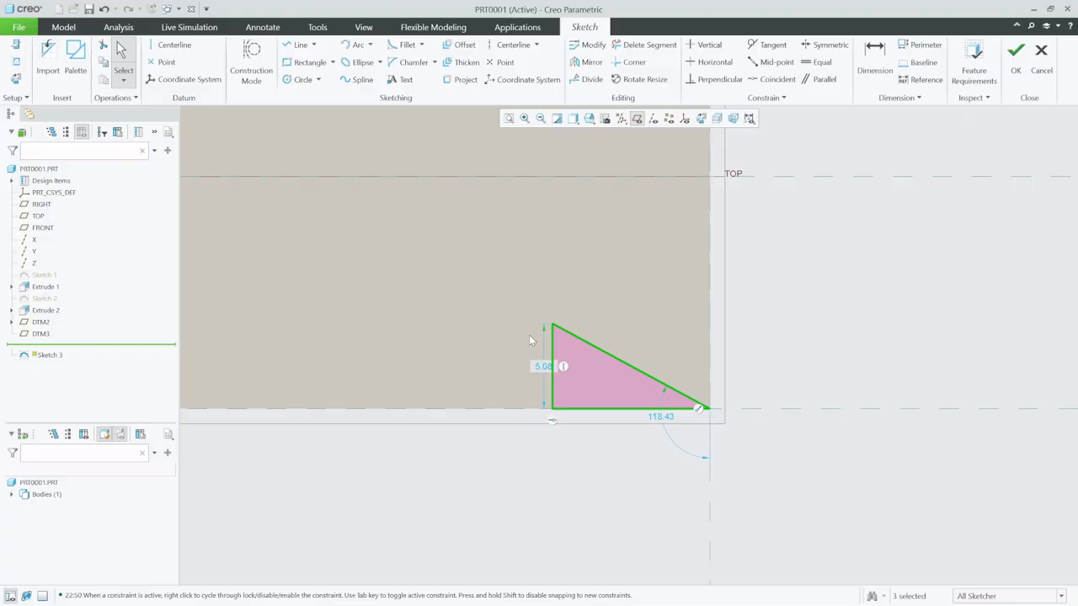
- Set the right triangle's height to 5 and its base length to 16, and finish the sketch
{"action": "double_click", "coordinate": [544, 367]}
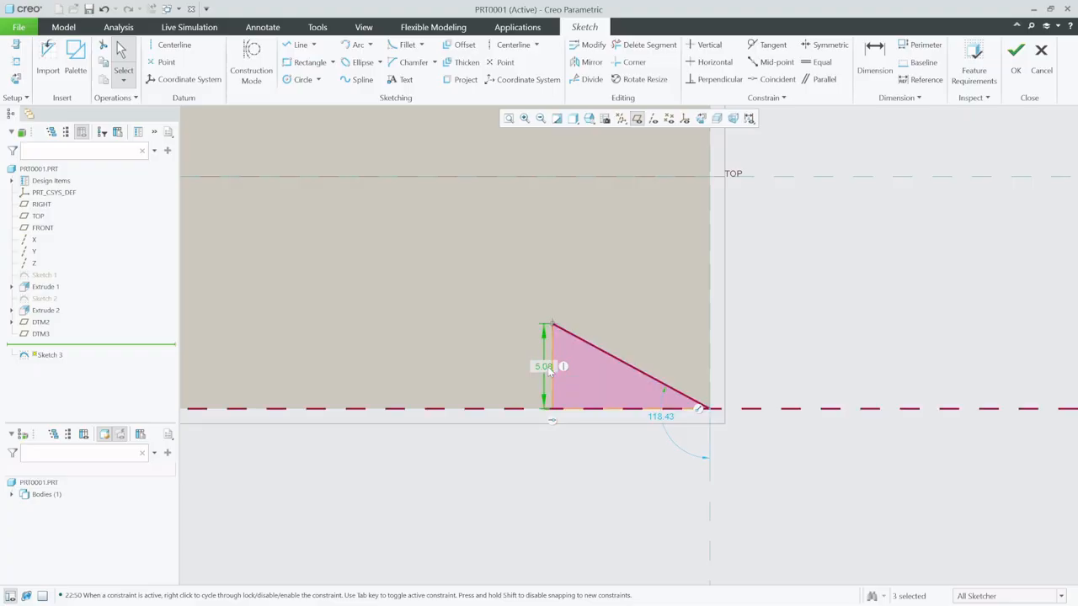
{"action": "type", "text": "5"}
{"action": "key", "text": "Return"}
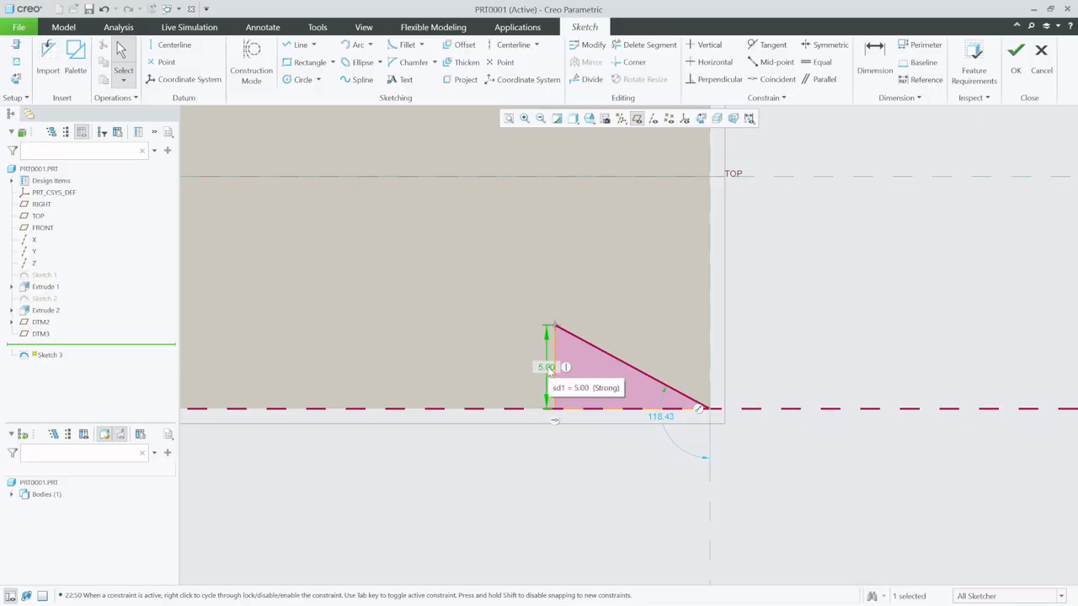
{"action": "left_click", "coordinate": [875, 61]}
{"action": "left_click", "coordinate": [645, 410]}
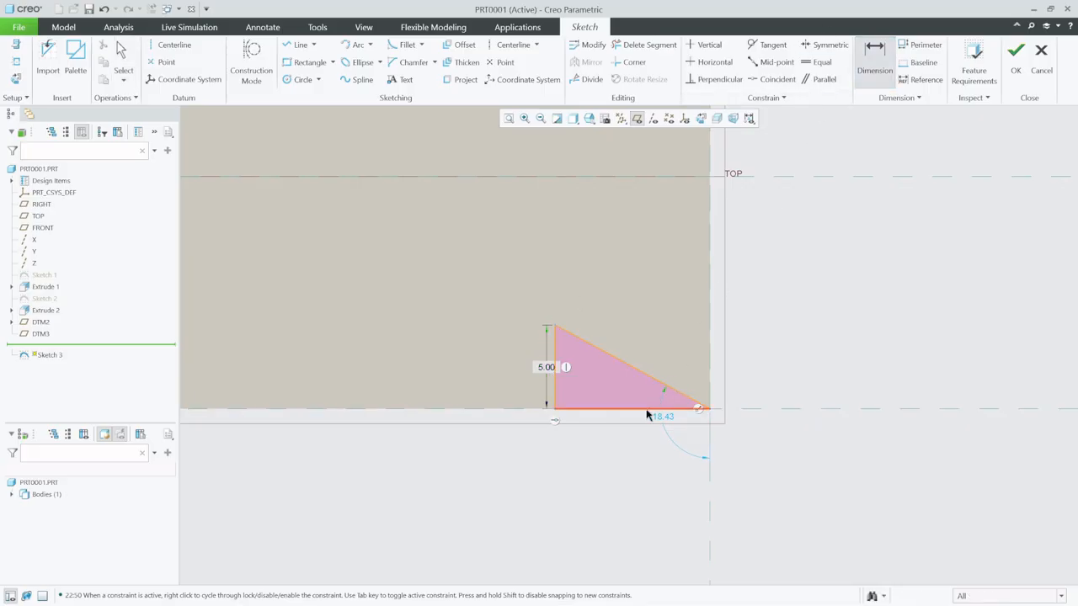
{"action": "middle_click", "coordinate": [629, 447]}
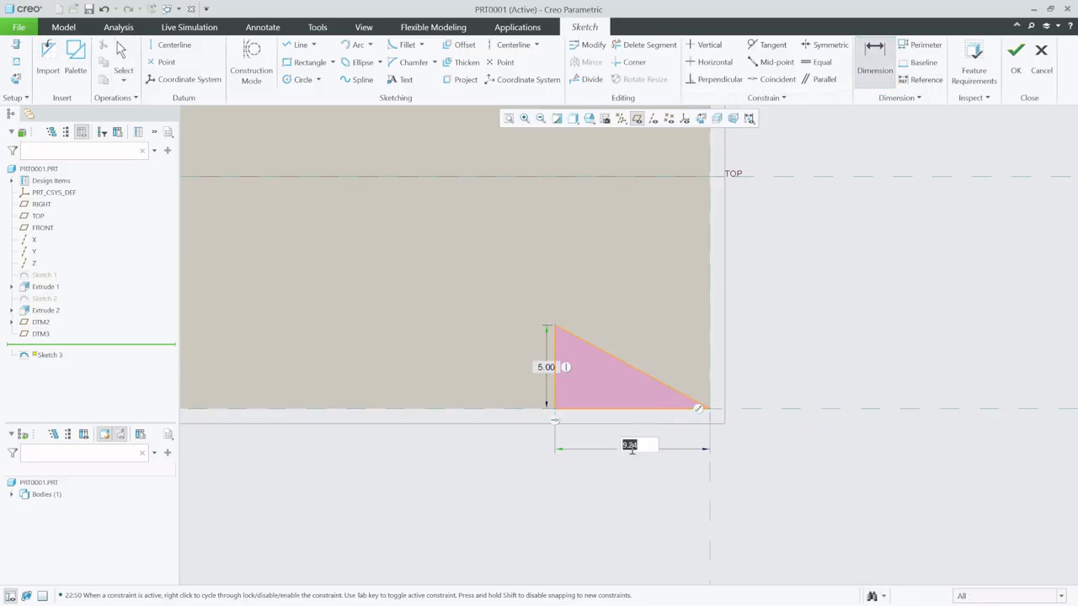
{"action": "type", "text": "16"}
{"action": "key", "text": "Return"}
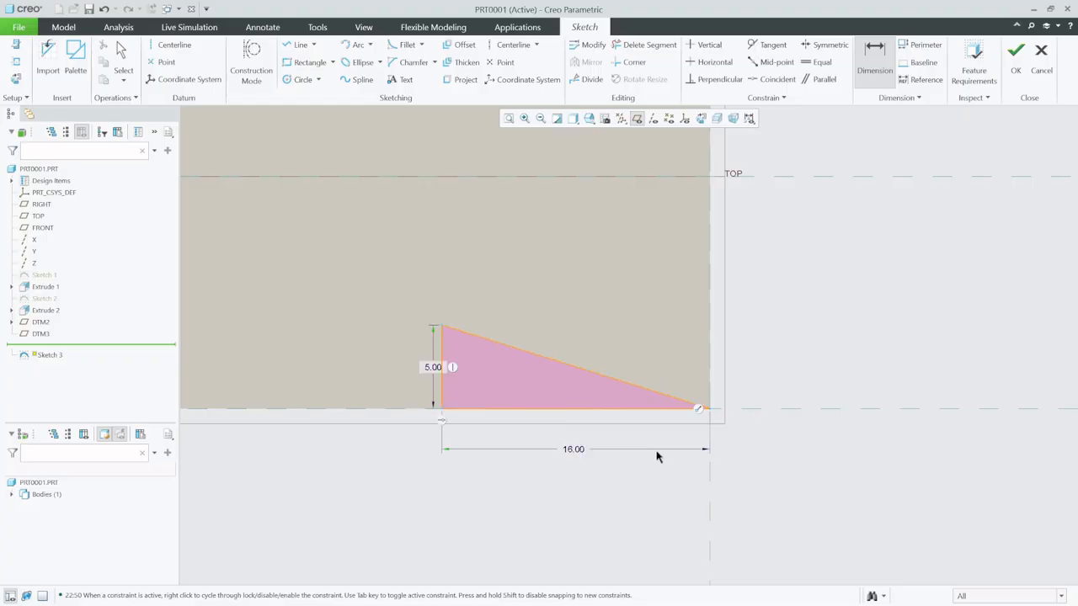
{"action": "mouse_move", "coordinate": [657, 452]}
{"action": "middle_mouse_down"}
{"action": "mouse_move", "coordinate": [614, 433]}
{"action": "mouse_move", "coordinate": [614, 445]}
{"action": "mouse_move", "coordinate": [596, 409]}
{"action": "middle_mouse_up"}
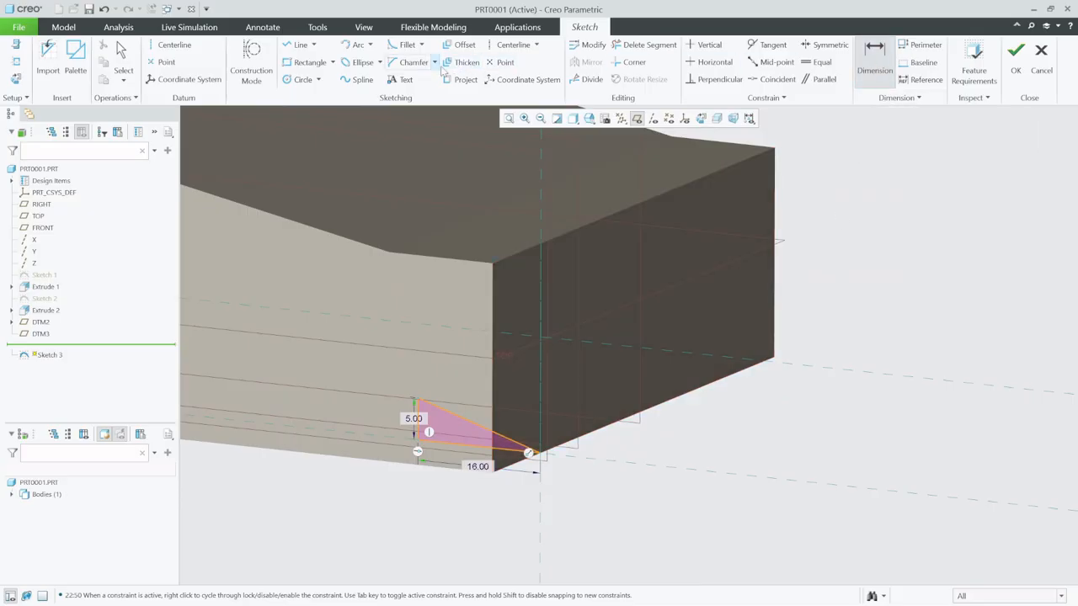
{"action": "left_click", "coordinate": [1015, 57]}
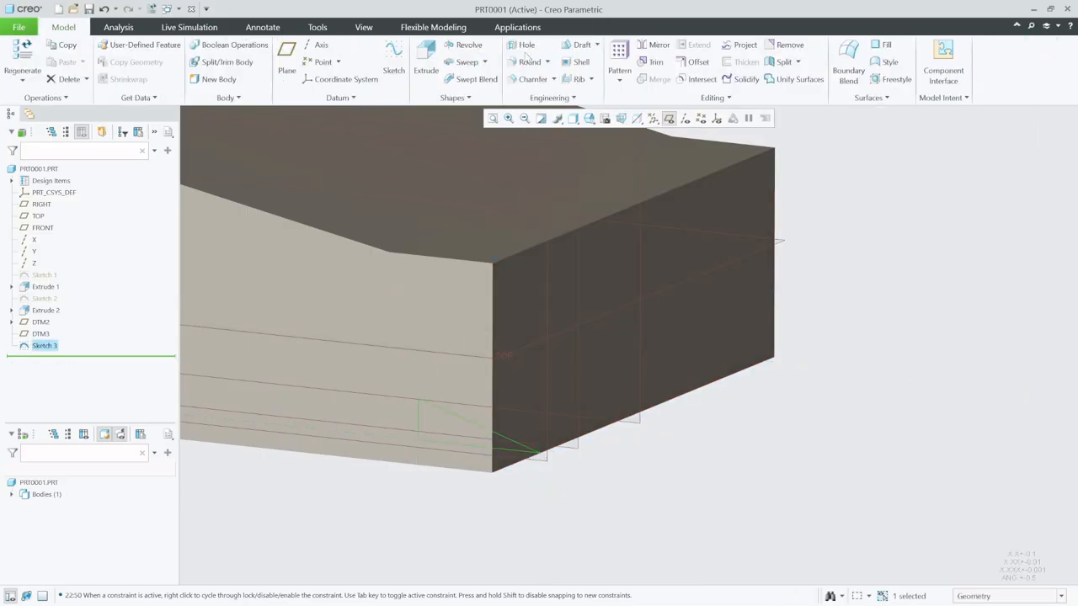
- Extrude the triangle as a material-removing cut 30.70 deep, outward through the body's near side
{"action": "left_click", "coordinate": [426, 59]}
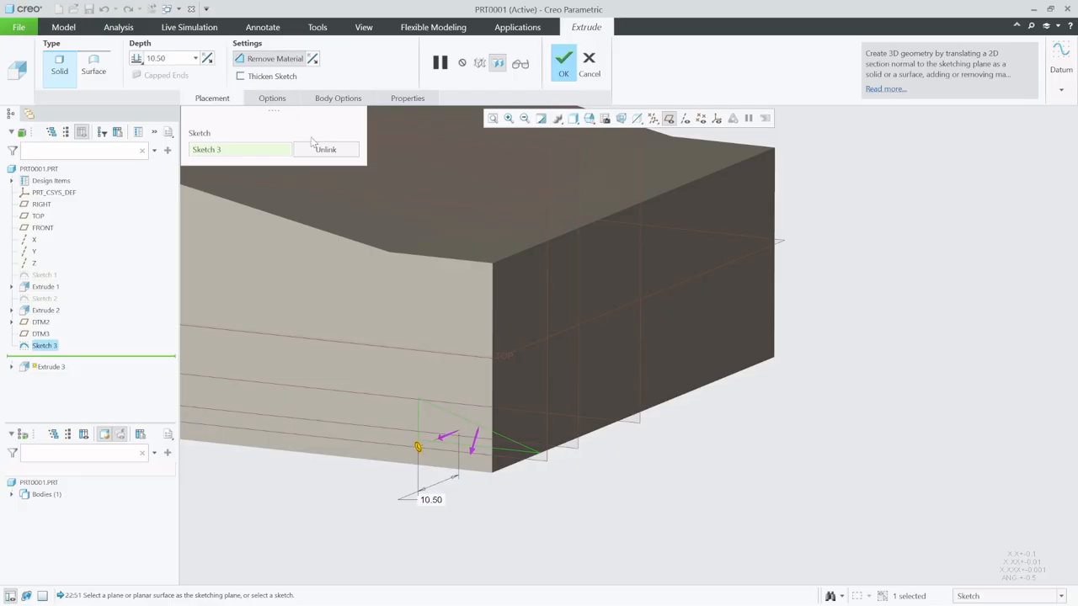
{"action": "left_click_drag", "start_coordinate": [418, 447], "coordinate": [389, 461]}
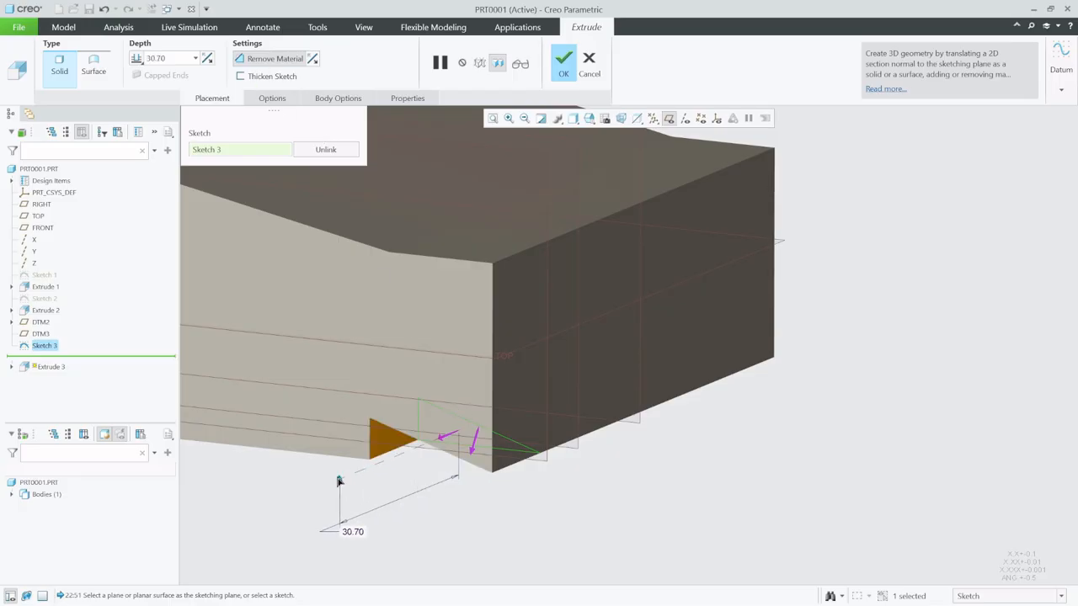
{"action": "middle_click", "coordinate": [523, 505]}
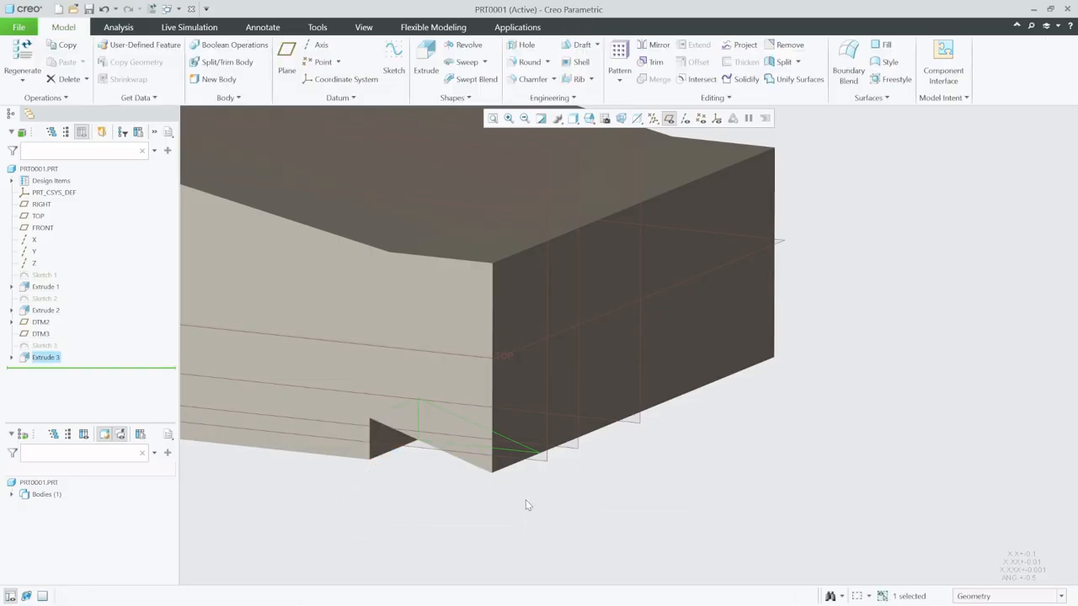
{"action": "left_click", "coordinate": [457, 532]}
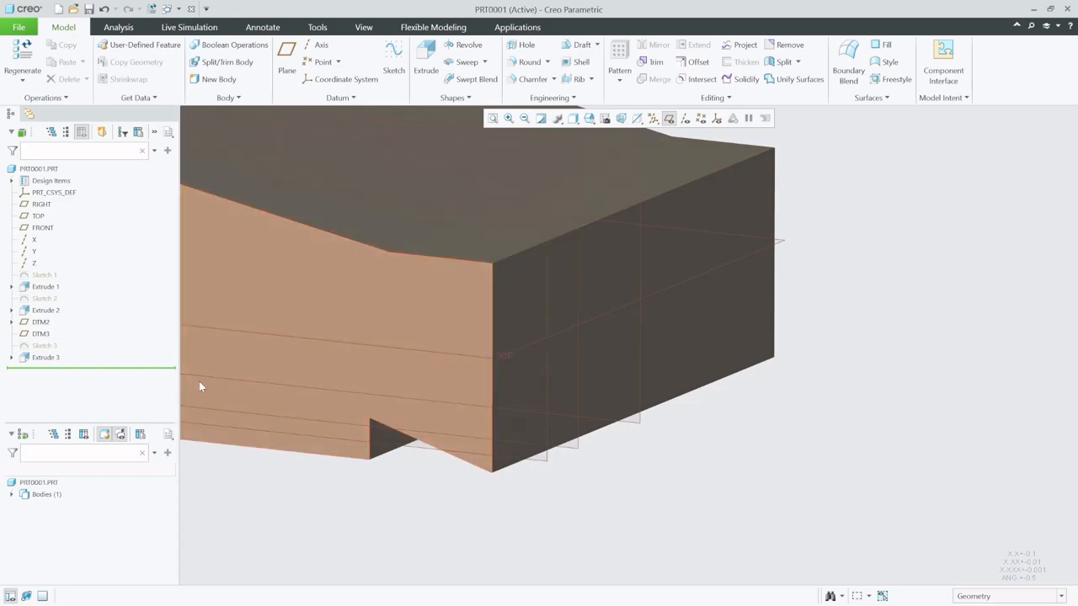
- Mirror the triangular rear cut about the RIGHT plane
{"action": "left_click", "coordinate": [46, 357]}
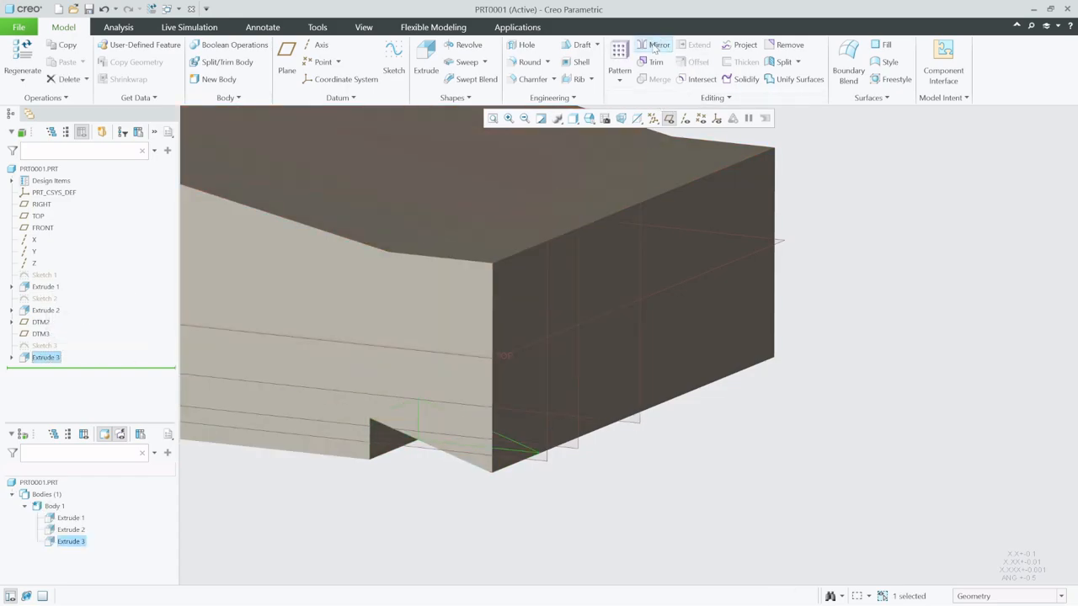
{"action": "left_click", "coordinate": [654, 48]}
{"action": "left_click", "coordinate": [644, 429]}
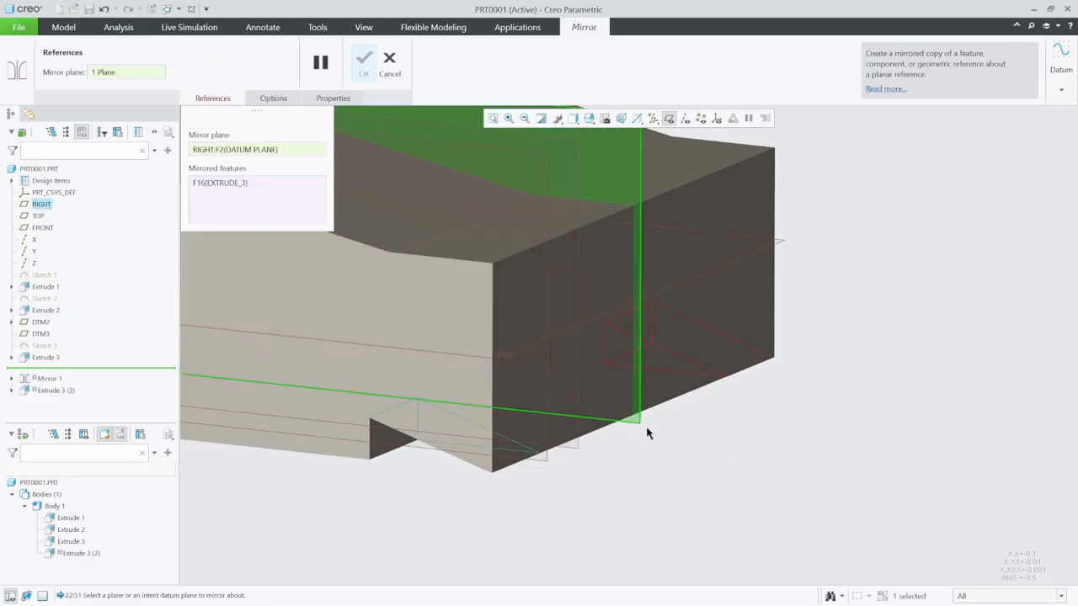
{"action": "middle_click", "coordinate": [715, 445]}
- Start a sketch on datum plane DTM3 with the TOP plane as orientation reference, and orient the view to the sketch
{"action": "middle_click_drag", "start_coordinate": [707, 446], "coordinate": [647, 409]}
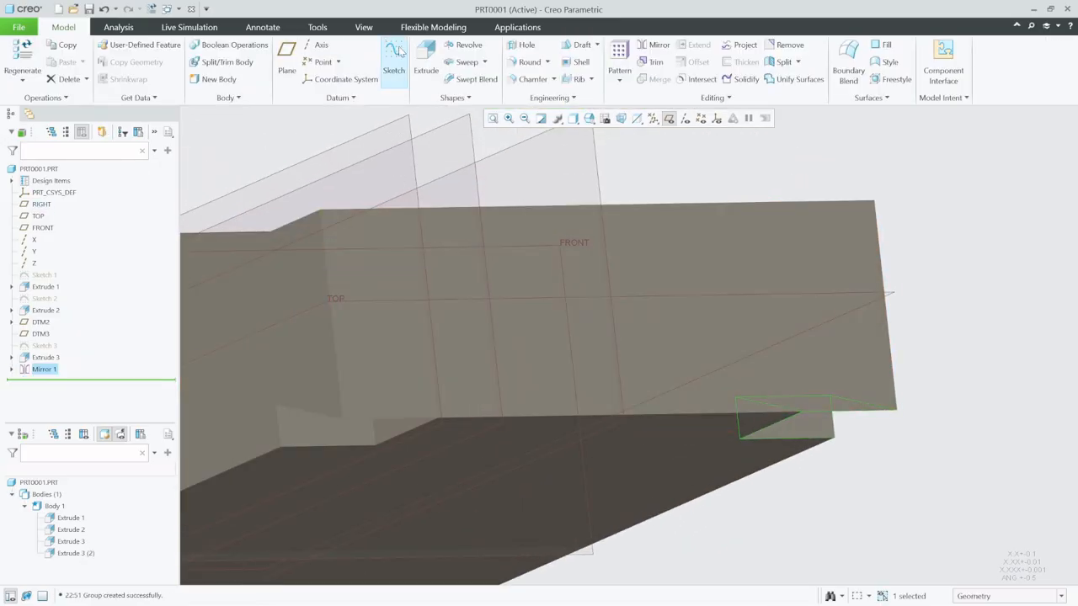
{"action": "left_click", "coordinate": [396, 56]}
{"action": "left_click", "coordinate": [500, 432]}
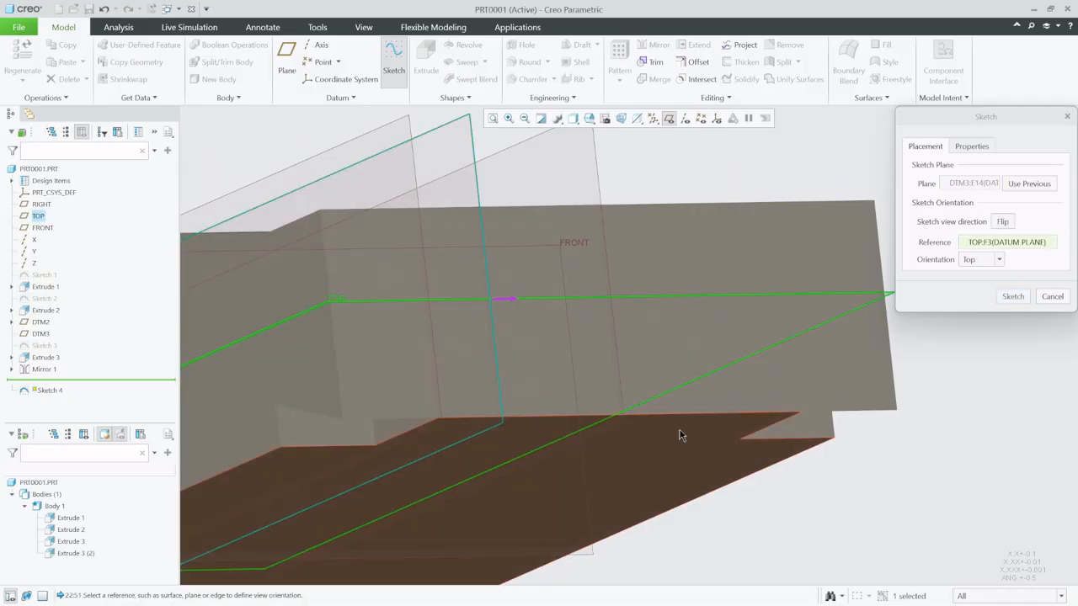
{"action": "left_click", "coordinate": [1006, 300]}
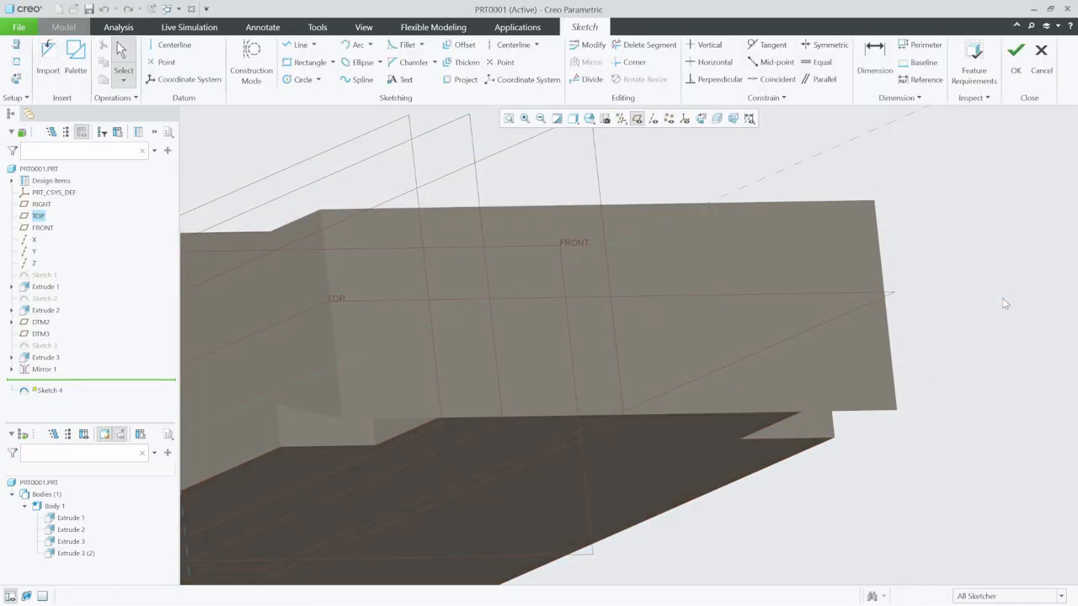
{"action": "left_click", "coordinate": [686, 121]}
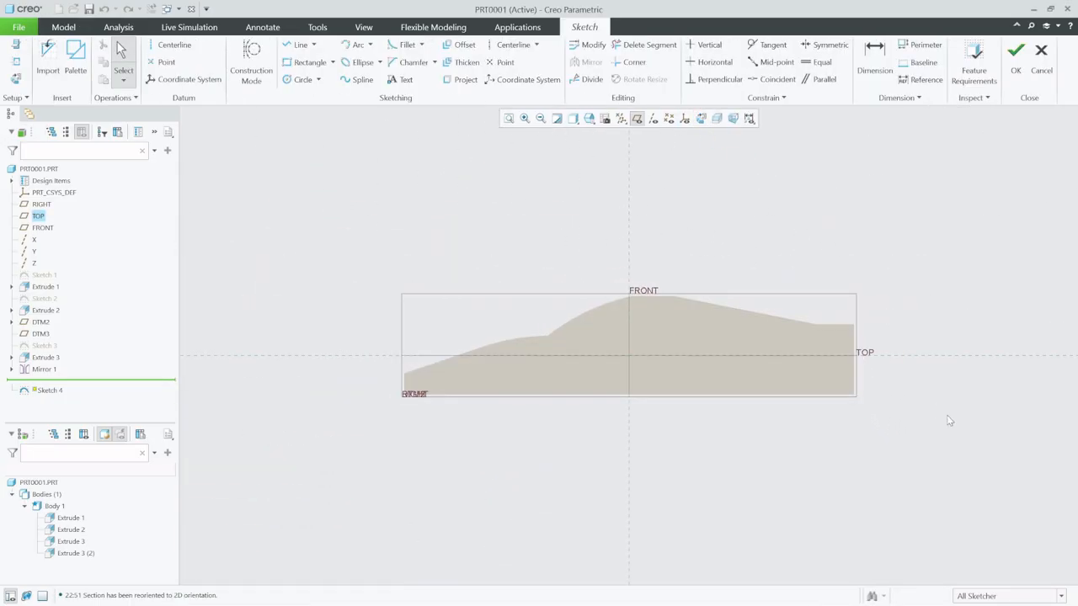
- Add the body's rear and bottom edges as references for the sketch on DTM3
{"action": "scroll", "coordinate": [868, 354], "scroll_direction": "down", "scroll_amount": 5}
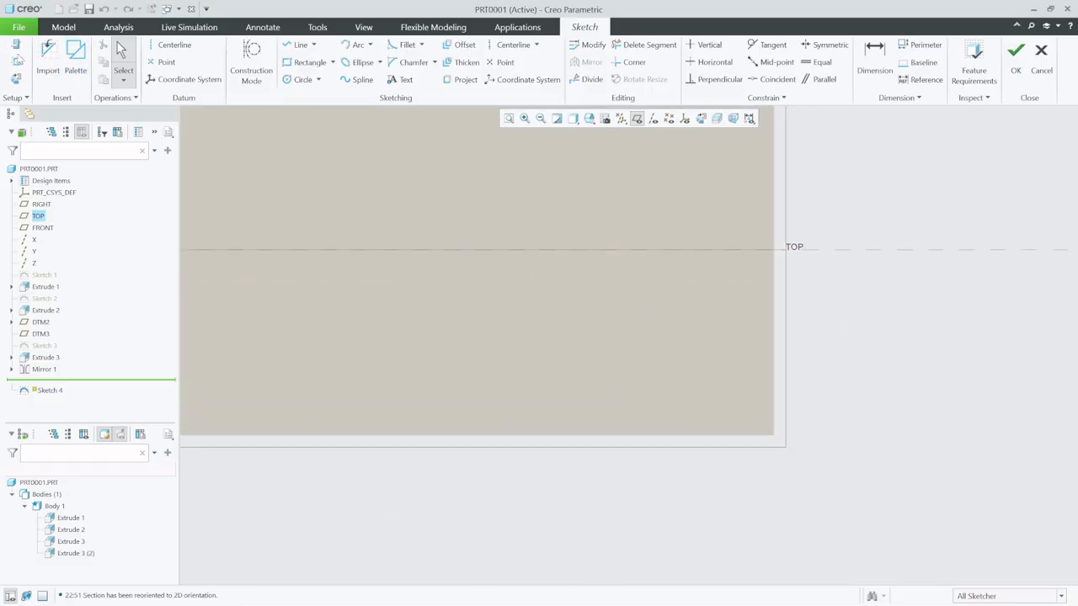
{"action": "left_click", "coordinate": [16, 61]}
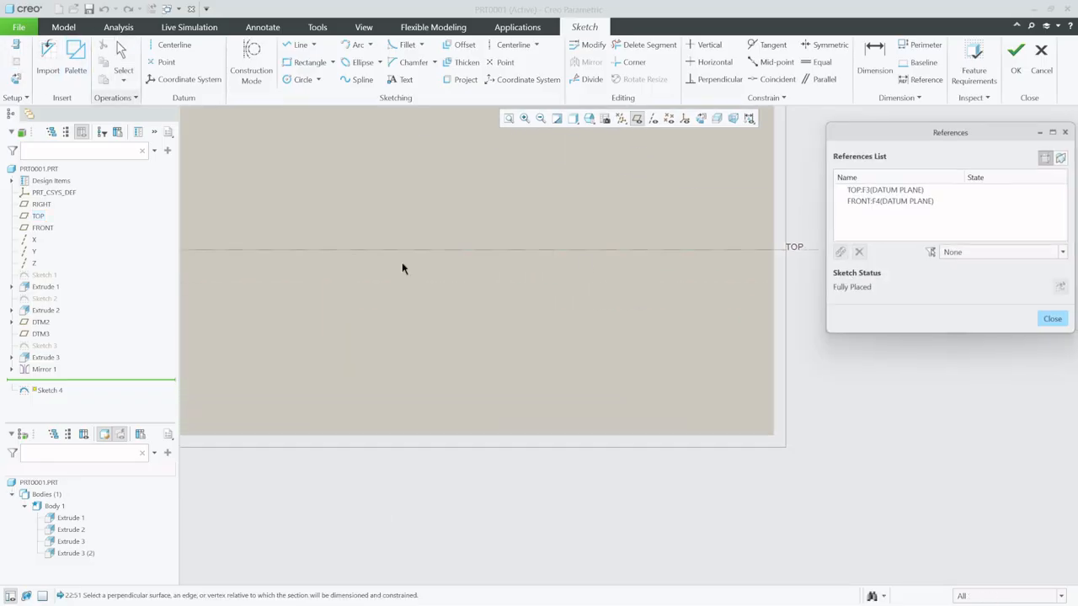
{"action": "left_click", "coordinate": [774, 438]}
{"action": "left_click", "coordinate": [751, 435]}
{"action": "left_click", "coordinate": [1055, 320]}
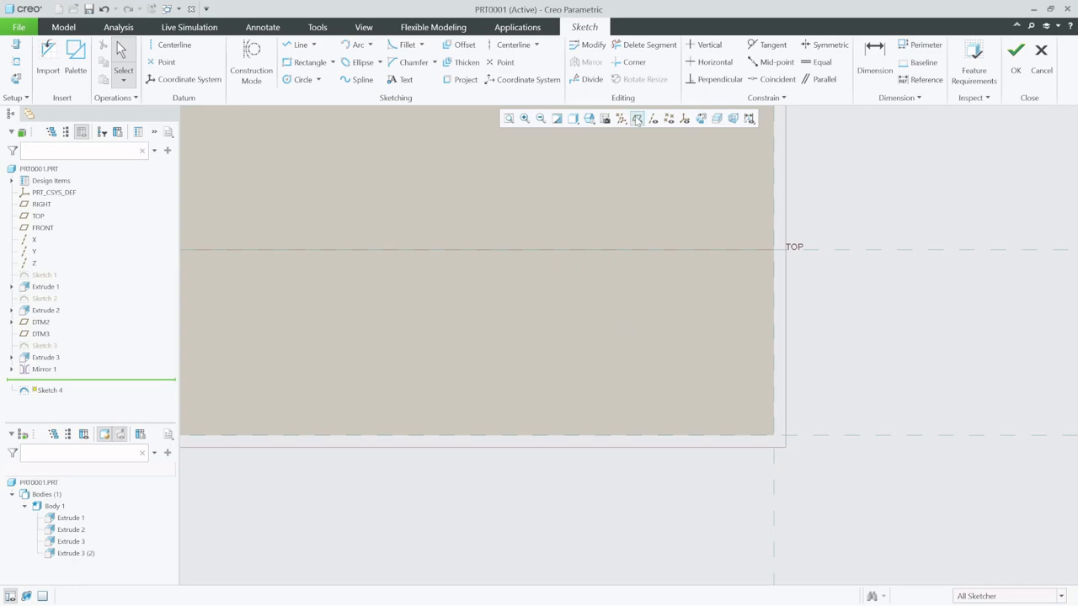
- Change the model's display style to Hidden Line
{"action": "left_click", "coordinate": [589, 118]}
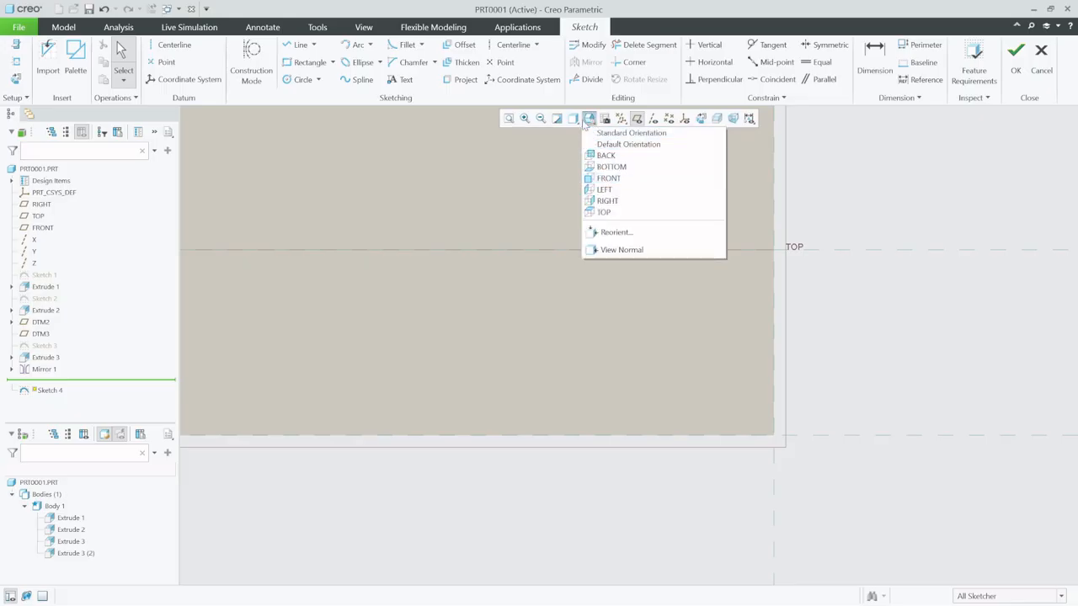
{"action": "left_click", "coordinate": [572, 119]}
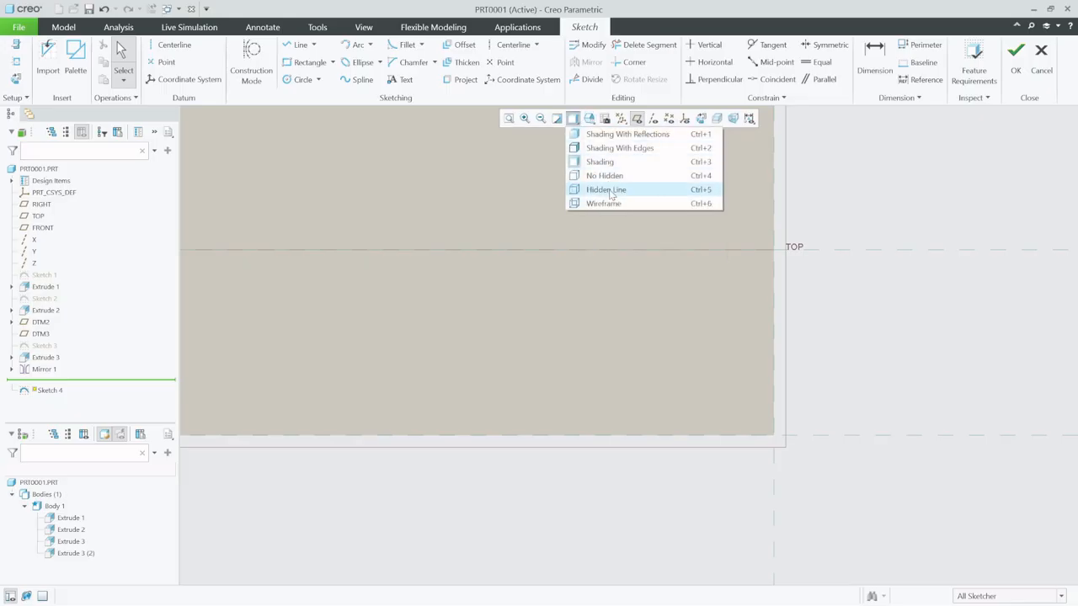
{"action": "left_click", "coordinate": [609, 190]}
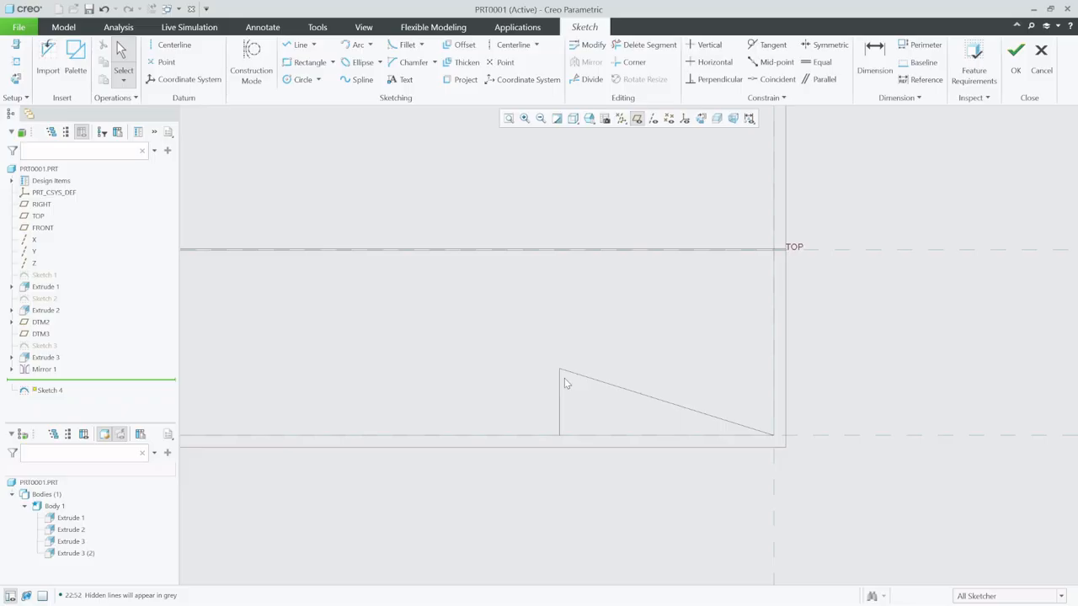
- Add the triangular cut's upper corner and its adjoining edges as sketch references
{"action": "left_click", "coordinate": [15, 61]}
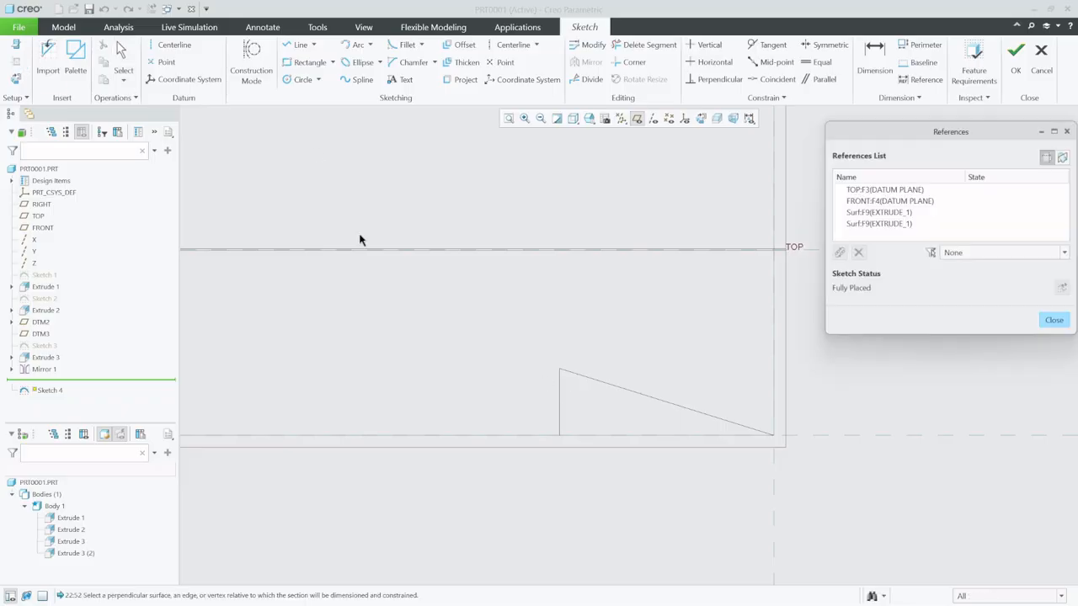
{"action": "left_click", "coordinate": [559, 369]}
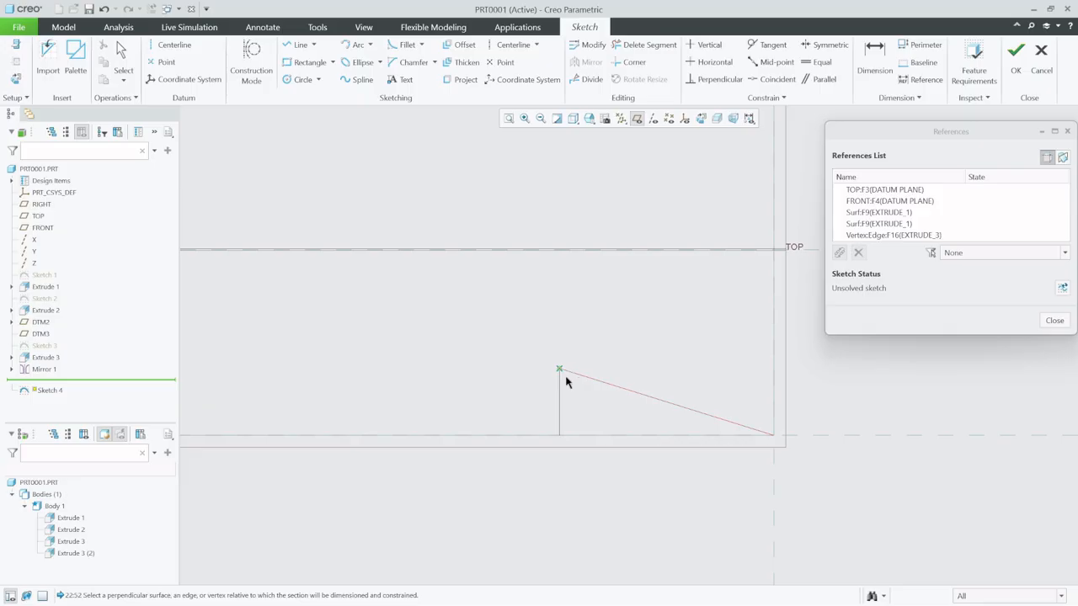
{"action": "left_click", "coordinate": [564, 384]}
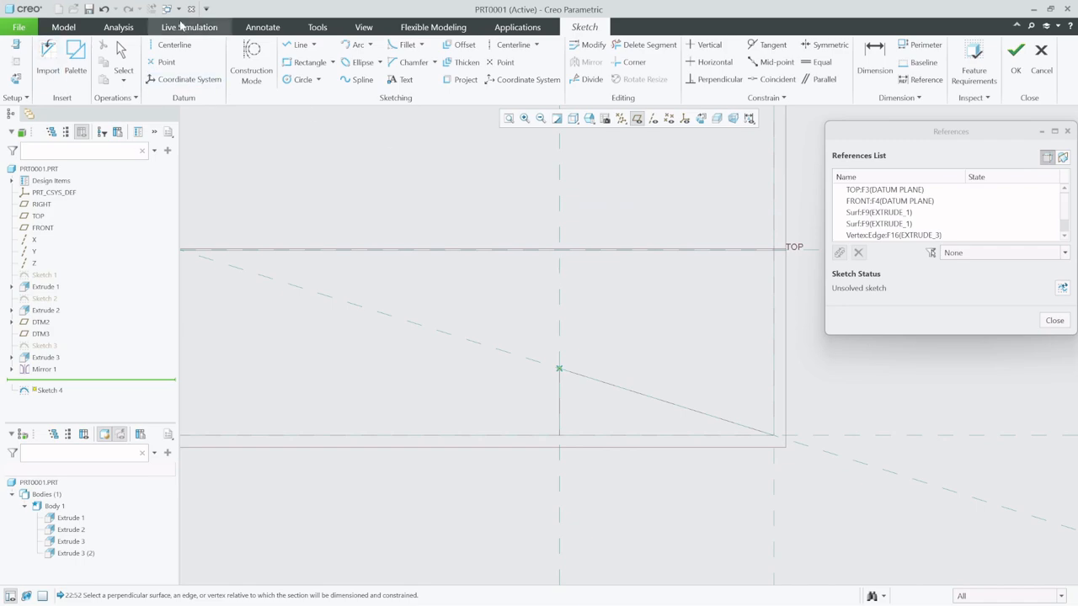
- Draw a horizontal centerline above the triangular cut and dimension it 7 from the body's bottom edge
{"action": "left_click", "coordinate": [171, 44]}
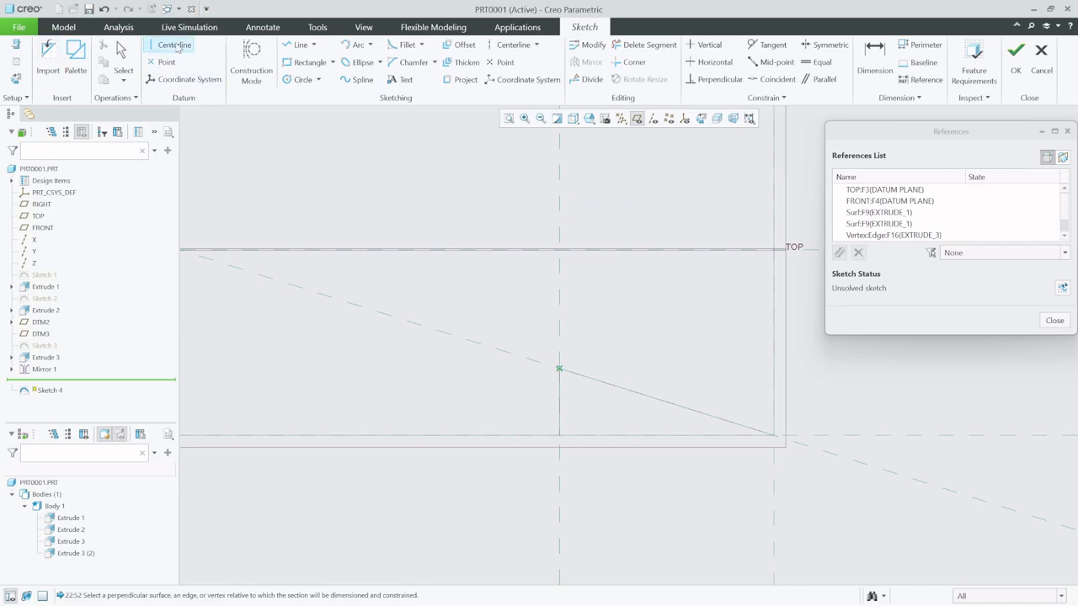
{"action": "left_click", "coordinate": [560, 323]}
{"action": "left_click", "coordinate": [748, 330]}
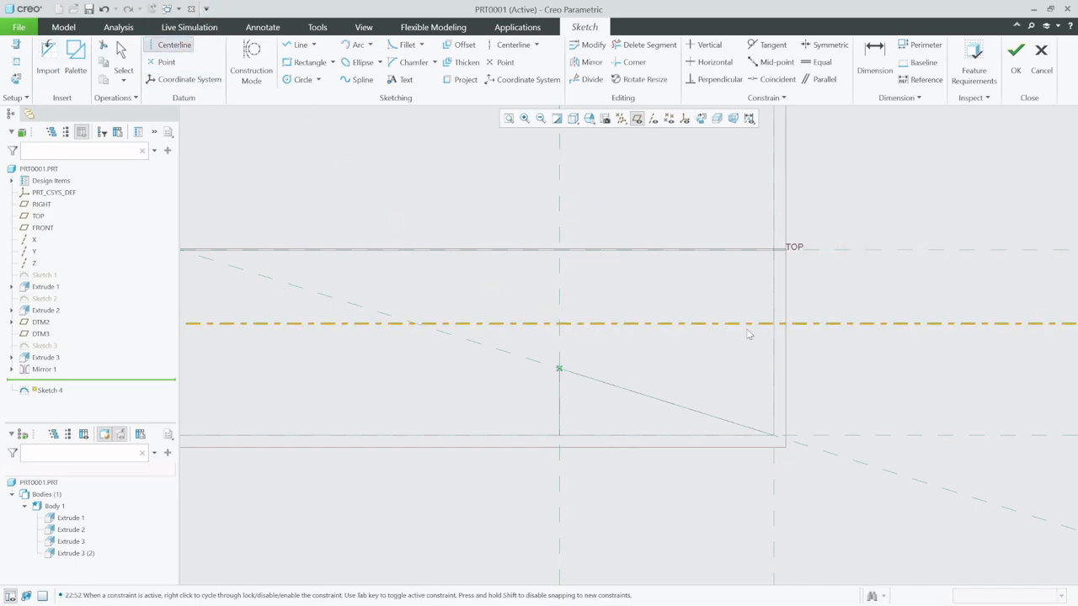
{"action": "left_click", "coordinate": [875, 63]}
{"action": "left_click", "coordinate": [839, 324]}
{"action": "left_click", "coordinate": [862, 435]}
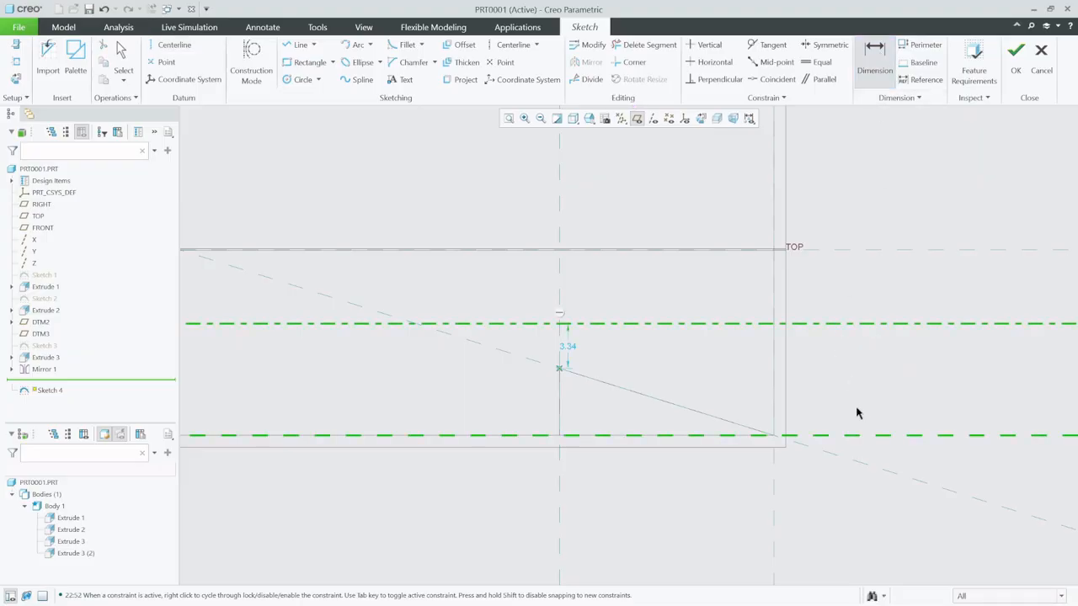
{"action": "middle_click", "coordinate": [860, 375]}
{"action": "type", "text": "7"}
{"action": "key", "text": "Return"}
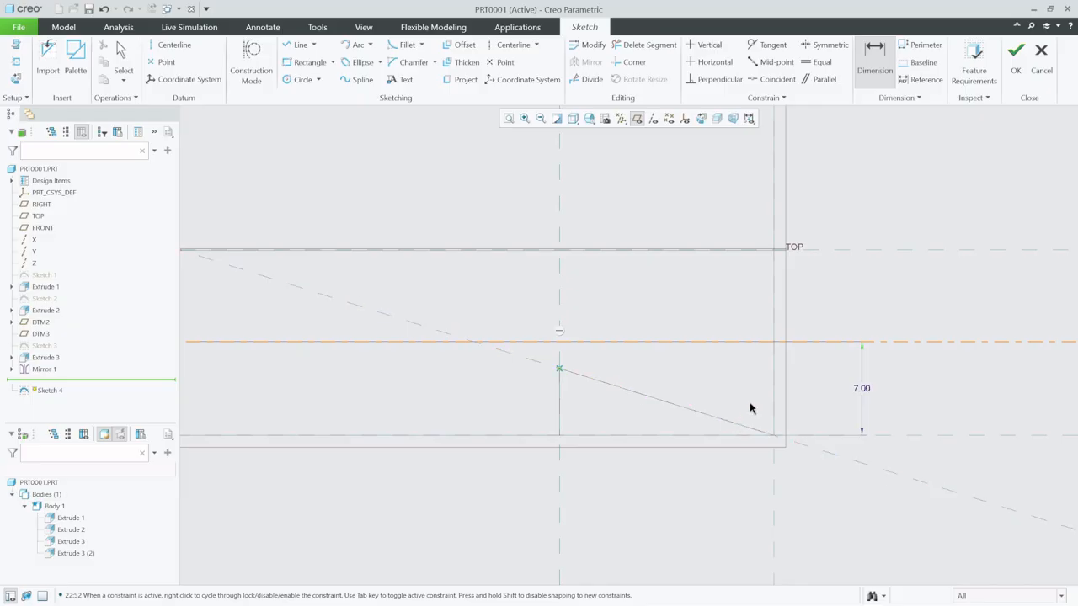
- Sketch a closed four-sided profile from the centerline at the rear edge to the cut's upper corner and below the body, and finish the sketch
{"action": "left_click", "coordinate": [296, 44]}
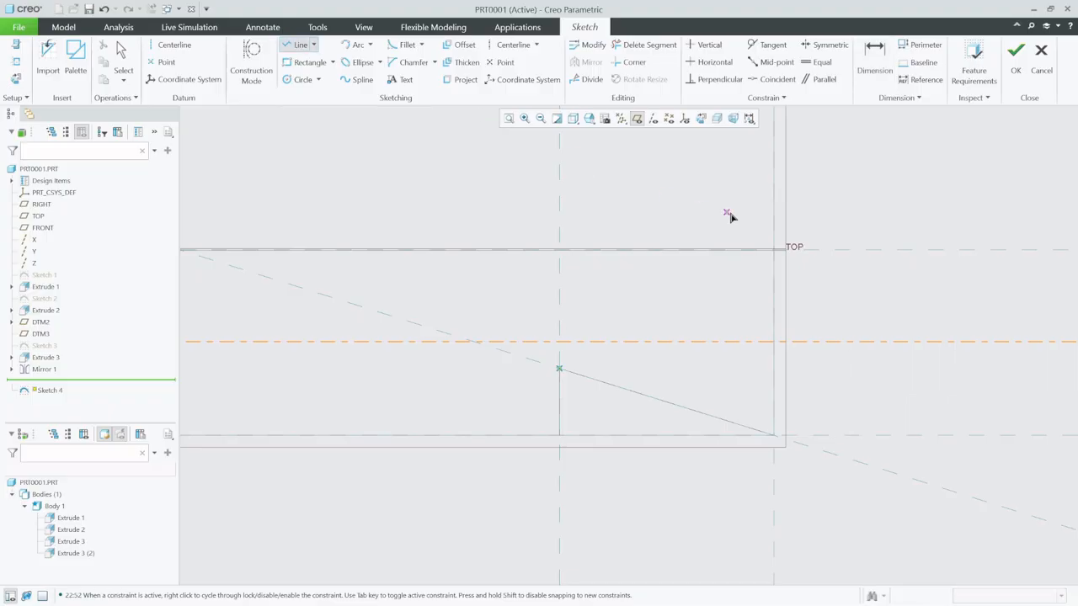
{"action": "left_click", "coordinate": [775, 350]}
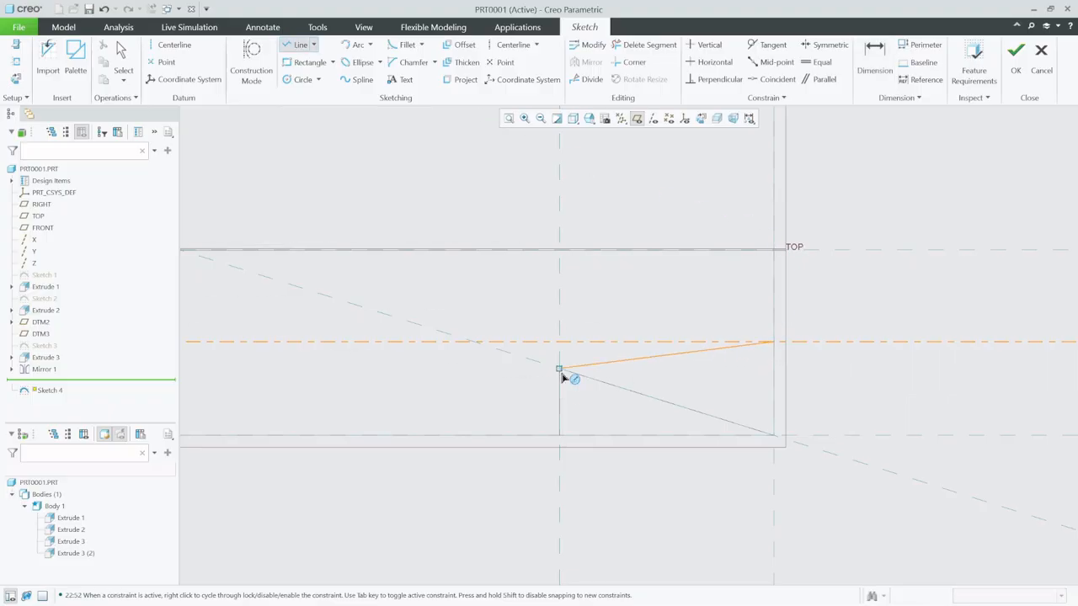
{"action": "left_click", "coordinate": [559, 370]}
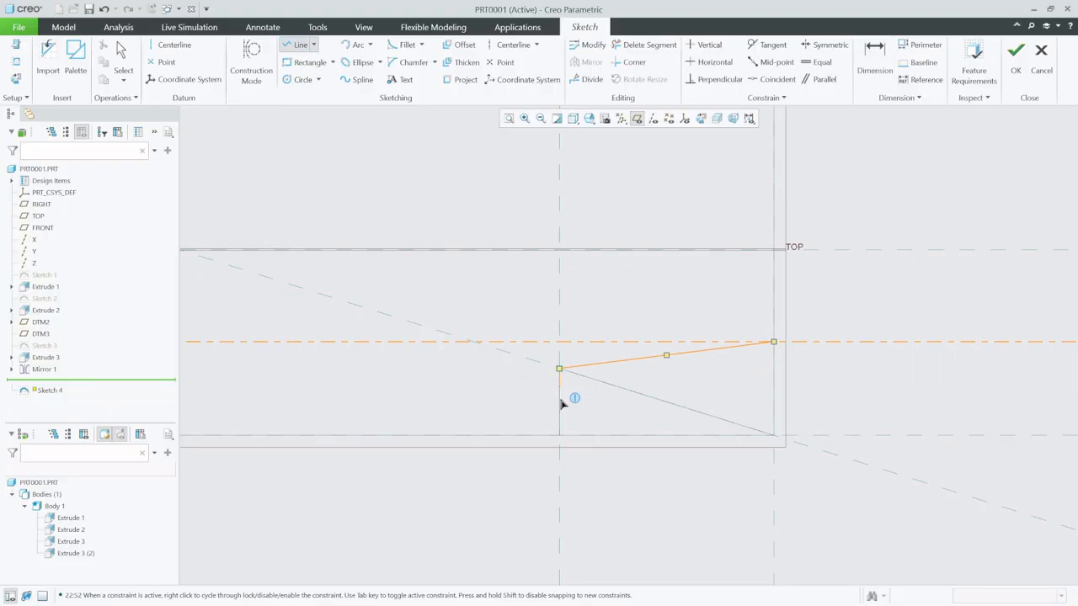
{"action": "left_click", "coordinate": [560, 460]}
{"action": "left_click", "coordinate": [774, 460]}
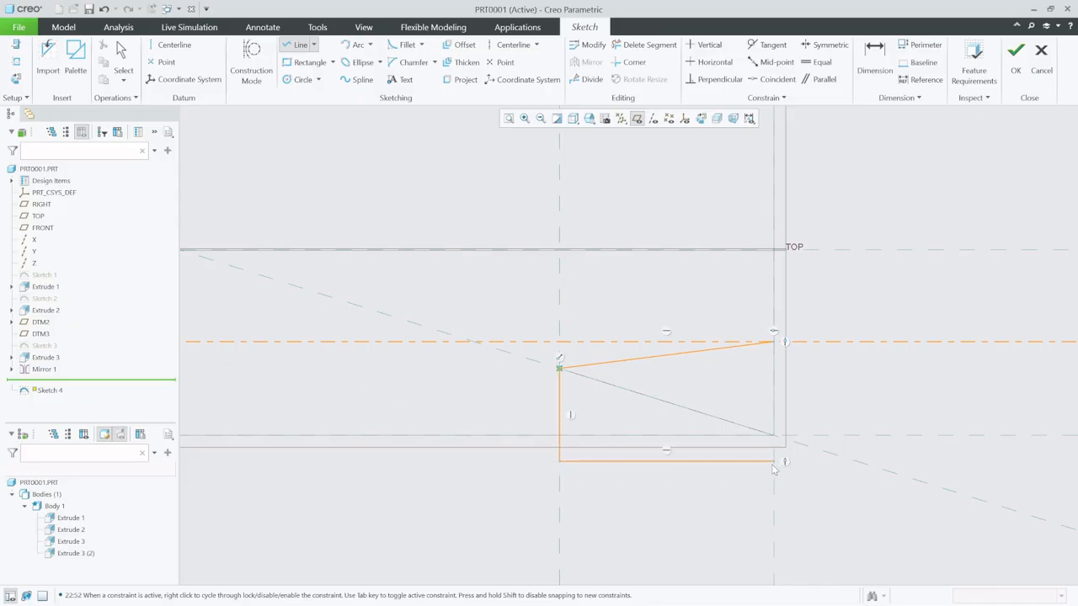
{"action": "left_click", "coordinate": [769, 345]}
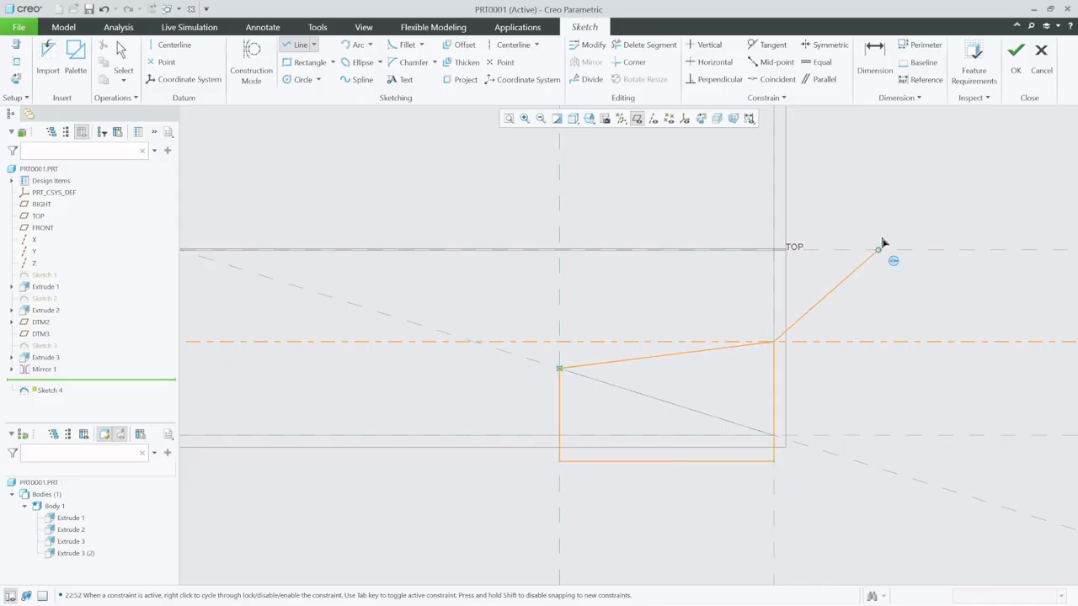
{"action": "left_click", "coordinate": [1016, 53]}
- Extrude the four-sided sketch as a material-removing cut up to the triangular recess's side face
{"action": "mouse_move", "coordinate": [736, 150]}
{"action": "middle_mouse_down"}
{"action": "mouse_move", "coordinate": [776, 301]}
{"action": "mouse_move", "coordinate": [624, 344]}
{"action": "middle_mouse_up"}
{"action": "left_click", "coordinate": [425, 63]}
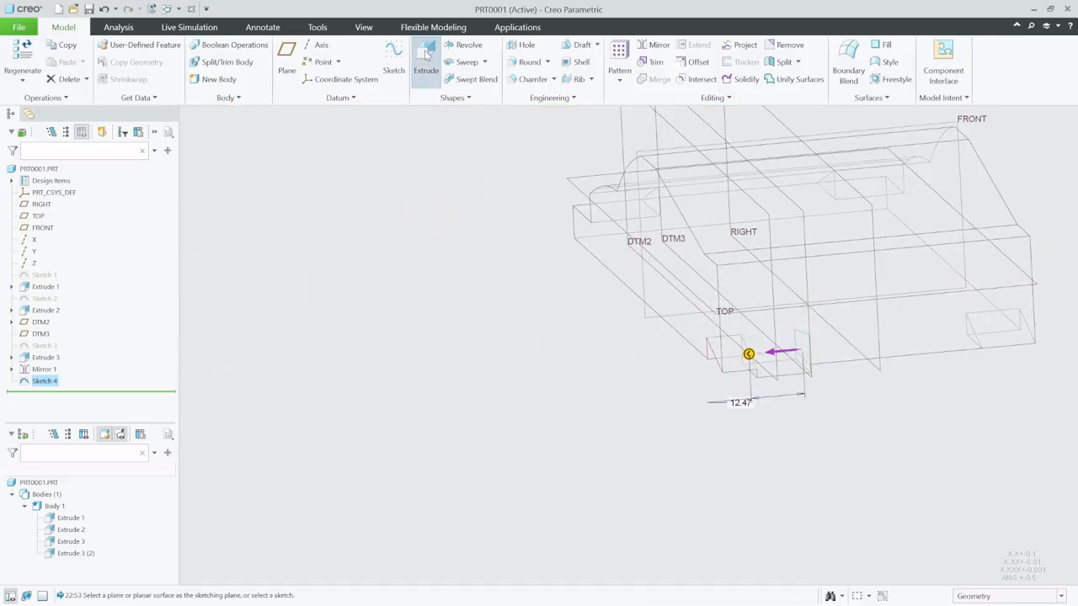
{"action": "left_click", "coordinate": [139, 59]}
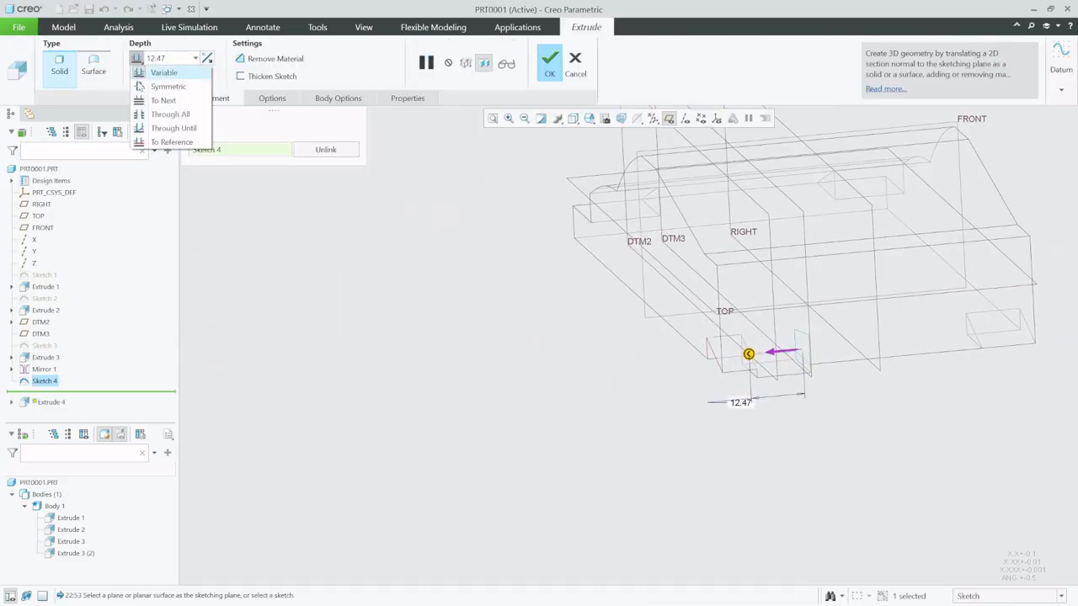
{"action": "left_click", "coordinate": [167, 142]}
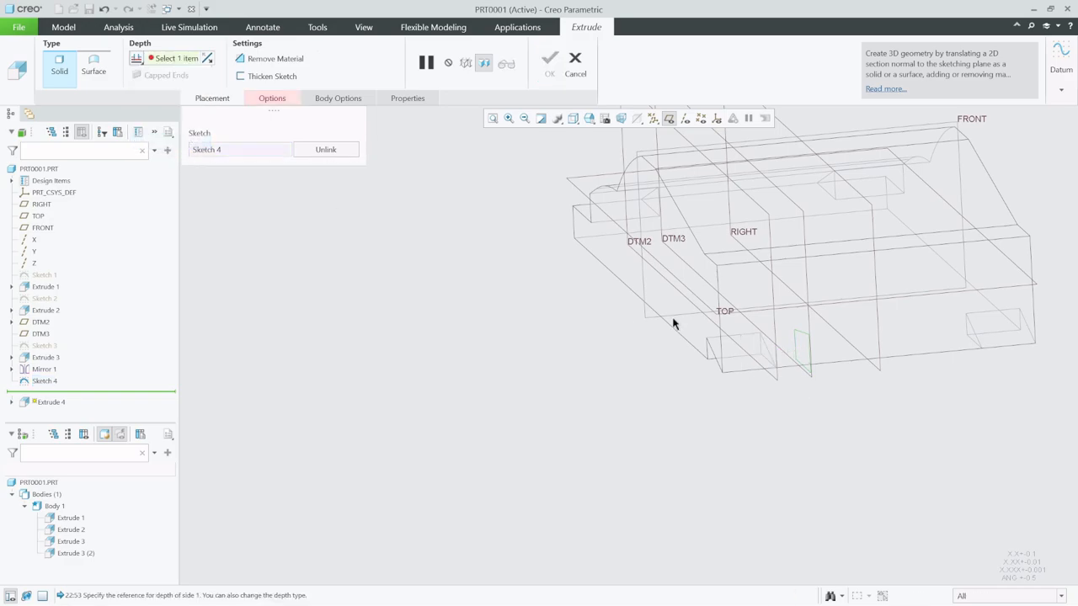
{"action": "scroll", "coordinate": [766, 358], "scroll_direction": "up", "scroll_amount": 4}
{"action": "left_click", "coordinate": [731, 324]}
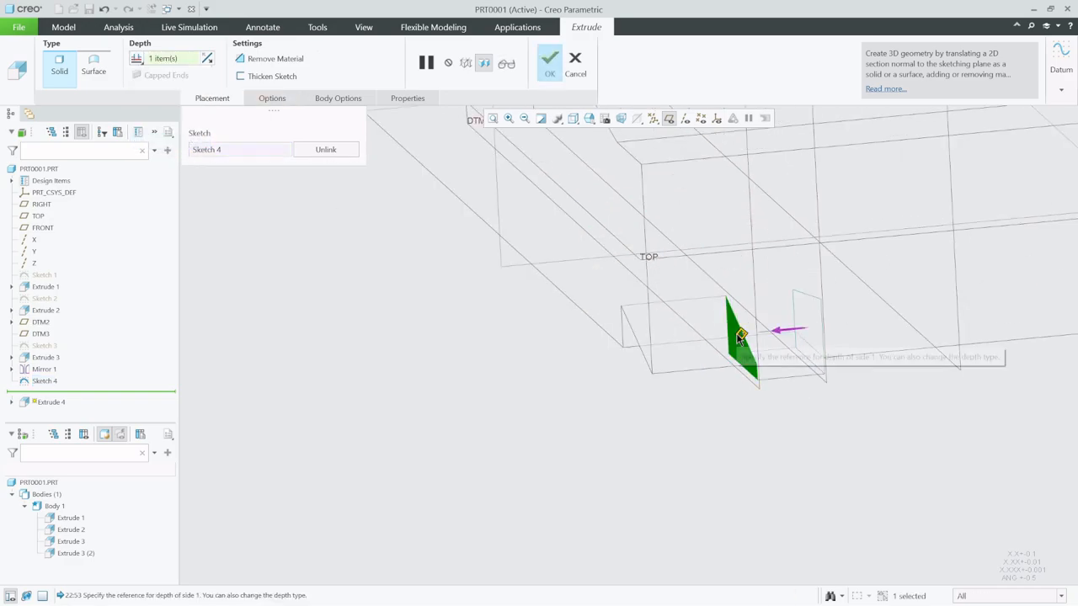
{"action": "left_click", "coordinate": [284, 61]}
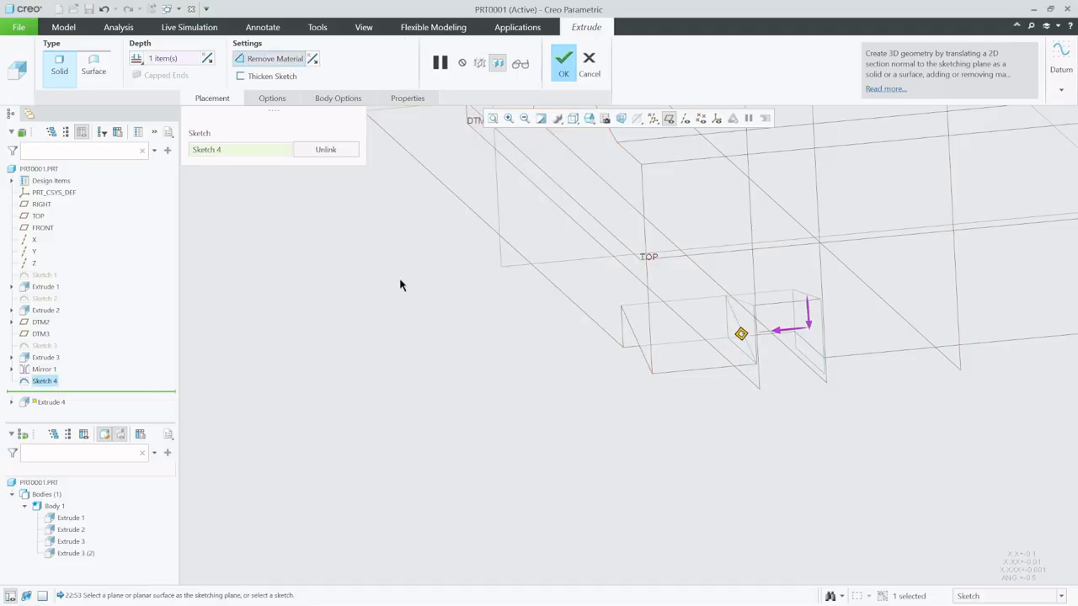
{"action": "mouse_move", "coordinate": [676, 430]}
{"action": "middle_mouse_down"}
{"action": "mouse_move", "coordinate": [702, 396]}
{"action": "mouse_move", "coordinate": [656, 376]}
{"action": "middle_mouse_up"}
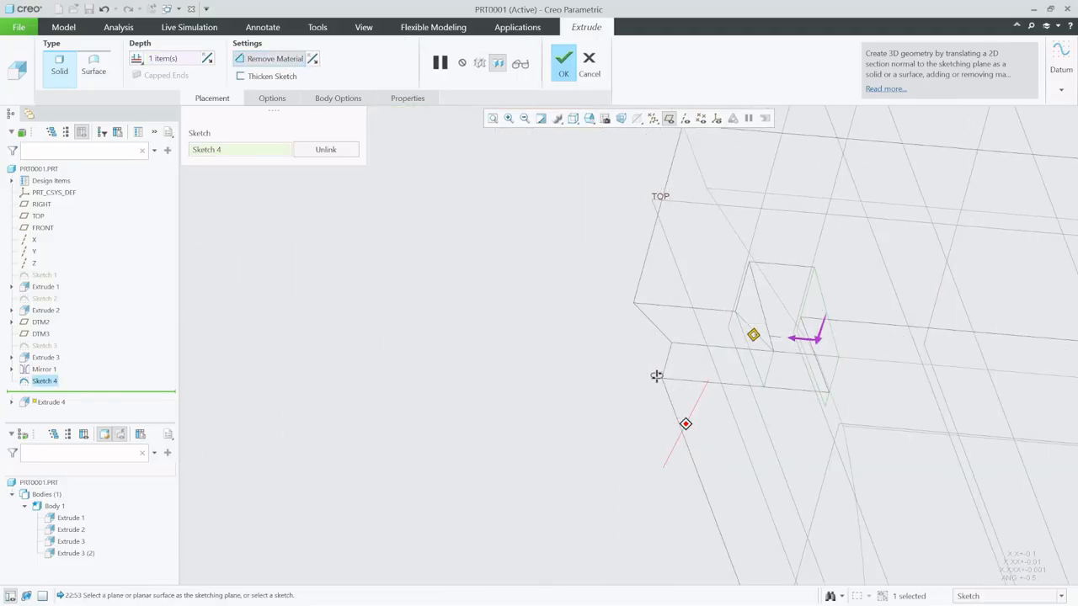
{"action": "middle_click", "coordinate": [497, 353]}
- Mirror the new rear cut about the RIGHT datum plane
{"action": "scroll", "coordinate": [329, 349], "scroll_direction": "up", "scroll_amount": 5}
{"action": "middle_click_drag", "start_coordinate": [329, 349], "coordinate": [450, 312]}
{"action": "scroll", "coordinate": [450, 313], "scroll_direction": "down", "scroll_amount": 3}
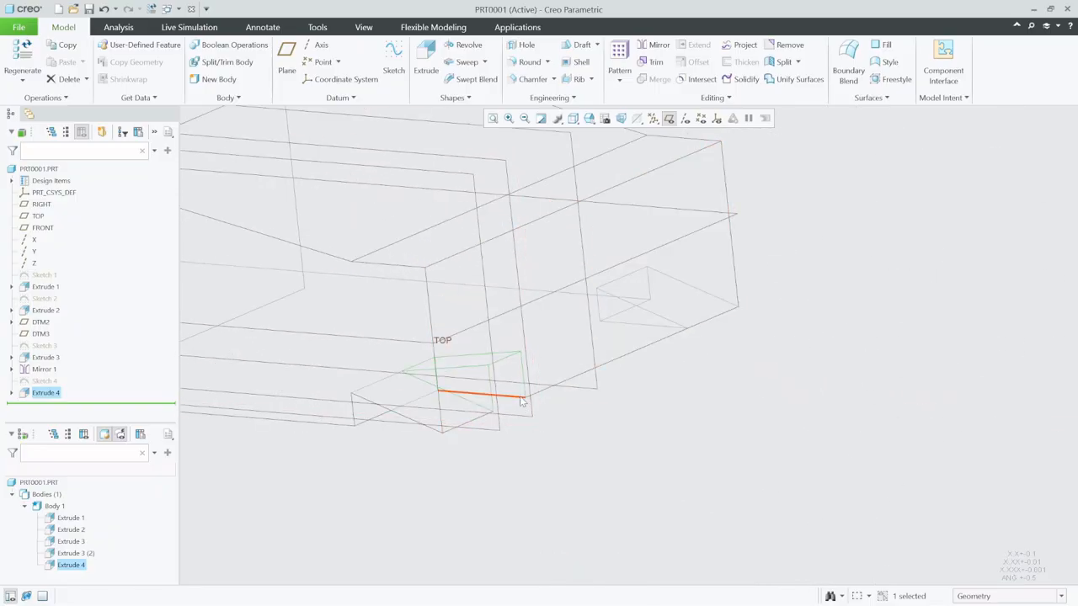
{"action": "left_click", "coordinate": [653, 44]}
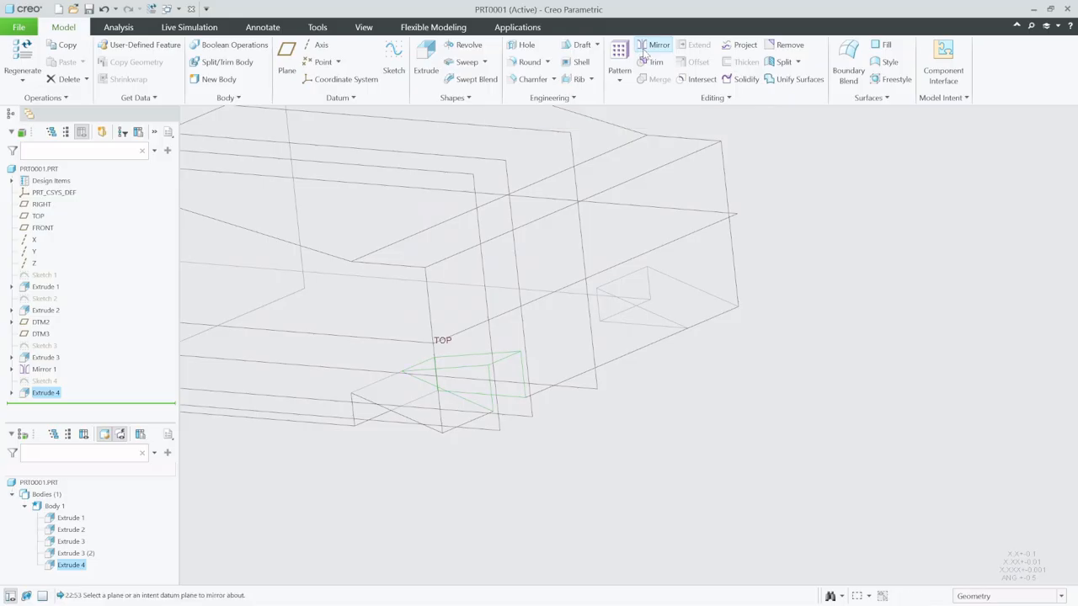
{"action": "left_click", "coordinate": [599, 391]}
{"action": "middle_click", "coordinate": [655, 429]}
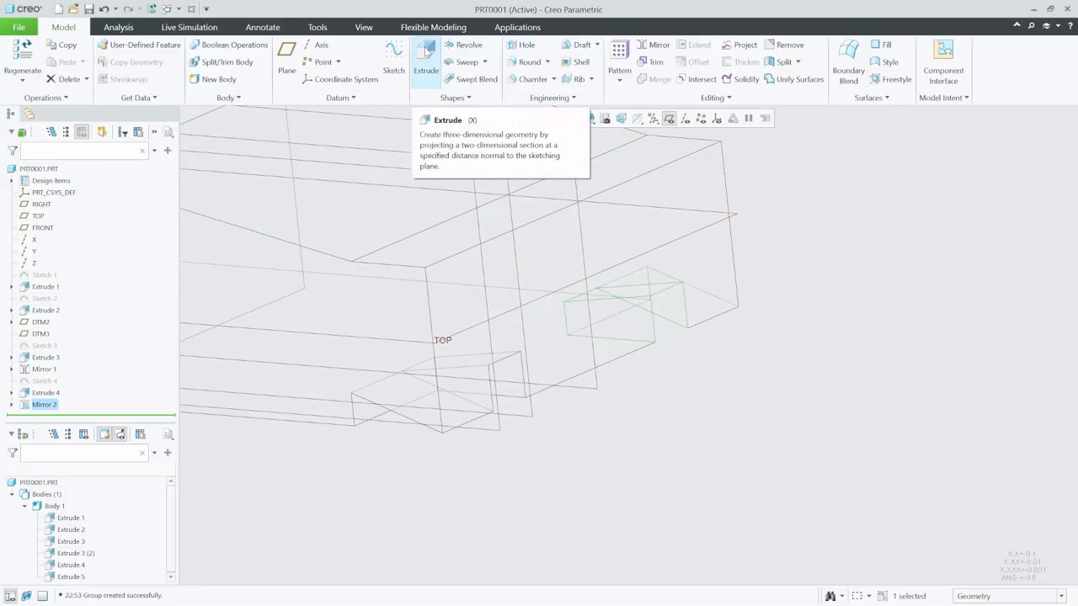
- Change the model's display style to Shading and clear the selection
{"action": "left_click", "coordinate": [589, 117]}
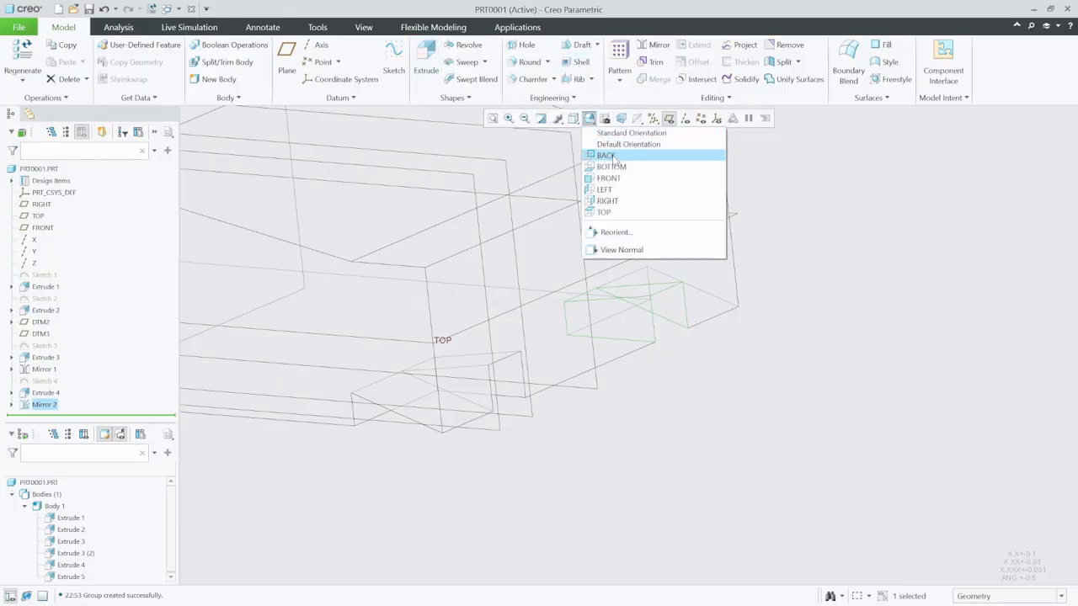
{"action": "left_click", "coordinate": [574, 120]}
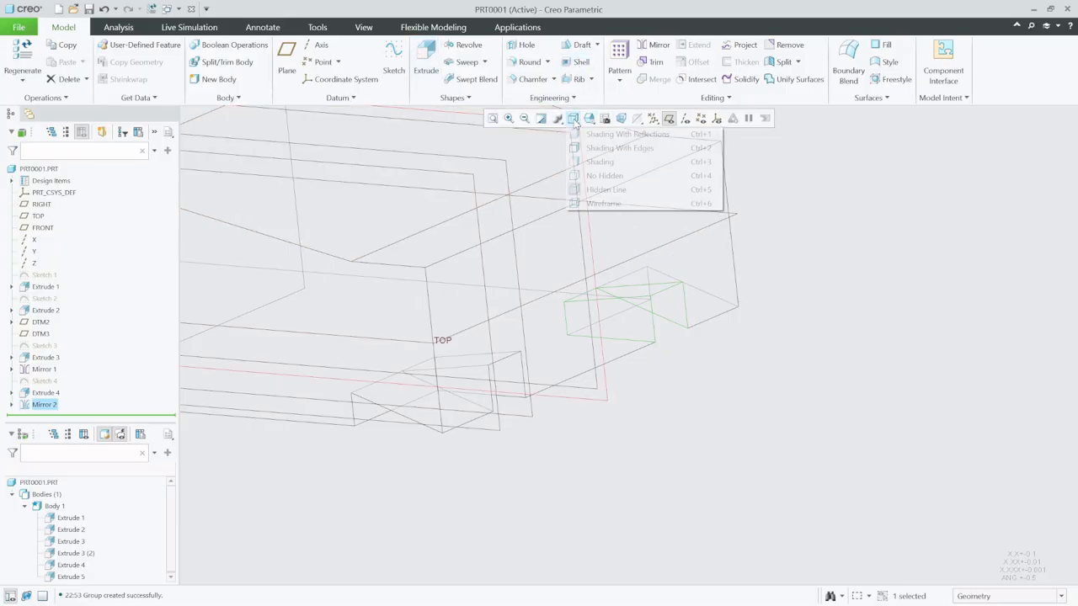
{"action": "left_click", "coordinate": [599, 161]}
{"action": "left_click", "coordinate": [699, 404]}
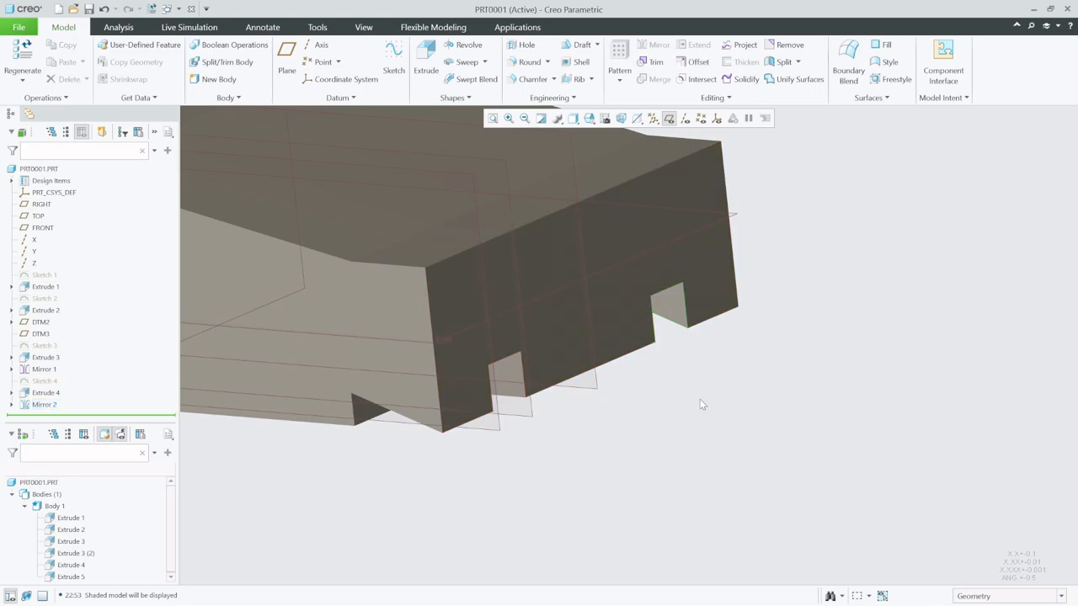
- Start a new sketch on the body's rear face and orient the view normal to it
{"action": "left_click", "coordinate": [393, 59]}
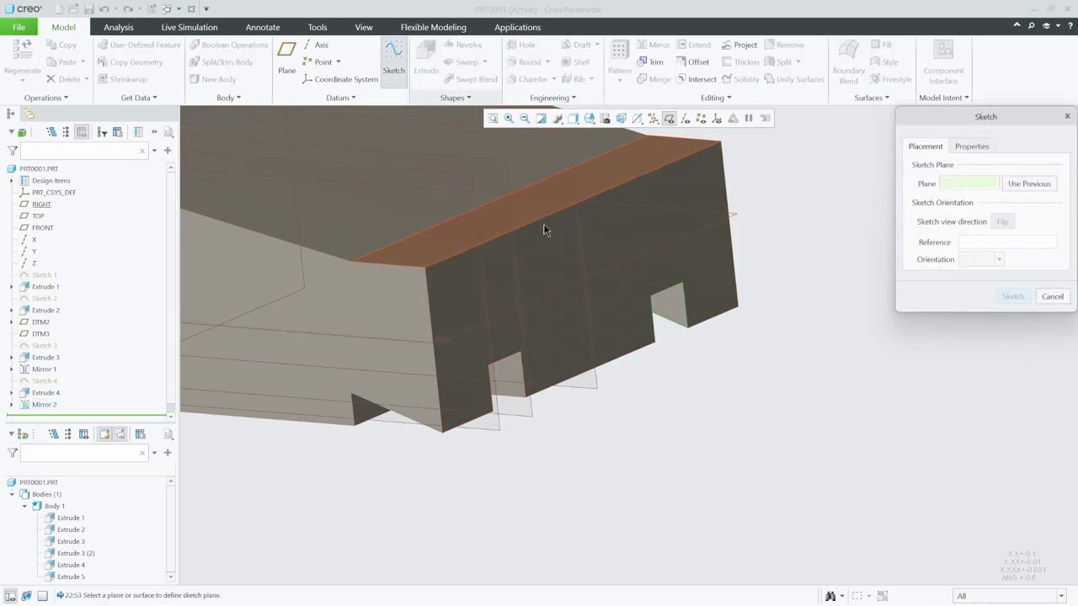
{"action": "left_click", "coordinate": [627, 343]}
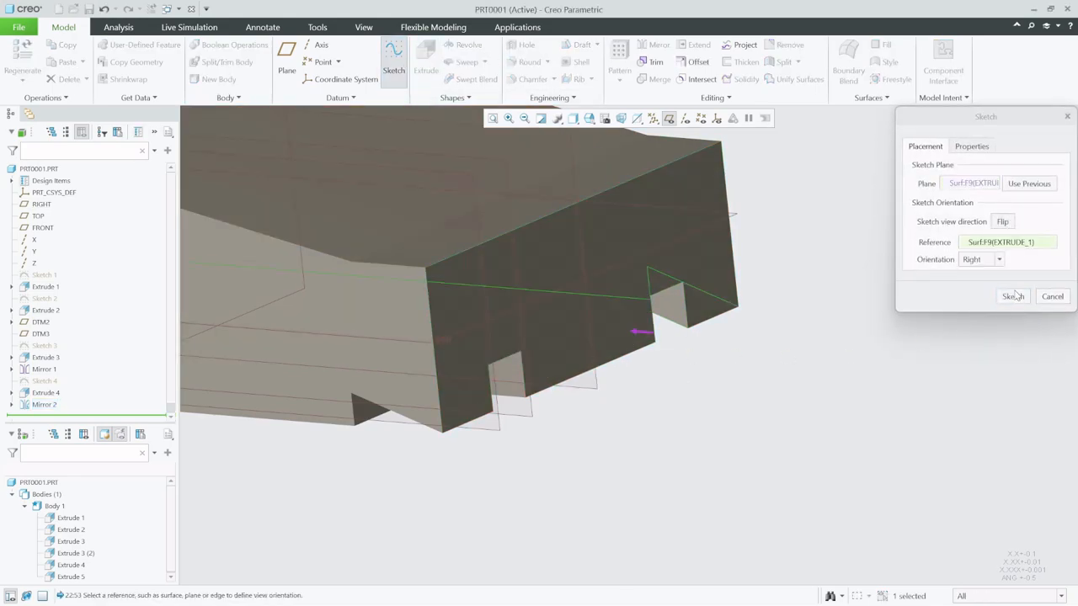
{"action": "left_click", "coordinate": [1011, 297]}
{"action": "left_click", "coordinate": [703, 119]}
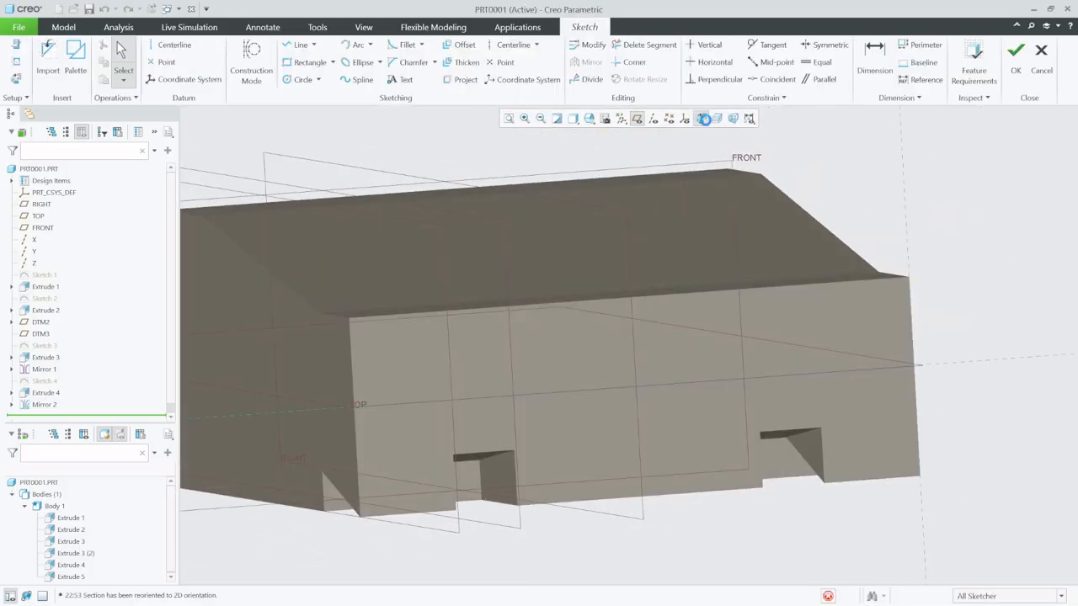
- Add the RIGHT datum plane and the rear face's bottom edge as sketch references
{"action": "scroll", "coordinate": [632, 447], "scroll_direction": "up", "scroll_amount": 3}
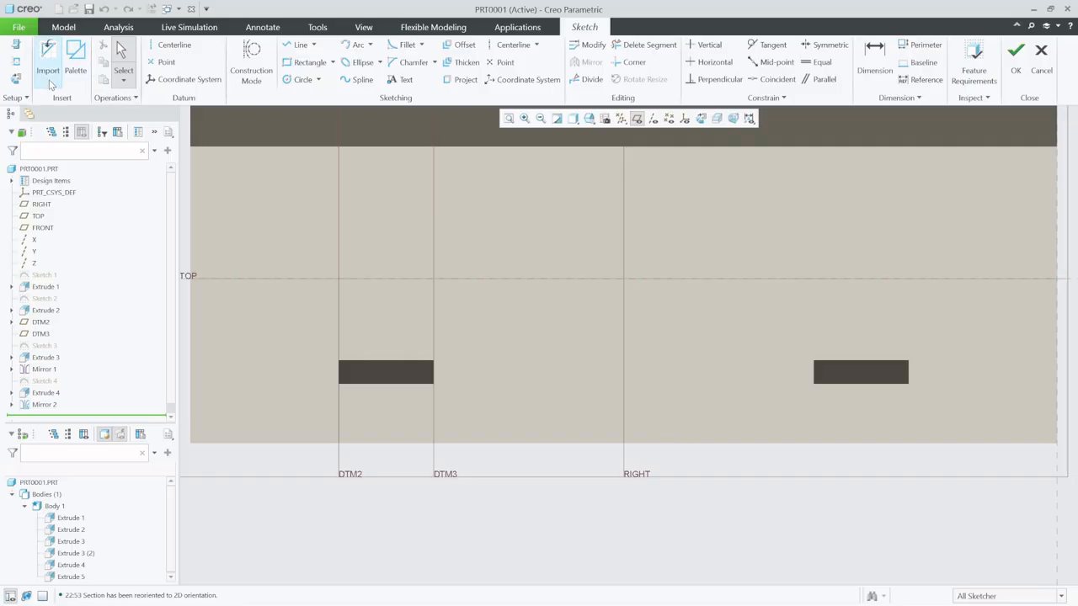
{"action": "left_click", "coordinate": [16, 62]}
{"action": "left_click", "coordinate": [623, 416]}
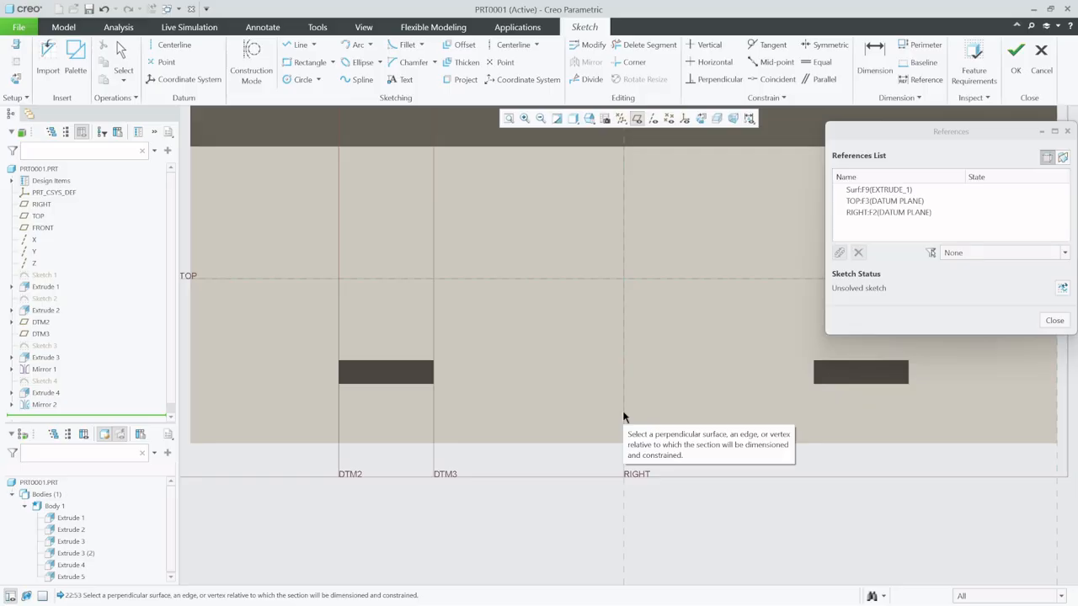
{"action": "left_click", "coordinate": [544, 444]}
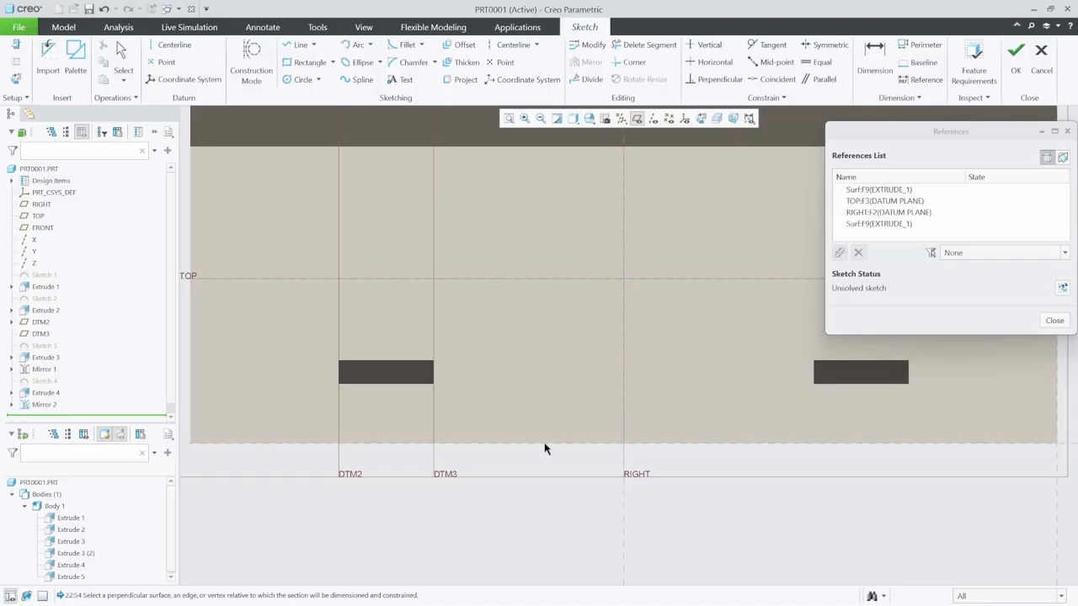
{"action": "left_click", "coordinate": [1053, 320]}
- Draw a horizontal centerline below the recess openings and set its distance from the body's bottom edge to 3.5
{"action": "scroll", "coordinate": [357, 449], "scroll_direction": "up", "scroll_amount": 3}
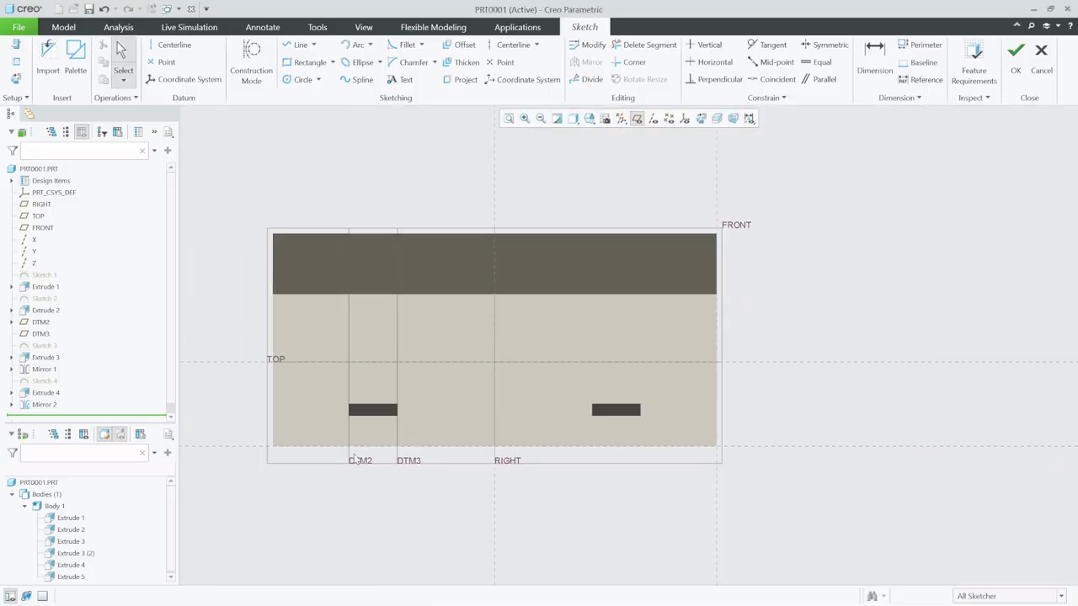
{"action": "scroll", "coordinate": [414, 460], "scroll_direction": "down", "scroll_amount": 2}
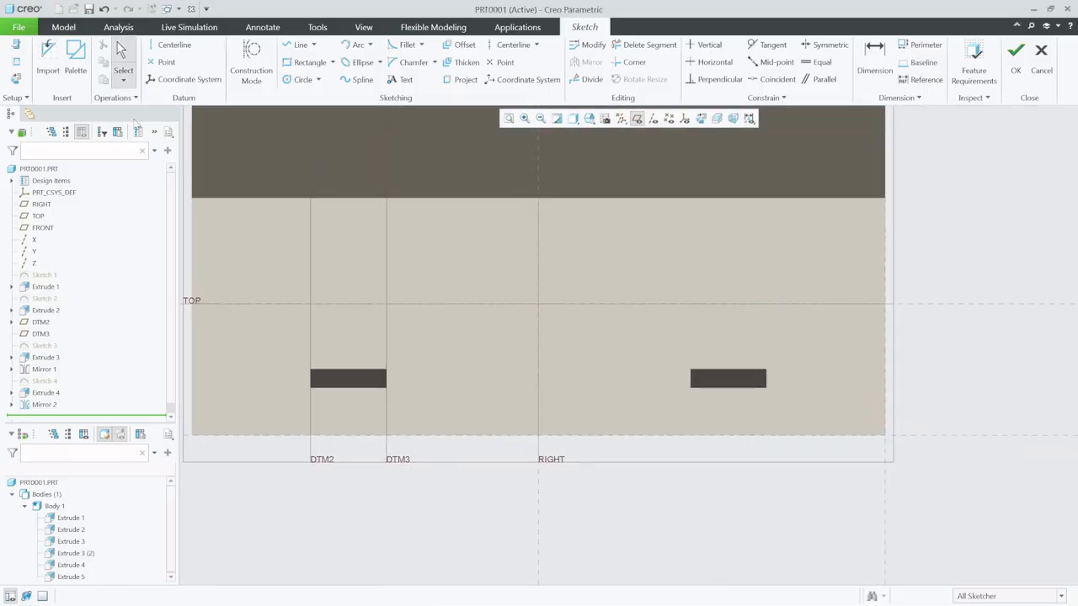
{"action": "left_click", "coordinate": [173, 44]}
{"action": "left_click", "coordinate": [488, 409]}
{"action": "left_click", "coordinate": [626, 408]}
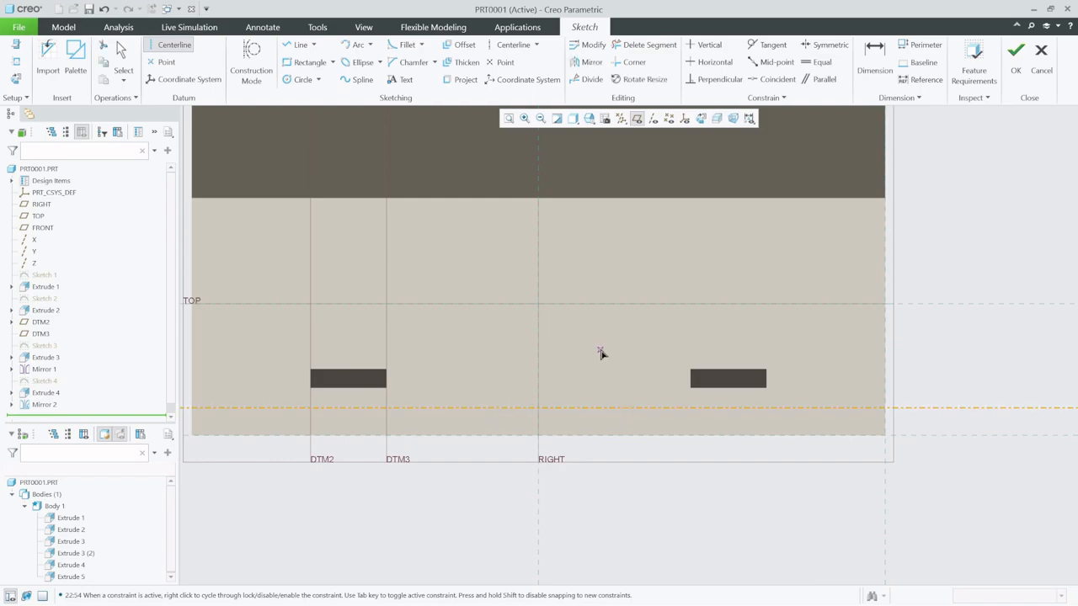
{"action": "middle_click", "coordinate": [586, 358]}
{"action": "double_click", "coordinate": [587, 426]}
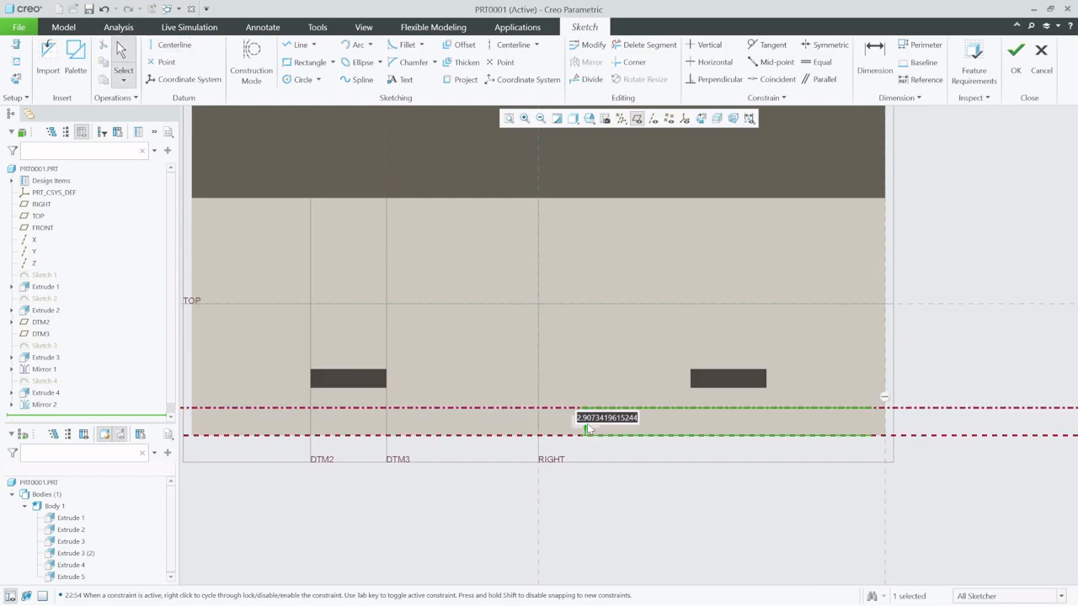
{"action": "type", "text": "3"}
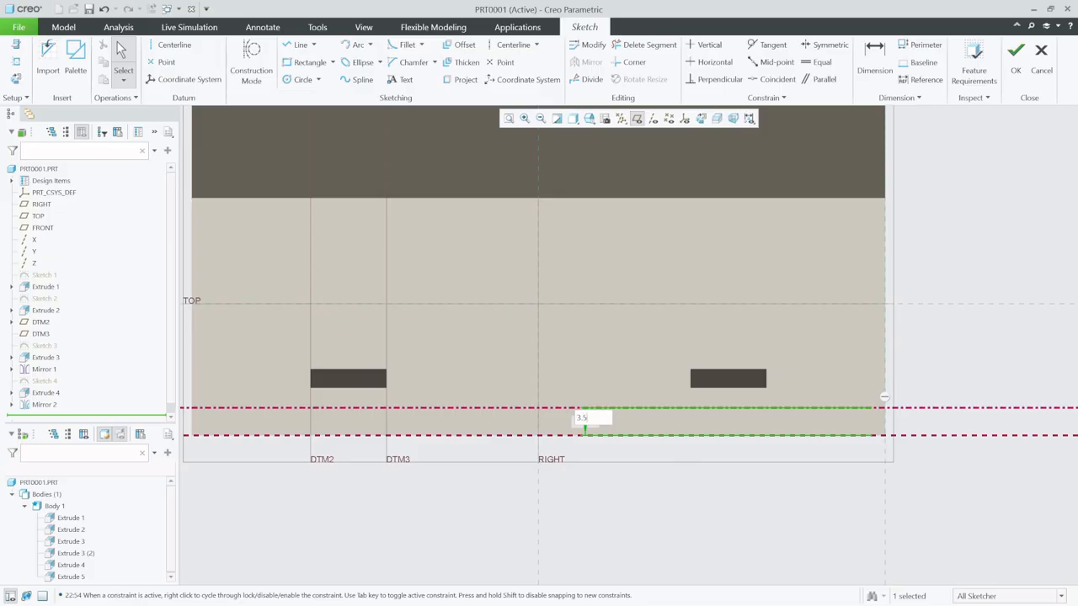
{"action": "type", "text": ".5"}
{"action": "key", "text": "Return"}
- Sketch two concentric circles, about 2.7 and 4.5 in diameter, where the horizontal centerline crosses the RIGHT plane
{"action": "left_click", "coordinate": [299, 79]}
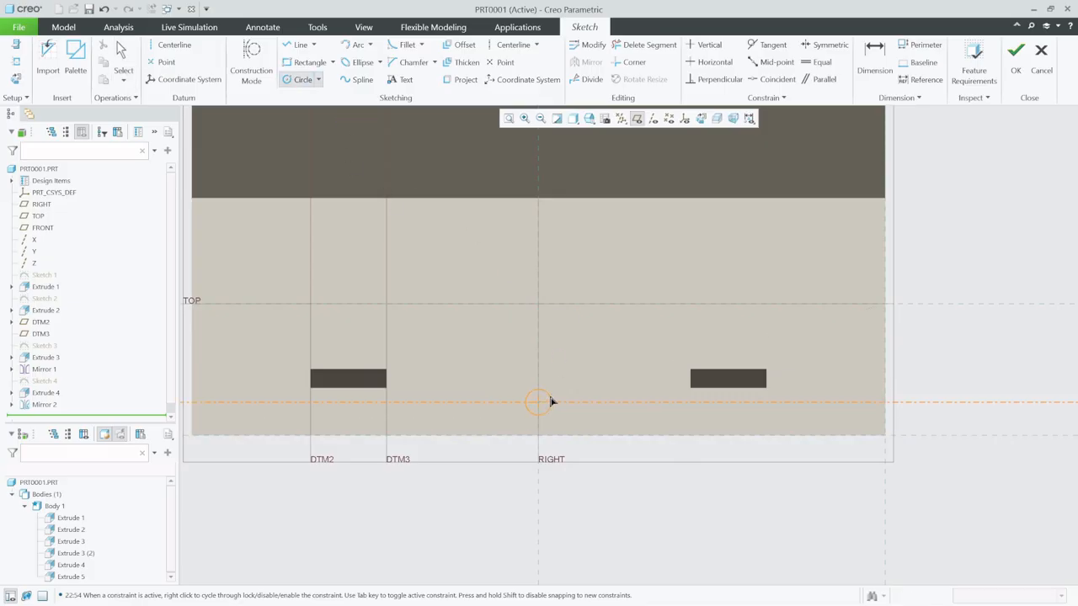
{"action": "left_click", "coordinate": [551, 402]}
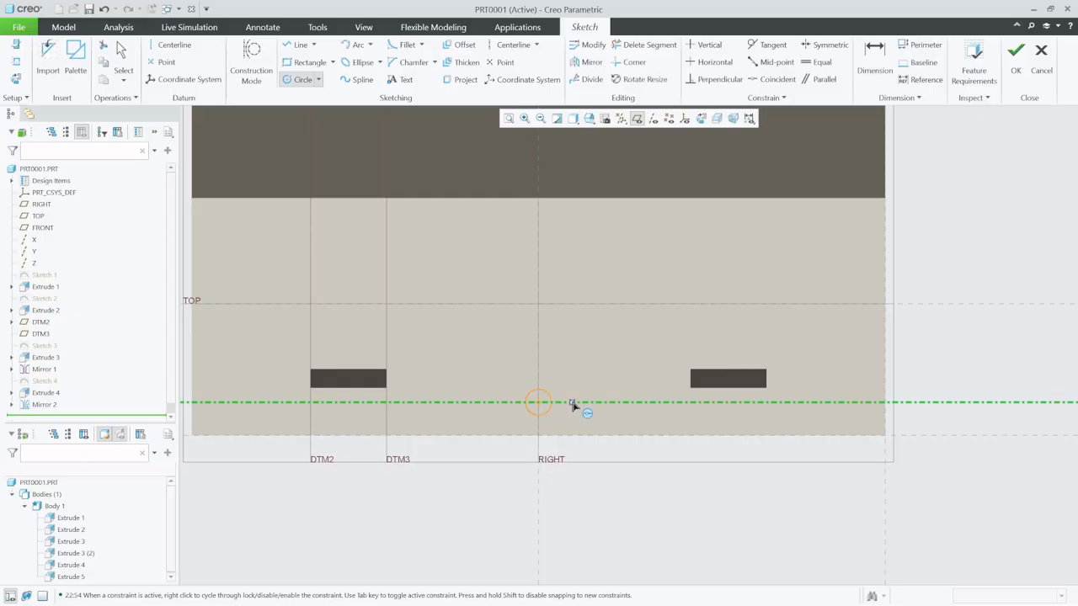
{"action": "left_click", "coordinate": [538, 403]}
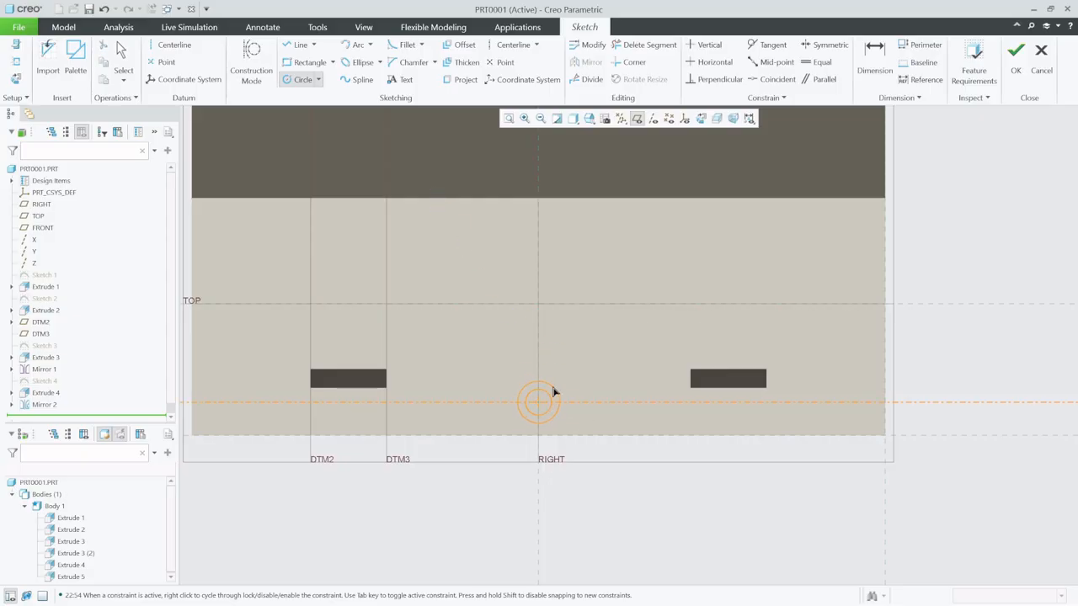
{"action": "left_click", "coordinate": [553, 390]}
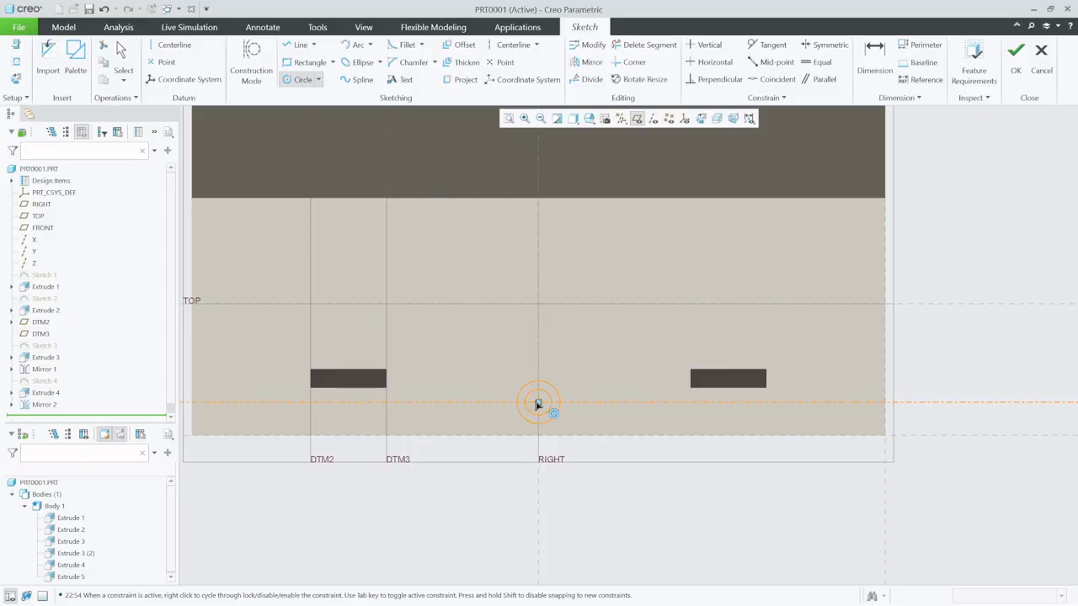
- Sketch an equal-sized pair of concentric circles on the centerline on each side of the middle pair, about 5.9 away
{"action": "left_click", "coordinate": [482, 403]}
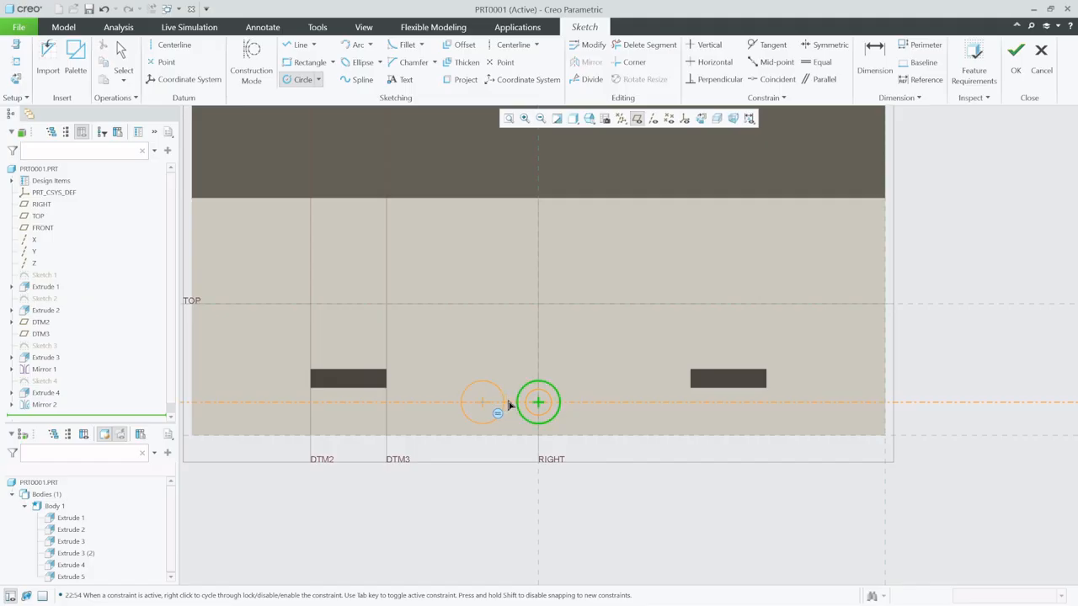
{"action": "left_click", "coordinate": [507, 406]}
{"action": "left_click", "coordinate": [594, 403]}
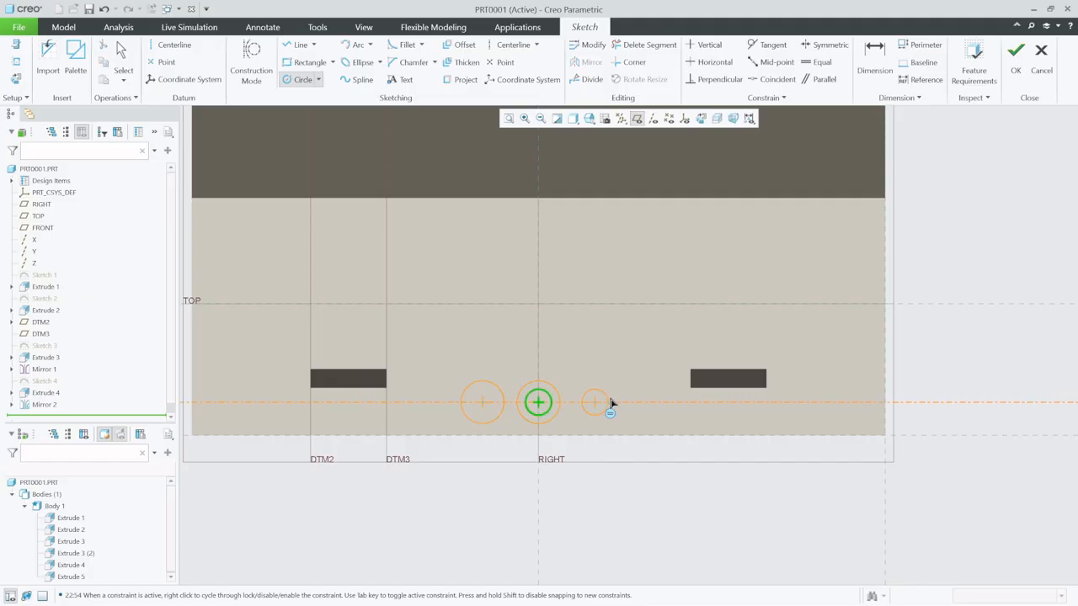
{"action": "left_click", "coordinate": [614, 401]}
{"action": "left_click", "coordinate": [595, 402]}
{"action": "left_click", "coordinate": [603, 401]}
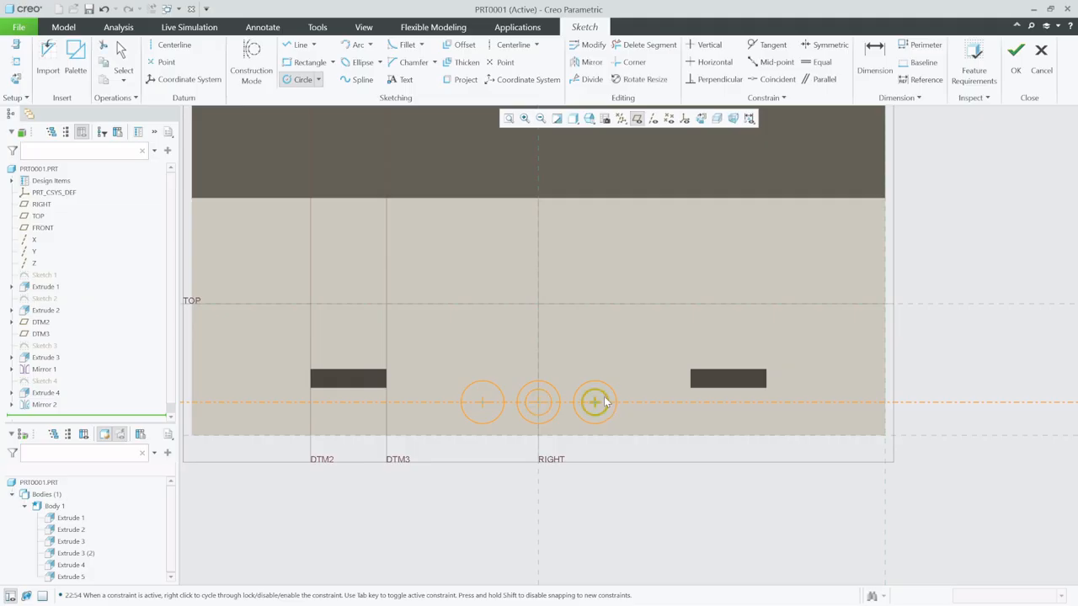
{"action": "left_click", "coordinate": [537, 402]}
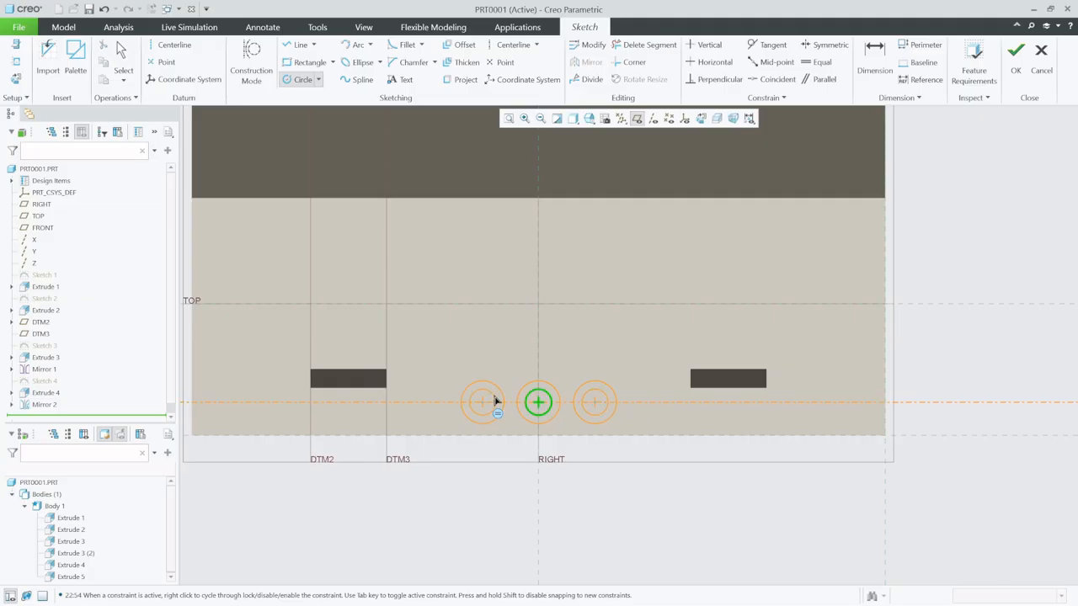
{"action": "left_click", "coordinate": [495, 401]}
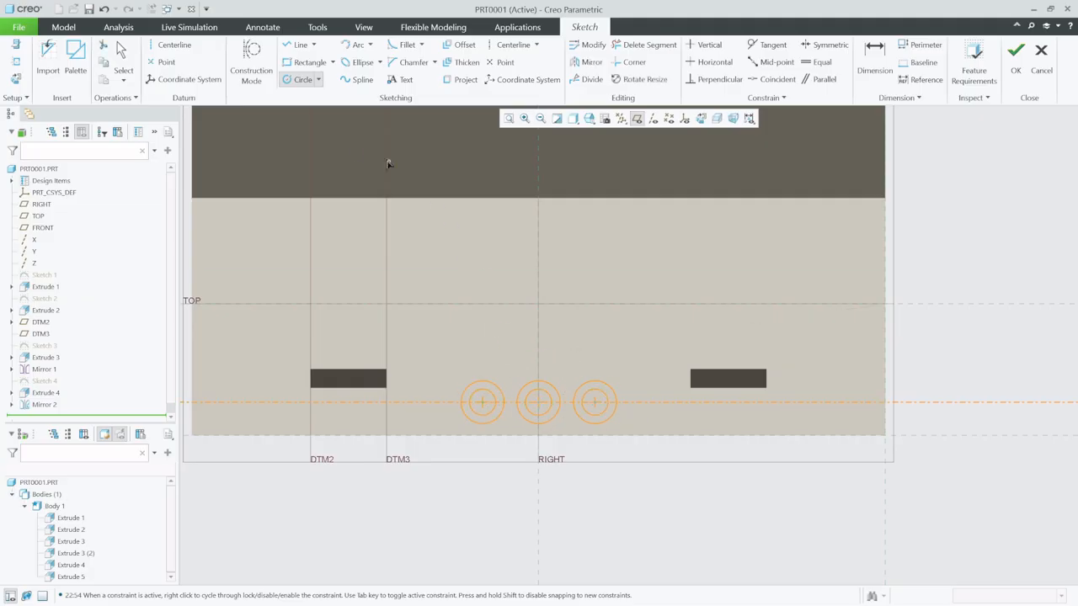
{"action": "left_click", "coordinate": [123, 61]}
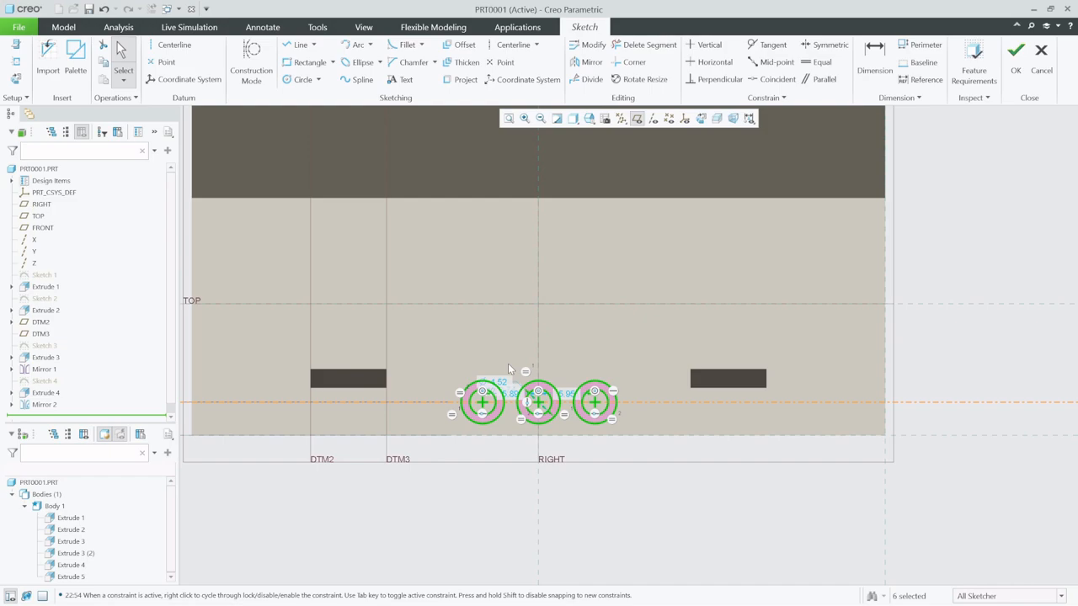
- Set the inner circle diameter to 1.5 and the outer circle diameter to 5 for the three concentric pairs
{"action": "left_click", "coordinate": [874, 59]}
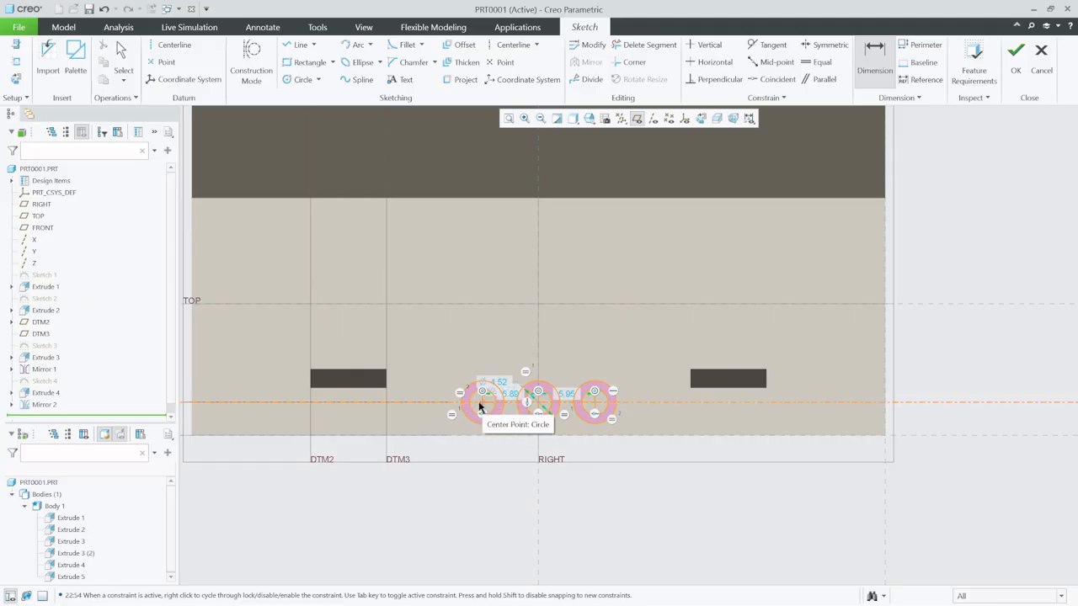
{"action": "scroll", "coordinate": [556, 441], "scroll_direction": "up", "scroll_amount": 3}
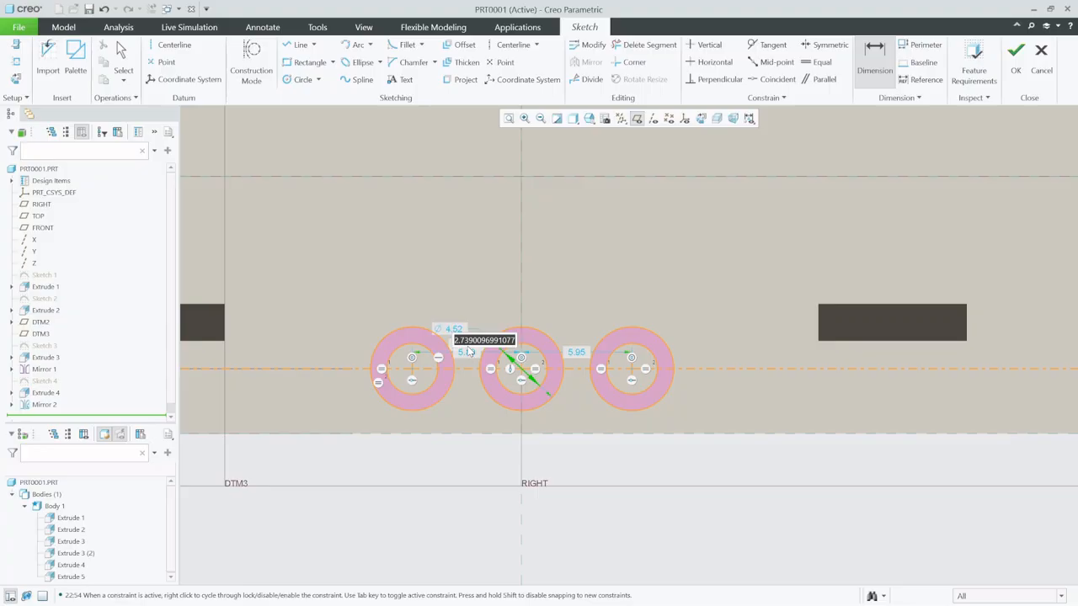
{"action": "double_click", "coordinate": [467, 351]}
{"action": "type", "text": "1"}
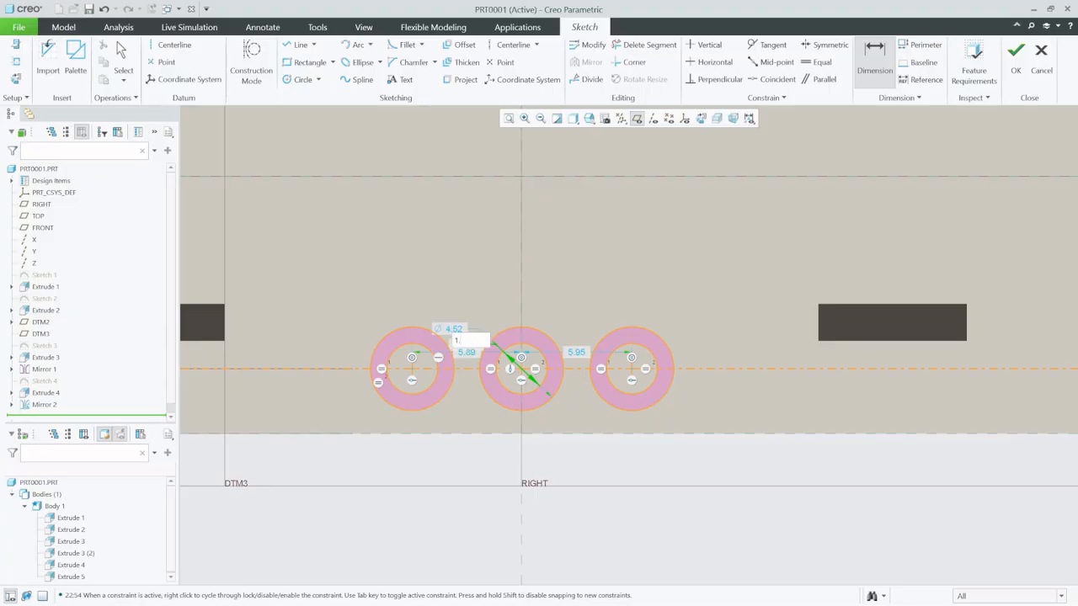
{"action": "type", "text": ".5"}
{"action": "key", "text": "Return"}
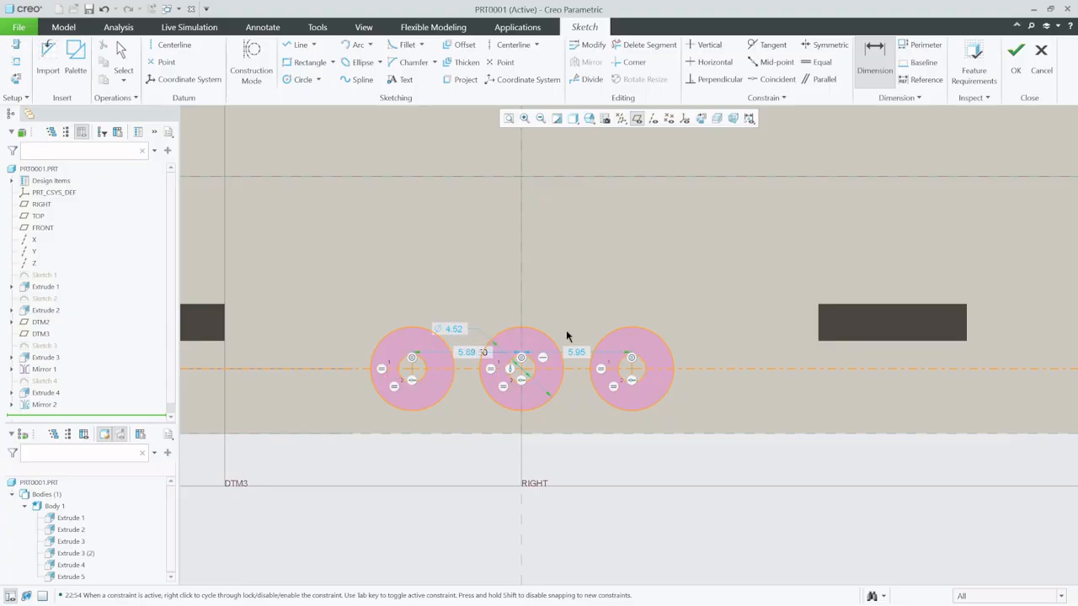
{"action": "double_click", "coordinate": [459, 328]}
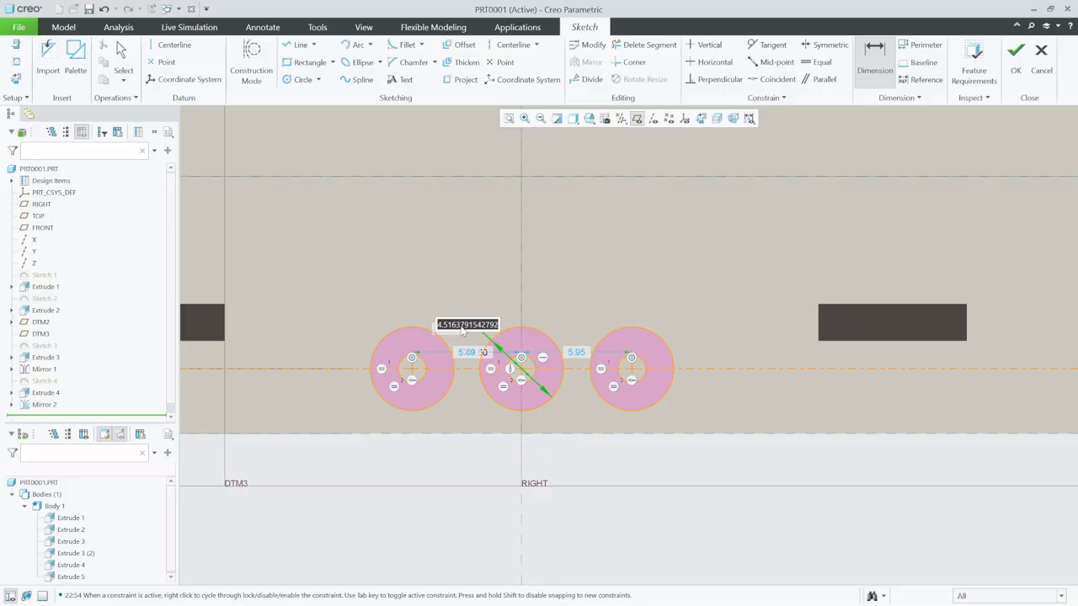
{"action": "type", "text": "6"}
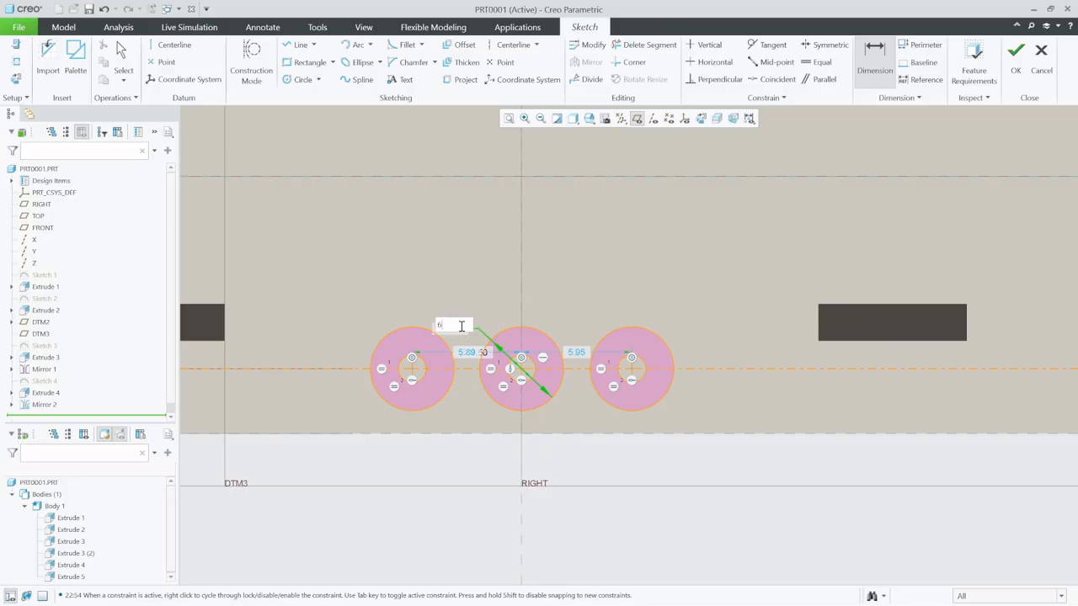
{"action": "key", "text": "Return"}
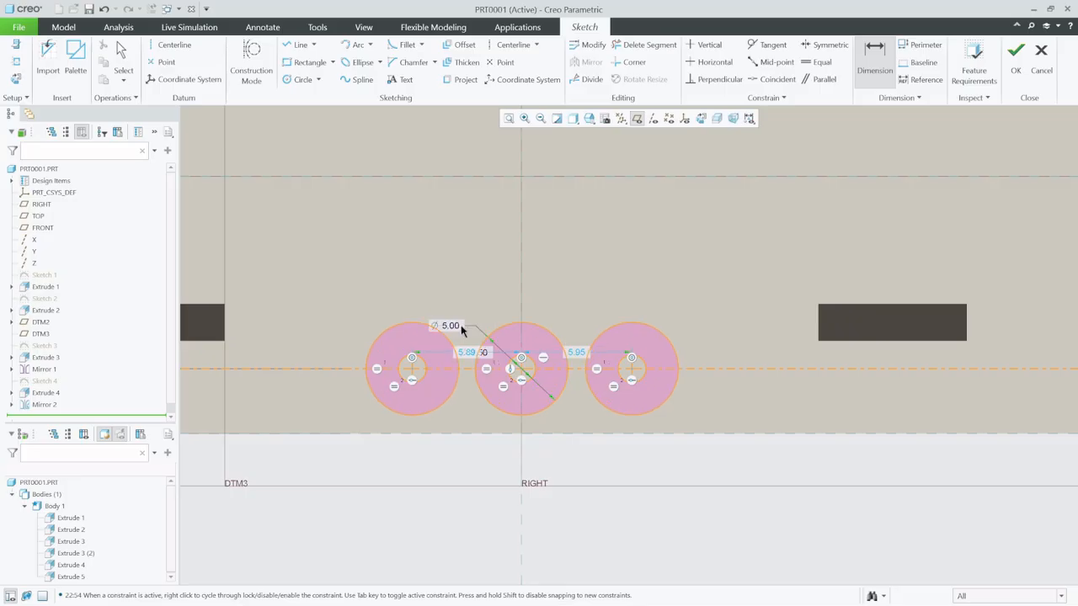
- Set the center distance from the middle concentric pair to each side pair to 5
{"action": "double_click", "coordinate": [467, 354]}
{"action": "type", "text": "5"}
{"action": "key", "text": "Return"}
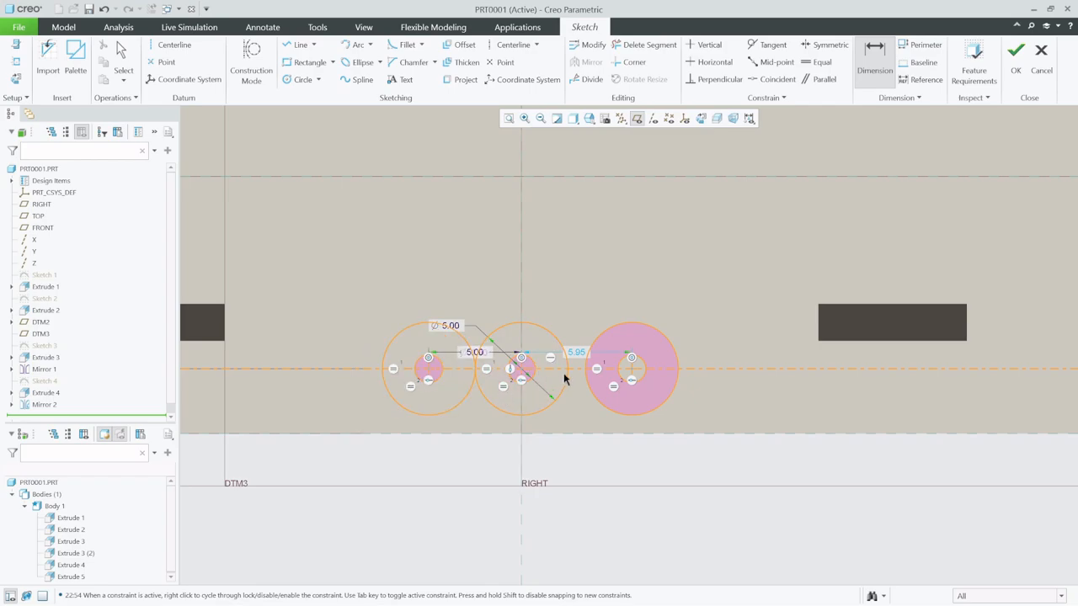
{"action": "double_click", "coordinate": [577, 356]}
{"action": "type", "text": "5"}
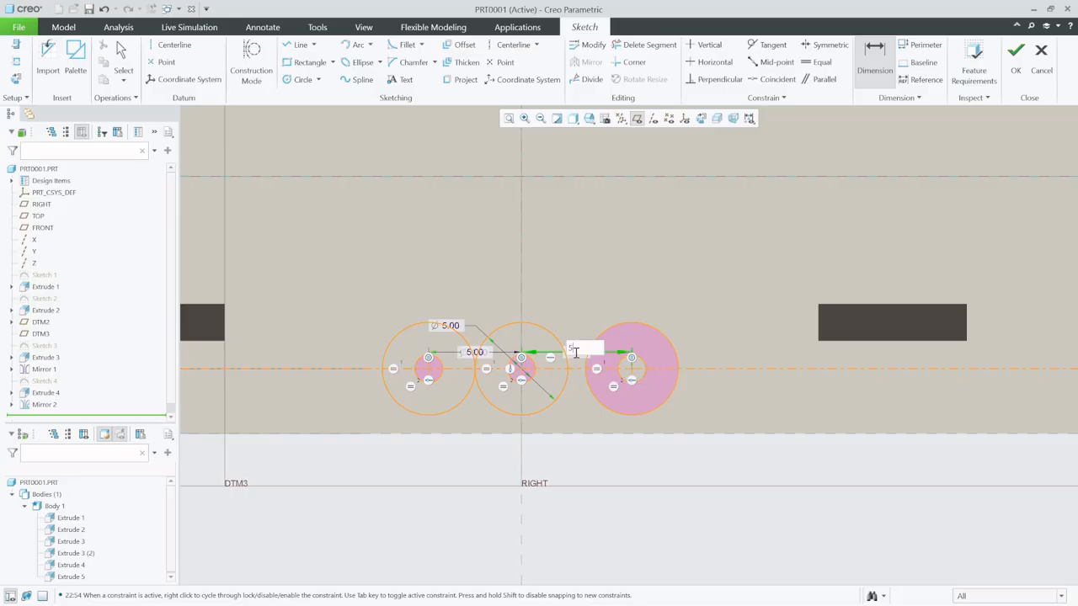
{"action": "key", "text": "Return"}
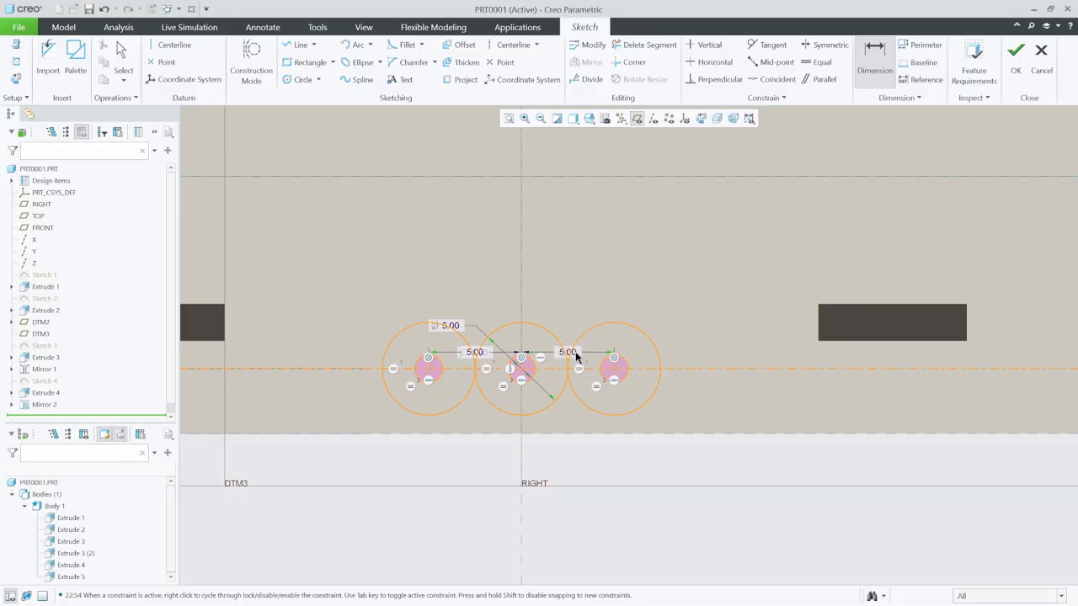
- Sketch a rectangle about 5.4 high around all three circle pairs, symmetric about the horizontal centerline, and set its width to 16
{"action": "left_click", "coordinate": [289, 64]}
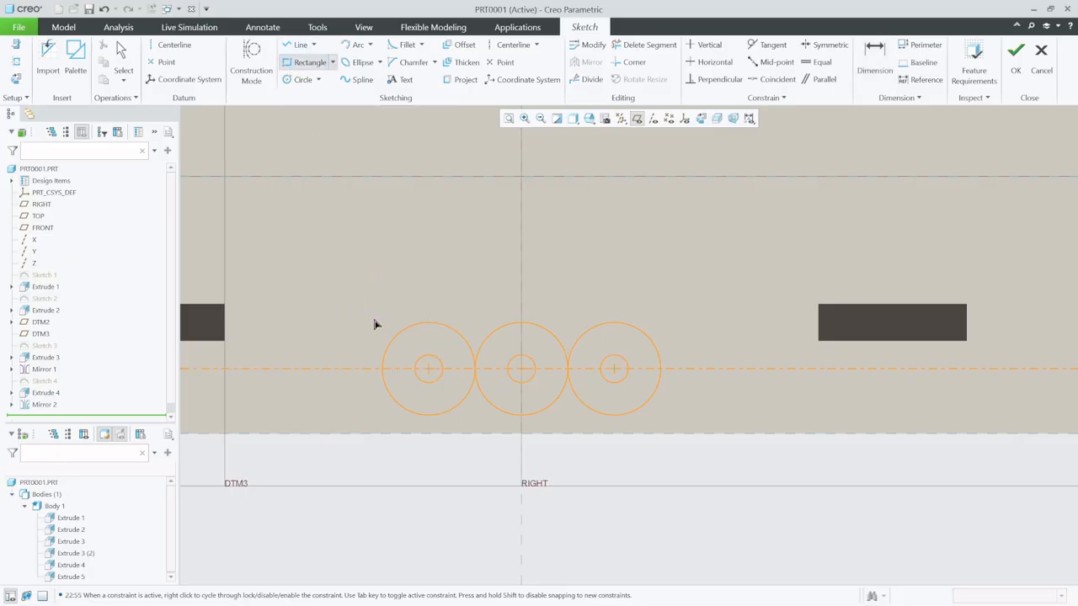
{"action": "left_click", "coordinate": [373, 319]}
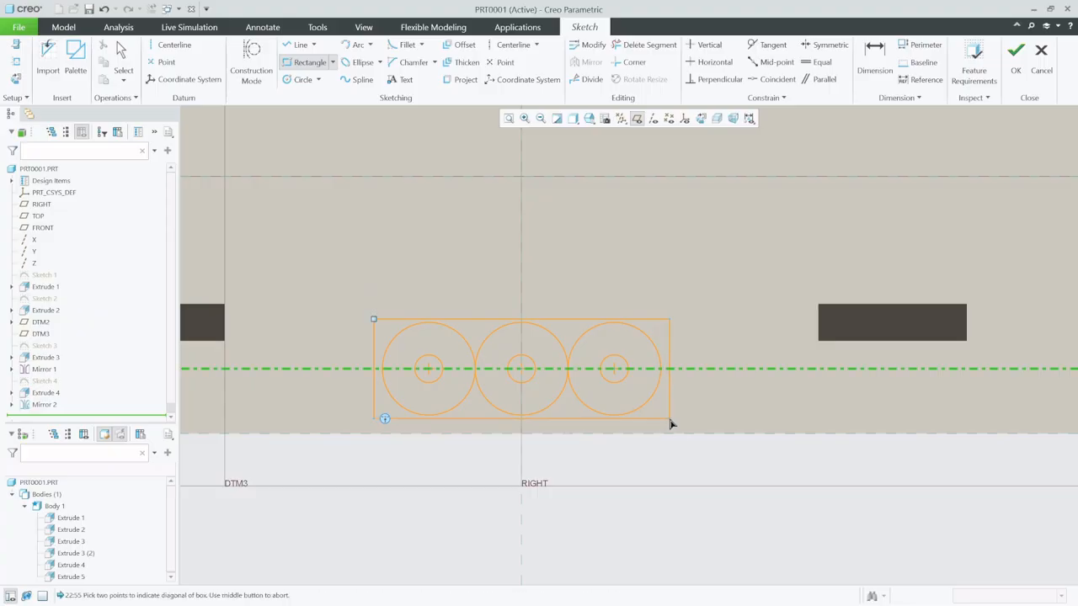
{"action": "left_click", "coordinate": [670, 422]}
{"action": "left_click", "coordinate": [120, 55]}
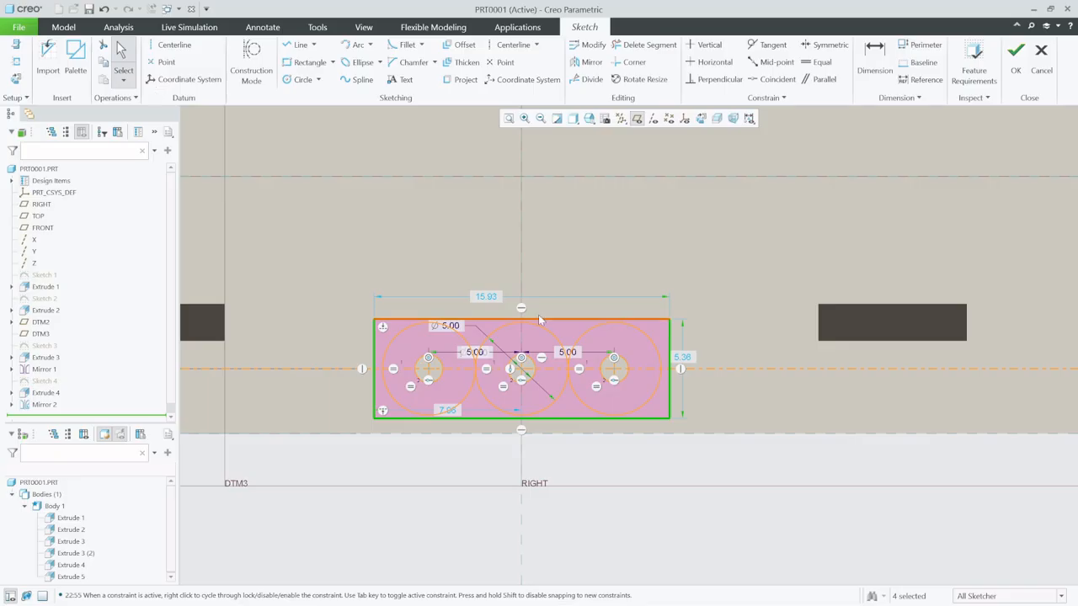
{"action": "left_click", "coordinate": [494, 294]}
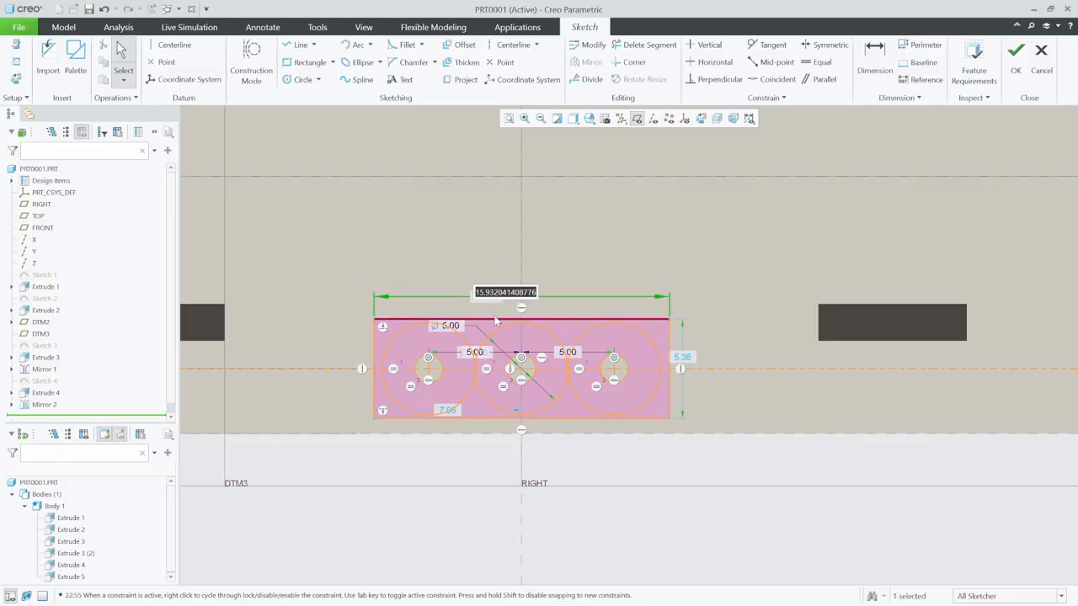
{"action": "type", "text": "1"}
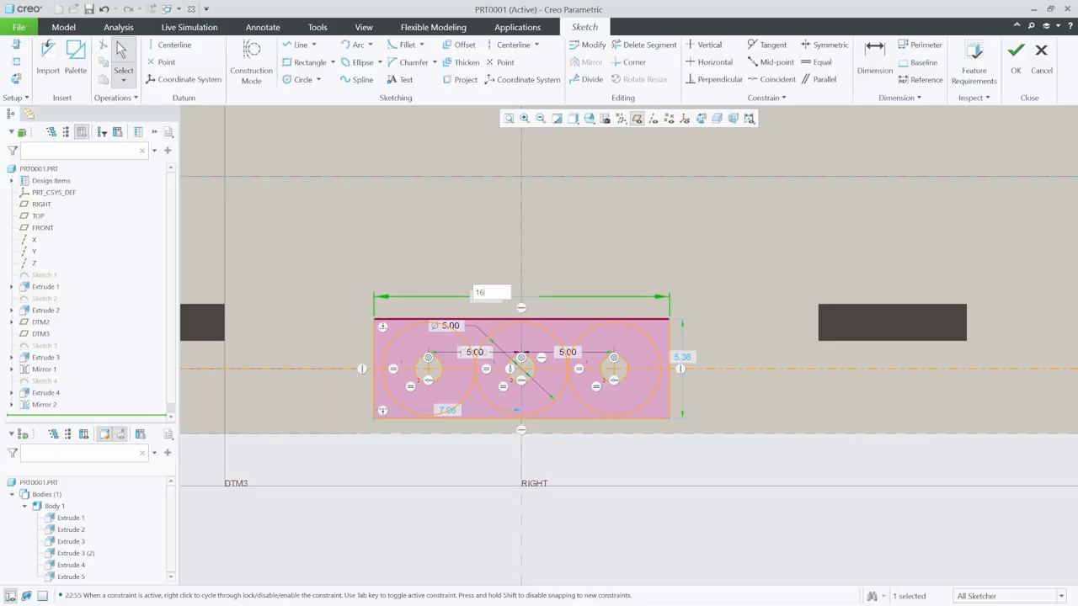
{"action": "type", "text": "6"}
{"action": "key", "text": "Return"}
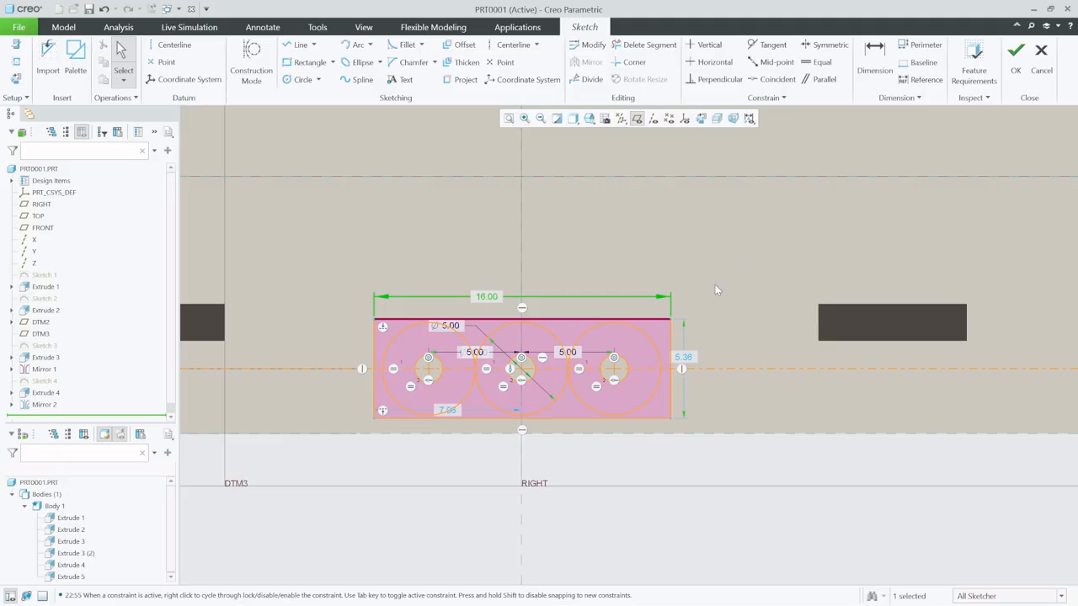
- Set the center distance from the middle circle pair to each side pair to 5.1
{"action": "double_click", "coordinate": [566, 352]}
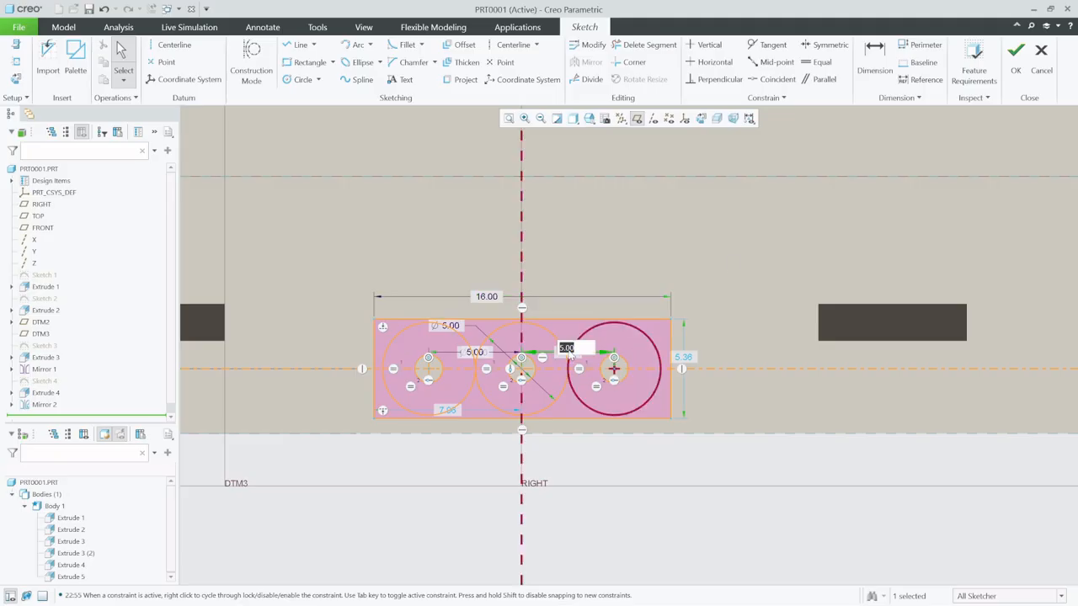
{"action": "type", "text": "1"}
{"action": "key", "text": "Return"}
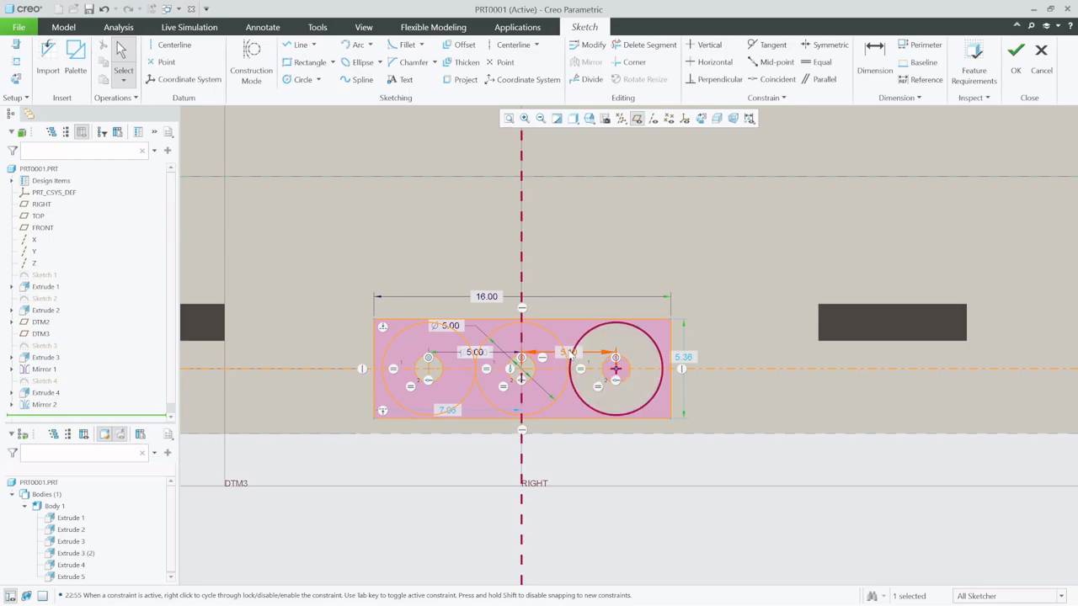
{"action": "double_click", "coordinate": [475, 353]}
{"action": "type", "text": "5.1"}
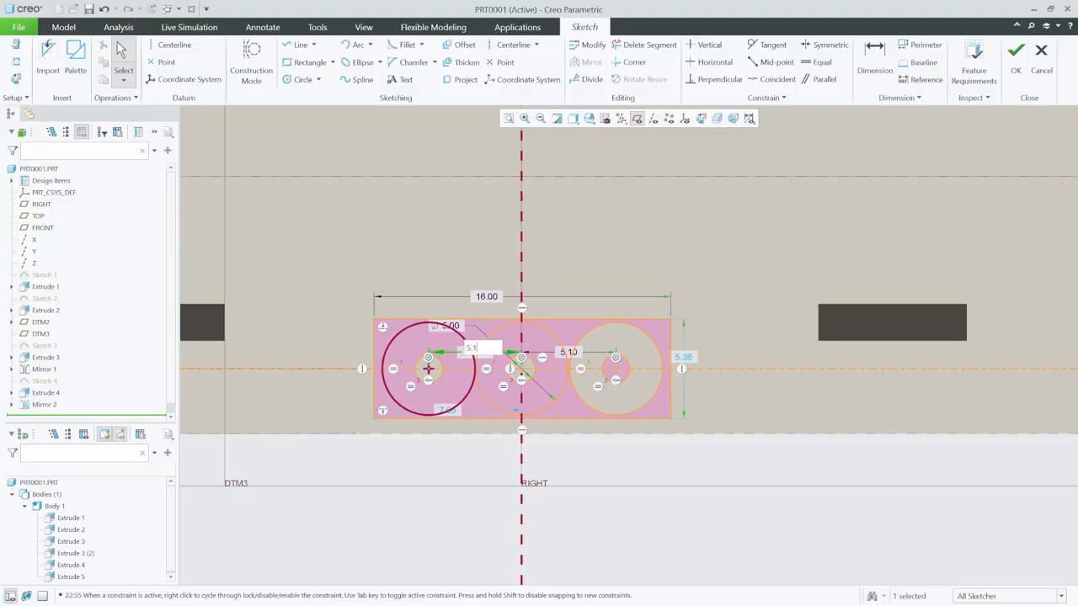
{"action": "key", "text": "Return"}
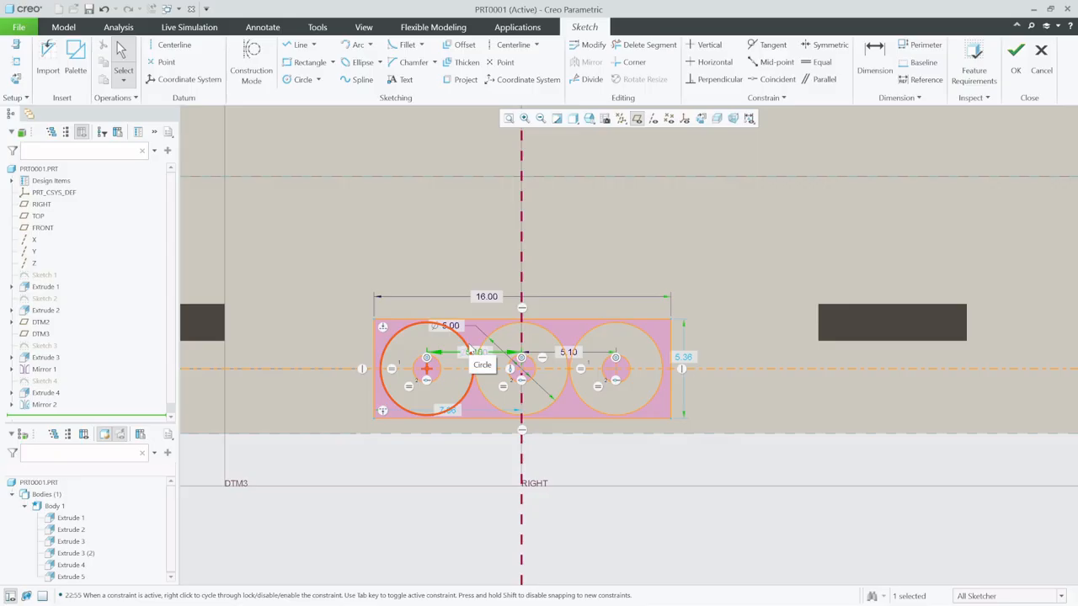
- Finish the sketch and extrude it 11 into the rear of the body as a material-removing cut
{"action": "left_click", "coordinate": [1015, 53]}
{"action": "middle_click_drag", "start_coordinate": [582, 245], "coordinate": [611, 269]}
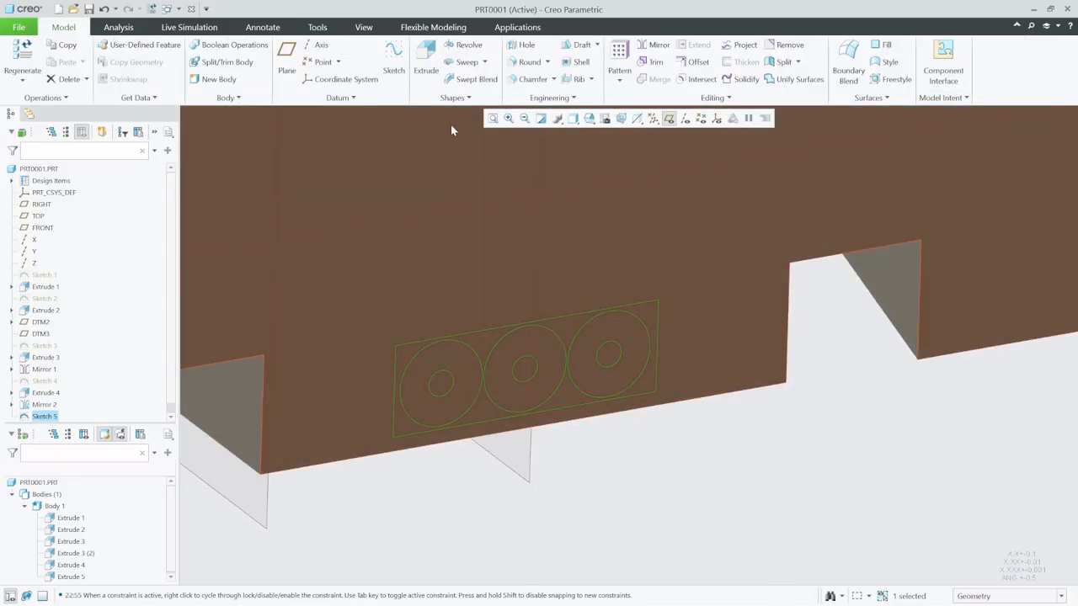
{"action": "left_click", "coordinate": [426, 63]}
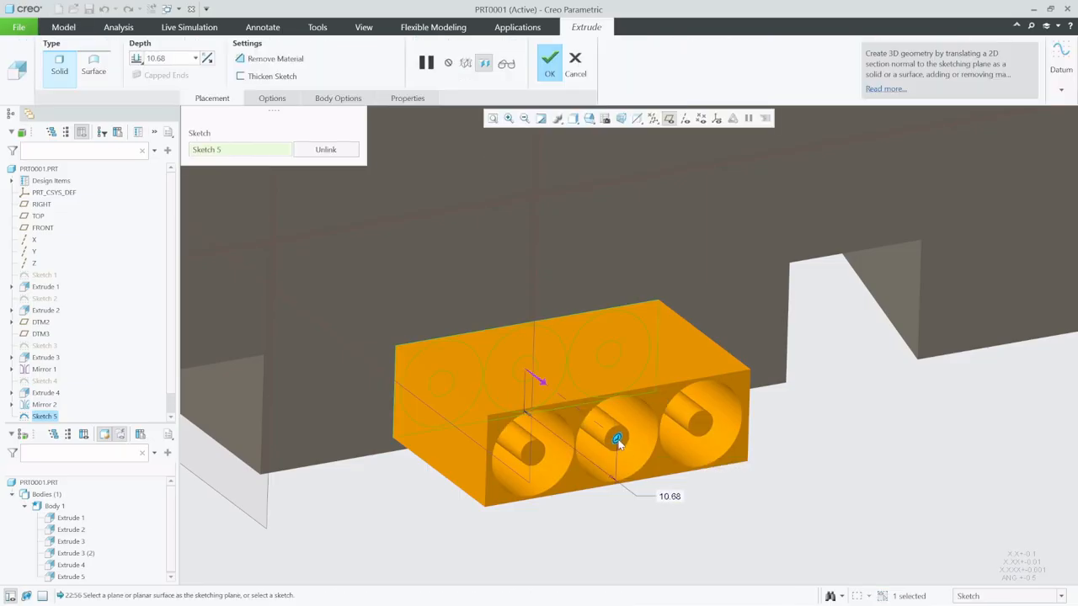
{"action": "left_click_drag", "start_coordinate": [617, 440], "coordinate": [408, 336]}
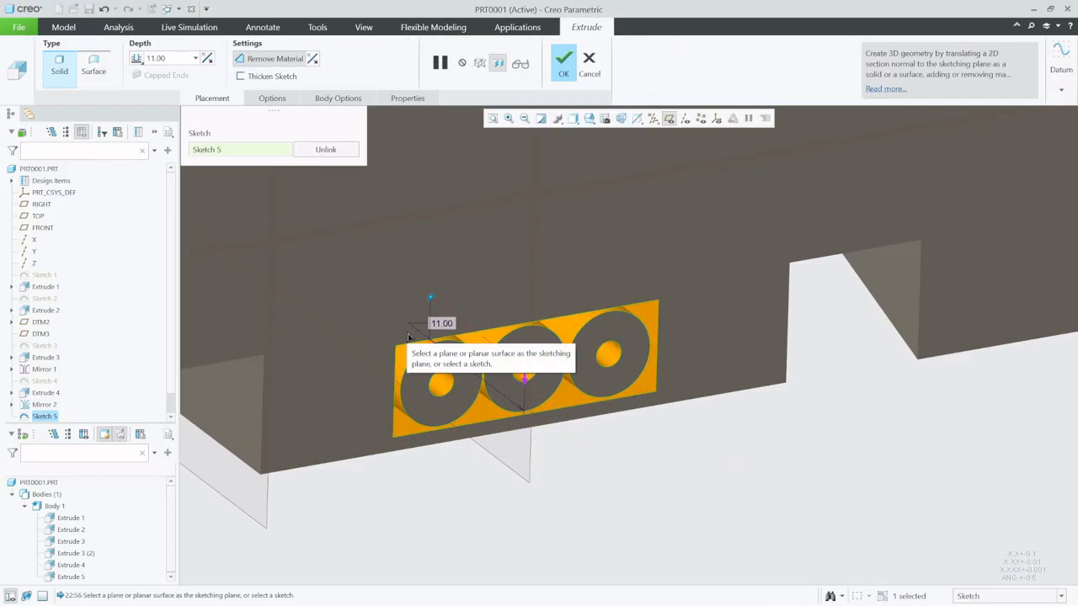
{"action": "mouse_move", "coordinate": [331, 427]}
{"action": "middle_mouse_down"}
{"action": "mouse_move", "coordinate": [369, 390]}
{"action": "mouse_move", "coordinate": [368, 373]}
{"action": "mouse_move", "coordinate": [368, 392]}
{"action": "mouse_move", "coordinate": [391, 404]}
{"action": "middle_mouse_up"}
{"action": "middle_click", "coordinate": [391, 500]}
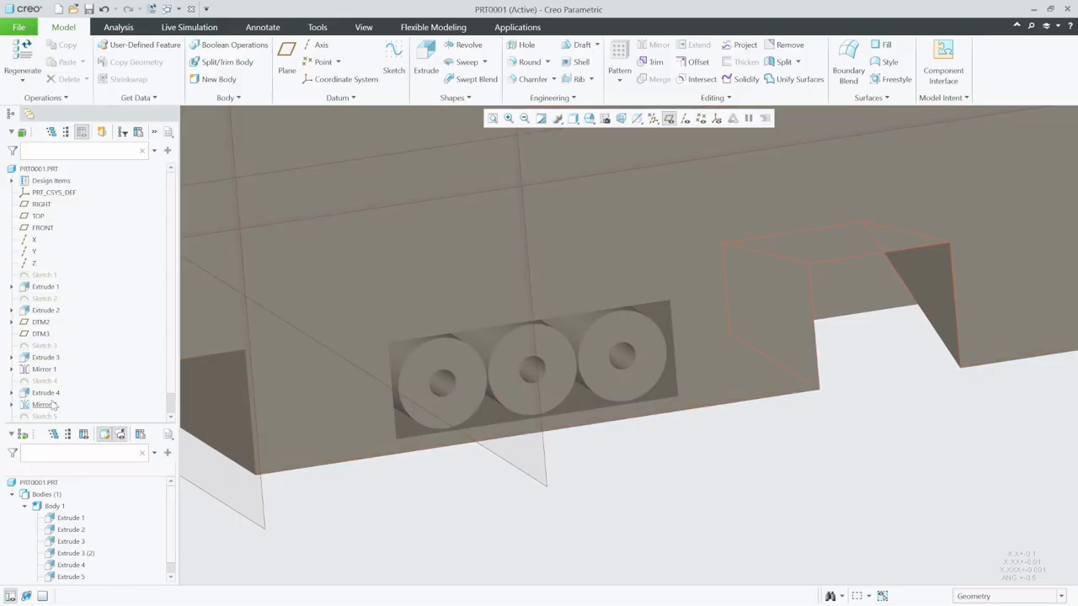
- Edit Sketch 5 to set the inner circle diameter to 3, and finish the sketch so the cut regenerates
{"action": "left_click", "coordinate": [49, 381]}
{"action": "left_click", "coordinate": [44, 415]}
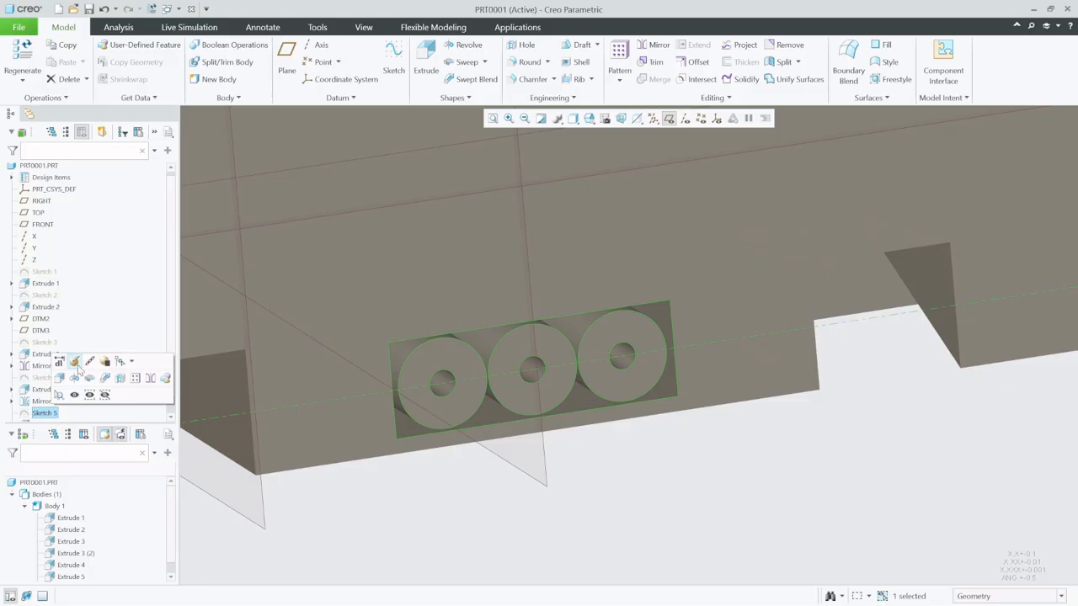
{"action": "left_click", "coordinate": [75, 362]}
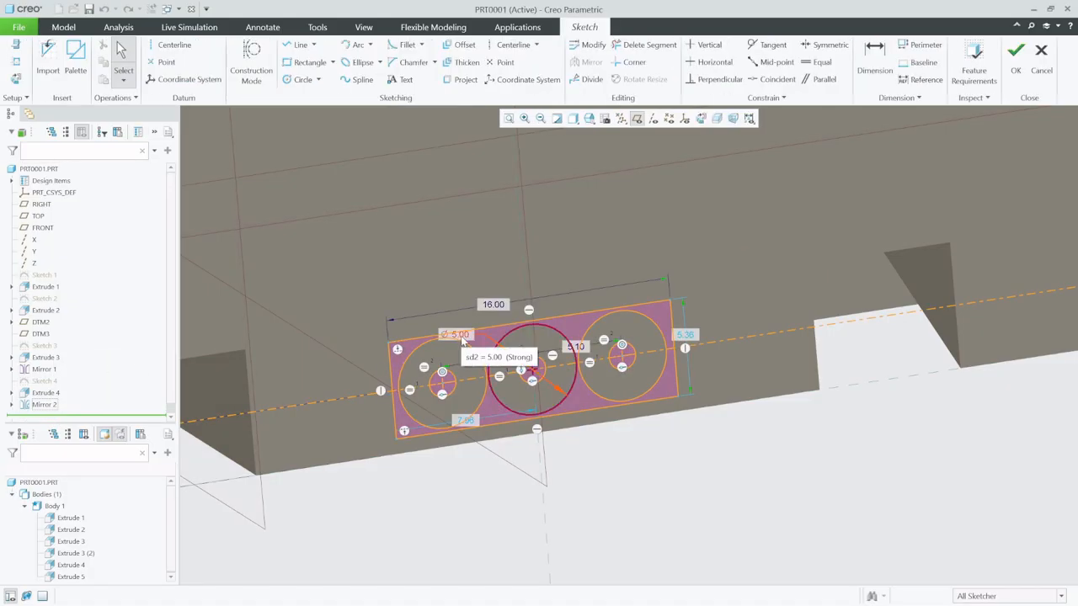
{"action": "scroll", "coordinate": [543, 336], "scroll_direction": "up", "scroll_amount": 4}
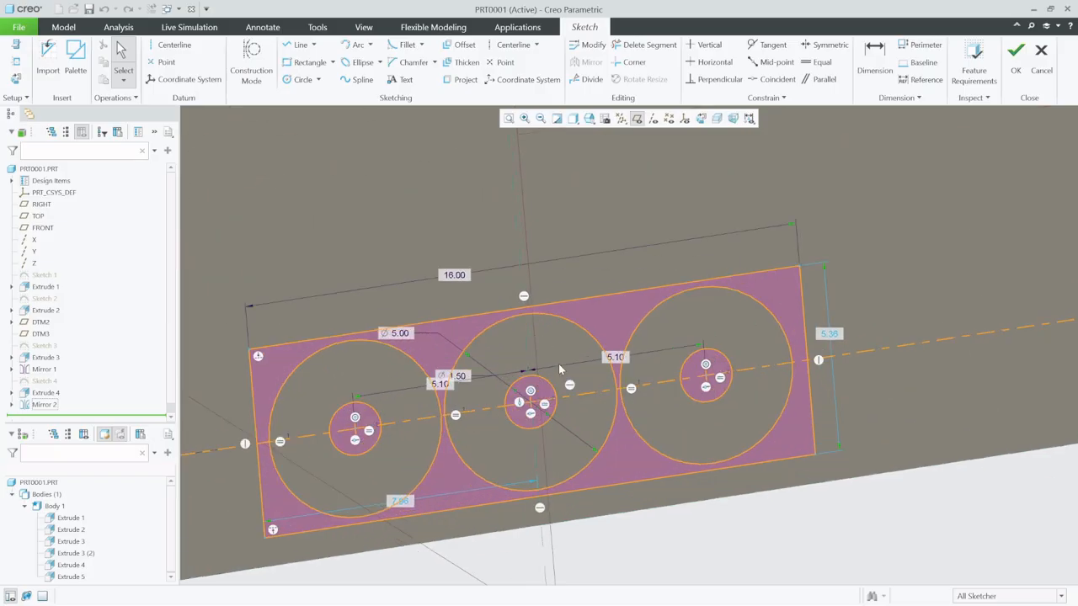
{"action": "scroll", "coordinate": [558, 364], "scroll_direction": "up", "scroll_amount": 1}
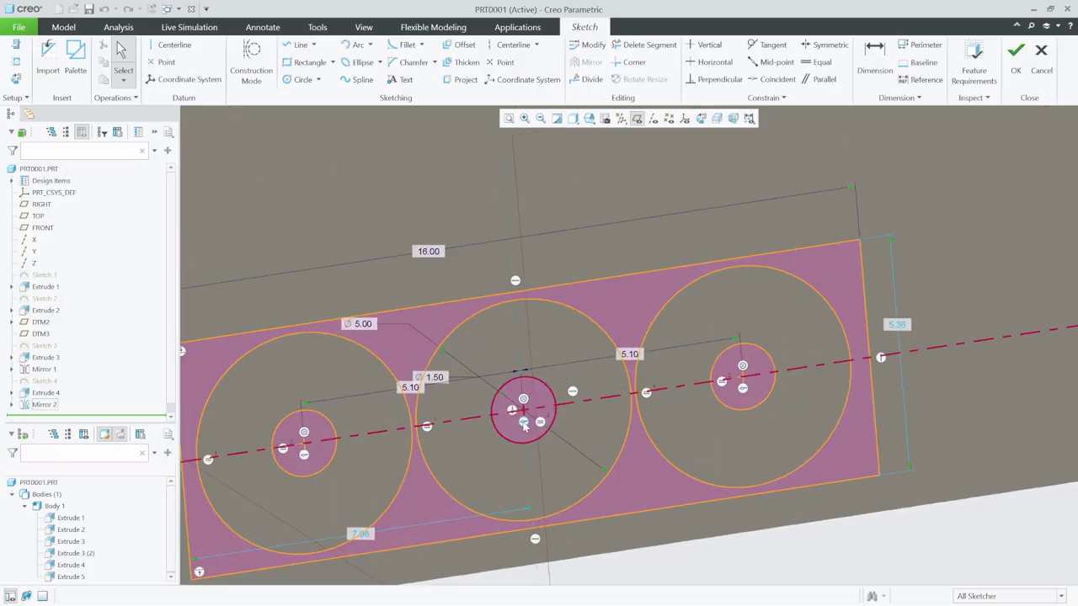
{"action": "double_click", "coordinate": [434, 377]}
{"action": "type", "text": "3"}
{"action": "key", "text": "Return"}
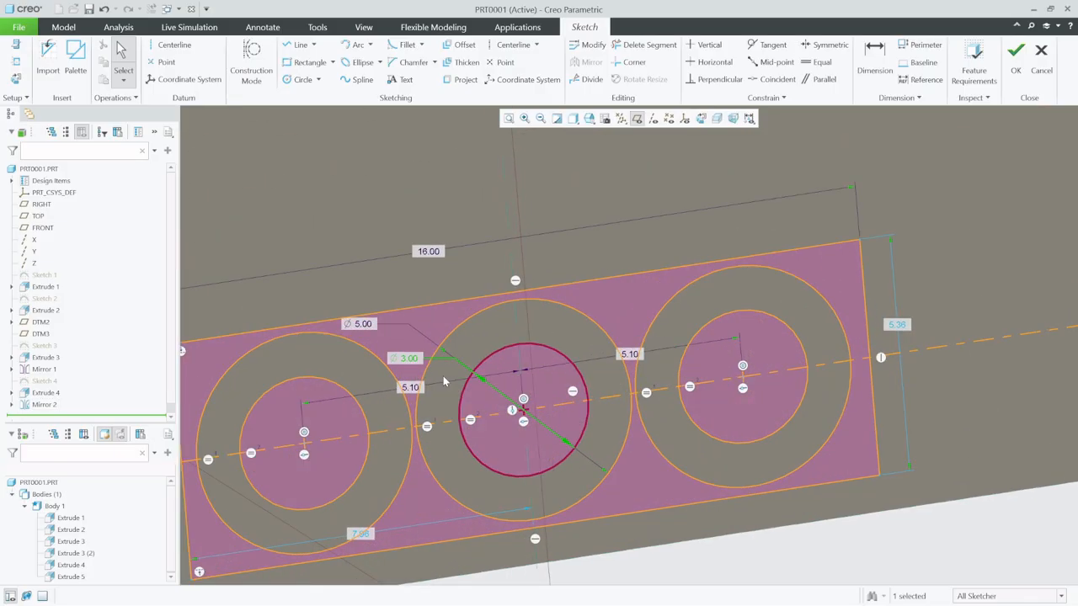
{"action": "left_click", "coordinate": [1015, 57]}
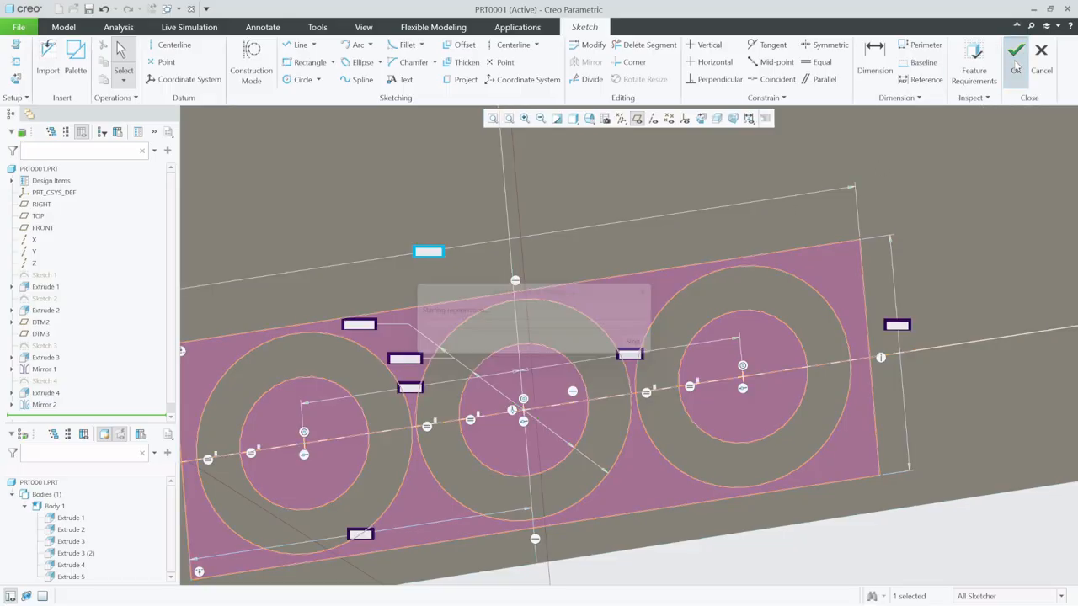
{"action": "left_click", "coordinate": [631, 523]}
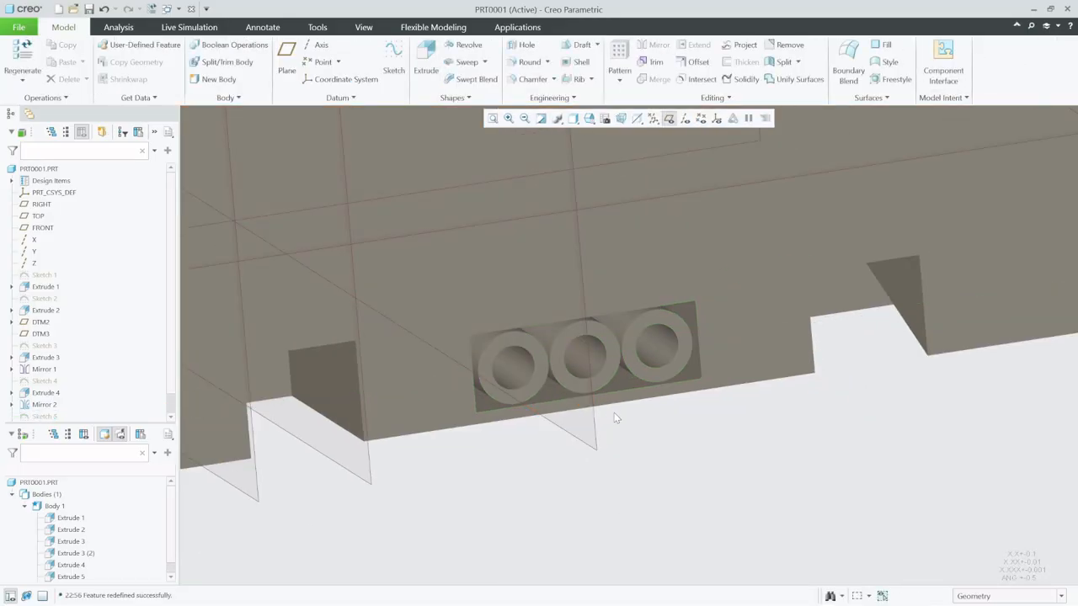
{"action": "scroll", "coordinate": [615, 414], "scroll_direction": "down", "scroll_amount": 3}
{"action": "middle_click_drag", "start_coordinate": [619, 411], "coordinate": [630, 413]}
{"action": "scroll", "coordinate": [655, 511], "scroll_direction": "up", "scroll_amount": 5}
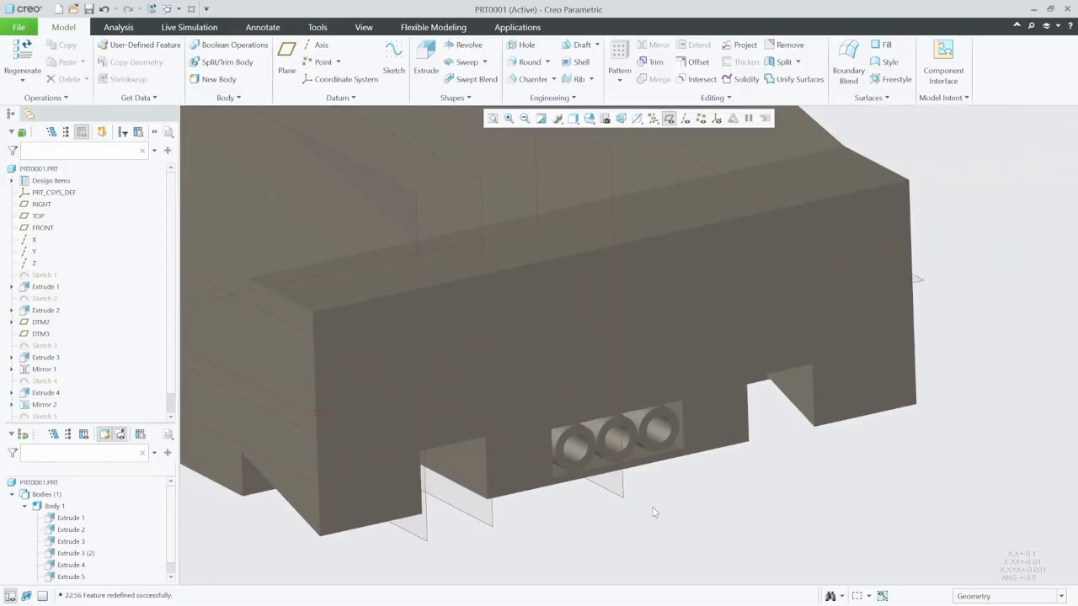
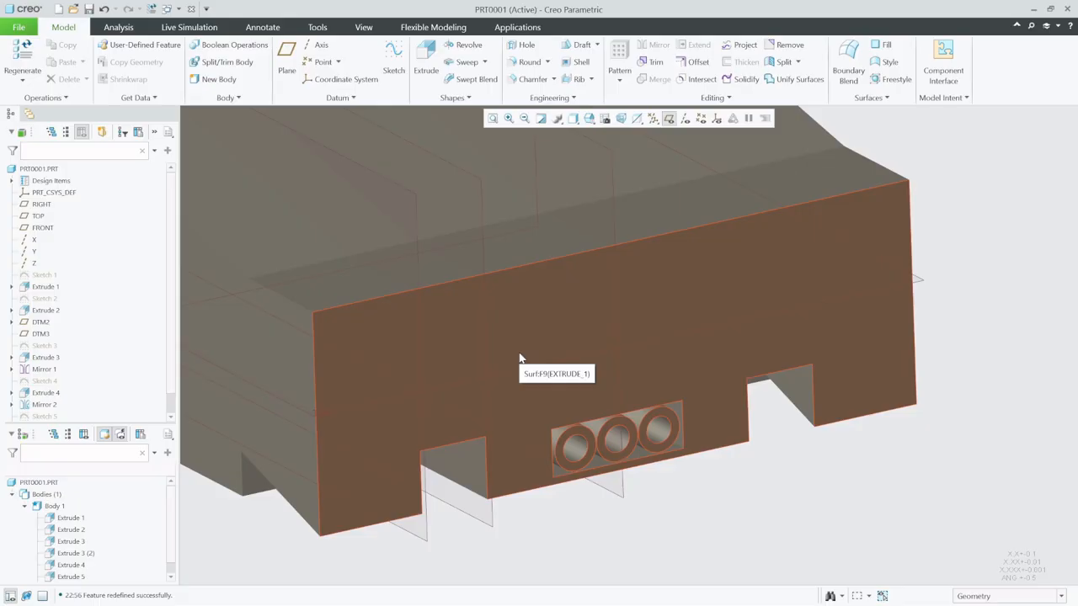
- Start a sketch on the body's rear face and add the top edges of both rear recesses as sketch references
{"action": "left_click", "coordinate": [393, 66]}
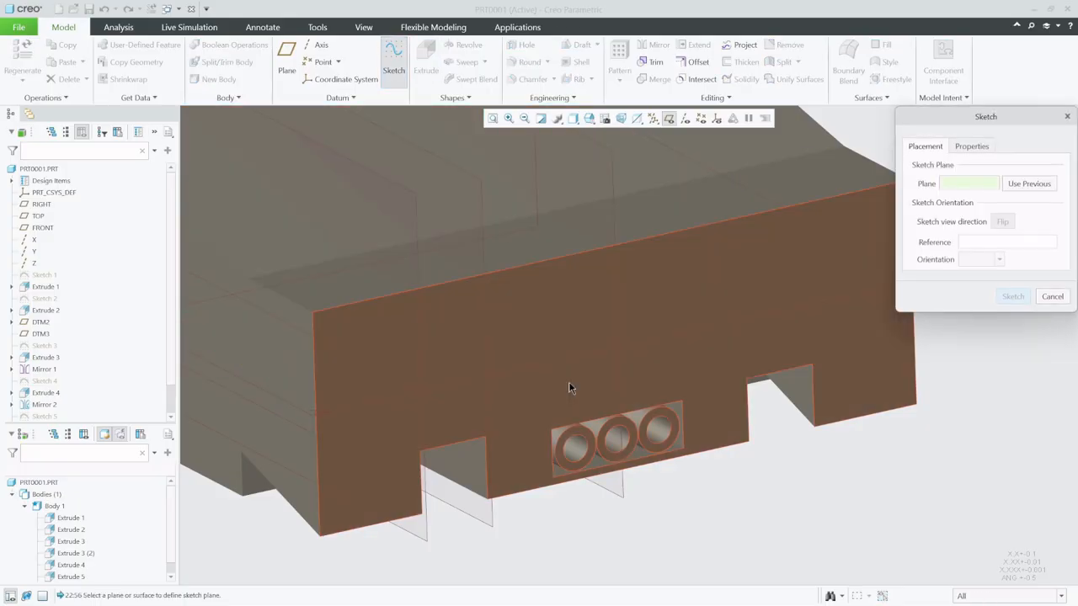
{"action": "left_click", "coordinate": [569, 387]}
{"action": "left_click", "coordinate": [1012, 297]}
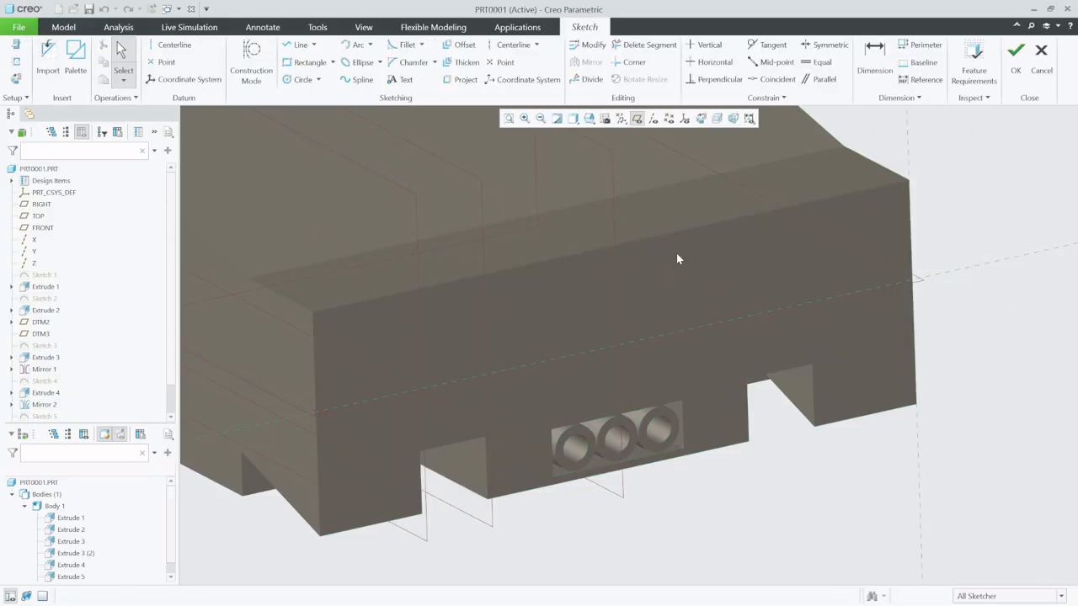
{"action": "left_click", "coordinate": [700, 118]}
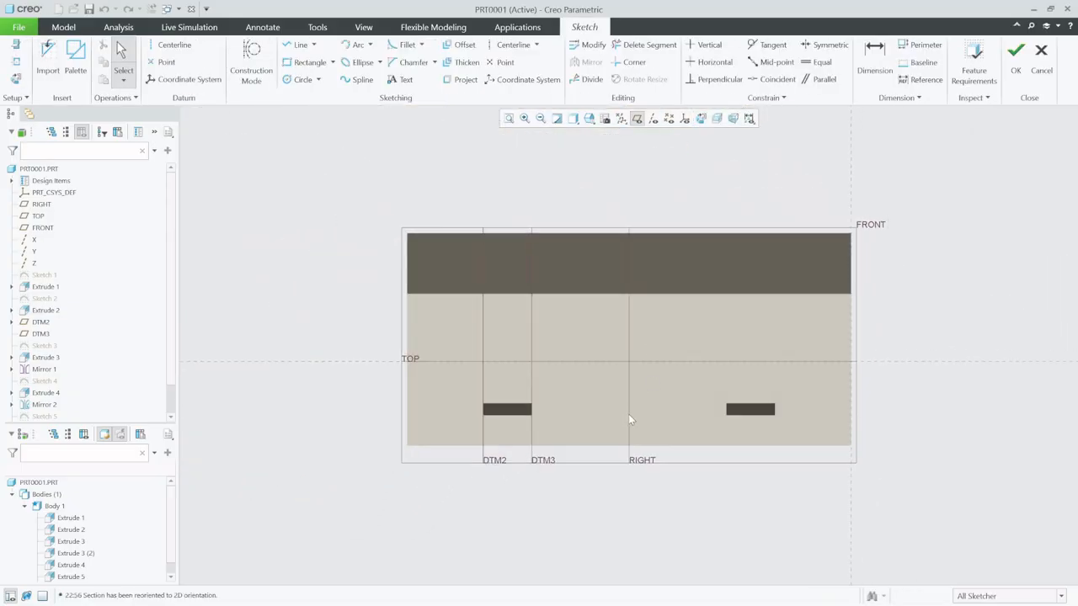
{"action": "scroll", "coordinate": [628, 419], "scroll_direction": "down", "scroll_amount": 3}
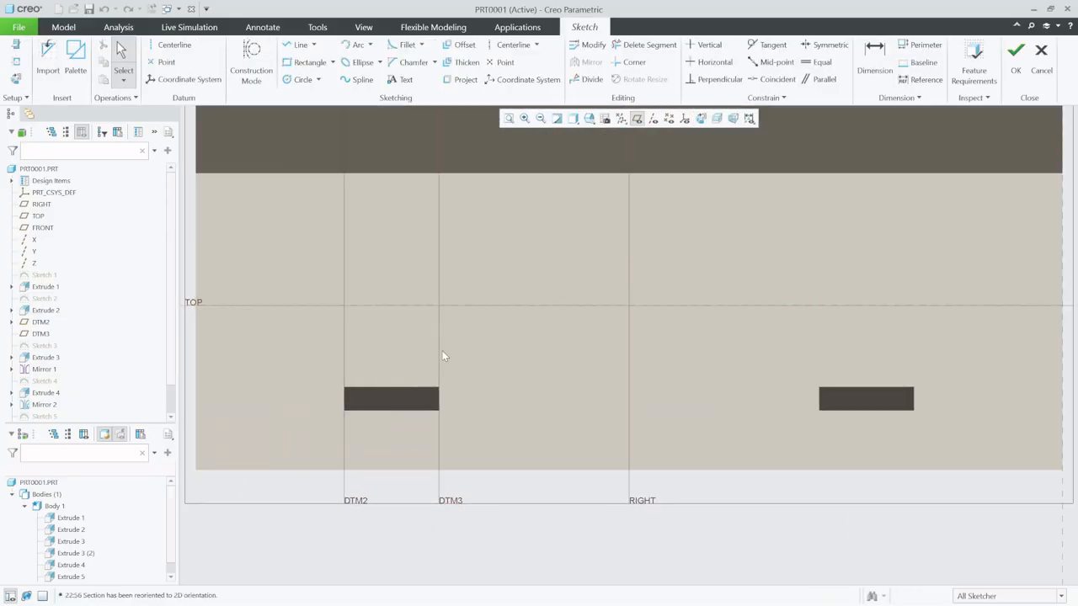
{"action": "left_click", "coordinate": [16, 77]}
{"action": "left_click", "coordinate": [404, 388]}
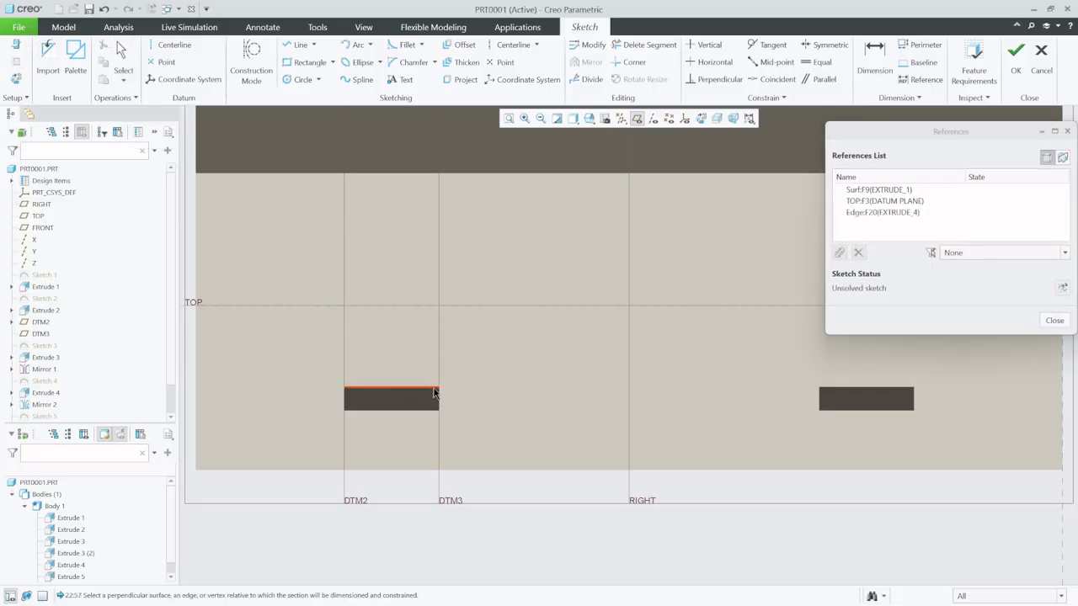
{"action": "left_click", "coordinate": [875, 388]}
{"action": "left_click", "coordinate": [1052, 325]}
- Draw a horizontal centerline along the recess top edges and a second horizontal centerline about 2.3 above it
{"action": "left_click", "coordinate": [172, 45]}
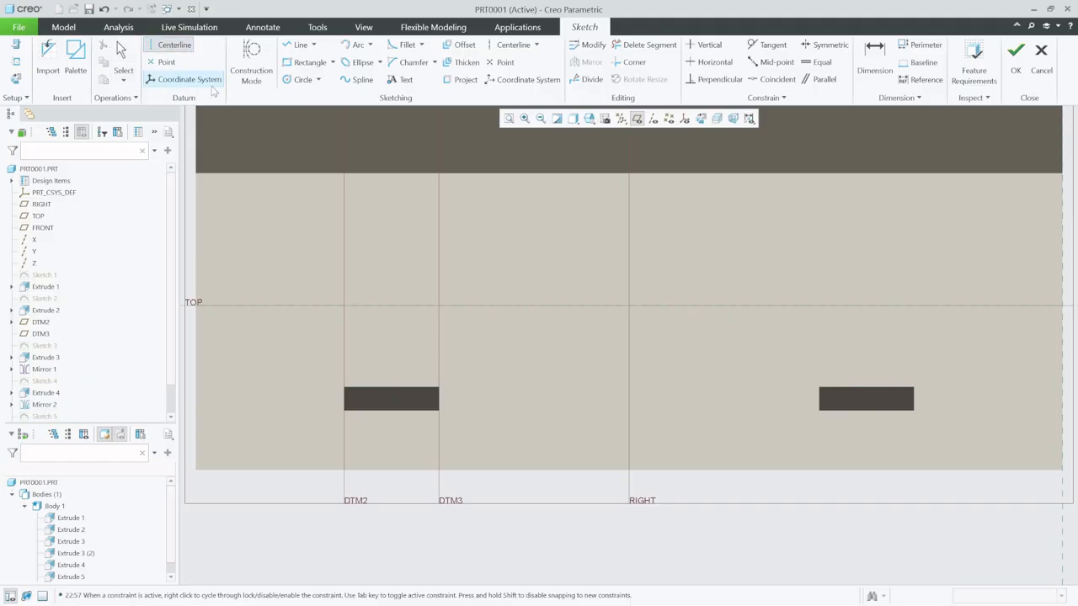
{"action": "left_click", "coordinate": [436, 392]}
{"action": "left_click", "coordinate": [740, 393]}
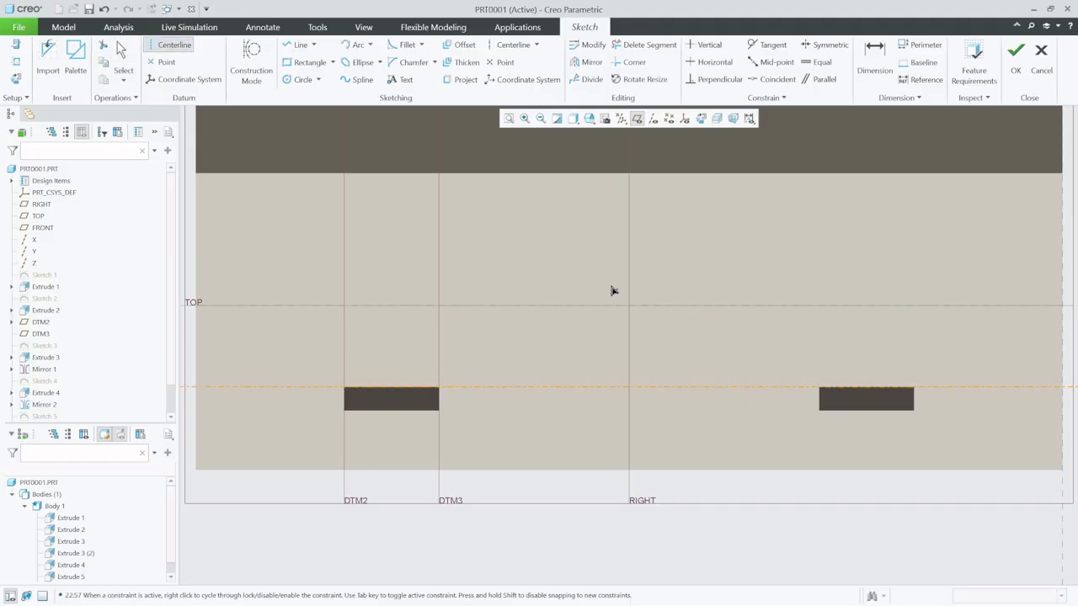
{"action": "left_click", "coordinate": [633, 360]}
{"action": "left_click", "coordinate": [721, 365]}
- Set the distance between the two horizontal centerlines to 5
{"action": "left_click", "coordinate": [880, 51]}
{"action": "left_click", "coordinate": [956, 360]}
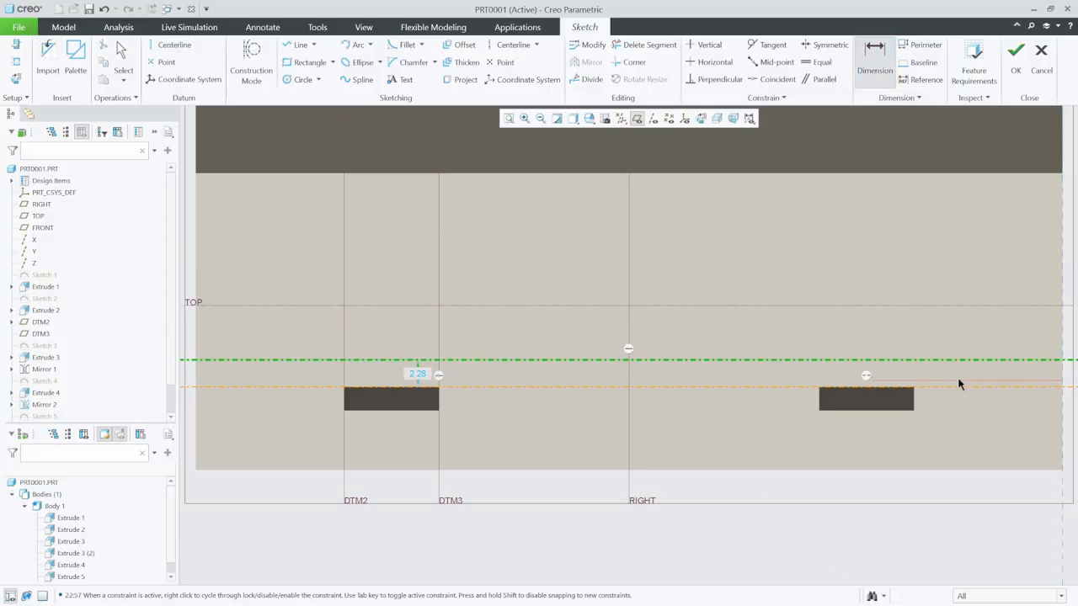
{"action": "left_click", "coordinate": [956, 387]}
{"action": "middle_click", "coordinate": [958, 377]}
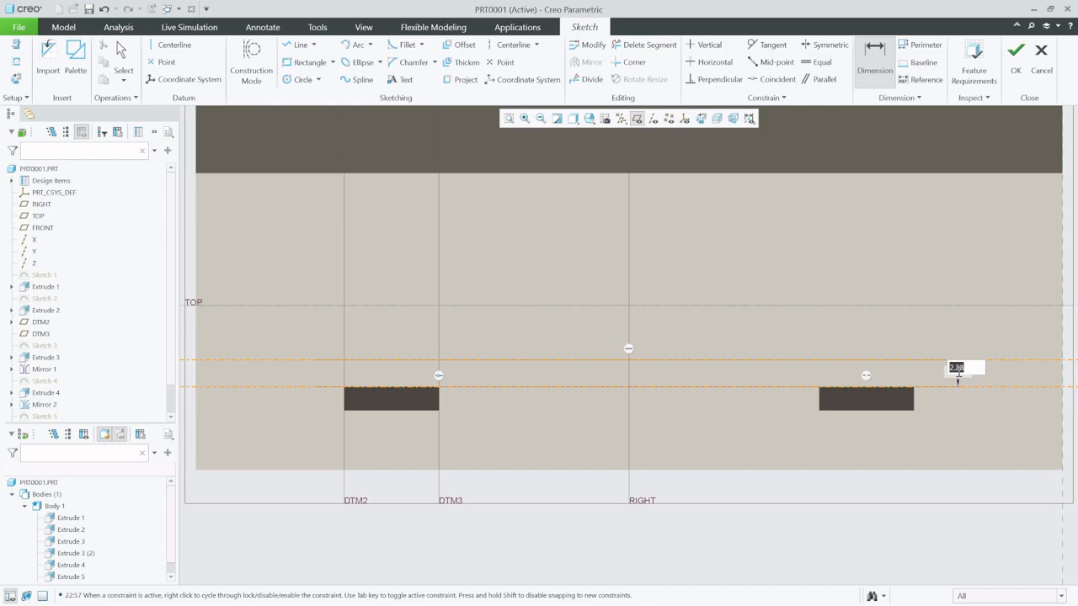
{"action": "type", "text": "5"}
{"action": "key", "text": "Return"}
- Draw two vertical centerlines about 70.4 apart, one just inside each side edge of the rear face
{"action": "scroll", "coordinate": [730, 478], "scroll_direction": "up", "scroll_amount": 2}
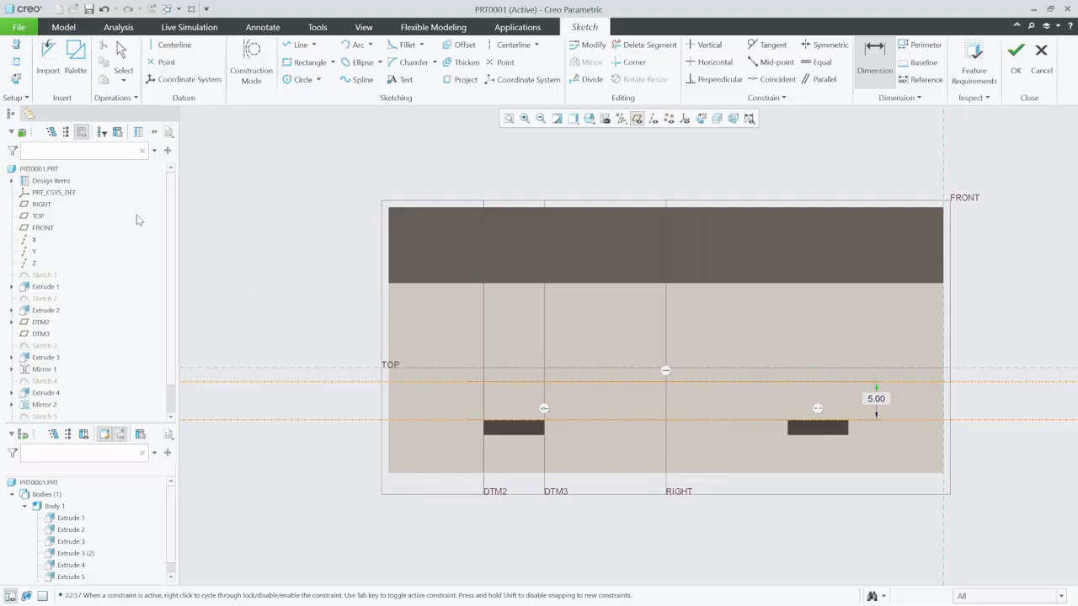
{"action": "left_click", "coordinate": [164, 46]}
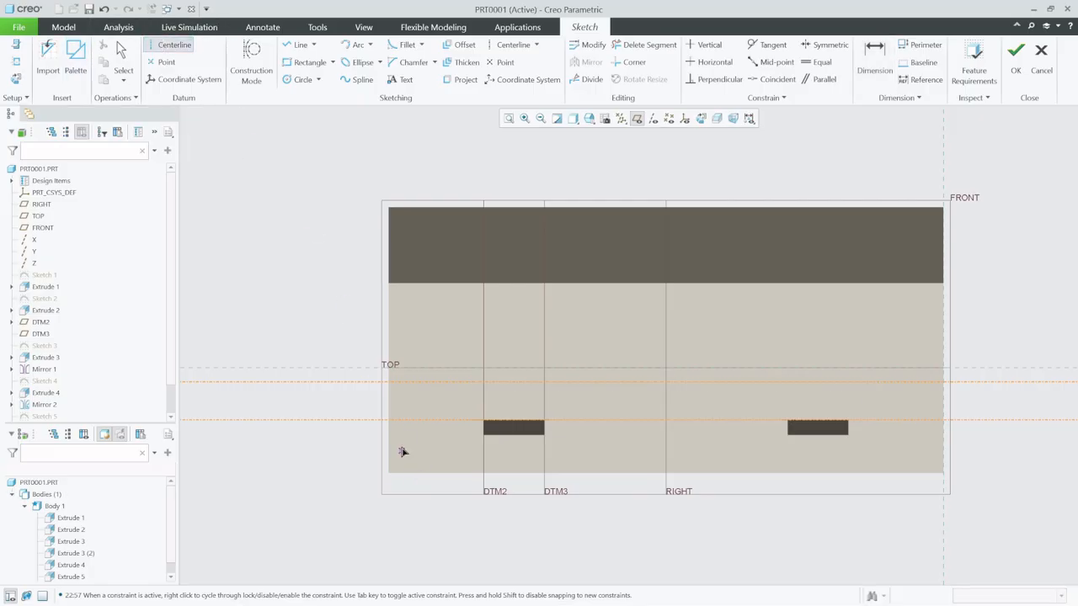
{"action": "left_click", "coordinate": [397, 383]}
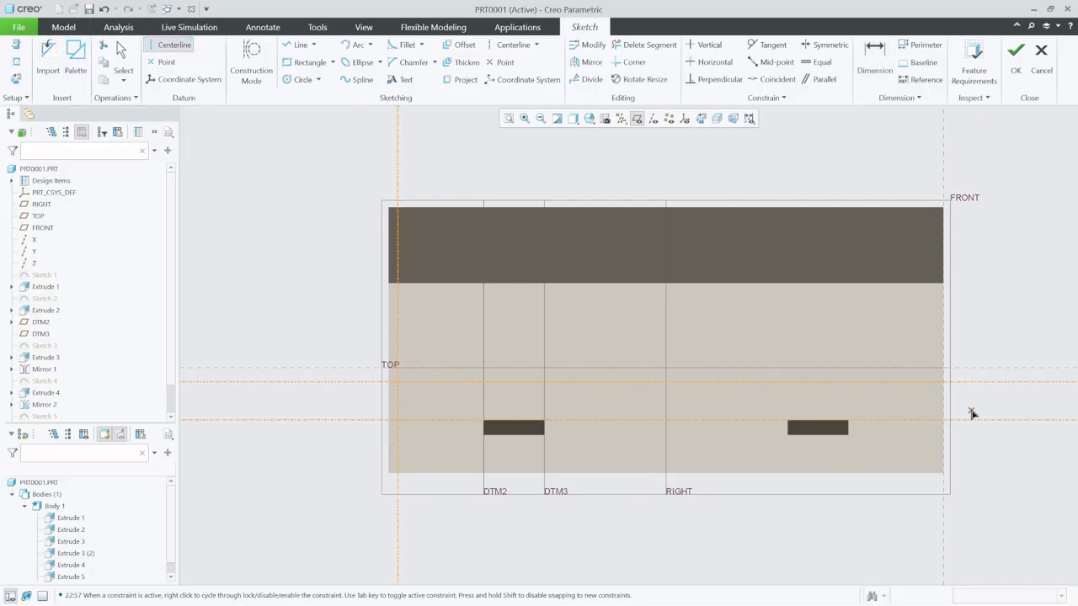
{"action": "left_click", "coordinate": [933, 382]}
{"action": "left_click", "coordinate": [931, 314]}
{"action": "left_click", "coordinate": [122, 64]}
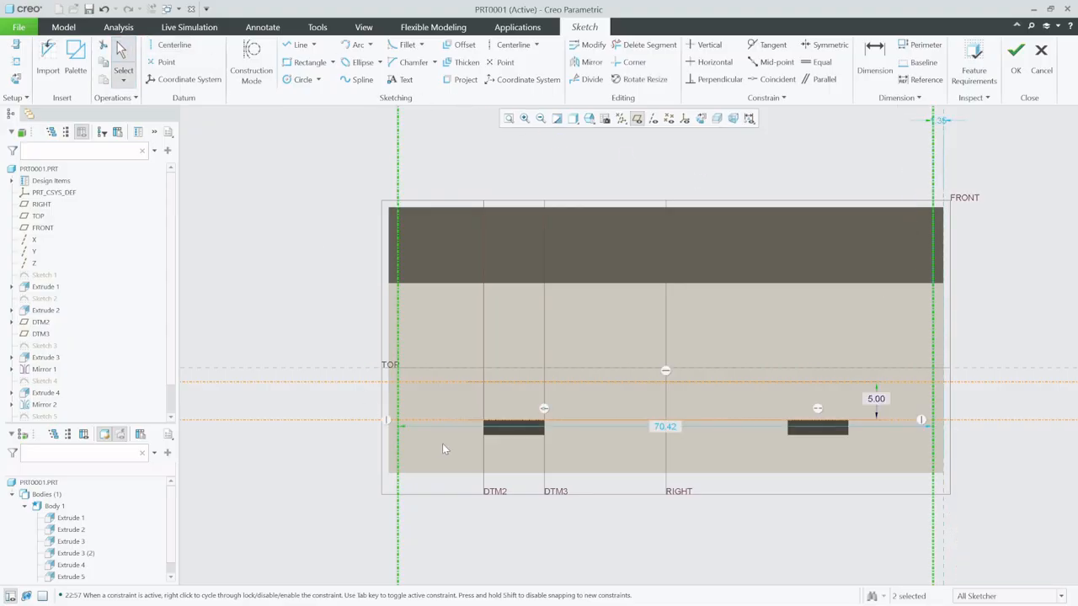
- Set the distance from the right vertical centerline to the rear face's right edge to 1
{"action": "left_click", "coordinate": [874, 61]}
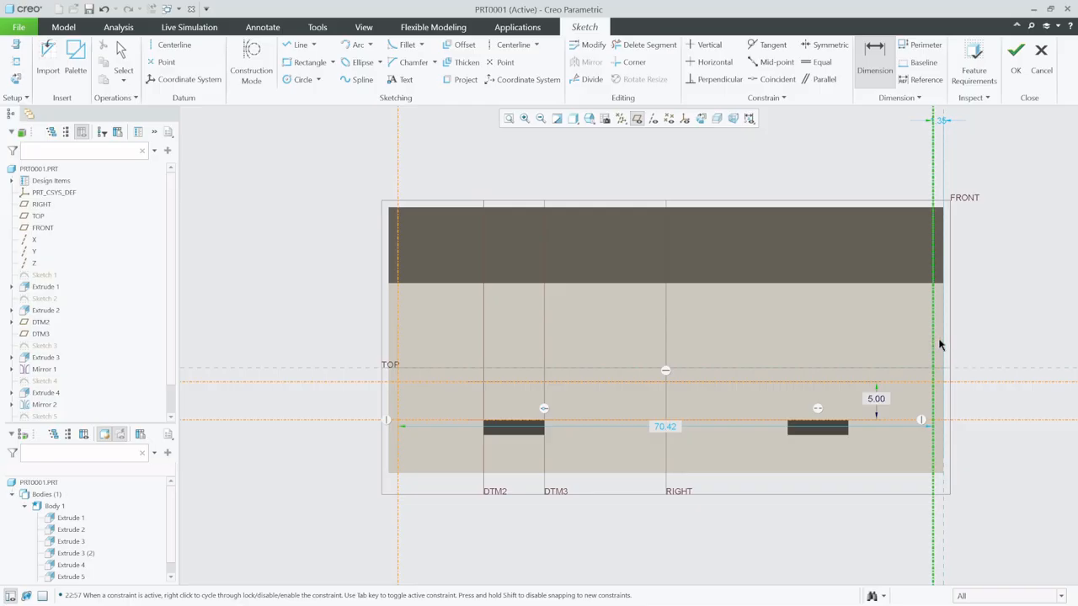
{"action": "left_click", "coordinate": [947, 352]}
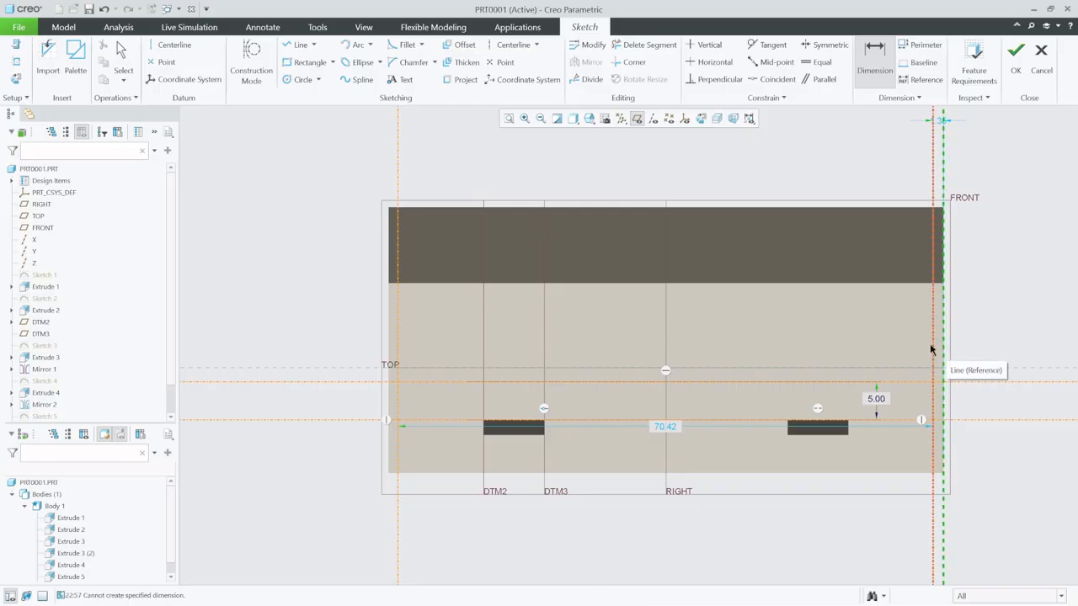
{"action": "left_click", "coordinate": [933, 346]}
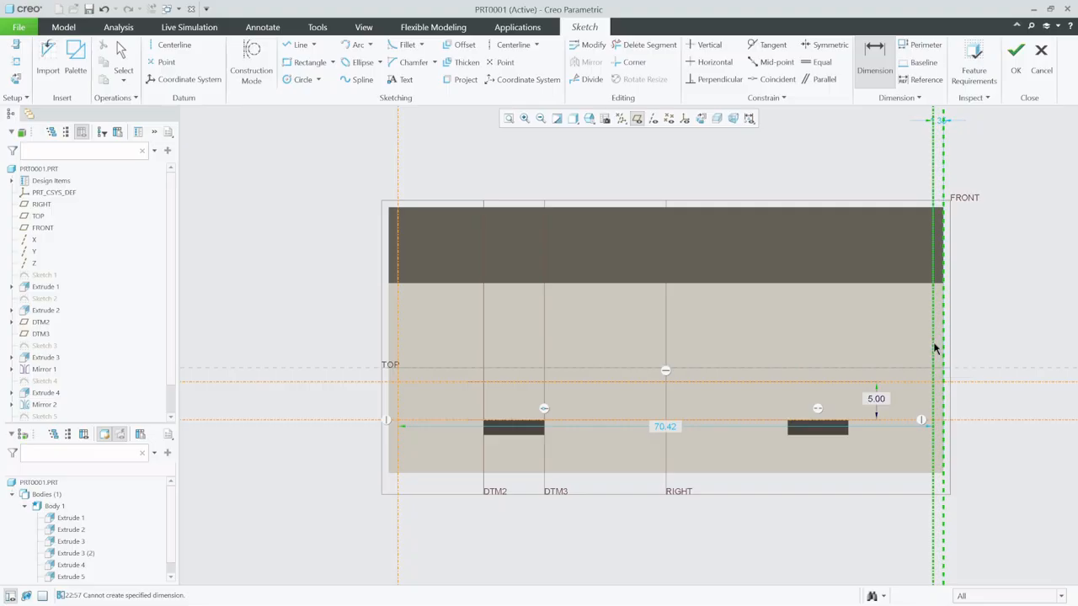
{"action": "middle_click", "coordinate": [936, 341]}
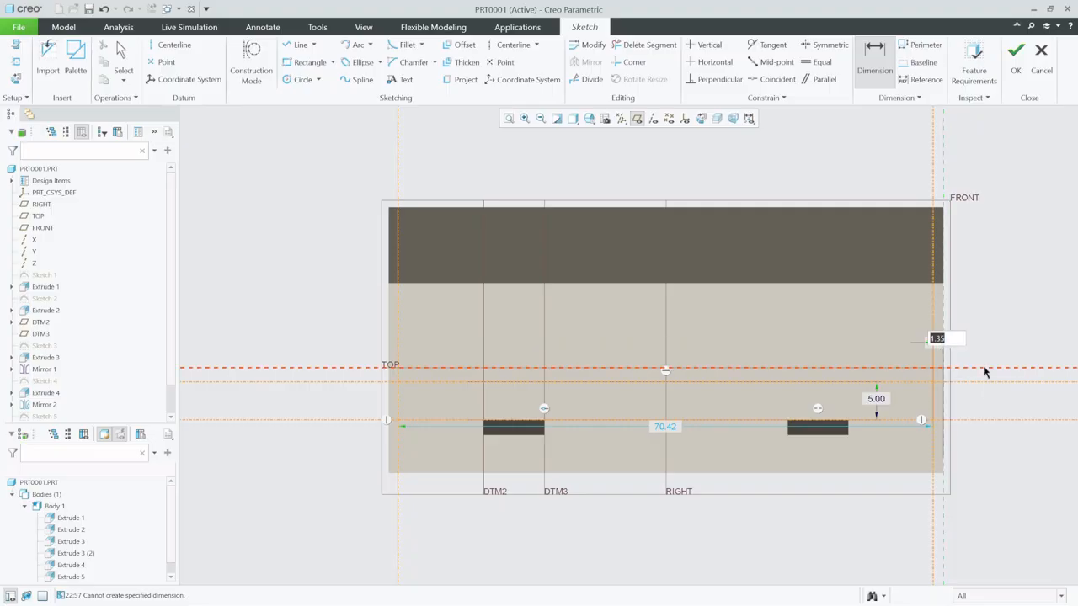
{"action": "type", "text": "1"}
{"action": "key", "text": "Return"}
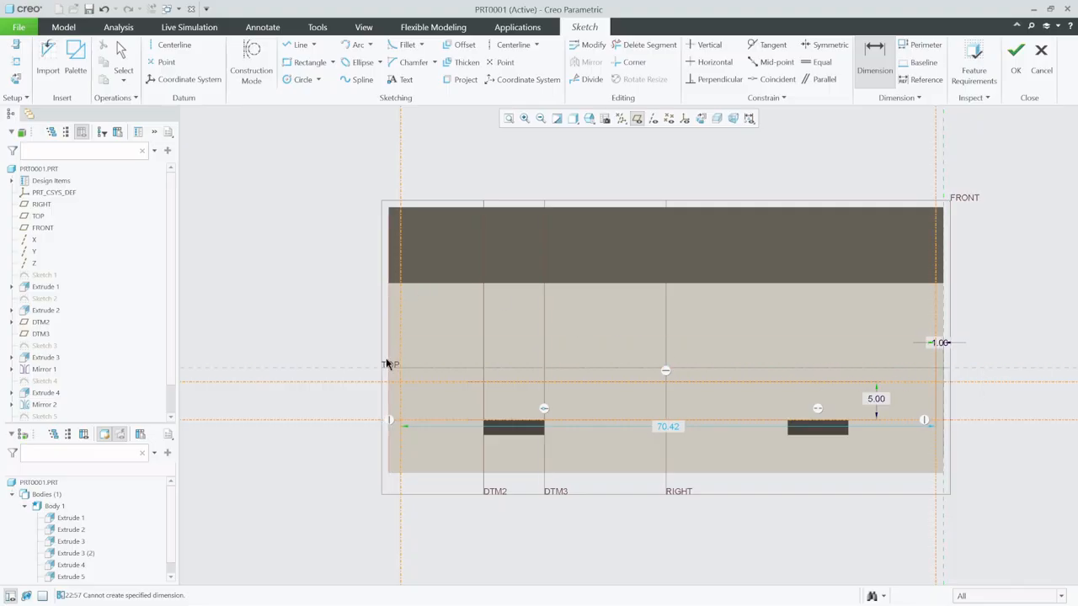
- Set the distance from the left vertical centerline to the rear face's left edge to 1
{"action": "left_click", "coordinate": [401, 396]}
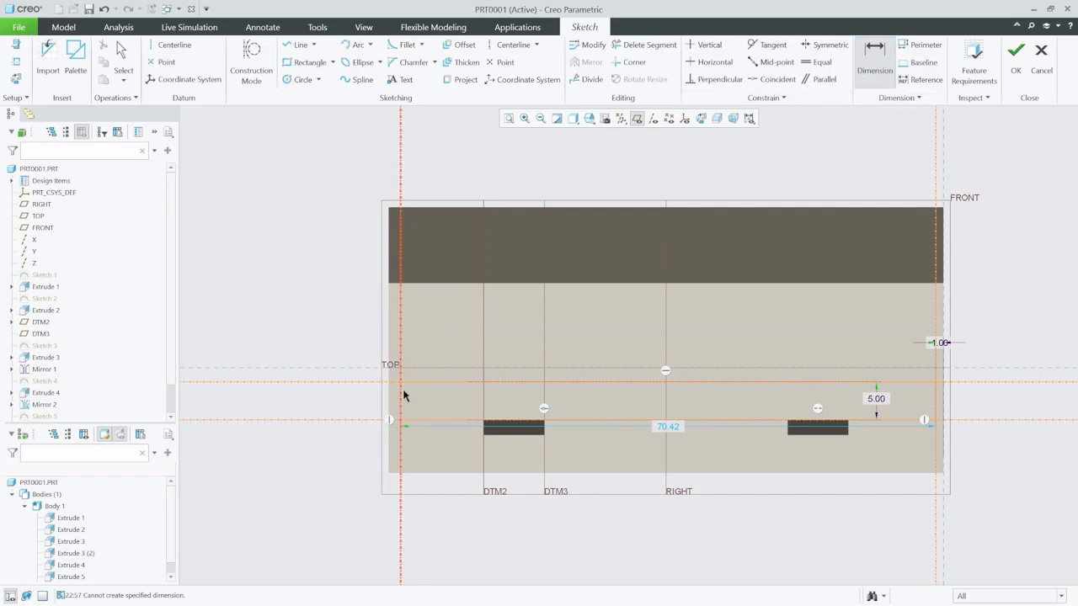
{"action": "left_click", "coordinate": [390, 401]}
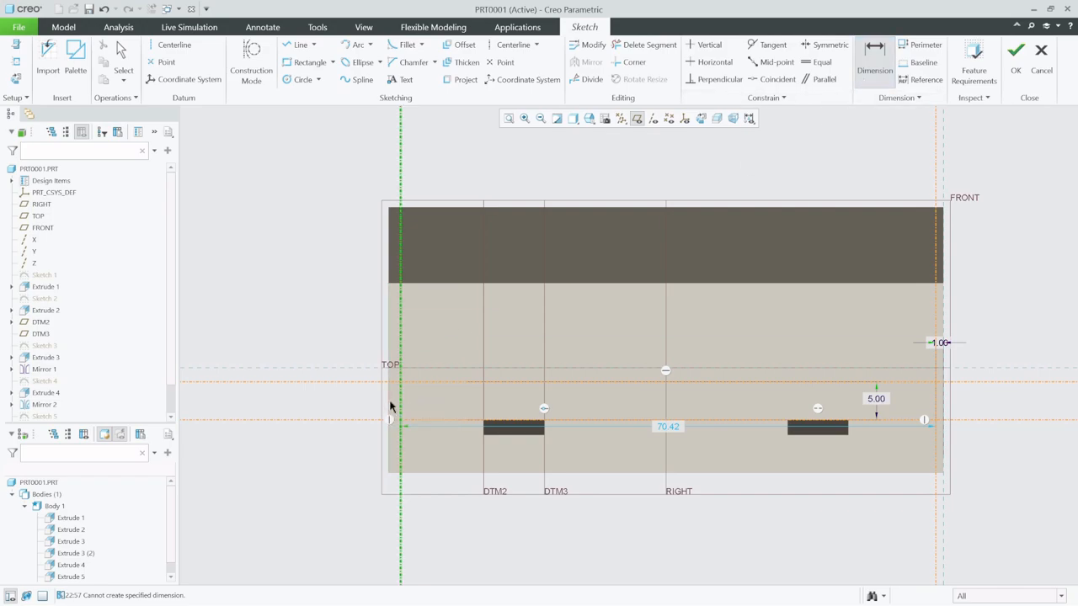
{"action": "scroll", "coordinate": [392, 396], "scroll_direction": "up", "scroll_amount": 1}
{"action": "middle_click", "coordinate": [392, 397]}
{"action": "type", "text": "1"}
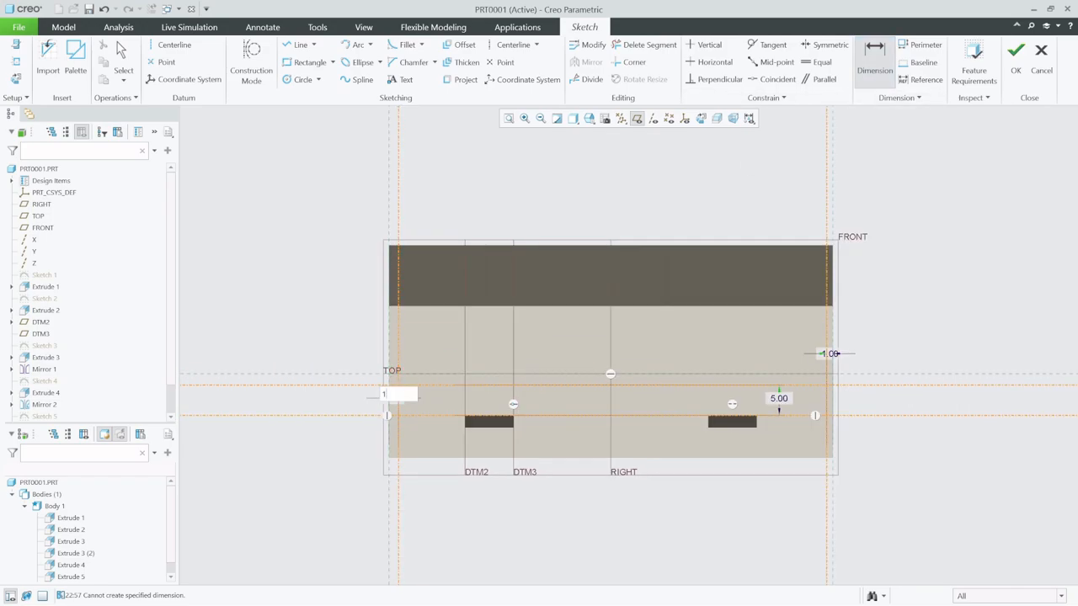
{"action": "key", "text": "Return"}
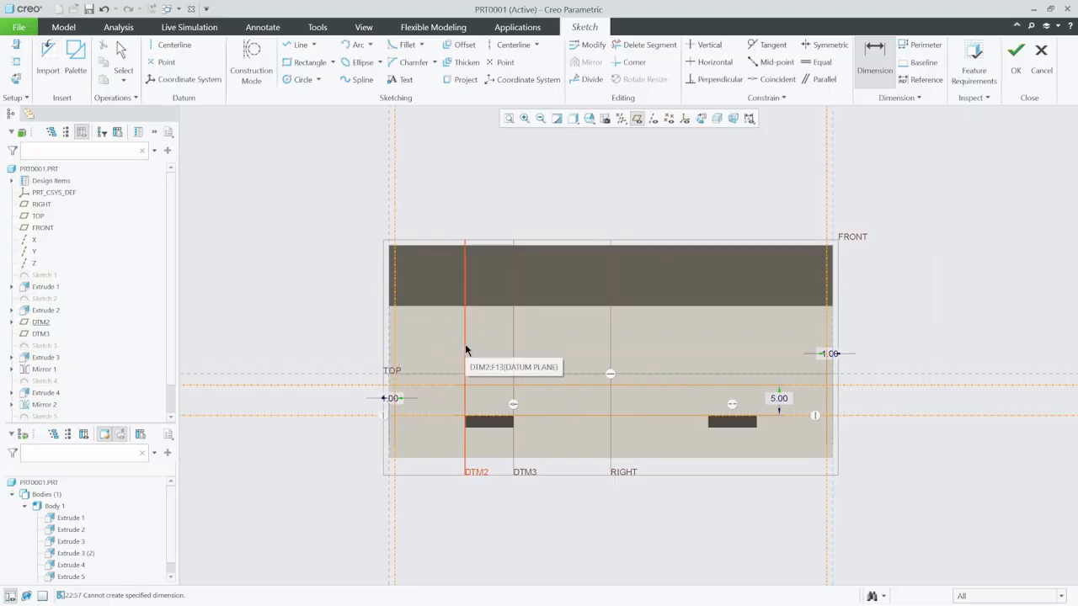
- Sketch a rectangle about 10.5 high between the vertical centerlines, with its lower edge on the upper horizontal centerline
{"action": "left_click", "coordinate": [299, 64]}
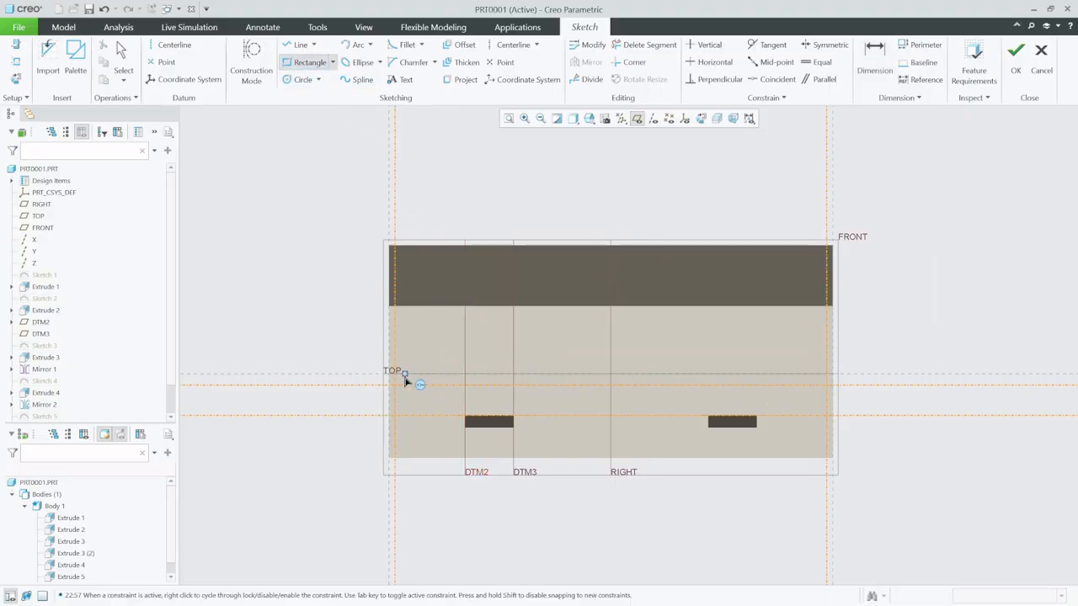
{"action": "left_click", "coordinate": [390, 385]}
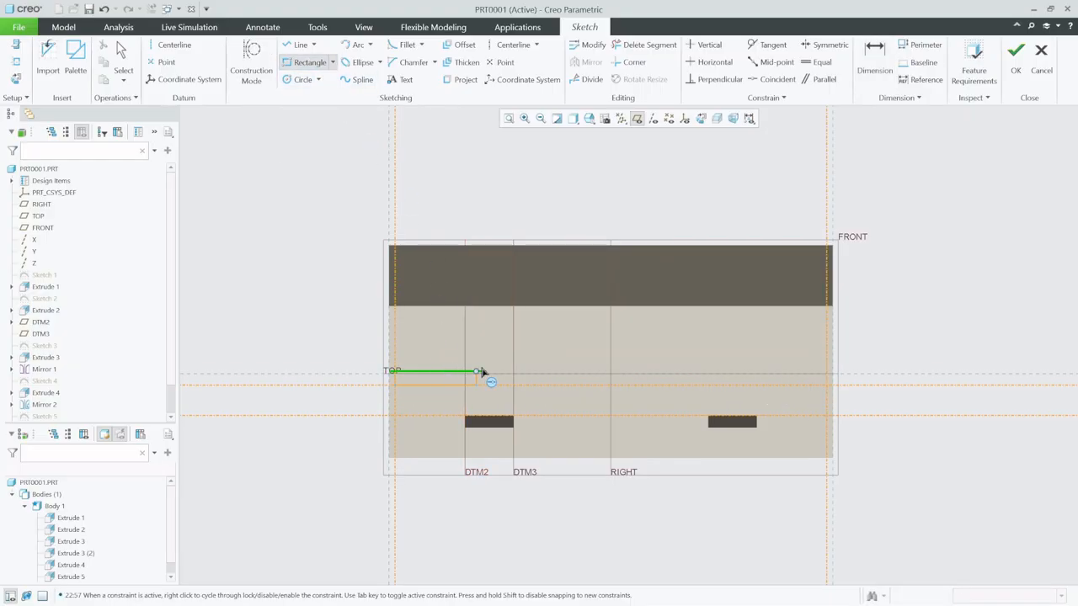
{"action": "left_click", "coordinate": [826, 324]}
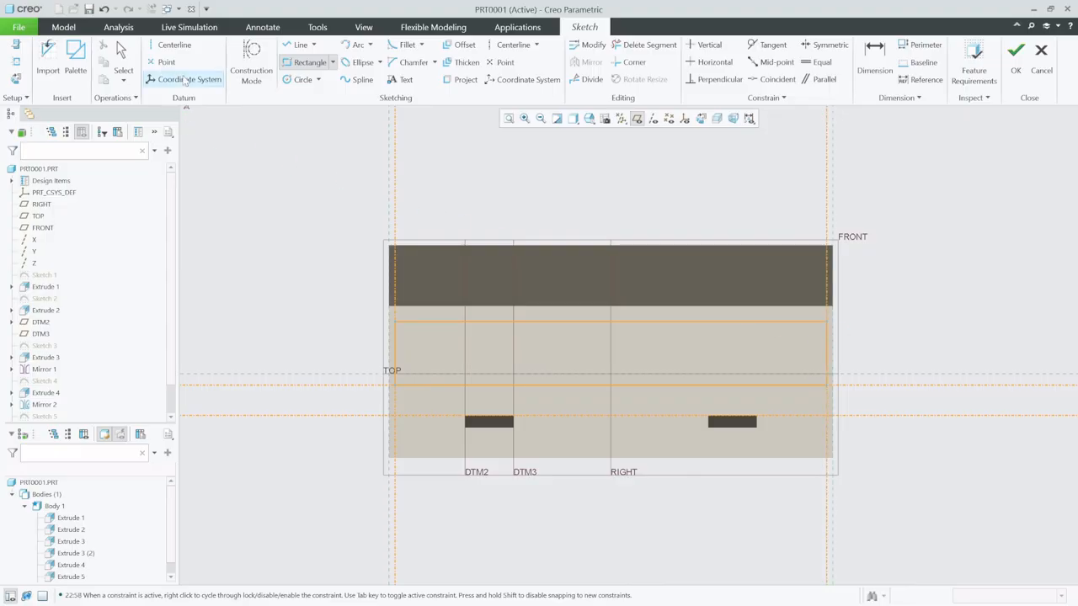
{"action": "left_click", "coordinate": [122, 59]}
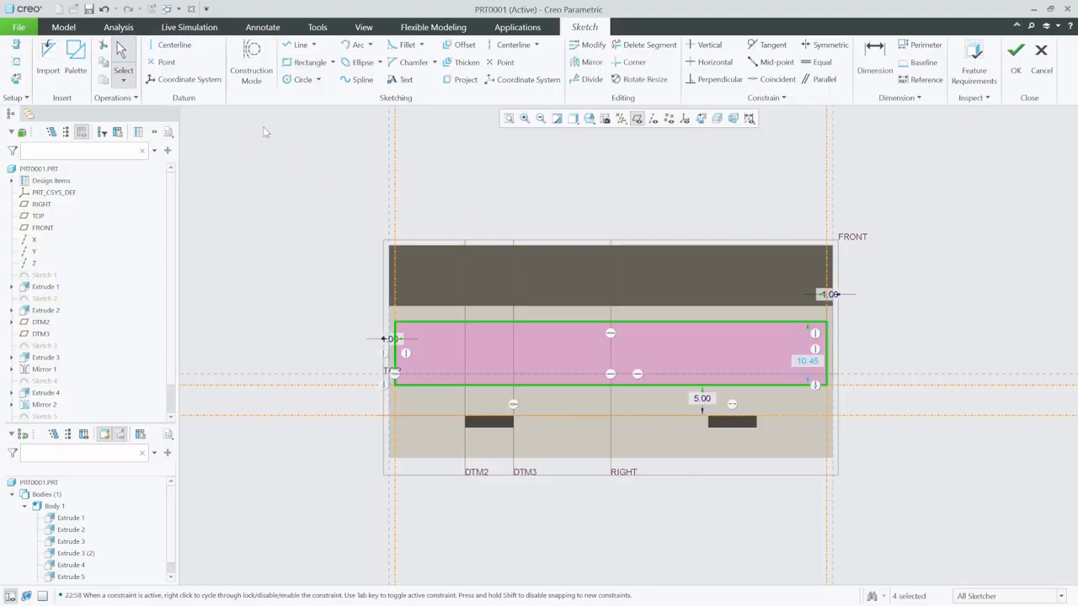
- Set the rectangle's height to 9 and finish the sketch
{"action": "left_click", "coordinate": [815, 363]}
{"action": "double_click", "coordinate": [815, 365]}
{"action": "type", "text": "9"}
{"action": "key", "text": "Return"}
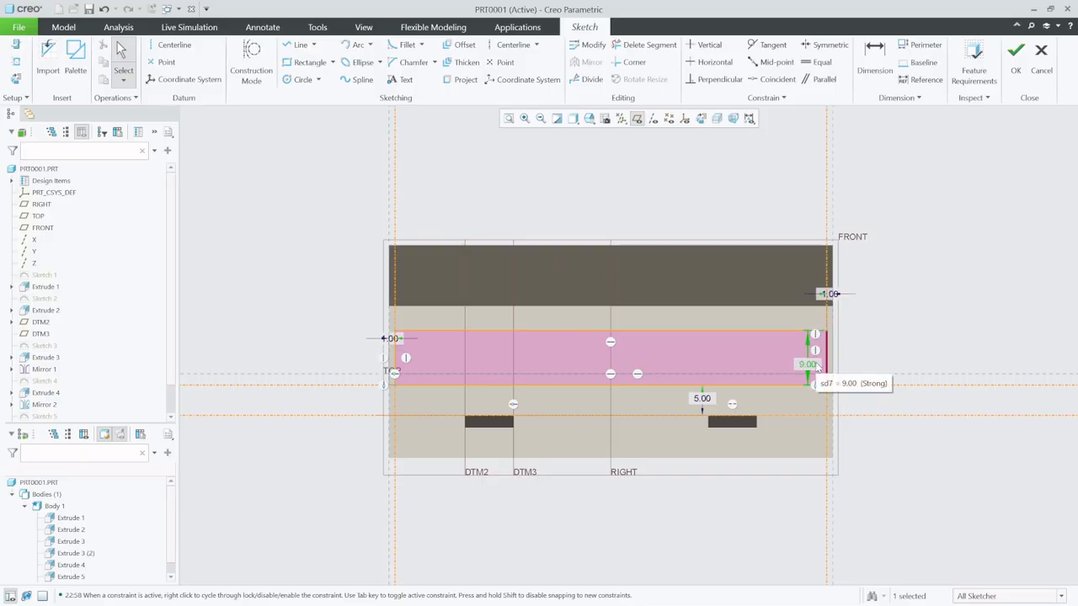
{"action": "left_click", "coordinate": [1015, 52]}
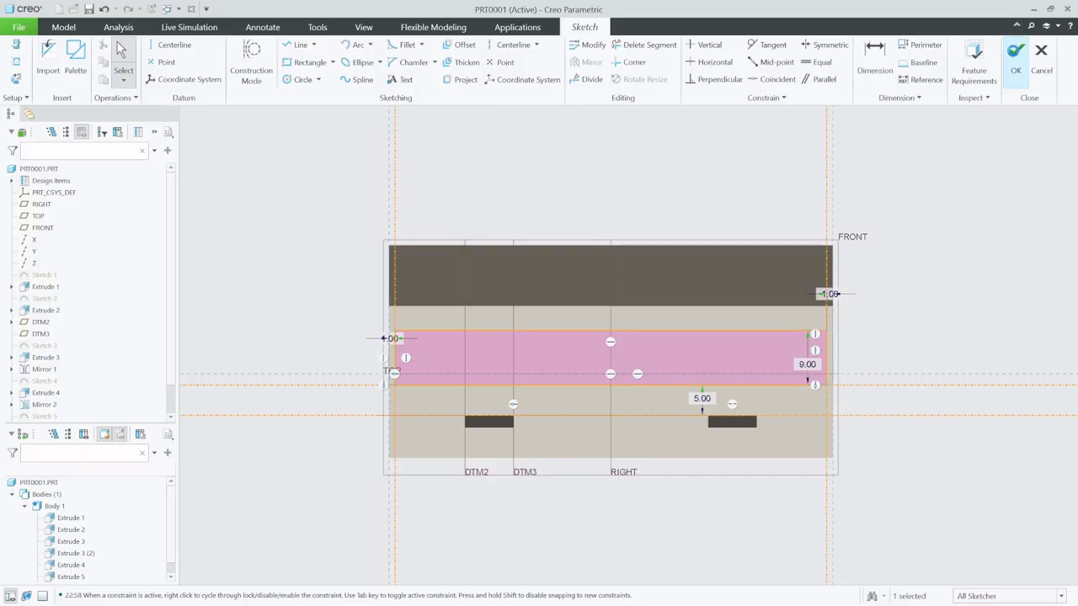
- Extrude the wide rectangle 3 into the rear of the body as a material-removing cut
{"action": "mouse_move", "coordinate": [765, 280]}
{"action": "middle_mouse_down"}
{"action": "mouse_move", "coordinate": [776, 295]}
{"action": "mouse_move", "coordinate": [733, 265]}
{"action": "middle_mouse_up"}
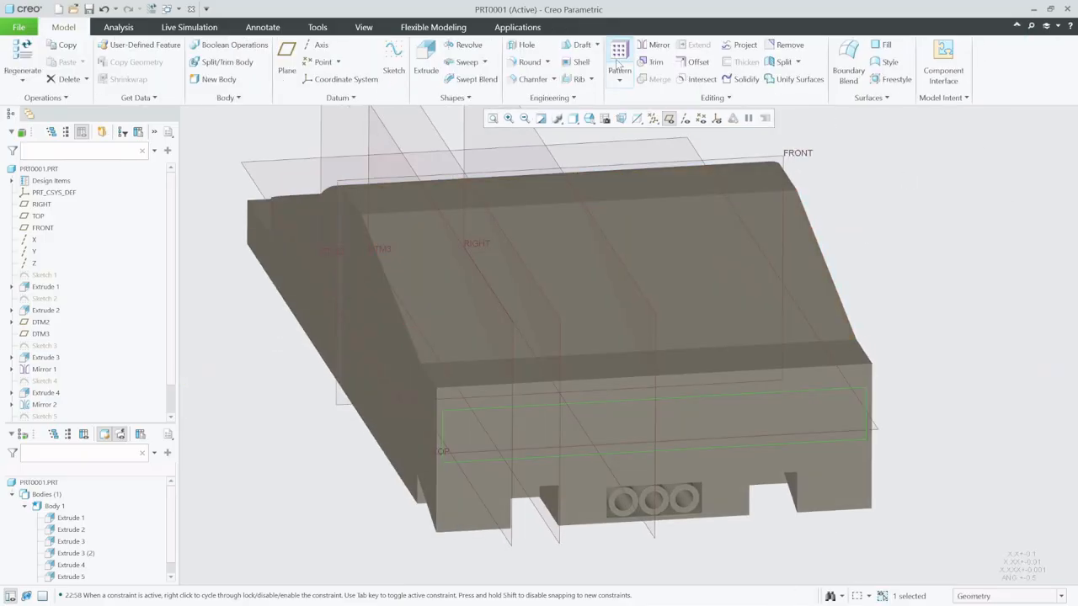
{"action": "left_click", "coordinate": [429, 53]}
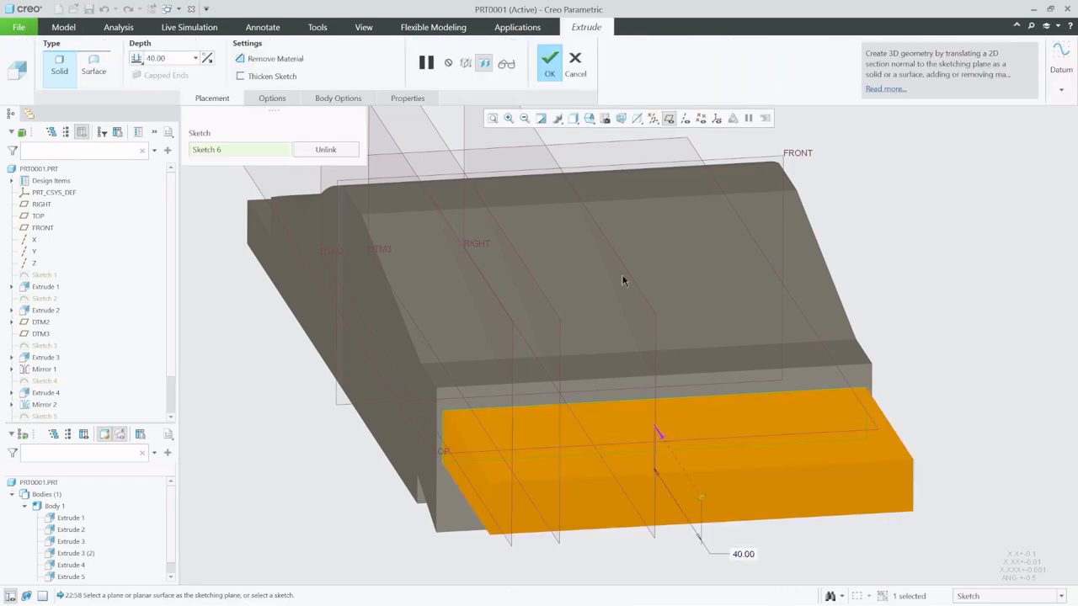
{"action": "left_click", "coordinate": [662, 437]}
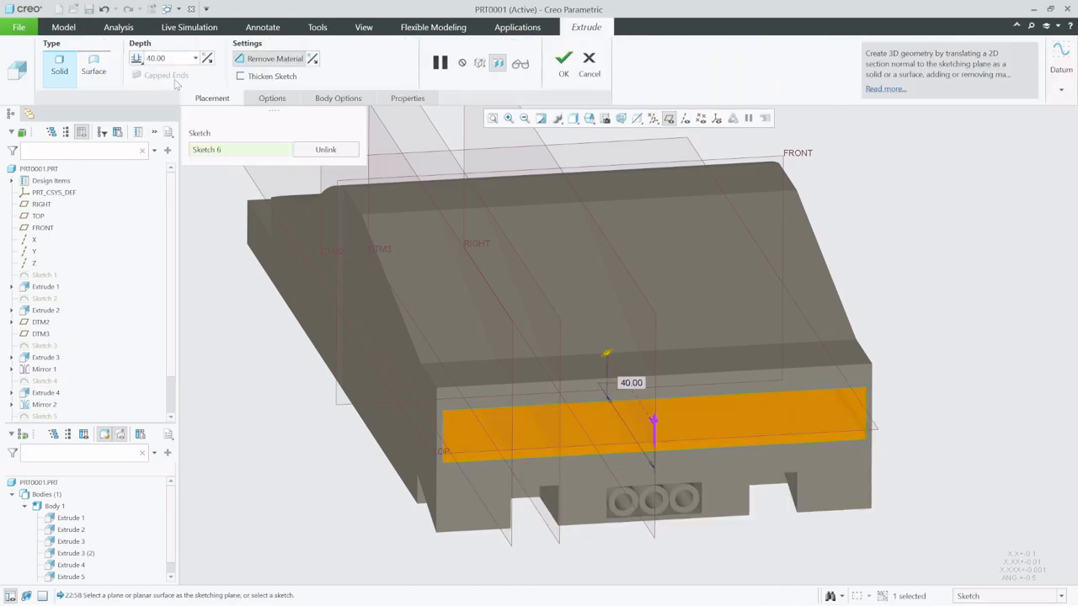
{"action": "double_click", "coordinate": [170, 56]}
{"action": "type", "text": "3"}
{"action": "key", "text": "Return"}
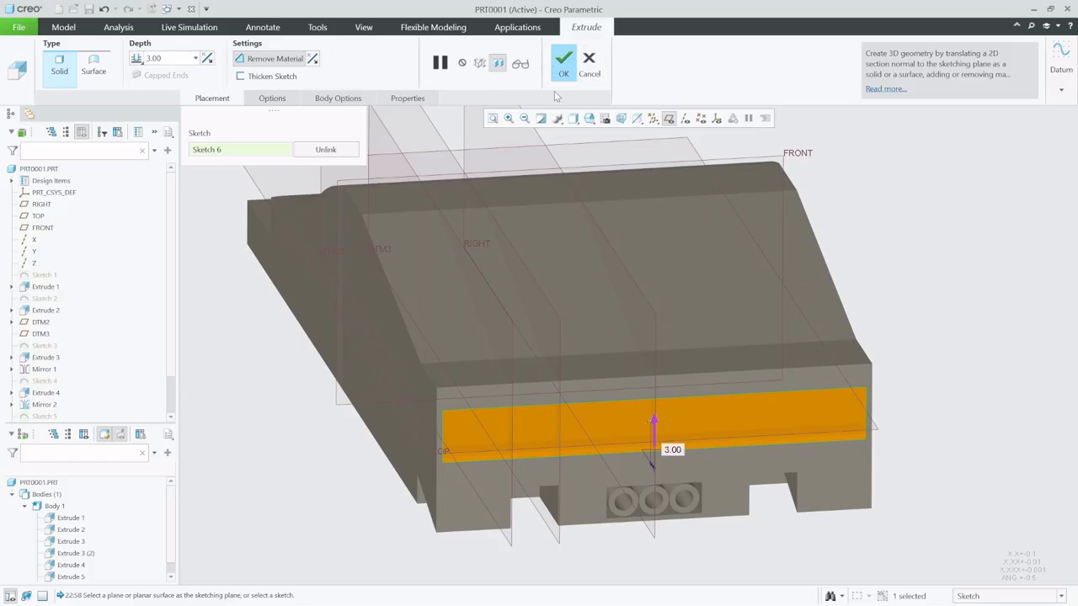
{"action": "left_click", "coordinate": [563, 61]}
- Turn off the display of datum planes and view the new recess in the rear face
{"action": "middle_click_drag", "start_coordinate": [795, 275], "coordinate": [704, 258]}
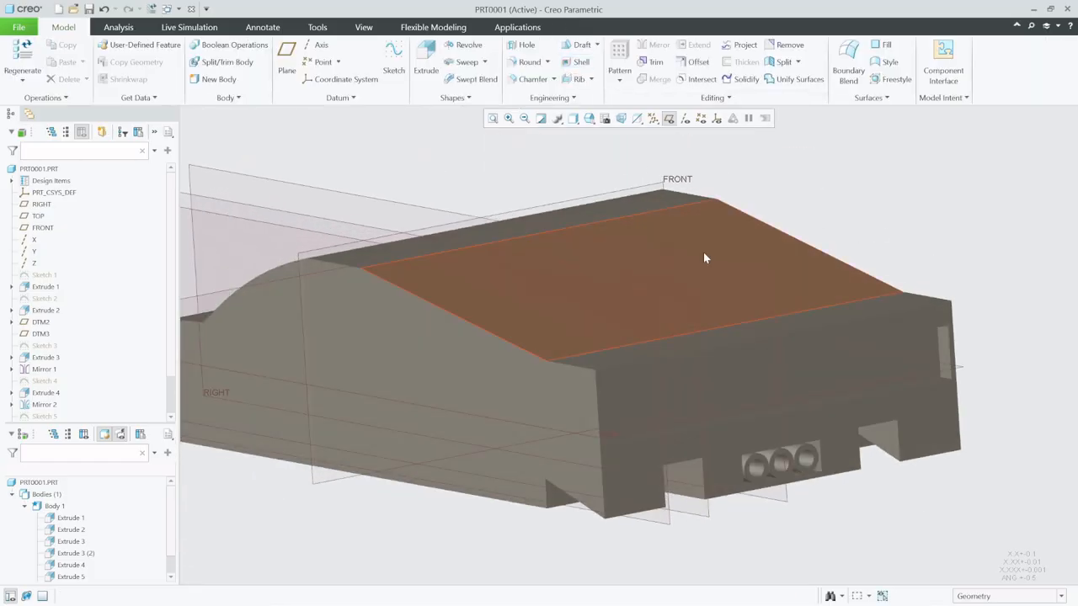
{"action": "left_click", "coordinate": [668, 119]}
{"action": "middle_click_drag", "start_coordinate": [707, 353], "coordinate": [737, 389]}
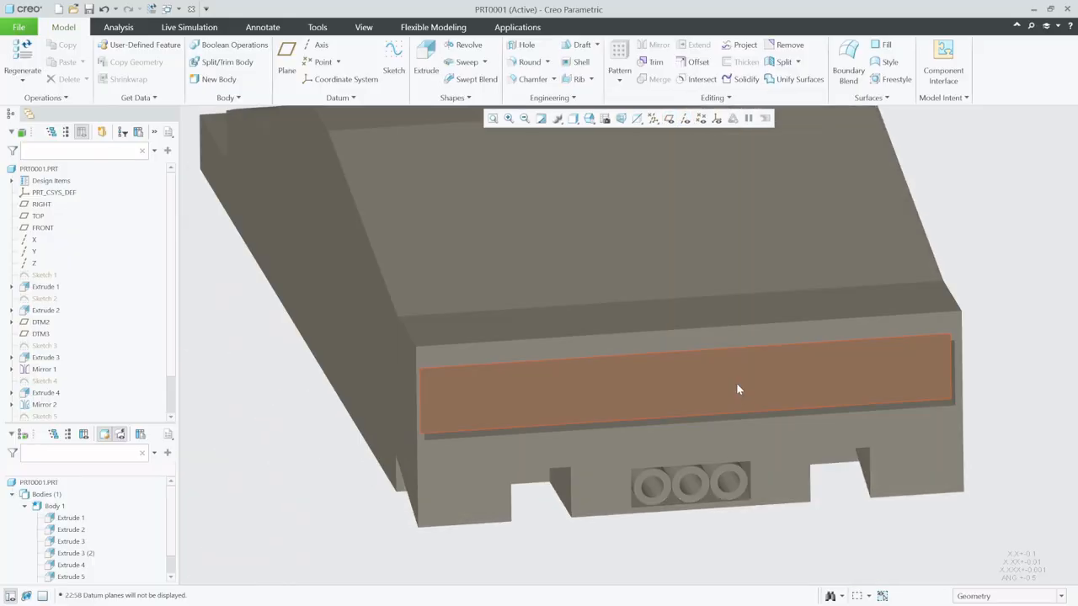
- Start a sketch on the floor of the wide rear recess and orient it to the 2D view
{"action": "left_click", "coordinate": [393, 60]}
{"action": "left_click", "coordinate": [537, 394]}
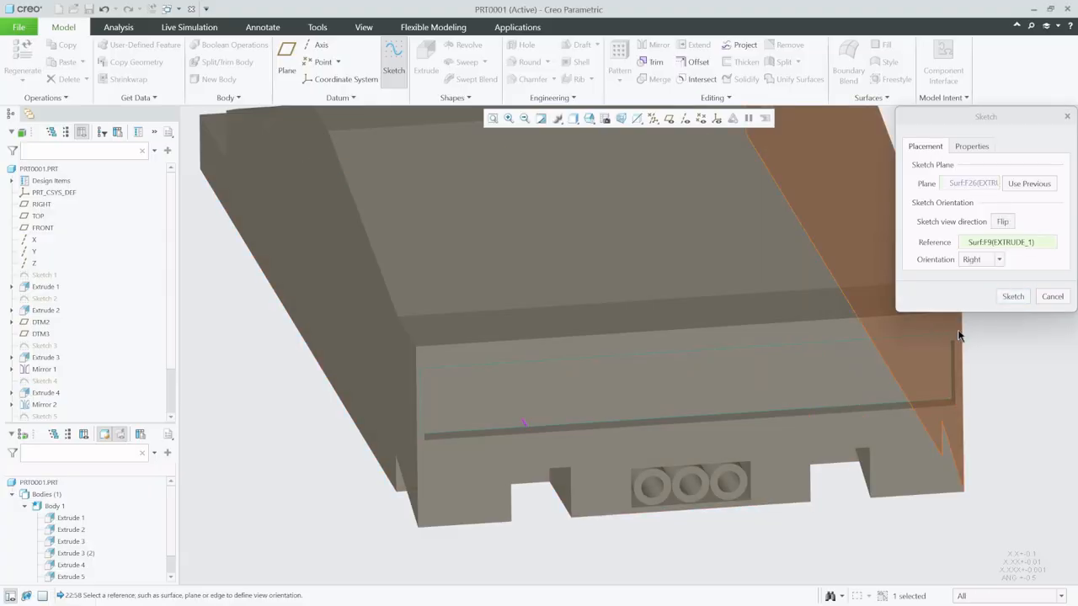
{"action": "left_click", "coordinate": [1013, 298]}
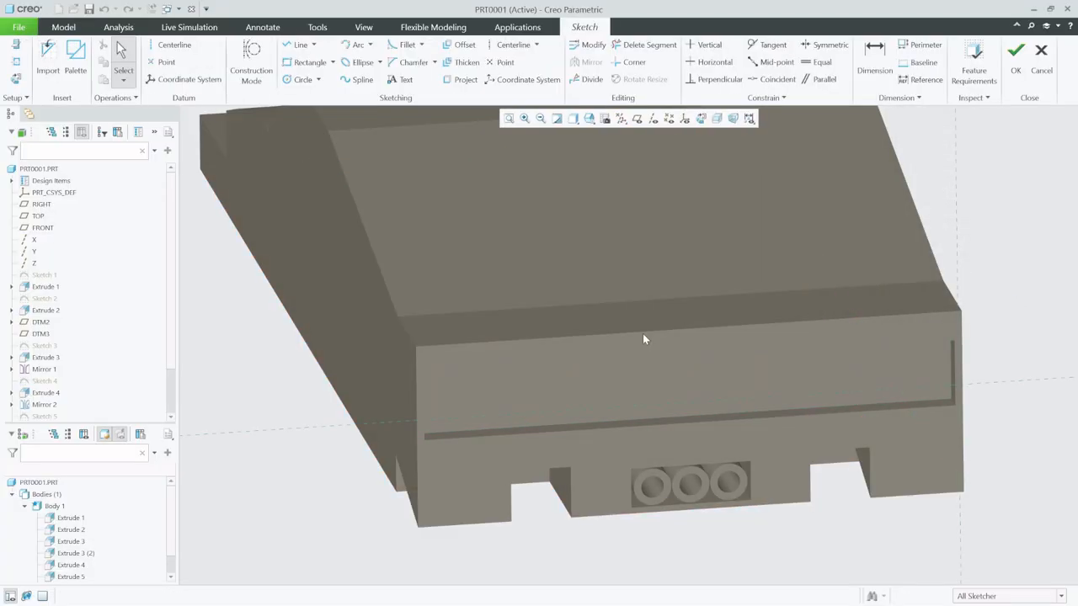
{"action": "left_click", "coordinate": [702, 119]}
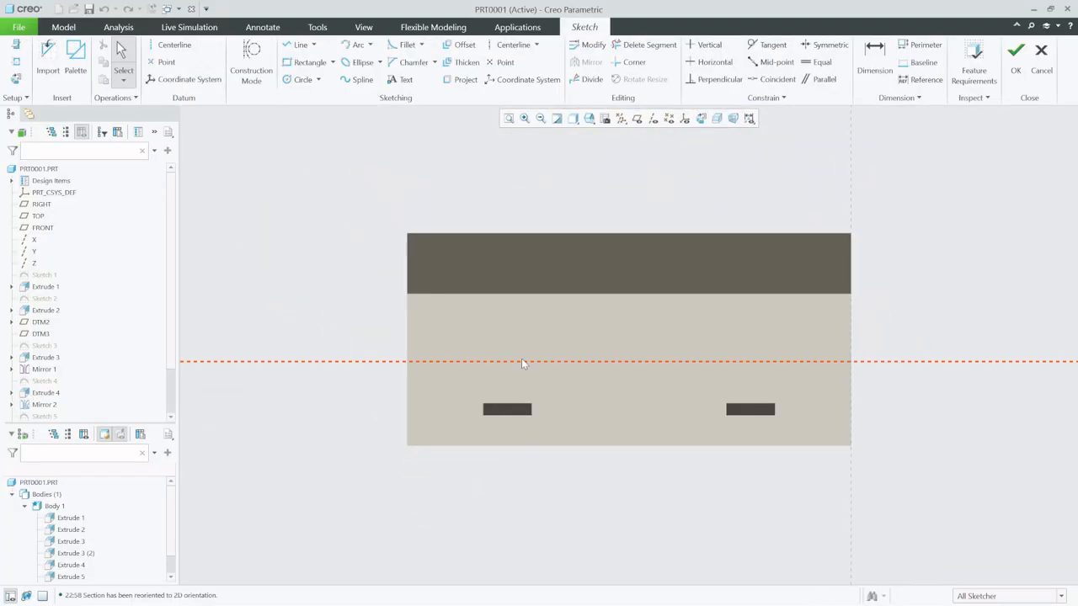
- Add the four side walls of the wide rear recess as sketch references
{"action": "left_click", "coordinate": [16, 61]}
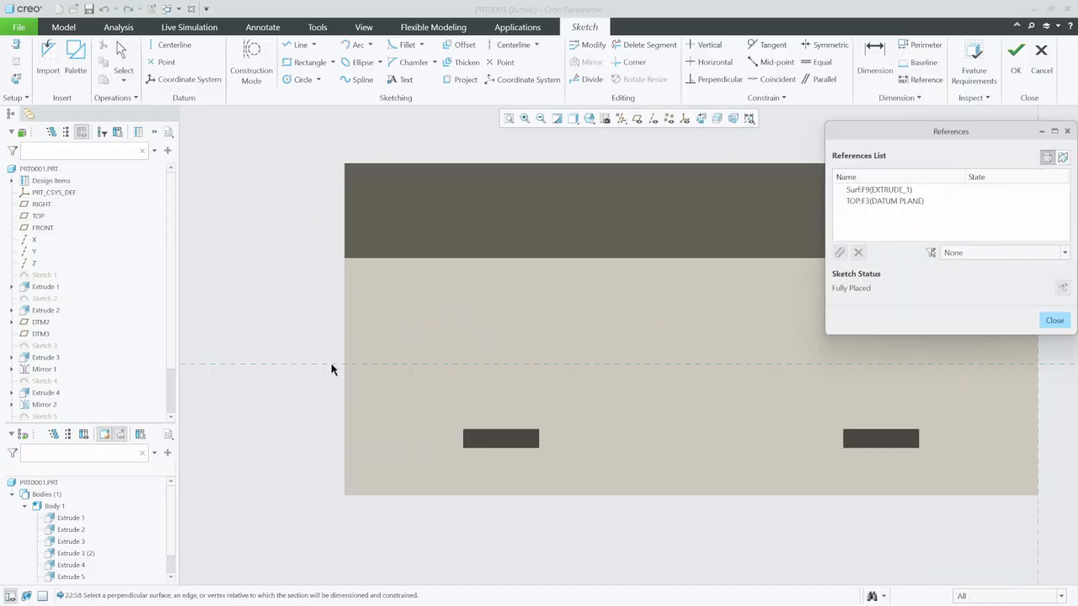
{"action": "left_click", "coordinate": [399, 382]}
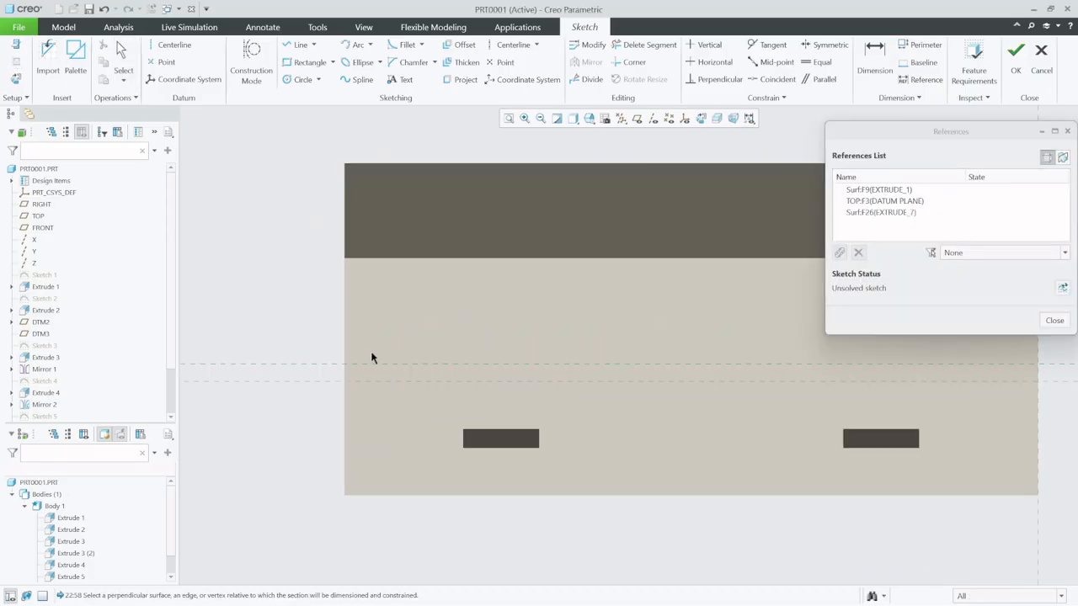
{"action": "left_click", "coordinate": [356, 355]}
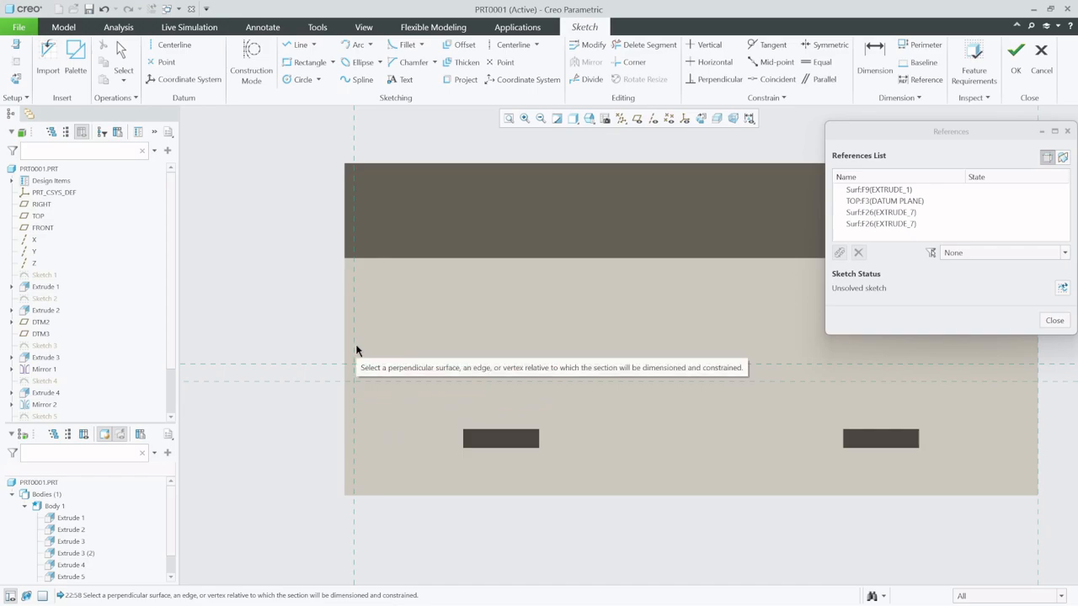
{"action": "left_click", "coordinate": [406, 296]}
{"action": "scroll", "coordinate": [438, 383], "scroll_direction": "down", "scroll_amount": 2}
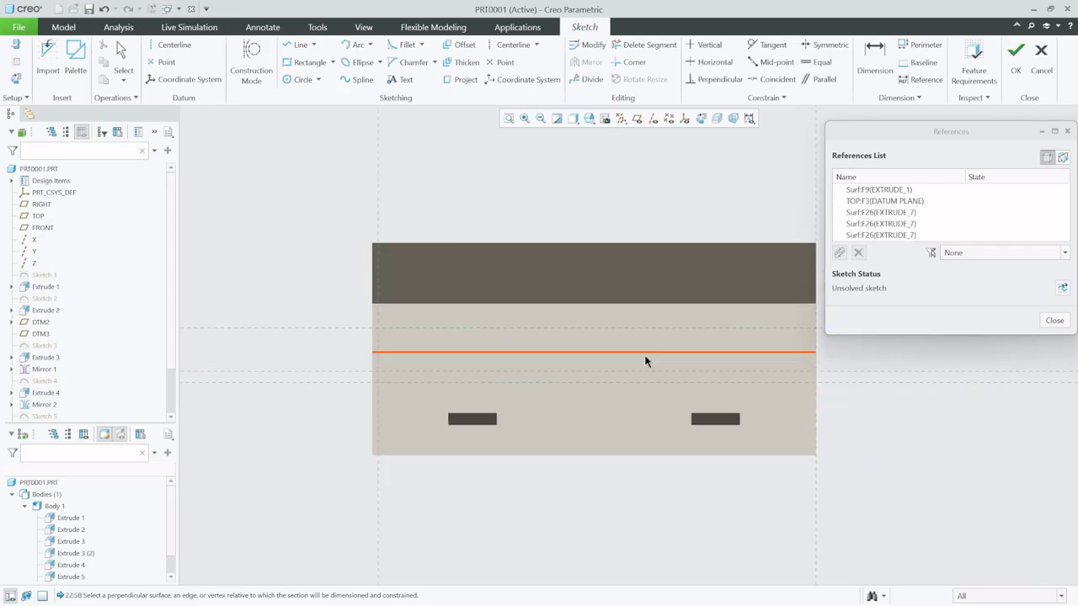
{"action": "left_click", "coordinate": [810, 357]}
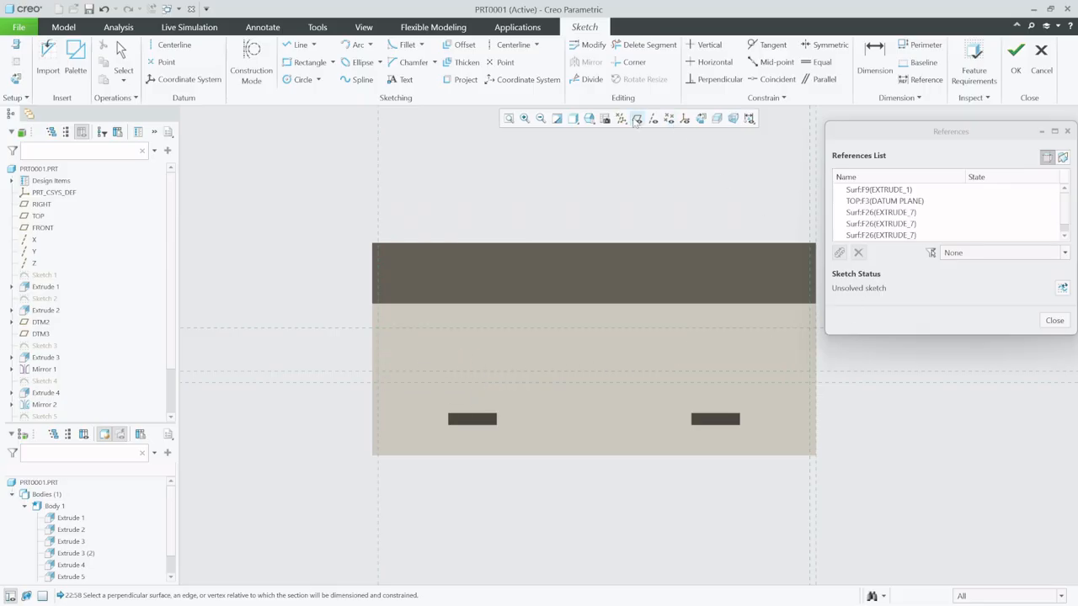
- Set the display style to Hidden Line, finish the reference selection and return the sketch to its 2D view
{"action": "left_click", "coordinate": [589, 120]}
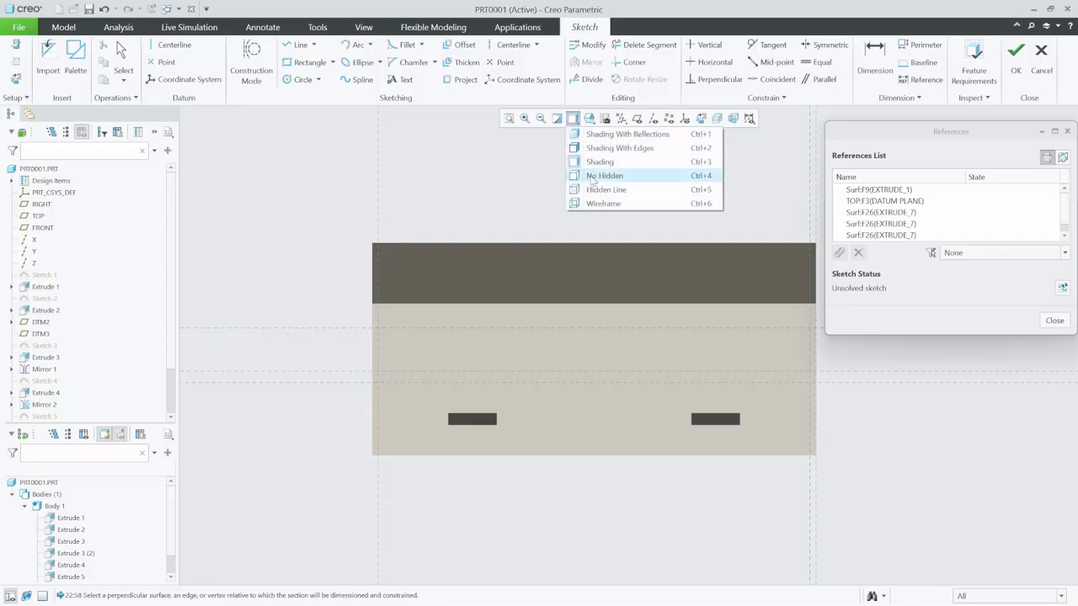
{"action": "left_click", "coordinate": [594, 192]}
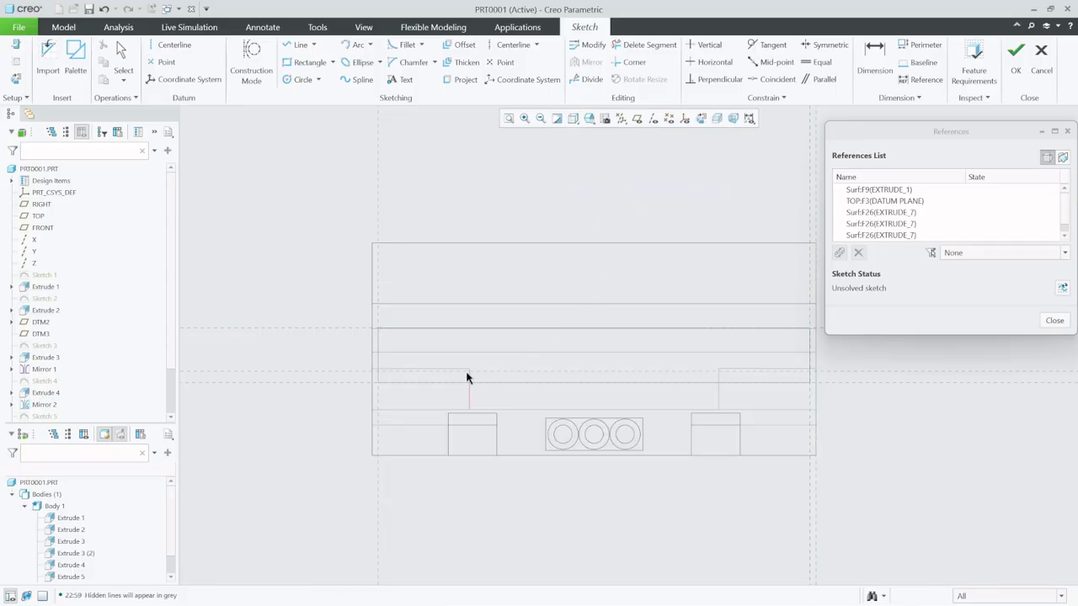
{"action": "scroll", "coordinate": [461, 373], "scroll_direction": "up", "scroll_amount": 3}
{"action": "mouse_move", "coordinate": [426, 381]}
{"action": "middle_mouse_down"}
{"action": "mouse_move", "coordinate": [417, 392]}
{"action": "mouse_move", "coordinate": [326, 402]}
{"action": "middle_mouse_up"}
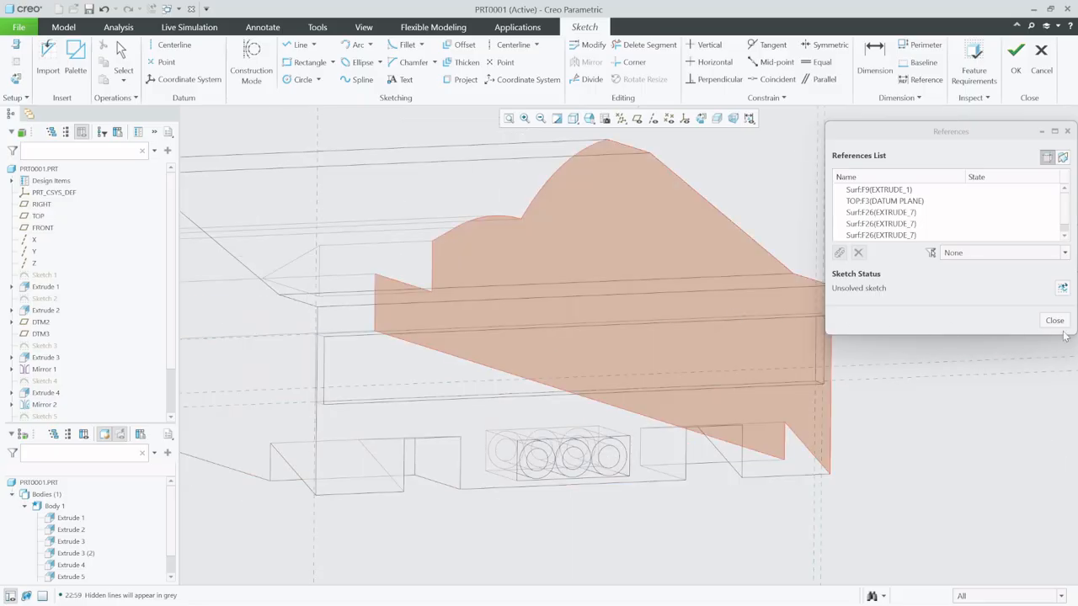
{"action": "left_click", "coordinate": [1055, 320]}
{"action": "left_click", "coordinate": [701, 119]}
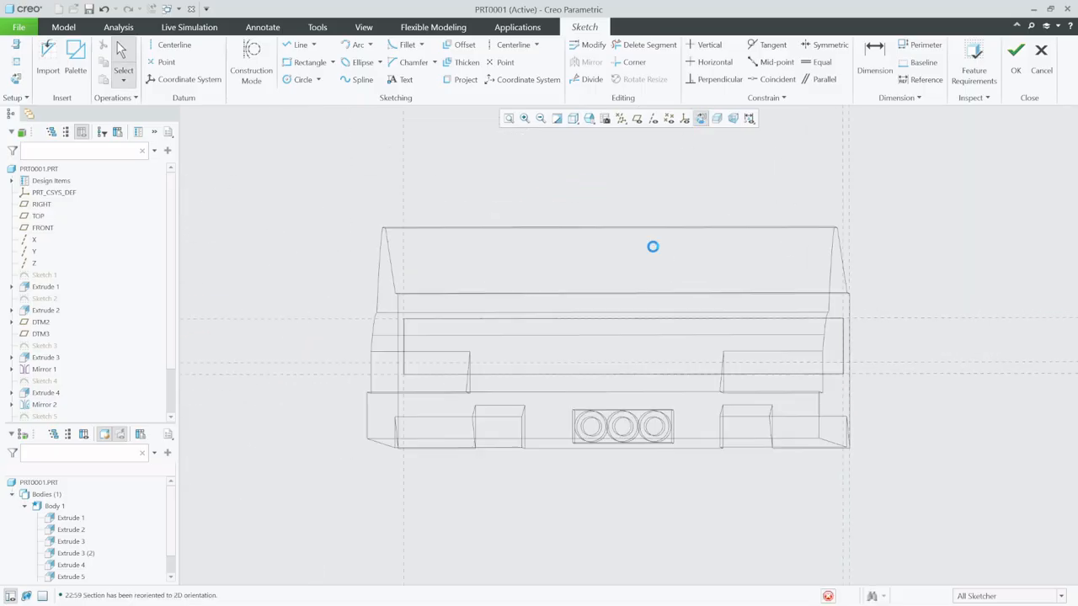
{"action": "left_click", "coordinate": [302, 79]}
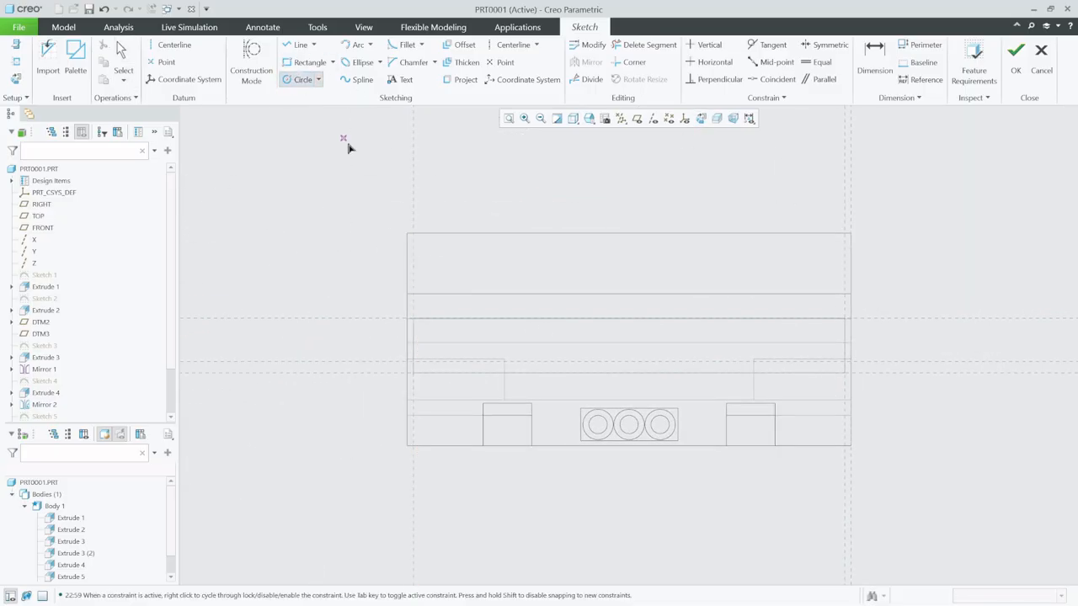
{"action": "scroll", "coordinate": [447, 346], "scroll_direction": "down", "scroll_amount": 5}
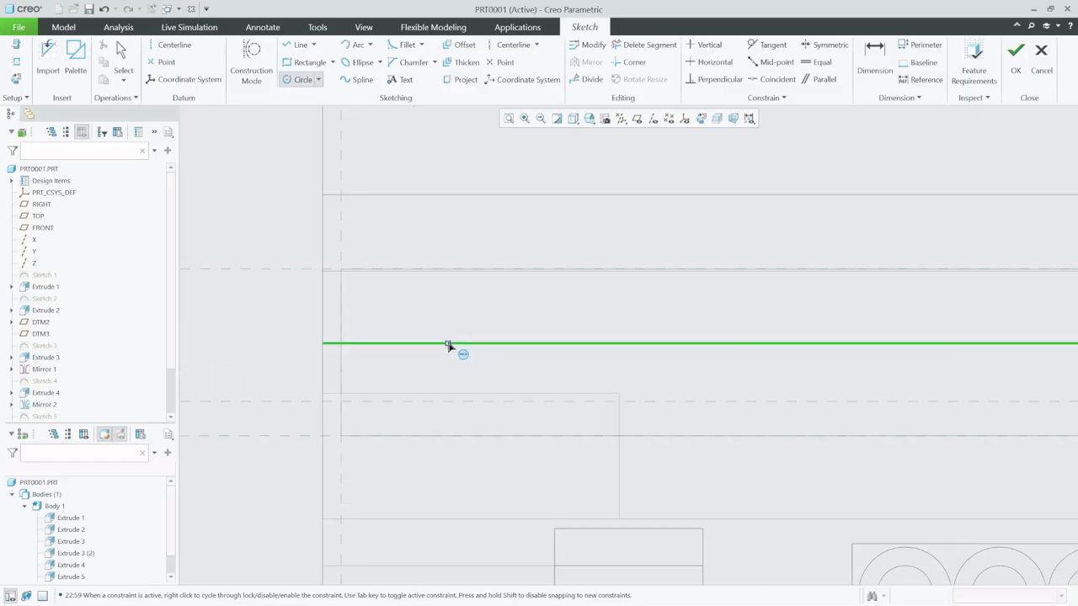
{"action": "left_click", "coordinate": [171, 45]}
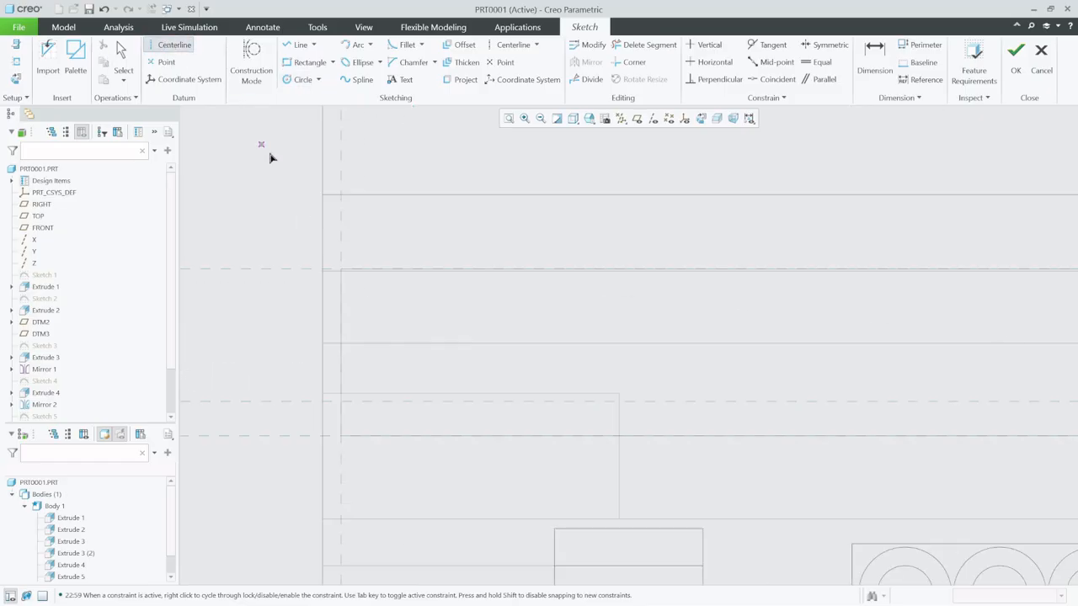
{"action": "left_click", "coordinate": [340, 352]}
{"action": "left_click", "coordinate": [584, 365]}
{"action": "left_click", "coordinate": [103, 8]}
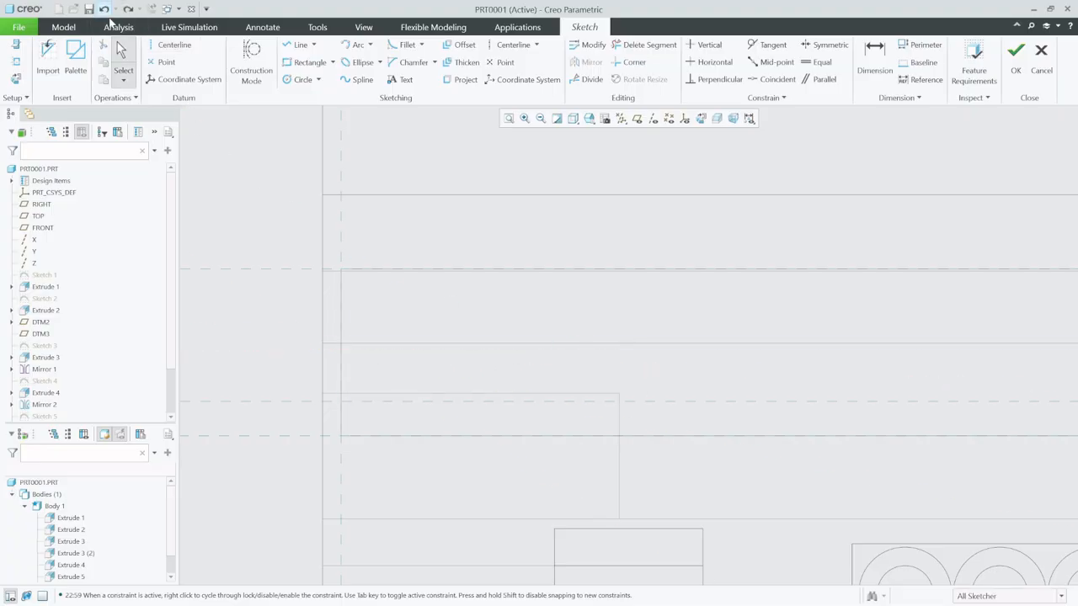
- Draw a horizontal centerline at the recess's mid-height and sketch two equal circles about 8.6 in diameter on it near the recess's left end
{"action": "left_click", "coordinate": [171, 44]}
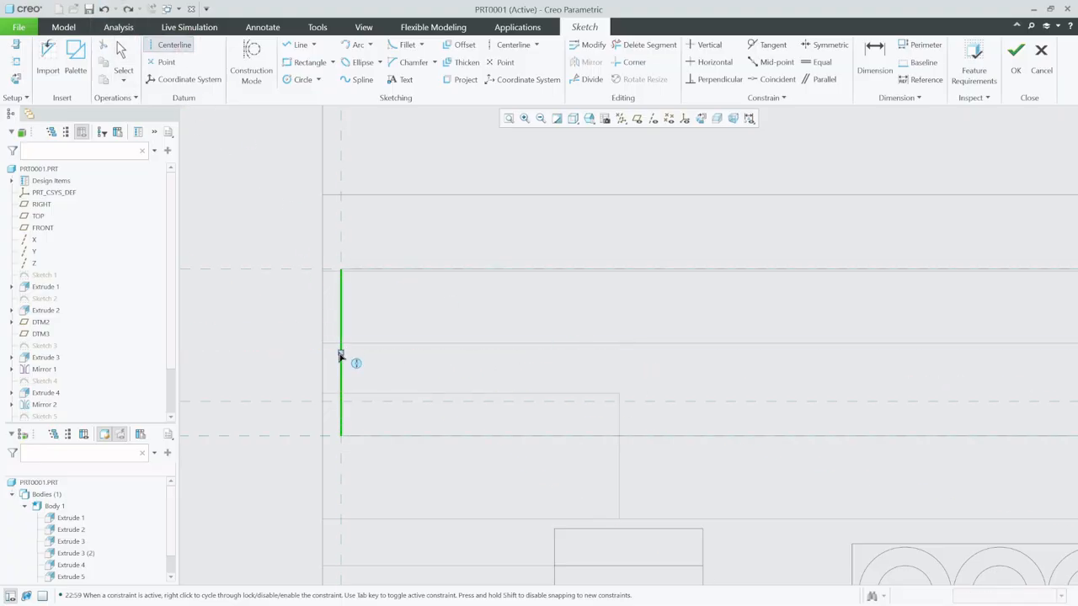
{"action": "left_click", "coordinate": [450, 364]}
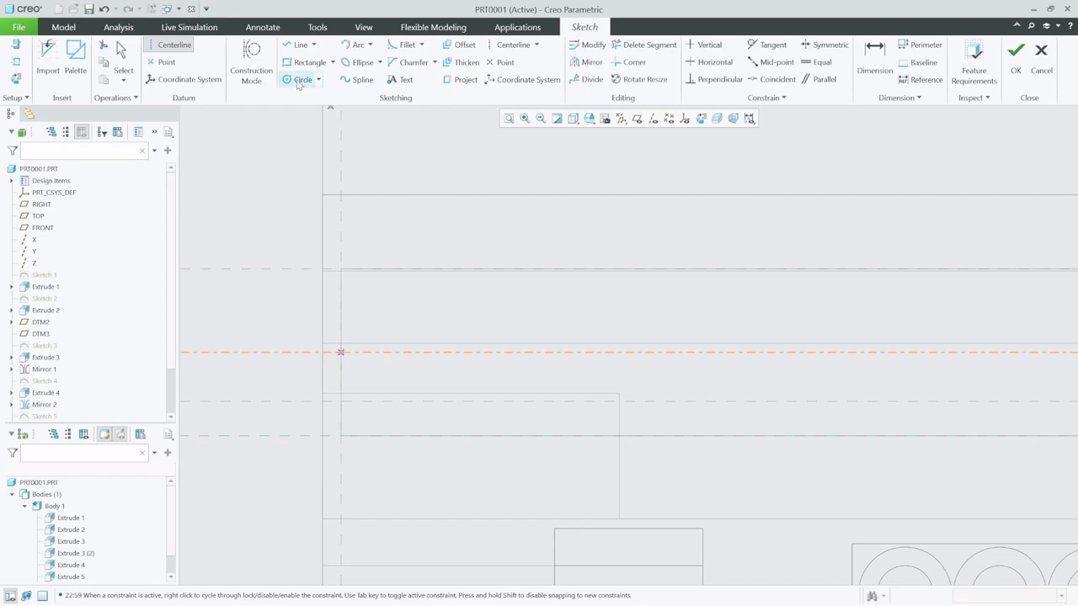
{"action": "left_click", "coordinate": [298, 81]}
{"action": "left_click", "coordinate": [425, 352]}
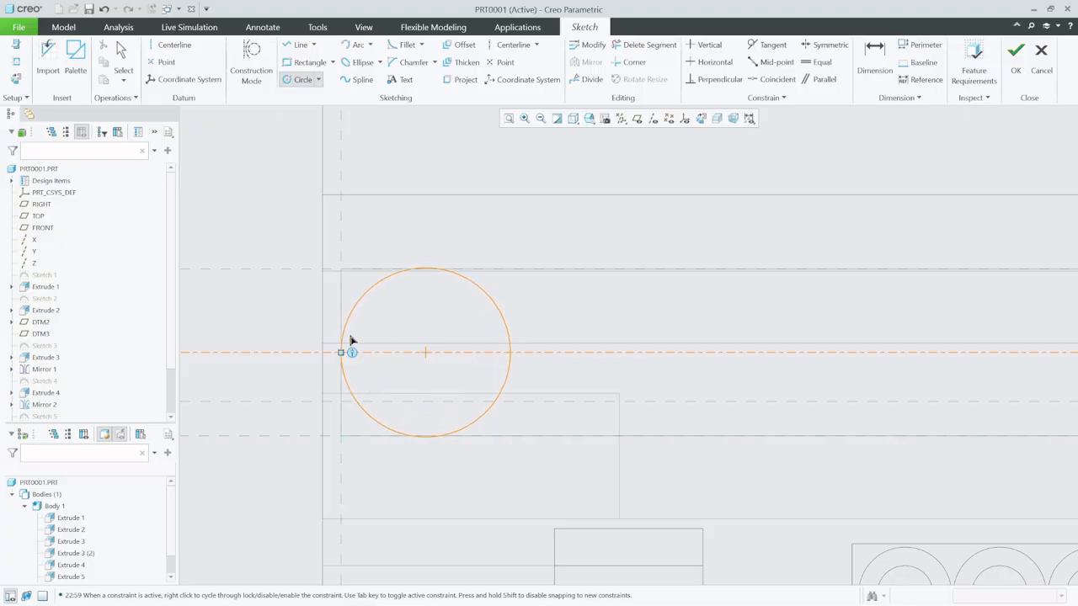
{"action": "scroll", "coordinate": [351, 340], "scroll_direction": "up", "scroll_amount": 4}
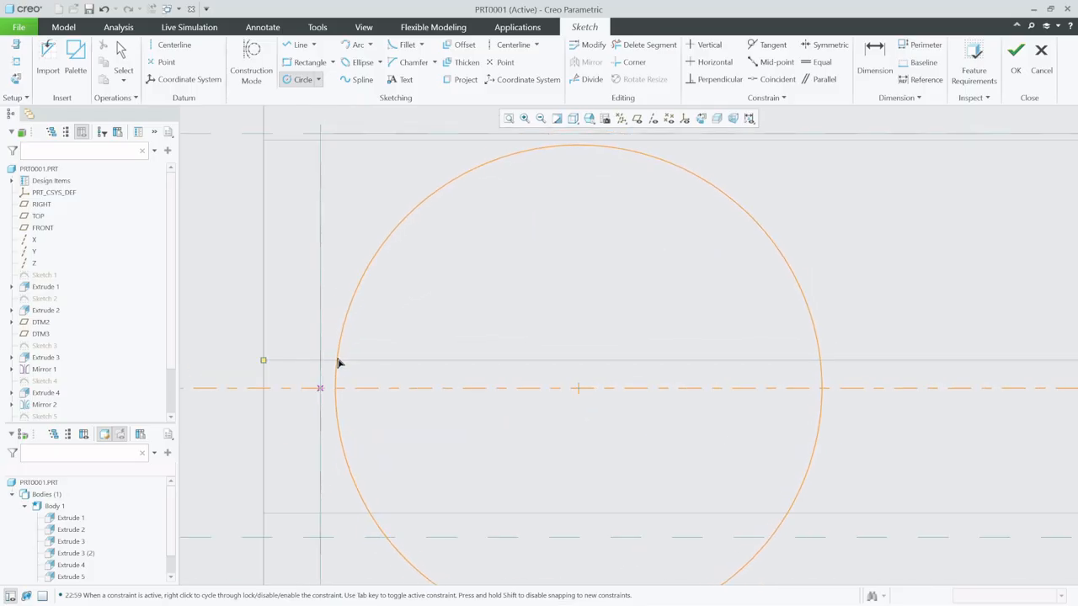
{"action": "left_click", "coordinate": [337, 362]}
{"action": "scroll", "coordinate": [335, 367], "scroll_direction": "down", "scroll_amount": 4}
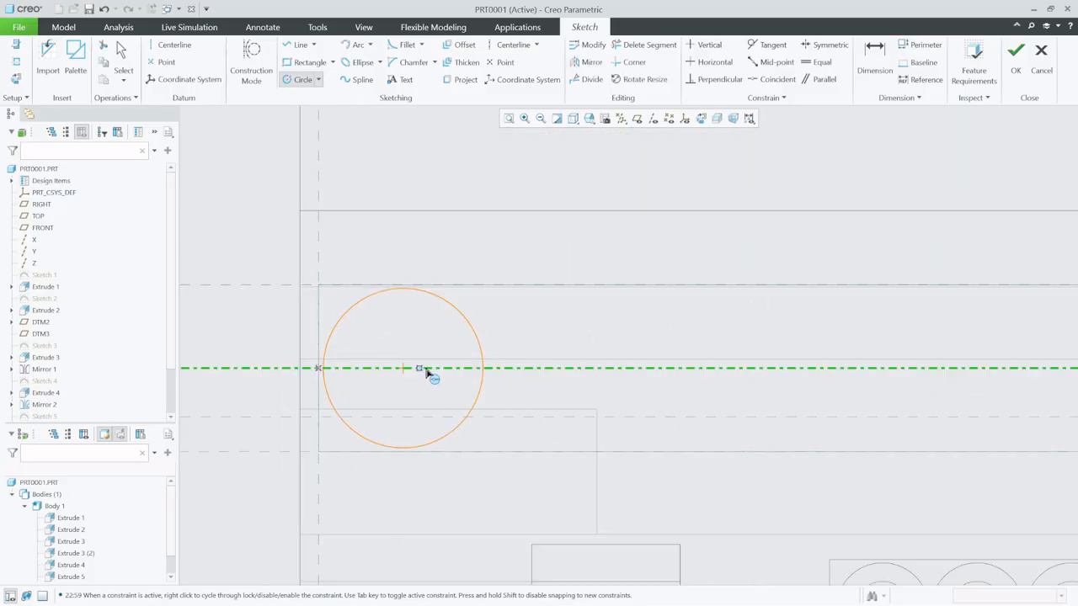
{"action": "left_click", "coordinate": [610, 368]}
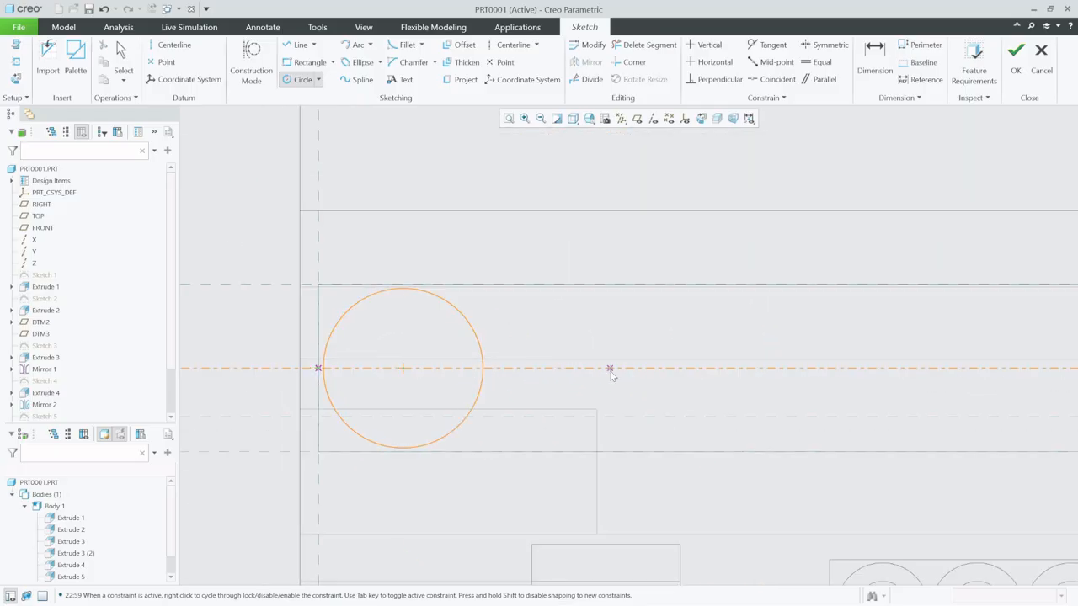
{"action": "left_click", "coordinate": [653, 314]}
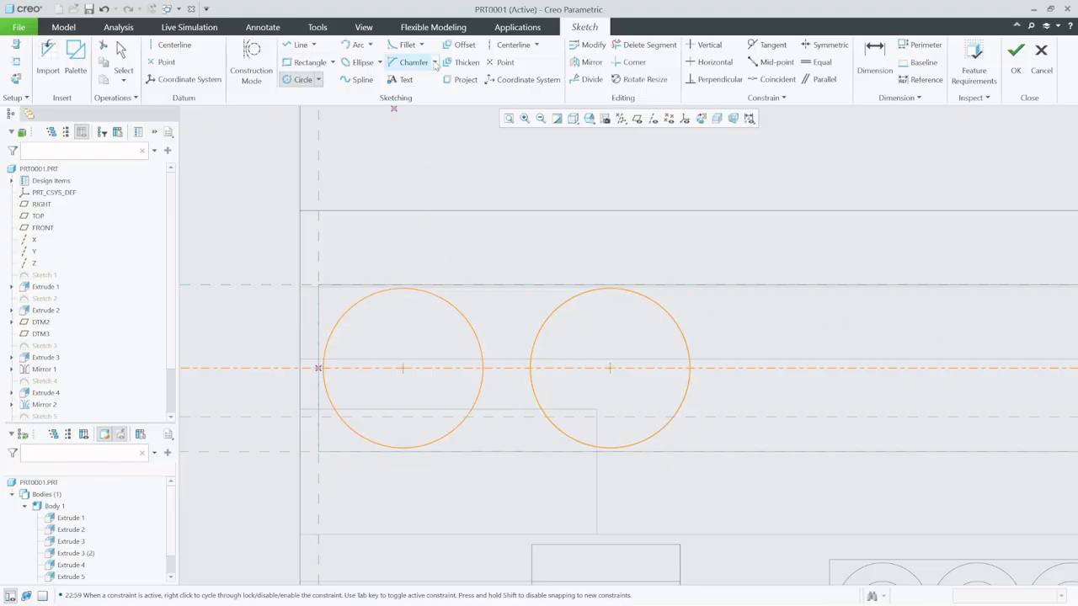
- Dimension the second circle's center 15 from the left edge of the recess
{"action": "left_click", "coordinate": [875, 63]}
{"action": "left_click", "coordinate": [611, 376]}
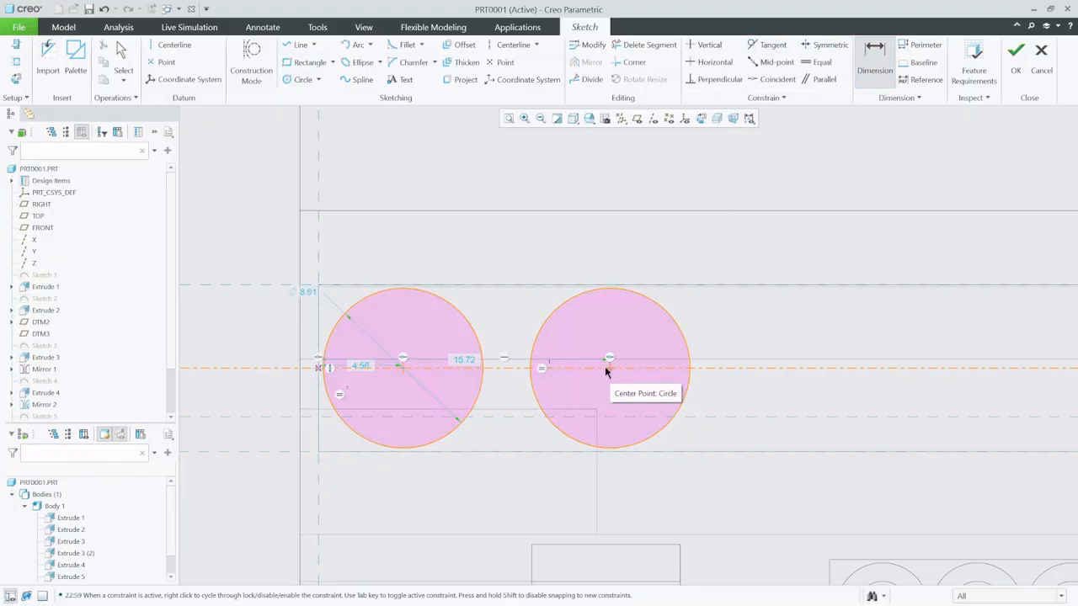
{"action": "left_click", "coordinate": [486, 366]}
{"action": "middle_click", "coordinate": [459, 362]}
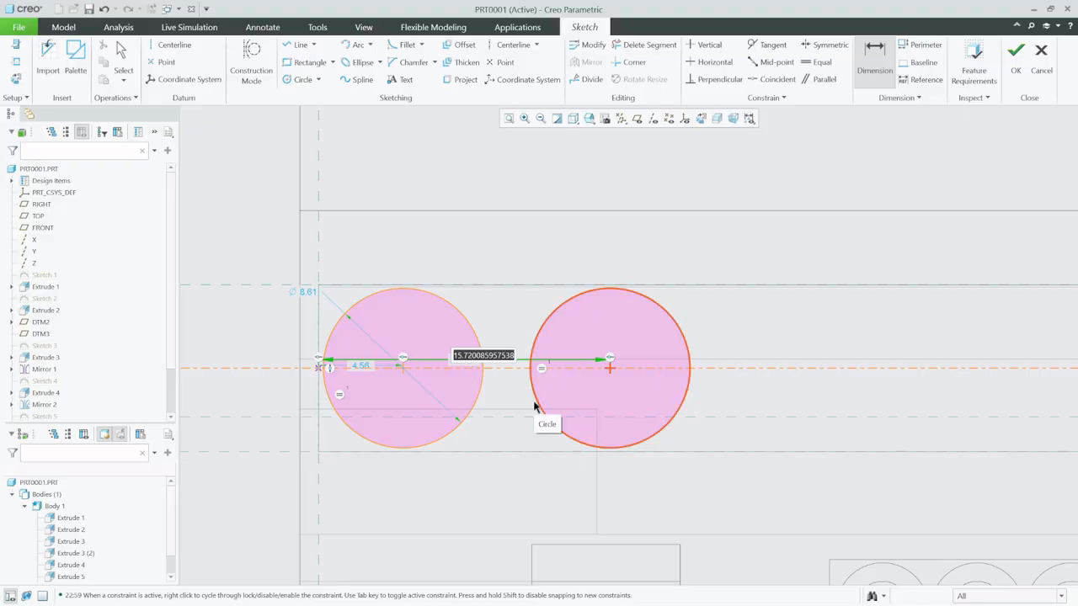
{"action": "type", "text": "1"}
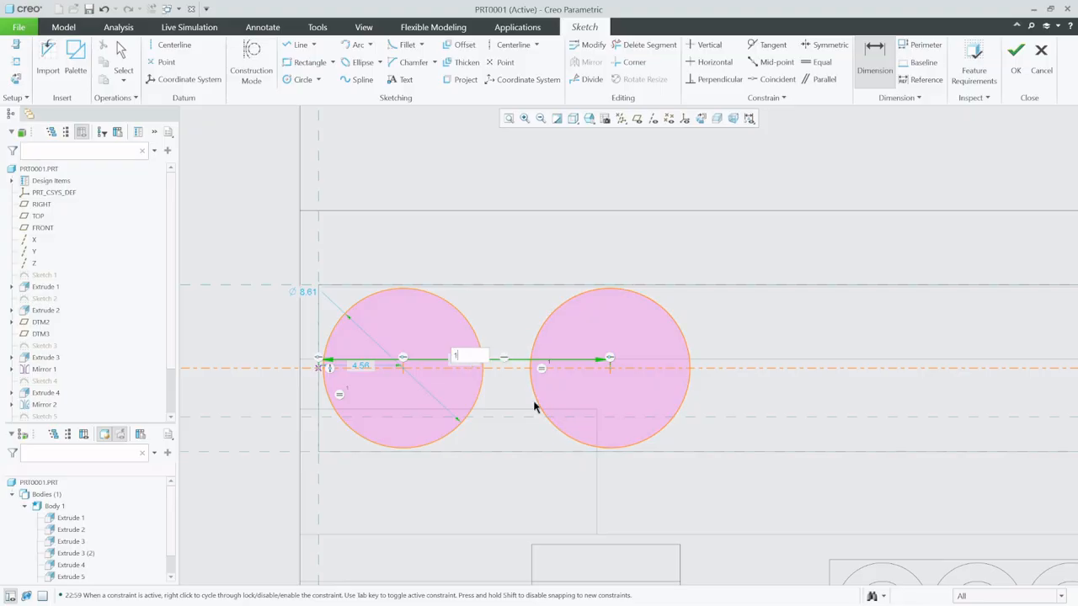
{"action": "type", "text": "5"}
{"action": "key", "text": "Return"}
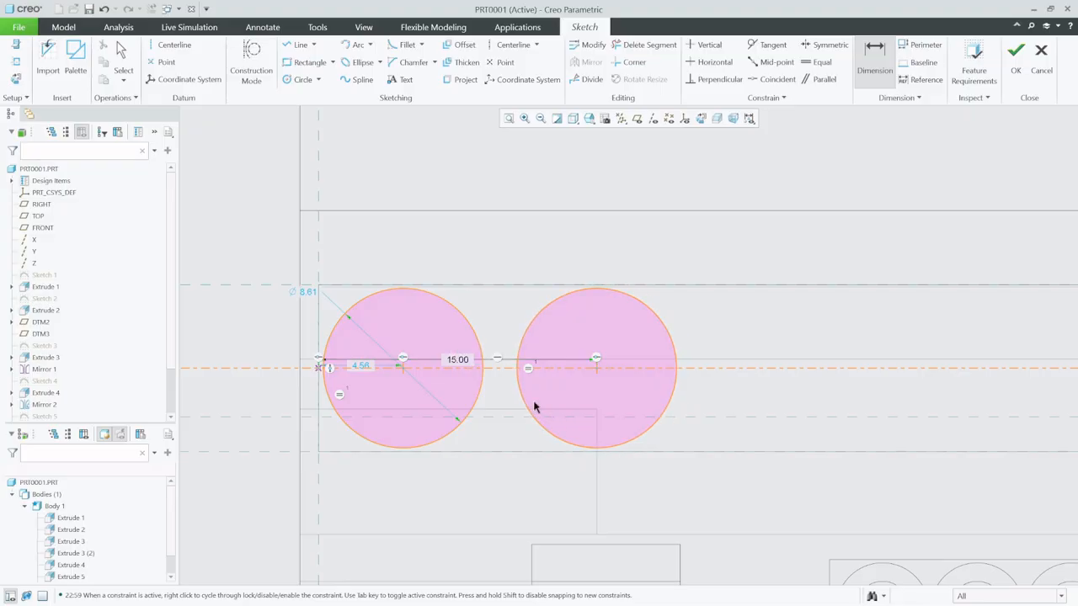
- Change the second circle's center distance from the recess's left edge to 14 and finish the sketch
{"action": "double_click", "coordinate": [469, 364]}
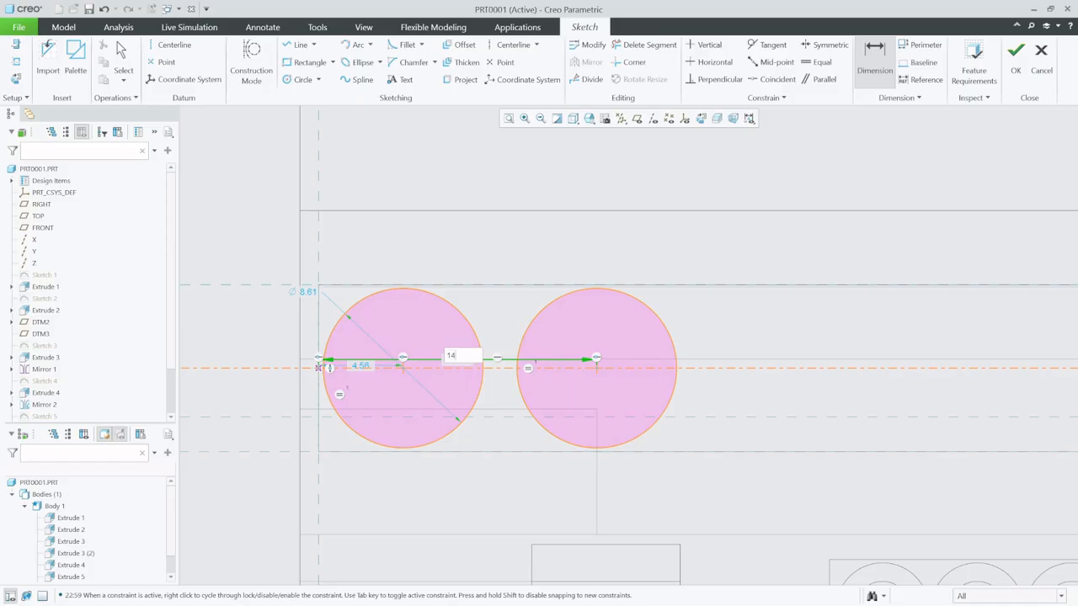
{"action": "key", "text": "Return"}
{"action": "scroll", "coordinate": [287, 390], "scroll_direction": "up", "scroll_amount": 4}
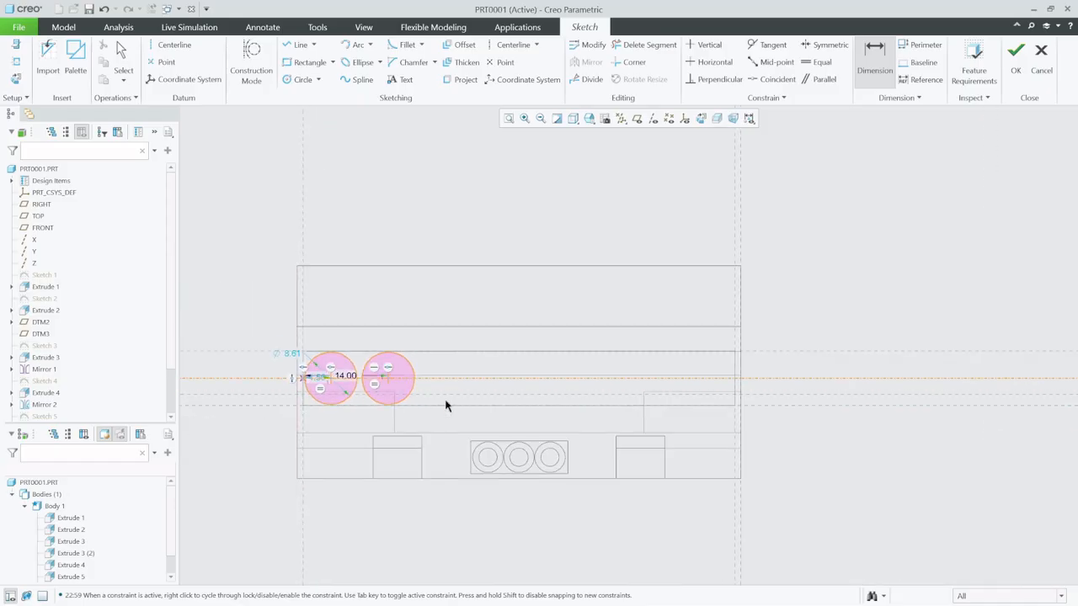
{"action": "scroll", "coordinate": [455, 403], "scroll_direction": "down", "scroll_amount": 3}
{"action": "mouse_move", "coordinate": [420, 393]}
{"action": "middle_mouse_down"}
{"action": "mouse_move", "coordinate": [436, 393]}
{"action": "mouse_move", "coordinate": [449, 415]}
{"action": "mouse_move", "coordinate": [473, 396]}
{"action": "middle_mouse_up"}
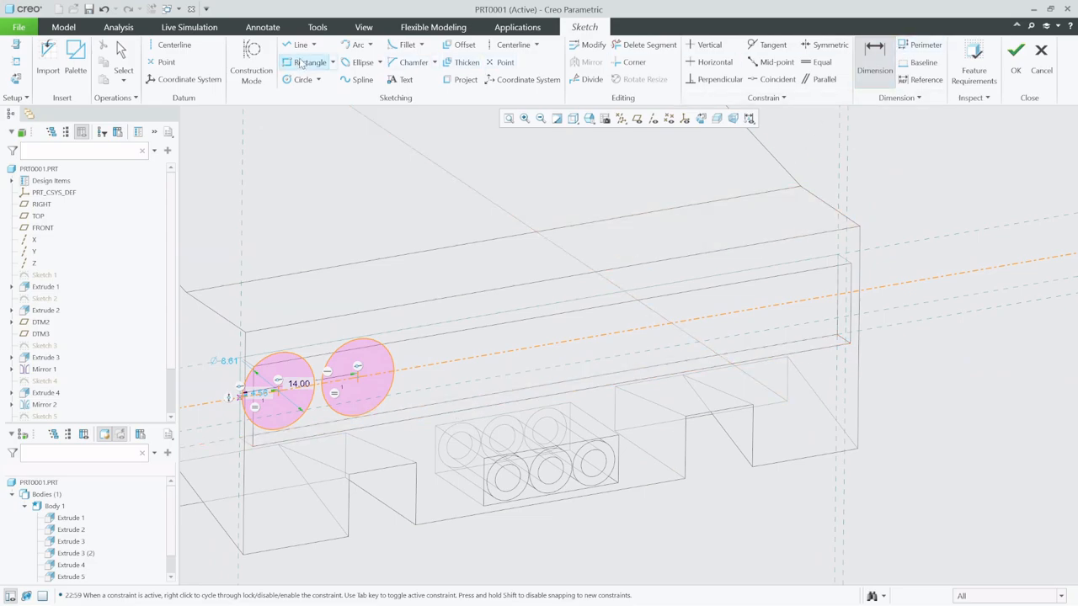
{"action": "left_click", "coordinate": [1015, 60]}
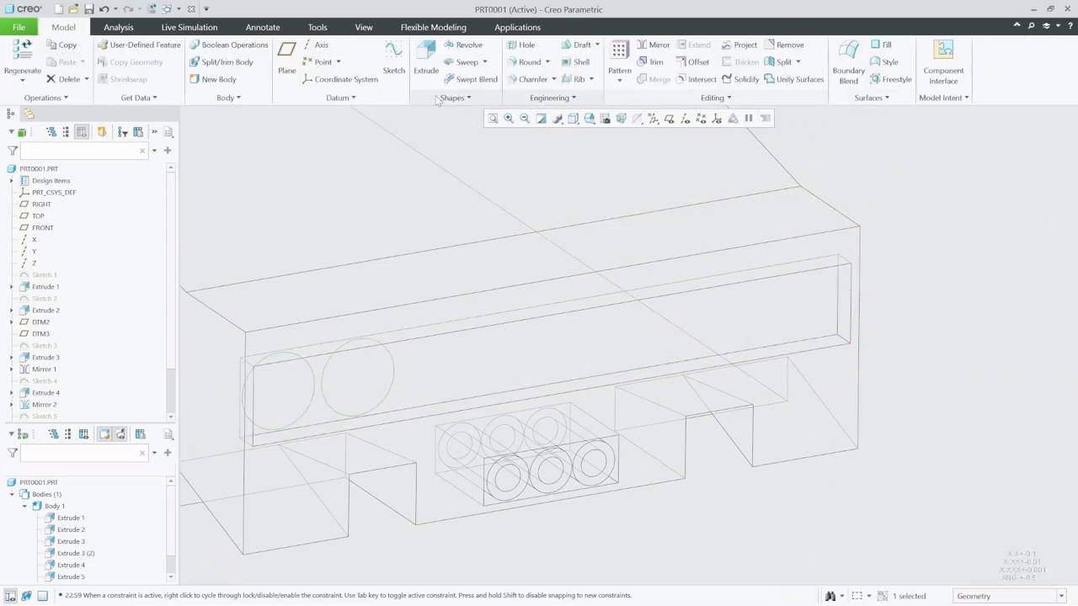
- Extrude the two tail-light circles up to the car's rear face as the depth reference, with the model display set to shaded
{"action": "left_click", "coordinate": [425, 61]}
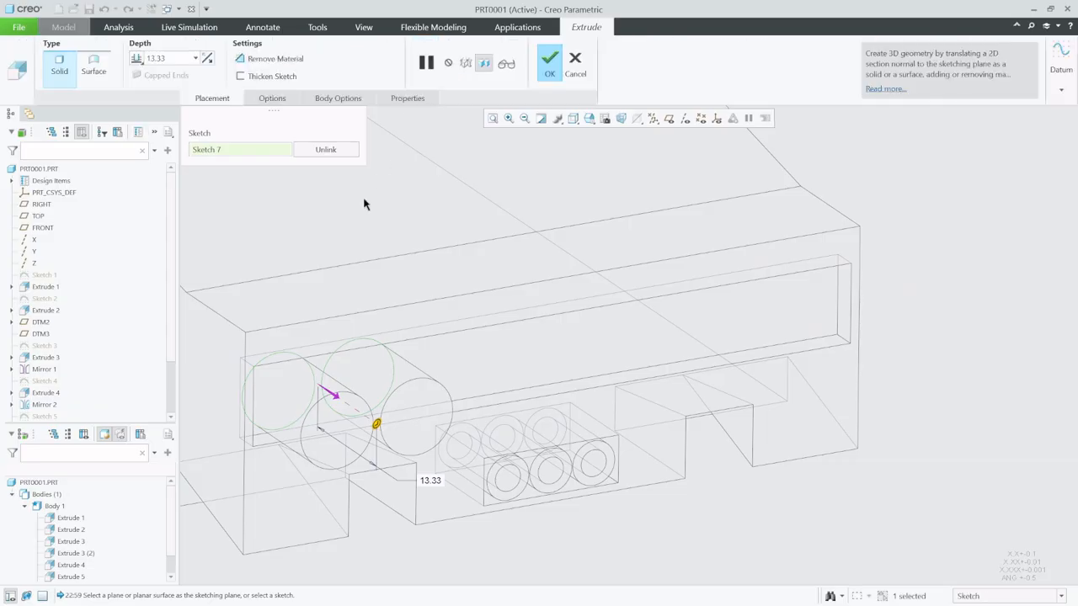
{"action": "left_click", "coordinate": [588, 119]}
{"action": "left_click", "coordinate": [599, 161]}
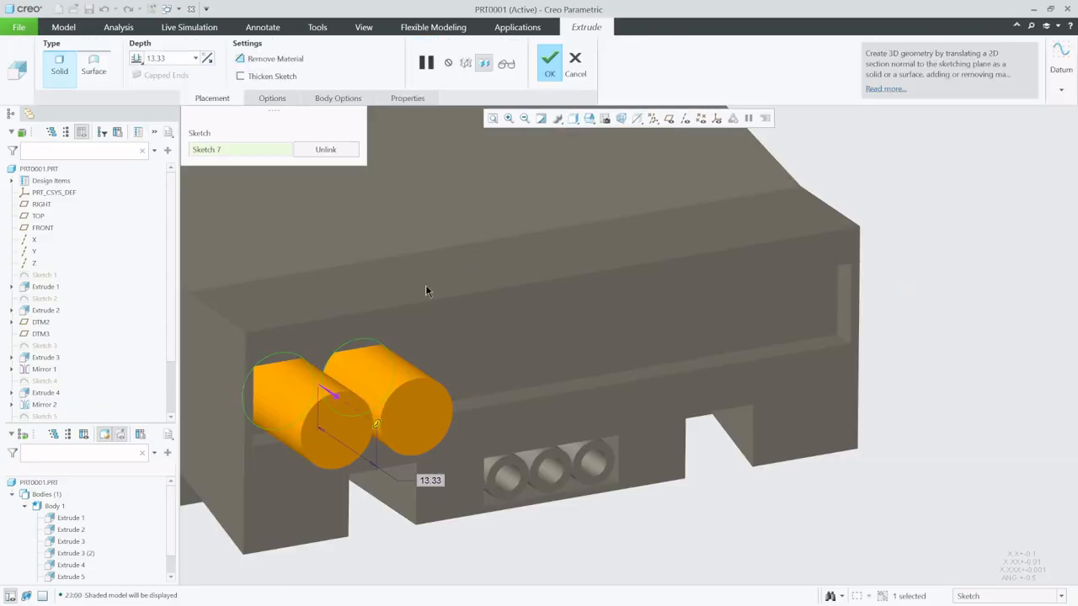
{"action": "scroll", "coordinate": [277, 384], "scroll_direction": "down", "scroll_amount": 3}
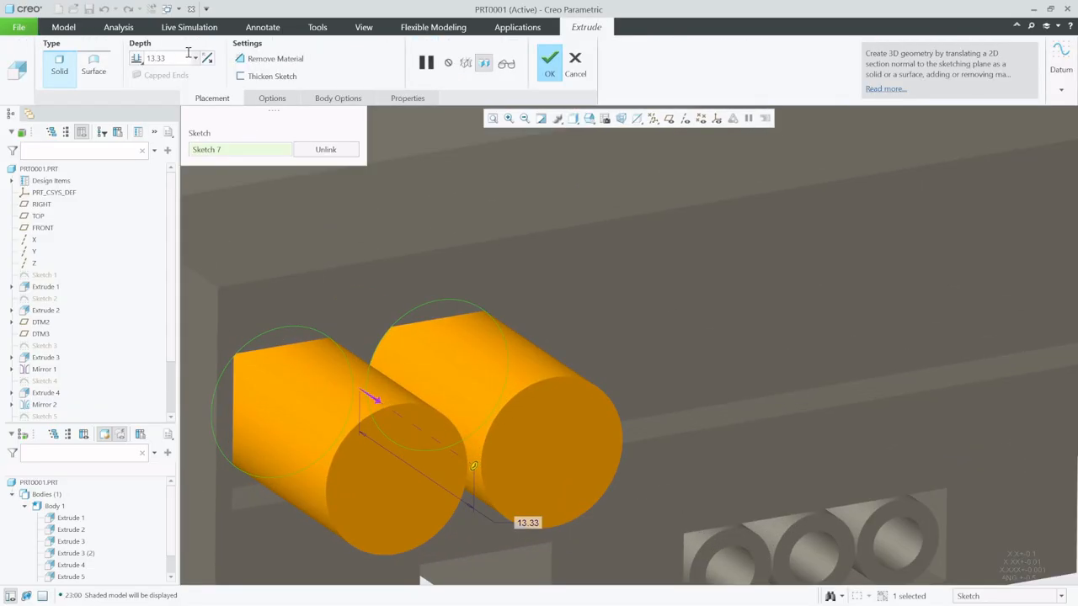
{"action": "left_click", "coordinate": [140, 63]}
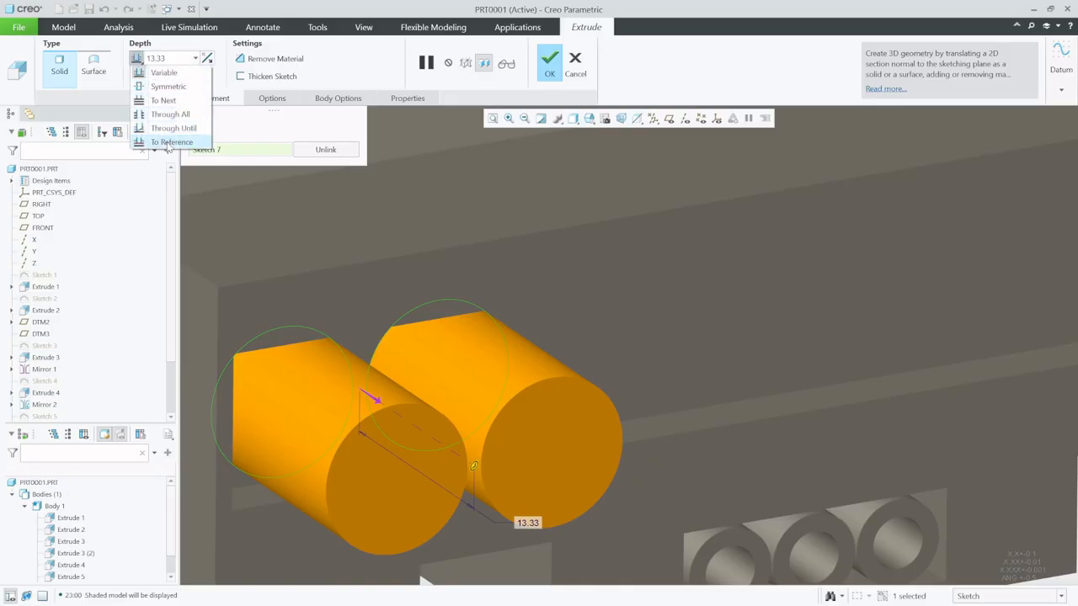
{"action": "left_click", "coordinate": [168, 145]}
{"action": "left_click", "coordinate": [364, 278]}
{"action": "scroll", "coordinate": [316, 351], "scroll_direction": "up", "scroll_amount": 5}
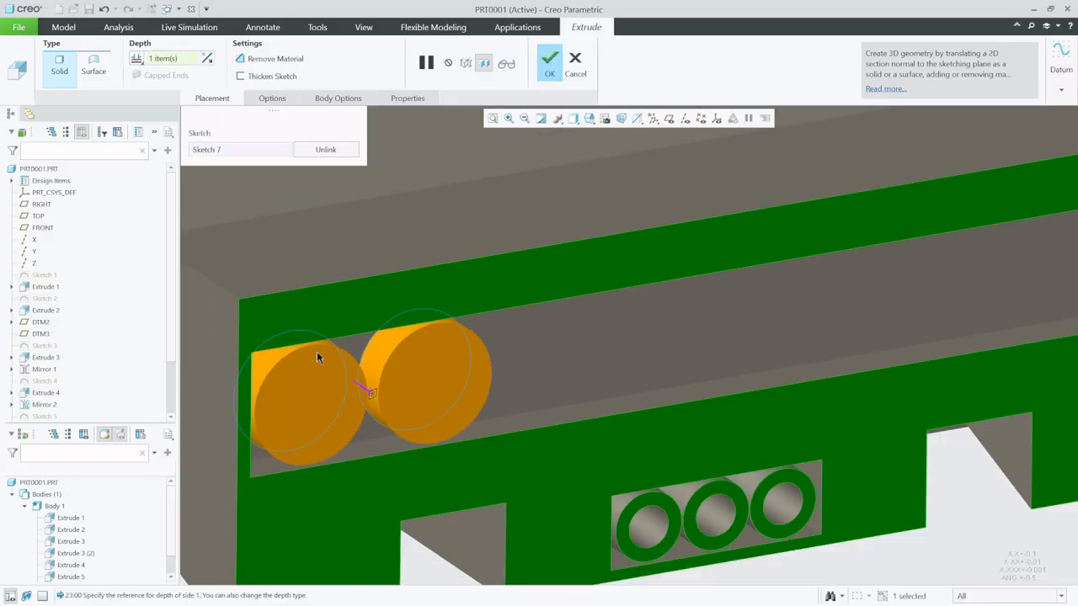
{"action": "left_click", "coordinate": [548, 73]}
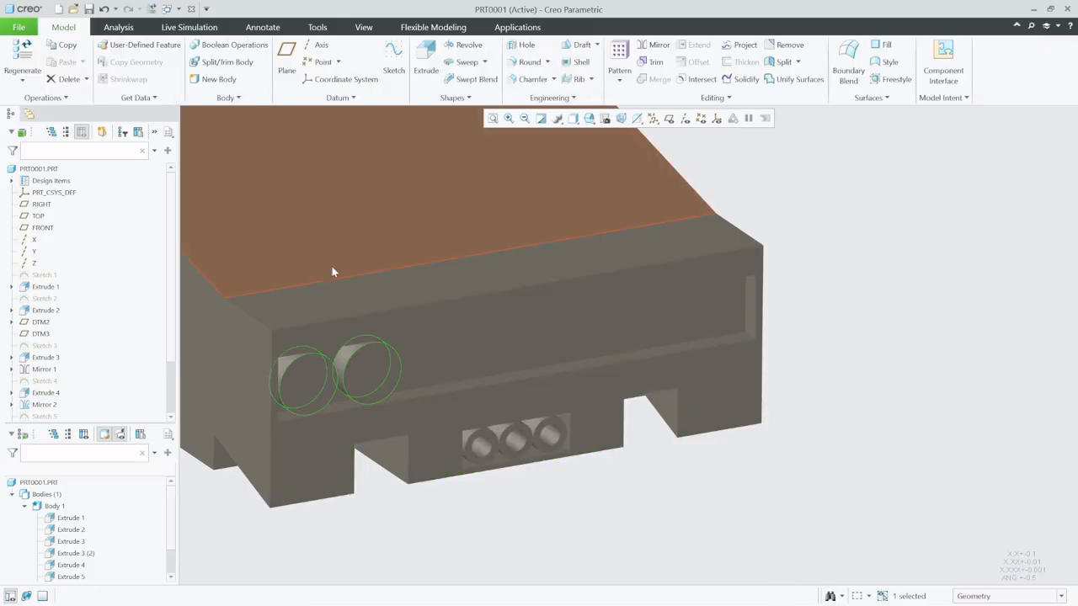
- Show the datum planes and mirror the tail-light extrusion about the RIGHT plane
{"action": "left_click", "coordinate": [654, 45]}
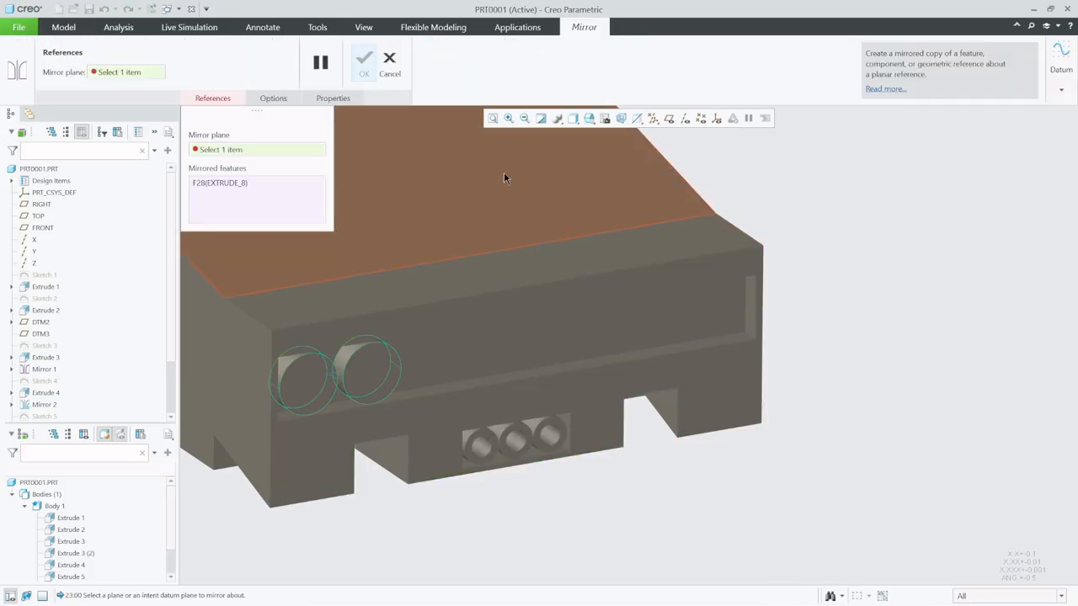
{"action": "left_click", "coordinate": [669, 117]}
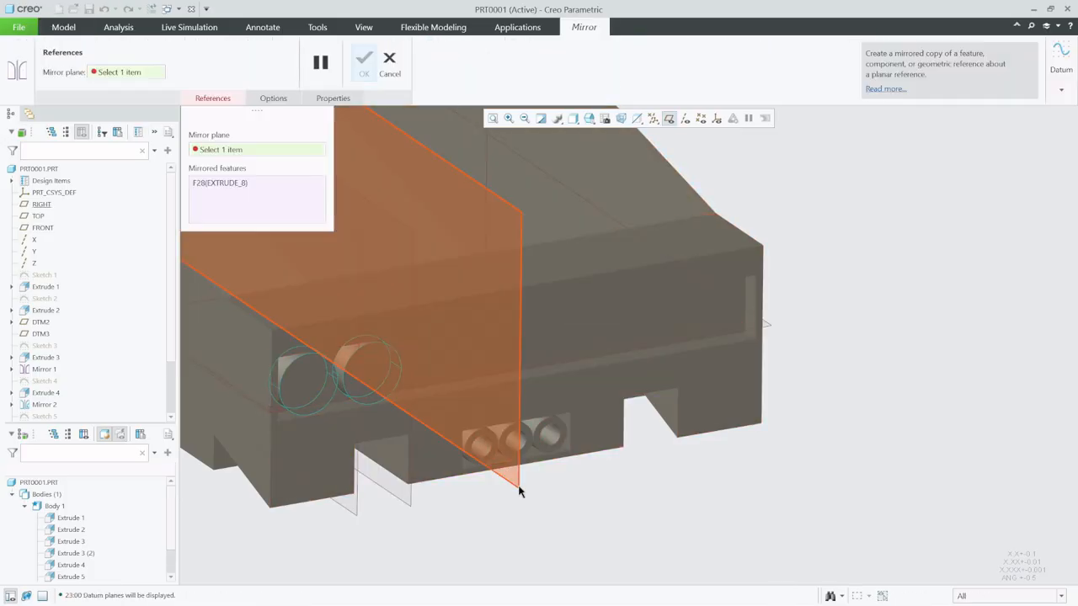
{"action": "left_click", "coordinate": [516, 484]}
{"action": "left_click", "coordinate": [364, 61]}
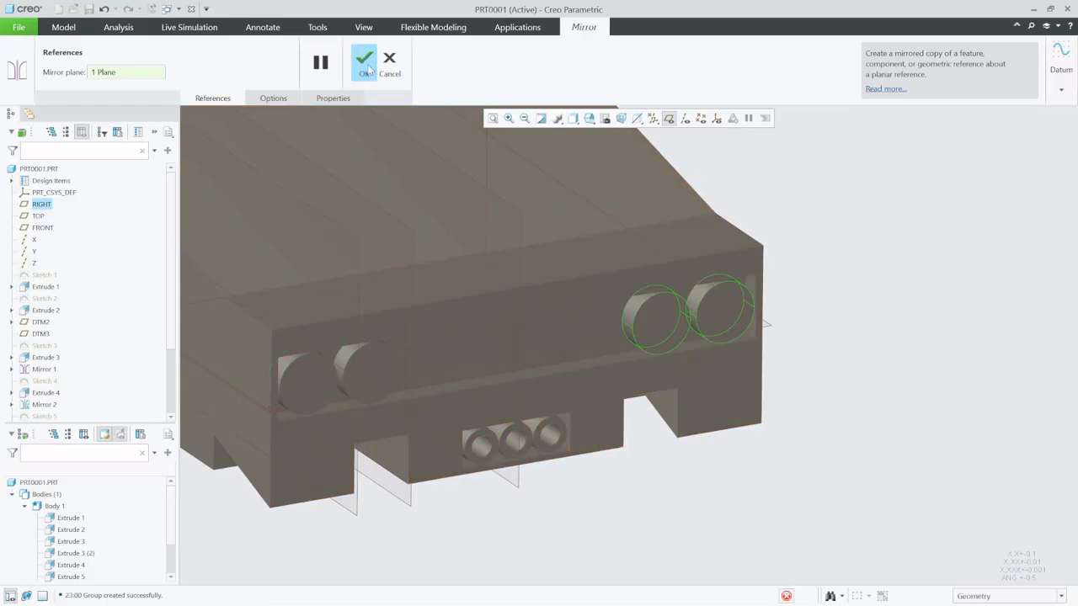
{"action": "left_click", "coordinate": [814, 205]}
{"action": "scroll", "coordinate": [665, 404], "scroll_direction": "up", "scroll_amount": 5}
{"action": "scroll", "coordinate": [608, 446], "scroll_direction": "down", "scroll_amount": 3}
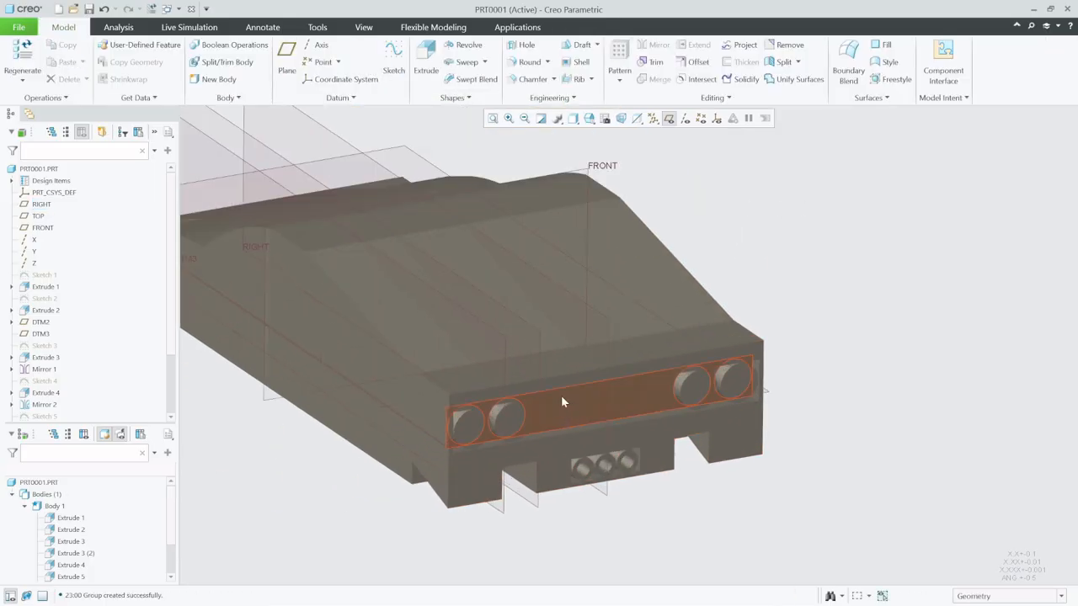
- Start a sketch on the car's flat roof surface and orient it to the 2D view
{"action": "middle_click_drag", "start_coordinate": [557, 383], "coordinate": [584, 370]}
{"action": "scroll", "coordinate": [677, 390], "scroll_direction": "up", "scroll_amount": 2}
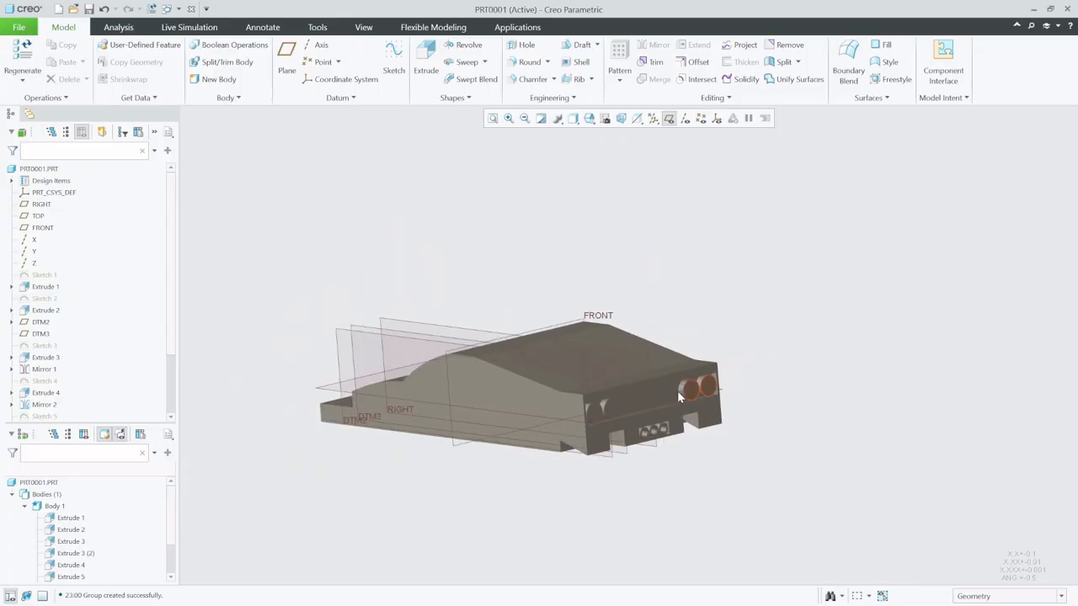
{"action": "scroll", "coordinate": [536, 415], "scroll_direction": "down", "scroll_amount": 4}
{"action": "middle_click_drag", "start_coordinate": [535, 411], "coordinate": [616, 389]}
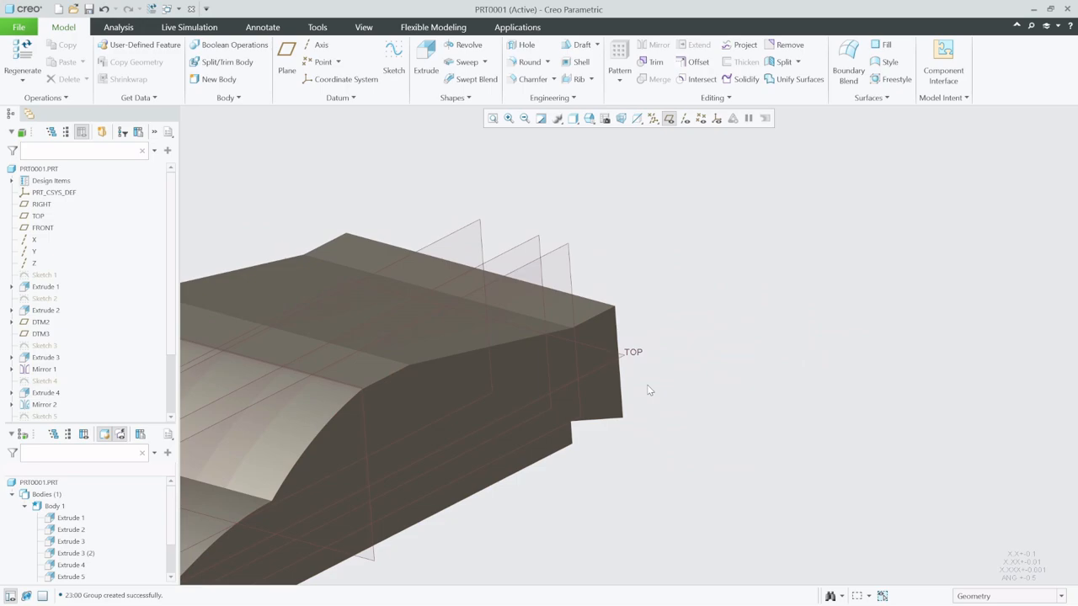
{"action": "left_click", "coordinate": [393, 59]}
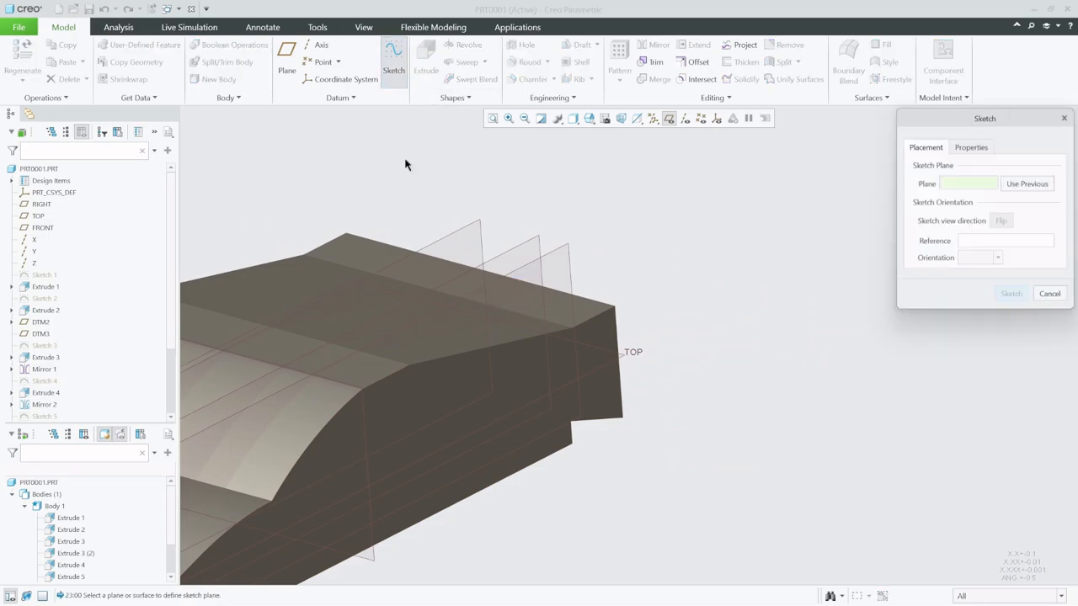
{"action": "left_click", "coordinate": [368, 392]}
{"action": "left_click", "coordinate": [1009, 295]}
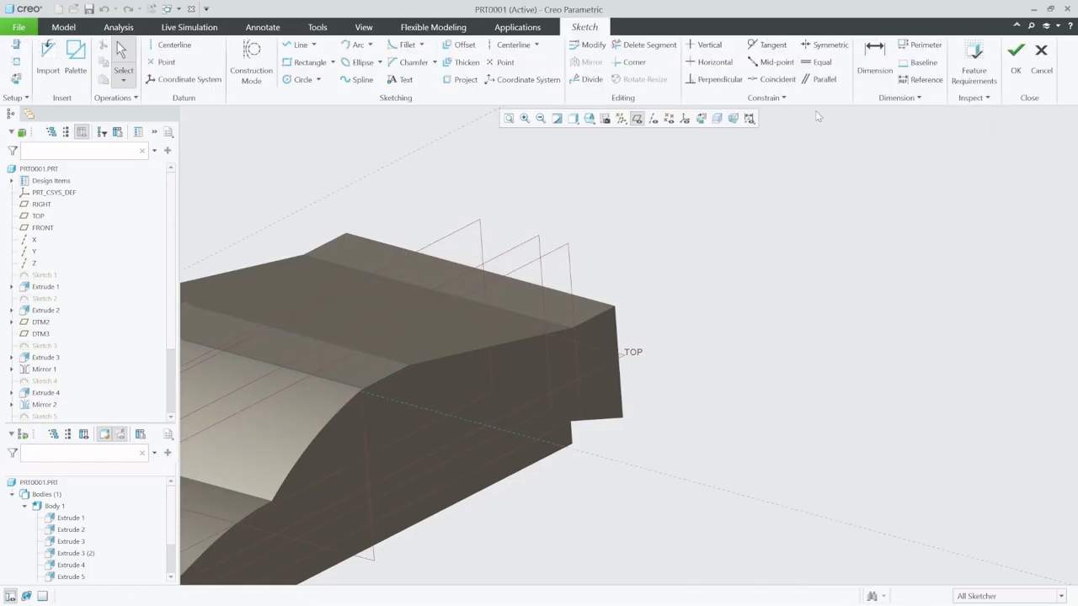
{"action": "left_click", "coordinate": [701, 118]}
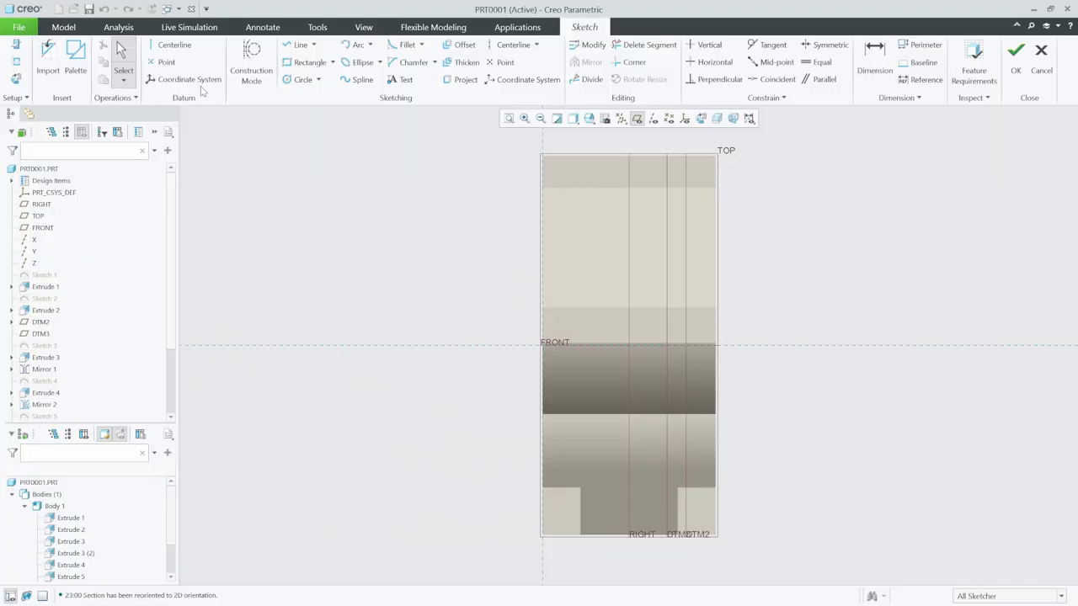
- Add the car's side surface and the two edges bounding the sloped rear surface as sketch references
{"action": "left_click", "coordinate": [17, 61]}
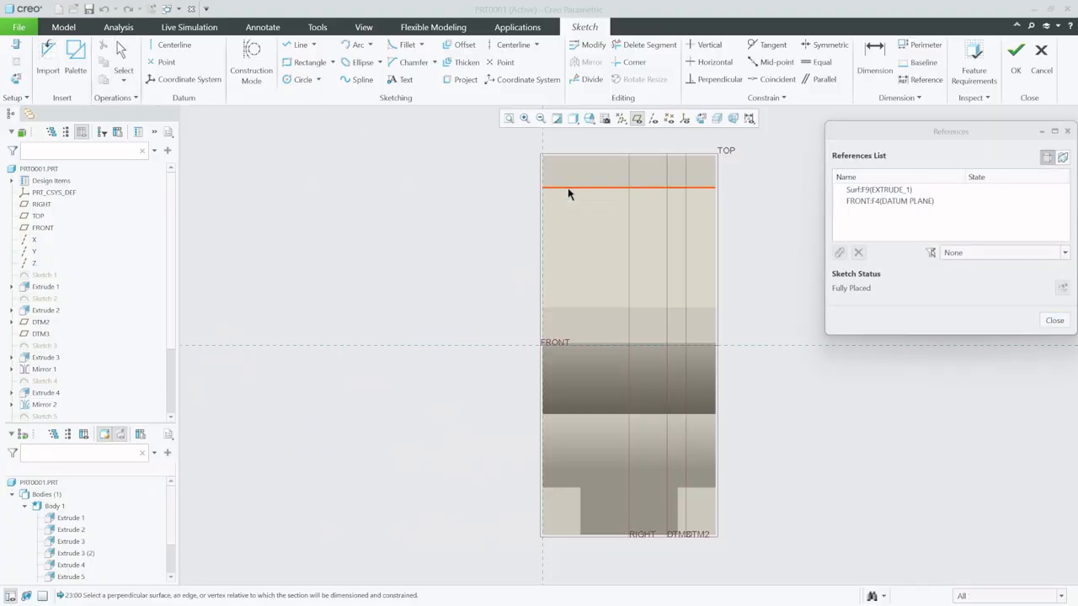
{"action": "left_click", "coordinate": [716, 202]}
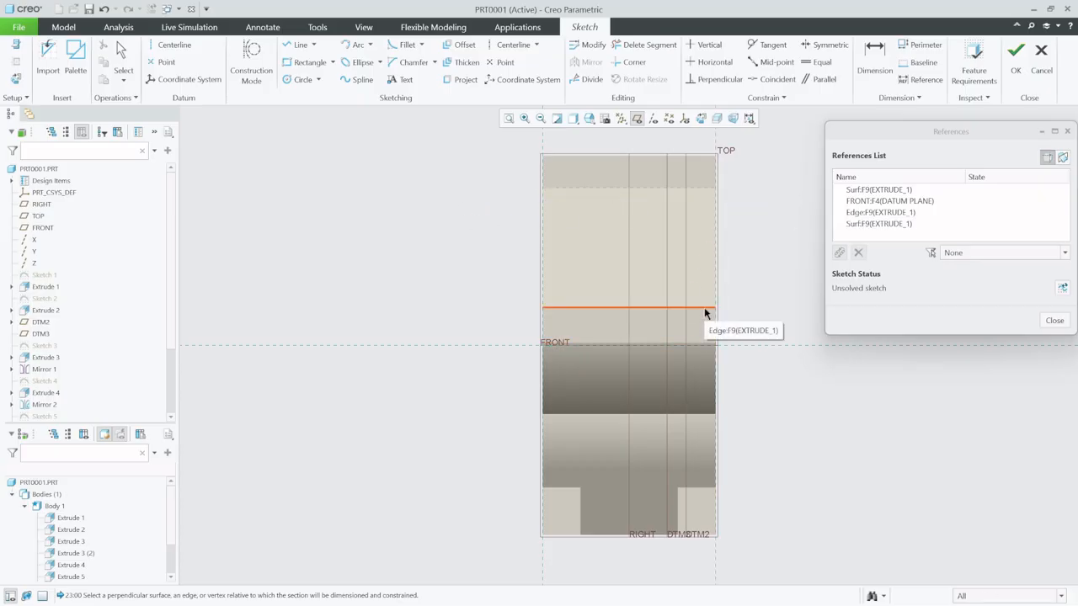
{"action": "left_click", "coordinate": [704, 308]}
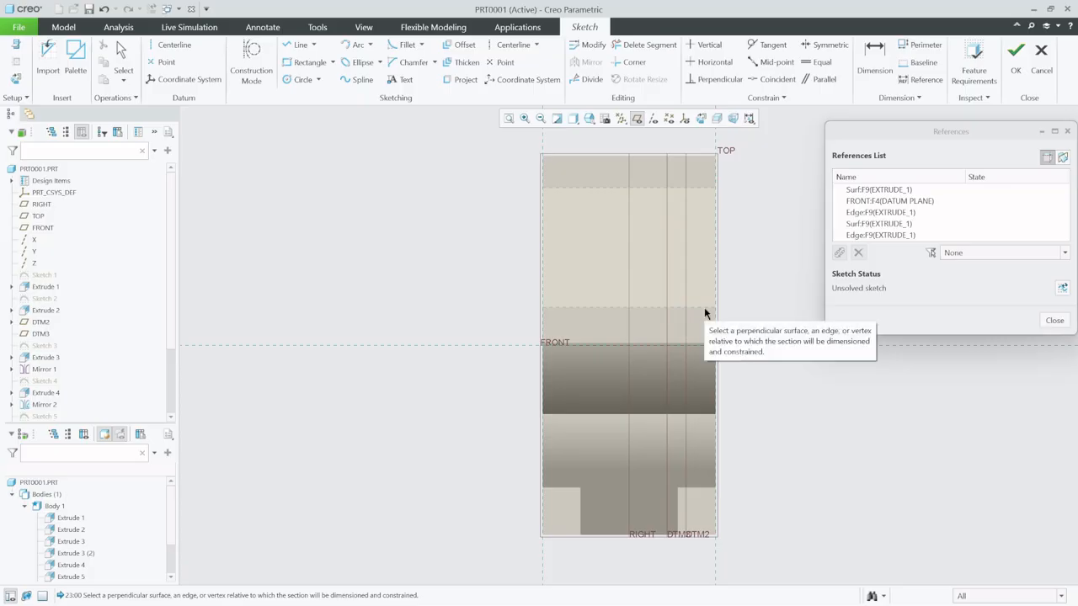
{"action": "scroll", "coordinate": [681, 216], "scroll_direction": "up", "scroll_amount": 4}
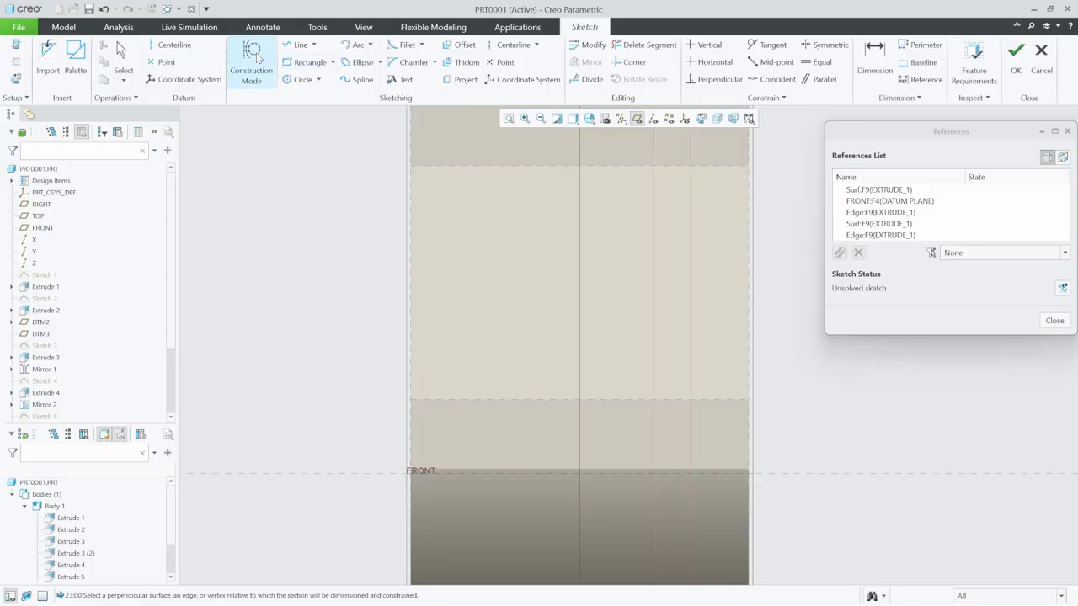
- Sketch a slanted line between the two rear-slope edges, starting about 10.2 from the car's side at the roof edge
{"action": "left_click", "coordinate": [297, 45]}
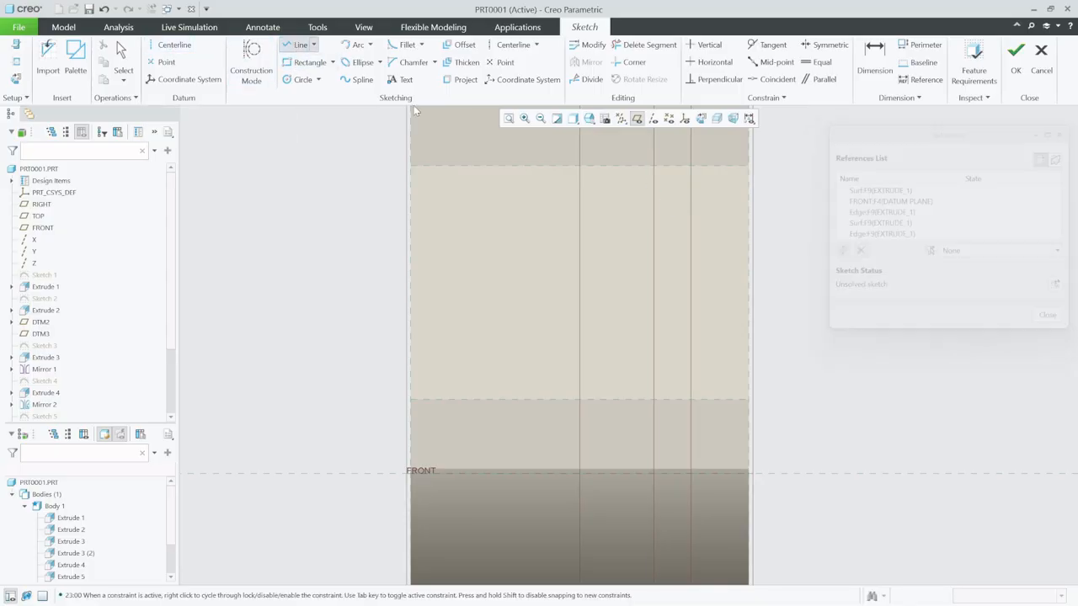
{"action": "left_click", "coordinate": [749, 400]}
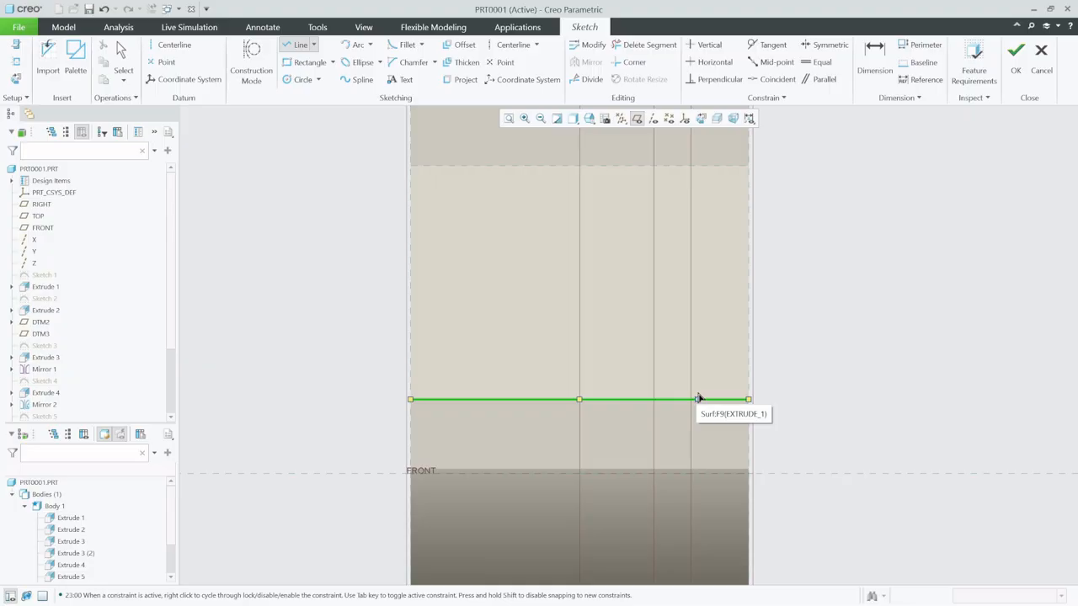
{"action": "left_click", "coordinate": [700, 398]}
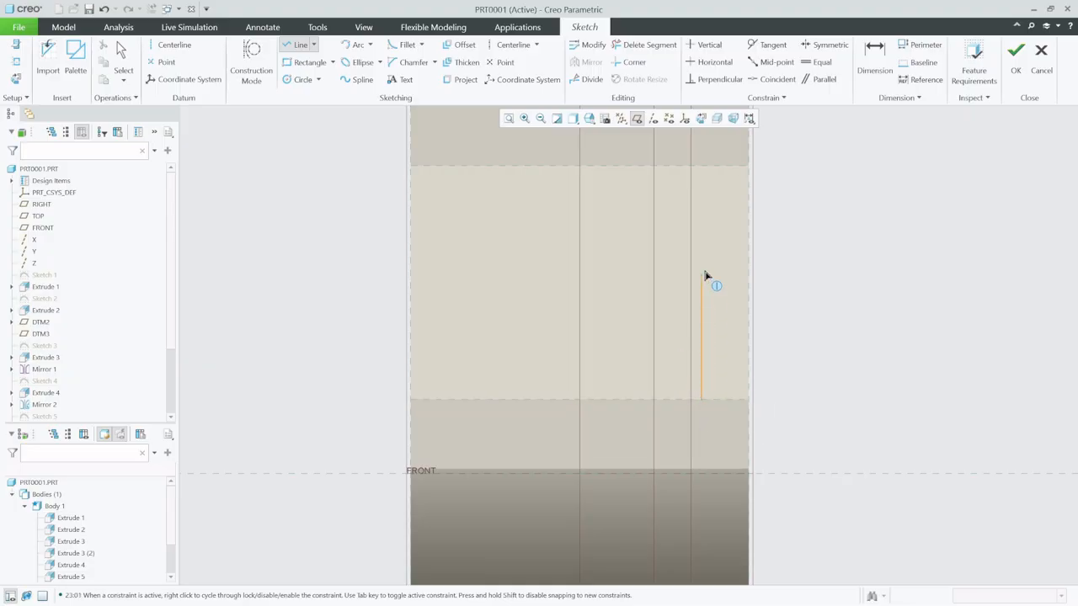
{"action": "left_click", "coordinate": [669, 166]}
{"action": "left_click", "coordinate": [123, 58]}
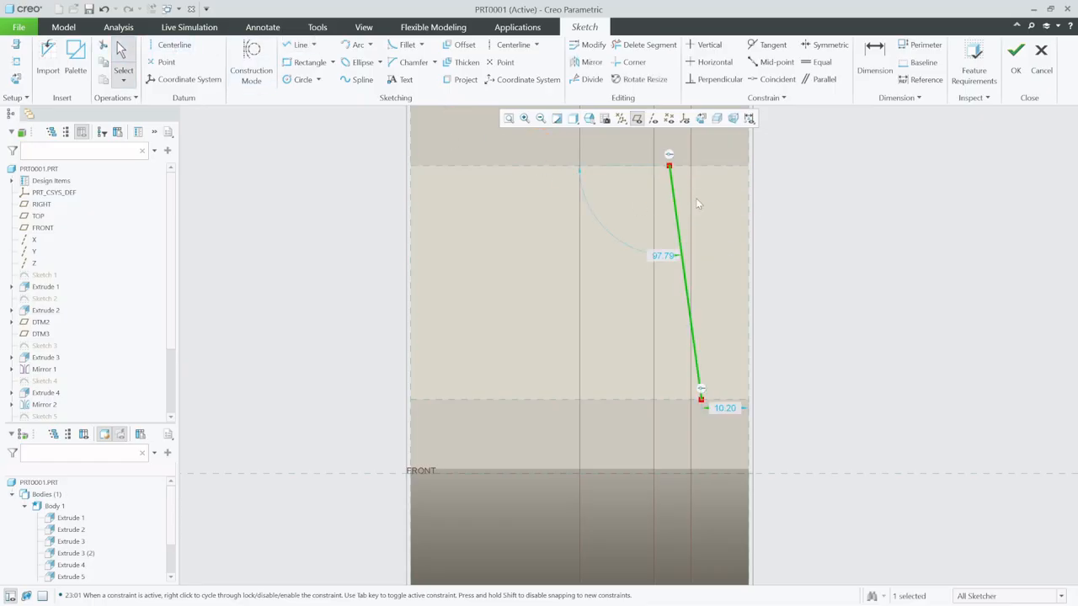
- Set the slanted line's roof end 8 from the car's side and dimension its rear end 15 from the same side
{"action": "double_click", "coordinate": [726, 409]}
{"action": "type", "text": "8"}
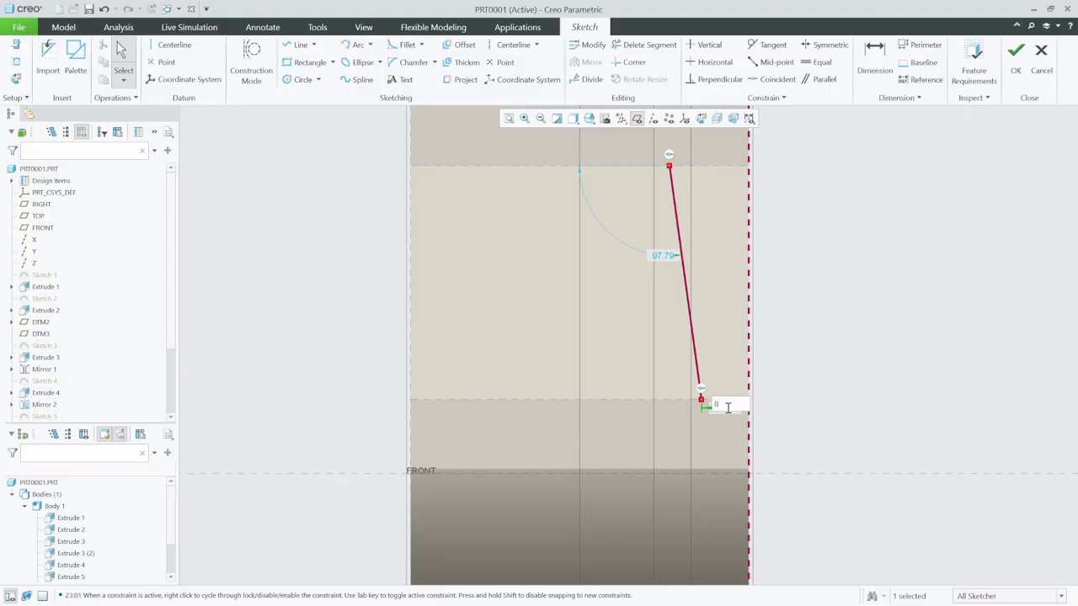
{"action": "key", "text": "Return"}
{"action": "left_click", "coordinate": [874, 57]}
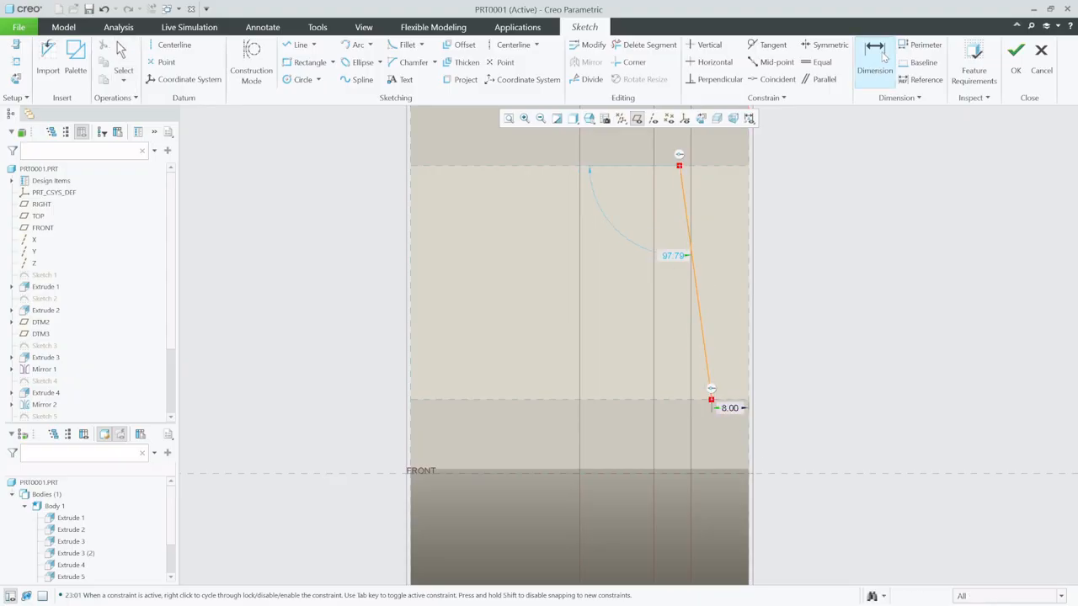
{"action": "left_click", "coordinate": [680, 170]}
{"action": "left_click", "coordinate": [749, 179]}
{"action": "middle_click", "coordinate": [730, 146]}
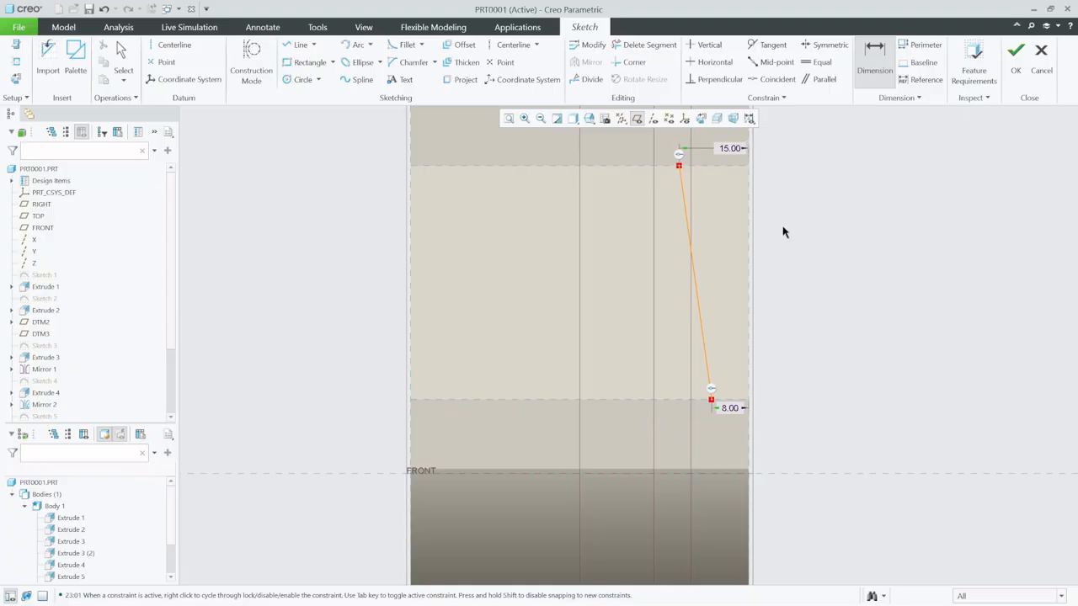
- Draw a line about 32.5 long outward from the slanted line's rear end, then a line parallel to the car's side ending level with the roof edge
{"action": "left_click", "coordinate": [296, 45]}
{"action": "left_click", "coordinate": [678, 166]}
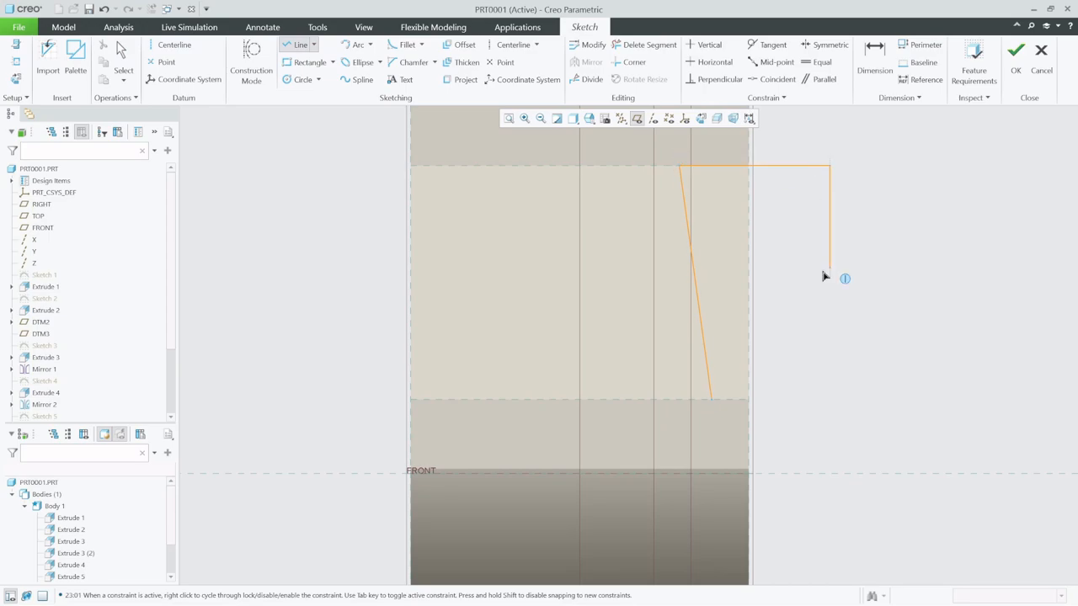
{"action": "middle_click", "coordinate": [830, 413]}
- Close the profile with a line about 53.9 long toward the front, an outward line and a return line, and finish the sketch
{"action": "left_click", "coordinate": [295, 48]}
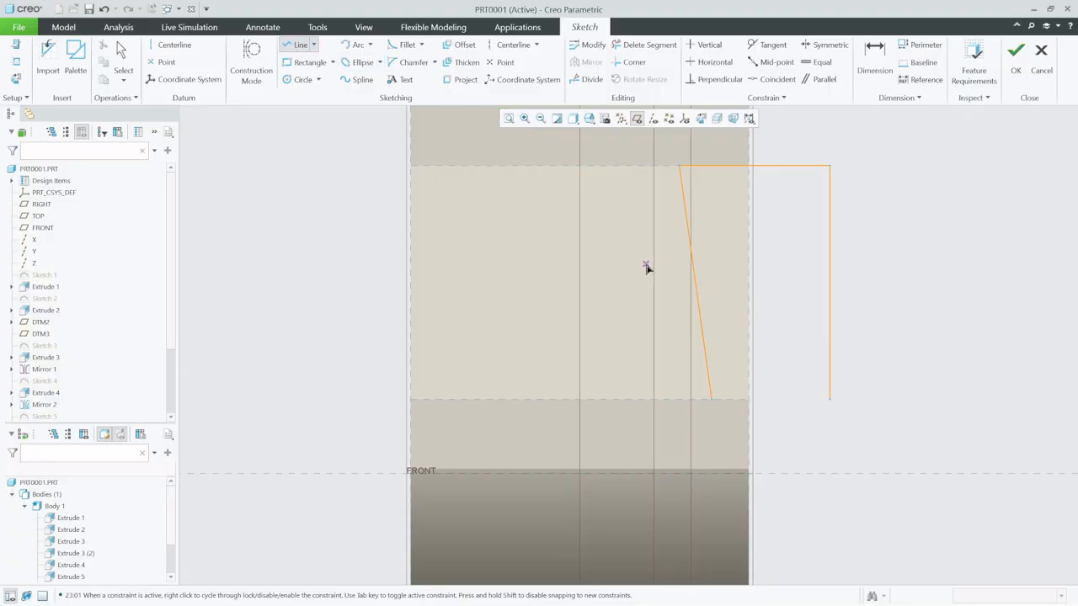
{"action": "left_click", "coordinate": [712, 398]}
{"action": "left_click", "coordinate": [713, 401]}
{"action": "scroll", "coordinate": [685, 427], "scroll_direction": "down", "scroll_amount": 3}
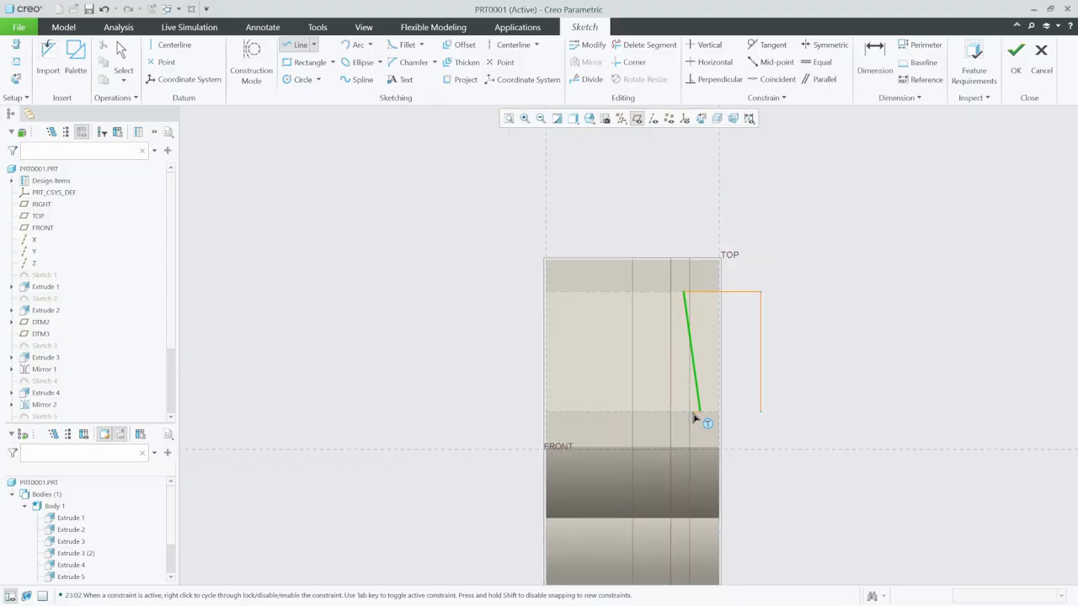
{"action": "left_click", "coordinate": [699, 539]}
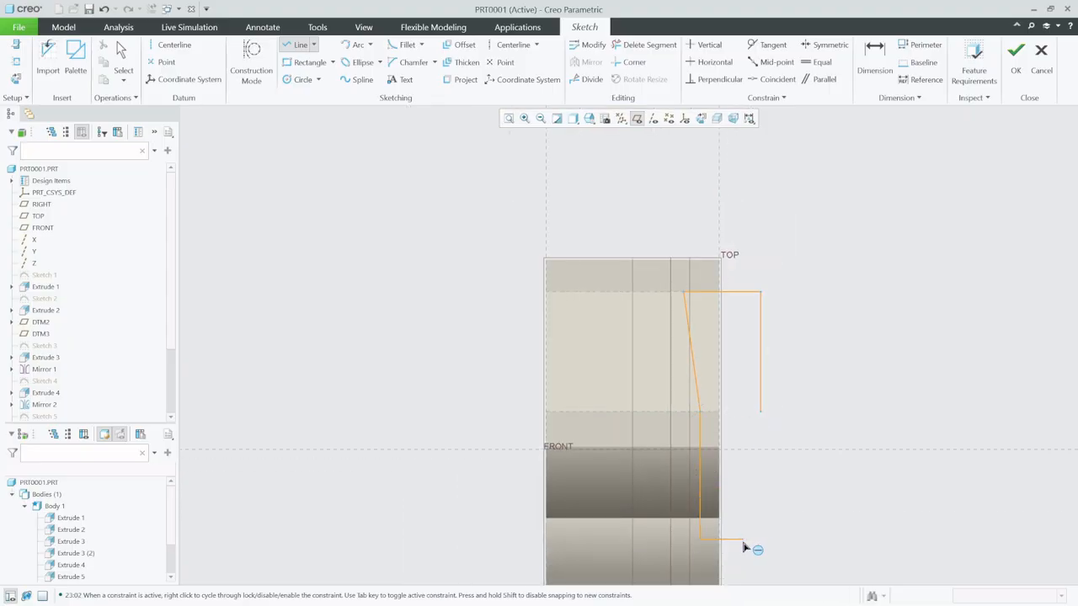
{"action": "left_click", "coordinate": [762, 542]}
{"action": "left_click", "coordinate": [761, 413]}
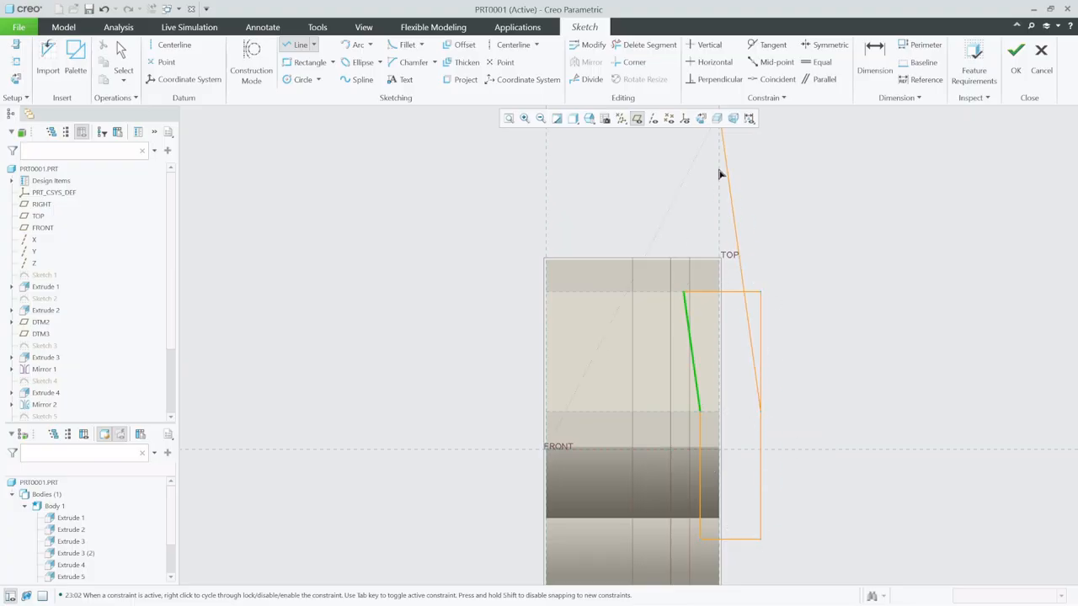
{"action": "left_click", "coordinate": [128, 52]}
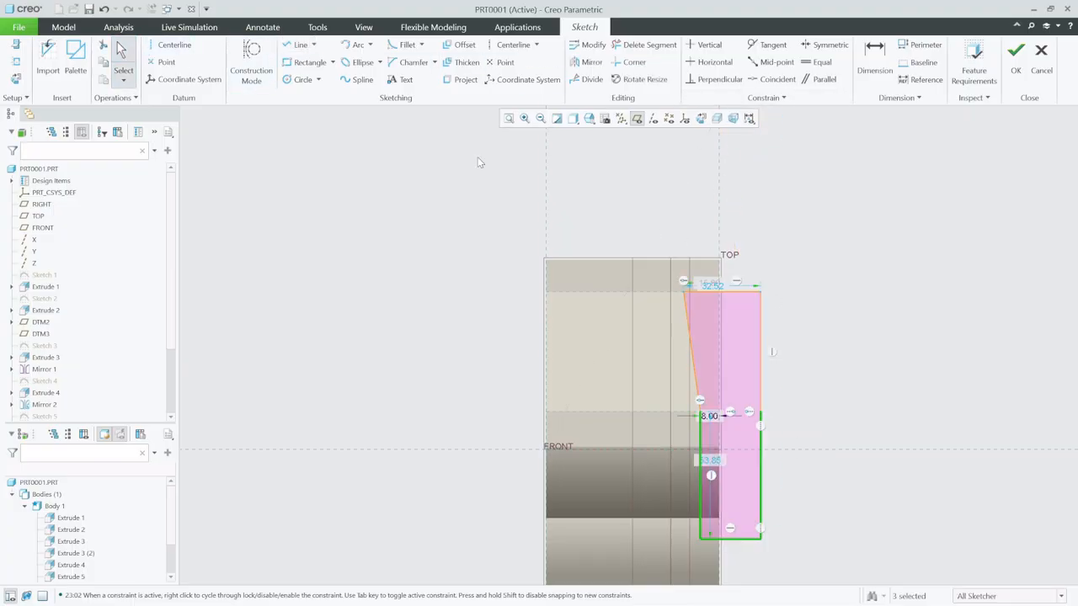
{"action": "left_click", "coordinate": [1016, 53]}
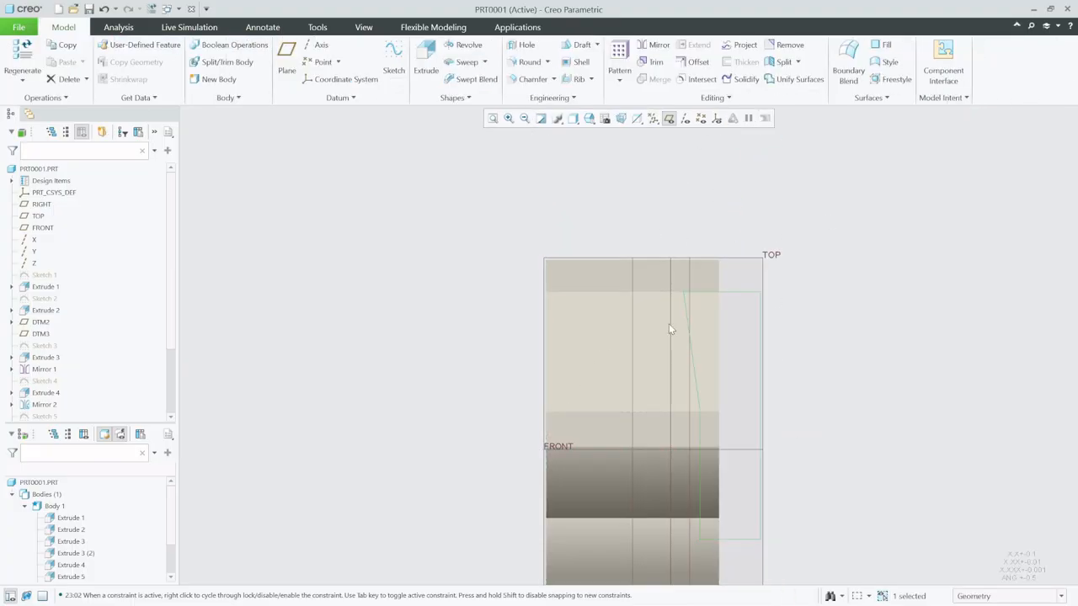
{"action": "mouse_move", "coordinate": [669, 324]}
{"action": "middle_mouse_down"}
{"action": "mouse_move", "coordinate": [603, 258]}
{"action": "mouse_move", "coordinate": [548, 298]}
{"action": "mouse_move", "coordinate": [502, 244]}
{"action": "middle_mouse_up"}
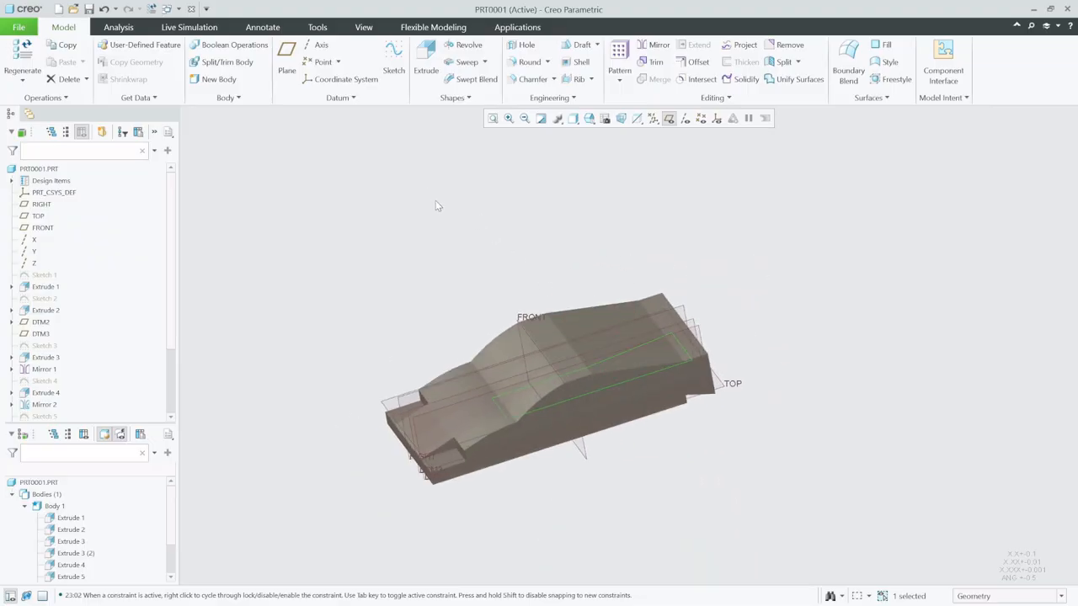
- Extrude the tapered cabin-side profile as a downward material-removing cut, ending at the flat rear deck surface
{"action": "left_click", "coordinate": [427, 57]}
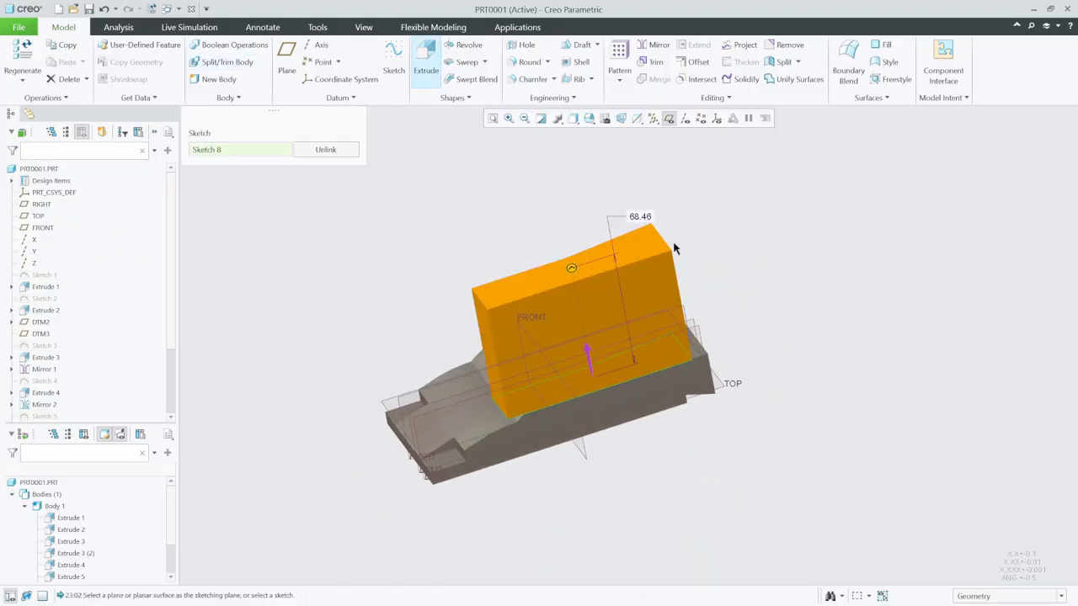
{"action": "scroll", "coordinate": [687, 362], "scroll_direction": "down", "scroll_amount": 3}
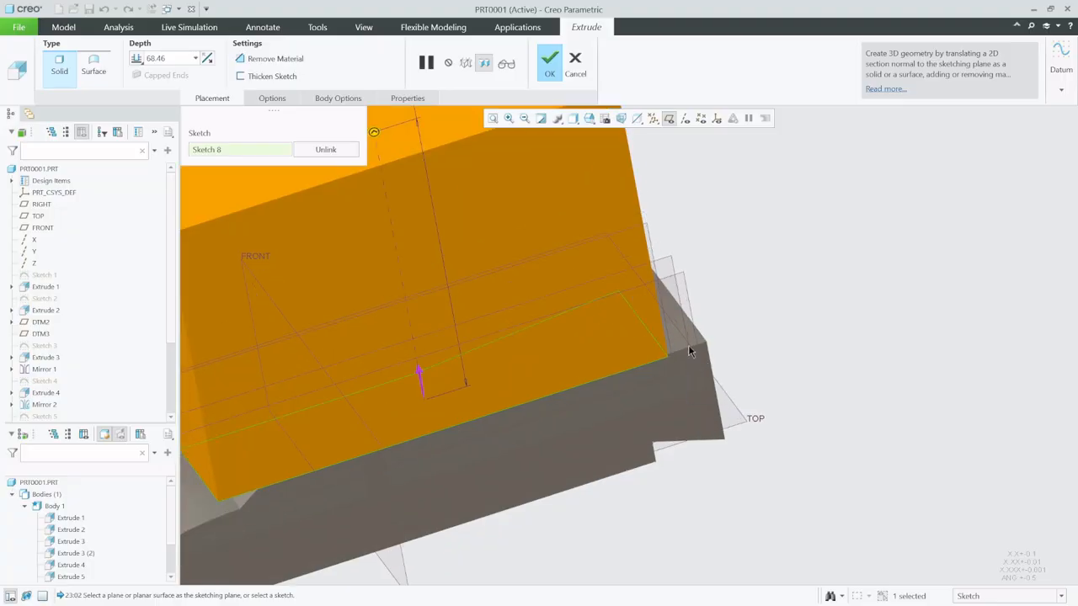
{"action": "left_click", "coordinate": [271, 59]}
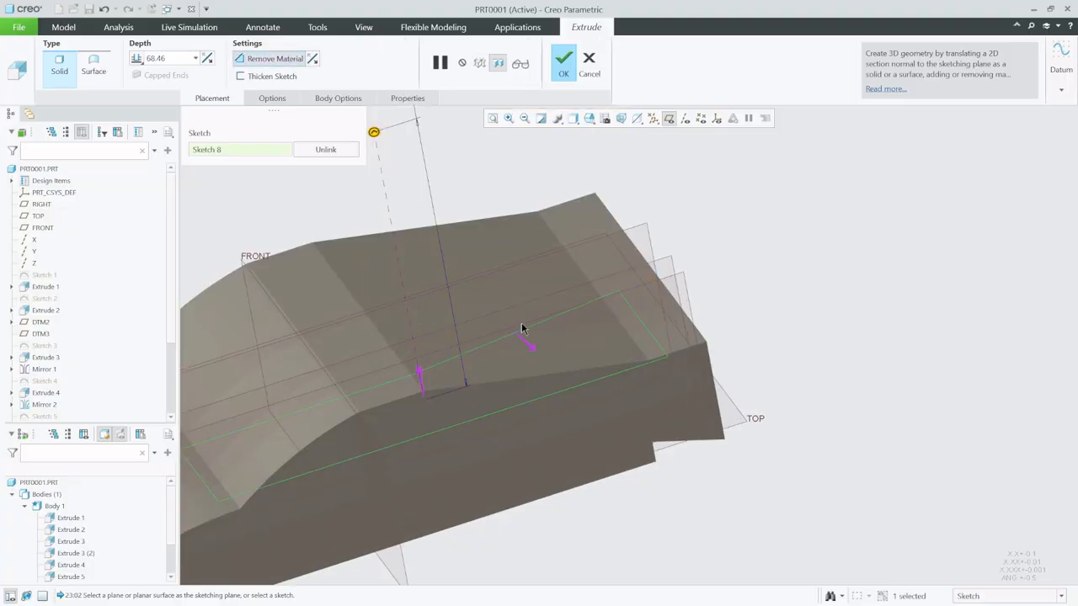
{"action": "middle_click_drag", "start_coordinate": [640, 289], "coordinate": [640, 265]}
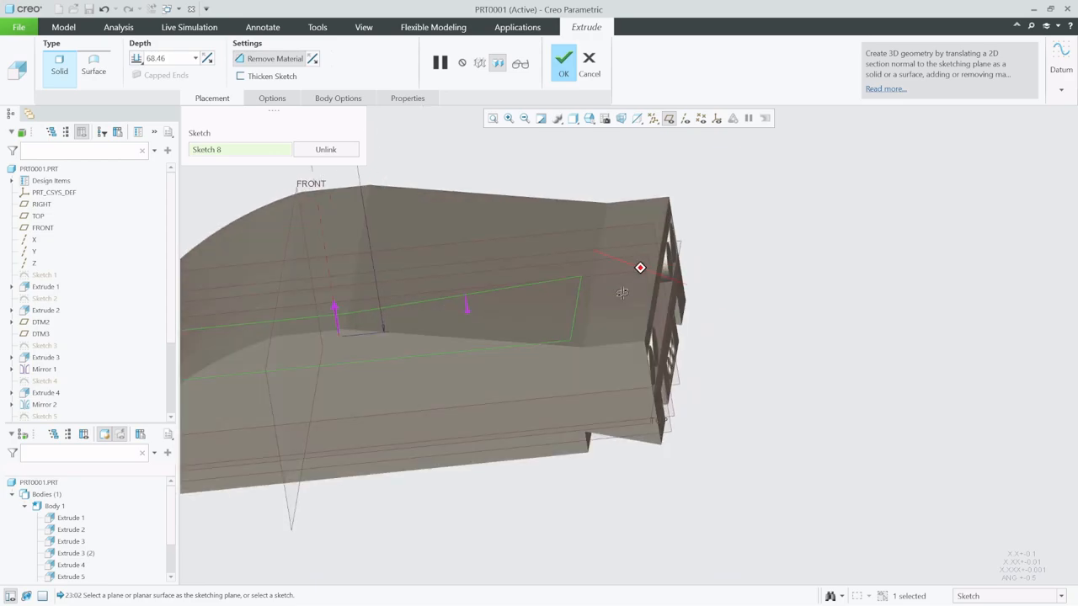
{"action": "left_click", "coordinate": [334, 313]}
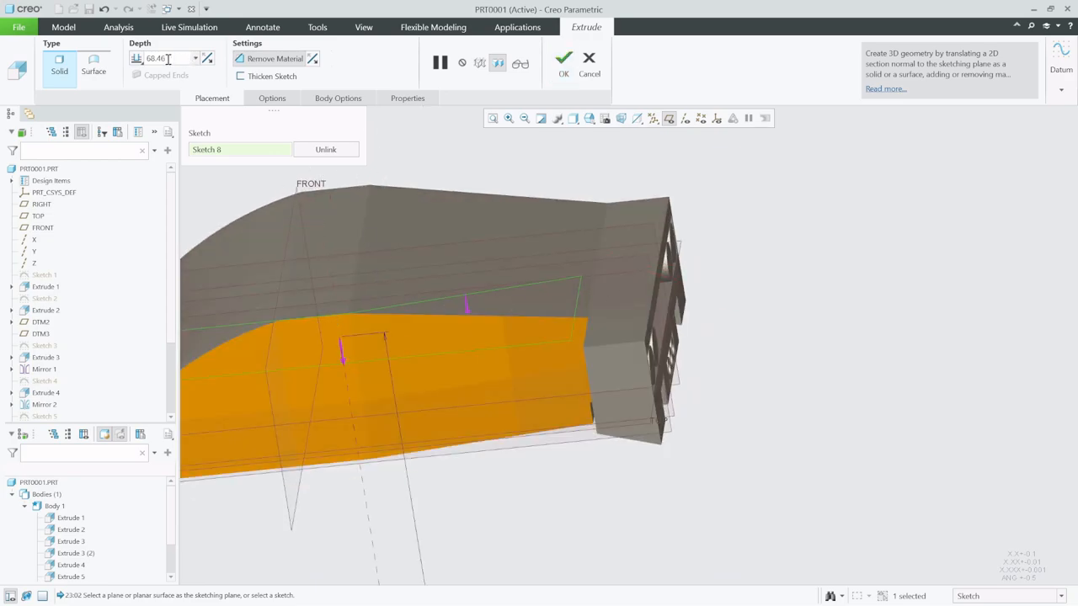
{"action": "left_click", "coordinate": [196, 58]}
{"action": "left_click", "coordinate": [166, 143]}
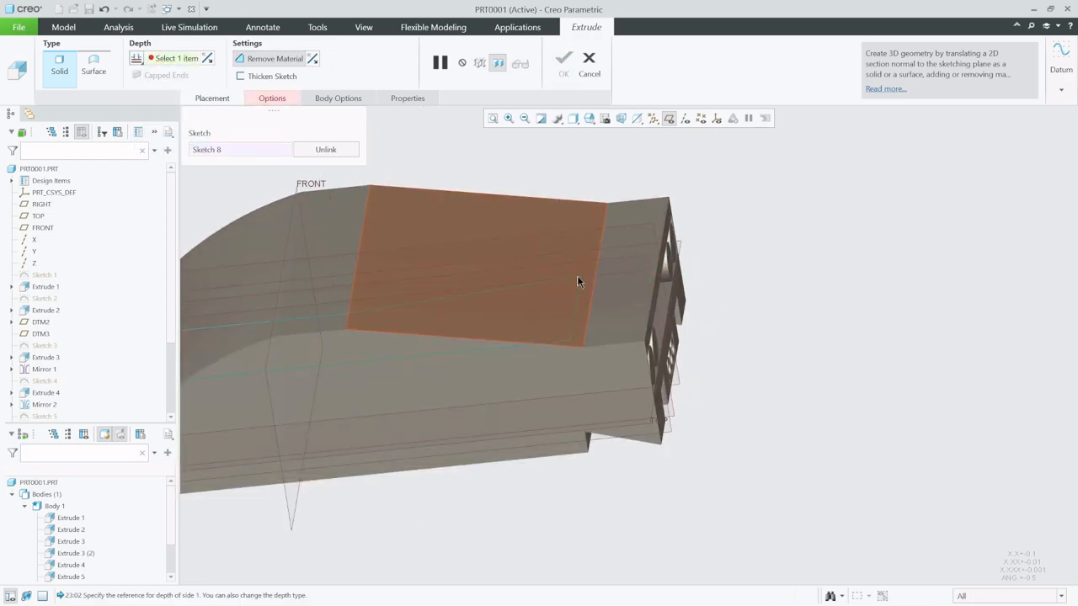
{"action": "left_click", "coordinate": [633, 308]}
{"action": "scroll", "coordinate": [589, 281], "scroll_direction": "down", "scroll_amount": 2}
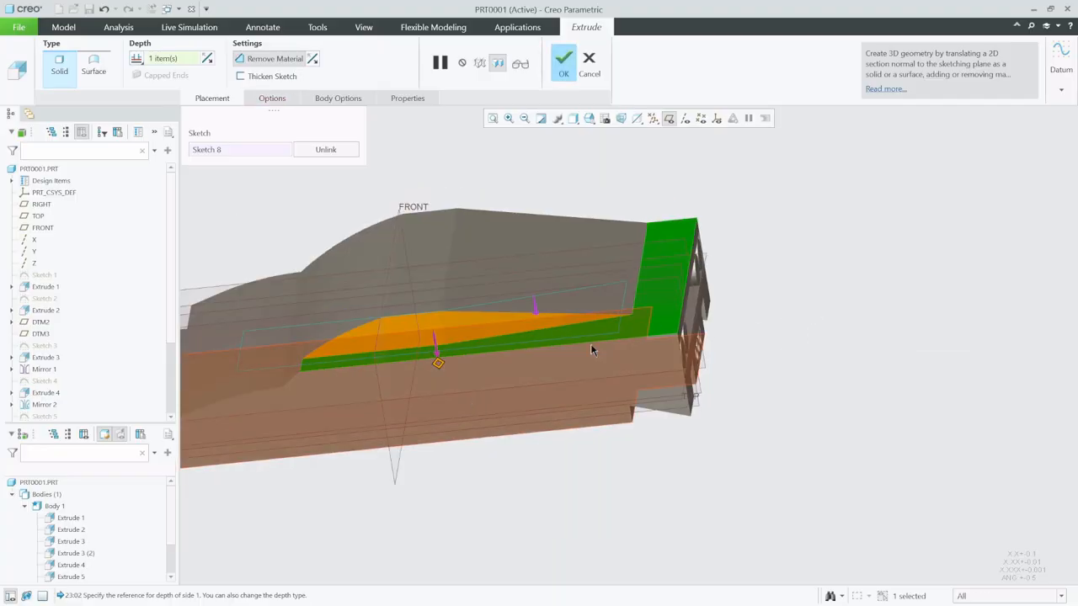
{"action": "middle_click_drag", "start_coordinate": [444, 413], "coordinate": [649, 353]}
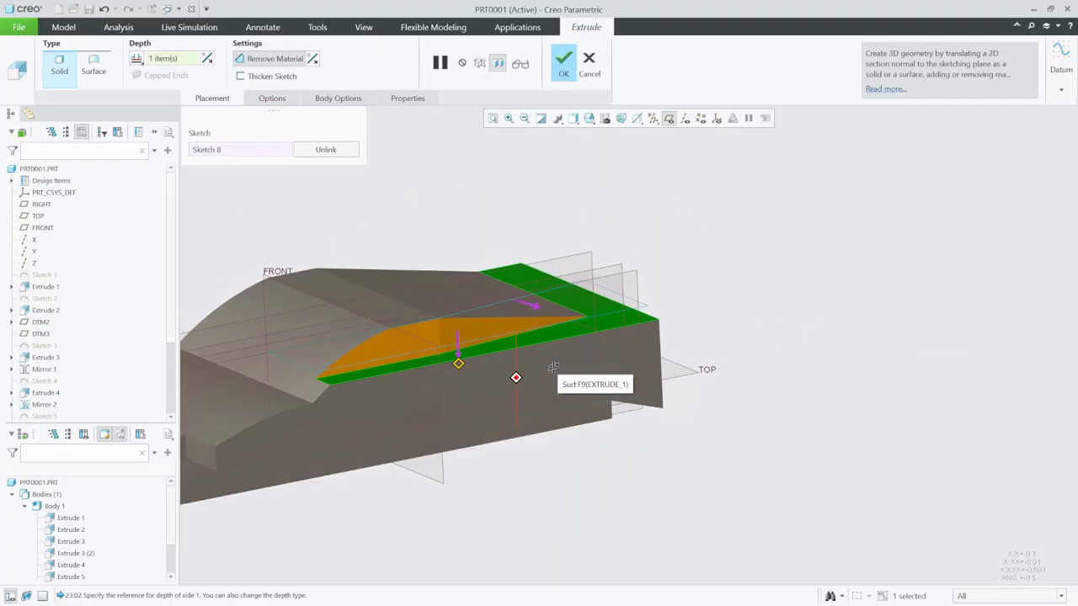
{"action": "middle_click", "coordinate": [774, 283]}
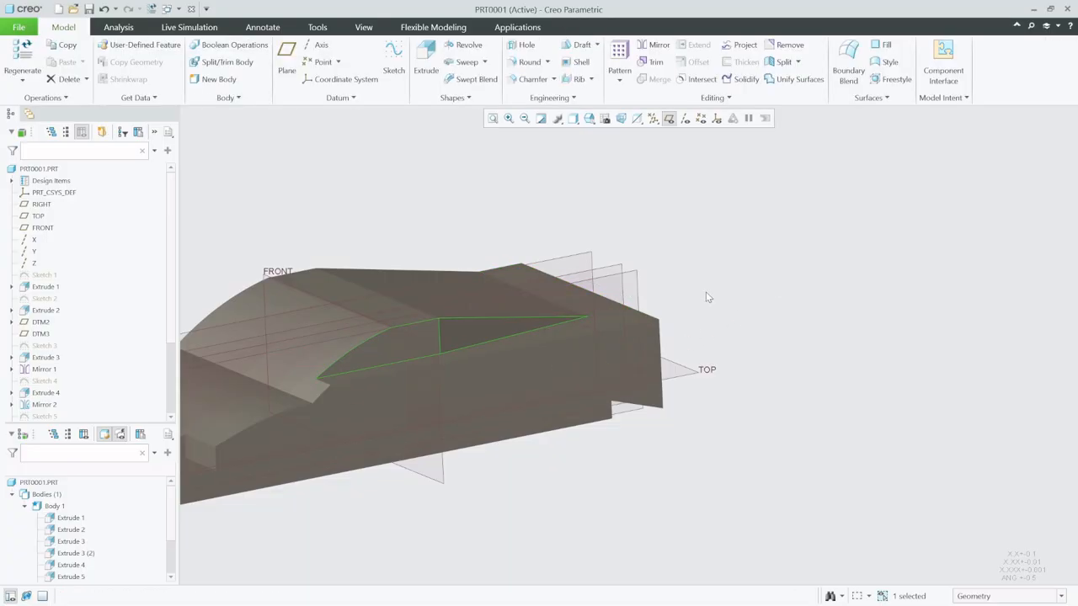
- Mirror the cabin-side cut about the RIGHT datum plane and hide the datum planes
{"action": "middle_click_drag", "start_coordinate": [565, 291], "coordinate": [606, 259]}
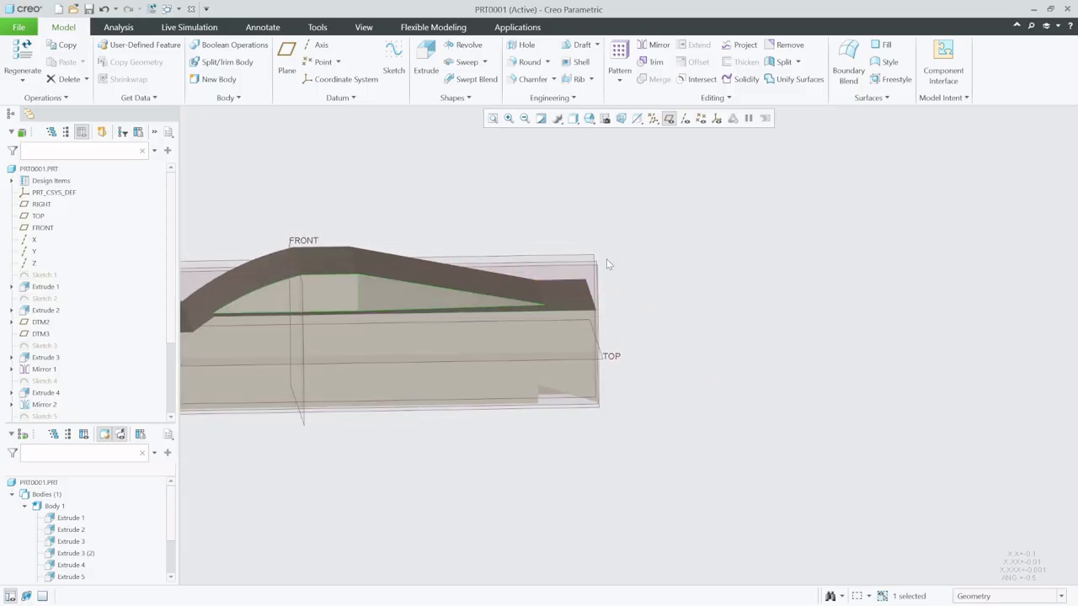
{"action": "middle_click_drag", "start_coordinate": [441, 311], "coordinate": [577, 292]}
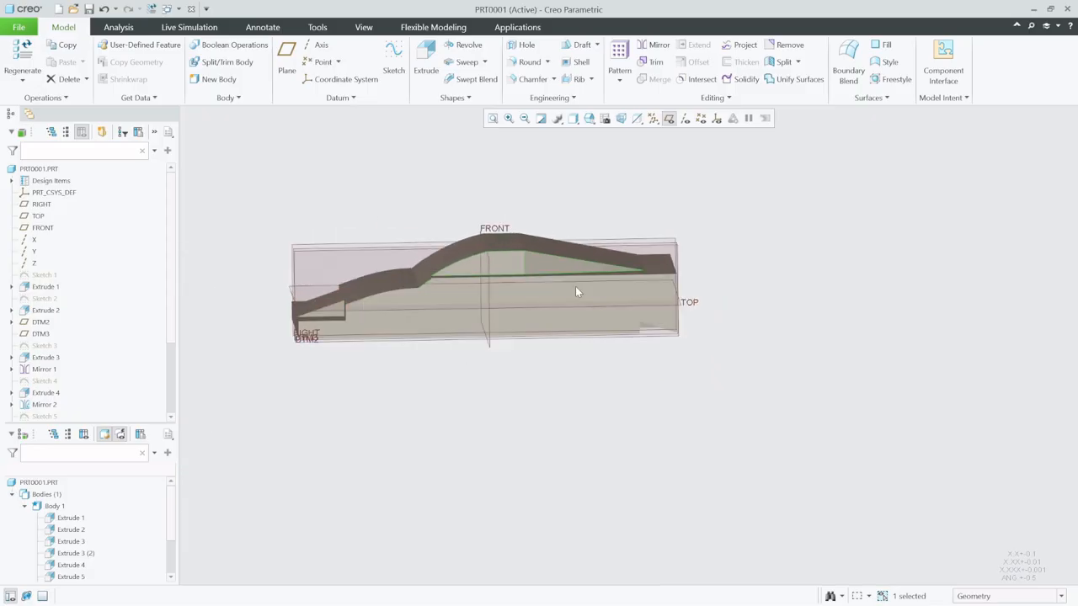
{"action": "middle_click_drag", "start_coordinate": [419, 294], "coordinate": [429, 282]}
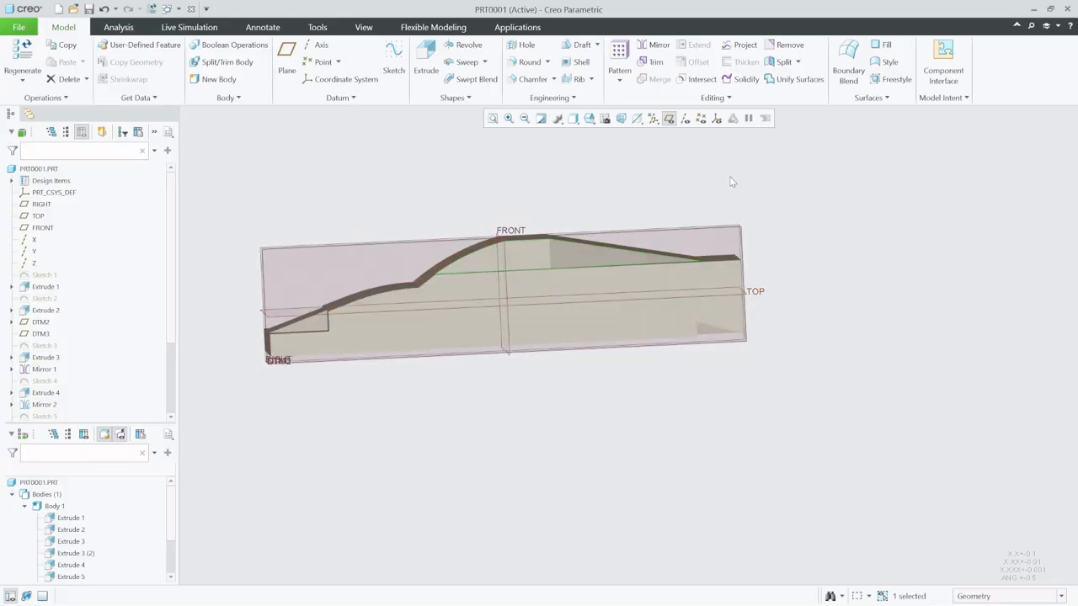
{"action": "middle_click_drag", "start_coordinate": [524, 221], "coordinate": [651, 318]}
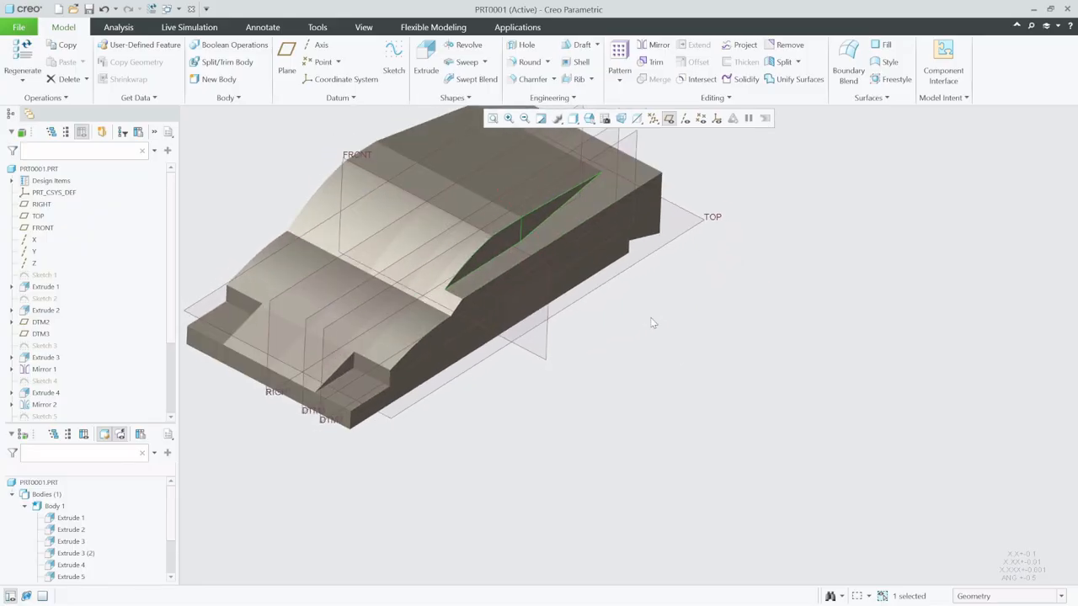
{"action": "scroll", "coordinate": [757, 472], "scroll_direction": "up", "scroll_amount": 3}
{"action": "scroll", "coordinate": [655, 339], "scroll_direction": "down", "scroll_amount": 2}
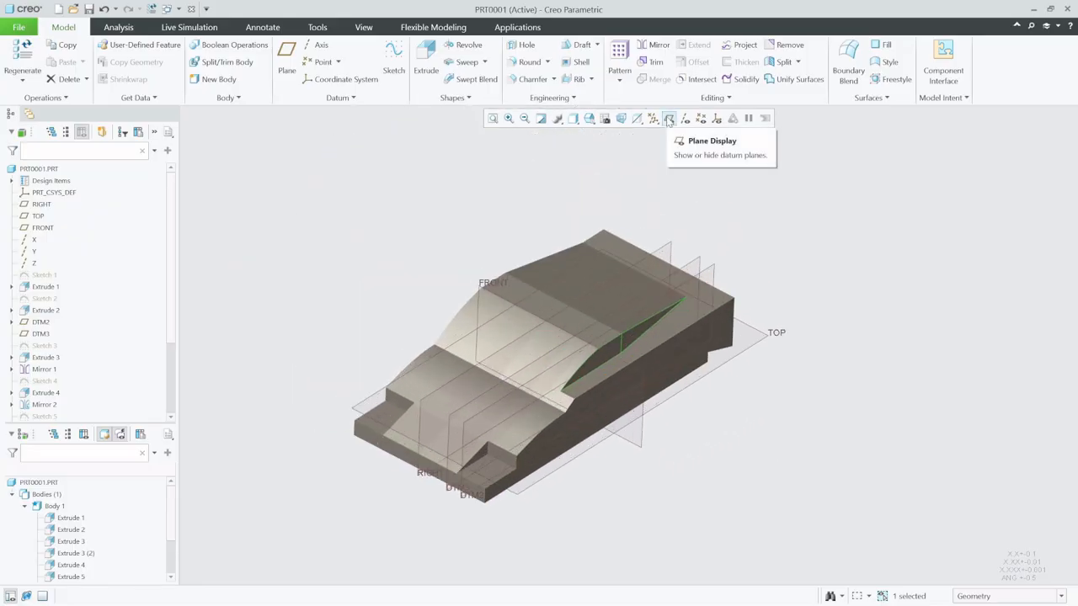
{"action": "left_click", "coordinate": [654, 44]}
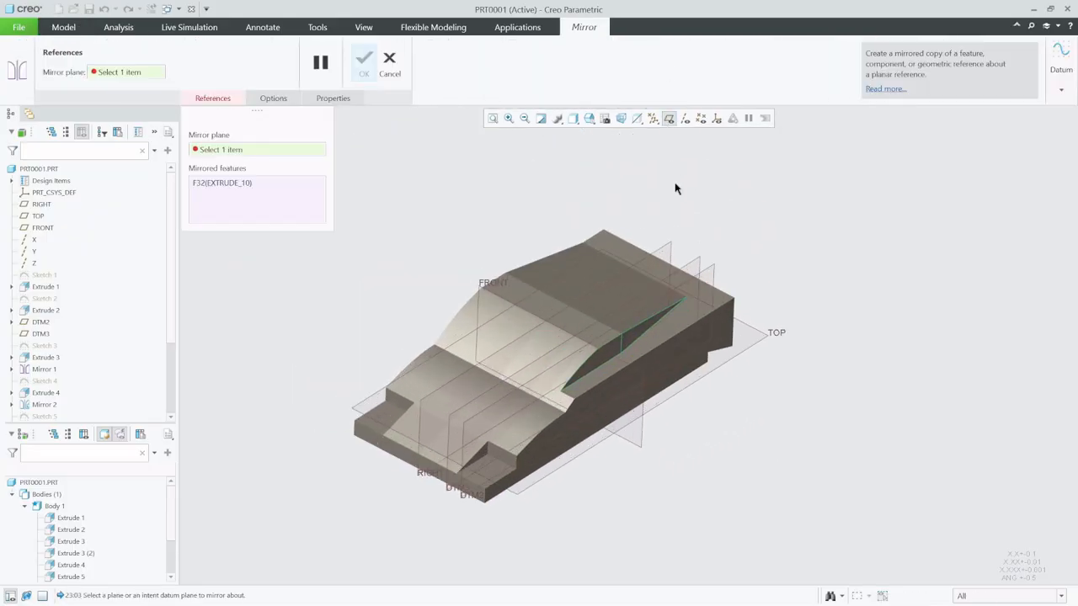
{"action": "left_click", "coordinate": [670, 246]}
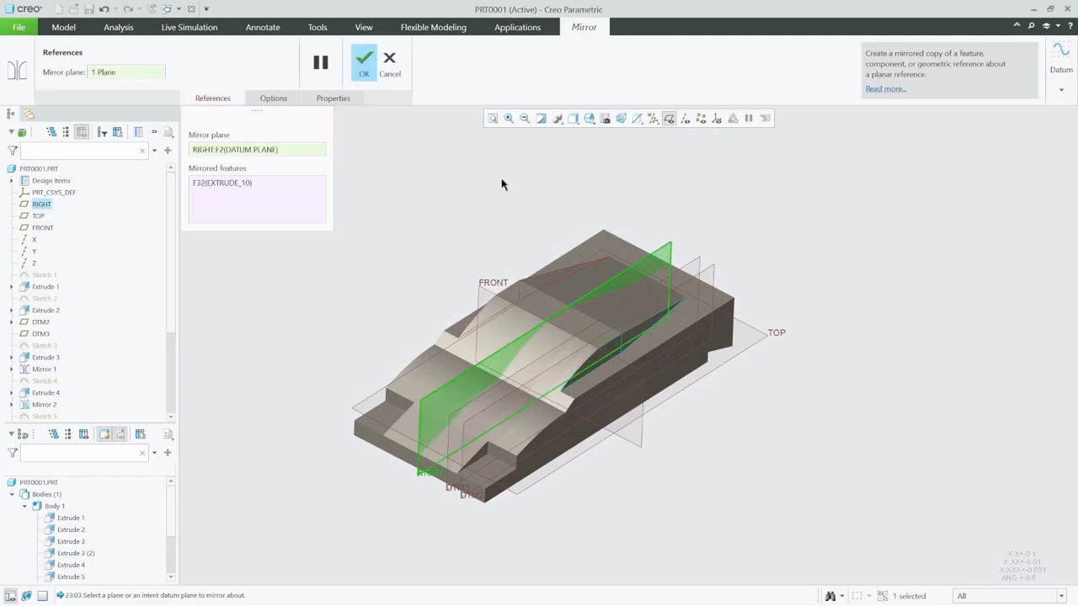
{"action": "left_click", "coordinate": [364, 65]}
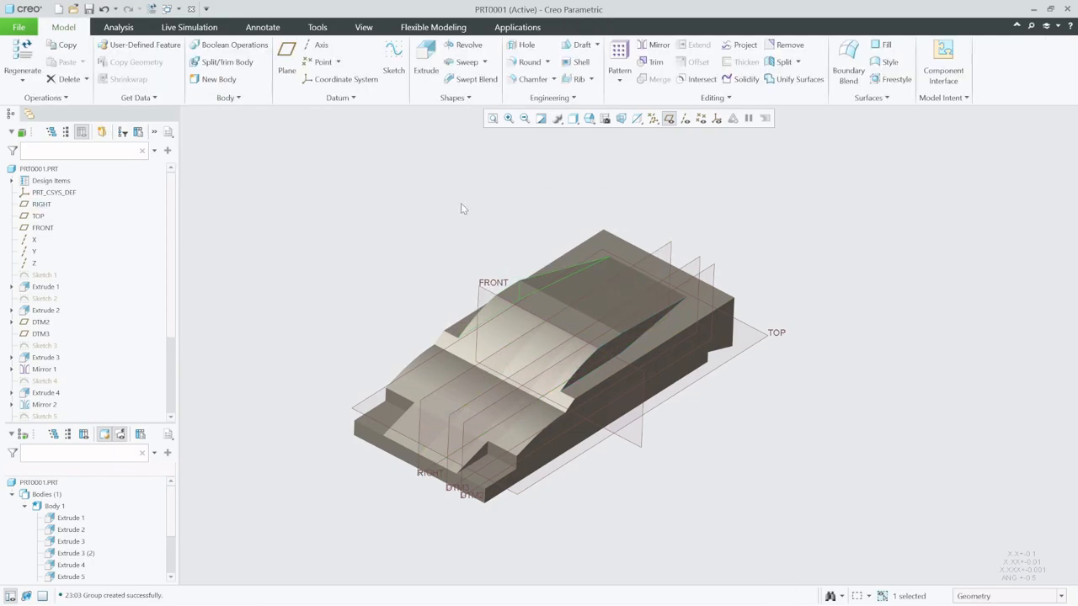
{"action": "left_click", "coordinate": [669, 118]}
- Measure the distance between the flat side ledge and the edge where the hood meets the windshield
{"action": "scroll", "coordinate": [553, 440], "scroll_direction": "down", "scroll_amount": 8}
{"action": "left_click", "coordinate": [550, 360]}
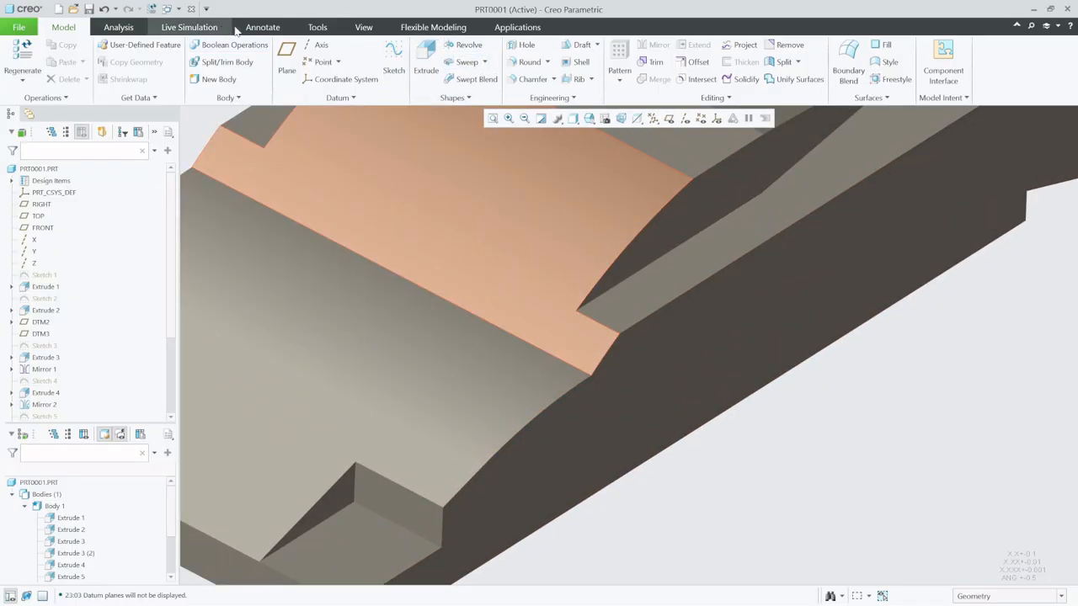
{"action": "left_click", "coordinate": [122, 27]}
{"action": "left_click", "coordinate": [365, 63]}
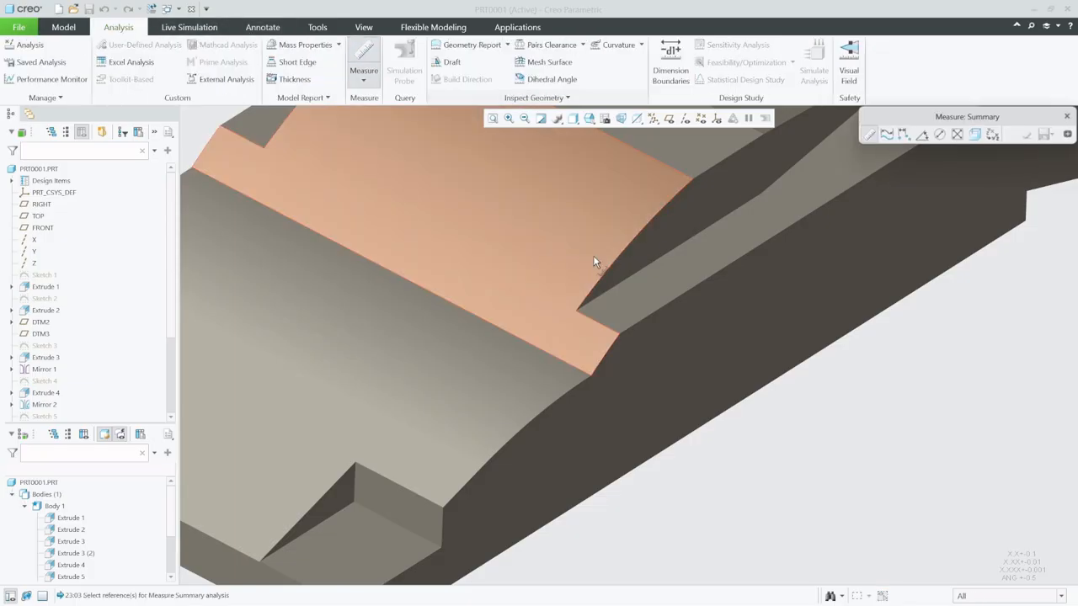
{"action": "left_click", "coordinate": [640, 311]}
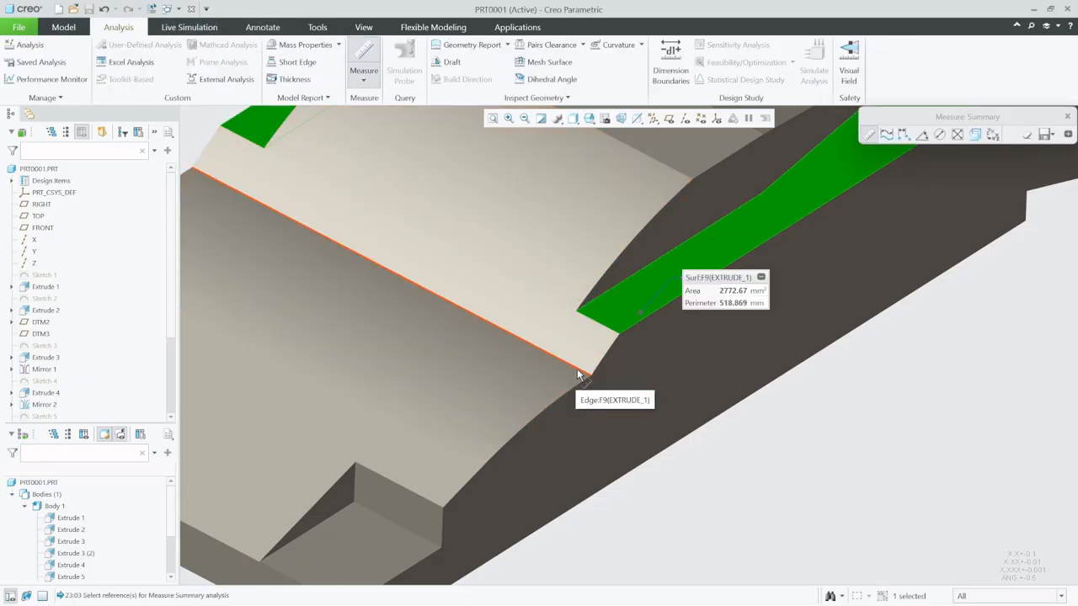
{"action": "left_click", "coordinate": [579, 371]}
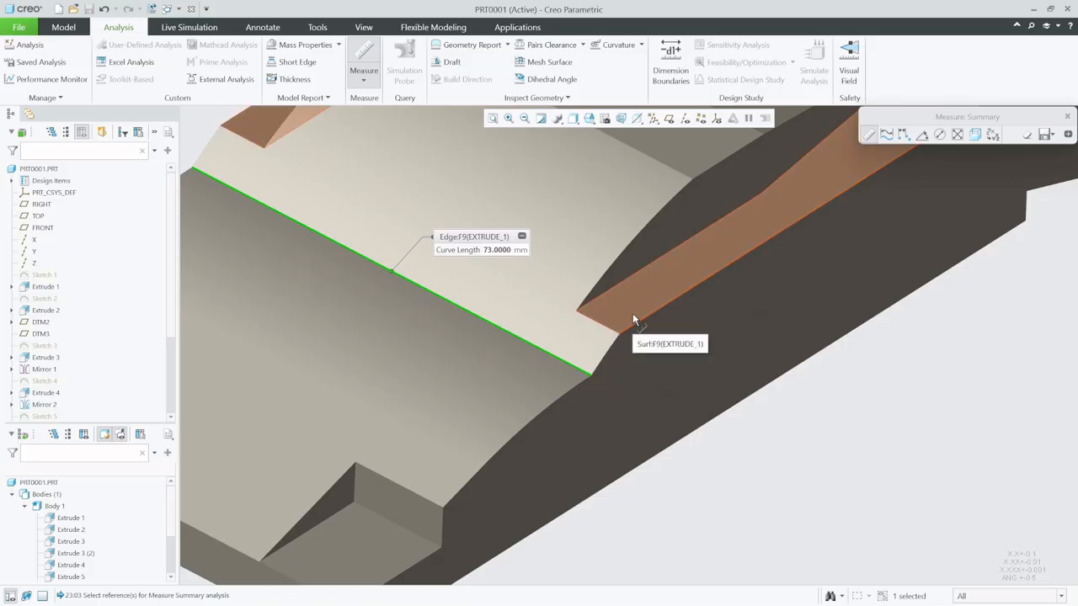
{"action": "left_click", "coordinate": [632, 313], "text": "ctrl"}
{"action": "middle_click_drag", "start_coordinate": [587, 311], "coordinate": [607, 411]}
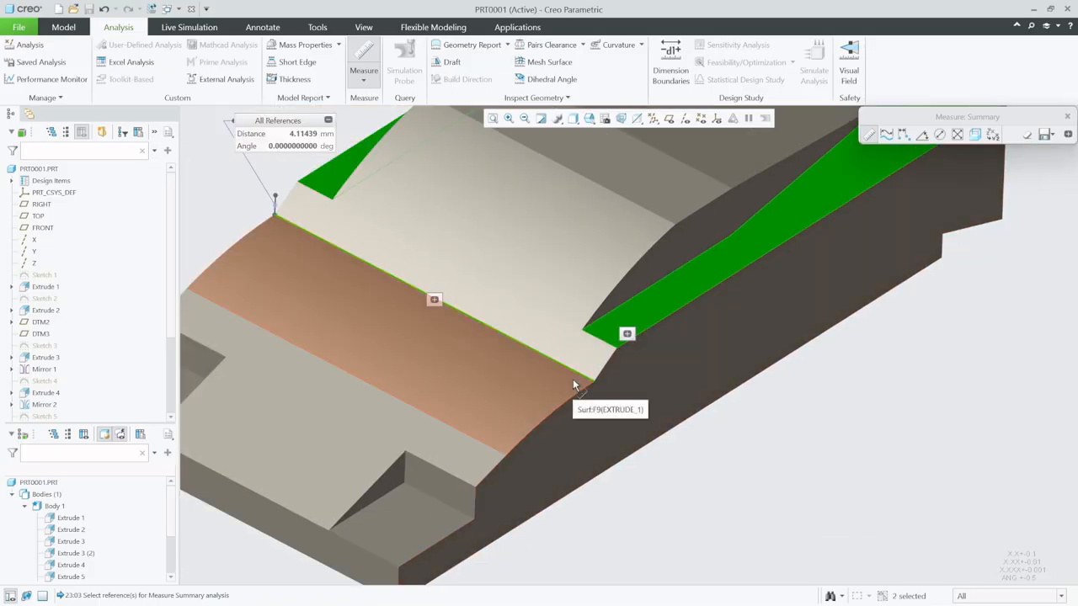
{"action": "left_click", "coordinate": [1067, 116]}
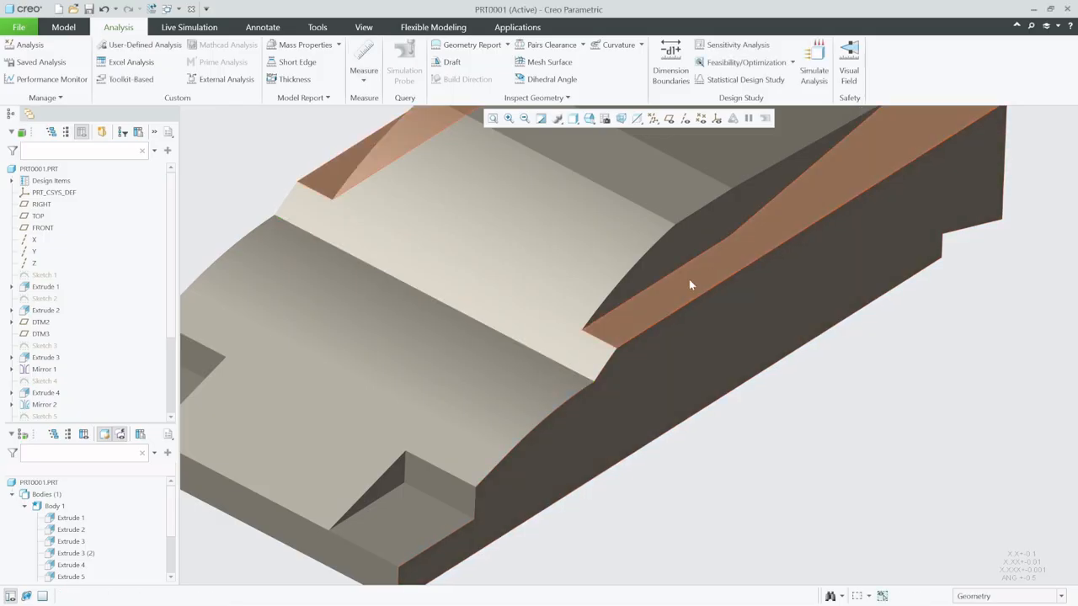
- Edit Sketch 1, set the height offset between the hood-windshield junction and the rear deck to 0, and finish the sketch
{"action": "left_click", "coordinate": [44, 274]}
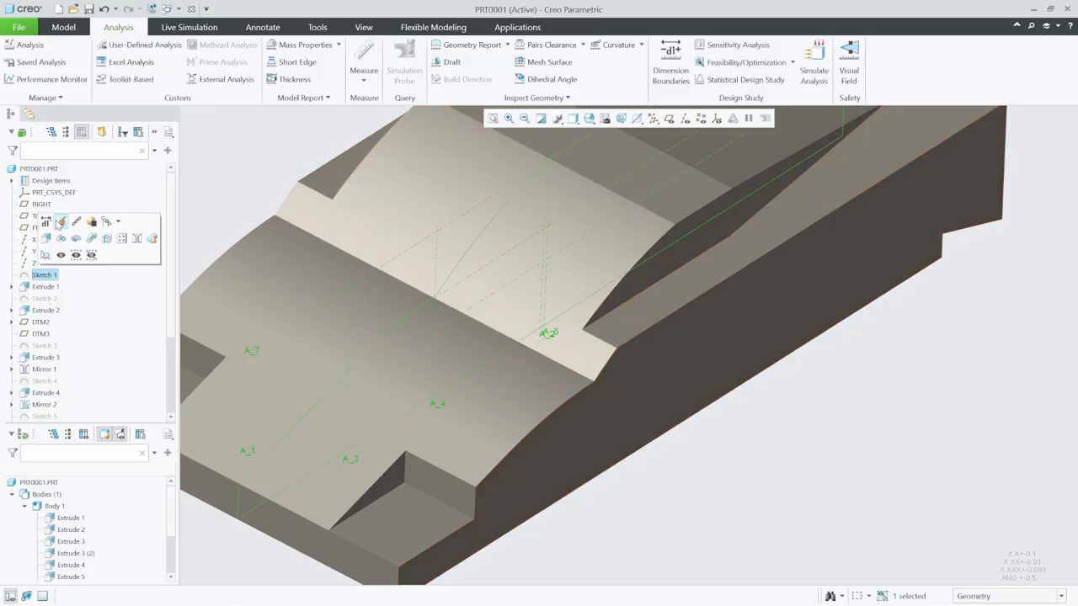
{"action": "left_click", "coordinate": [59, 222]}
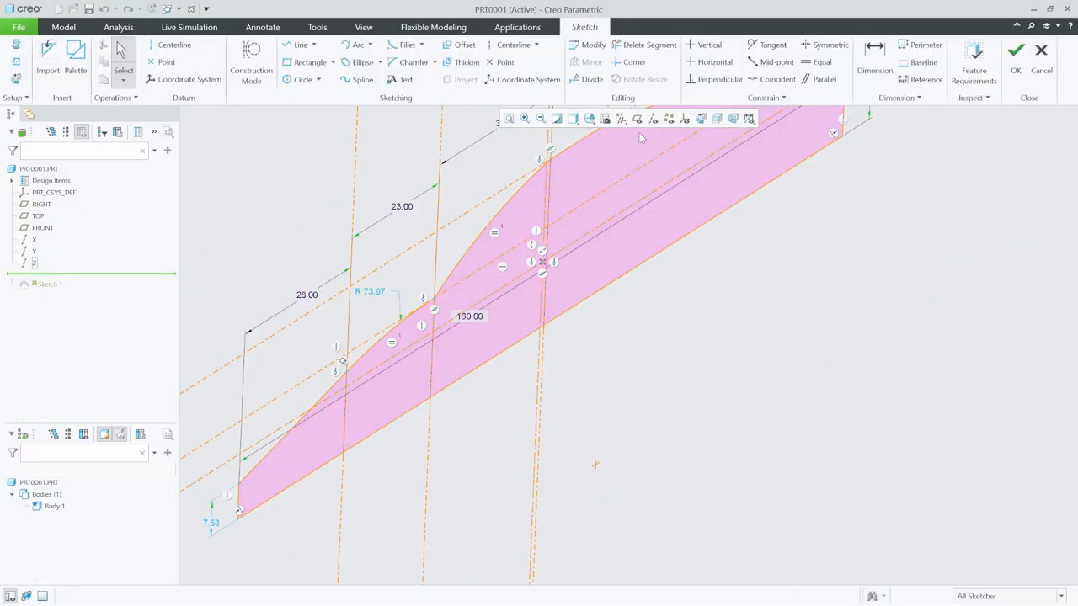
{"action": "left_click", "coordinate": [685, 118]}
{"action": "scroll", "coordinate": [480, 231], "scroll_direction": "down", "scroll_amount": 3}
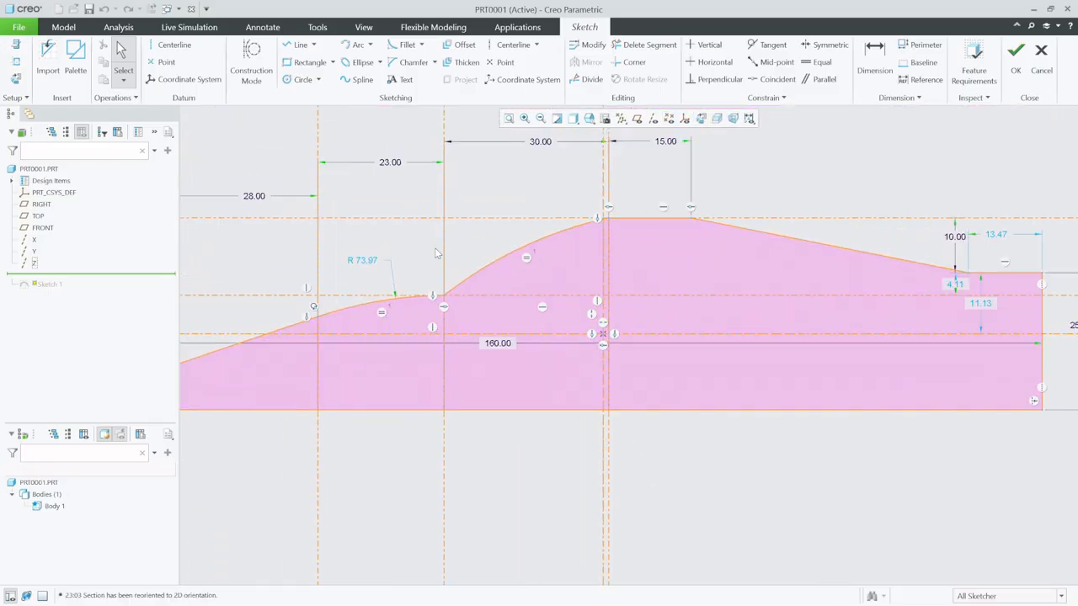
{"action": "double_click", "coordinate": [962, 285]}
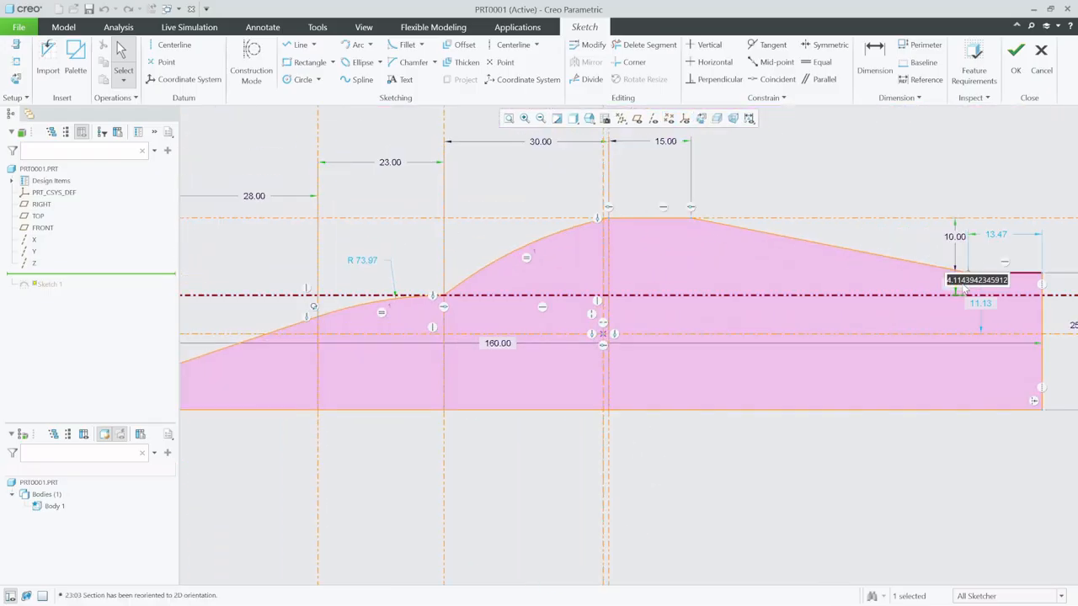
{"action": "type", "text": "0"}
{"action": "key", "text": "Return"}
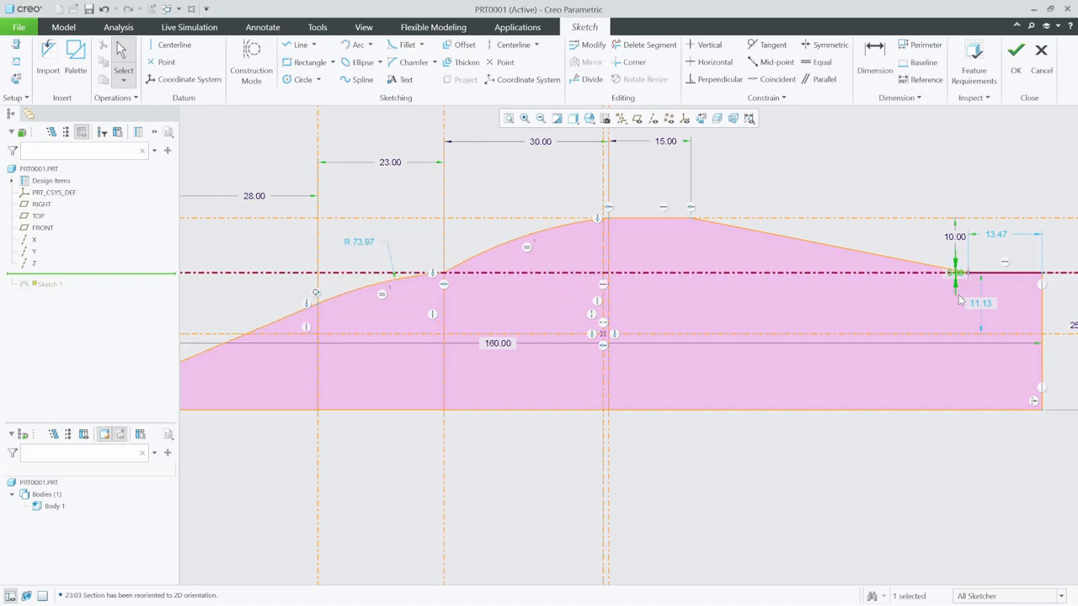
{"action": "left_click", "coordinate": [1017, 59]}
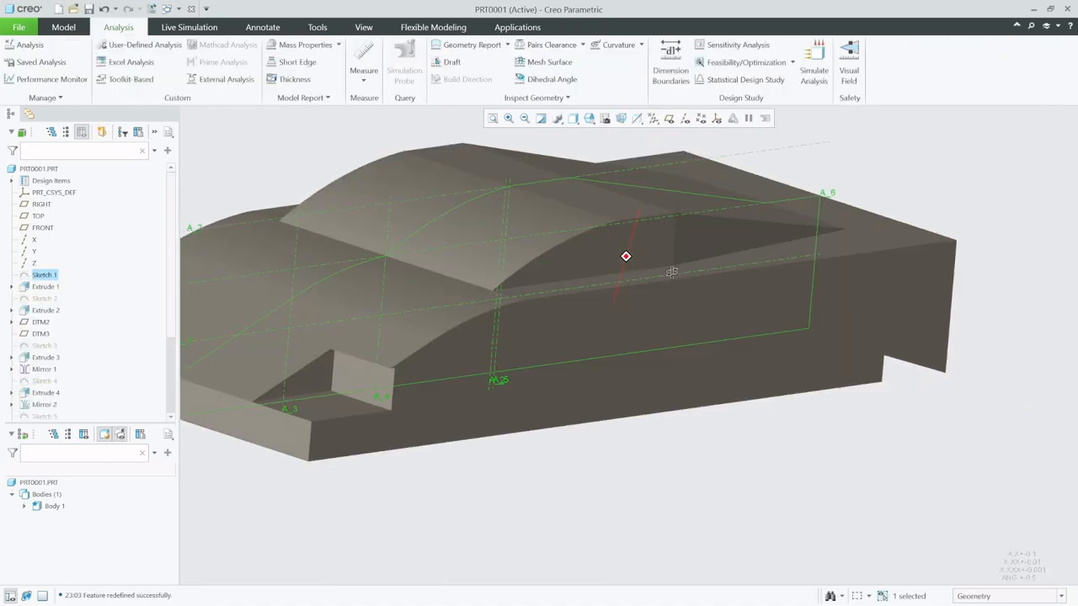
- Start a new sketch on the flat ledge surface beside the cabin and orient the view parallel to the sketch plane
{"action": "scroll", "coordinate": [810, 408], "scroll_direction": "down", "scroll_amount": 1}
{"action": "scroll", "coordinate": [527, 414], "scroll_direction": "up", "scroll_amount": 3}
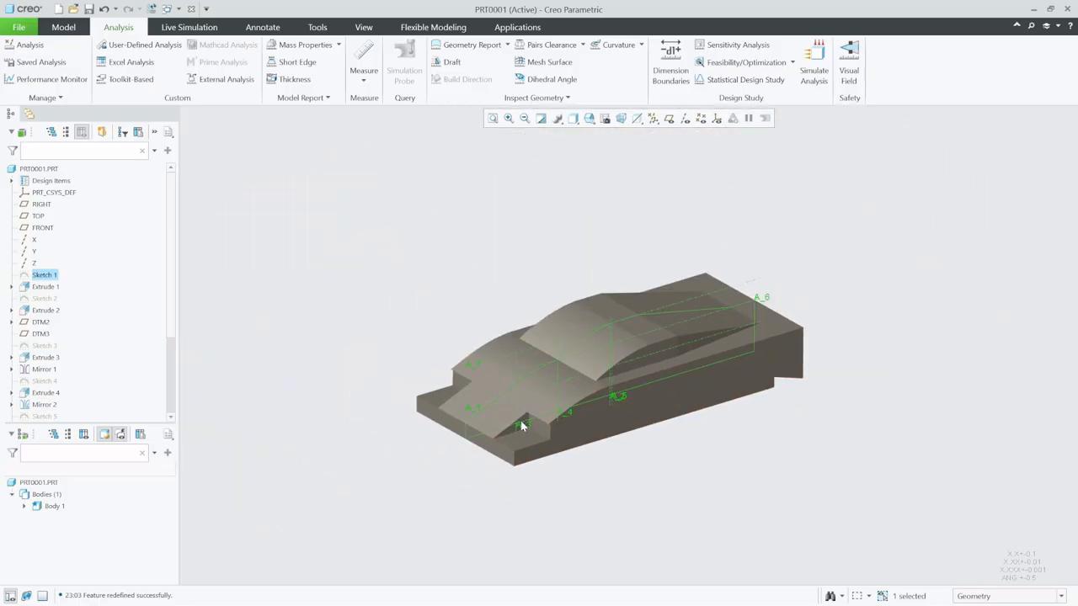
{"action": "scroll", "coordinate": [711, 379], "scroll_direction": "down", "scroll_amount": 2}
{"action": "scroll", "coordinate": [543, 357], "scroll_direction": "down", "scroll_amount": 1}
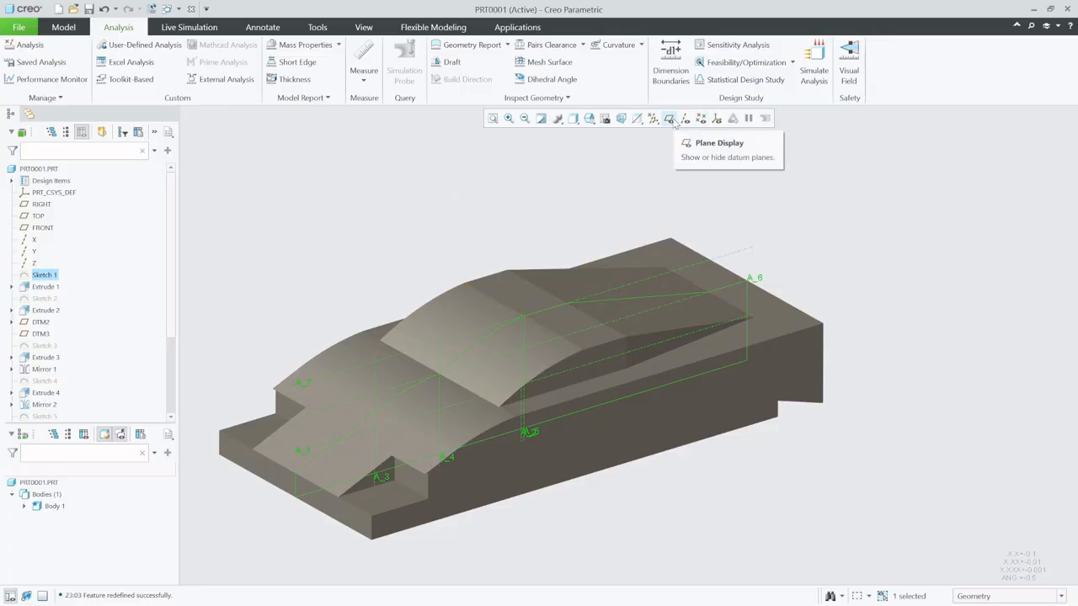
{"action": "left_click", "coordinate": [413, 234]}
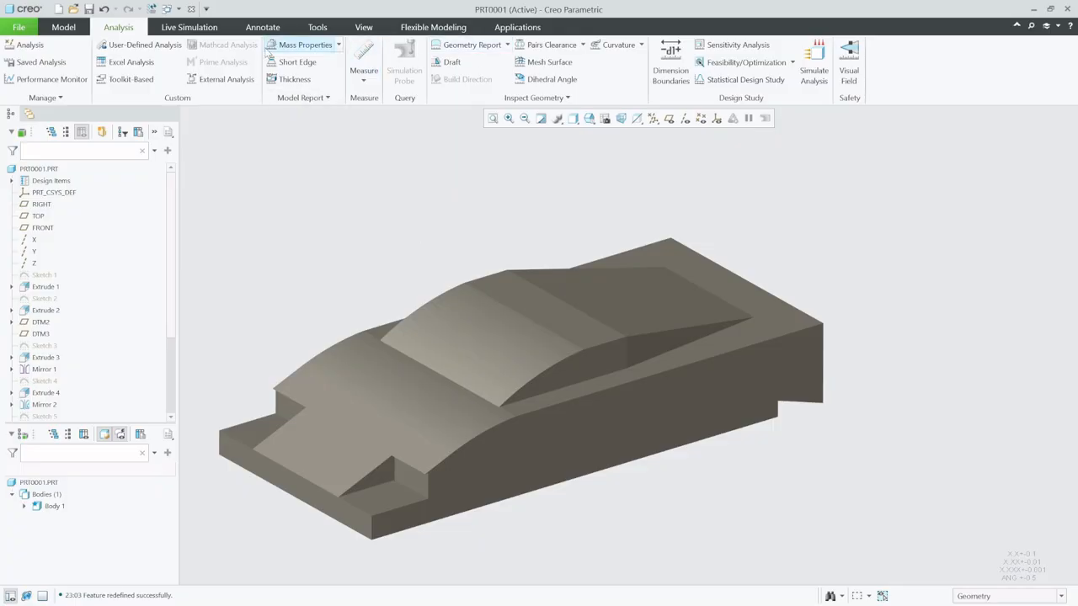
{"action": "left_click", "coordinate": [63, 27]}
{"action": "left_click", "coordinate": [393, 59]}
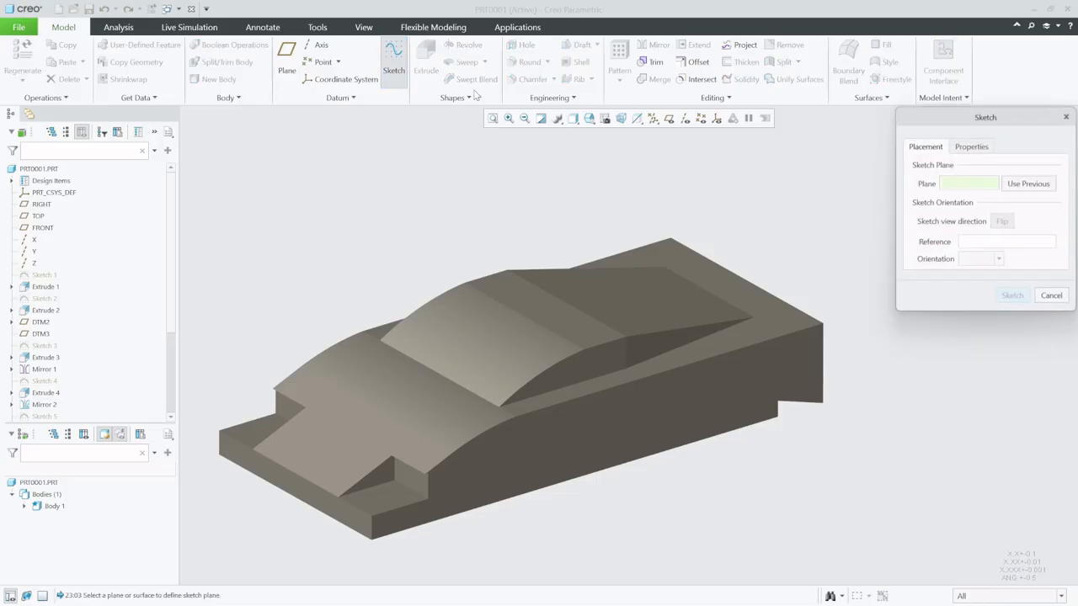
{"action": "left_click", "coordinate": [751, 344]}
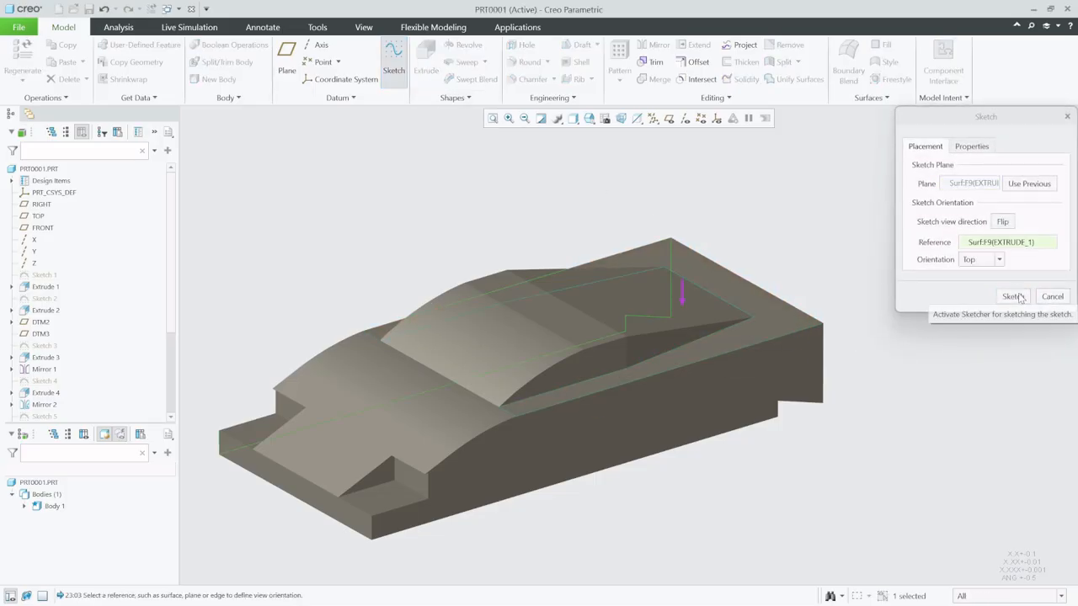
{"action": "left_click", "coordinate": [1013, 297]}
{"action": "left_click", "coordinate": [703, 118]}
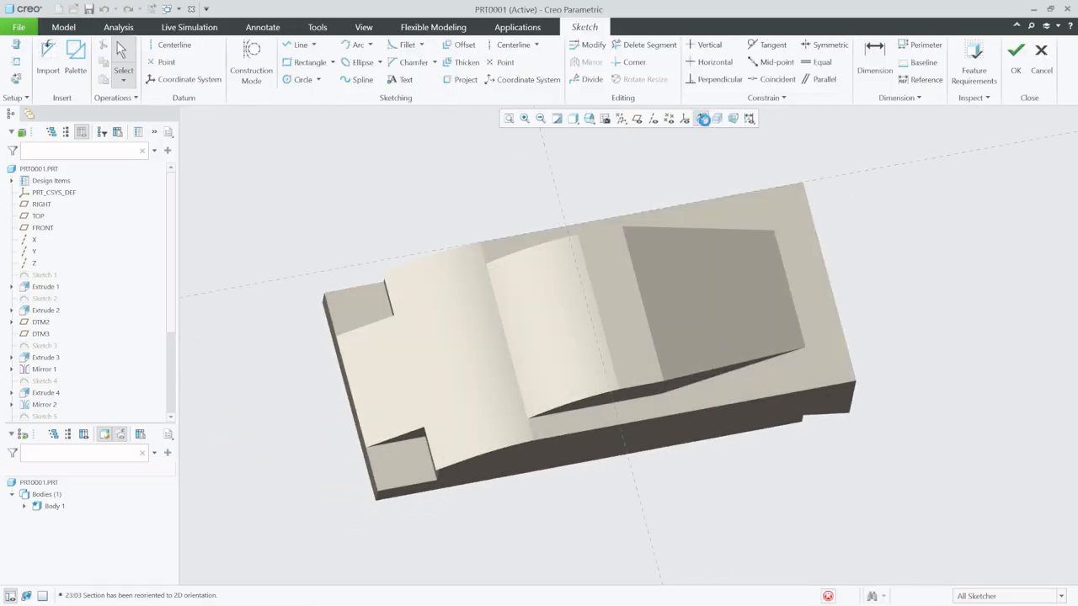
- Add a vertical centerline across the car body and dimension it 50 from the rear edge
{"action": "left_click", "coordinate": [171, 45]}
{"action": "left_click", "coordinate": [760, 442]}
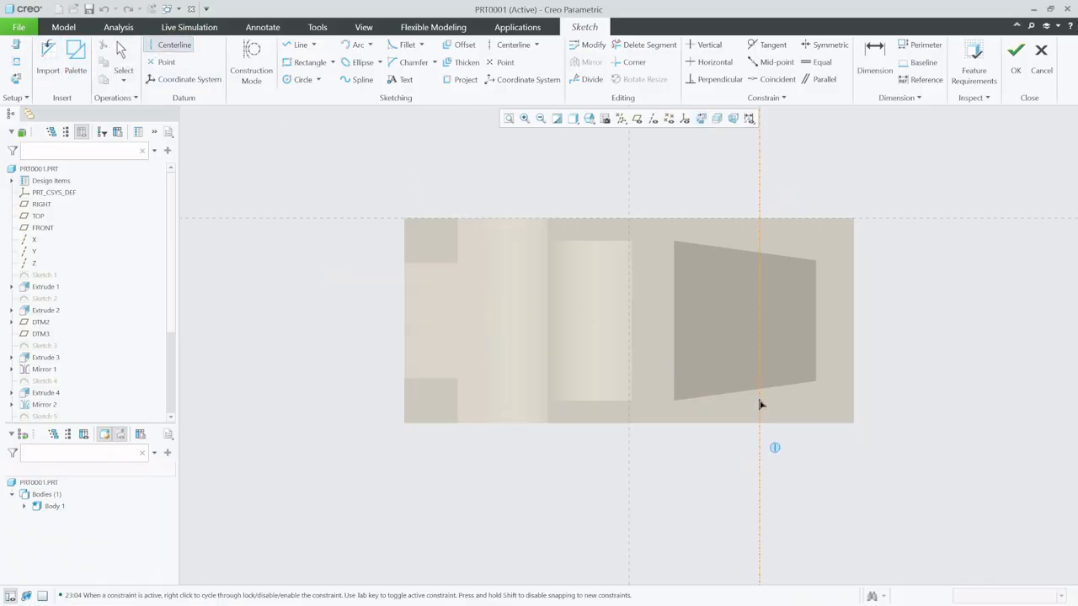
{"action": "left_click", "coordinate": [761, 294]}
{"action": "left_click", "coordinate": [874, 61]}
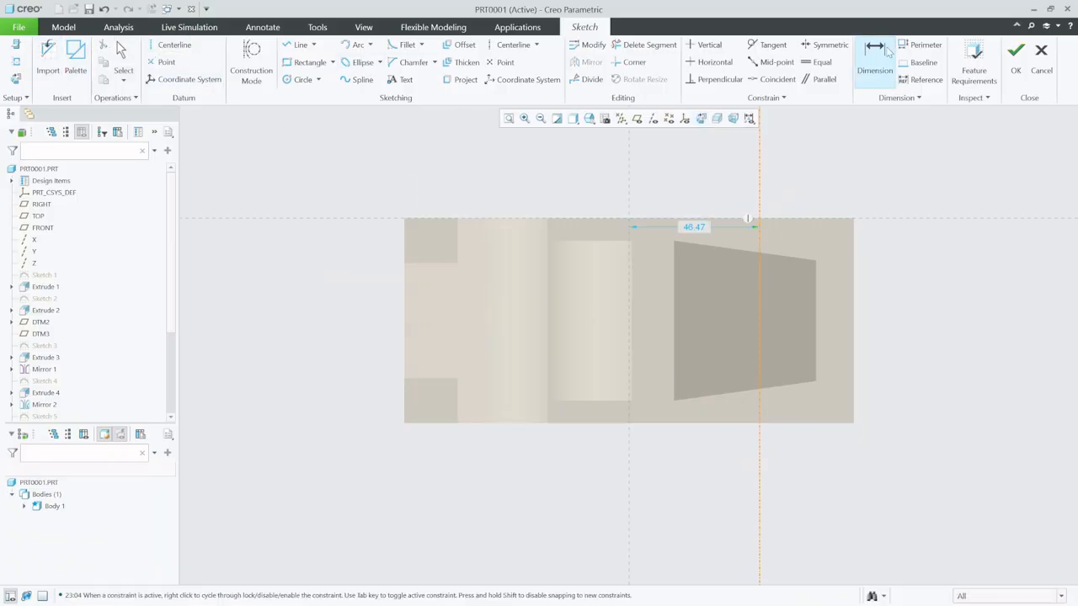
{"action": "left_click", "coordinate": [852, 413]}
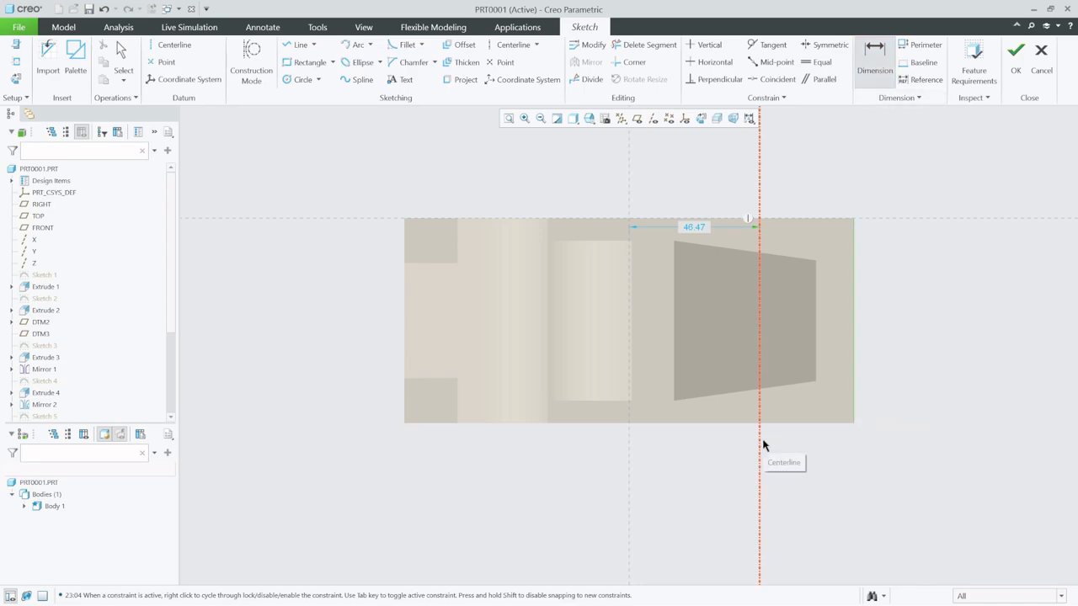
{"action": "left_click", "coordinate": [760, 457]}
{"action": "middle_click", "coordinate": [817, 463]}
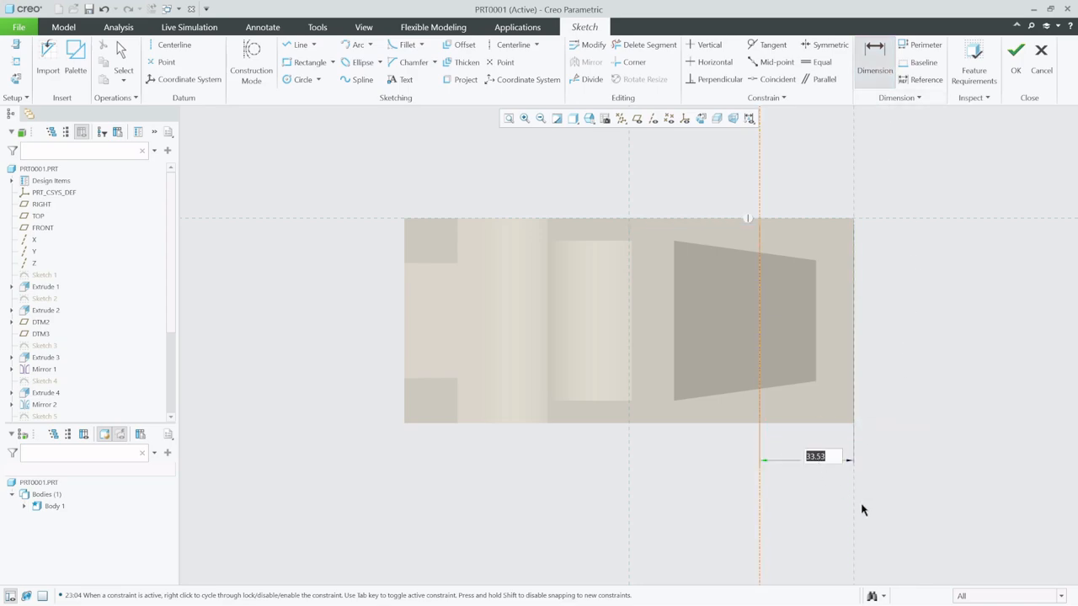
{"action": "type", "text": "50"}
{"action": "key", "text": "Return"}
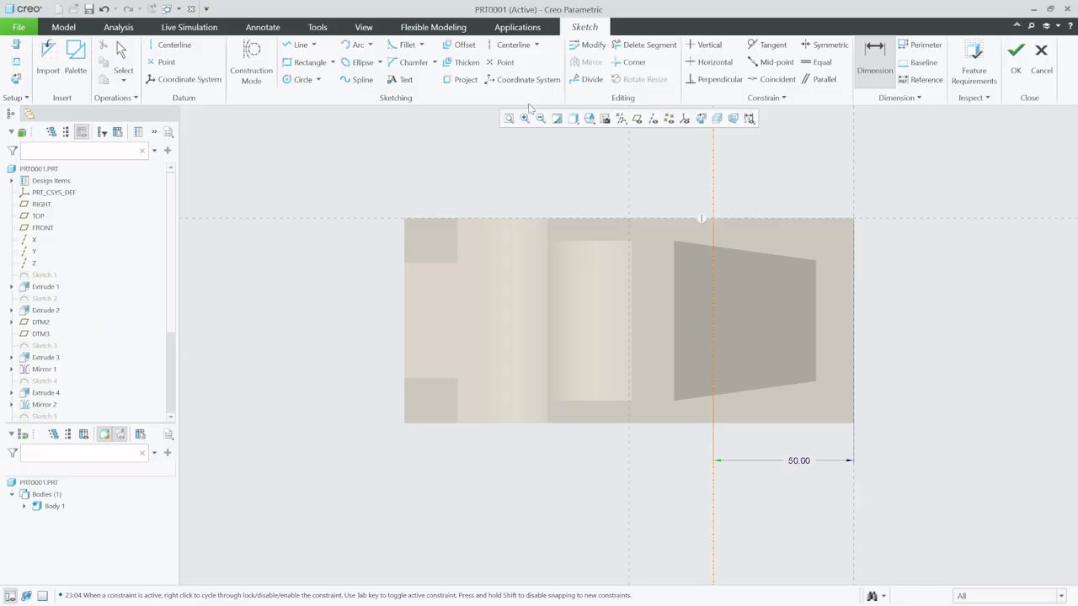
- Add a second vertical centerline toward the front of the car, 48 from the first centerline
{"action": "left_click", "coordinate": [170, 44]}
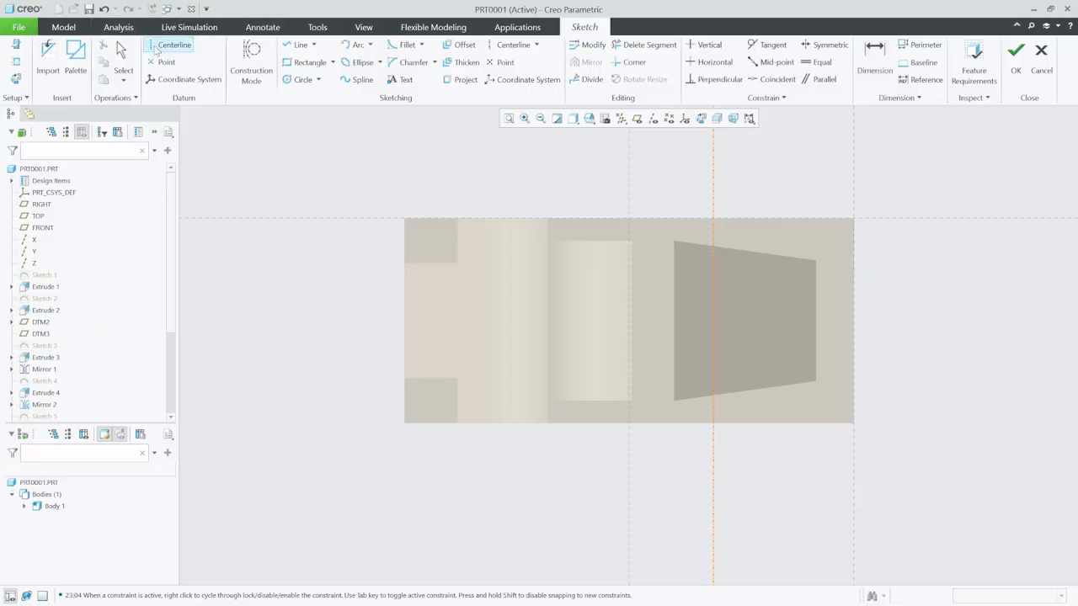
{"action": "left_click", "coordinate": [577, 473]}
{"action": "left_click", "coordinate": [574, 319]}
{"action": "left_click", "coordinate": [874, 59]}
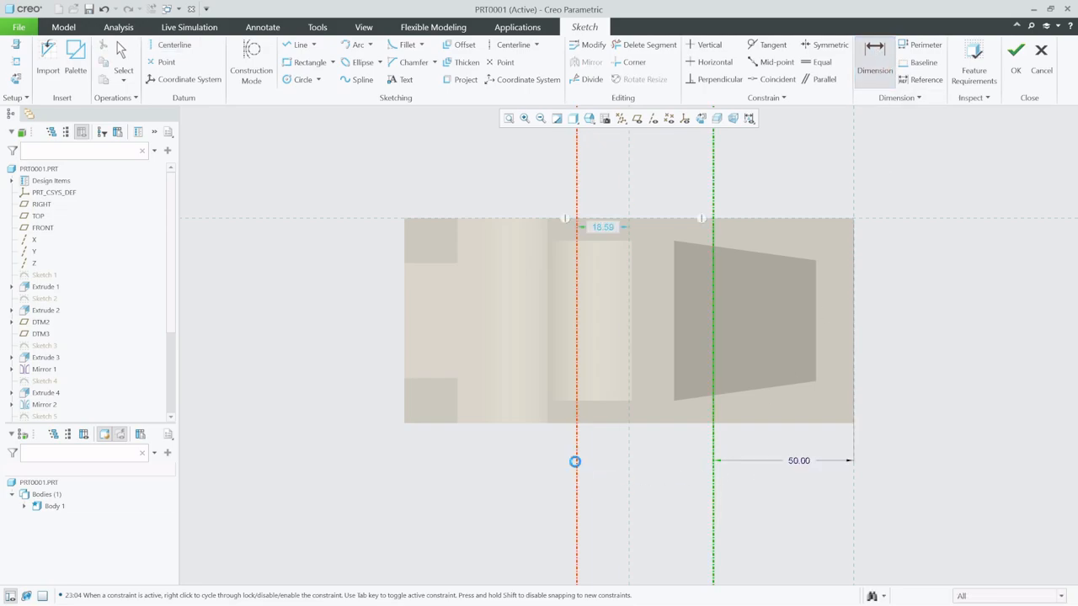
{"action": "middle_click", "coordinate": [612, 456]}
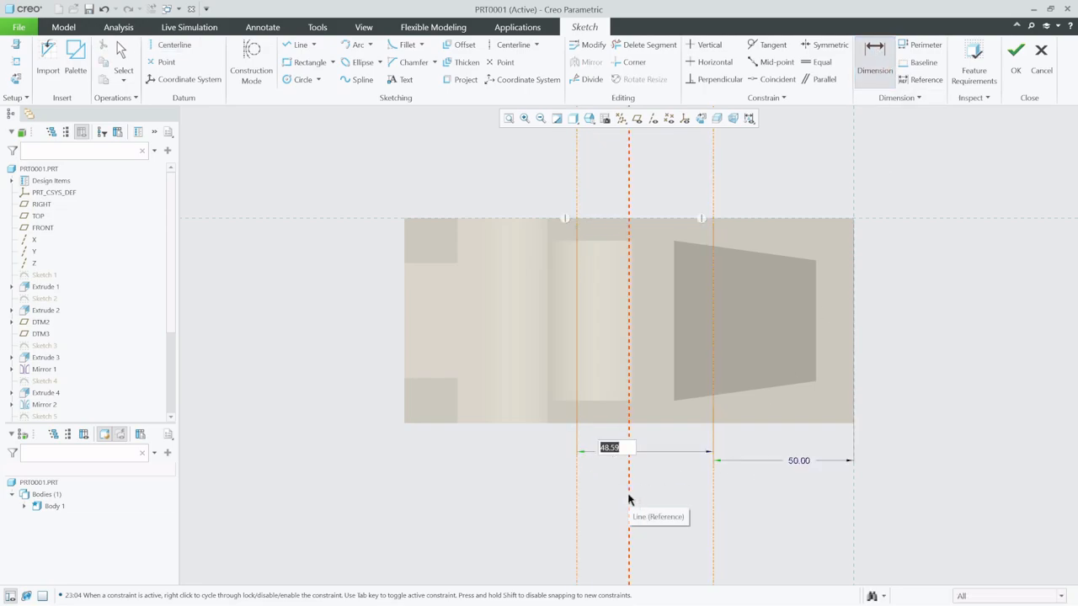
{"action": "type", "text": "48"}
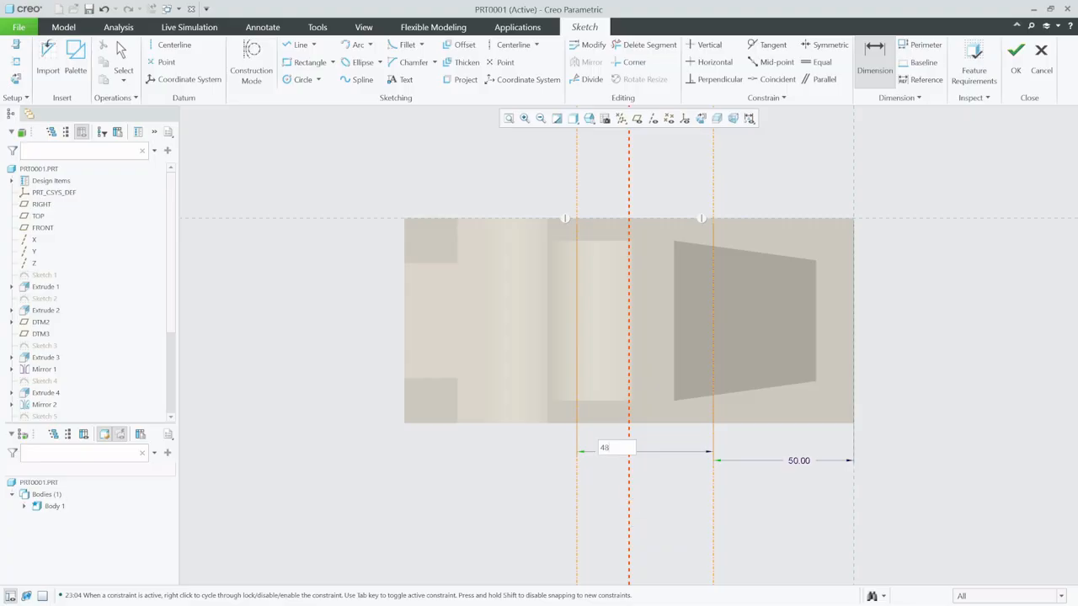
{"action": "key", "text": "Return"}
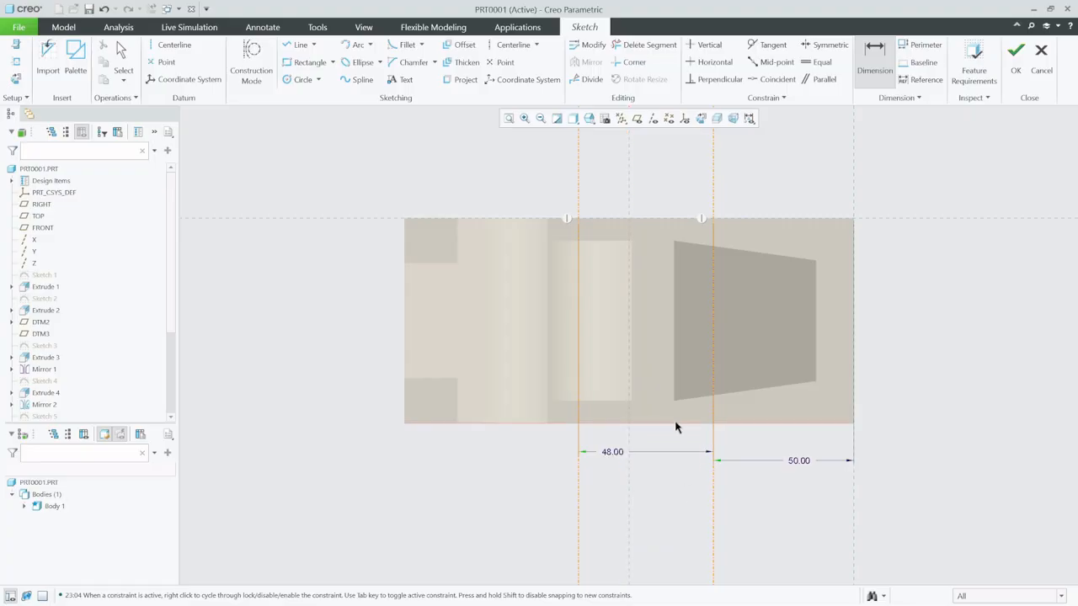
- Add the cabin's side edge as a sketch reference, draw a horizontal centerline just outside it, and adjust the centerline's offset from that edge
{"action": "left_click", "coordinate": [16, 62]}
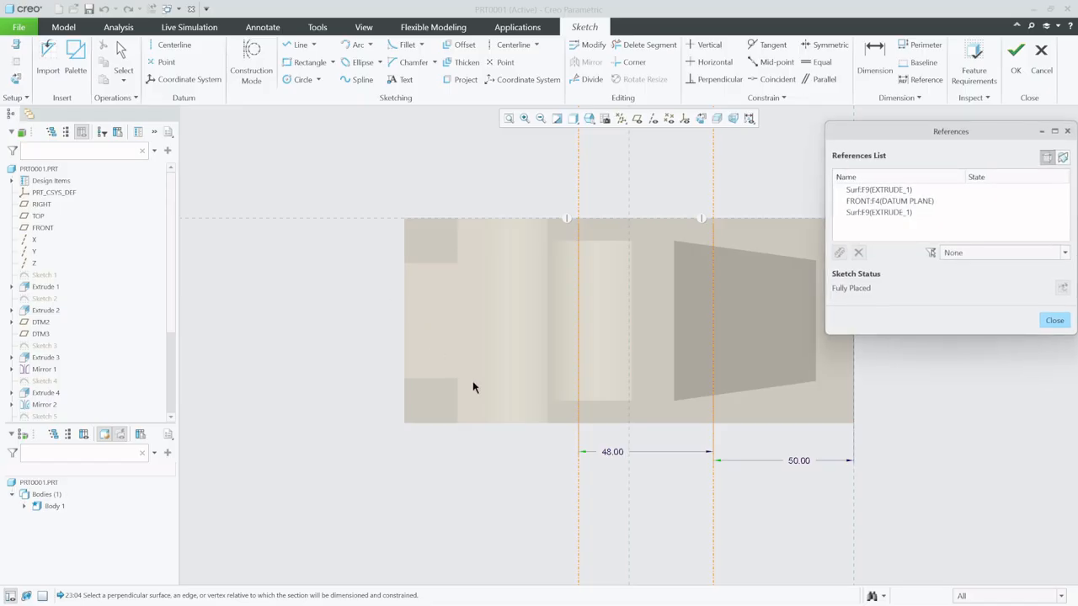
{"action": "left_click", "coordinate": [1054, 321]}
{"action": "left_click", "coordinate": [171, 44]}
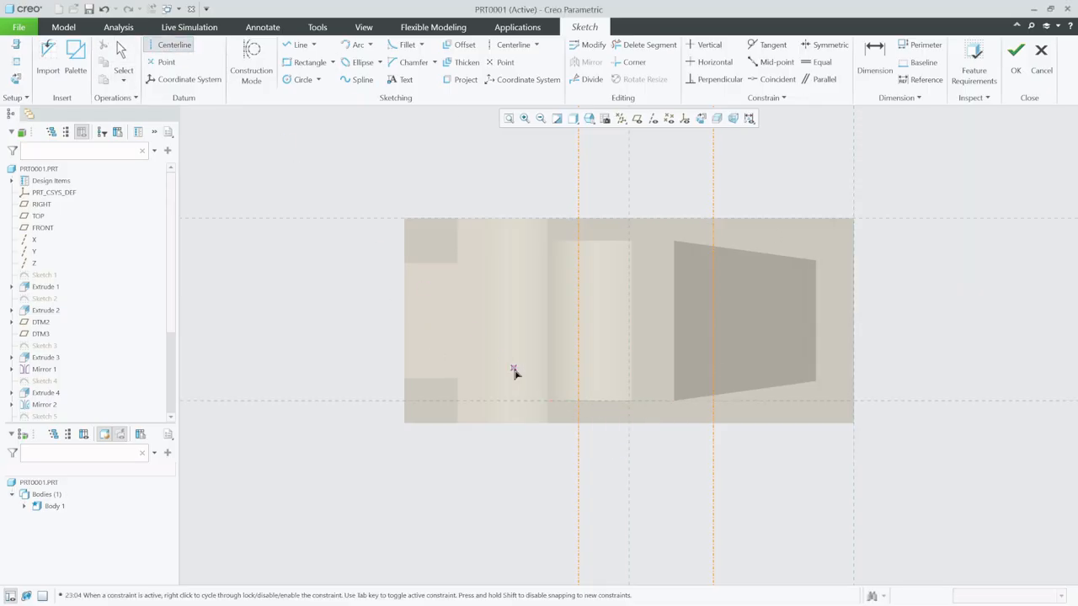
{"action": "left_click", "coordinate": [578, 412]}
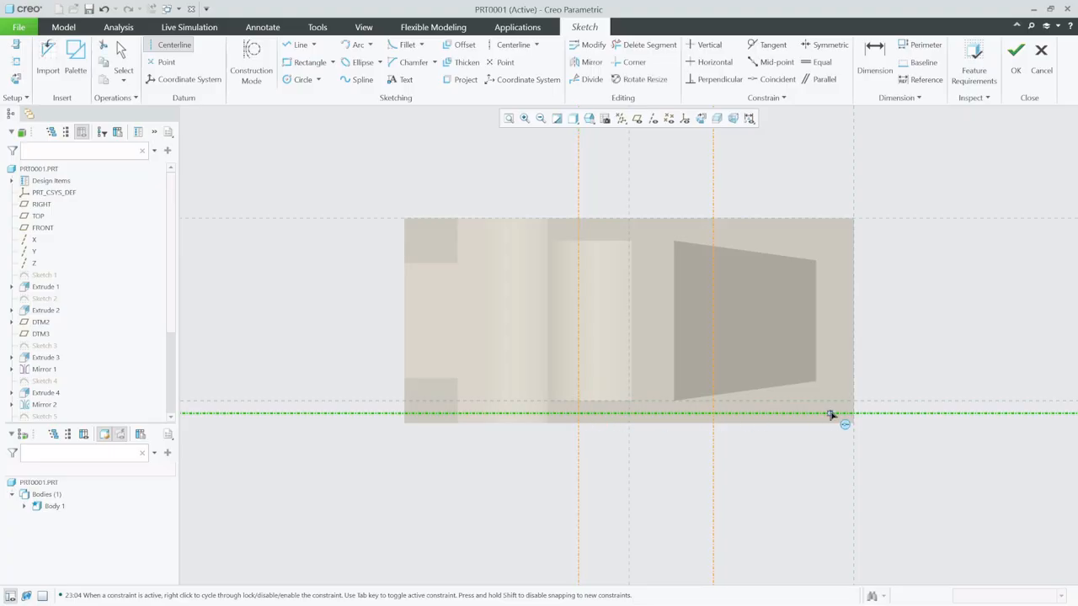
{"action": "left_click", "coordinate": [121, 52]}
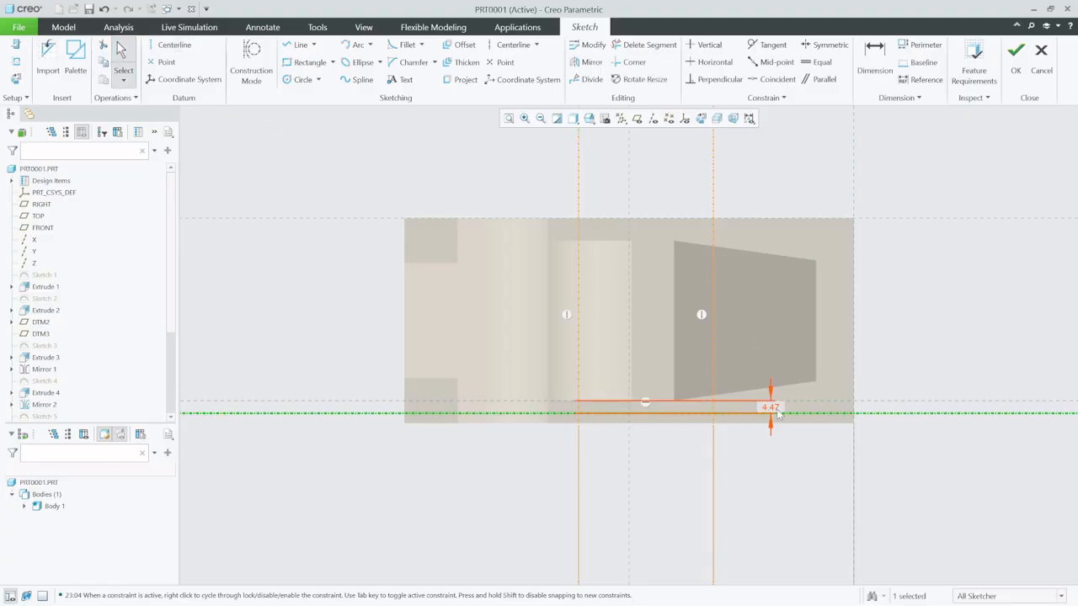
{"action": "left_click", "coordinate": [774, 409]}
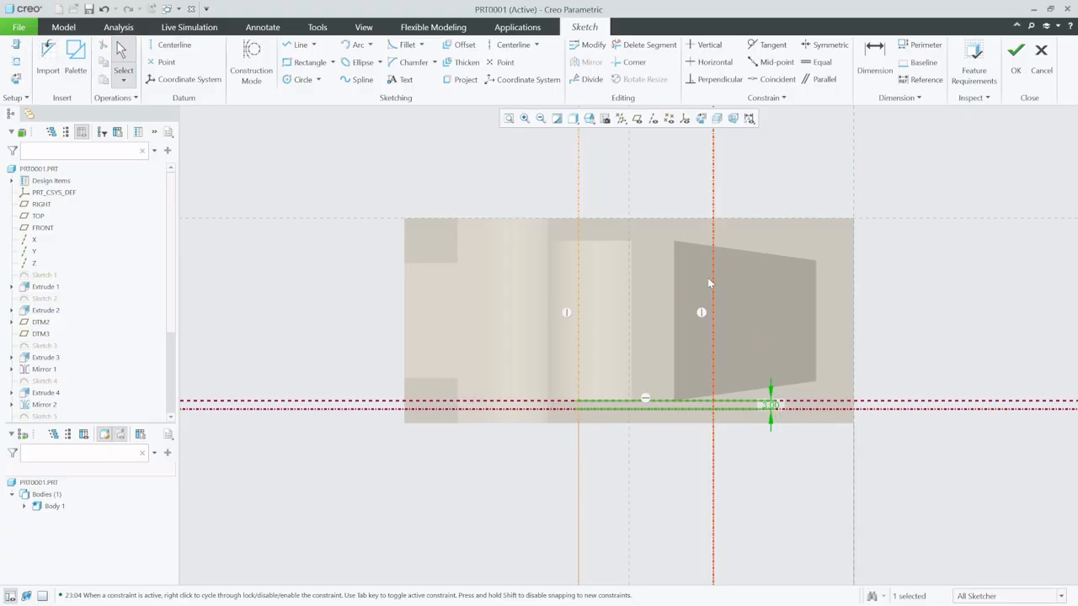
- Sketch a closed four-sided profile between the vertical centerlines, sloping from the horizontal centerline to the body's side edge and extending outside it, then finish the sketch
{"action": "left_click", "coordinate": [173, 45]}
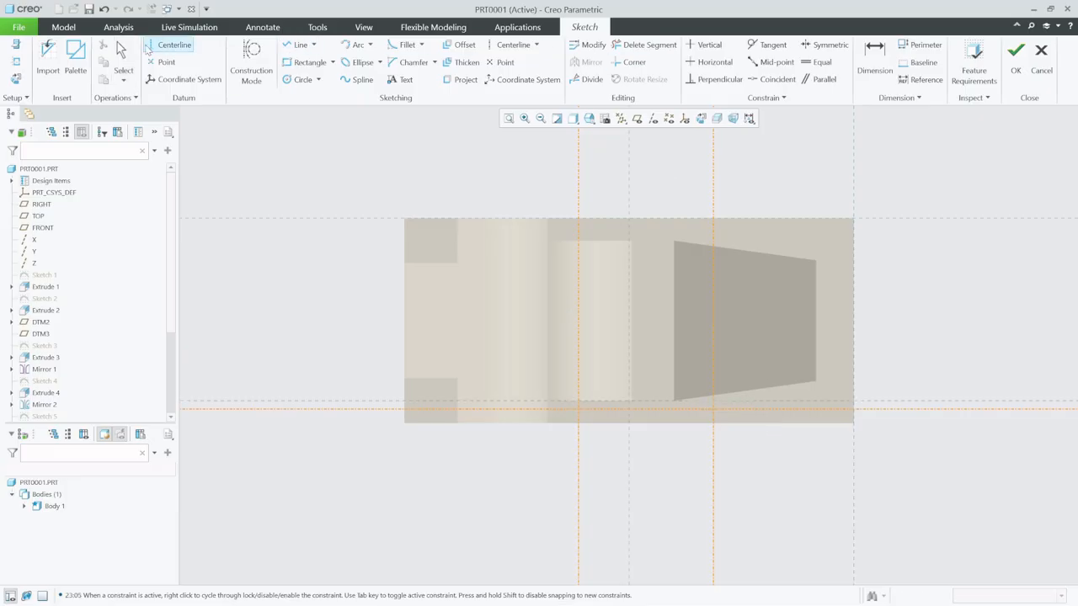
{"action": "left_click", "coordinate": [296, 51]}
{"action": "left_click", "coordinate": [578, 410]}
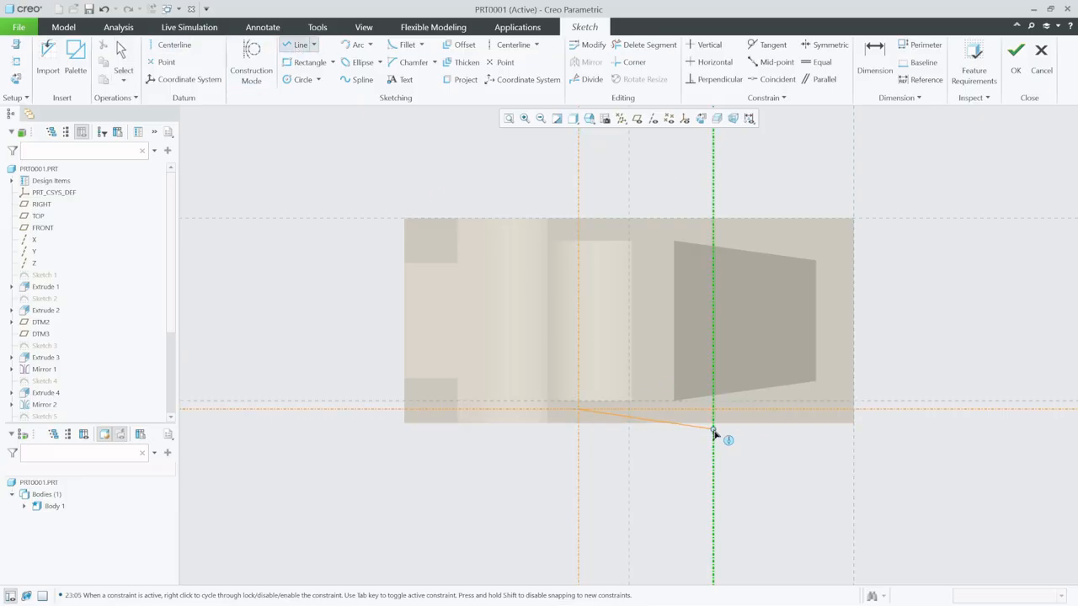
{"action": "left_click", "coordinate": [713, 424]}
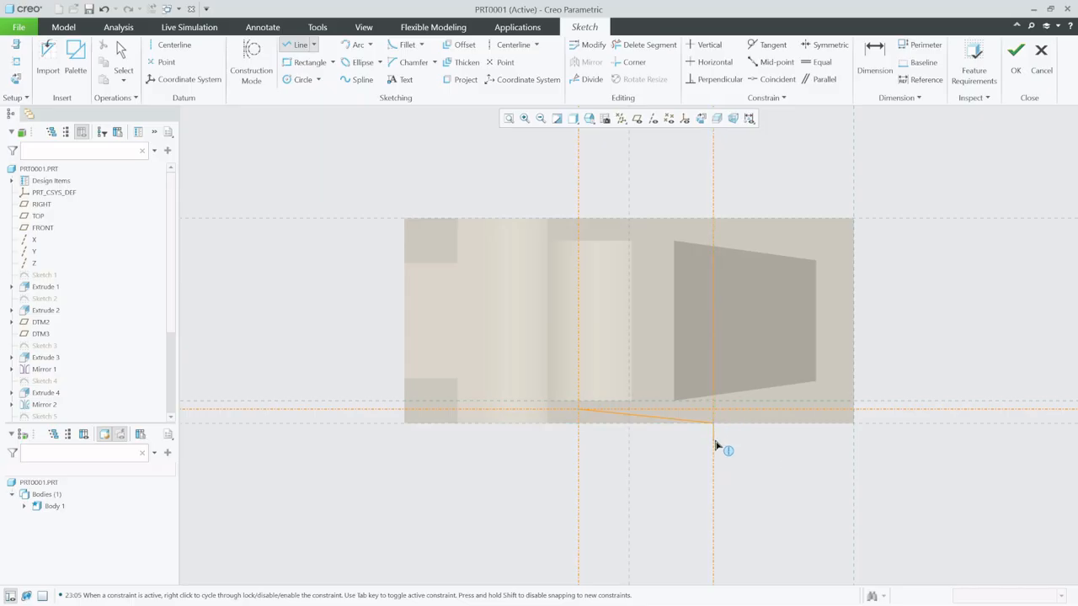
{"action": "left_click", "coordinate": [713, 439]}
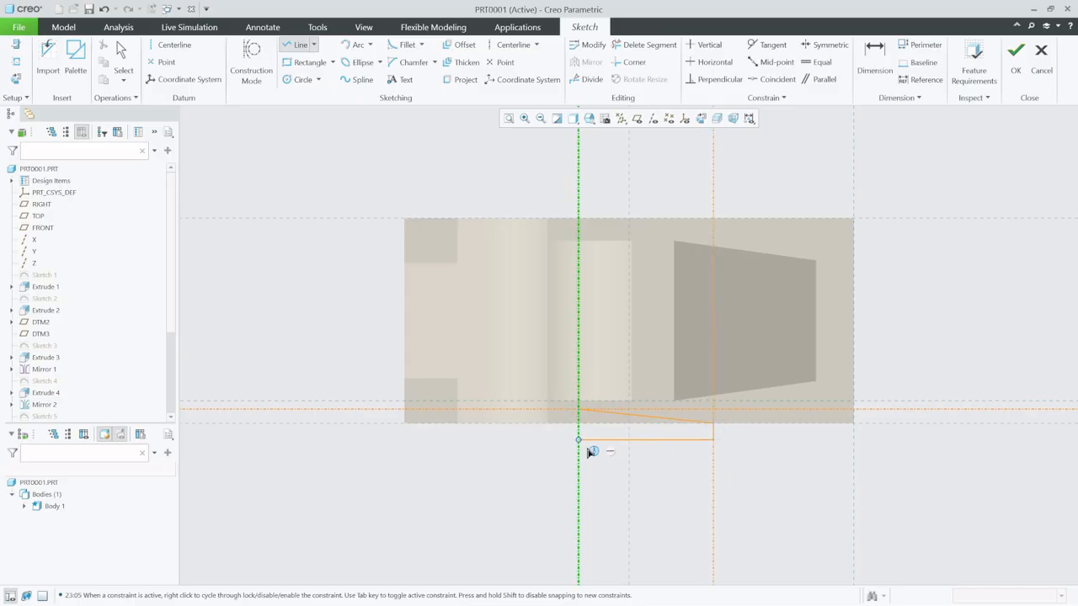
{"action": "left_click", "coordinate": [577, 440]}
{"action": "left_click", "coordinate": [582, 418]}
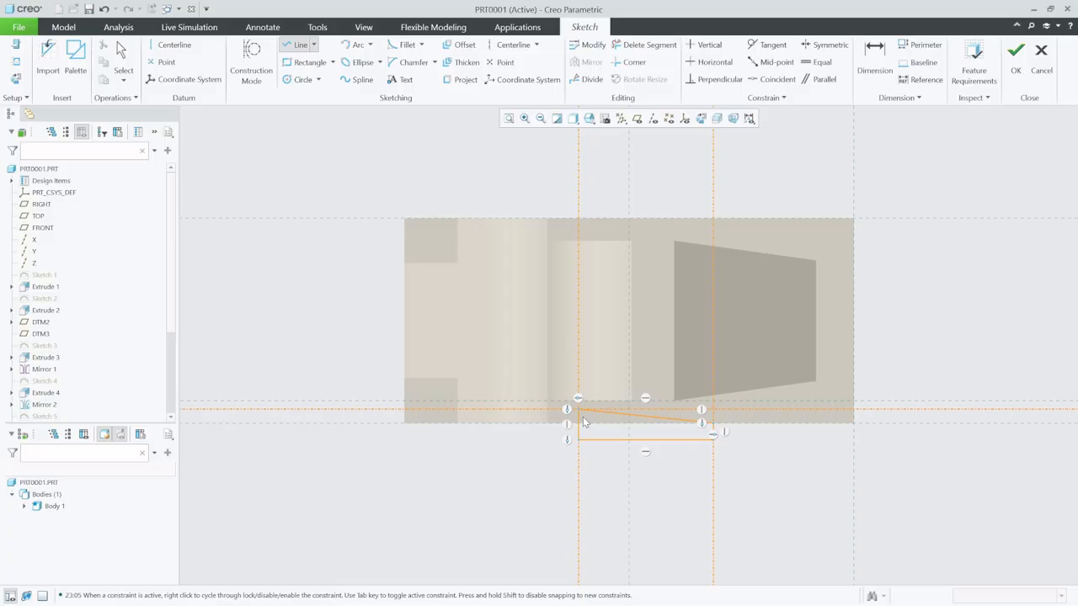
{"action": "left_click", "coordinate": [1019, 53]}
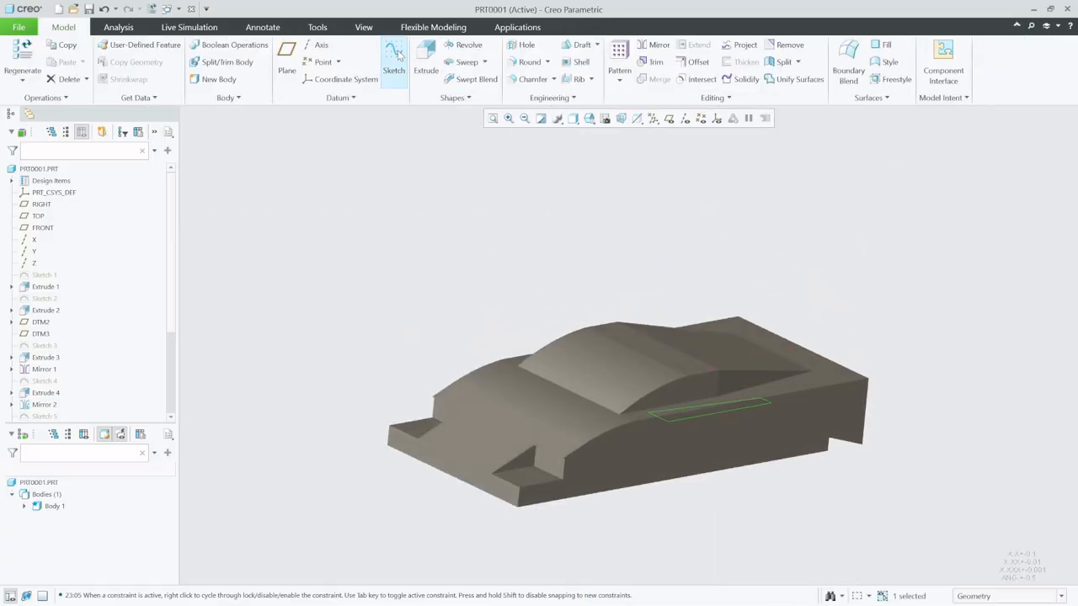
- Extrude the side profile downward 16 into the body with Remove Material to cut the side recess
{"action": "left_click", "coordinate": [425, 60]}
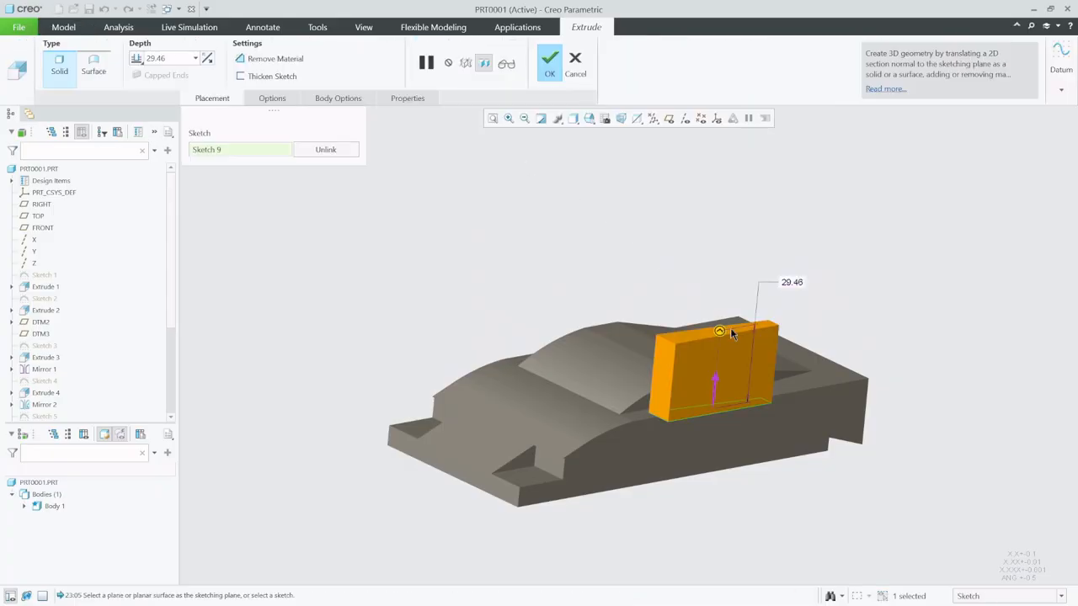
{"action": "left_click_drag", "start_coordinate": [731, 334], "coordinate": [781, 474]}
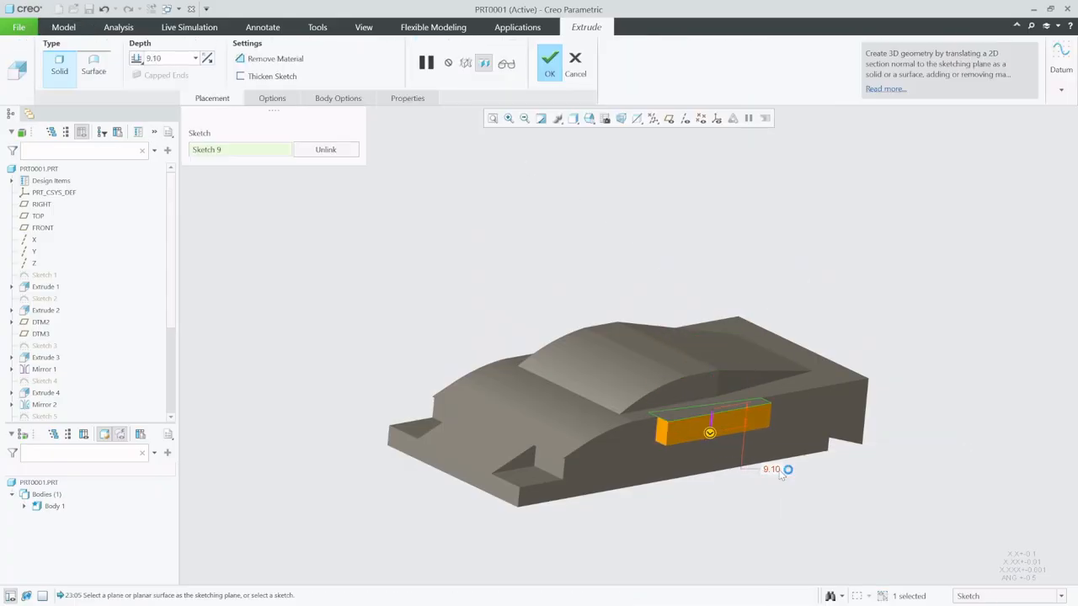
{"action": "double_click", "coordinate": [772, 467]}
{"action": "type", "text": "16"}
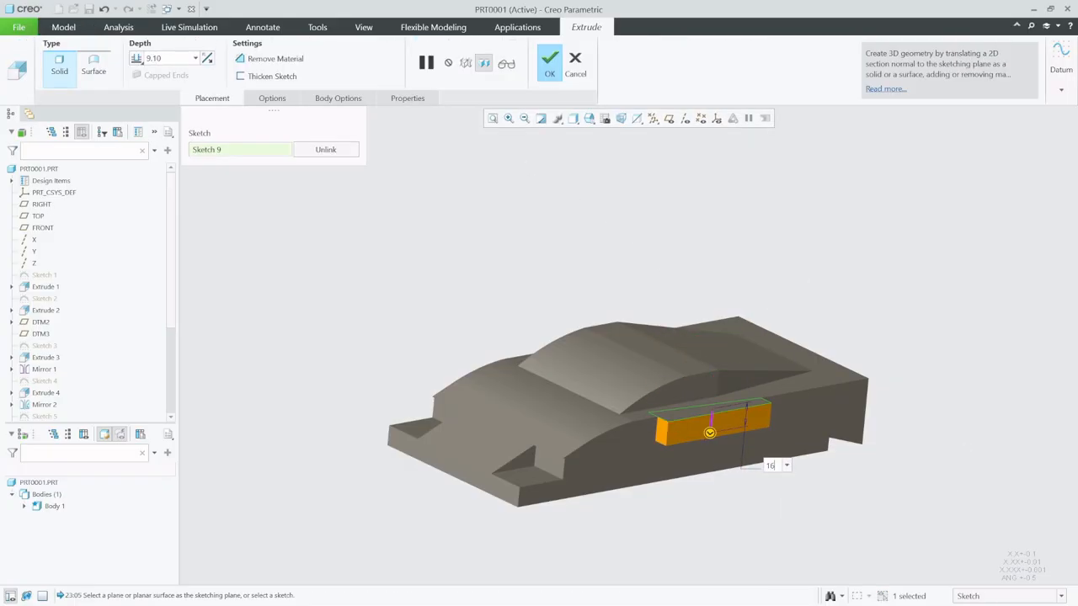
{"action": "key", "text": "Return"}
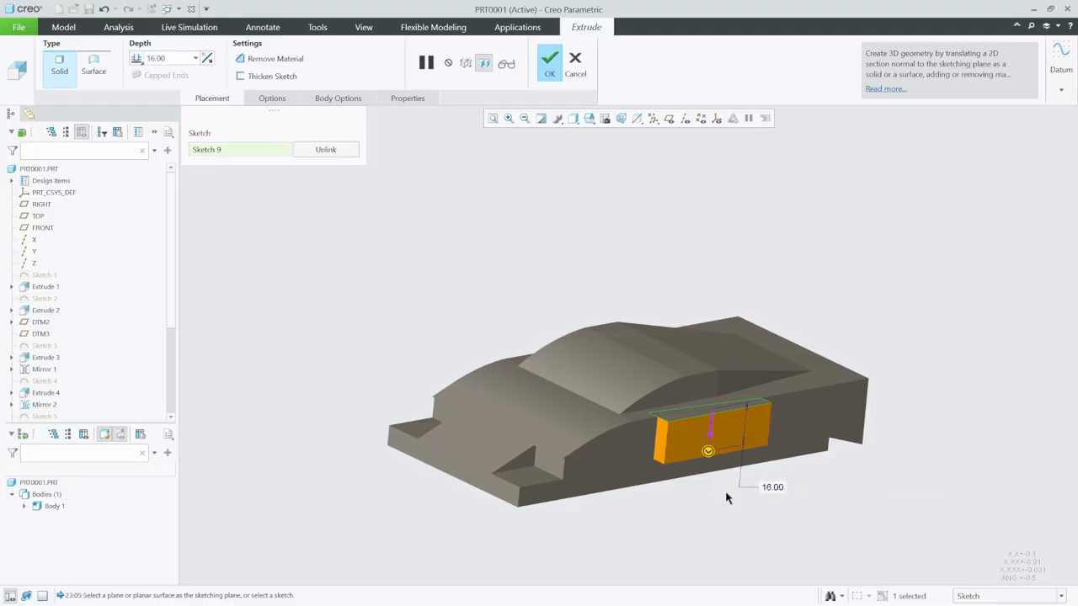
{"action": "left_click", "coordinate": [274, 59]}
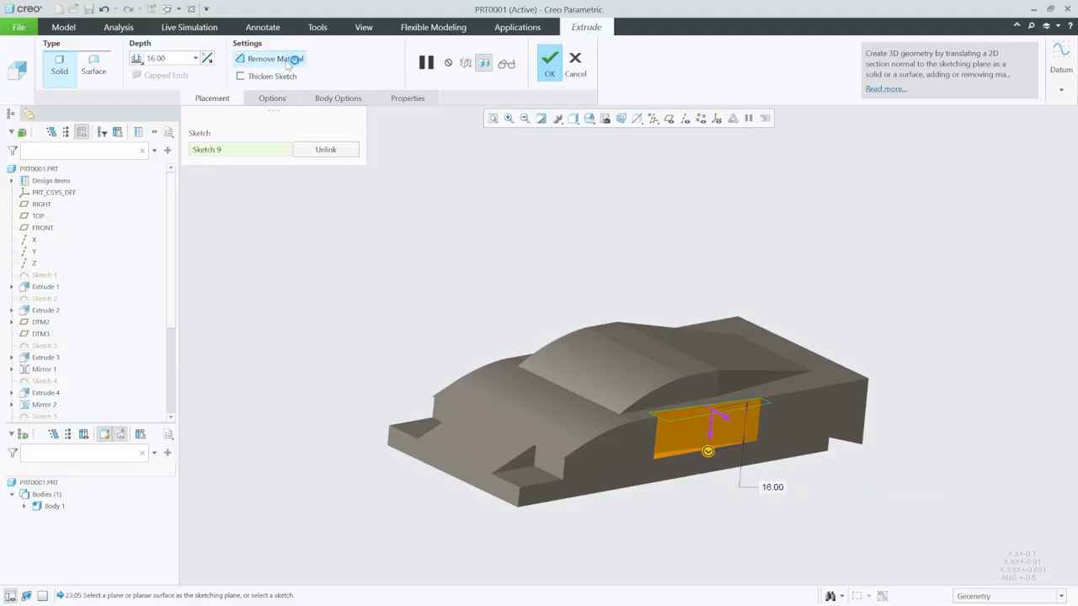
{"action": "middle_click", "coordinate": [612, 241]}
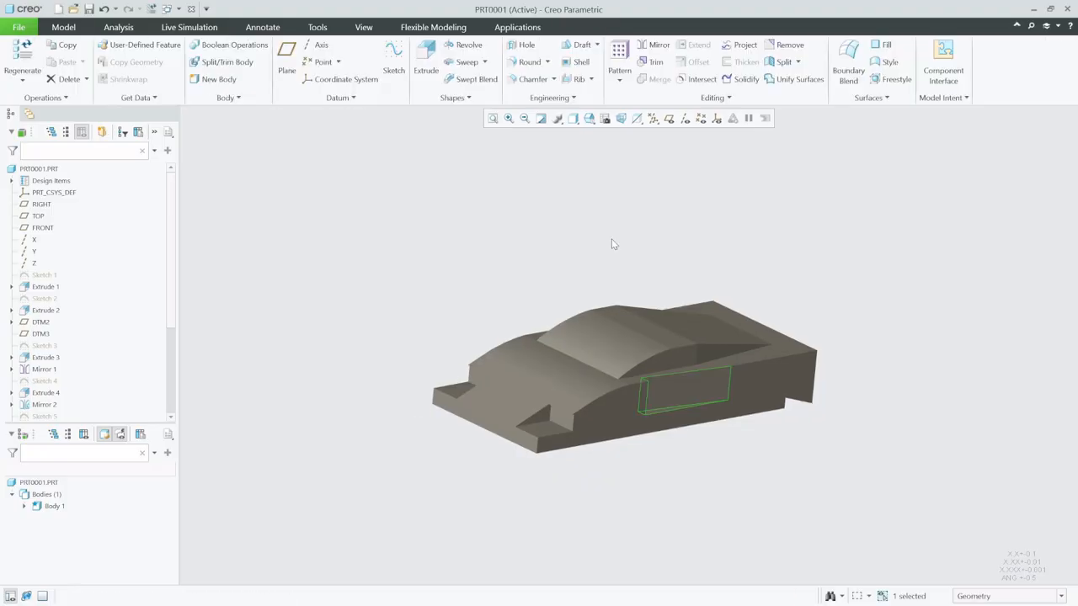
- Mirror the new side recess cut about the RIGHT datum plane and hide the datum planes
{"action": "middle_click_drag", "start_coordinate": [646, 287], "coordinate": [608, 281]}
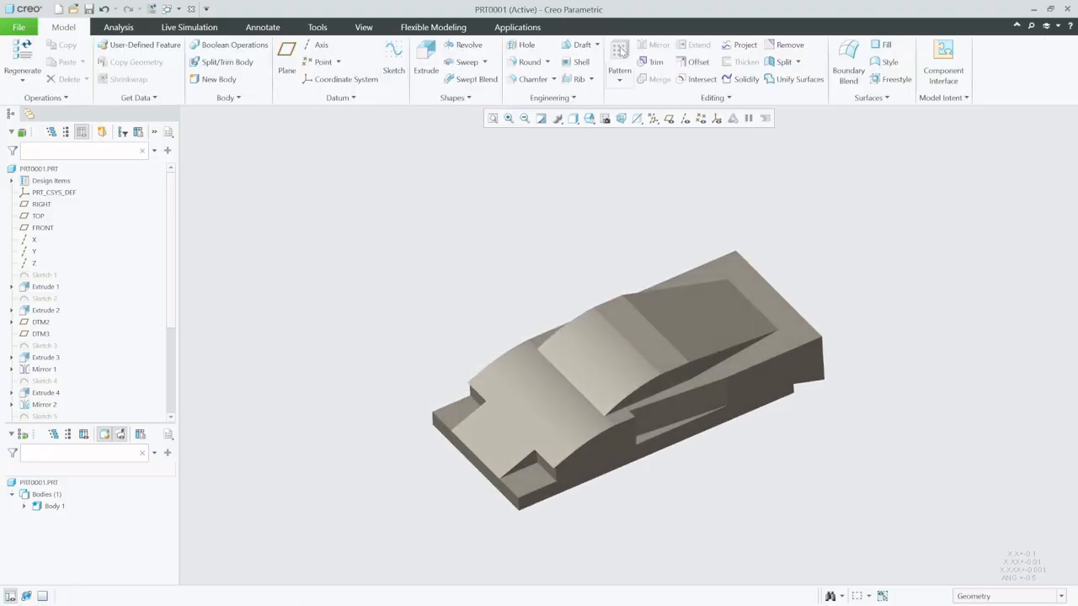
{"action": "left_click", "coordinate": [697, 411]}
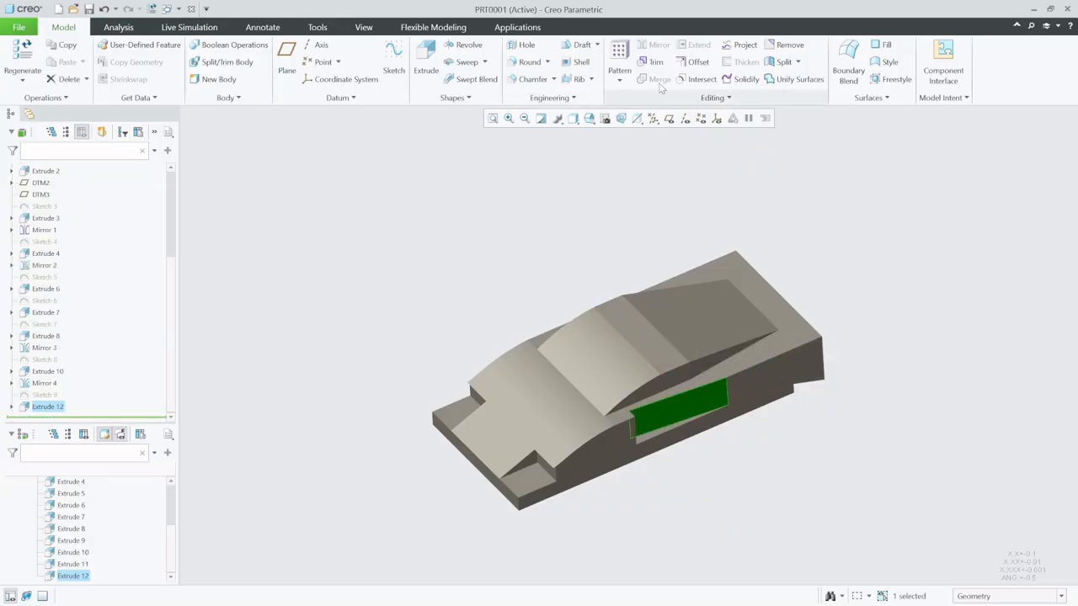
{"action": "left_click", "coordinate": [58, 409]}
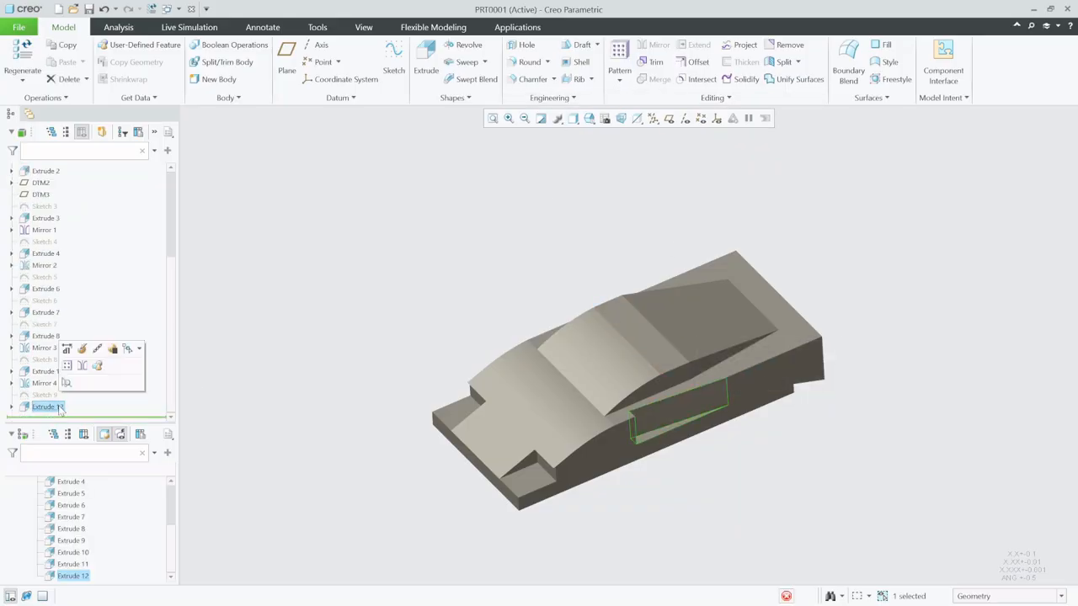
{"action": "left_click", "coordinate": [665, 51]}
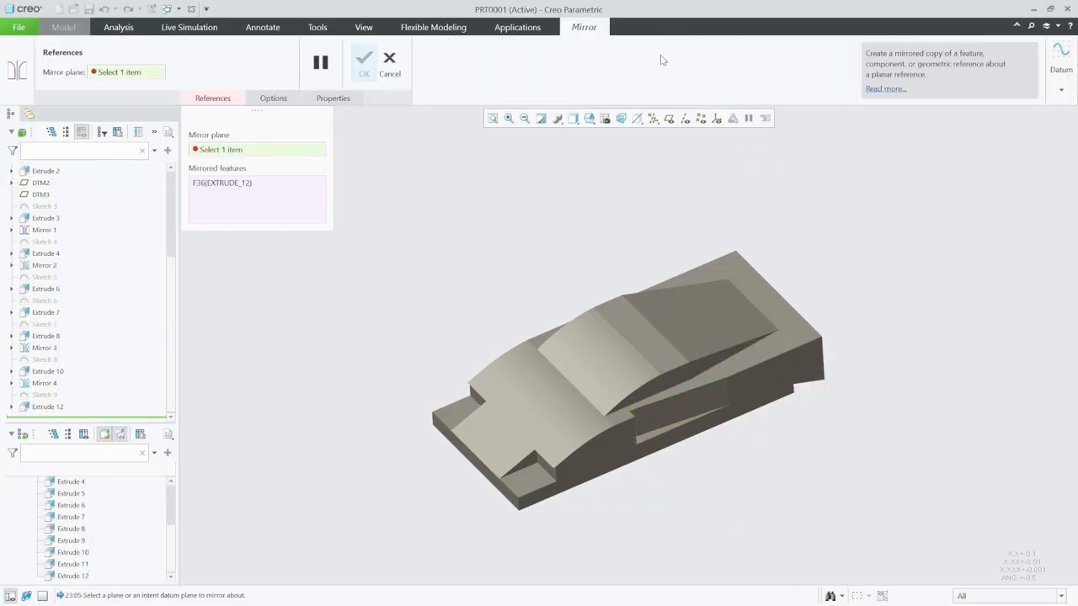
{"action": "left_click", "coordinate": [669, 118]}
{"action": "left_click", "coordinate": [781, 286]}
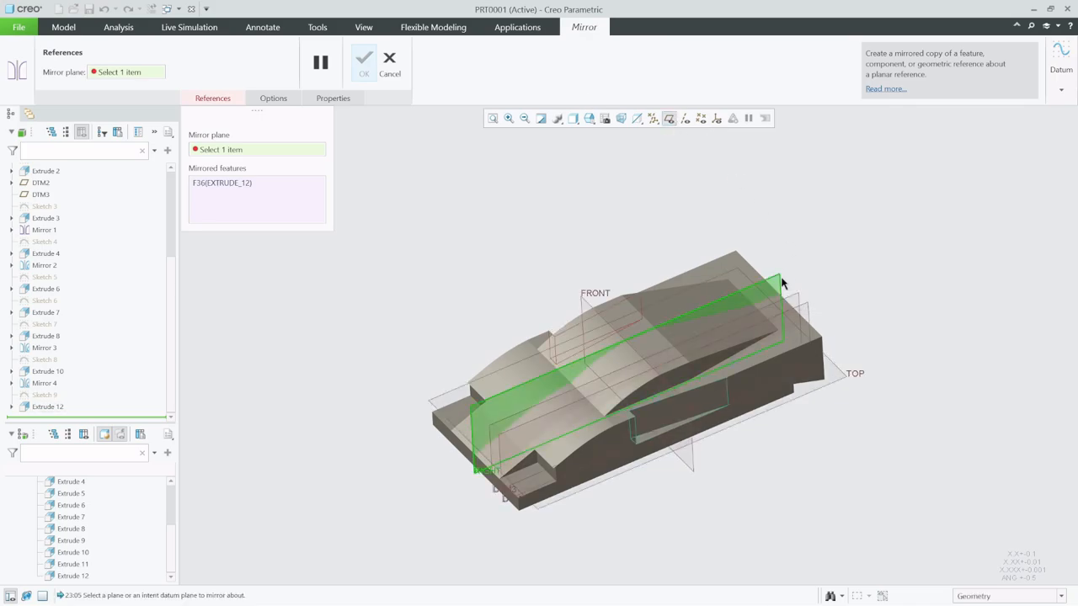
{"action": "left_click", "coordinate": [363, 64]}
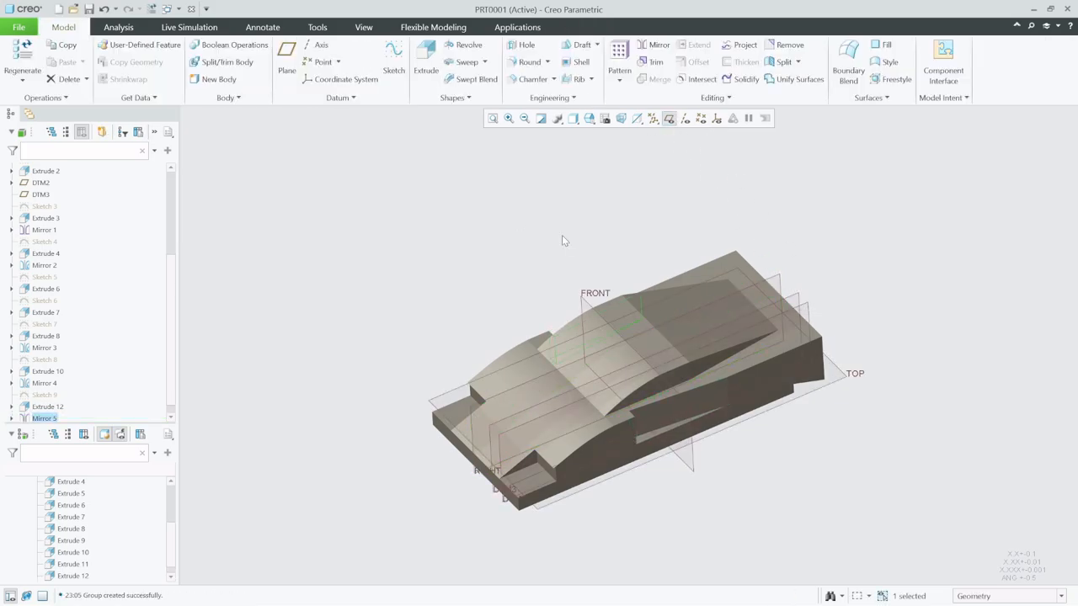
{"action": "left_click", "coordinate": [598, 243]}
{"action": "middle_click_drag", "start_coordinate": [511, 247], "coordinate": [503, 250]}
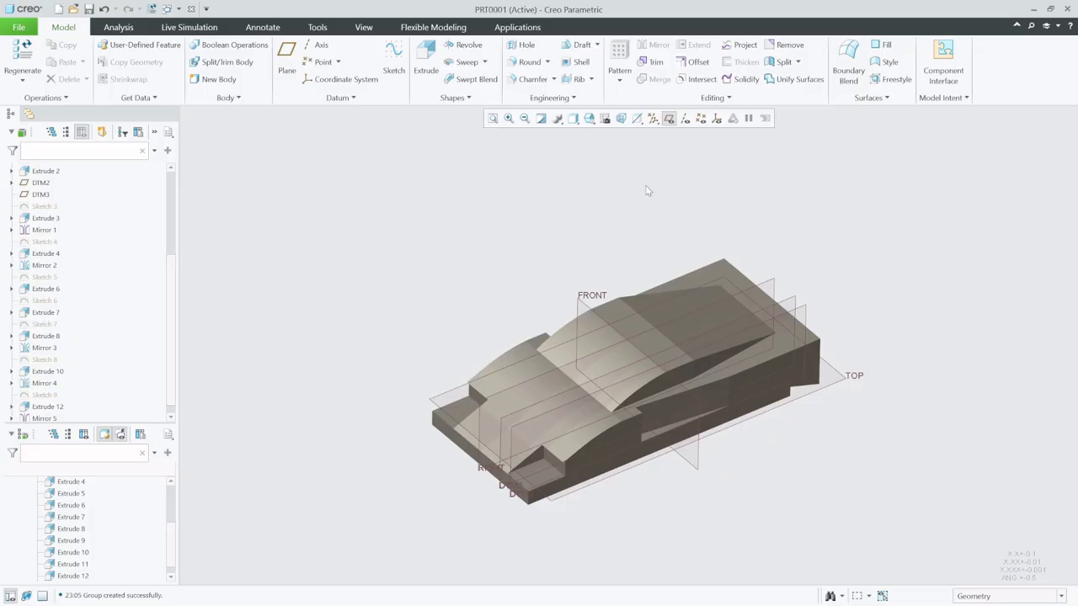
{"action": "left_click", "coordinate": [669, 119]}
{"action": "middle_click_drag", "start_coordinate": [670, 362], "coordinate": [649, 330]}
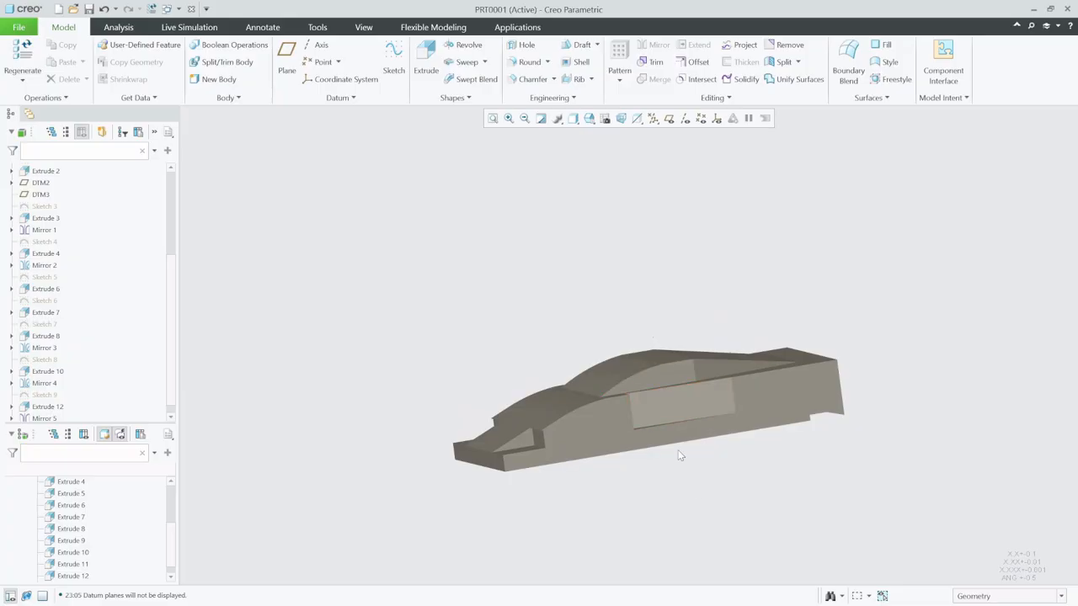
- Start a new sketch on the inner face of the side recess
{"action": "scroll", "coordinate": [694, 529], "scroll_direction": "down", "scroll_amount": 1}
{"action": "scroll", "coordinate": [749, 340], "scroll_direction": "down", "scroll_amount": 5}
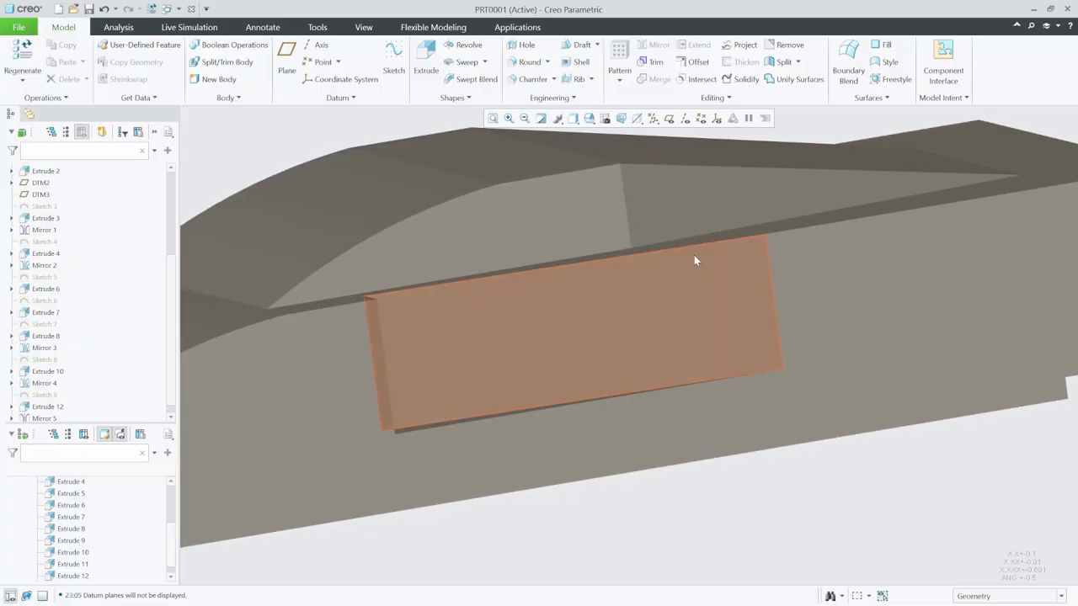
{"action": "left_click", "coordinate": [393, 59]}
{"action": "left_click", "coordinate": [657, 312]}
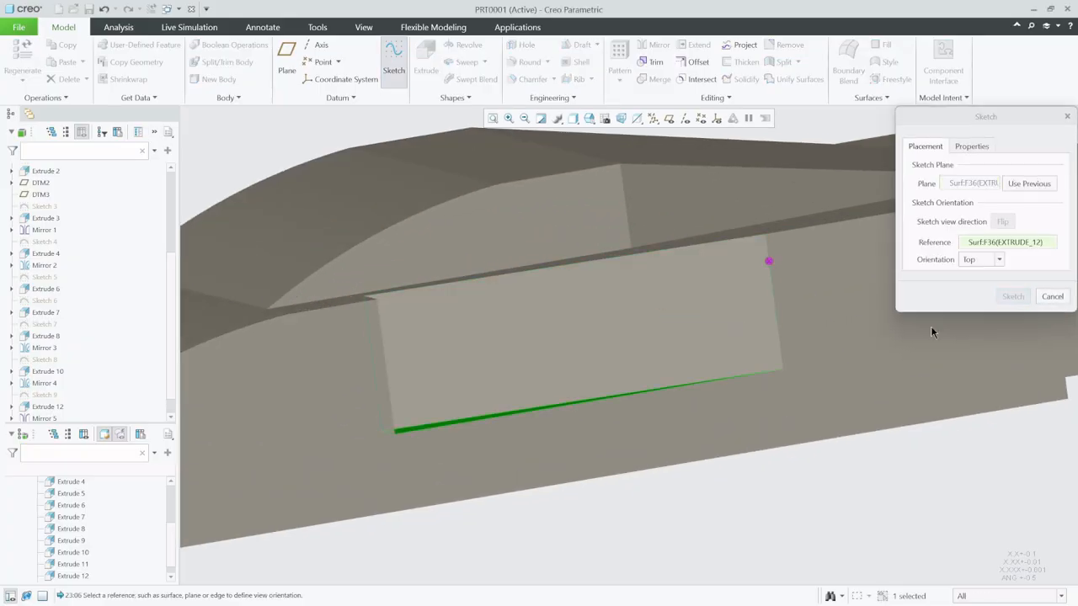
{"action": "left_click", "coordinate": [1014, 296]}
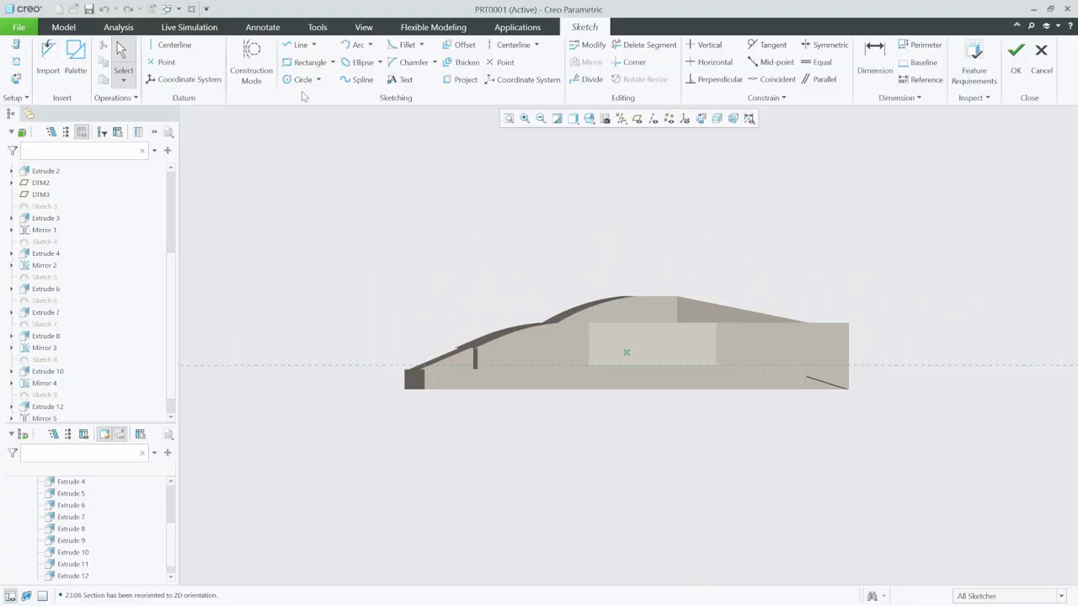
- Add the recess's rear vertical edge and its upper horizontal edge as sketch references
{"action": "left_click", "coordinate": [16, 62]}
{"action": "scroll", "coordinate": [715, 364], "scroll_direction": "down", "scroll_amount": 5}
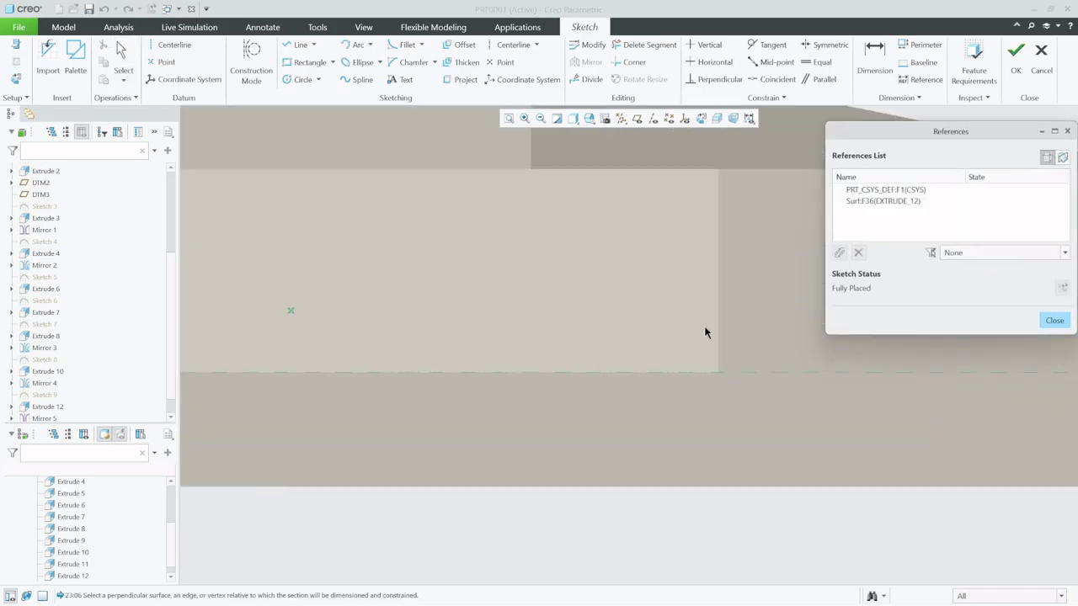
{"action": "left_click", "coordinate": [716, 298]}
{"action": "left_click", "coordinate": [671, 174]}
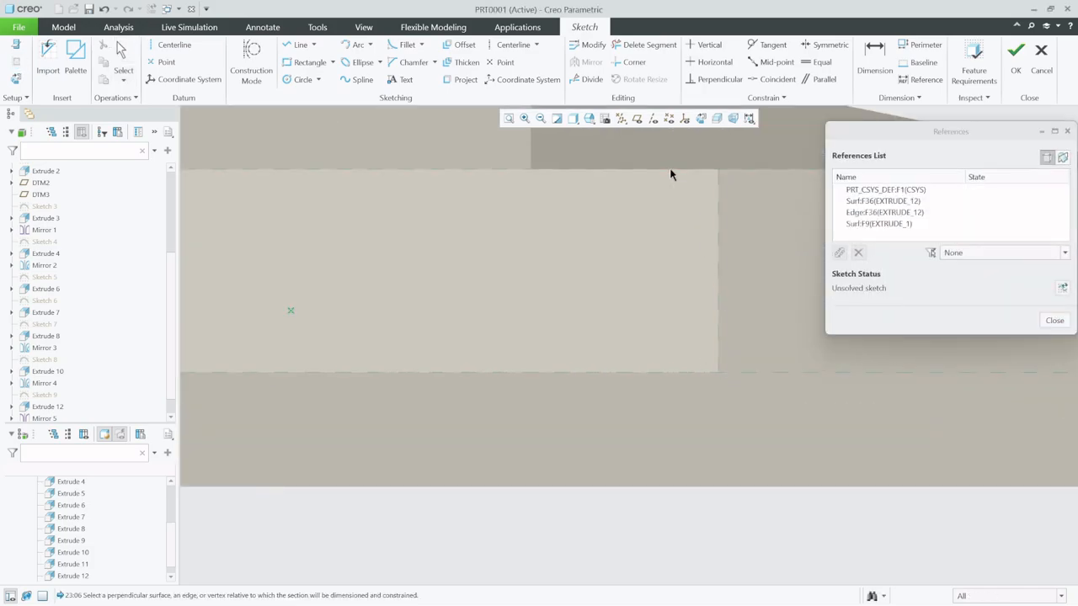
- Draw a vertical centerline across the recess and dimension it 8 forward of the recess's rear edge
{"action": "left_click", "coordinate": [296, 45]}
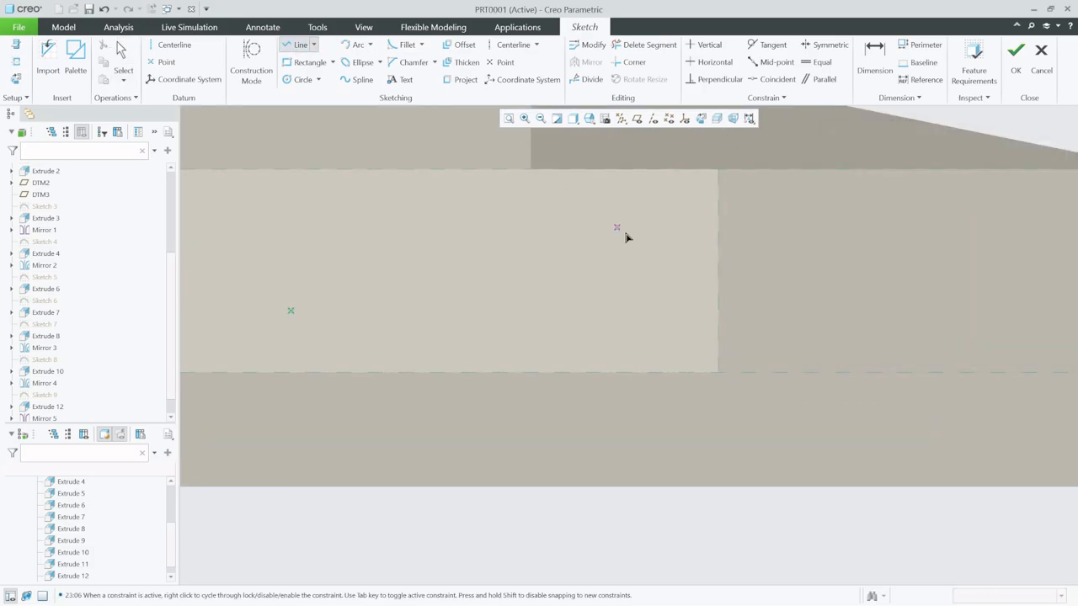
{"action": "left_click", "coordinate": [173, 45]}
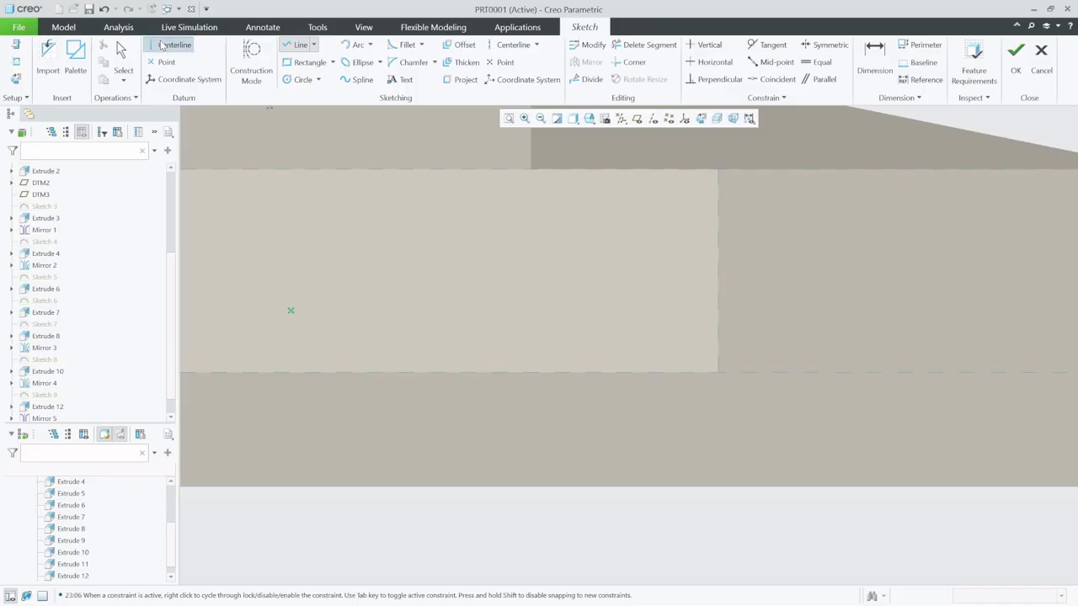
{"action": "left_click", "coordinate": [649, 265]}
{"action": "left_click", "coordinate": [645, 170]}
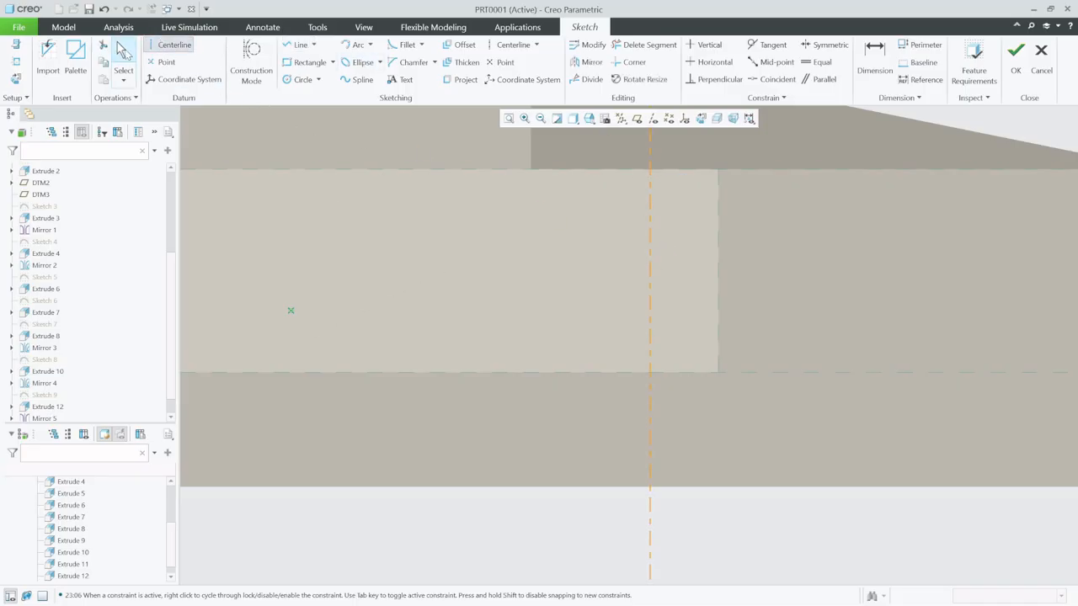
{"action": "left_click", "coordinate": [124, 52]}
{"action": "left_click", "coordinate": [867, 57]}
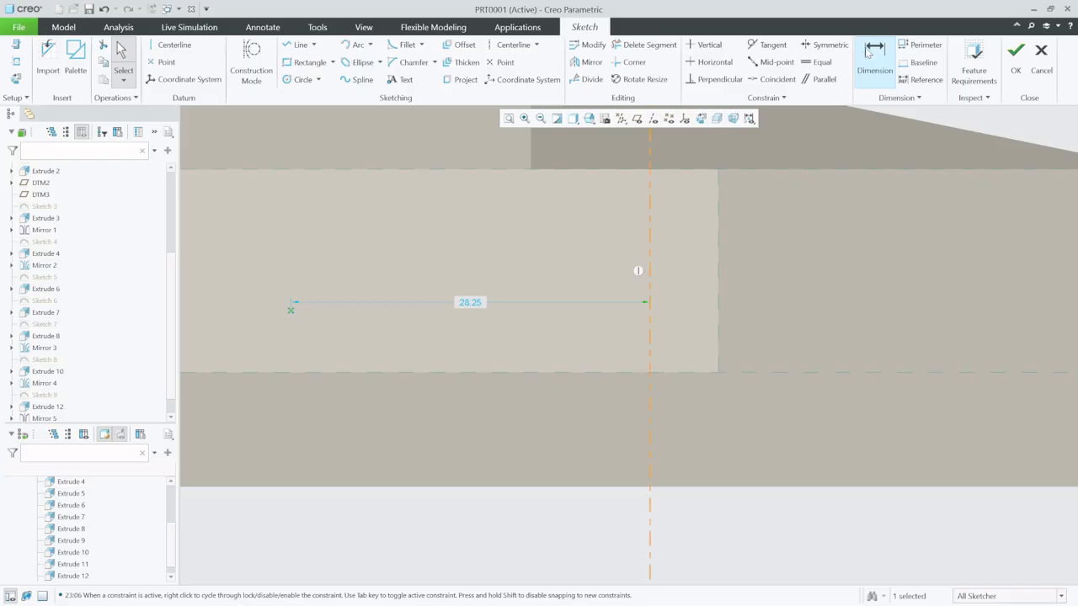
{"action": "left_click", "coordinate": [717, 274]}
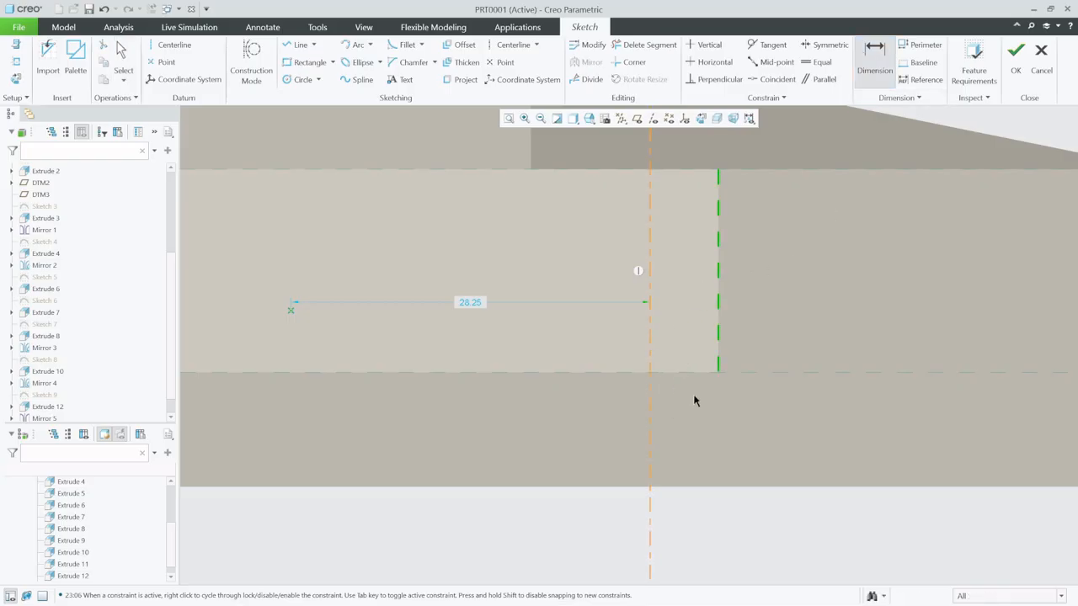
{"action": "left_click", "coordinate": [650, 385]}
{"action": "middle_click", "coordinate": [697, 395]}
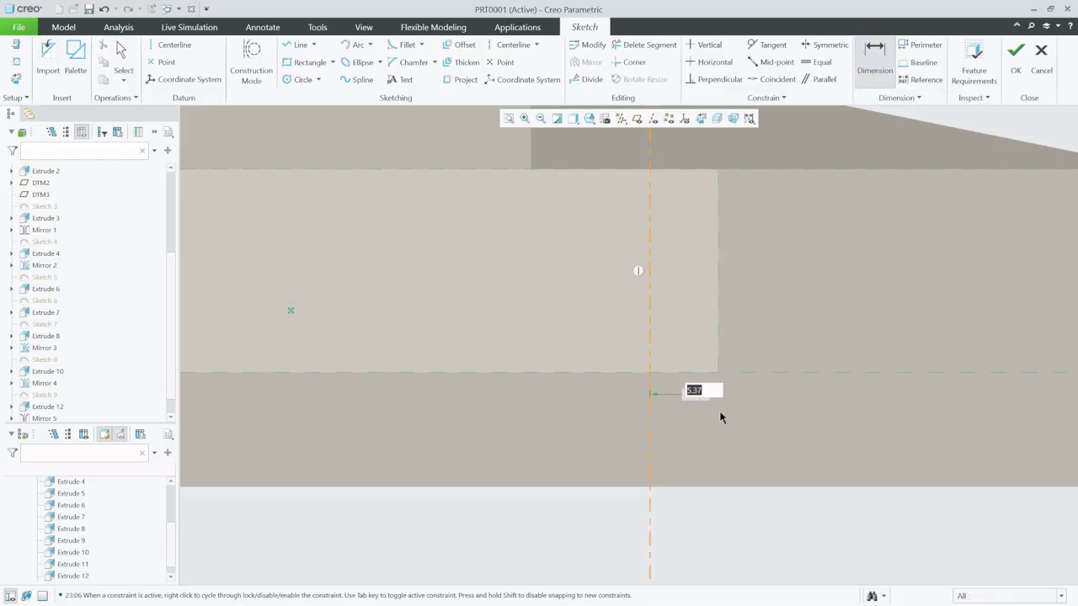
{"action": "type", "text": "8"}
{"action": "key", "text": "Return"}
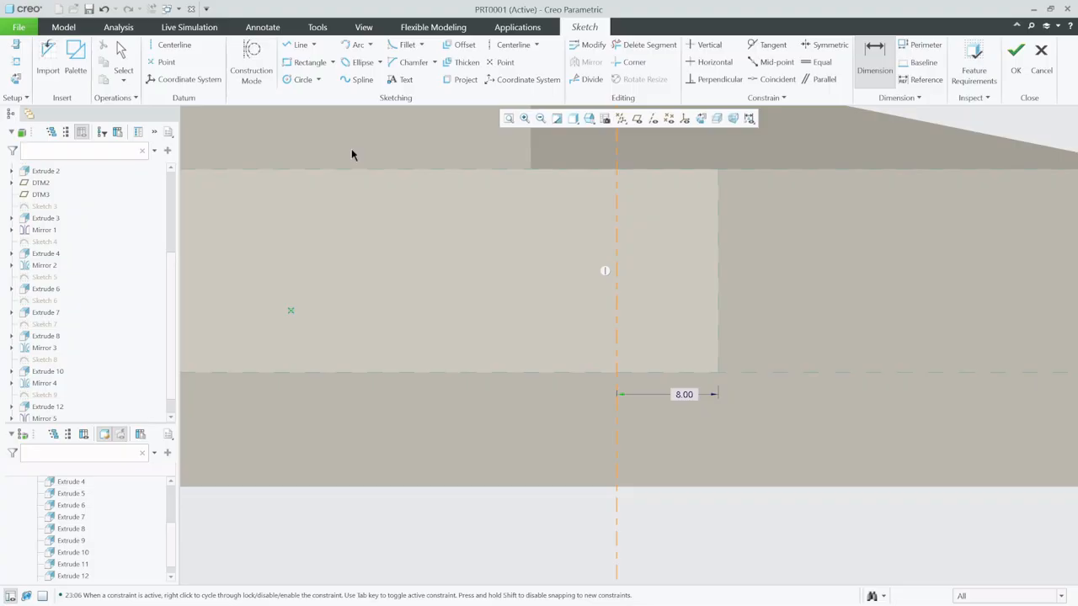
- Draw a horizontal centerline across the recess and dimension it 3 below the recess's upper edge
{"action": "left_click", "coordinate": [174, 44]}
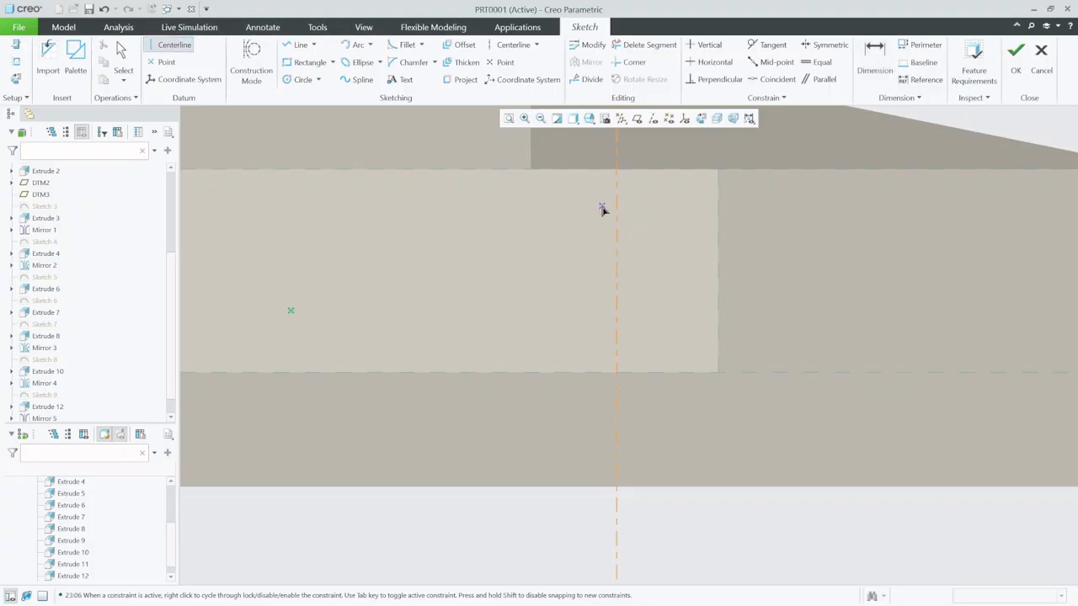
{"action": "left_click", "coordinate": [669, 211]}
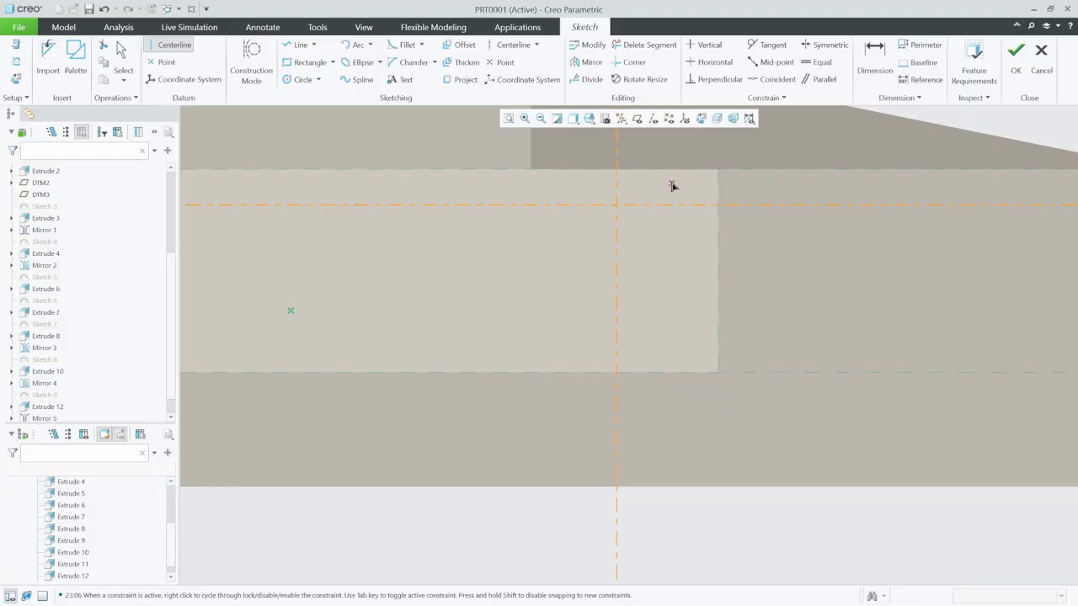
{"action": "left_click", "coordinate": [882, 52]}
{"action": "left_click", "coordinate": [701, 170]}
{"action": "middle_click", "coordinate": [699, 178]}
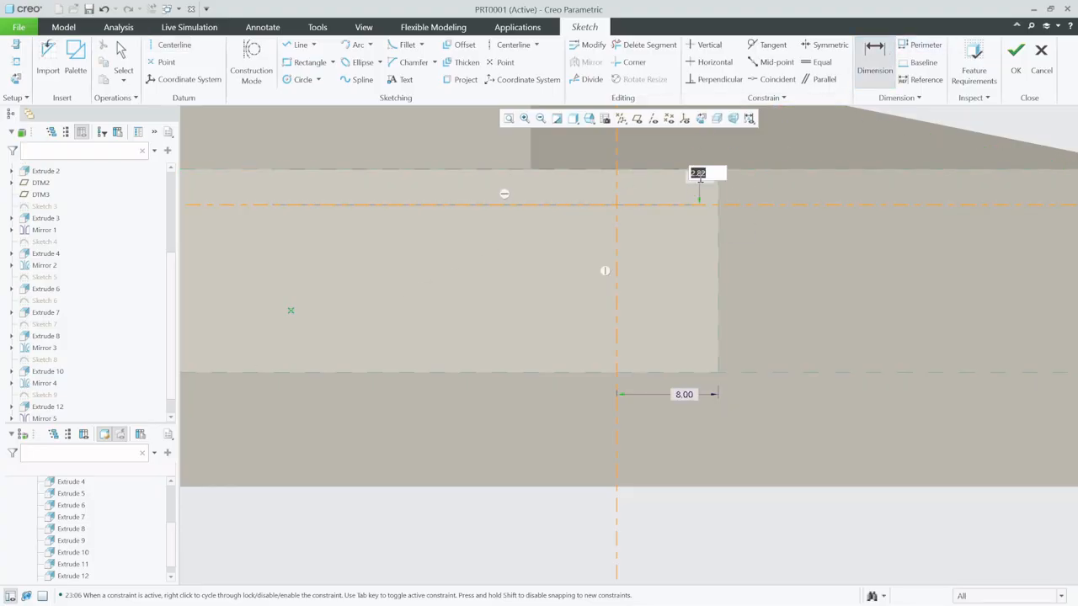
{"action": "type", "text": "3"}
{"action": "key", "text": "Return"}
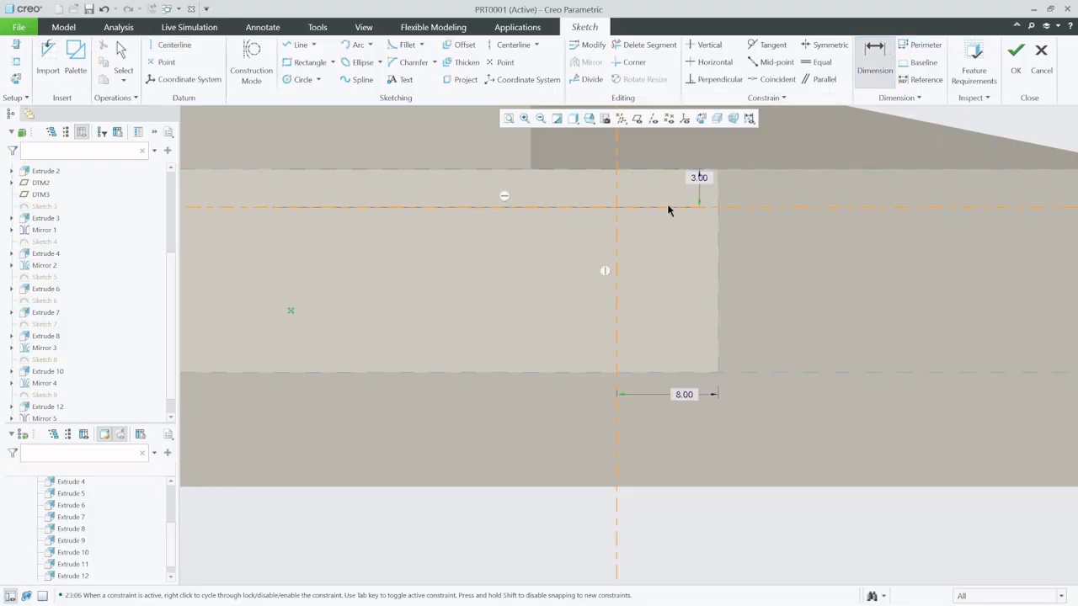
- From the centerlines' intersection, draw a horizontal line about 20.4 long toward the front and a vertical line about 6 long downward
{"action": "left_click", "coordinate": [293, 47]}
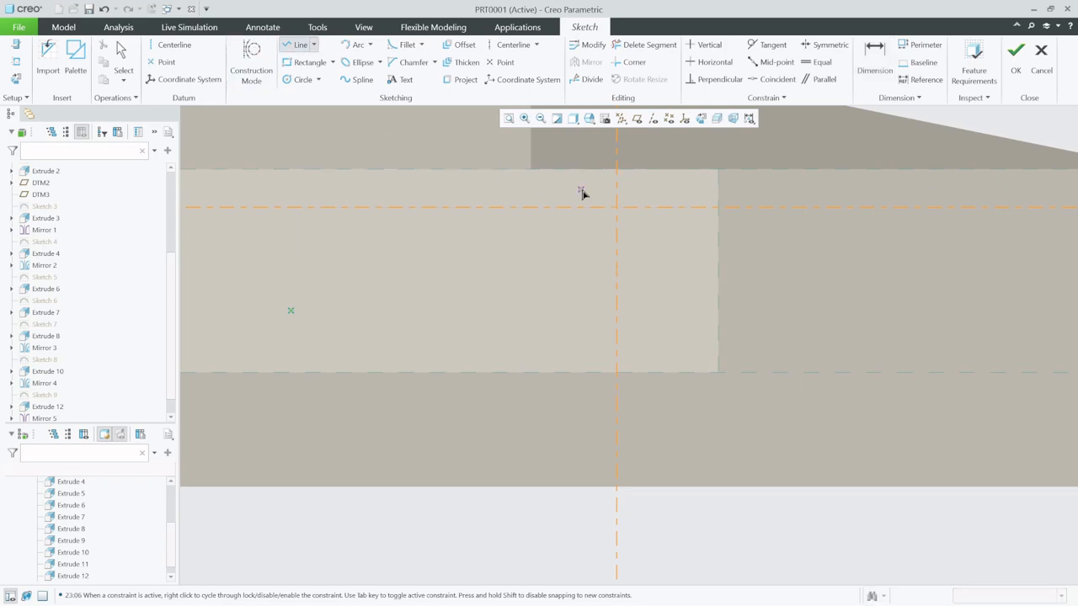
{"action": "left_click", "coordinate": [620, 217]}
{"action": "left_click", "coordinate": [357, 210]}
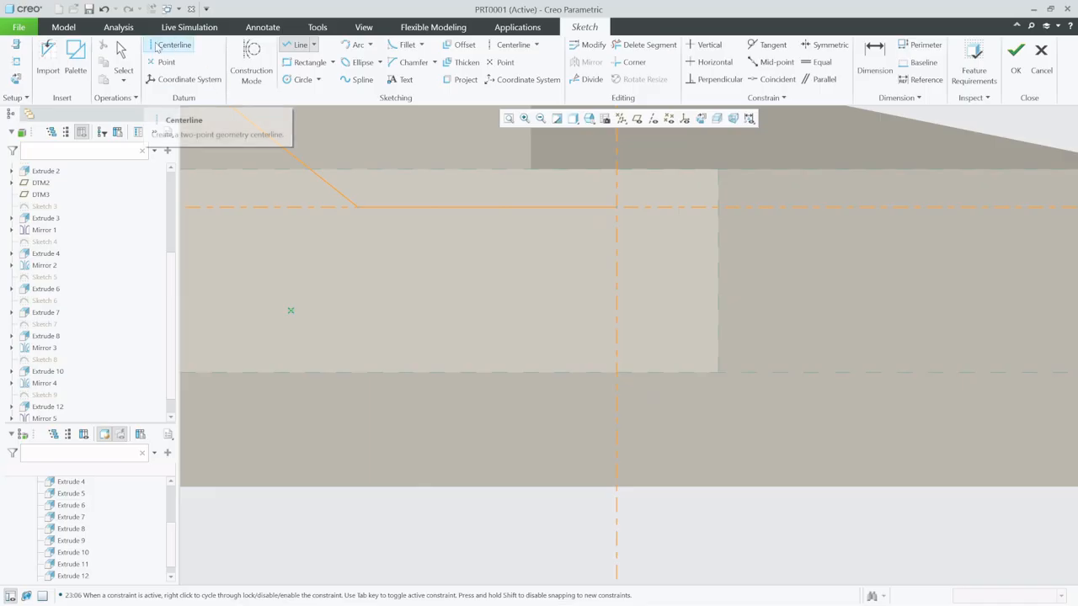
{"action": "middle_click", "coordinate": [595, 215]}
{"action": "left_click", "coordinate": [617, 206]}
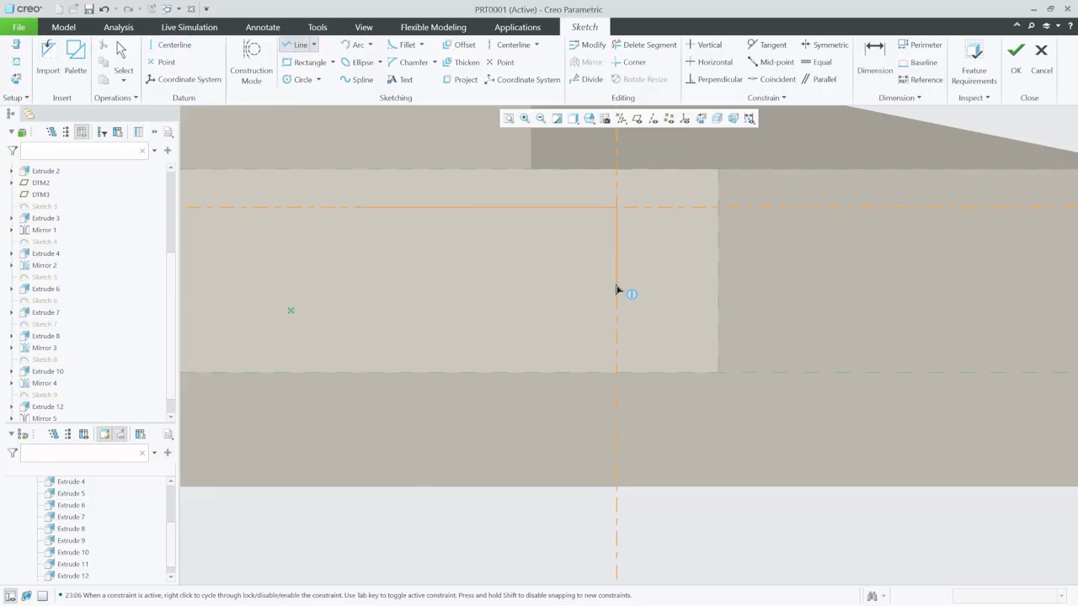
{"action": "left_click", "coordinate": [616, 285]}
{"action": "left_click", "coordinate": [123, 59]}
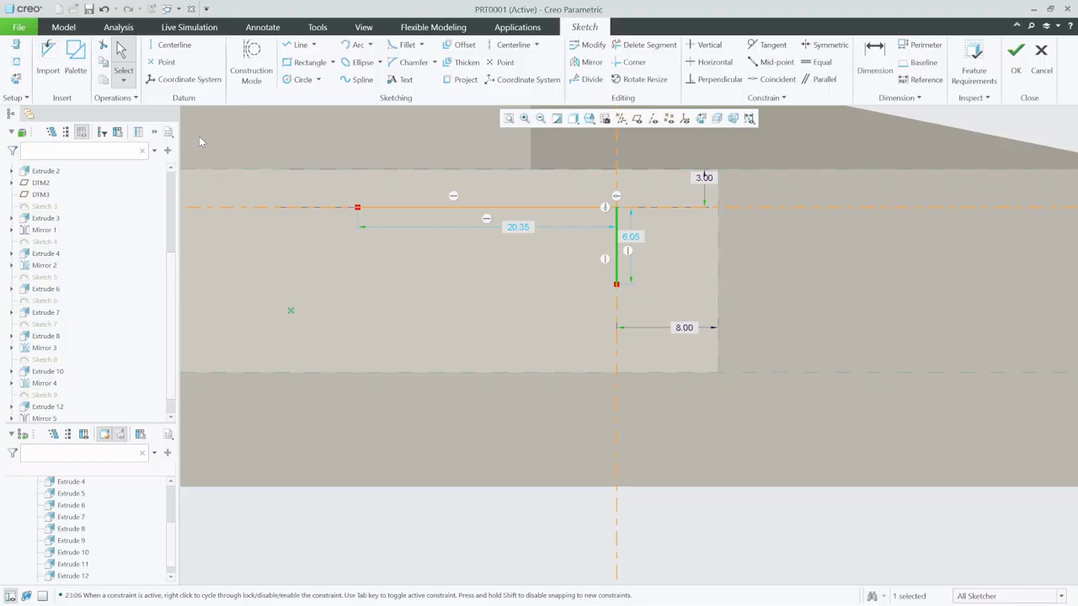
- Set the vertical line's length to 7 and the horizontal line's length to 23
{"action": "double_click", "coordinate": [631, 238]}
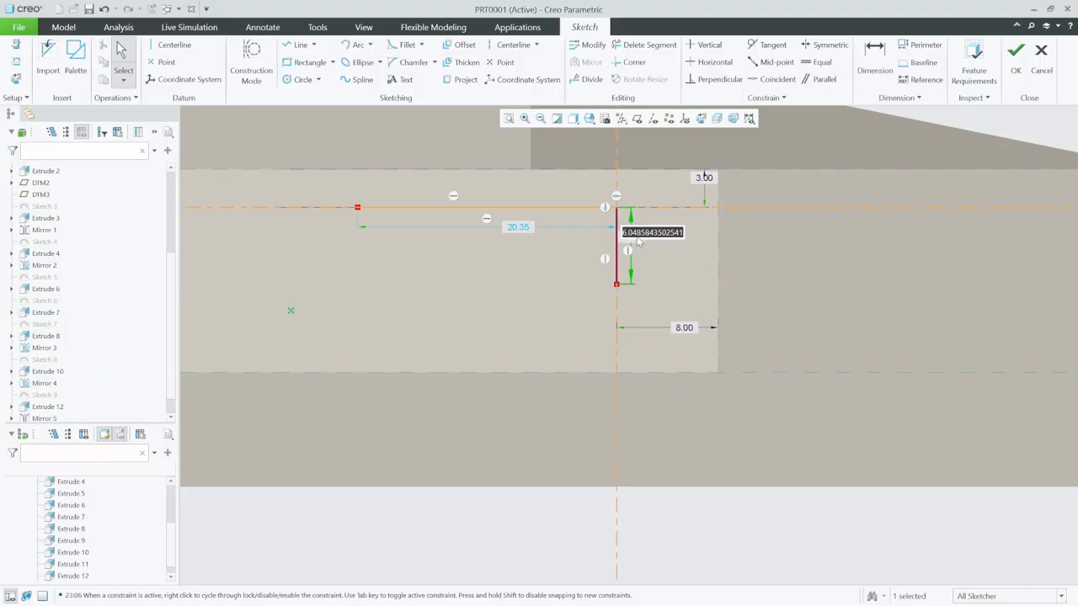
{"action": "type", "text": "7"}
{"action": "key", "text": "Return"}
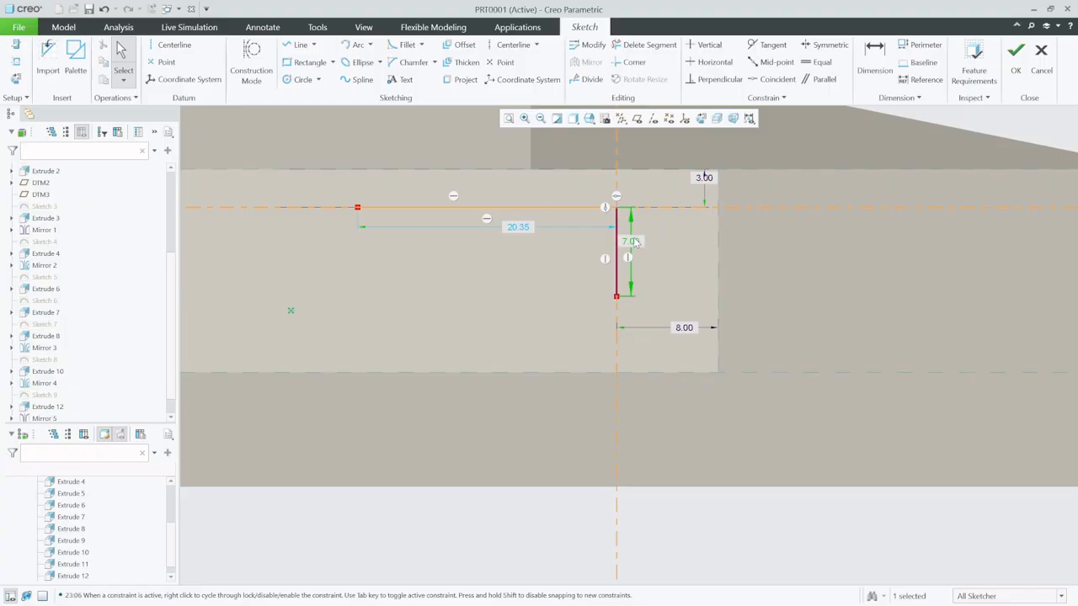
{"action": "double_click", "coordinate": [519, 229]}
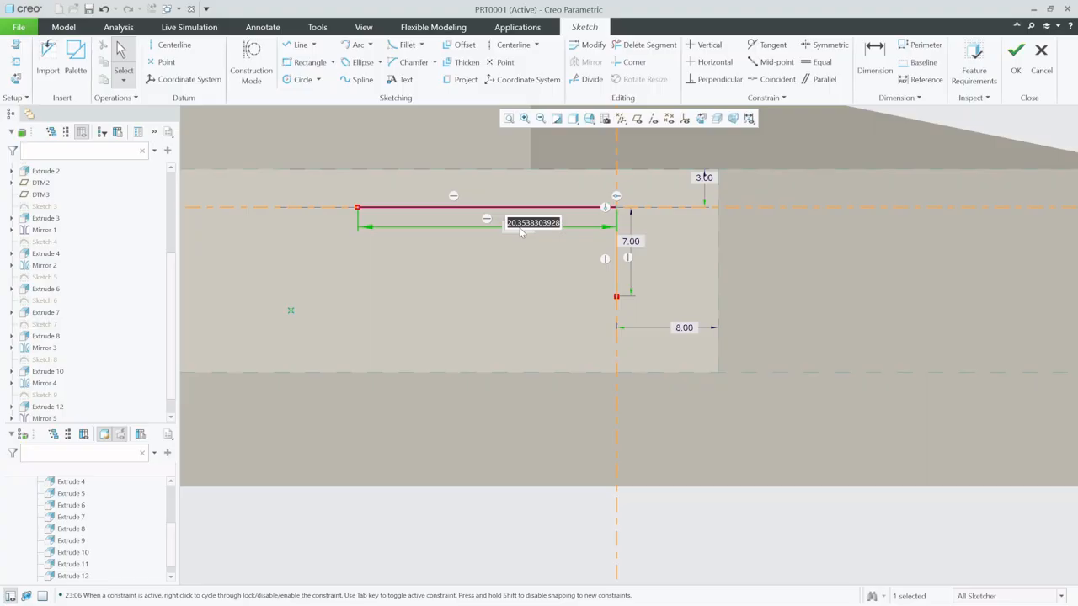
{"action": "type", "text": "23"}
{"action": "key", "text": "Return"}
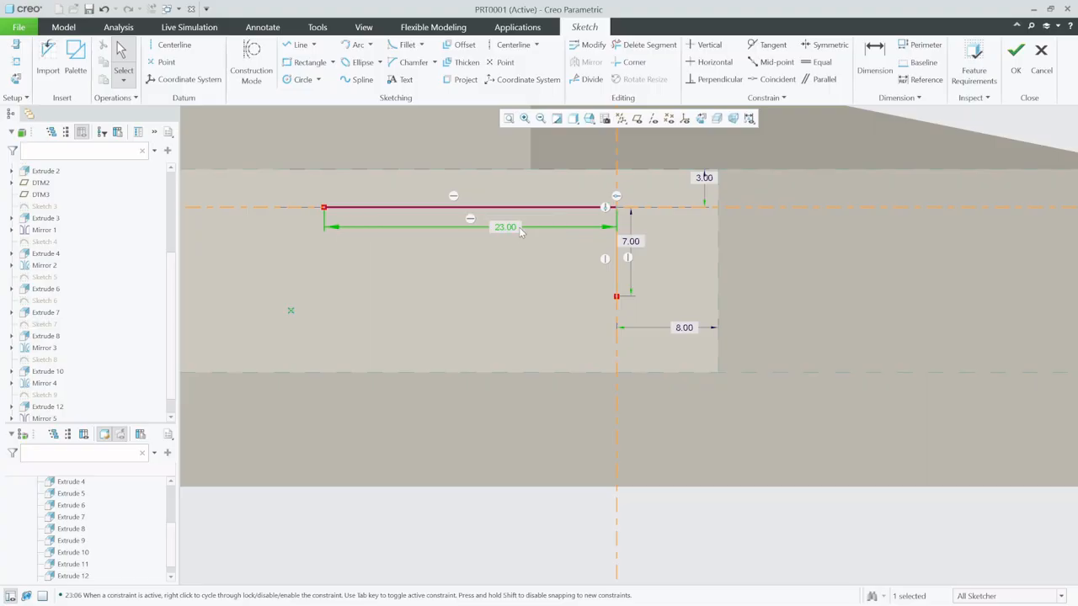
- Close the triangle with a sloped line between the two free endpoints and finish the sketch
{"action": "left_click", "coordinate": [296, 44]}
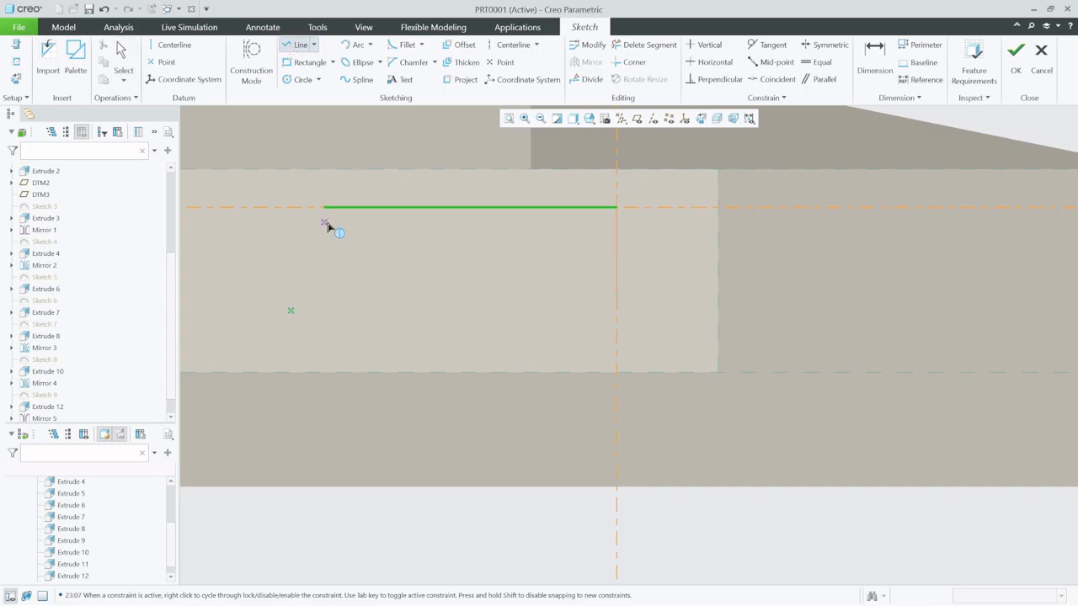
{"action": "left_click", "coordinate": [324, 208]}
{"action": "left_click", "coordinate": [617, 295]}
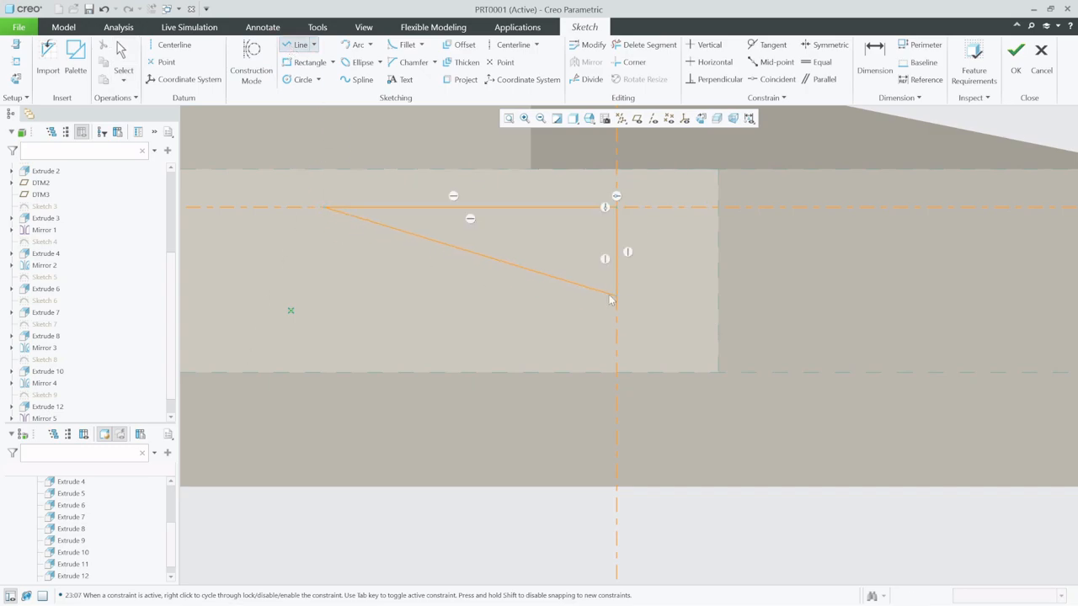
{"action": "left_click", "coordinate": [122, 56]}
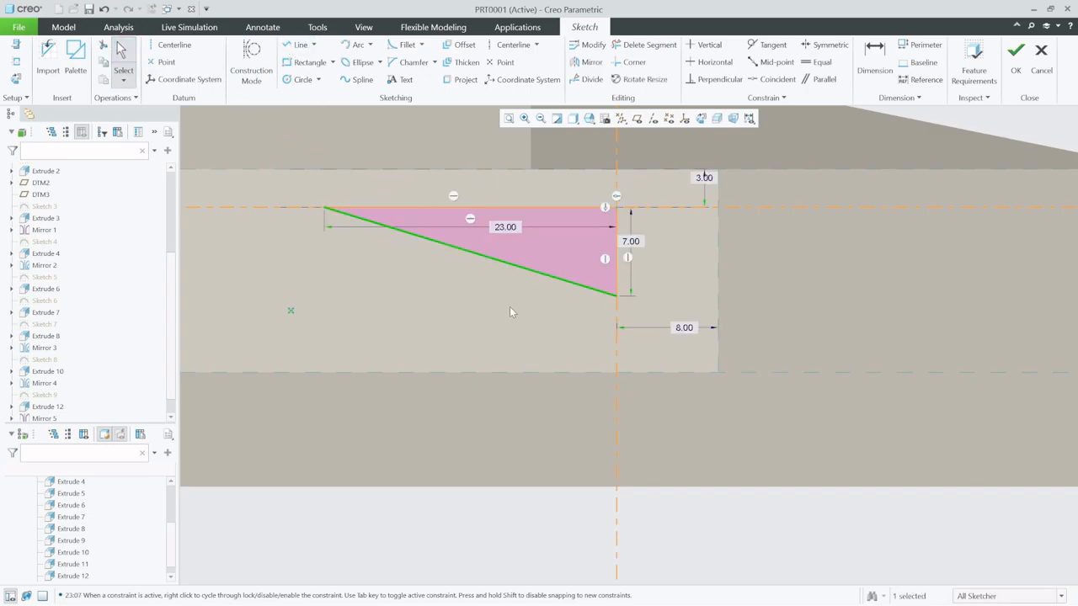
{"action": "middle_click_drag", "start_coordinate": [512, 308], "coordinate": [538, 333]}
{"action": "scroll", "coordinate": [628, 443], "scroll_direction": "down", "scroll_amount": 4}
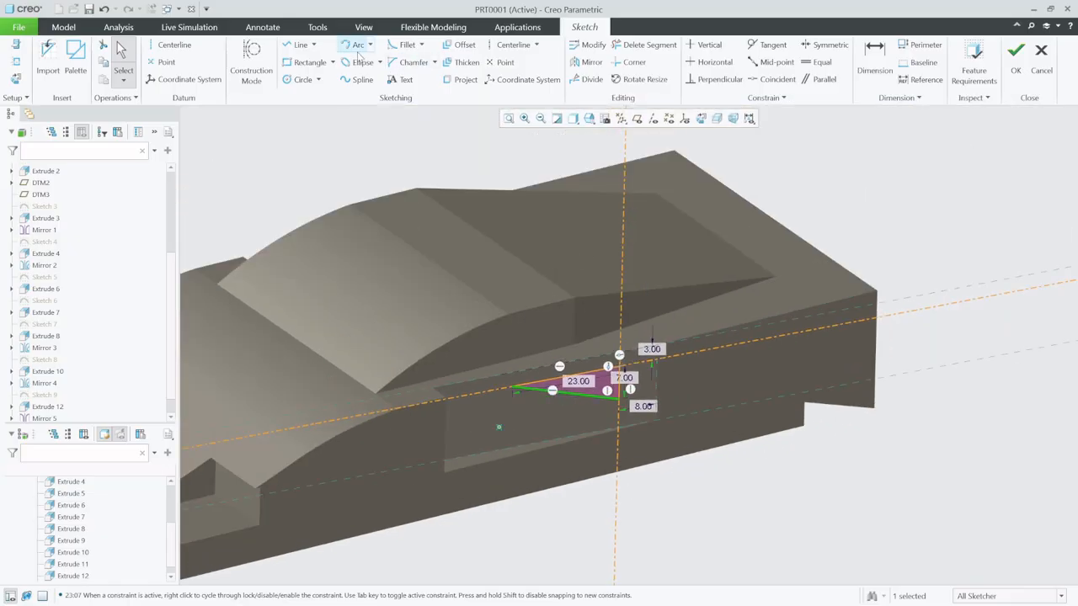
{"action": "left_click", "coordinate": [1016, 59]}
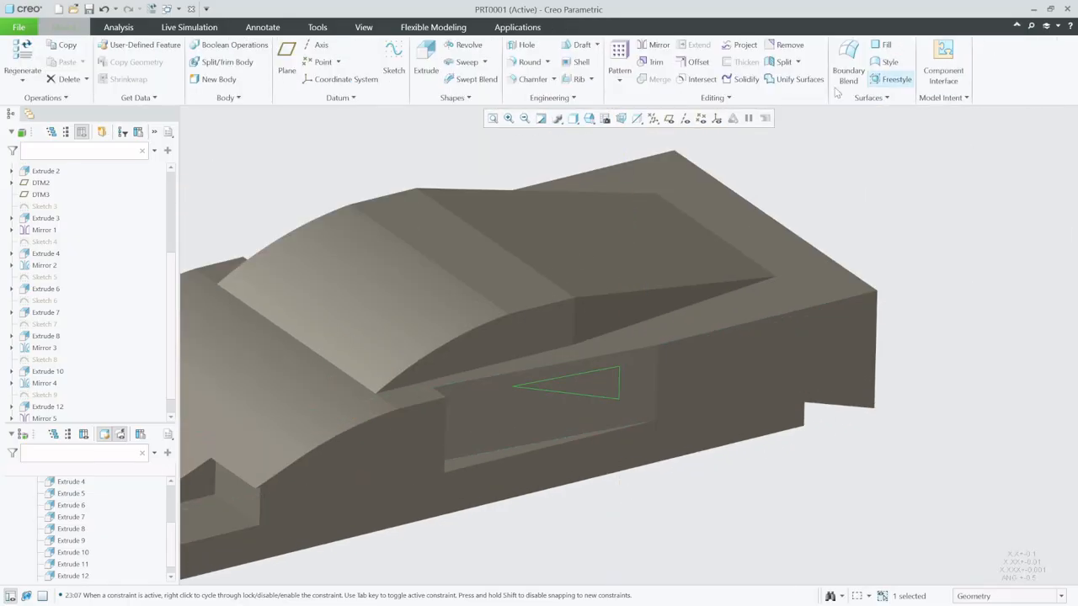
- Extrude the triangular sketch 5 into the body with Remove Material to cut a side vent in the recess
{"action": "left_click", "coordinate": [425, 51]}
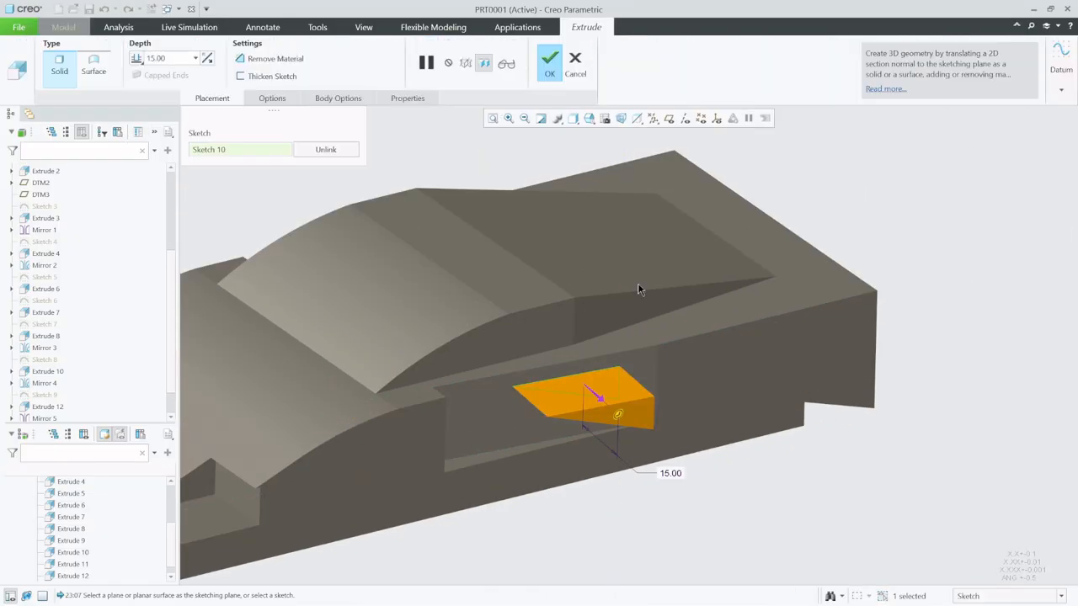
{"action": "left_click", "coordinate": [593, 398]}
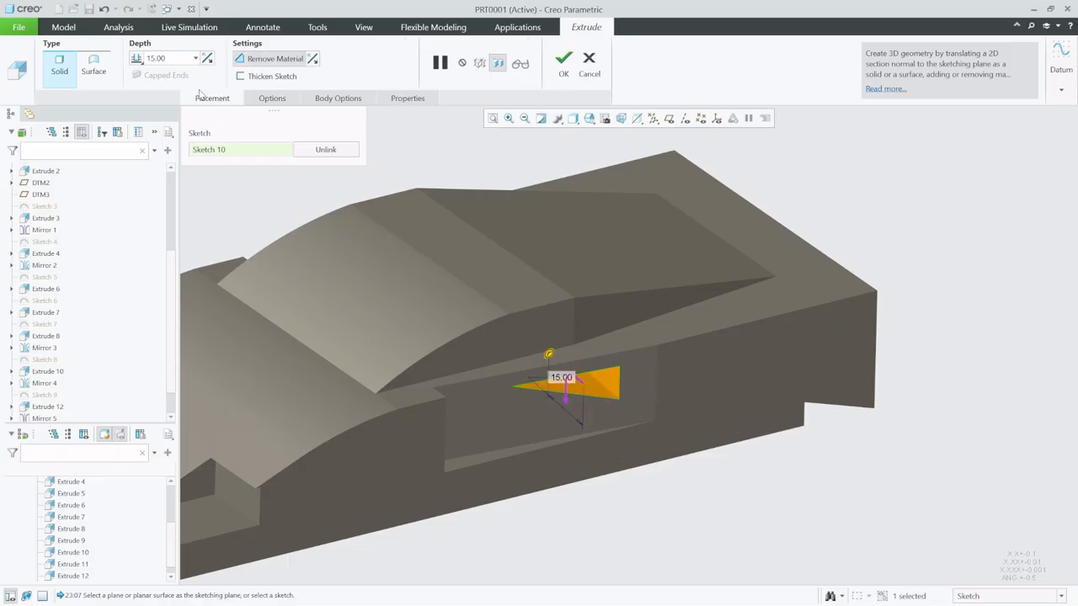
{"action": "double_click", "coordinate": [174, 59]}
{"action": "type", "text": "5"}
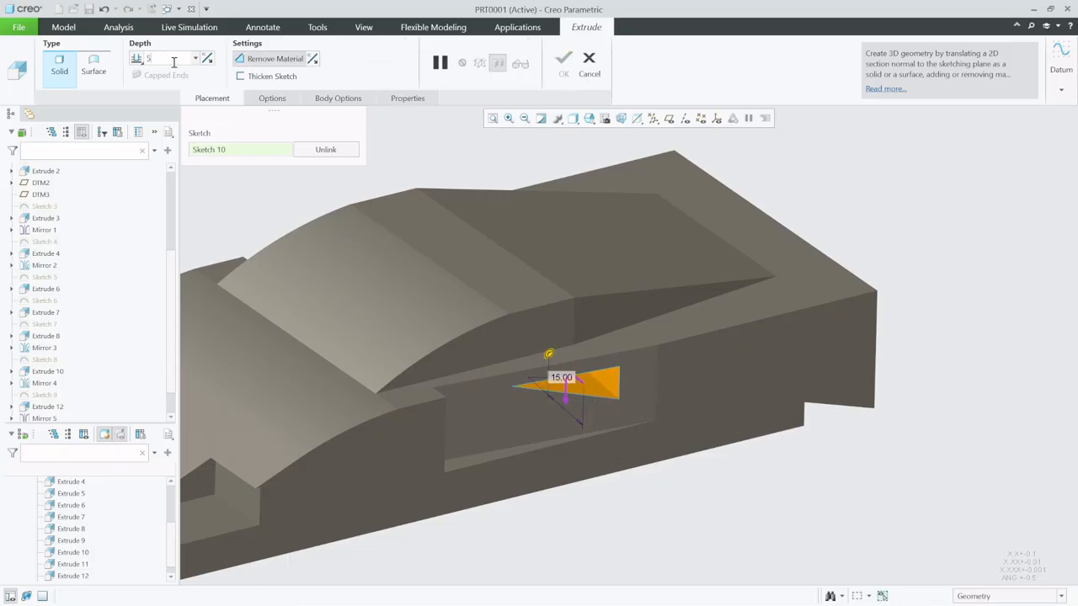
{"action": "key", "text": "Return"}
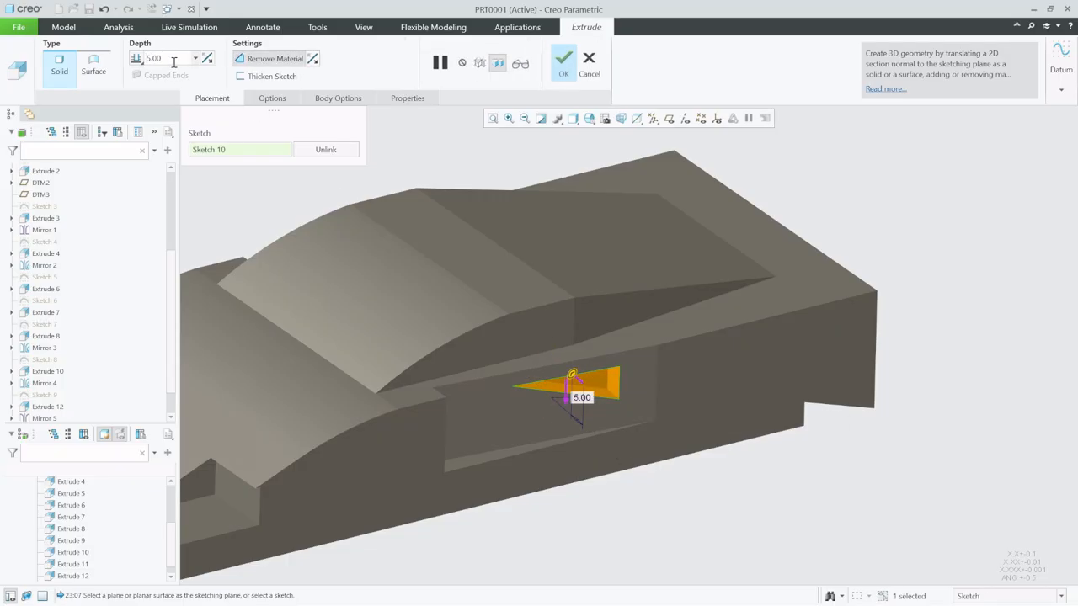
{"action": "left_click", "coordinate": [563, 73]}
- Return the model to its default orientation and set the display style to Shading With Edges
{"action": "key", "text": "ctrl+d"}
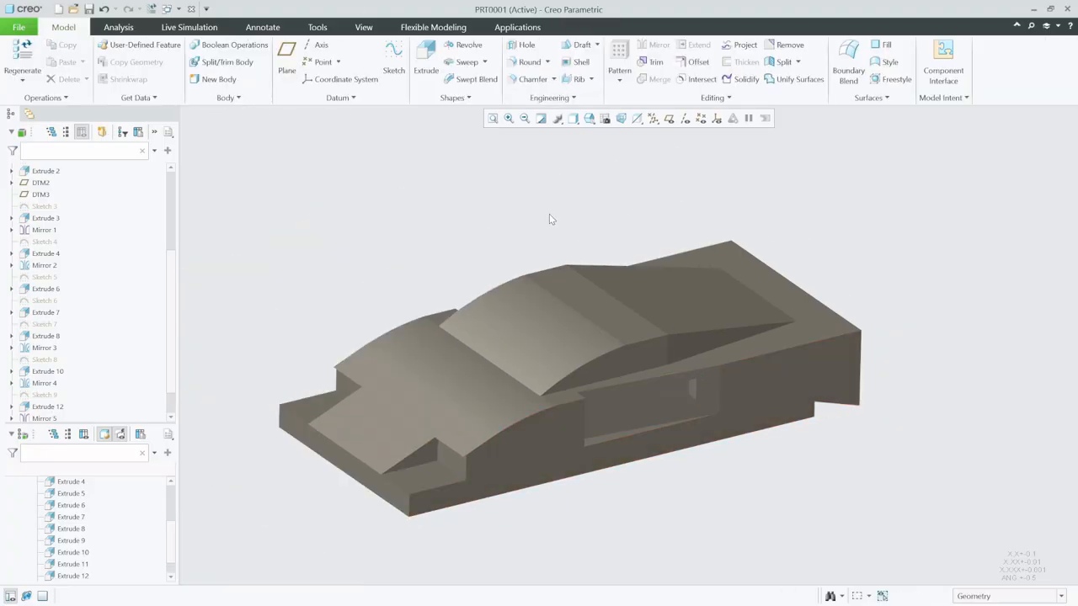
{"action": "left_click", "coordinate": [571, 125]}
{"action": "left_click", "coordinate": [599, 146]}
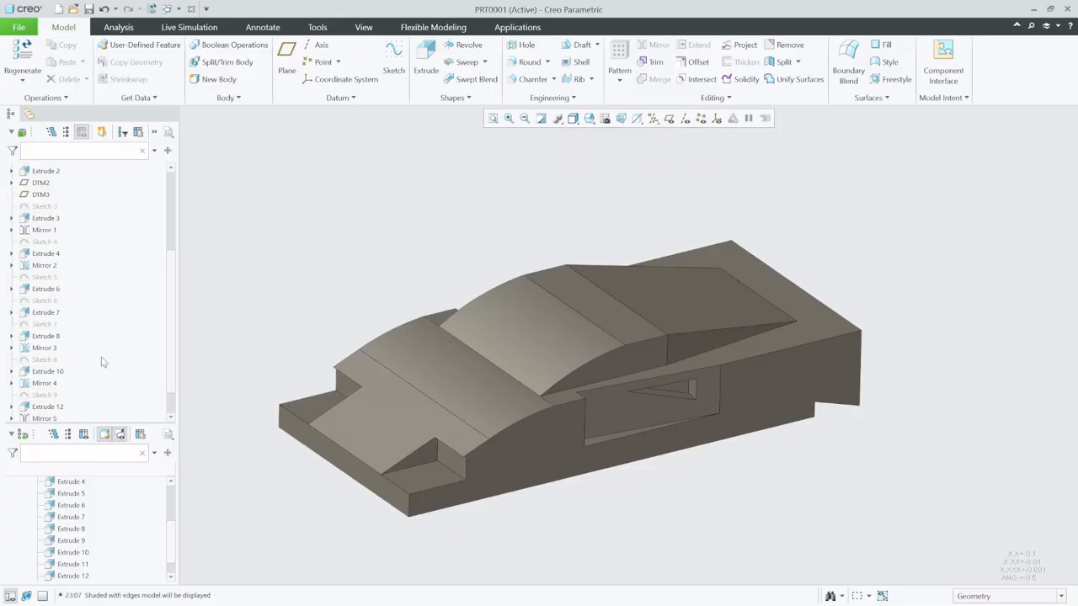
{"action": "scroll", "coordinate": [101, 362], "scroll_direction": "down", "scroll_amount": 2}
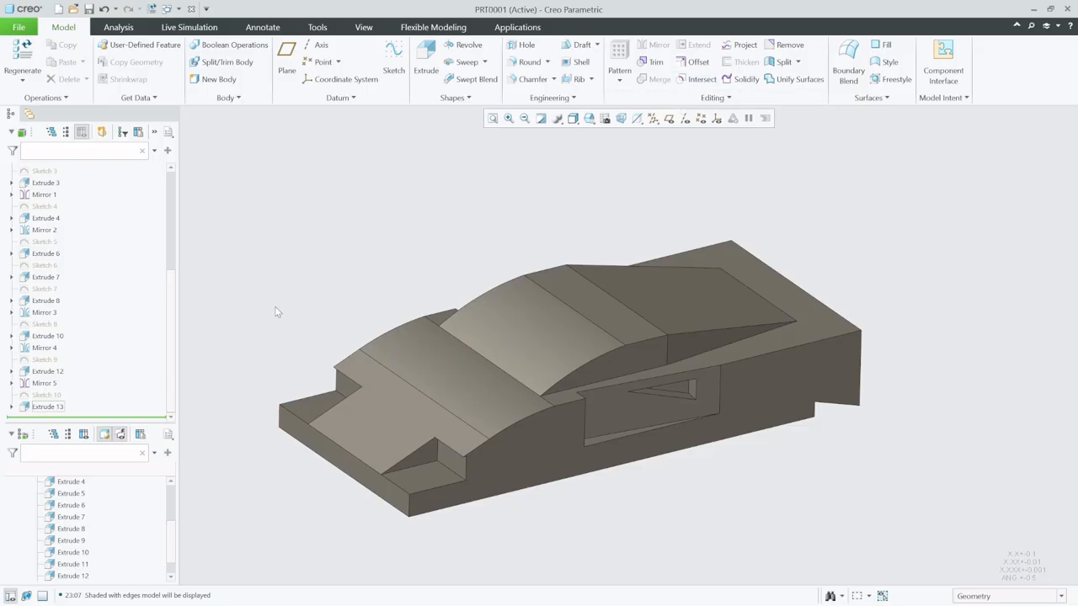
- Mirror the triangular side vent cut about the RIGHT datum plane to the other side of the body
{"action": "left_click", "coordinate": [48, 407]}
{"action": "left_click", "coordinate": [655, 45]}
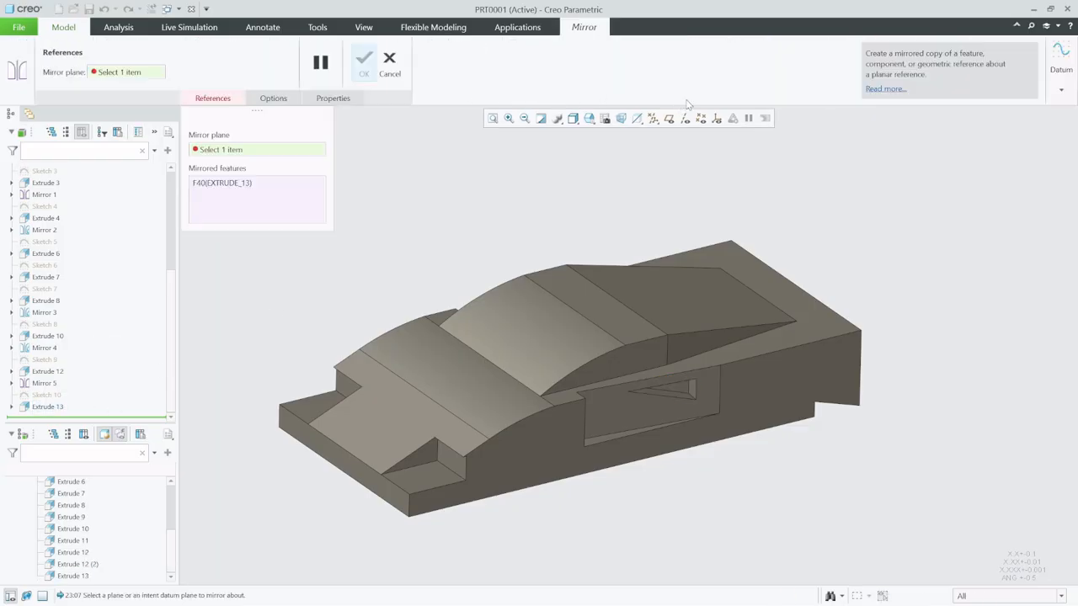
{"action": "left_click", "coordinate": [668, 118]}
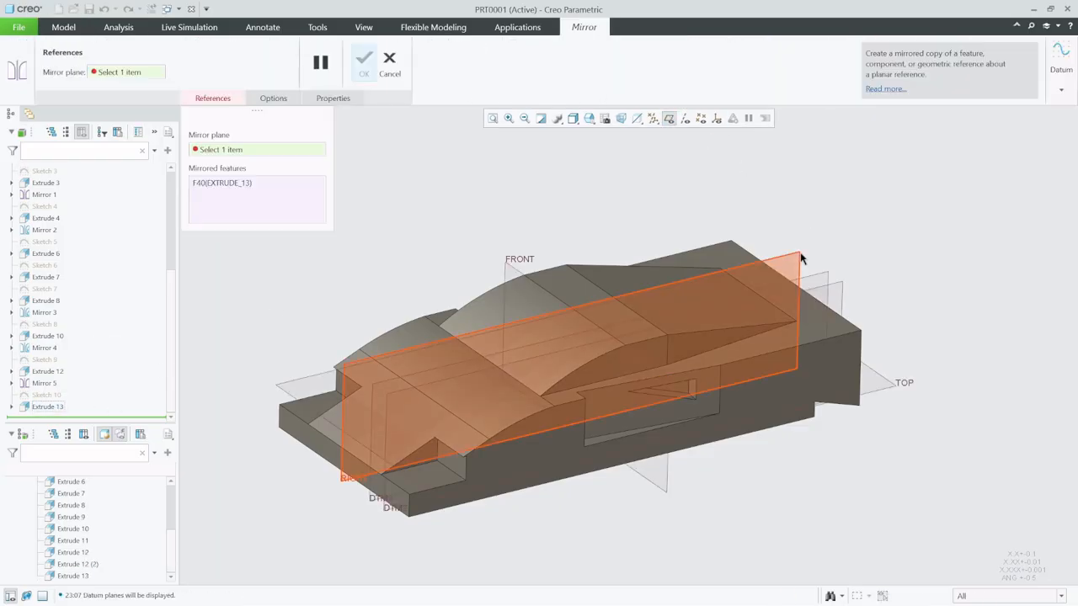
{"action": "left_click", "coordinate": [805, 257]}
{"action": "middle_click", "coordinate": [778, 213]}
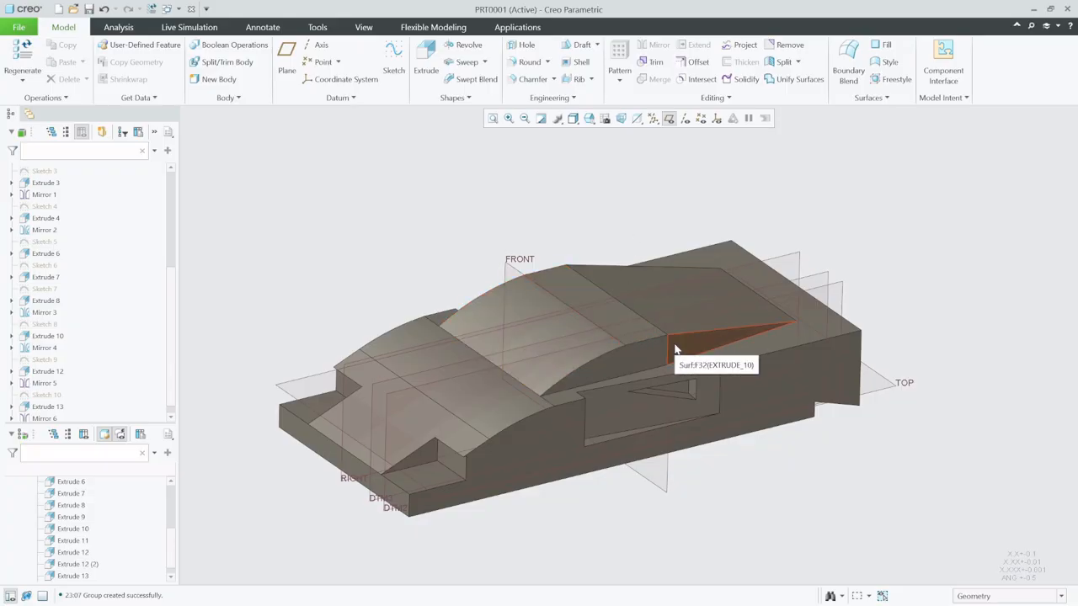
- Start a new sketch on the flat front end face of the car body, oriented in 2D
{"action": "left_click", "coordinate": [393, 58]}
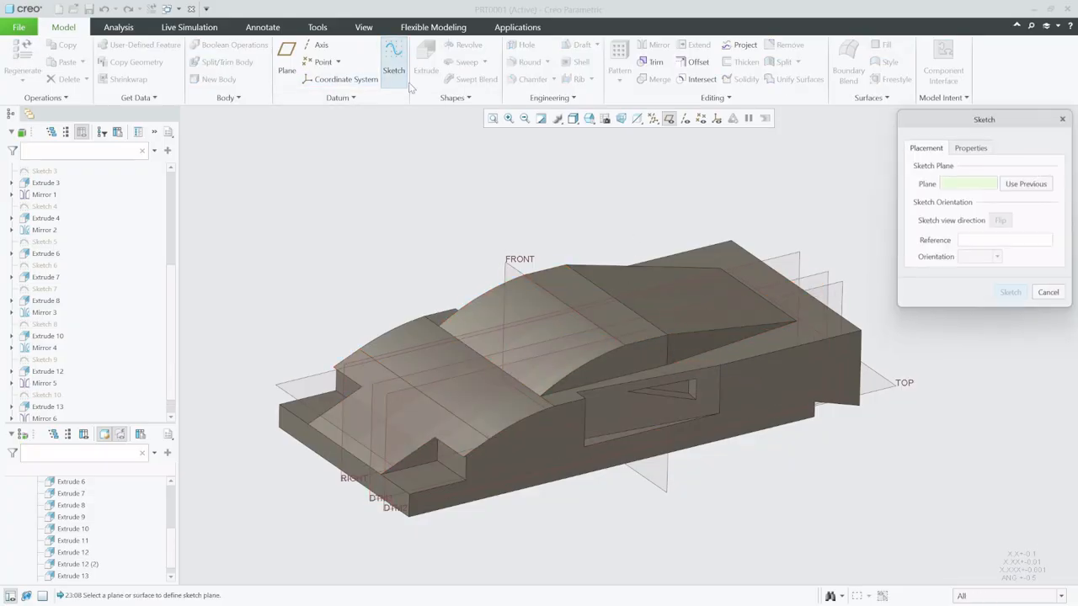
{"action": "left_click", "coordinate": [359, 481]}
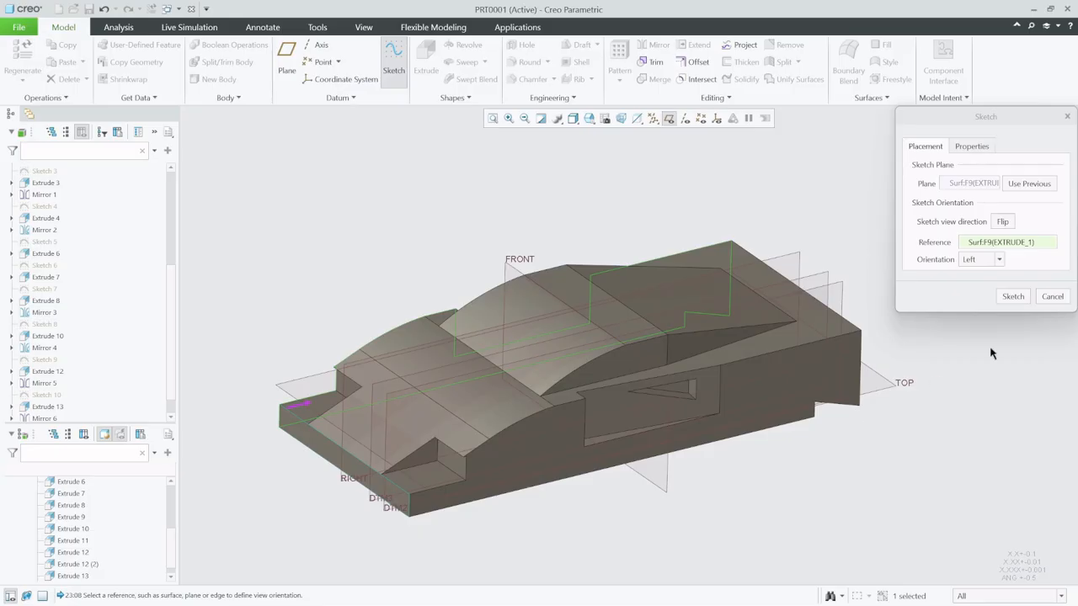
{"action": "left_click", "coordinate": [1013, 296]}
{"action": "left_click", "coordinate": [653, 119]}
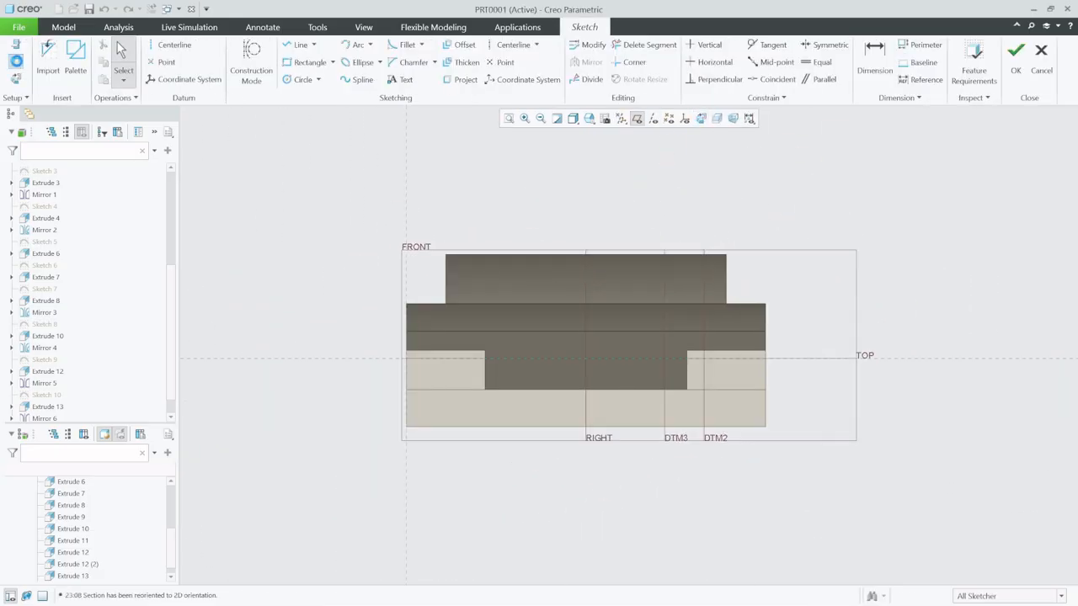
- Add the cabin's roof edge, the RIGHT datum plane and the cabin's base edge as sketch references
{"action": "left_click", "coordinate": [17, 62]}
{"action": "left_click", "coordinate": [560, 255]}
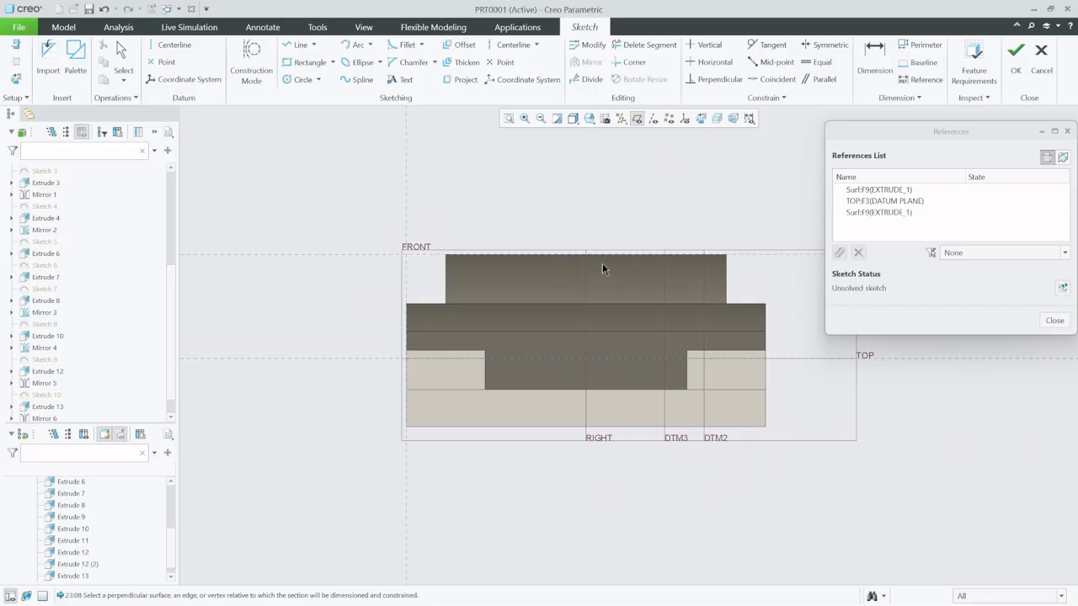
{"action": "left_click", "coordinate": [586, 281]}
{"action": "left_click", "coordinate": [435, 303]}
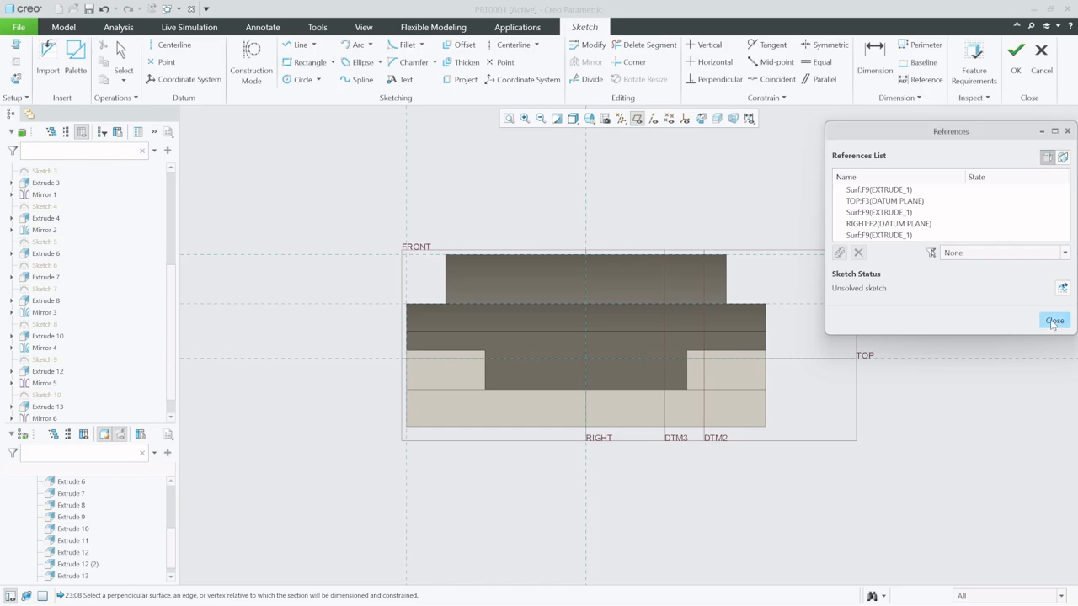
{"action": "left_click", "coordinate": [1054, 321]}
- Sketch a horizontal line about 29 long on the cabin's roof edge, crossing the centre reference
{"action": "scroll", "coordinate": [593, 244], "scroll_direction": "up", "scroll_amount": 2}
{"action": "left_click", "coordinate": [308, 47]}
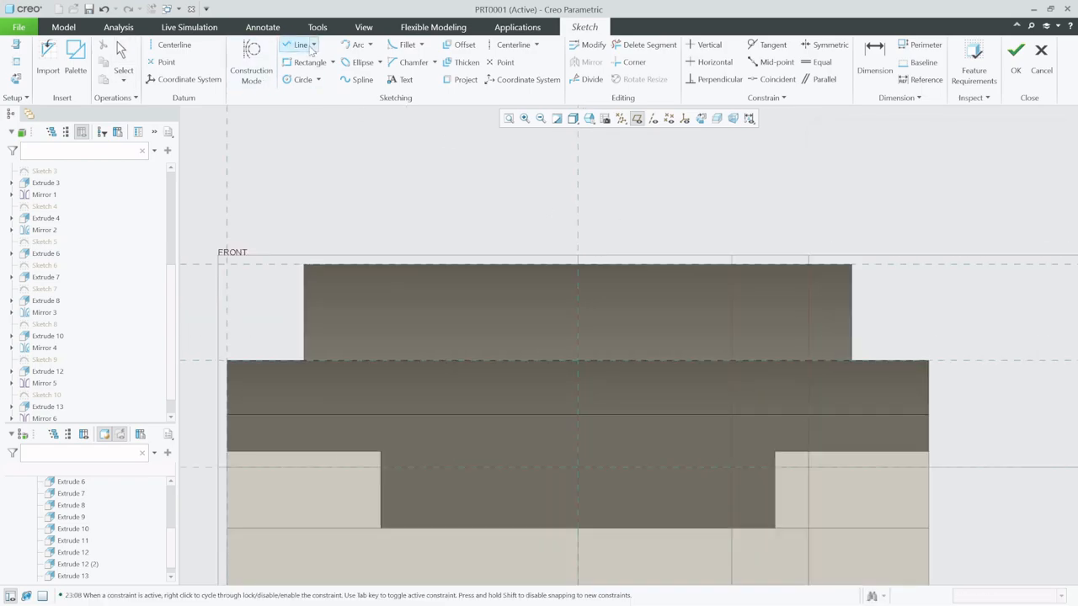
{"action": "left_click", "coordinate": [452, 267]}
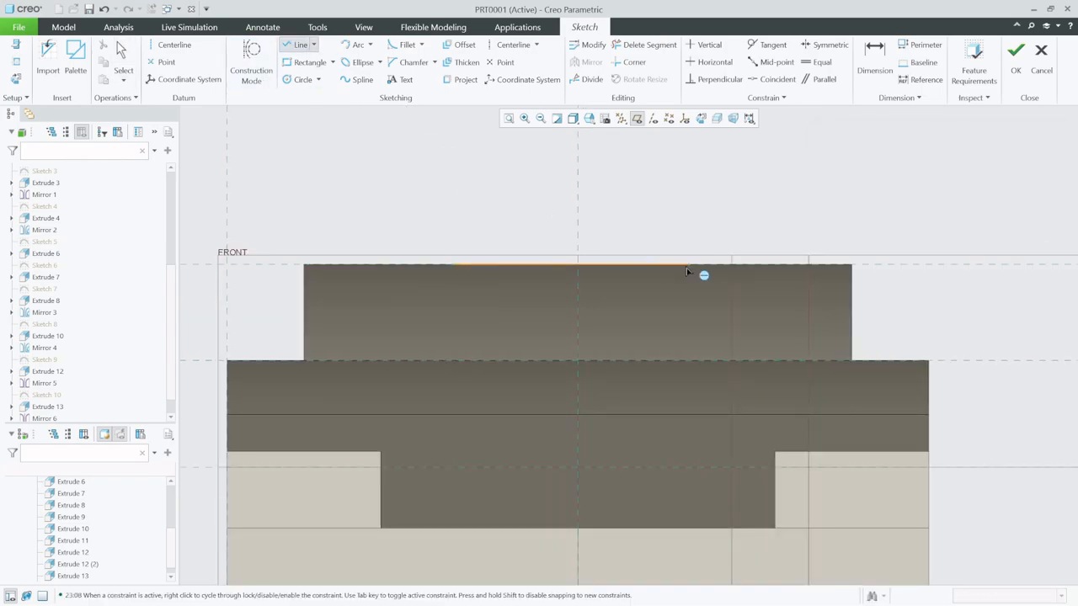
{"action": "left_click", "coordinate": [734, 265]}
{"action": "left_click", "coordinate": [124, 71]}
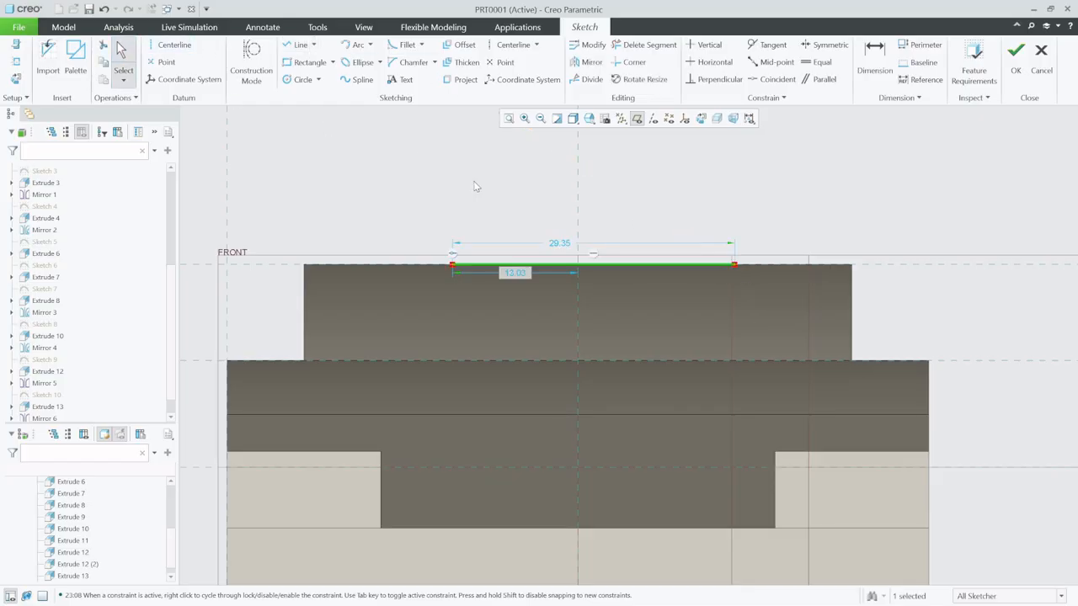
- Set the roof line's length to 30 and its end point's distance from the centre reference to 15
{"action": "double_click", "coordinate": [564, 243]}
{"action": "type", "text": "30"}
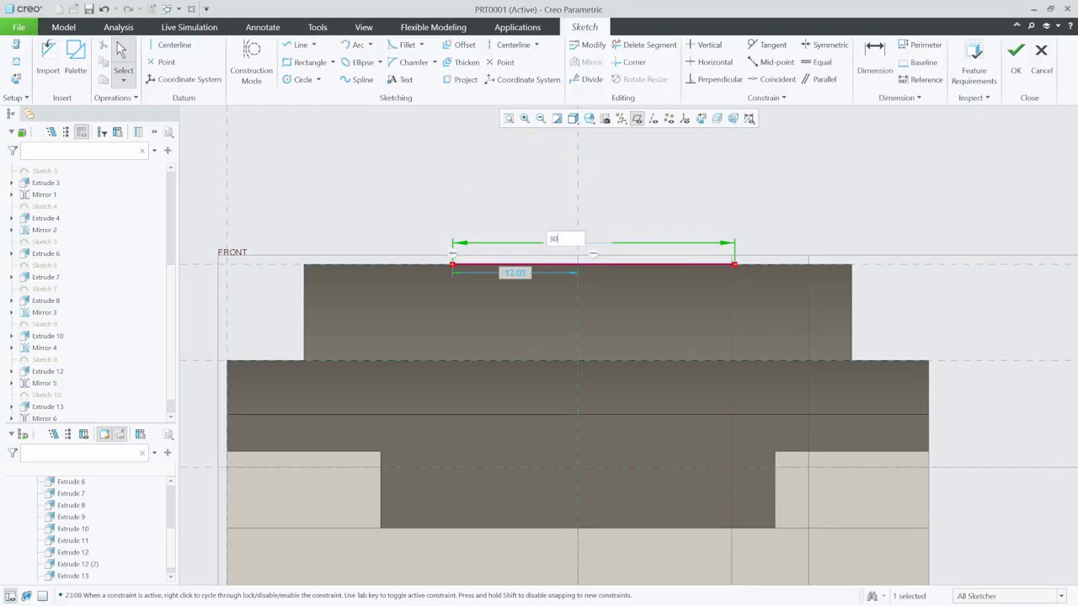
{"action": "key", "text": "Return"}
{"action": "double_click", "coordinate": [515, 273]}
{"action": "type", "text": "1"}
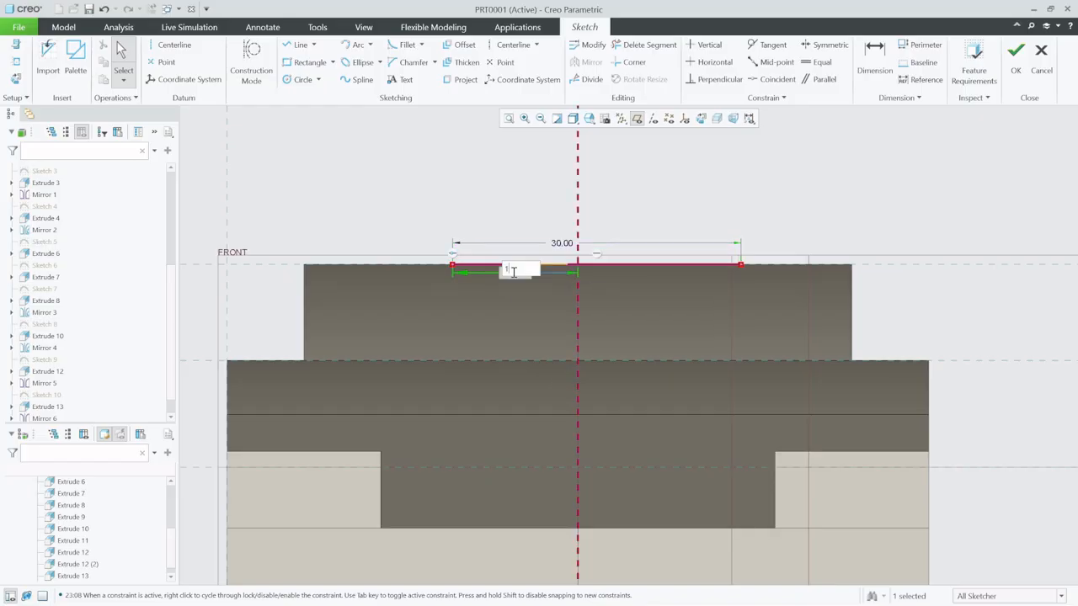
{"action": "type", "text": "5"}
{"action": "key", "text": "Return"}
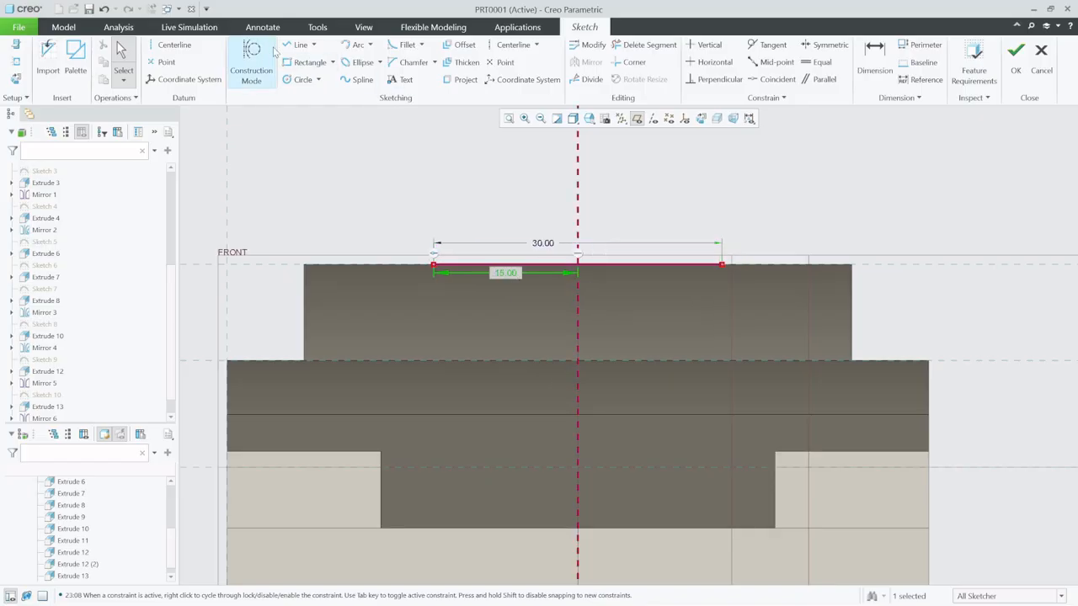
- Sketch a sloped line from the roof line's first end to the cabin's base corner and a vertical line up past the roof
{"action": "left_click", "coordinate": [301, 45]}
{"action": "left_click", "coordinate": [432, 265]}
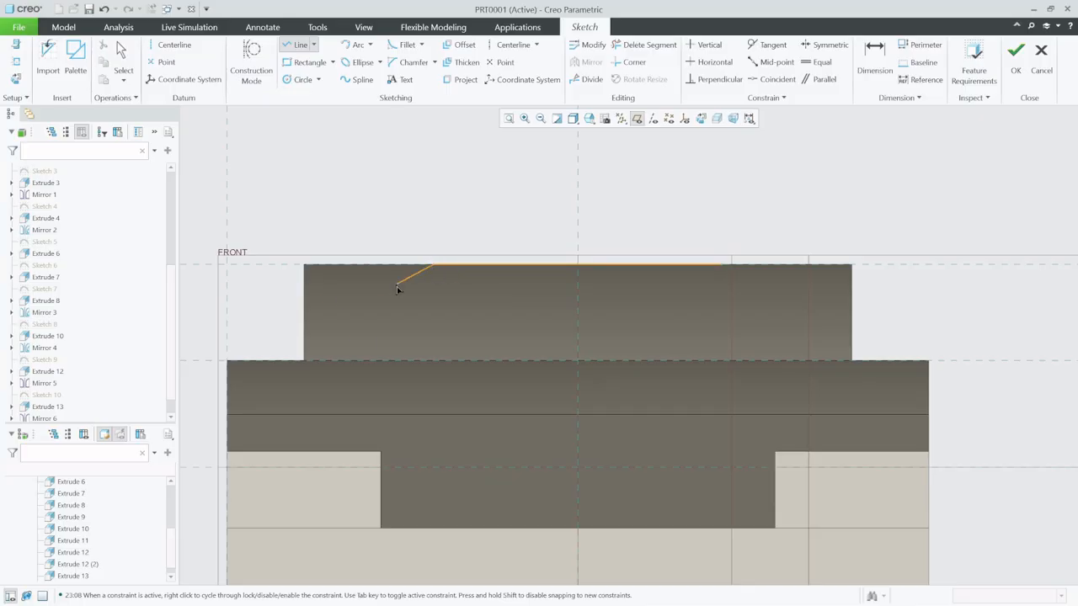
{"action": "left_click", "coordinate": [305, 361]}
{"action": "left_click", "coordinate": [309, 222]}
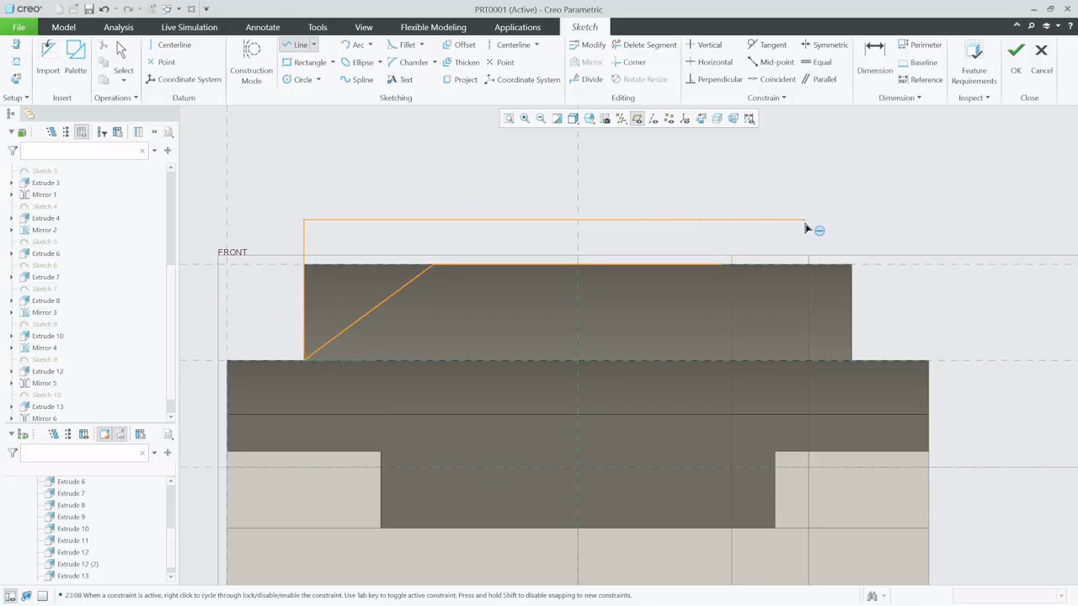
- Complete the profile with matching sloped and vertical lines on the opposite side and a closing line above the roof, and finish the sketch
{"action": "left_click", "coordinate": [297, 48]}
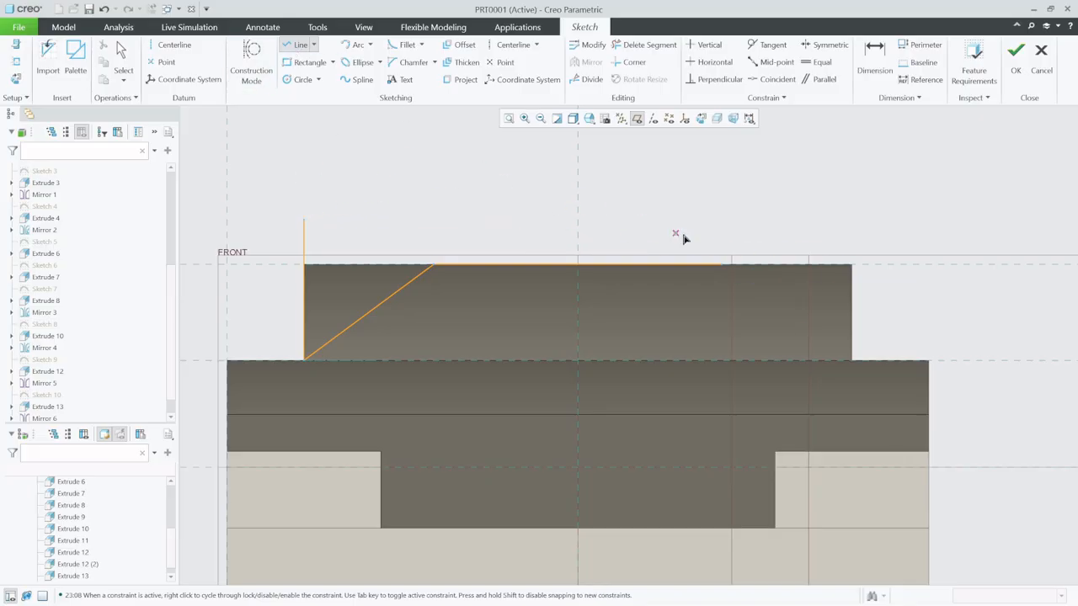
{"action": "left_click", "coordinate": [729, 272]}
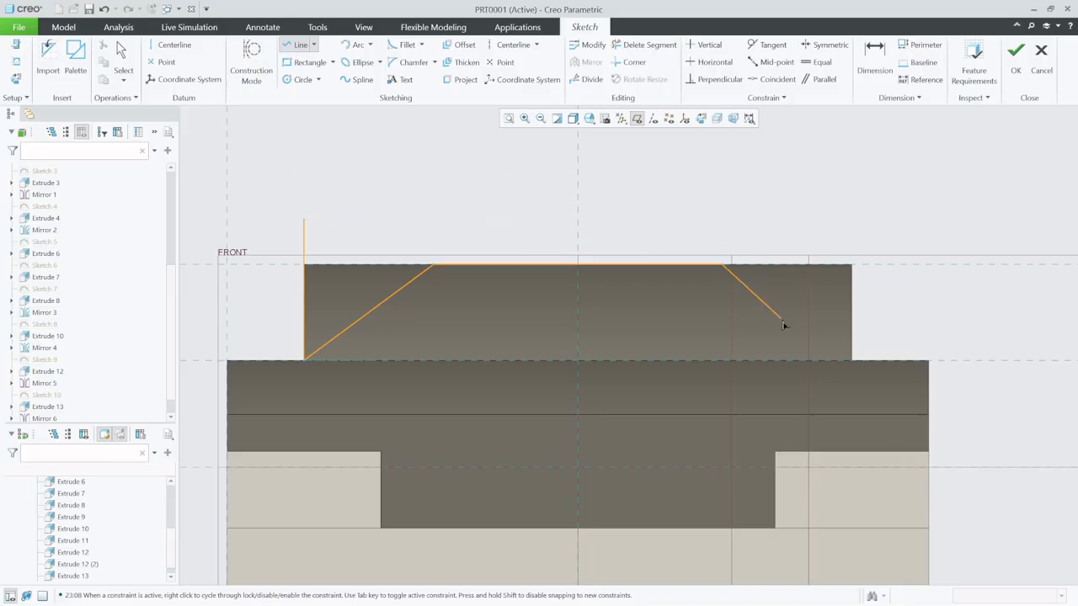
{"action": "left_click", "coordinate": [858, 366]}
{"action": "middle_click", "coordinate": [856, 294]}
{"action": "left_click", "coordinate": [851, 265]}
{"action": "left_click", "coordinate": [851, 206]}
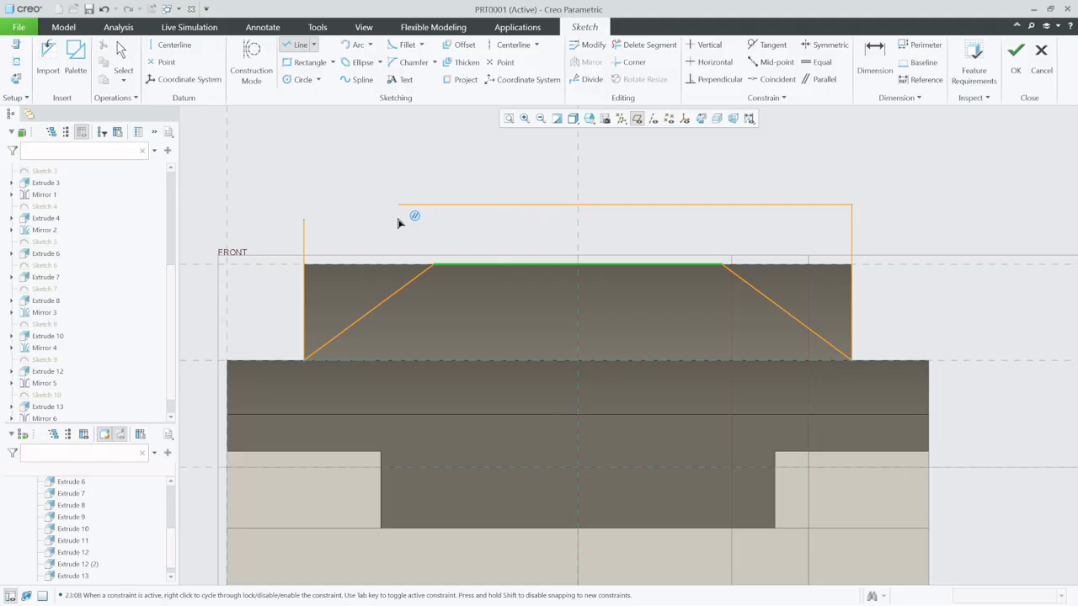
{"action": "left_click", "coordinate": [305, 220]}
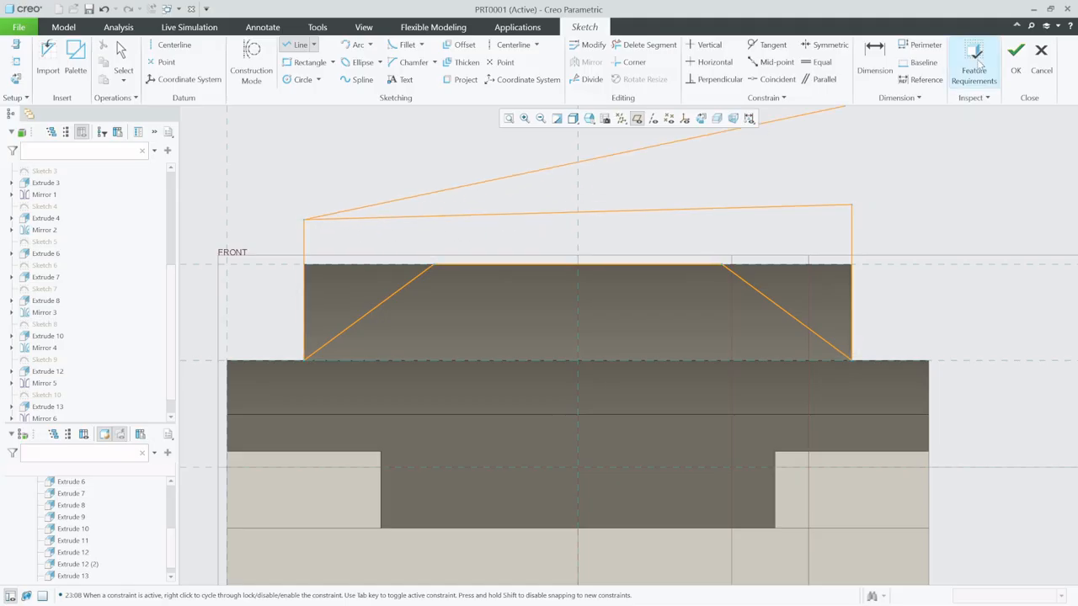
{"action": "left_click", "coordinate": [1016, 57]}
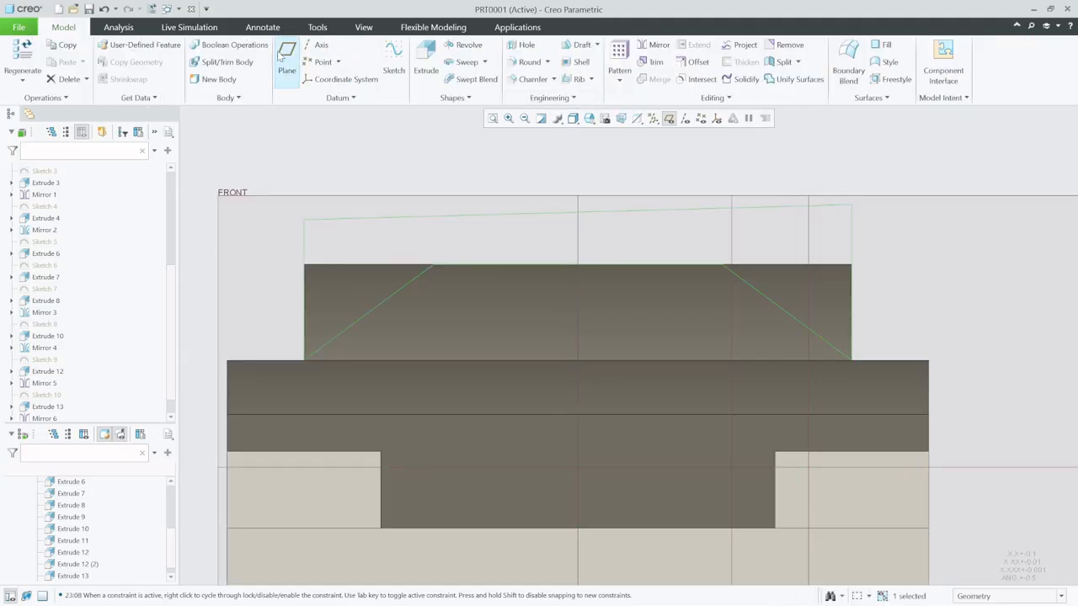
- Extrude the sketch 213.20 along the length of the car with Remove Material to bevel both cabin sides
{"action": "left_click", "coordinate": [428, 61]}
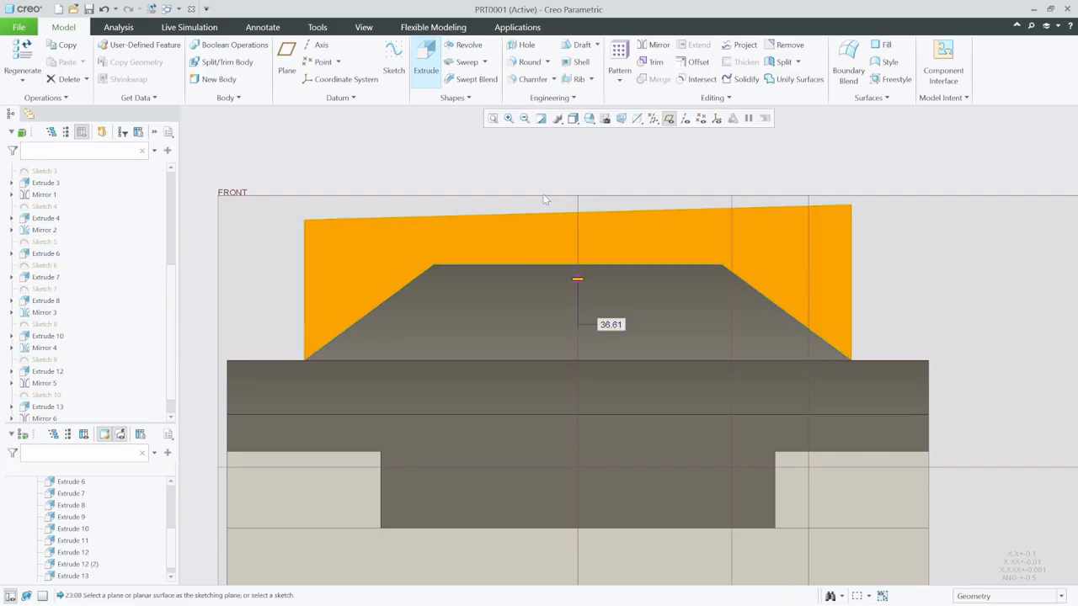
{"action": "middle_click_drag", "start_coordinate": [563, 225], "coordinate": [502, 276]}
{"action": "scroll", "coordinate": [494, 294], "scroll_direction": "down", "scroll_amount": 5}
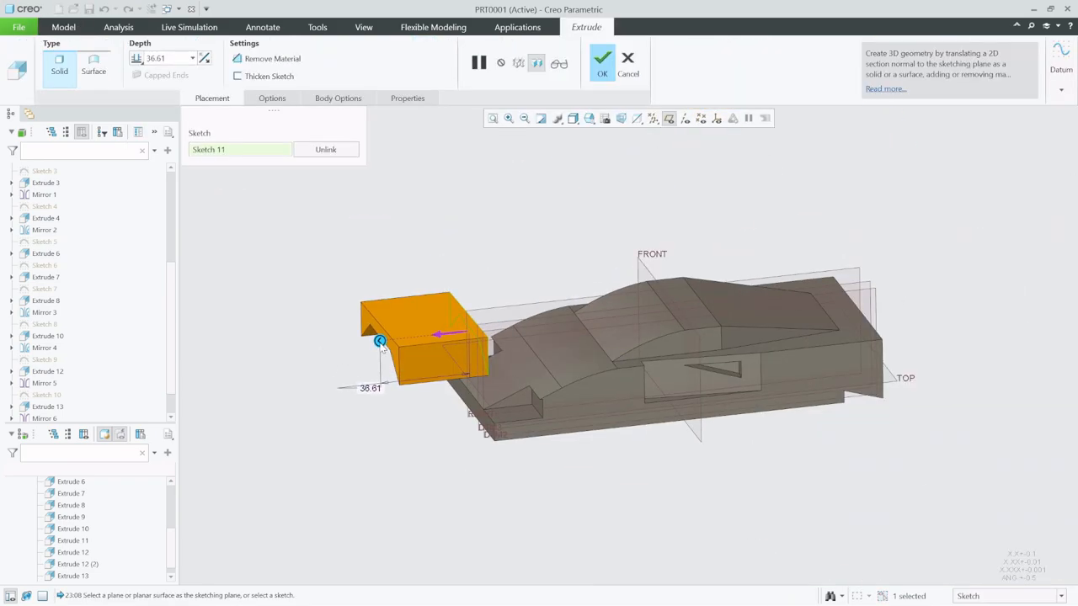
{"action": "left_click_drag", "start_coordinate": [380, 341], "coordinate": [986, 274]}
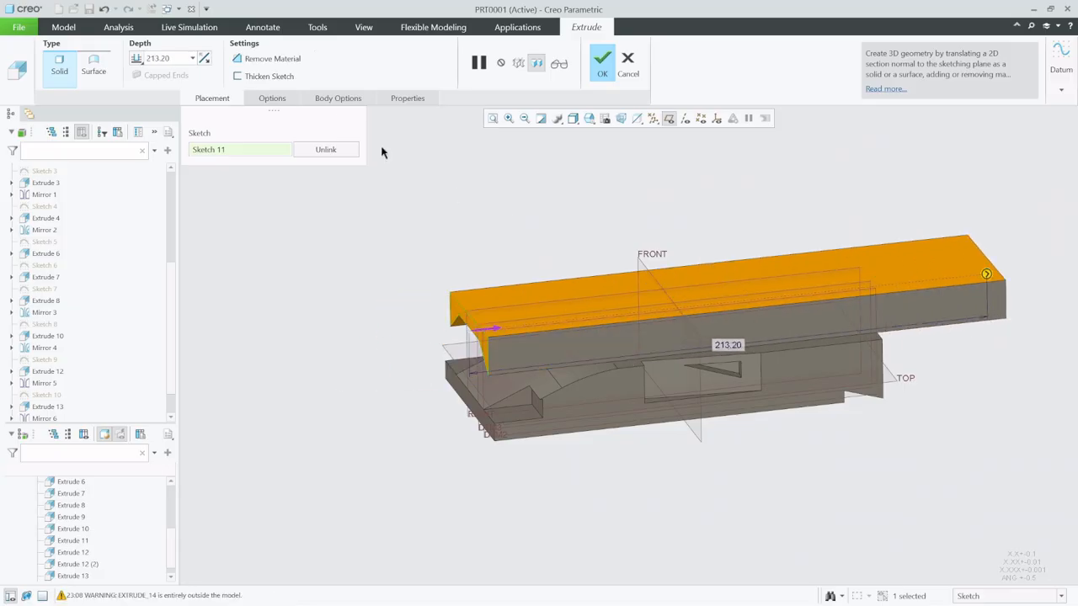
{"action": "left_click", "coordinate": [265, 62]}
{"action": "middle_click", "coordinate": [516, 191]}
{"action": "left_click", "coordinate": [517, 195]}
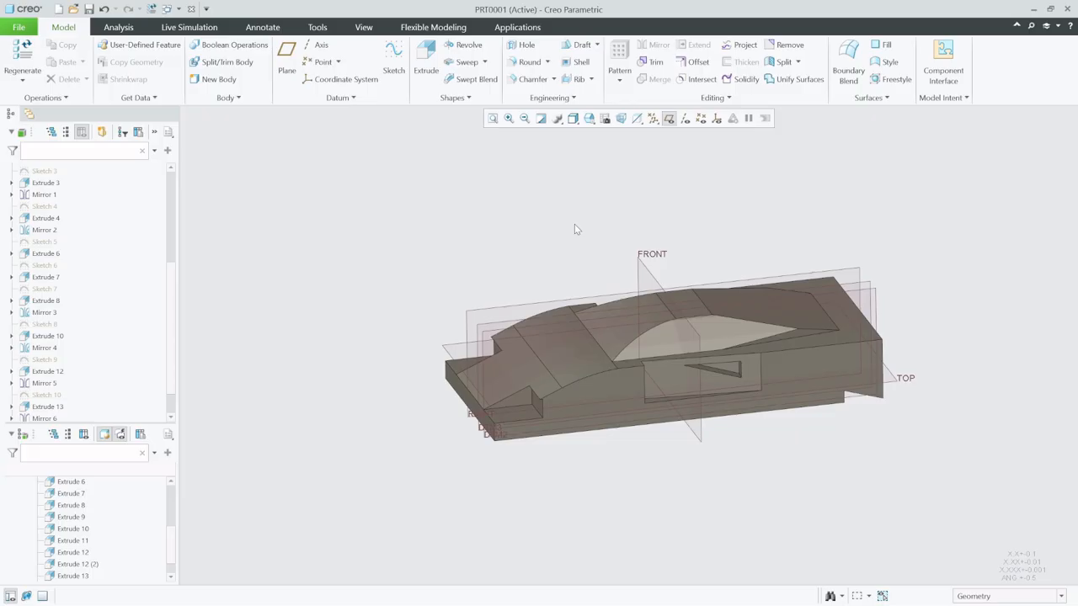
- Redefine the cabin bevel cut so its depth ends at the edge where the roof meets the sloping rear
{"action": "middle_click_drag", "start_coordinate": [753, 344], "coordinate": [702, 322]}
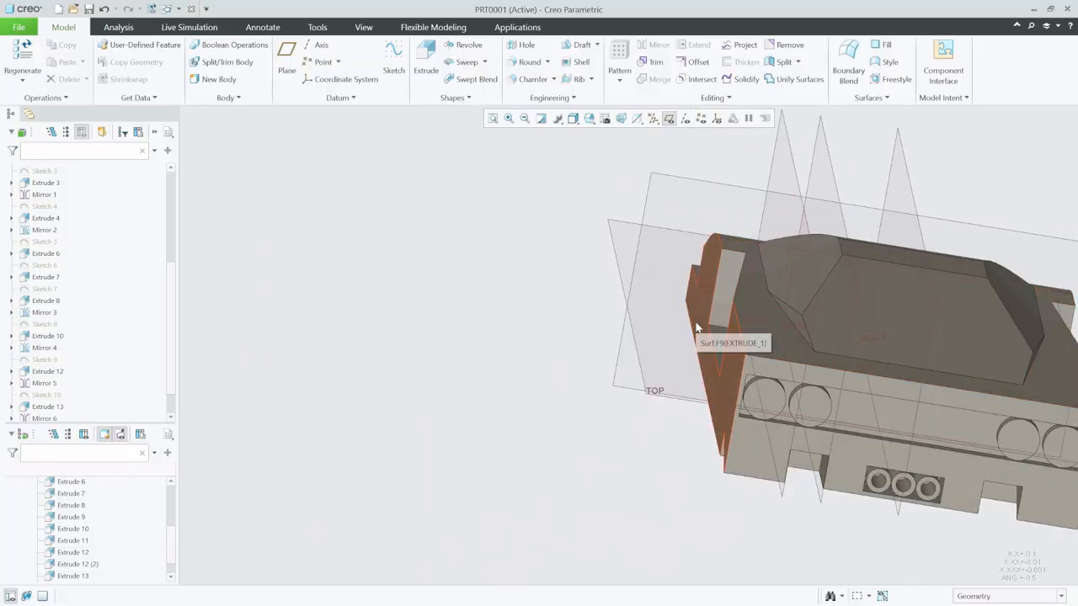
{"action": "scroll", "coordinate": [710, 321], "scroll_direction": "down", "scroll_amount": 3}
{"action": "scroll", "coordinate": [771, 318], "scroll_direction": "down", "scroll_amount": 3}
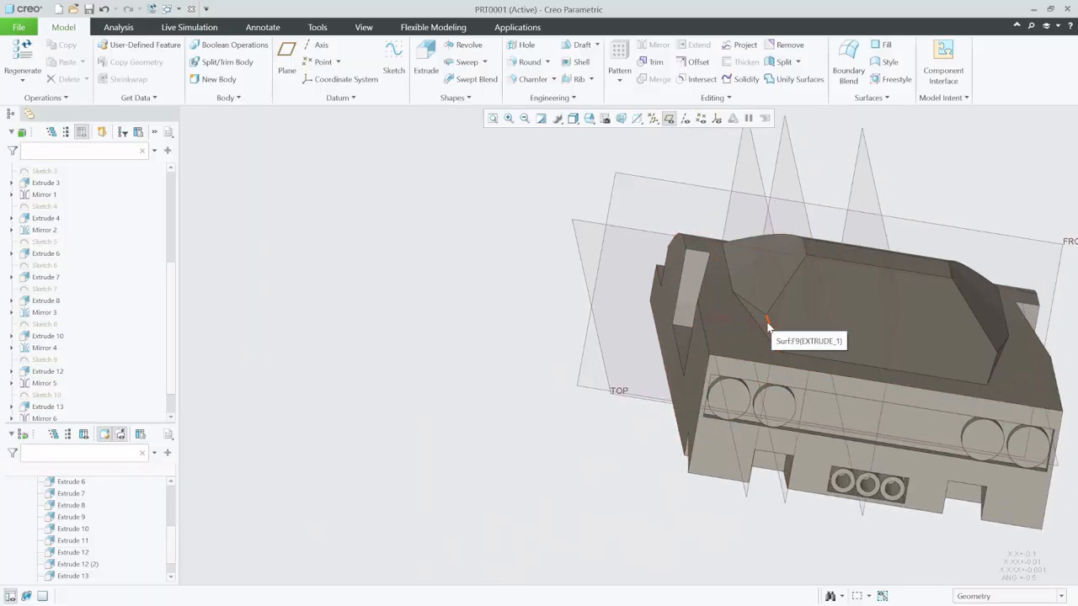
{"action": "middle_click_drag", "start_coordinate": [743, 346], "coordinate": [787, 360]}
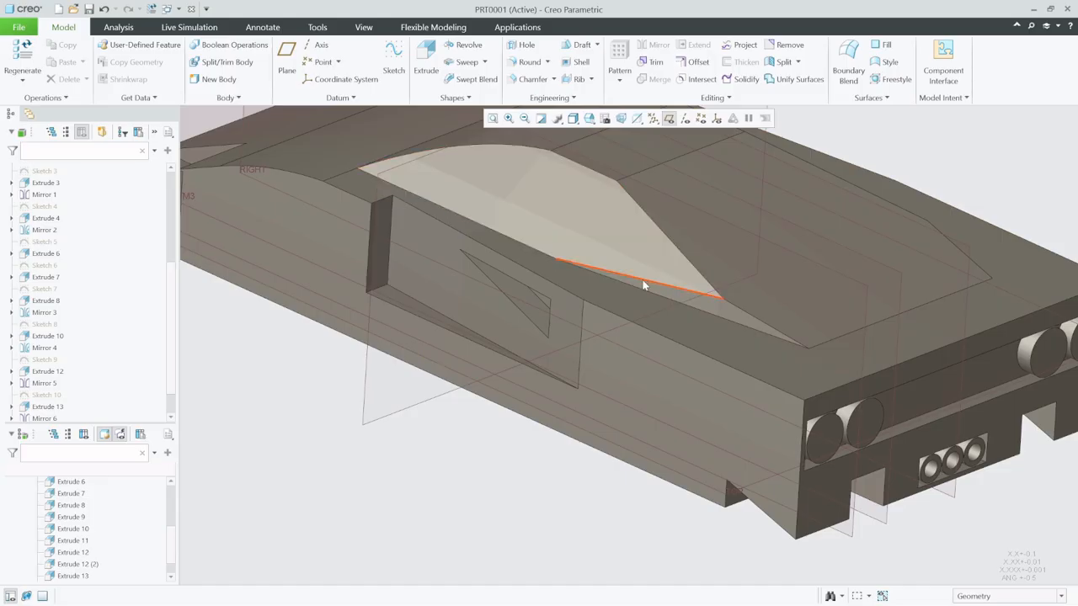
{"action": "mouse_move", "coordinate": [646, 283]}
{"action": "middle_mouse_down"}
{"action": "mouse_move", "coordinate": [694, 272]}
{"action": "mouse_move", "coordinate": [608, 252]}
{"action": "middle_mouse_up"}
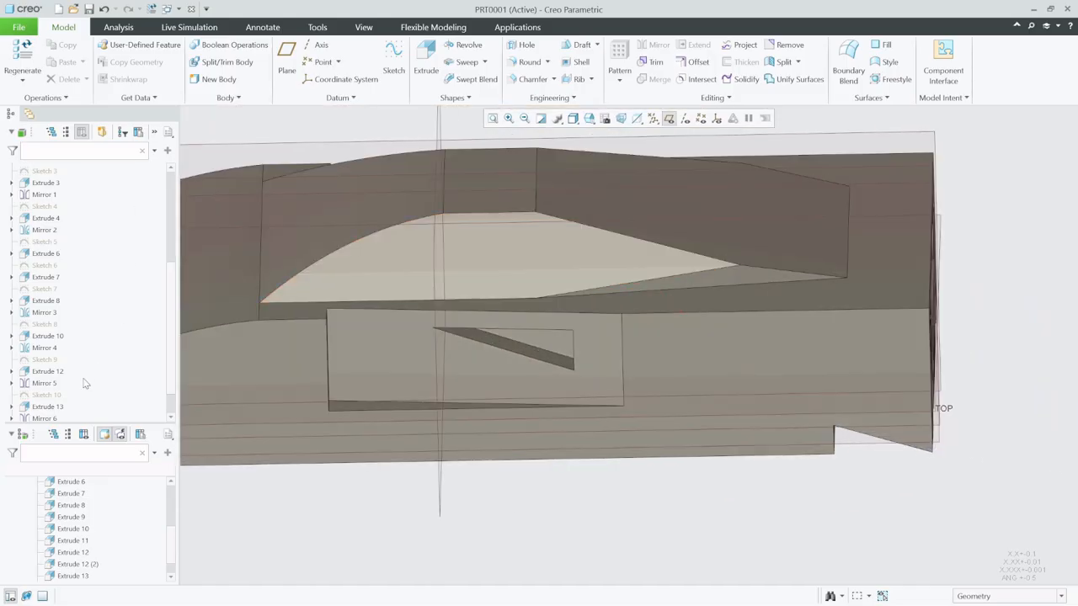
{"action": "scroll", "coordinate": [157, 331], "scroll_direction": "down", "scroll_amount": 1}
{"action": "left_click", "coordinate": [49, 407]}
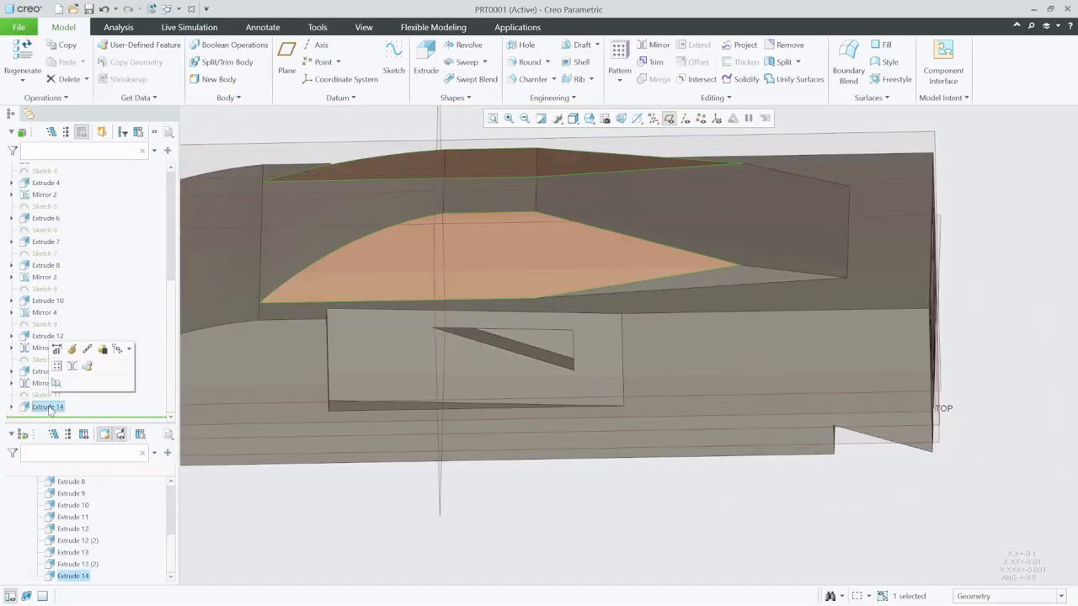
{"action": "left_click", "coordinate": [57, 350]}
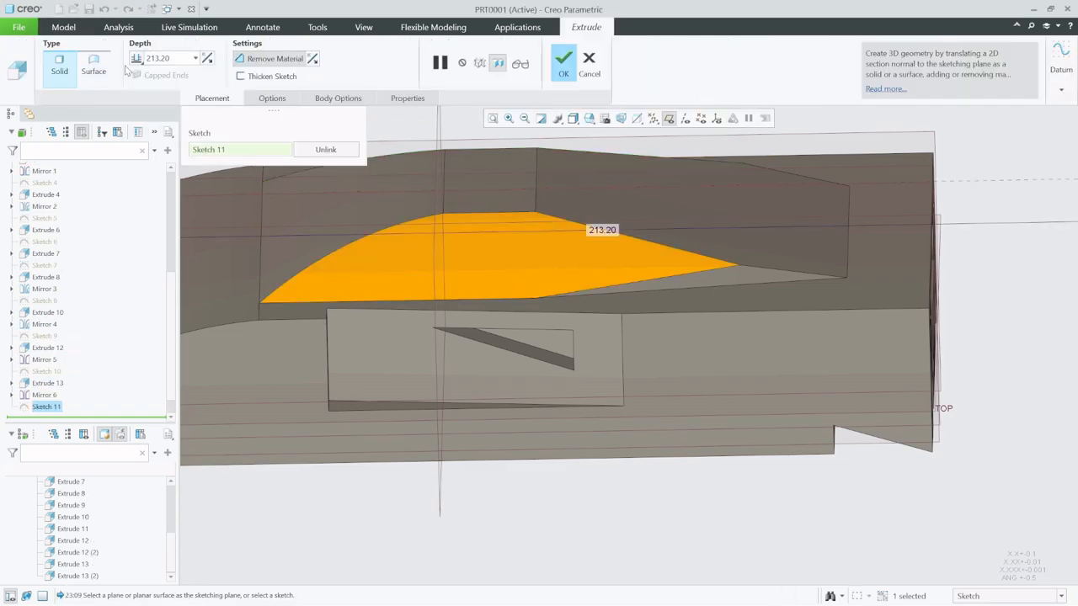
{"action": "left_click", "coordinate": [137, 58]}
{"action": "left_click", "coordinate": [165, 141]}
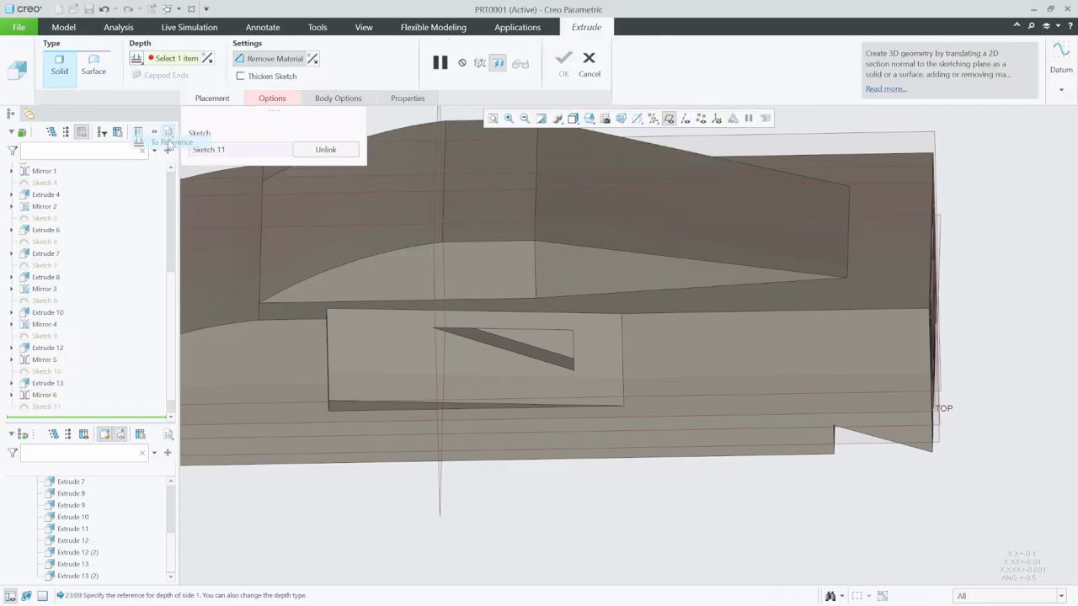
{"action": "left_click", "coordinate": [536, 220]}
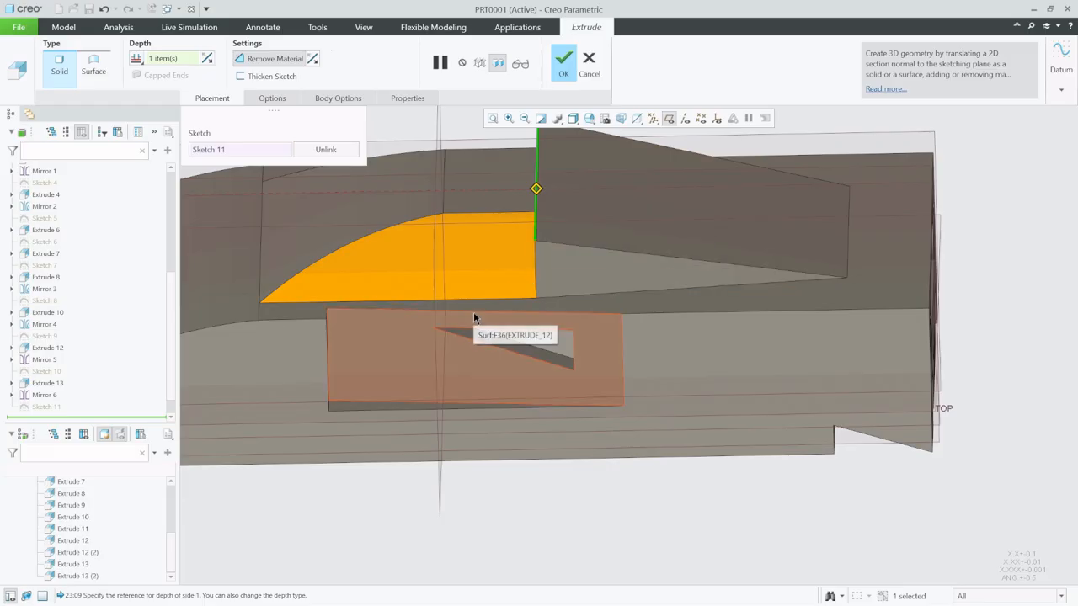
{"action": "scroll", "coordinate": [474, 318], "scroll_direction": "up", "scroll_amount": 2}
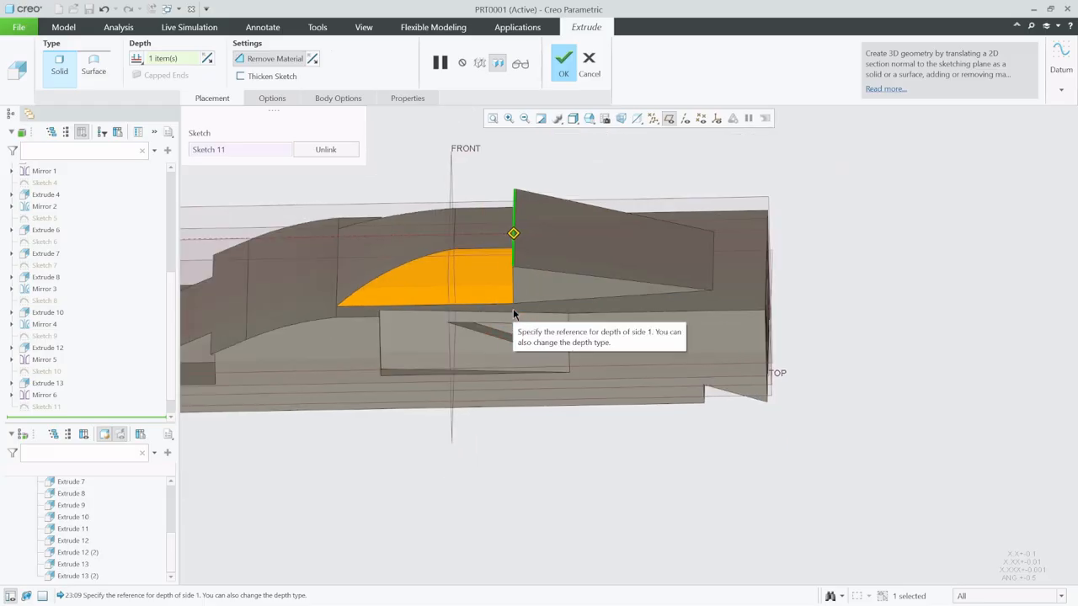
{"action": "left_click", "coordinate": [569, 69]}
{"action": "left_click", "coordinate": [553, 434]}
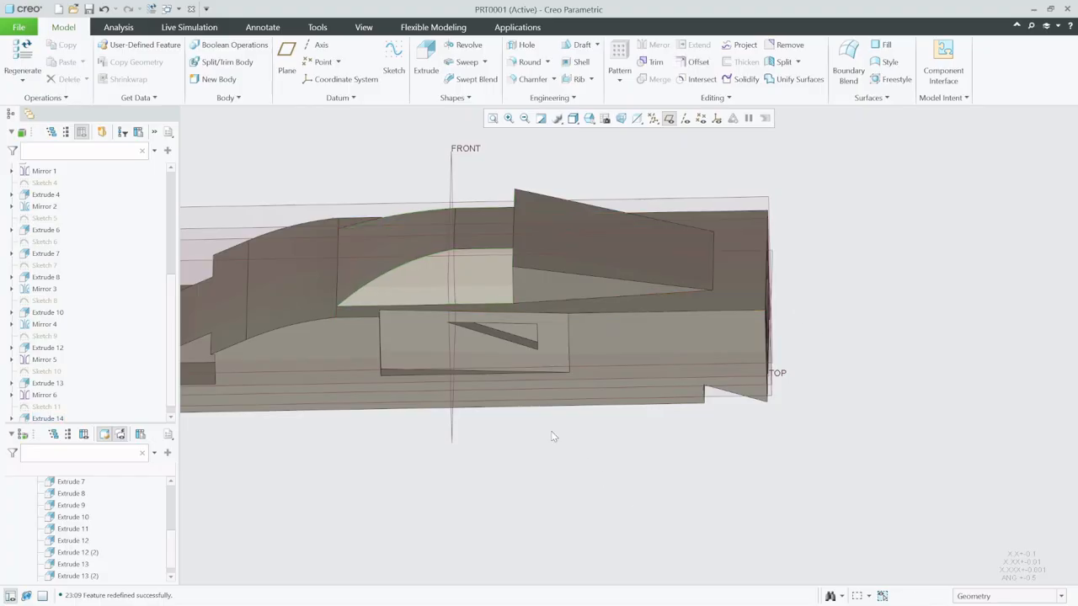
{"action": "scroll", "coordinate": [536, 432], "scroll_direction": "down", "scroll_amount": 2}
{"action": "mouse_move", "coordinate": [527, 419]}
{"action": "middle_mouse_down"}
{"action": "mouse_move", "coordinate": [555, 378]}
{"action": "mouse_move", "coordinate": [591, 420]}
{"action": "middle_mouse_up"}
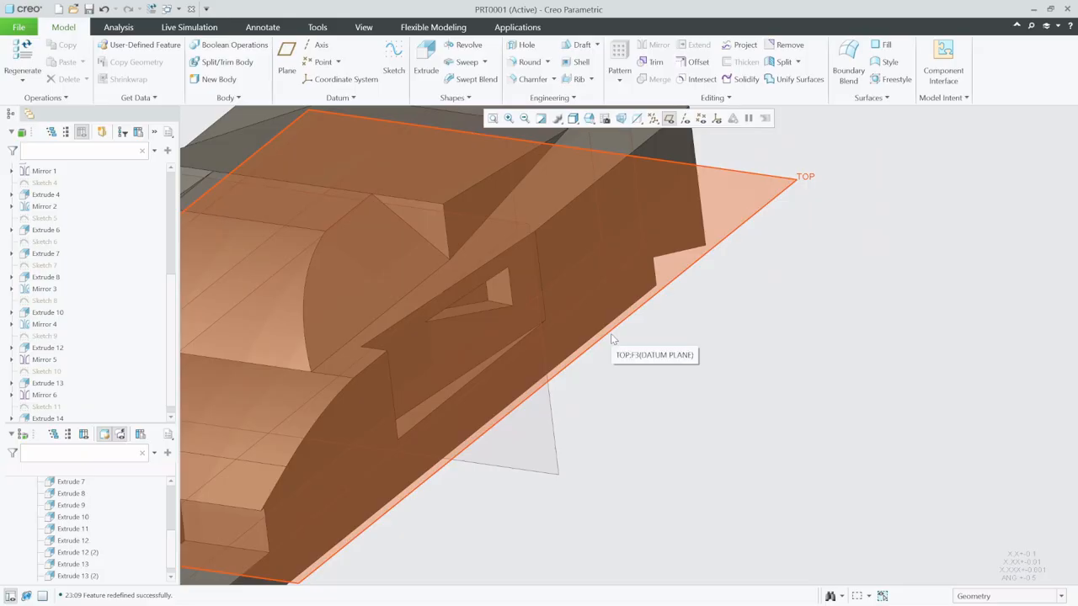
{"action": "scroll", "coordinate": [461, 431], "scroll_direction": "up", "scroll_amount": 3}
{"action": "scroll", "coordinate": [387, 385], "scroll_direction": "down", "scroll_amount": 3}
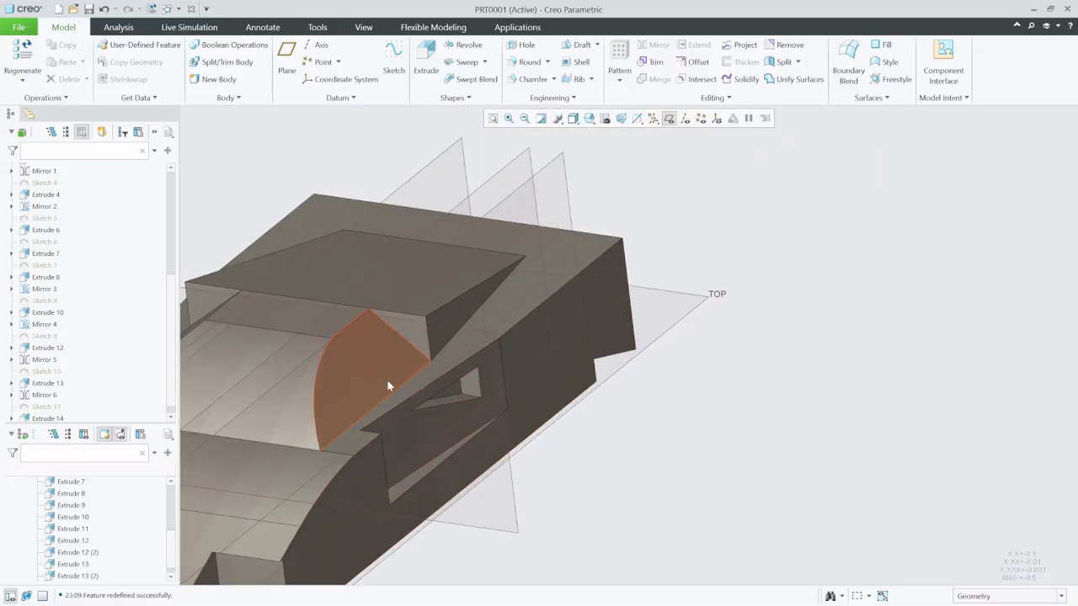
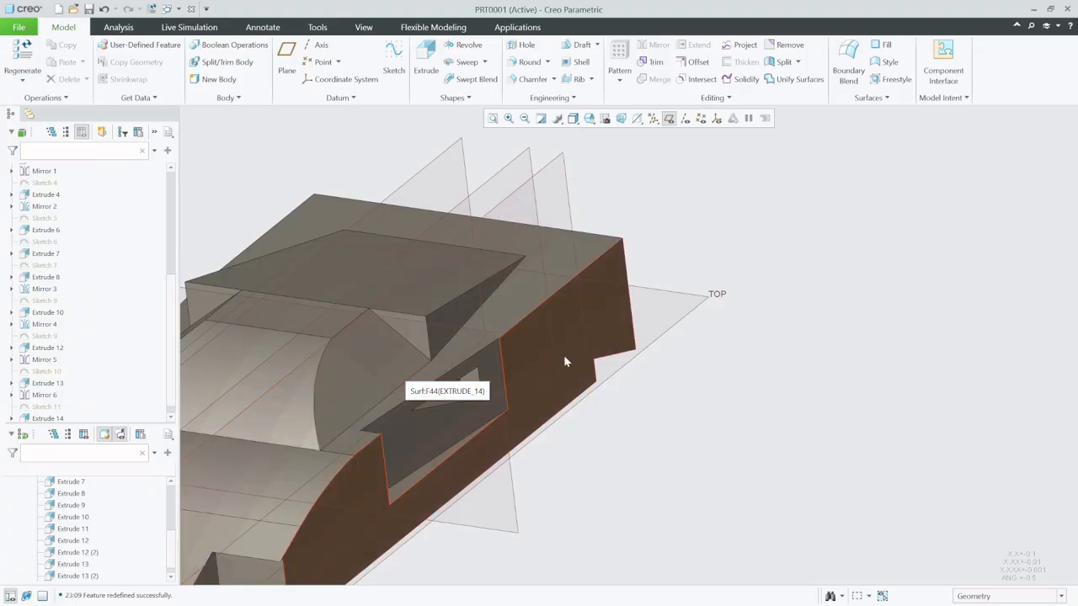
- Create a datum point on the lower edge of the cabin's sloping rear face
{"action": "scroll", "coordinate": [563, 353], "scroll_direction": "up", "scroll_amount": 3}
{"action": "scroll", "coordinate": [530, 340], "scroll_direction": "down", "scroll_amount": 3}
{"action": "mouse_move", "coordinate": [539, 347]}
{"action": "middle_mouse_down"}
{"action": "mouse_move", "coordinate": [458, 346]}
{"action": "mouse_move", "coordinate": [503, 396]}
{"action": "mouse_move", "coordinate": [455, 366]}
{"action": "middle_mouse_up"}
{"action": "middle_click_drag", "start_coordinate": [609, 326], "coordinate": [549, 342]}
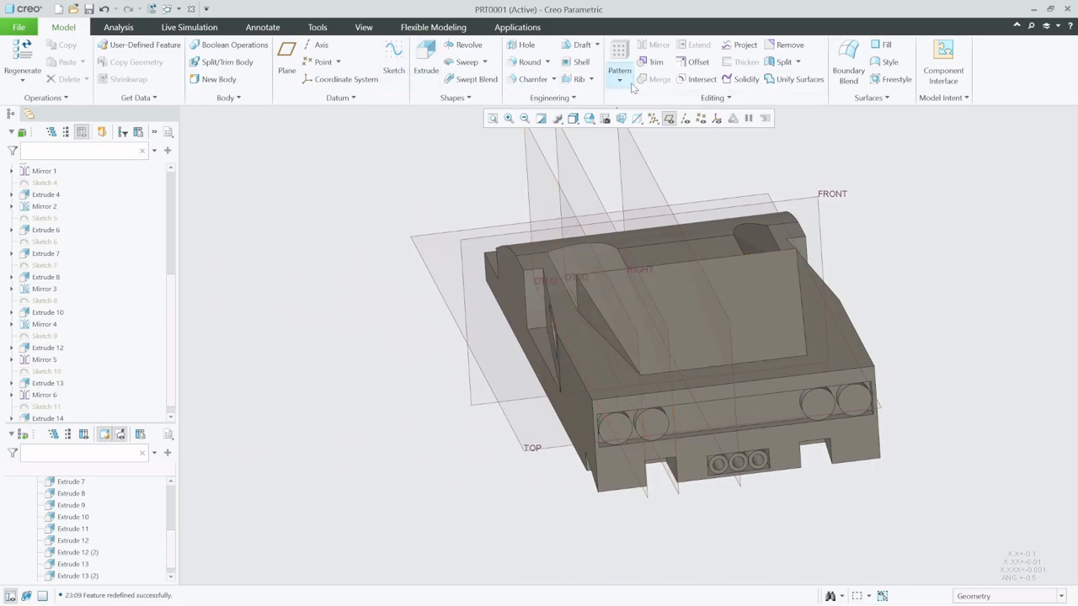
{"action": "left_click", "coordinate": [318, 61]}
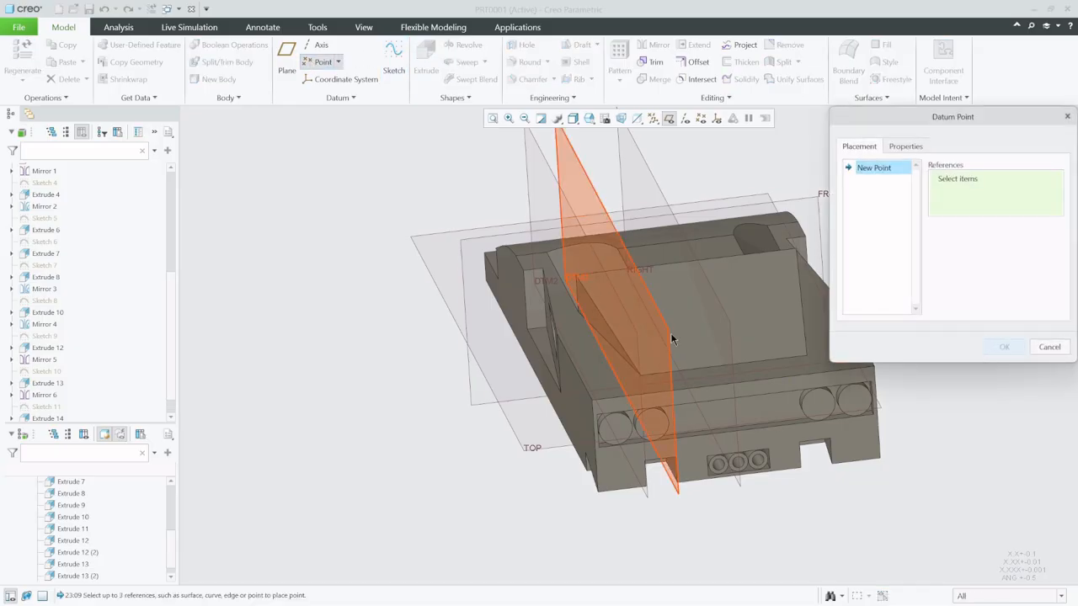
{"action": "left_click", "coordinate": [674, 374]}
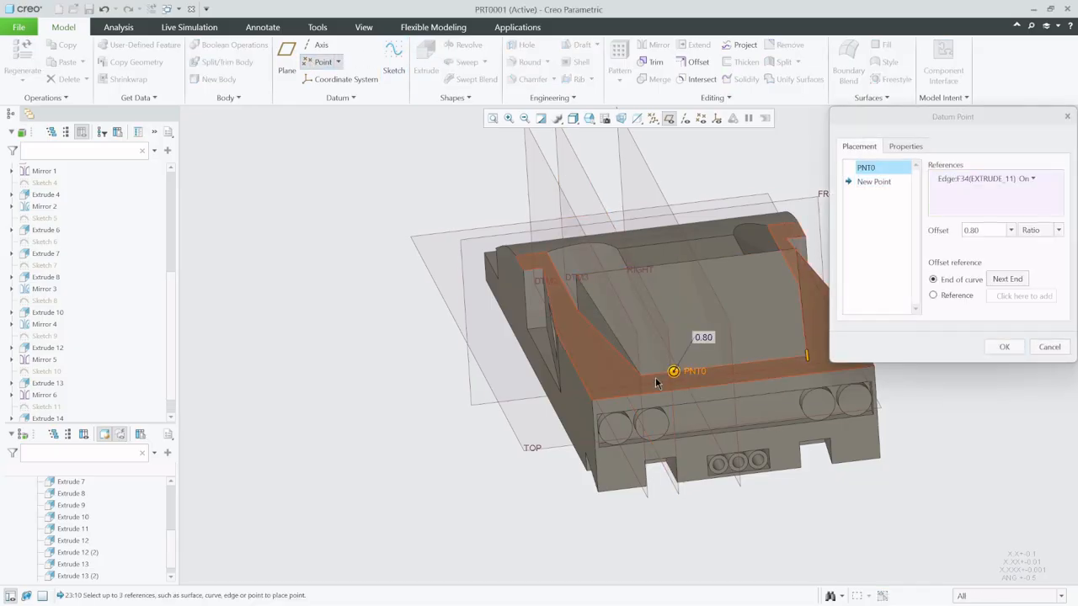
{"action": "scroll", "coordinate": [654, 377], "scroll_direction": "down", "scroll_amount": 3}
{"action": "scroll", "coordinate": [588, 400], "scroll_direction": "up", "scroll_amount": 5}
{"action": "scroll", "coordinate": [621, 377], "scroll_direction": "down", "scroll_amount": 5}
{"action": "middle_click_drag", "start_coordinate": [620, 375], "coordinate": [567, 393]}
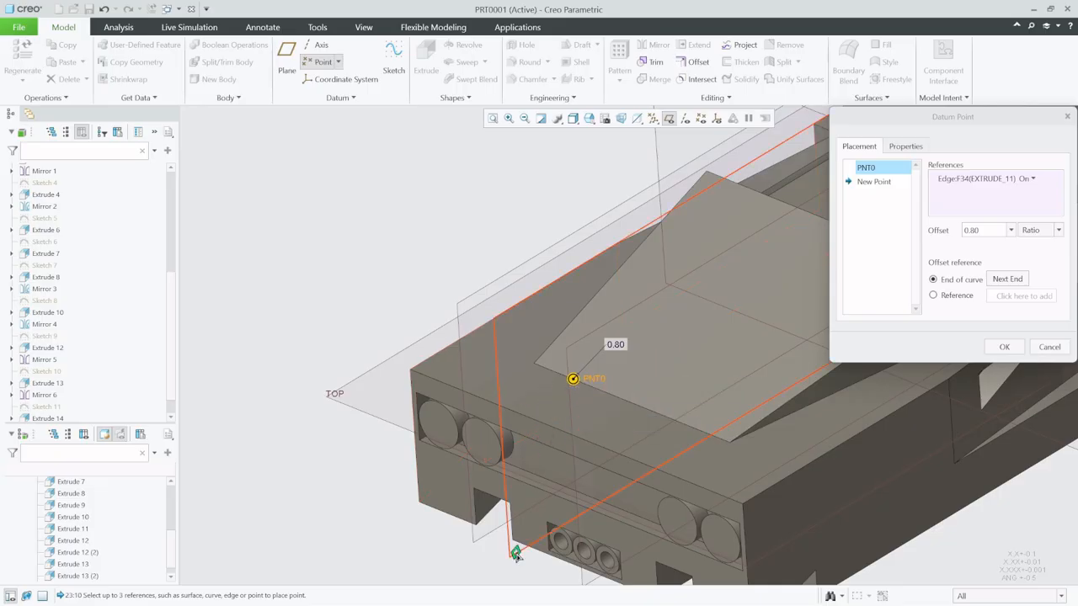
- Try to use datum plane DTM3 as the offset reference for the point on the lower edge
{"action": "left_click_drag", "start_coordinate": [516, 554], "coordinate": [515, 554]}
{"action": "scroll", "coordinate": [514, 483], "scroll_direction": "up", "scroll_amount": 5}
{"action": "middle_click_drag", "start_coordinate": [532, 482], "coordinate": [539, 505]}
{"action": "scroll", "coordinate": [534, 471], "scroll_direction": "down", "scroll_amount": 3}
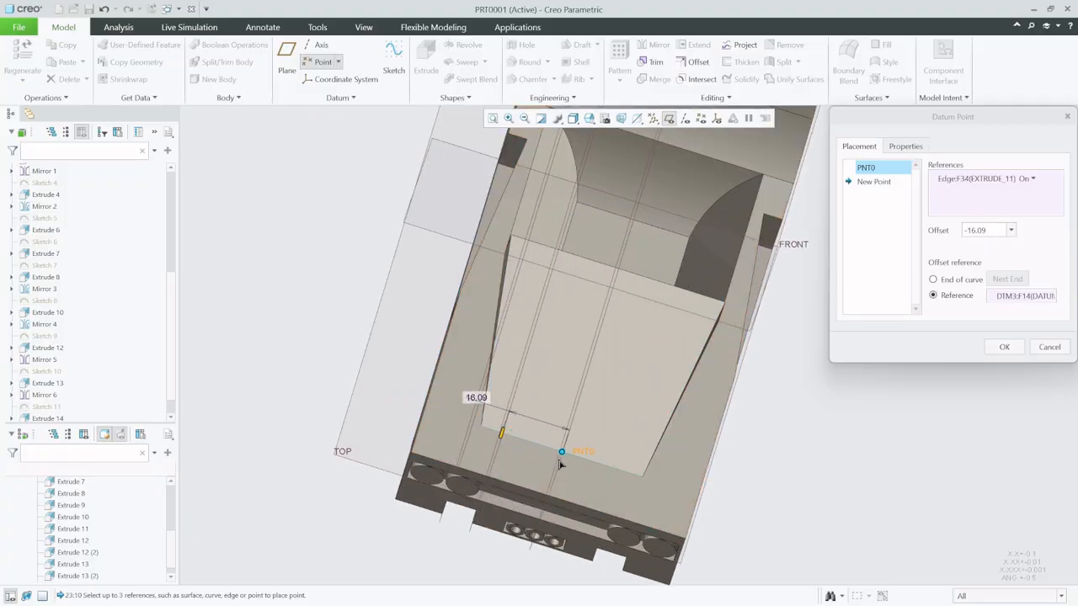
{"action": "left_click_drag", "start_coordinate": [560, 463], "coordinate": [523, 556]}
{"action": "scroll", "coordinate": [624, 387], "scroll_direction": "up", "scroll_amount": 4}
{"action": "middle_click_drag", "start_coordinate": [611, 426], "coordinate": [566, 416]}
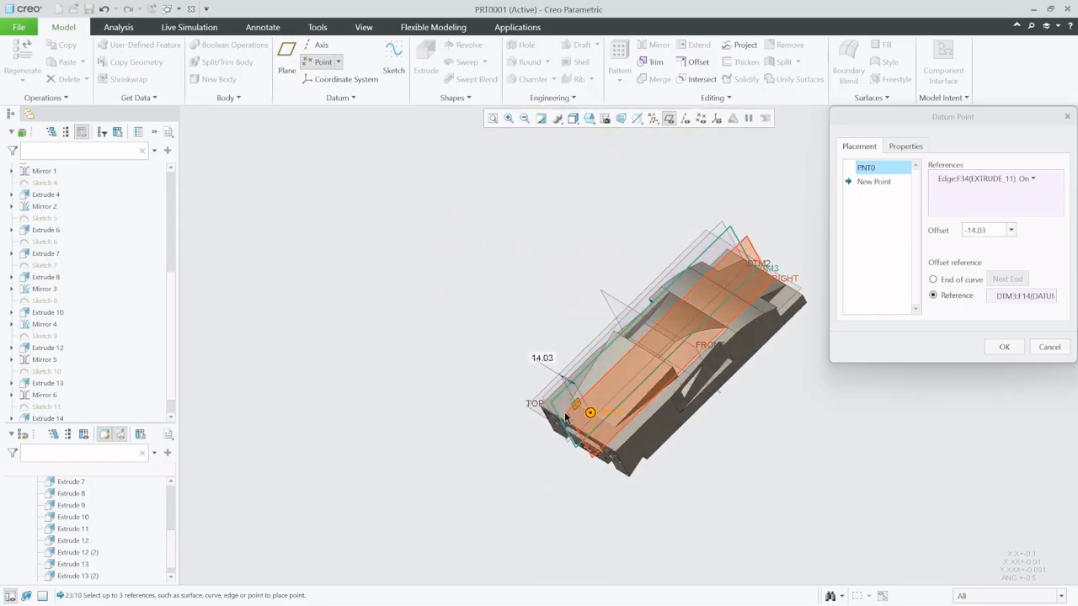
{"action": "scroll", "coordinate": [566, 416], "scroll_direction": "down", "scroll_amount": 4}
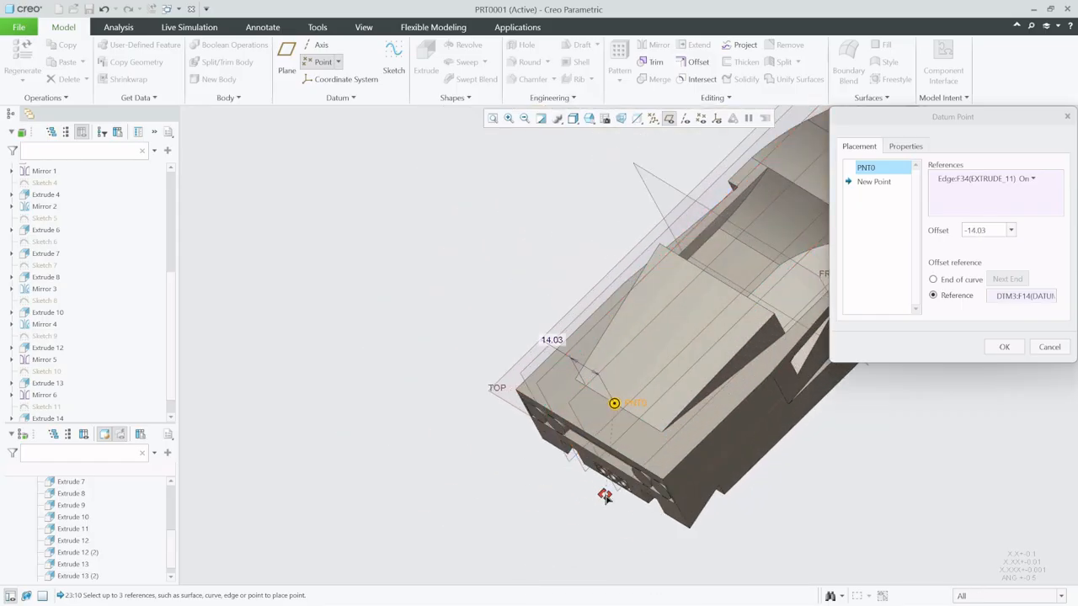
- Reference the datum point's offset to the RIGHT plane and set it to 17.50
{"action": "left_click_drag", "start_coordinate": [604, 497], "coordinate": [600, 409]}
{"action": "scroll", "coordinate": [619, 352], "scroll_direction": "up", "scroll_amount": 2}
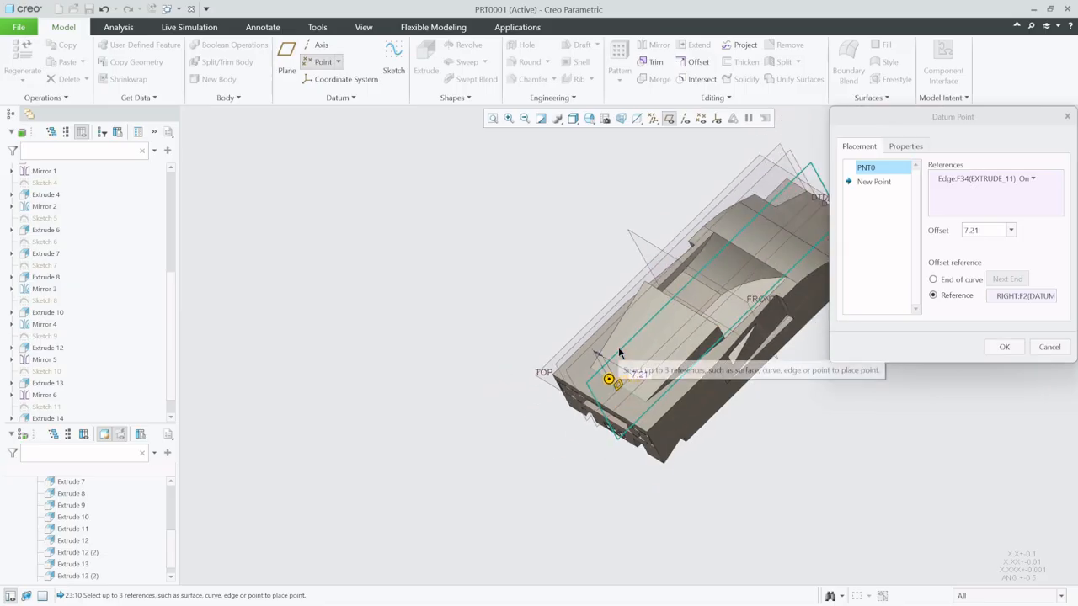
{"action": "middle_click_drag", "start_coordinate": [619, 352], "coordinate": [631, 374]}
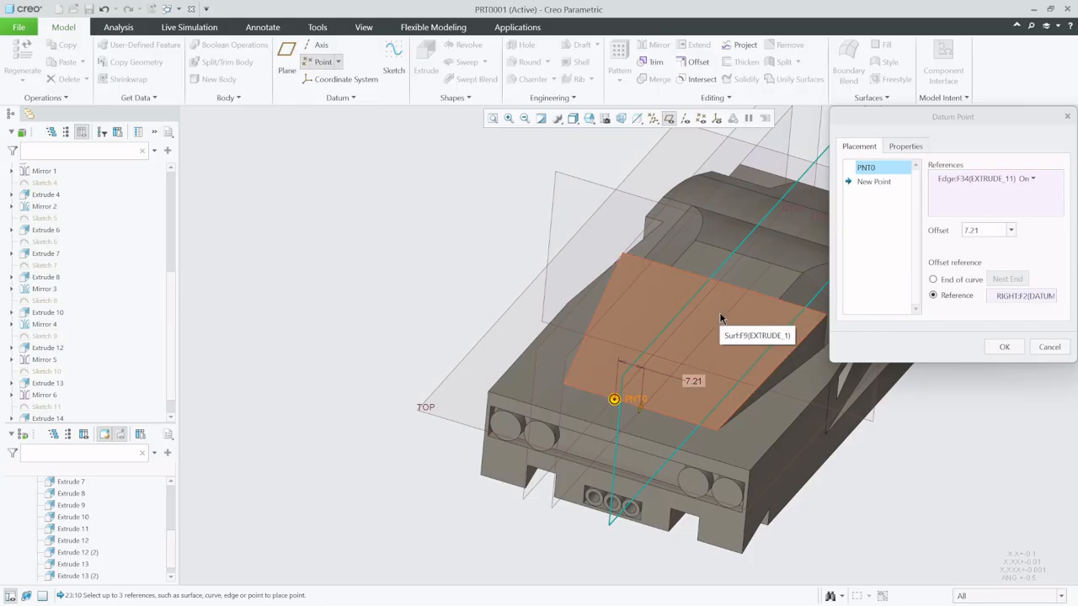
{"action": "double_click", "coordinate": [695, 380]}
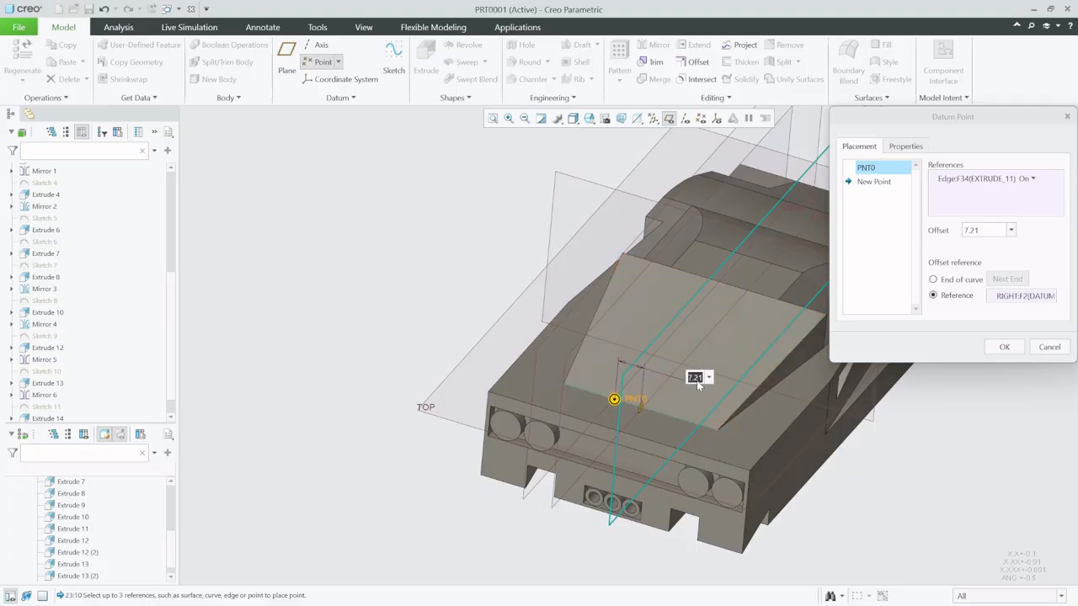
{"action": "type", "text": "1"}
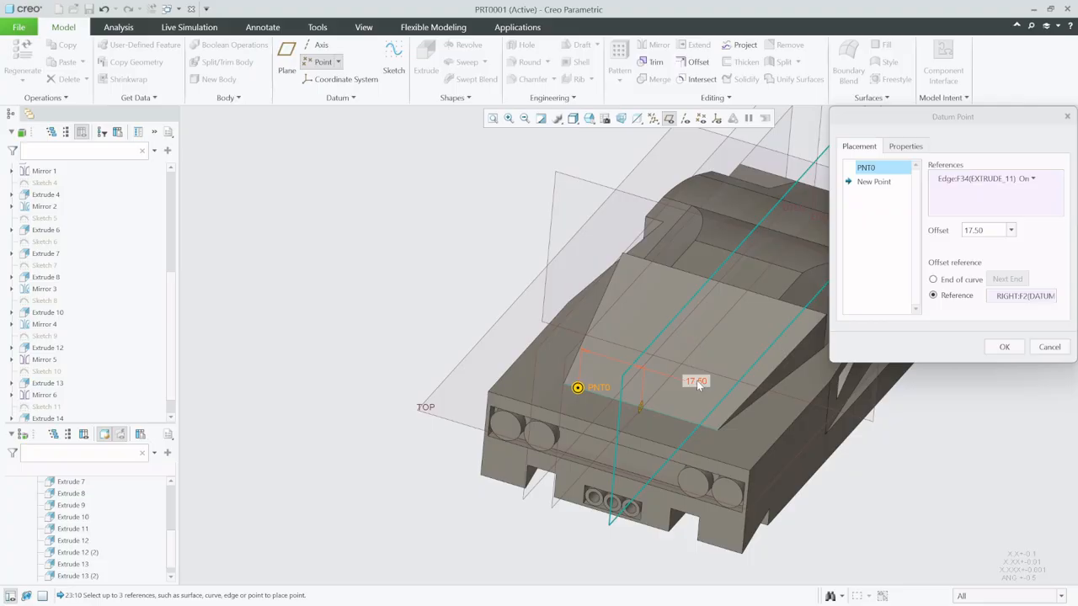
- Add a second datum point on the sloping rear face, offset from the bevel's roof edge and the rear face's upper edge
{"action": "mouse_move", "coordinate": [538, 445]}
{"action": "middle_mouse_down"}
{"action": "mouse_move", "coordinate": [576, 439]}
{"action": "mouse_move", "coordinate": [538, 436]}
{"action": "middle_mouse_up"}
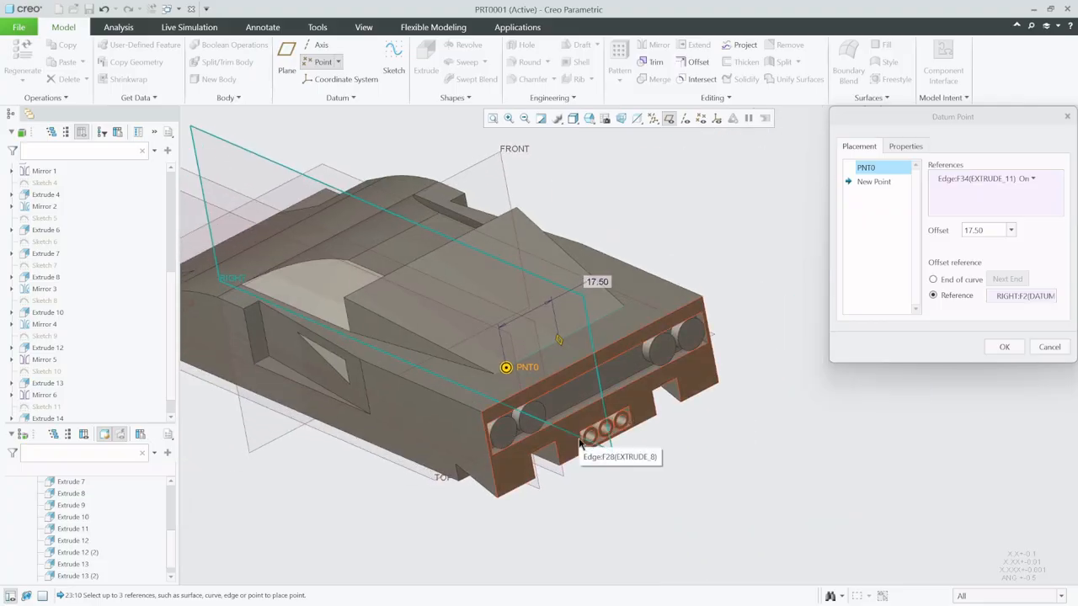
{"action": "scroll", "coordinate": [426, 352], "scroll_direction": "down", "scroll_amount": 3}
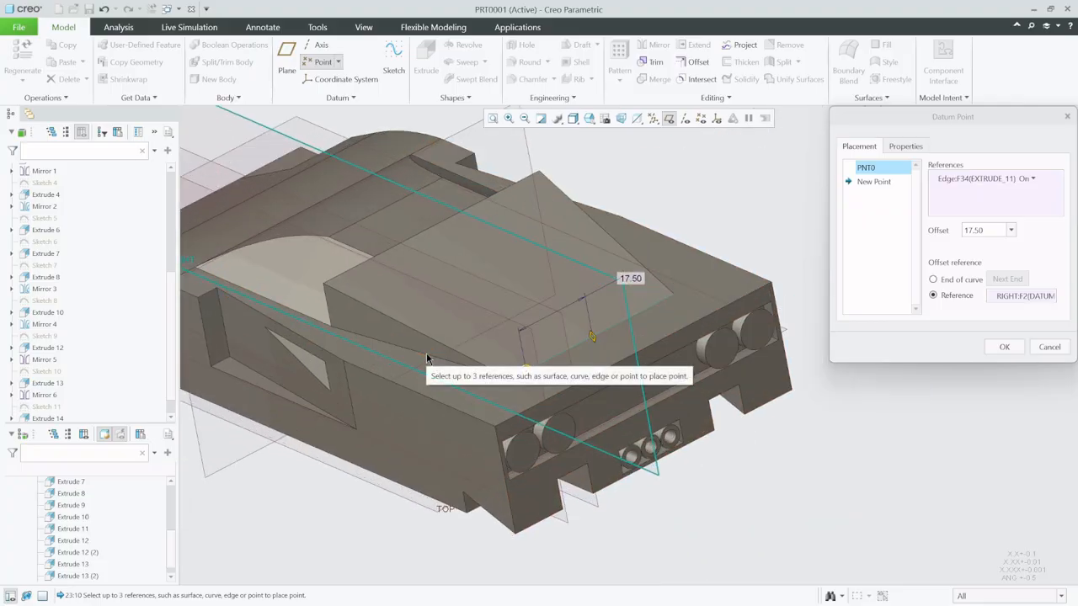
{"action": "middle_click_drag", "start_coordinate": [426, 352], "coordinate": [429, 339]}
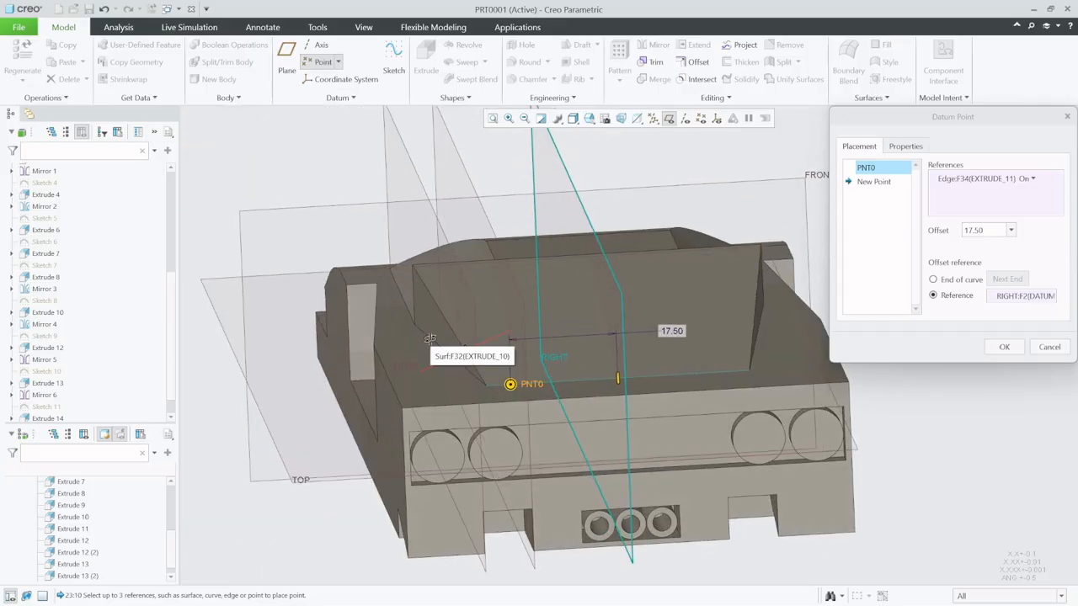
{"action": "left_click", "coordinate": [494, 266]}
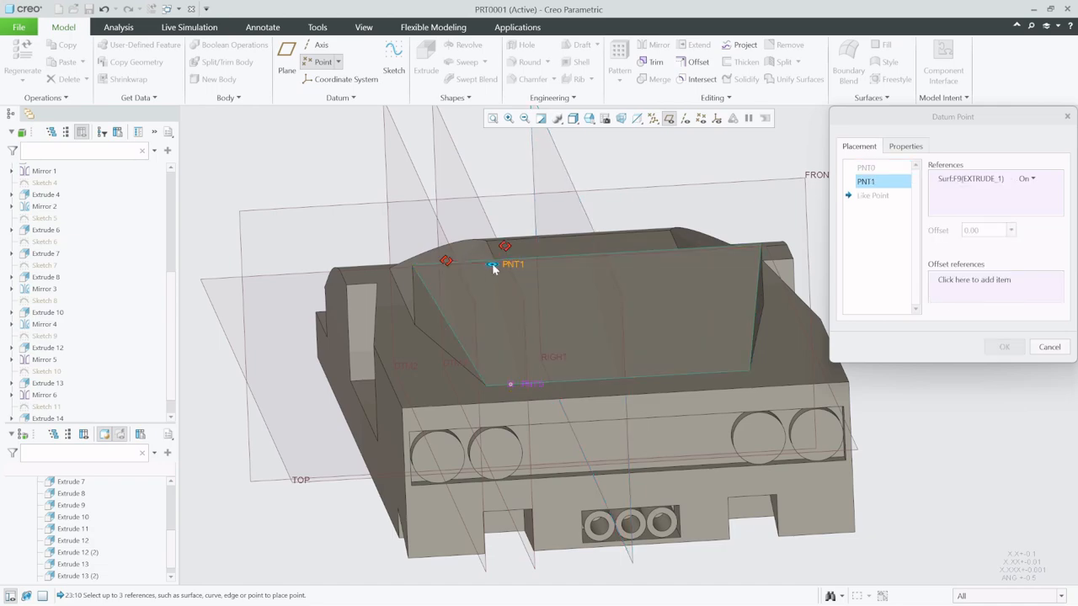
{"action": "scroll", "coordinate": [493, 268], "scroll_direction": "up", "scroll_amount": 4}
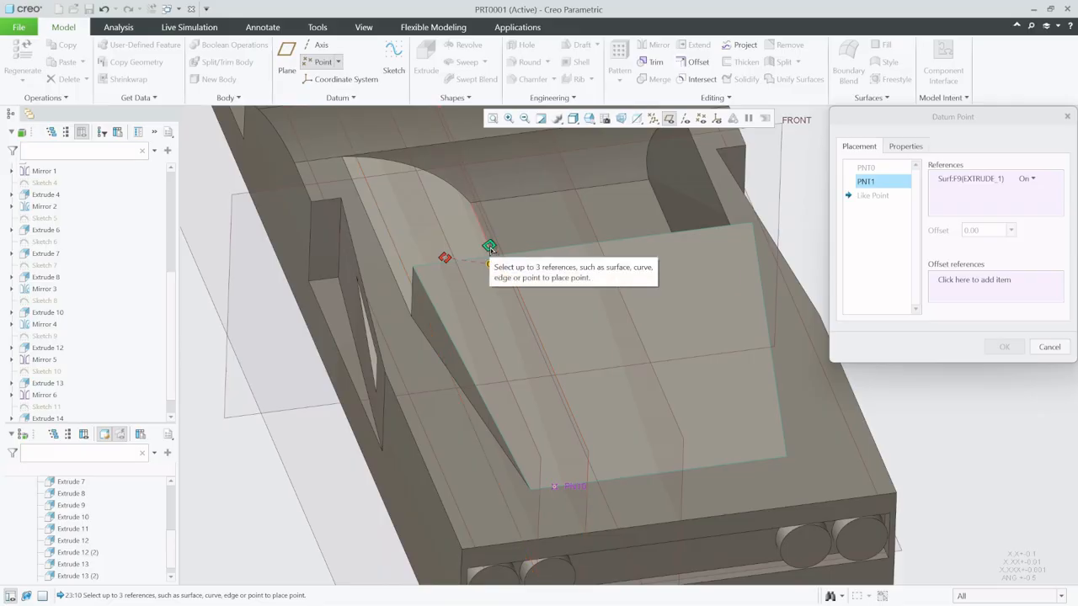
{"action": "left_click", "coordinate": [494, 244]}
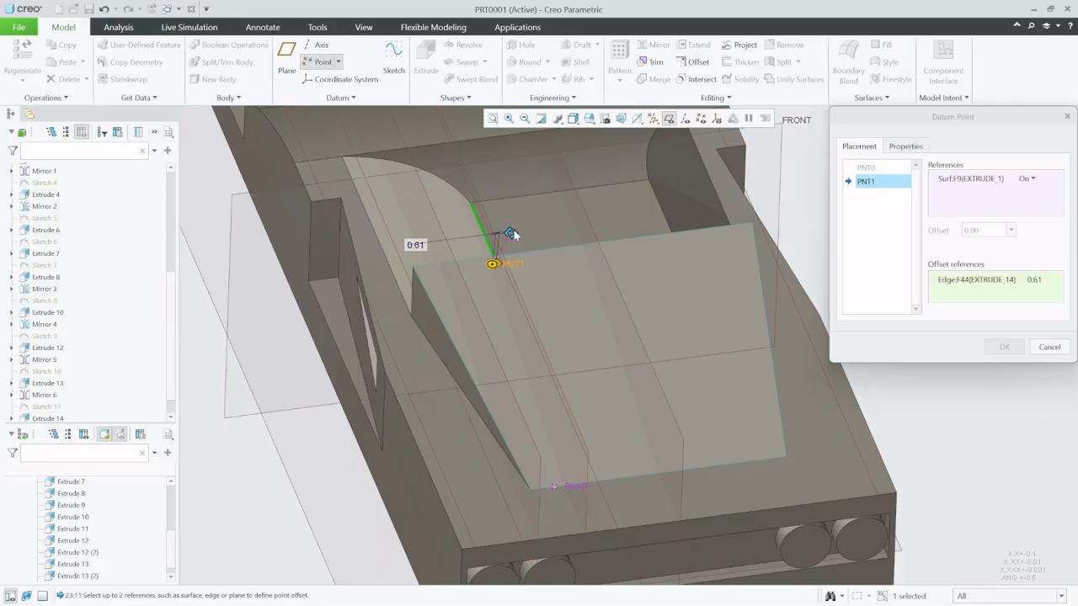
{"action": "left_click", "coordinate": [513, 257], "text": "ctrl"}
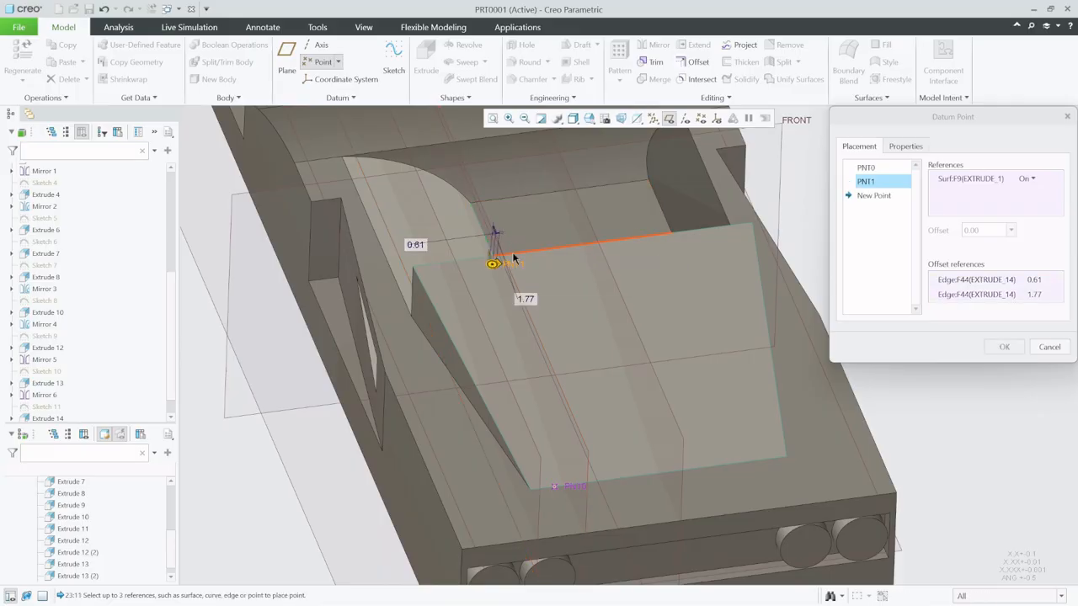
- Set both edge offsets of the second datum point to 0
{"action": "left_click", "coordinate": [1033, 280]}
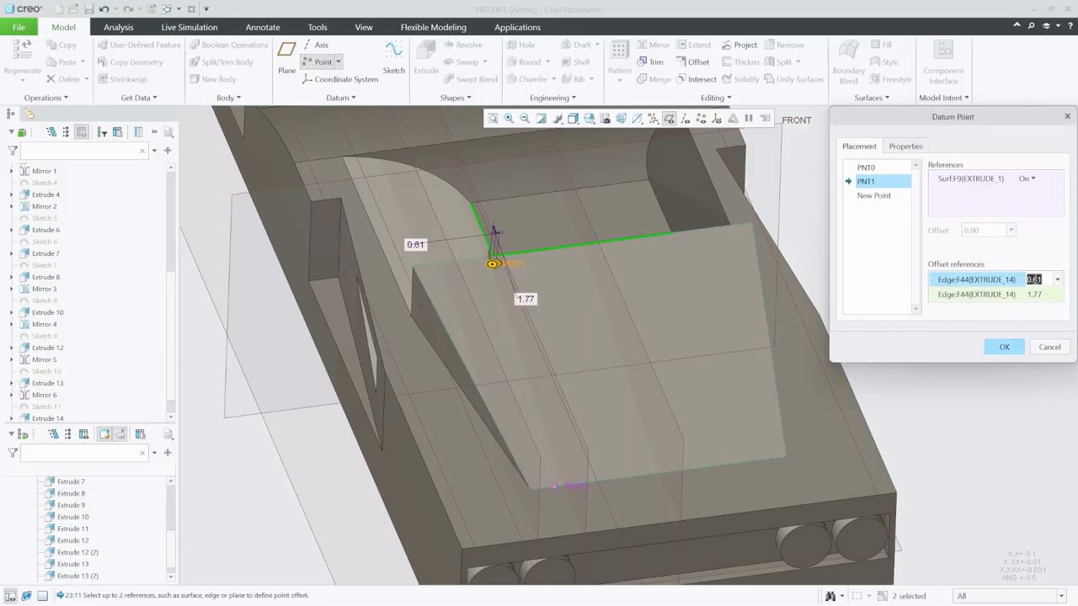
{"action": "type", "text": "0"}
{"action": "key", "text": "Return"}
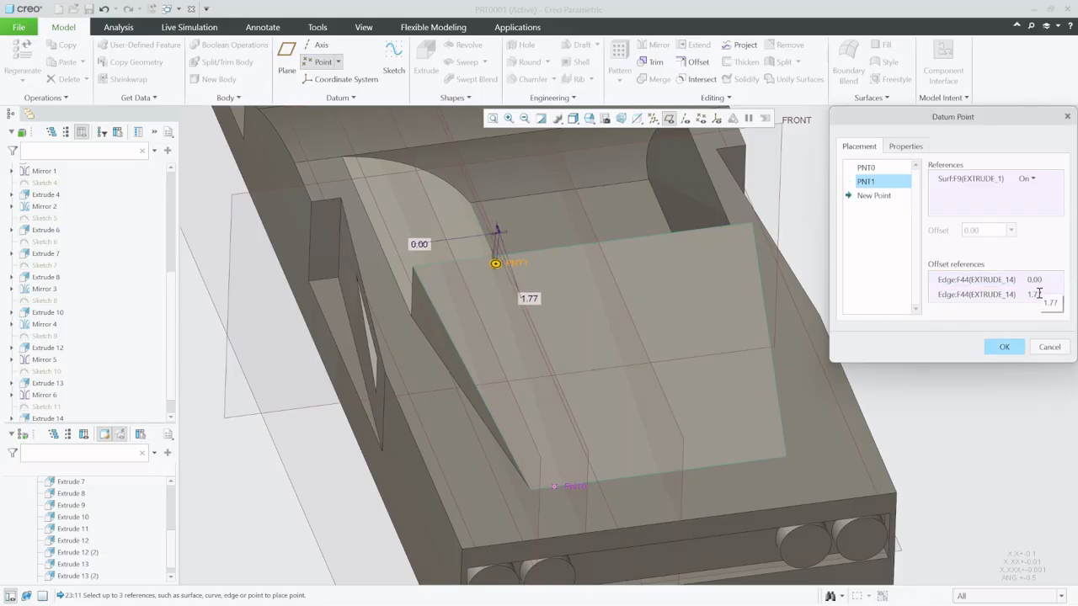
{"action": "left_click", "coordinate": [1033, 294]}
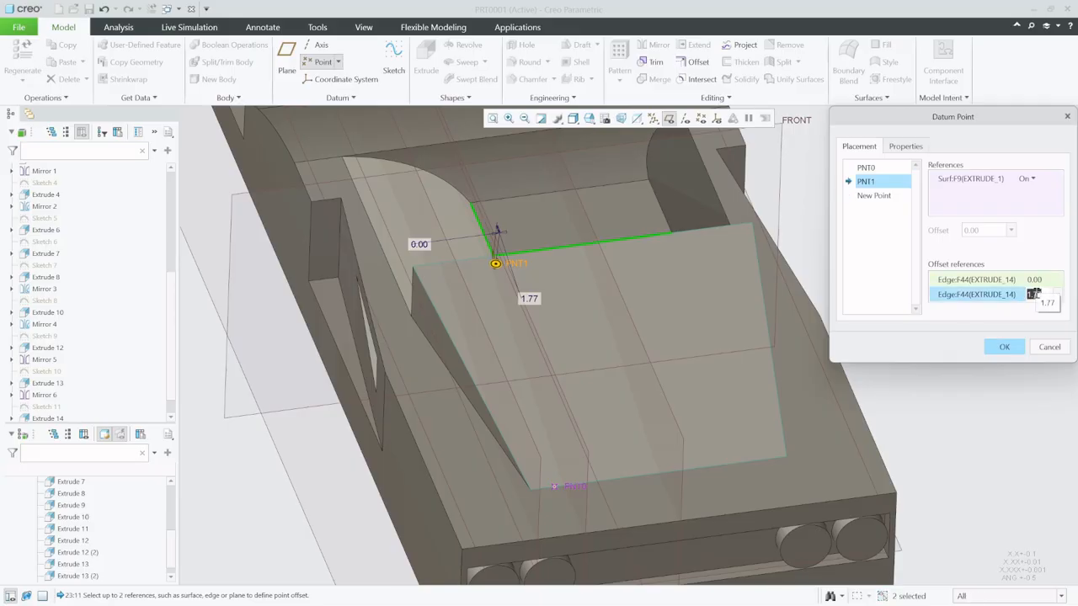
{"action": "type", "text": "0"}
{"action": "key", "text": "Return"}
- Add a datum point at the cabin's base corner vertex below the rear face's upper end and finish the point set
{"action": "middle_click_drag", "start_coordinate": [634, 385], "coordinate": [685, 385]}
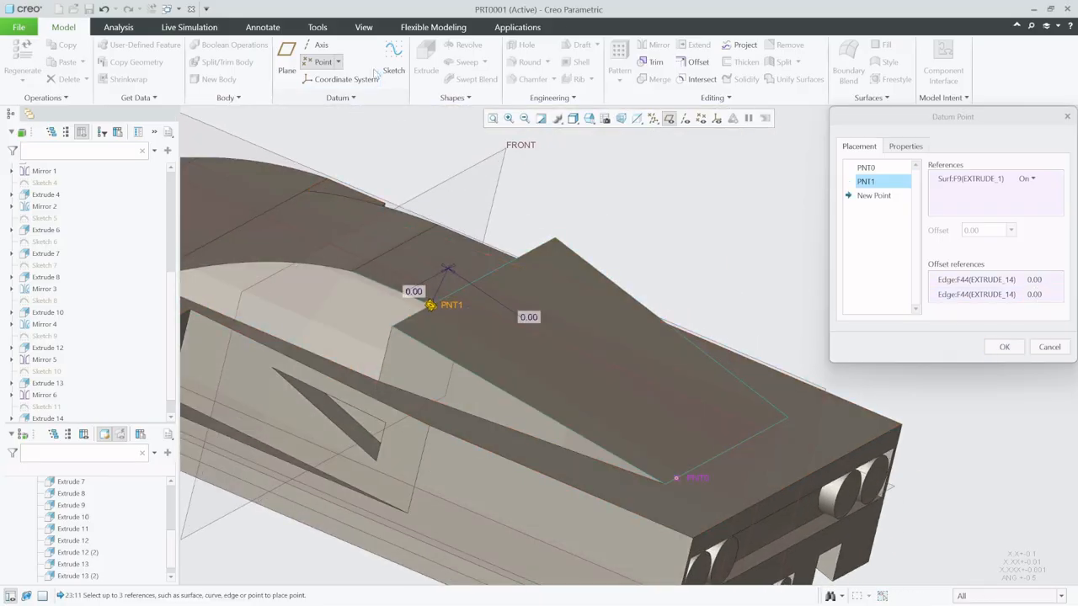
{"action": "left_click", "coordinate": [320, 65]}
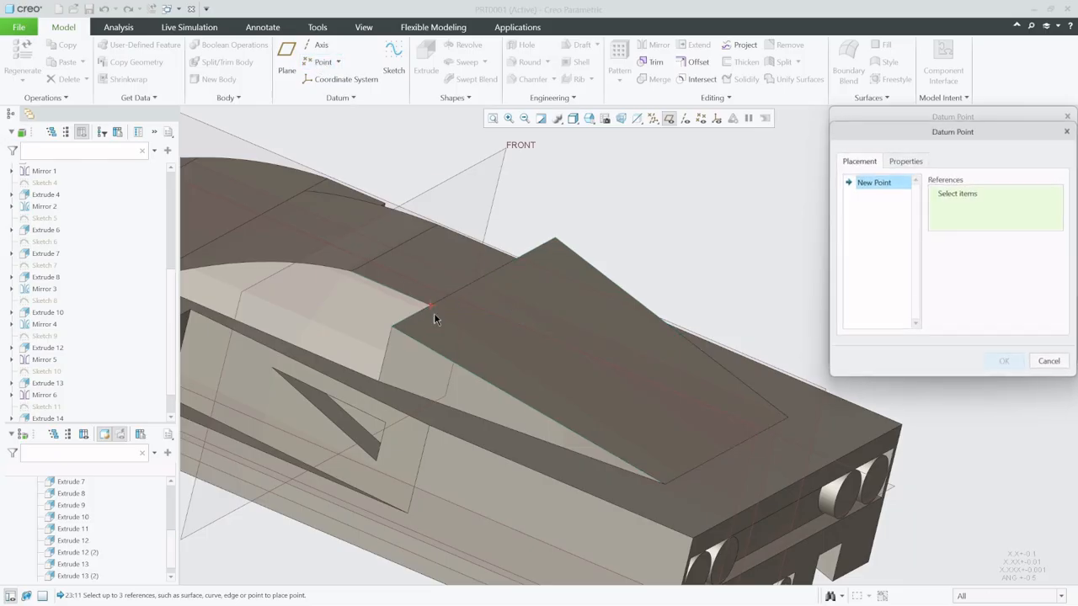
{"action": "left_click", "coordinate": [379, 384]}
{"action": "left_click", "coordinate": [1011, 363]}
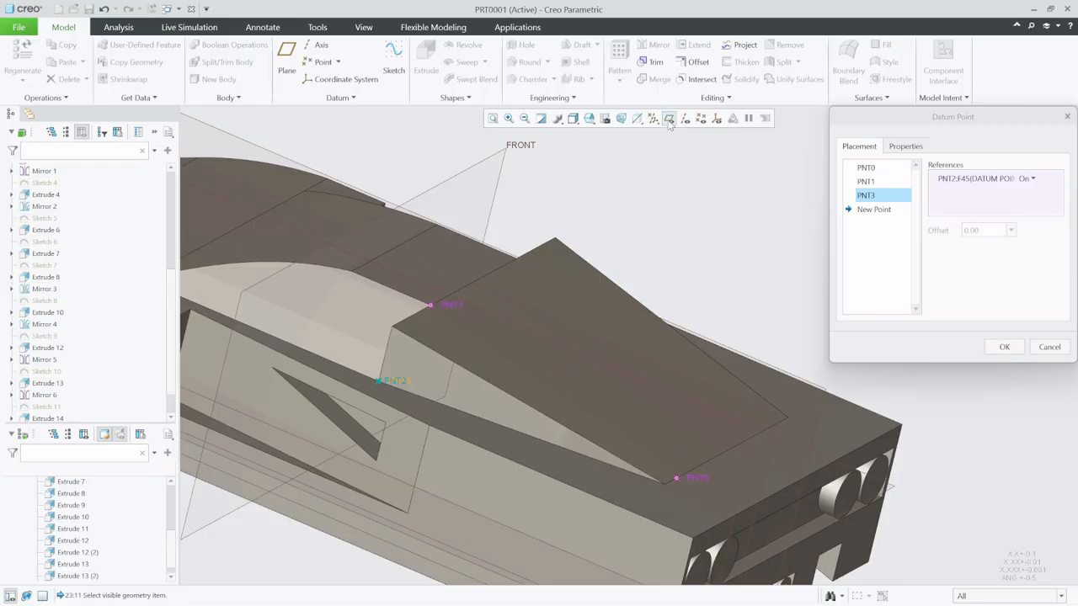
{"action": "left_click", "coordinate": [1010, 348]}
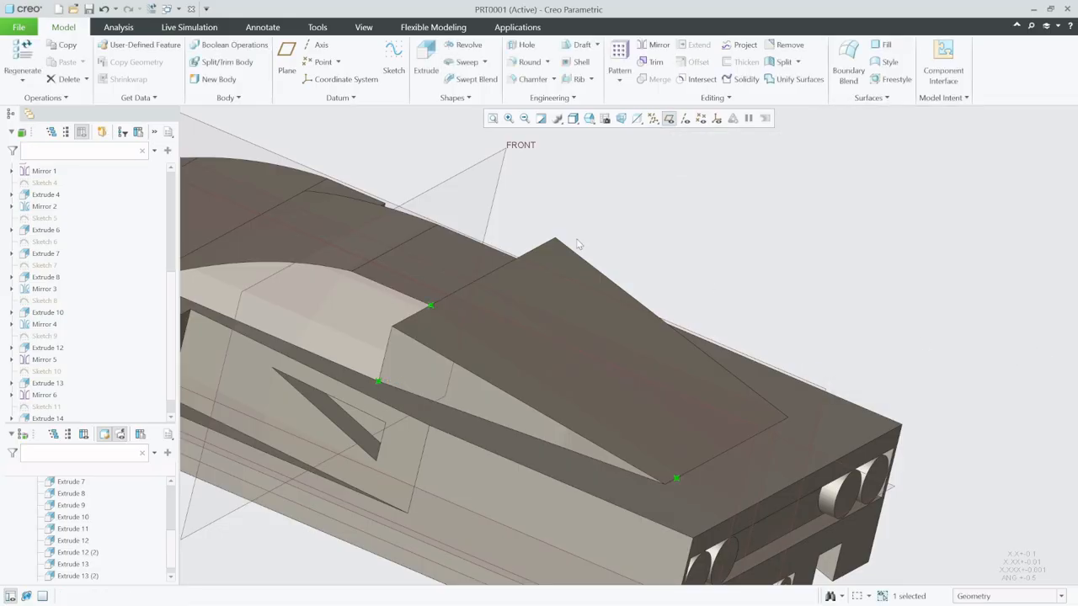
- Show the datum points and create a datum plane through PNT1, PNT3 and PNT0
{"action": "left_click", "coordinate": [297, 66]}
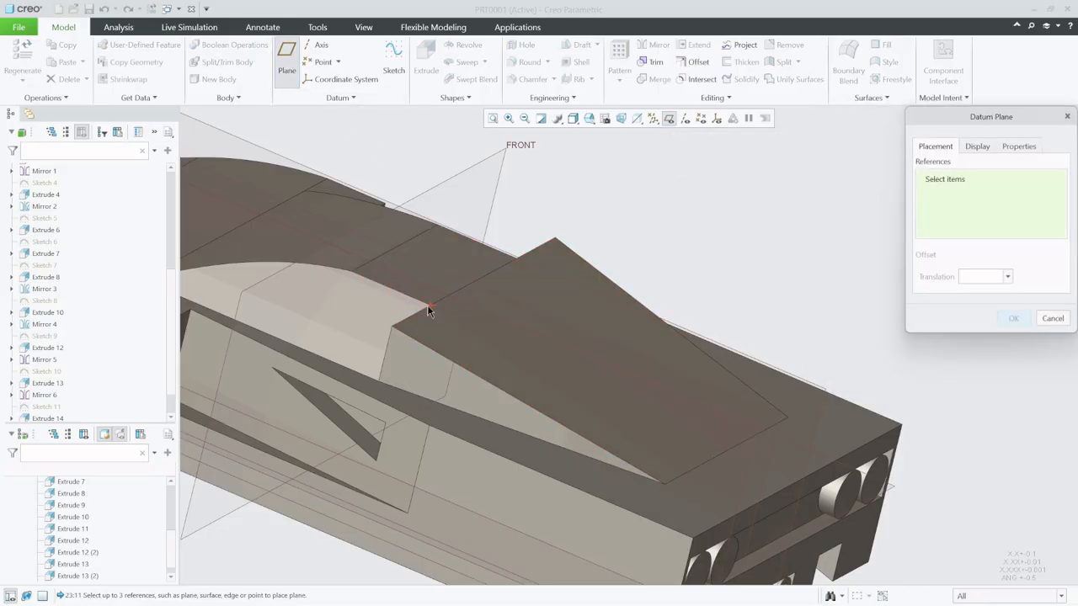
{"action": "left_click", "coordinate": [700, 118]}
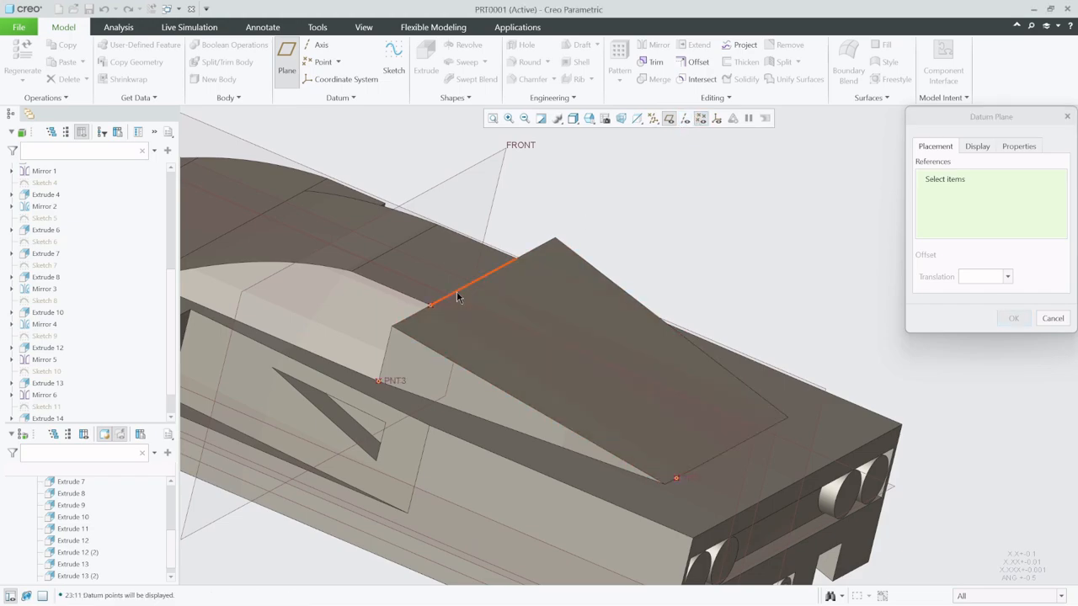
{"action": "left_click", "coordinate": [429, 306]}
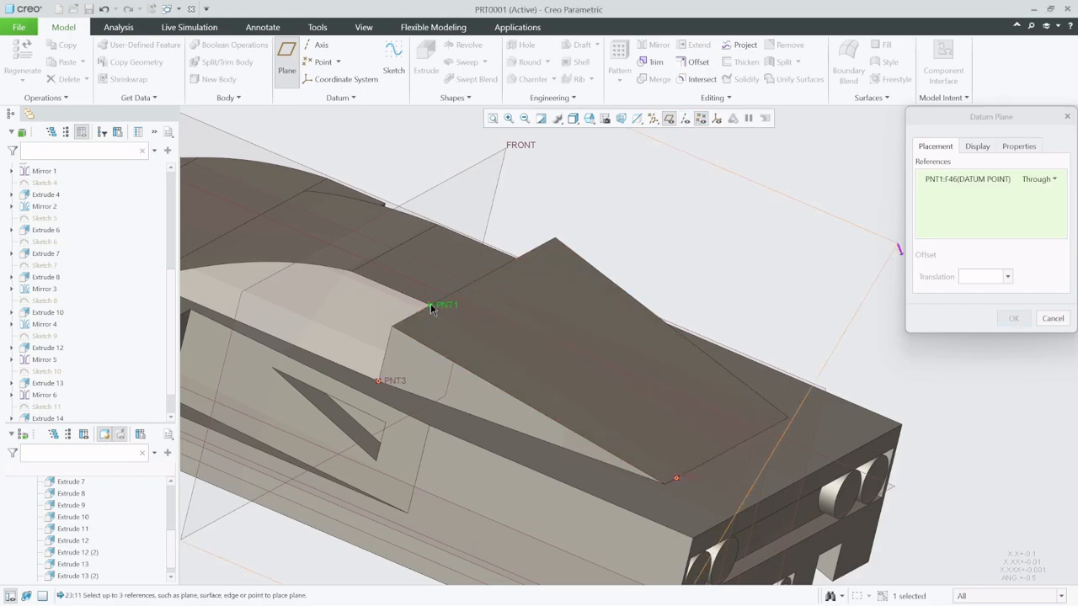
{"action": "left_click", "coordinate": [380, 381]}
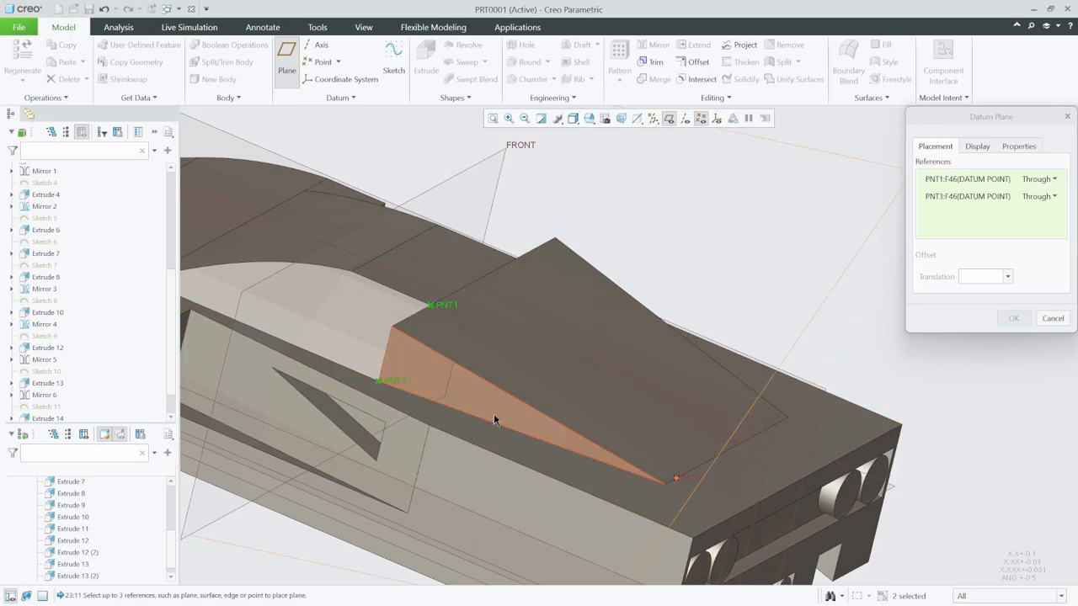
{"action": "left_click", "coordinate": [679, 479]}
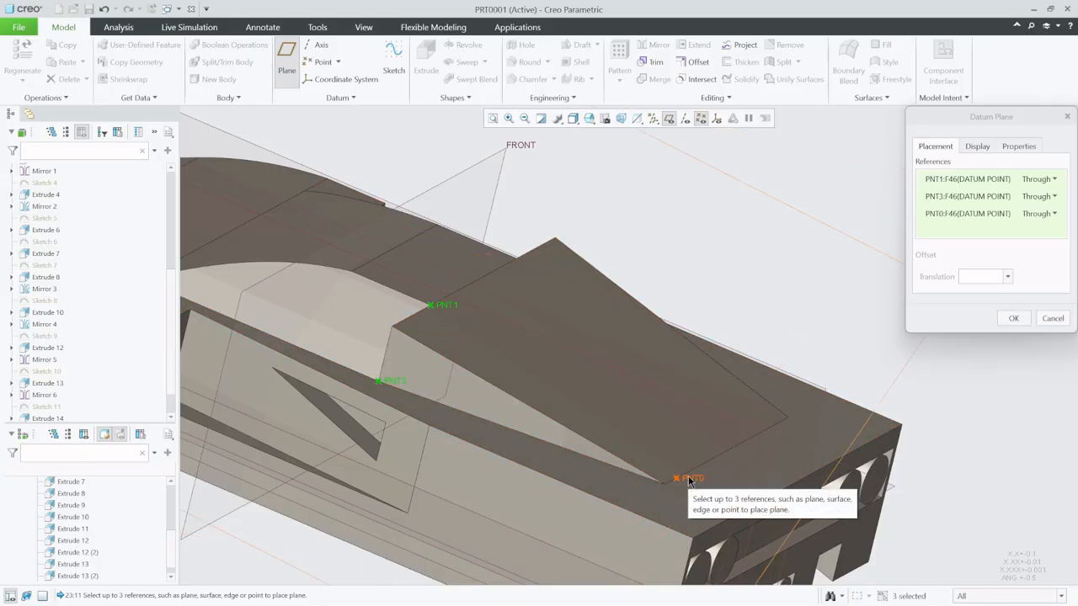
{"action": "left_click", "coordinate": [1025, 320]}
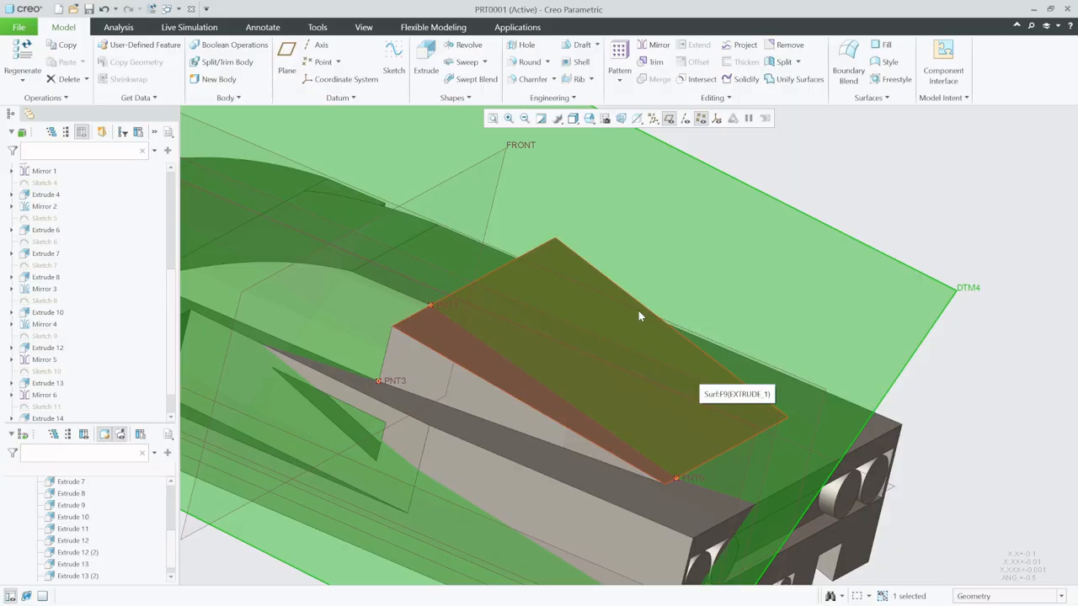
- Sketch a closed triangle connecting PNT3, PNT0 and PNT1 on datum plane DTM4
{"action": "left_click", "coordinate": [395, 54]}
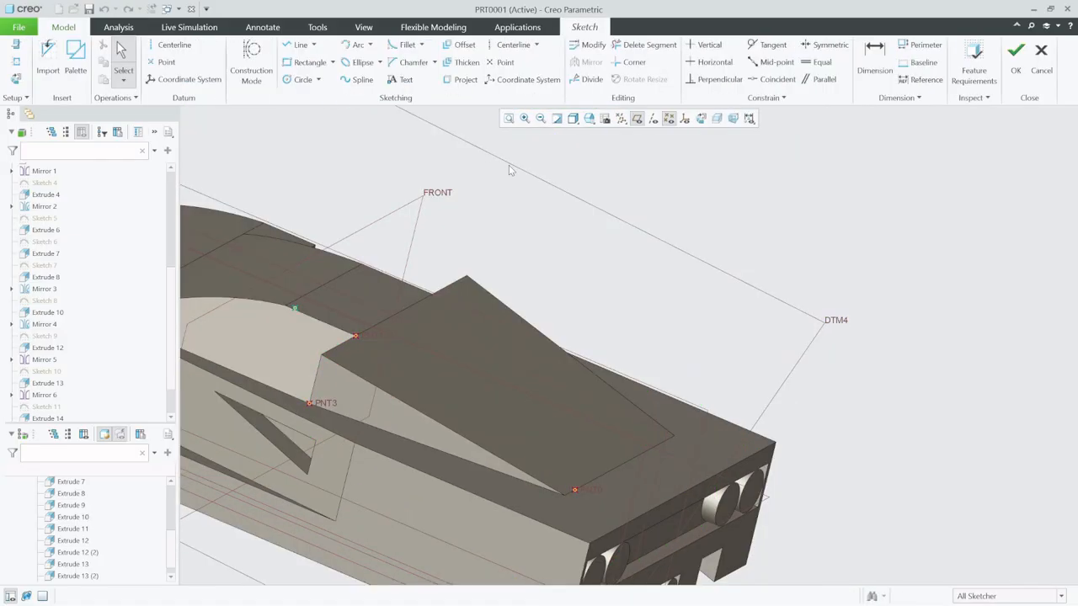
{"action": "left_click", "coordinate": [702, 121]}
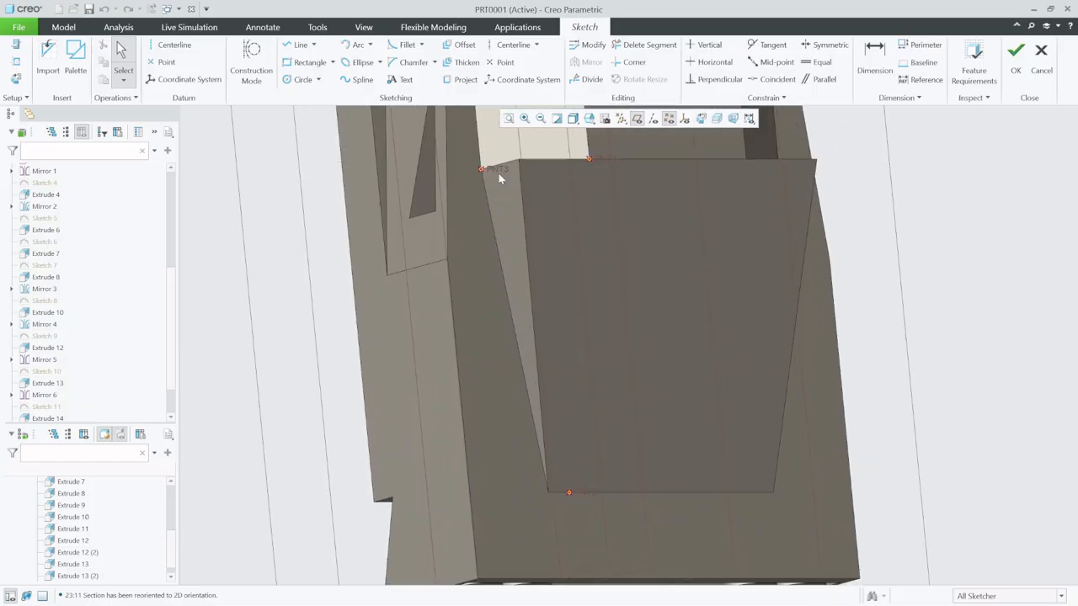
{"action": "left_click", "coordinate": [289, 46]}
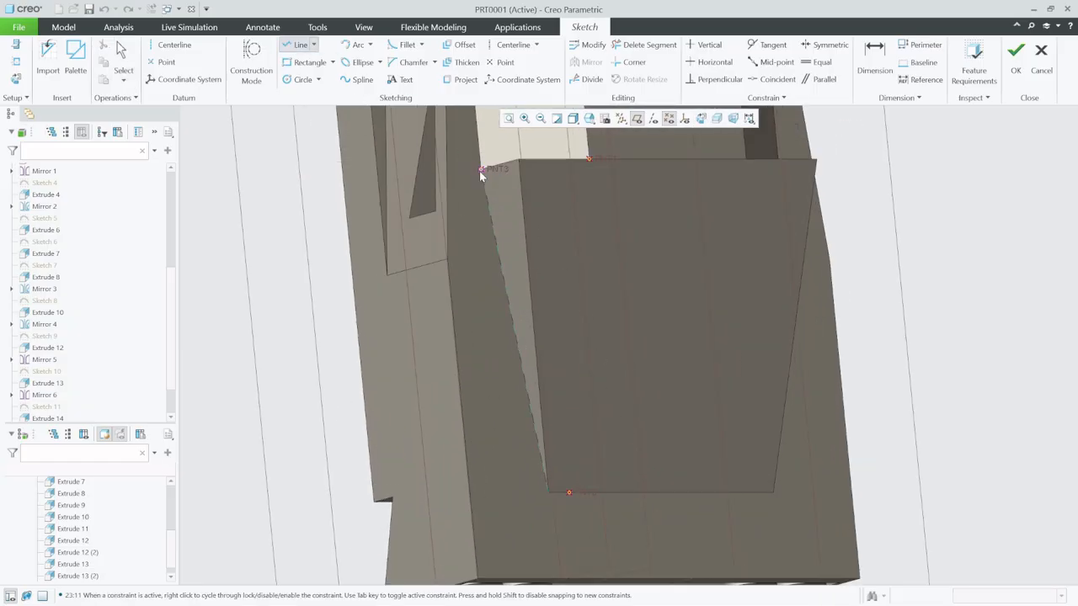
{"action": "left_click", "coordinate": [572, 494]}
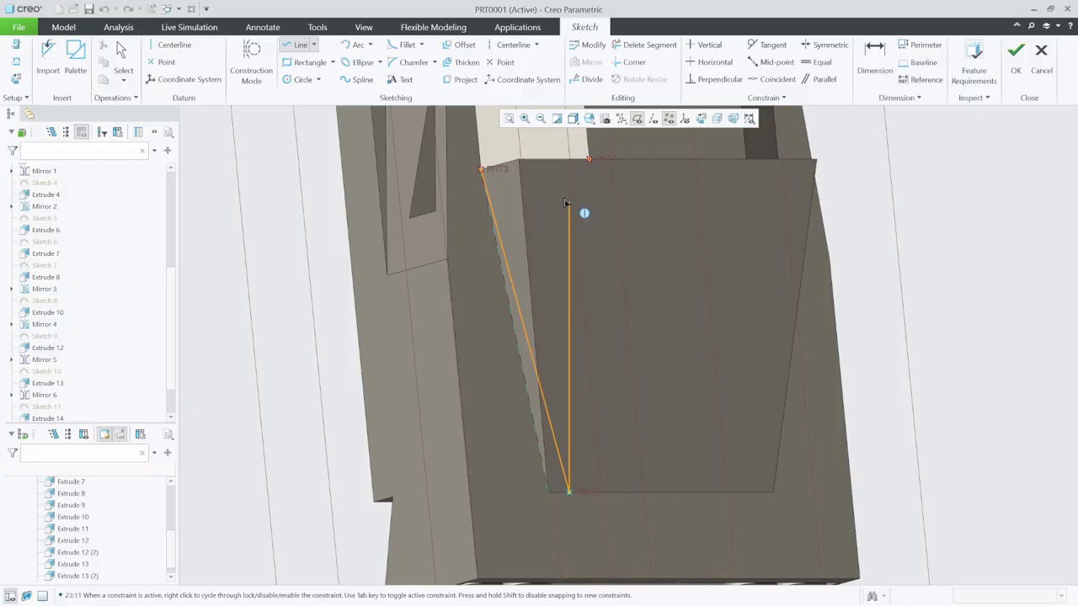
{"action": "left_click", "coordinate": [482, 178]}
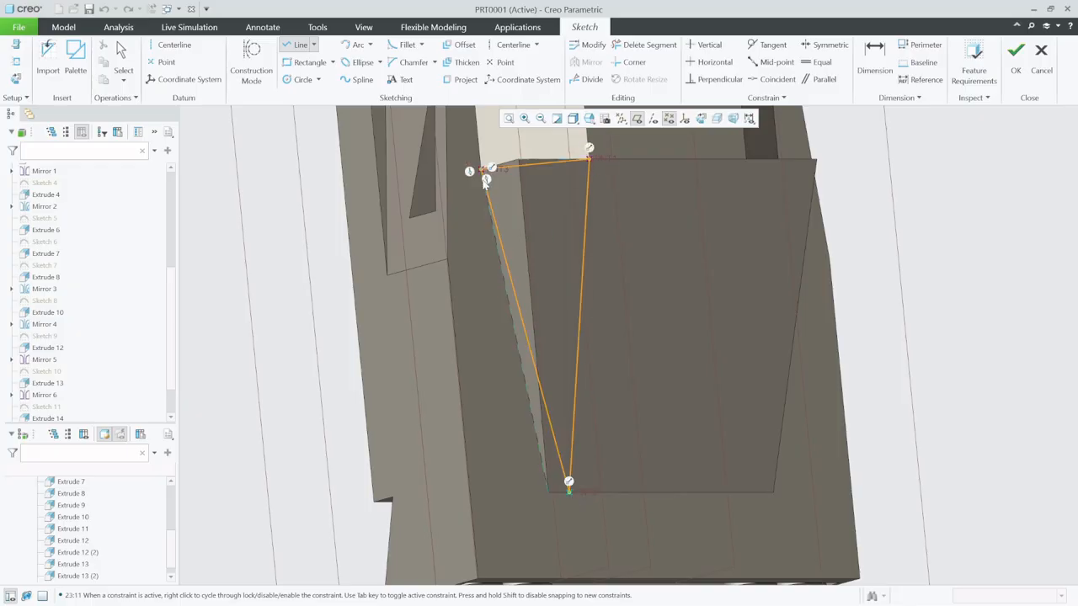
{"action": "left_click", "coordinate": [1015, 58]}
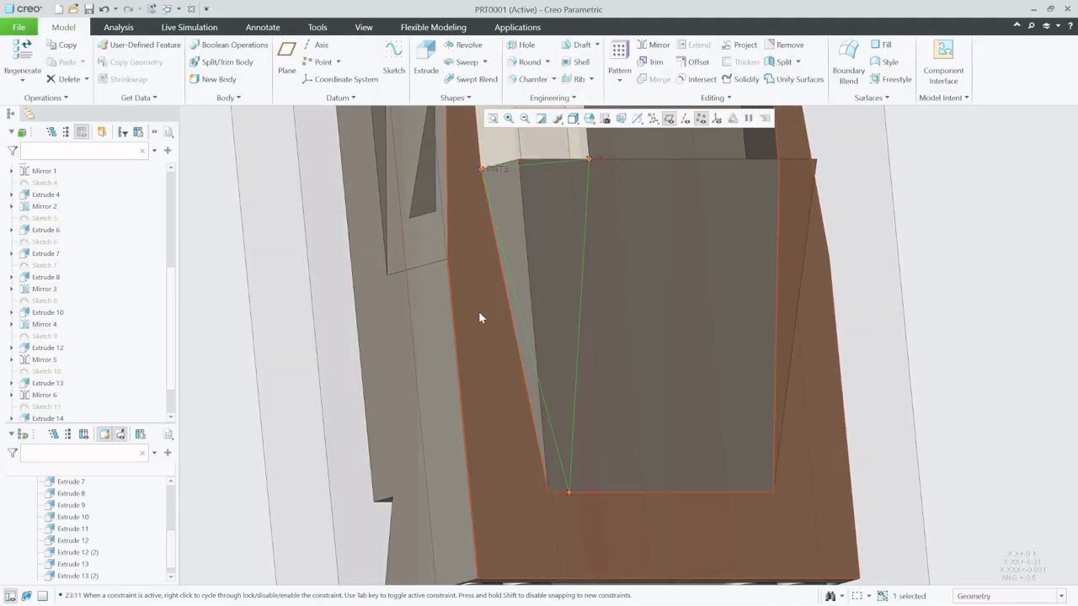
- Extrude the triangle as a 34.10 deep material-removing cut to bevel the cabin's rear corner
{"action": "left_click", "coordinate": [427, 53]}
{"action": "middle_click_drag", "start_coordinate": [579, 267], "coordinate": [665, 289]}
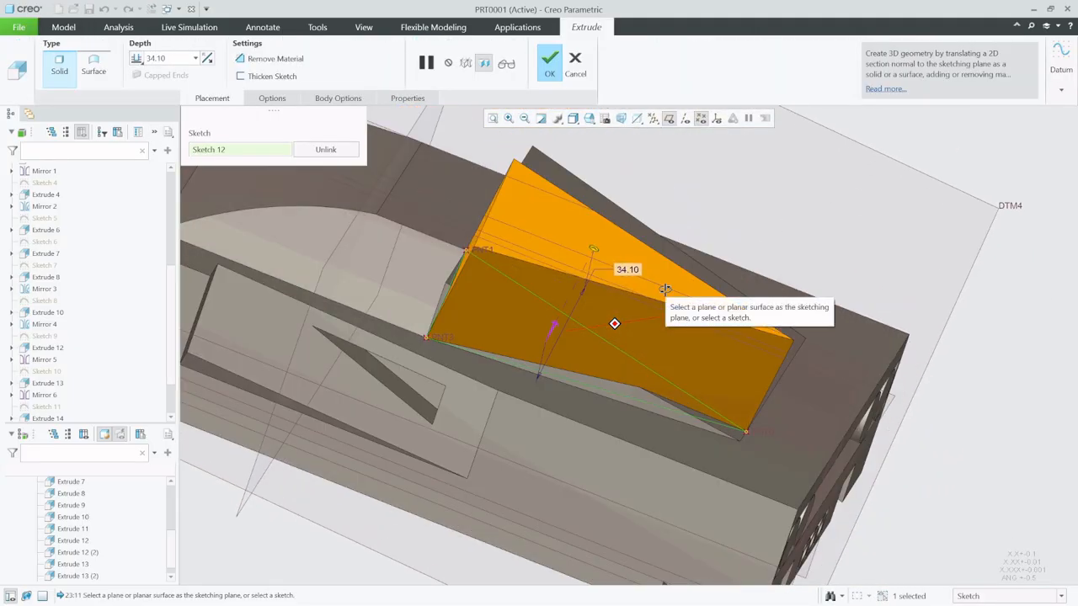
{"action": "left_click", "coordinate": [269, 59]}
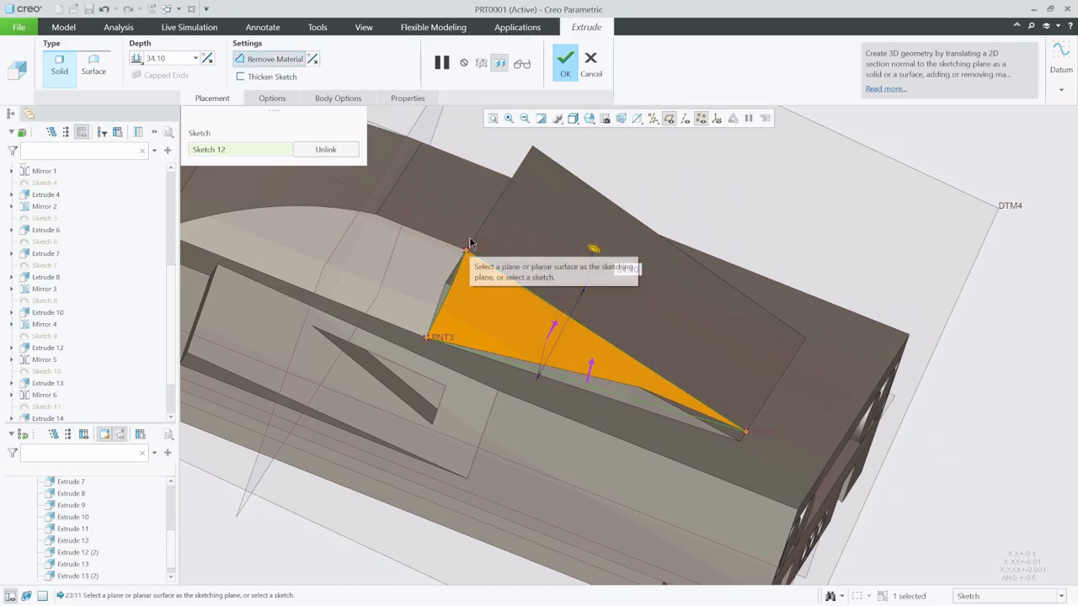
{"action": "middle_click_drag", "start_coordinate": [473, 246], "coordinate": [448, 249]}
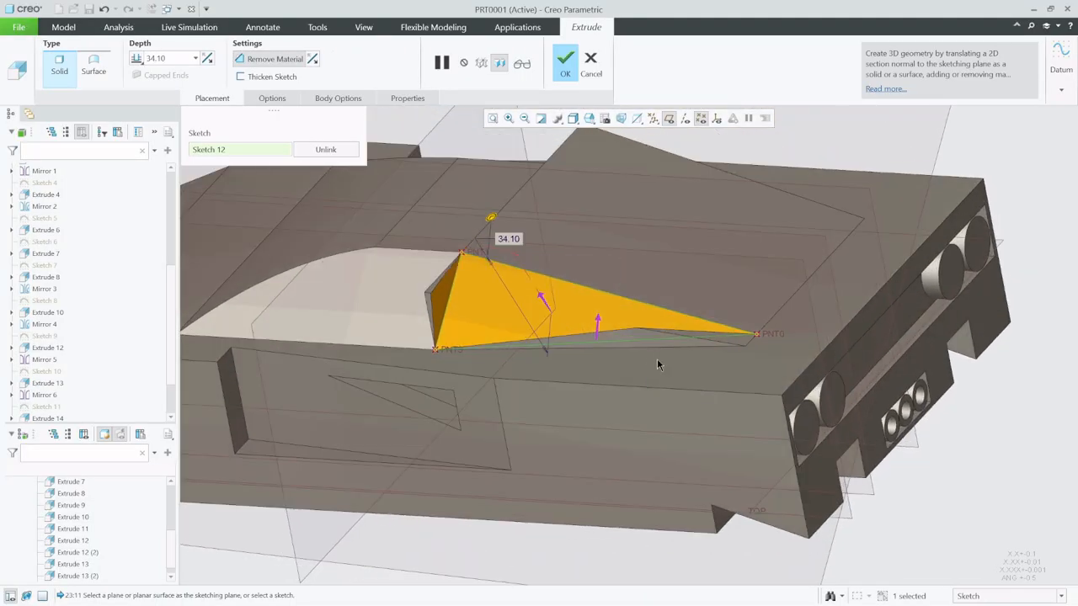
{"action": "middle_click_drag", "start_coordinate": [658, 364], "coordinate": [597, 369]}
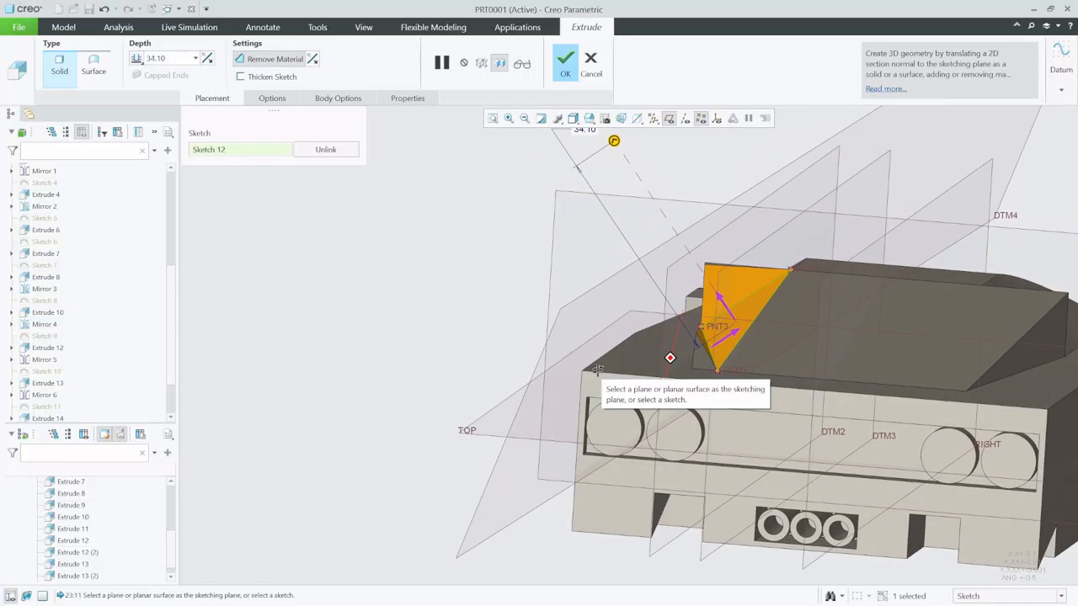
{"action": "left_click", "coordinate": [565, 61]}
{"action": "key", "text": "ctrl+d"}
{"action": "left_click", "coordinate": [336, 352]}
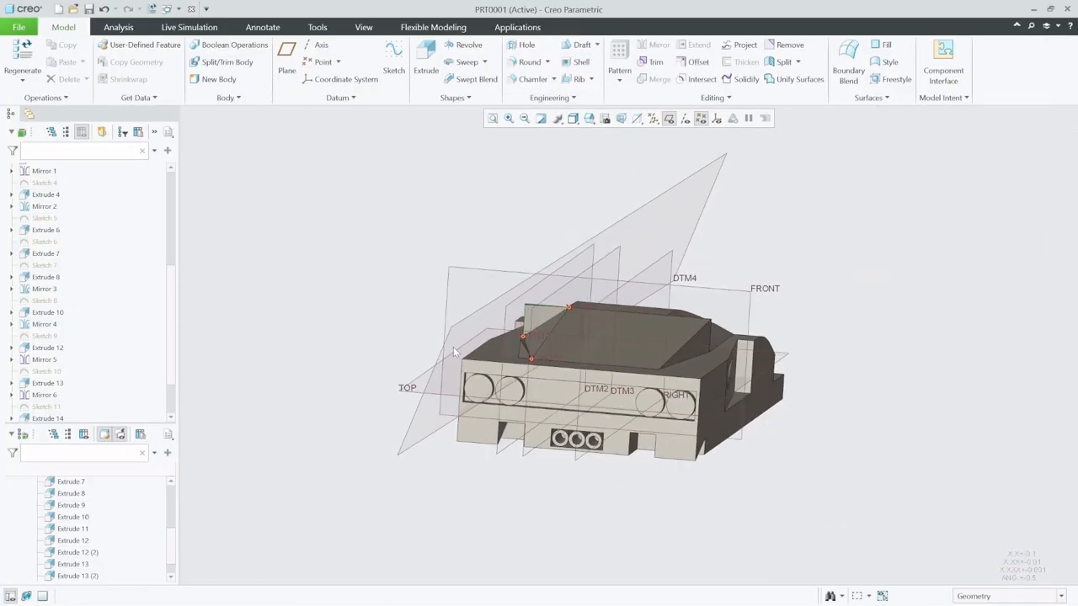
- Mirror the rear corner cut about the RIGHT datum plane
{"action": "middle_click_drag", "start_coordinate": [518, 329], "coordinate": [574, 368]}
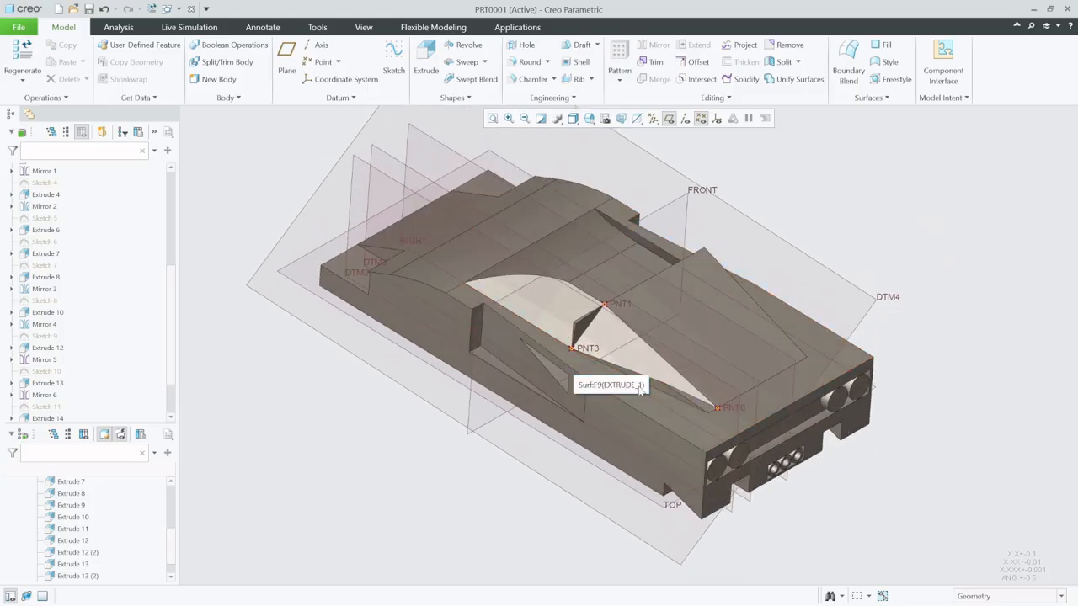
{"action": "scroll", "coordinate": [118, 400], "scroll_direction": "down", "scroll_amount": 2}
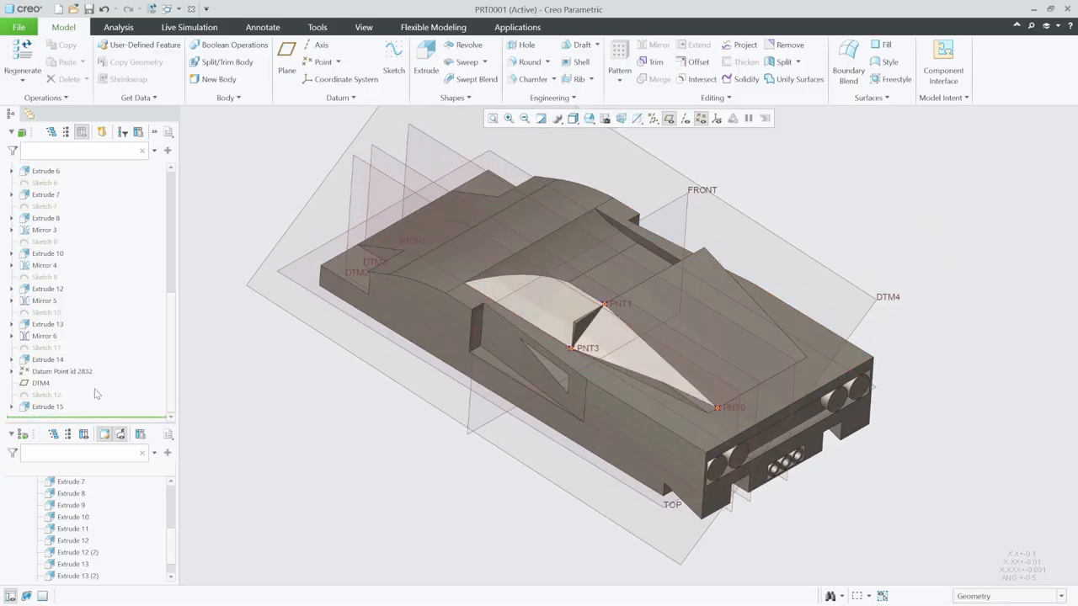
{"action": "left_click", "coordinate": [48, 407]}
{"action": "left_click", "coordinate": [654, 45]}
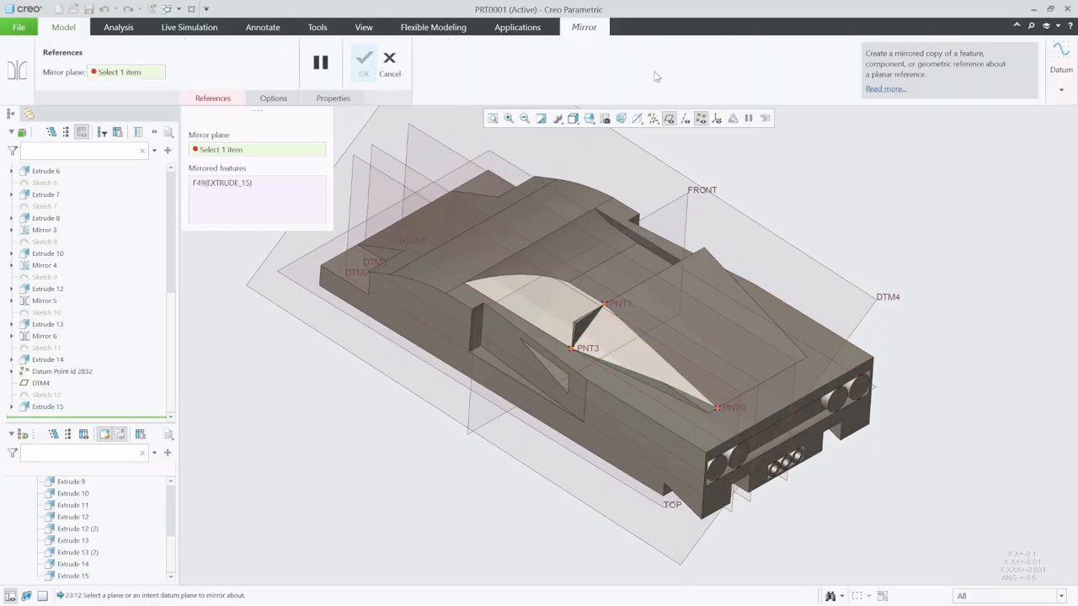
{"action": "left_click", "coordinate": [792, 487]}
{"action": "middle_click", "coordinate": [792, 488]}
- Sketch a triangle through PNT1 and PNT3, with its third corner above the roof, on the leftover upright face at the cabin's rear corner
{"action": "middle_click_drag", "start_coordinate": [712, 478], "coordinate": [634, 445]}
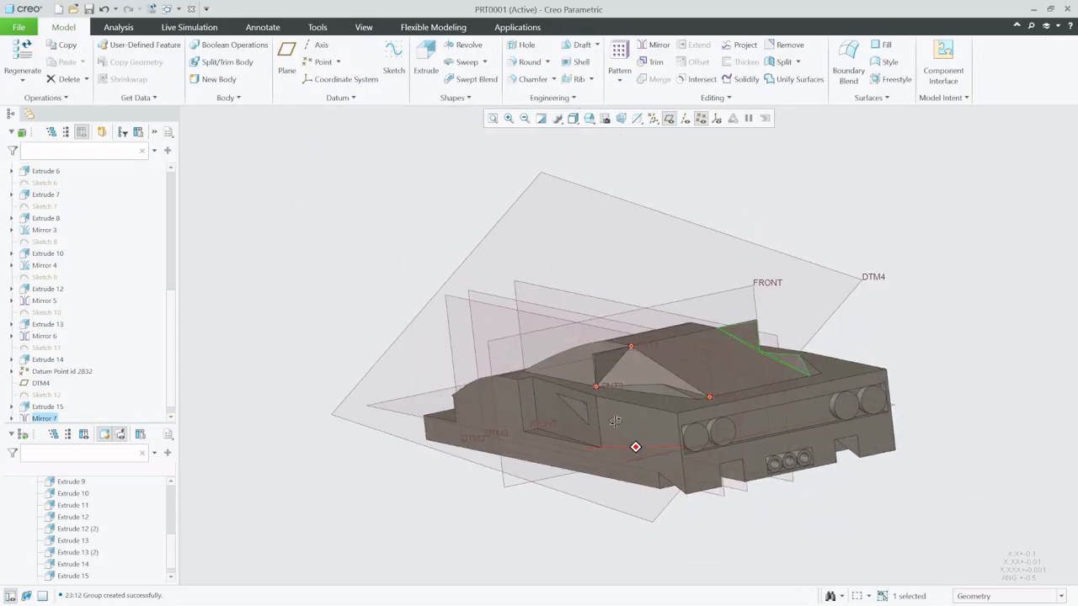
{"action": "scroll", "coordinate": [621, 395], "scroll_direction": "up", "scroll_amount": 5}
{"action": "mouse_move", "coordinate": [600, 380]}
{"action": "middle_mouse_down"}
{"action": "mouse_move", "coordinate": [638, 426]}
{"action": "mouse_move", "coordinate": [668, 402]}
{"action": "mouse_move", "coordinate": [663, 416]}
{"action": "mouse_move", "coordinate": [702, 397]}
{"action": "mouse_move", "coordinate": [759, 416]}
{"action": "mouse_move", "coordinate": [760, 444]}
{"action": "mouse_move", "coordinate": [701, 462]}
{"action": "mouse_move", "coordinate": [764, 417]}
{"action": "middle_mouse_up"}
{"action": "left_click", "coordinate": [393, 53]}
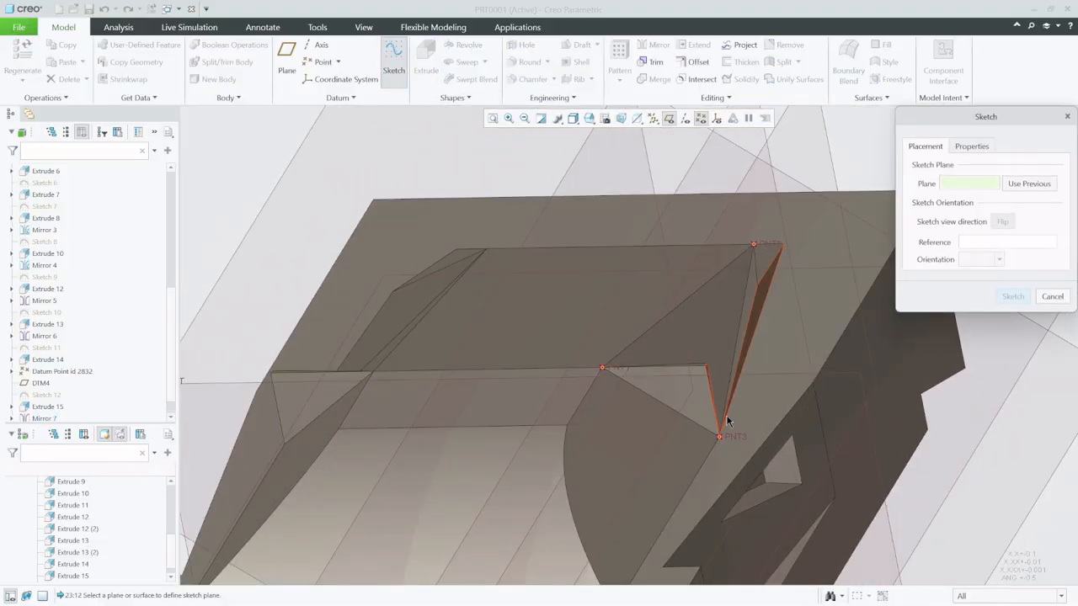
{"action": "left_click", "coordinate": [700, 409]}
{"action": "left_click", "coordinate": [1013, 299]}
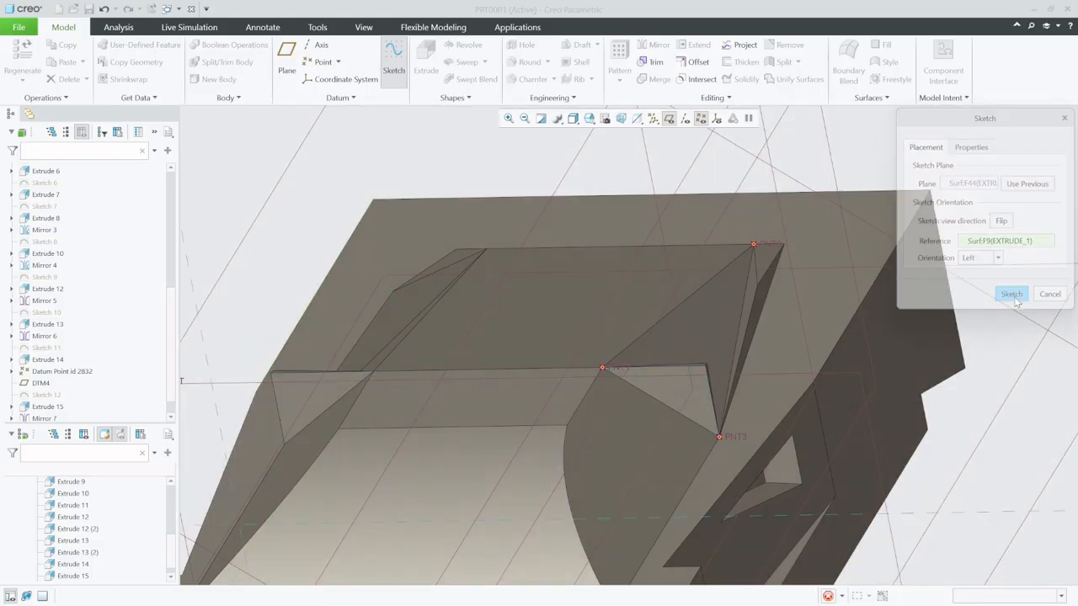
{"action": "left_click", "coordinate": [700, 118]}
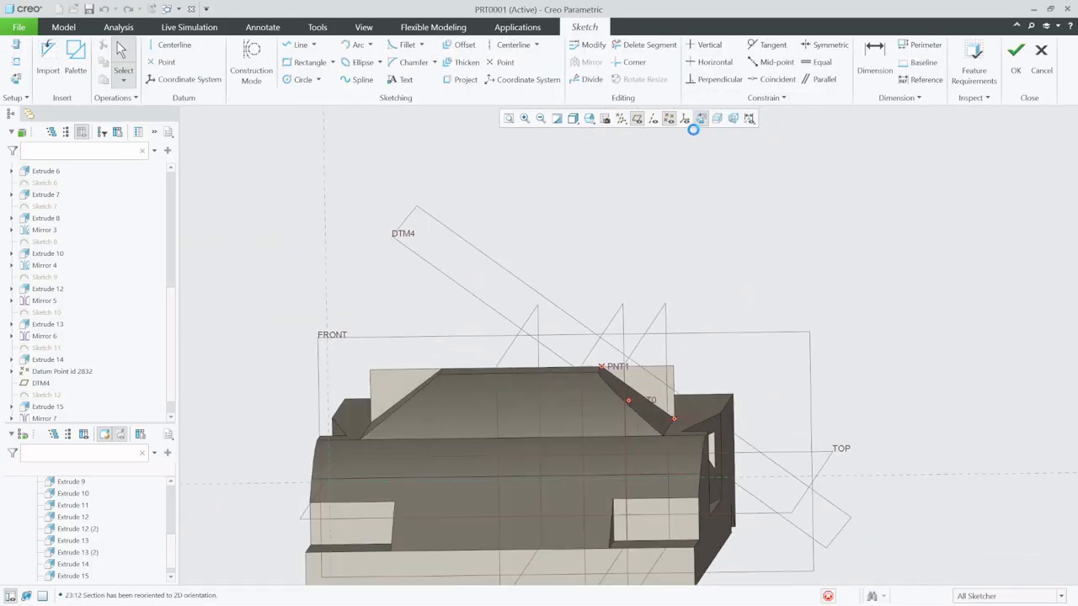
{"action": "left_click", "coordinate": [296, 45]}
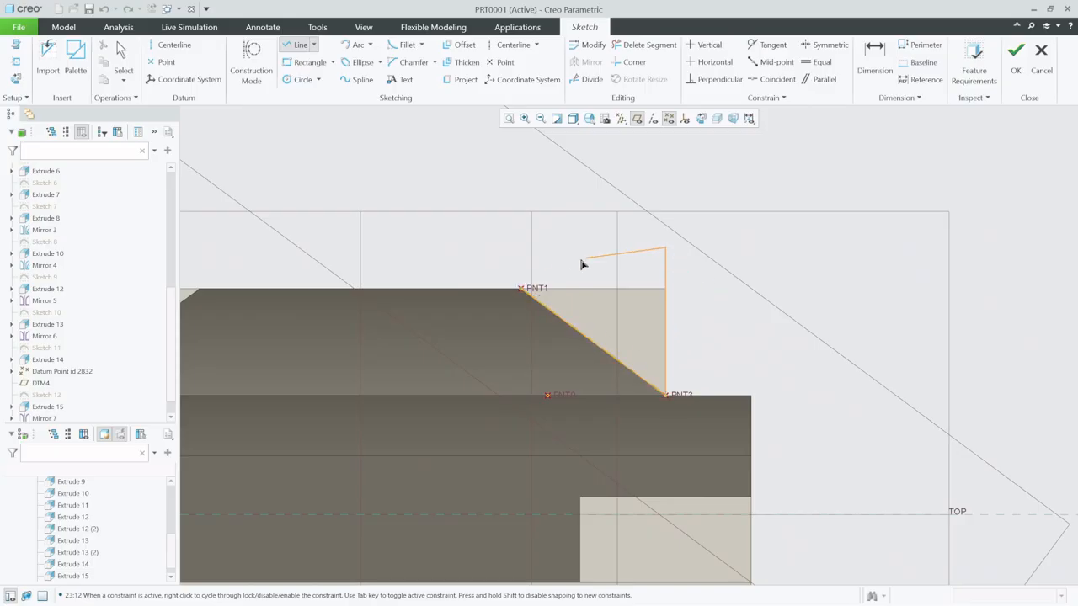
{"action": "left_click", "coordinate": [1015, 52]}
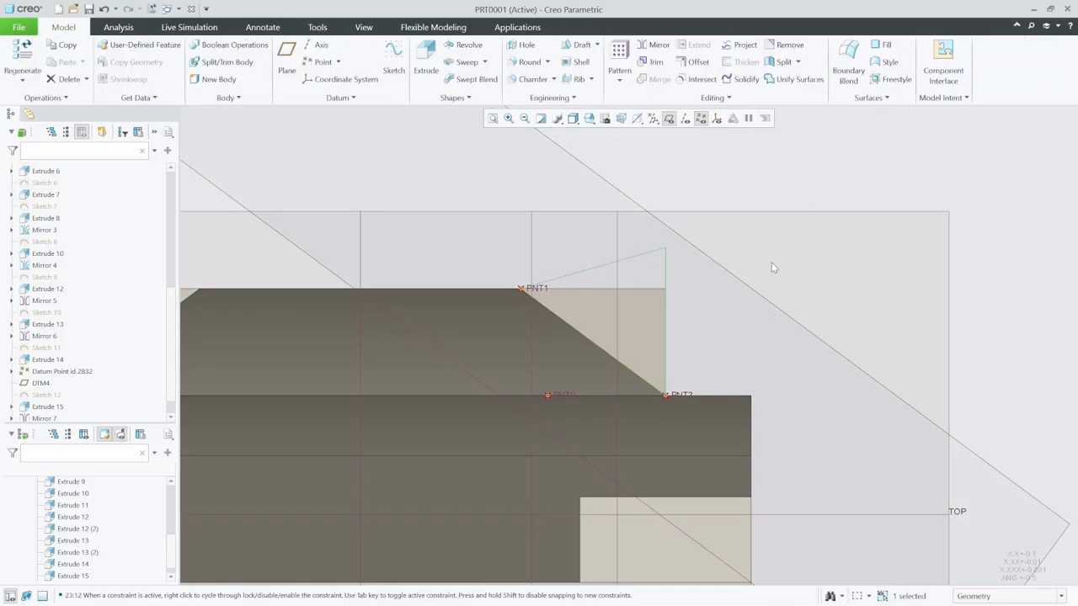
- Extrude the leftover corner's triangle symmetrically with a 13.67 depth, removing material
{"action": "left_click", "coordinate": [426, 59]}
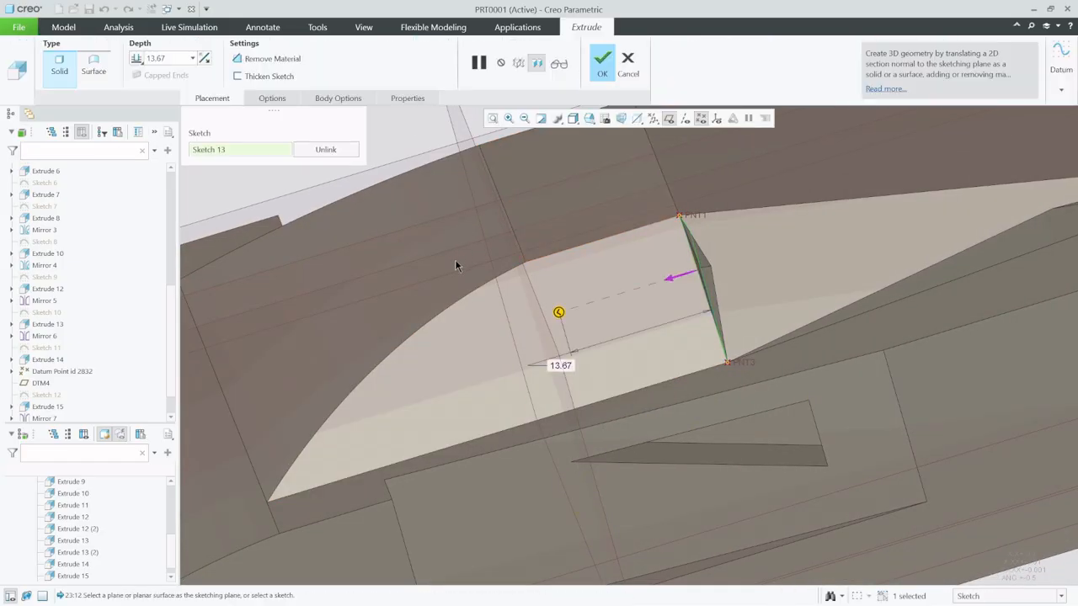
{"action": "left_click", "coordinate": [141, 59]}
{"action": "left_click", "coordinate": [147, 87]}
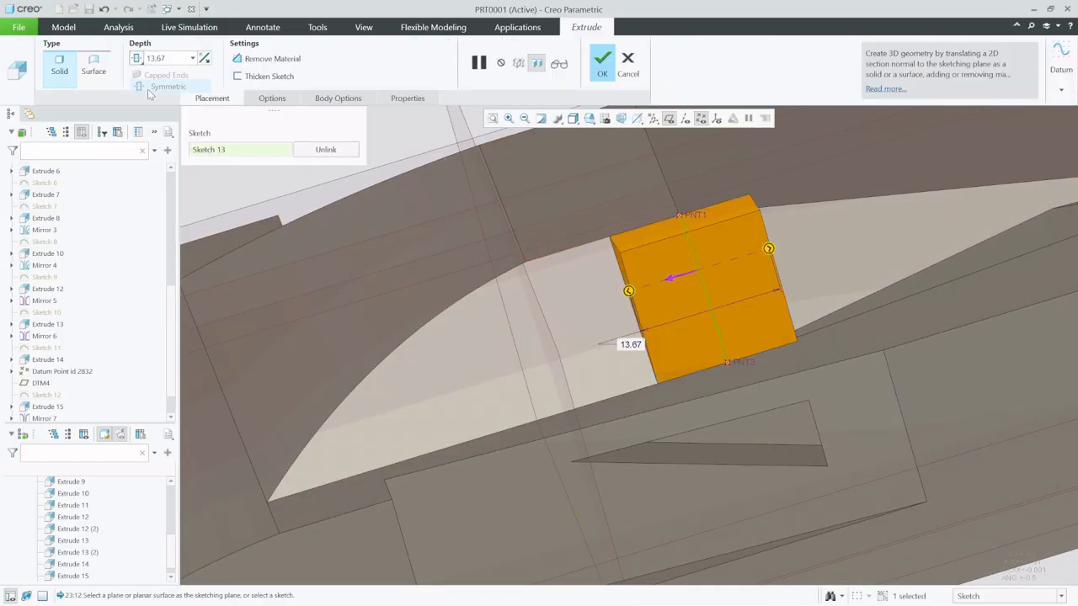
{"action": "left_click", "coordinate": [293, 60]}
{"action": "scroll", "coordinate": [387, 406], "scroll_direction": "up", "scroll_amount": 4}
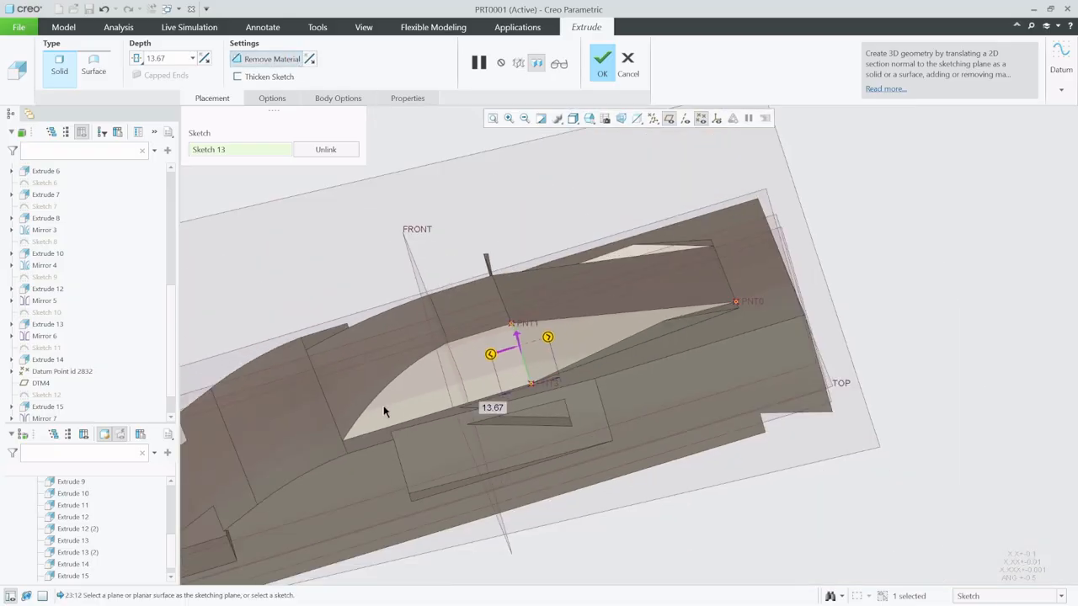
{"action": "middle_click", "coordinate": [420, 135]}
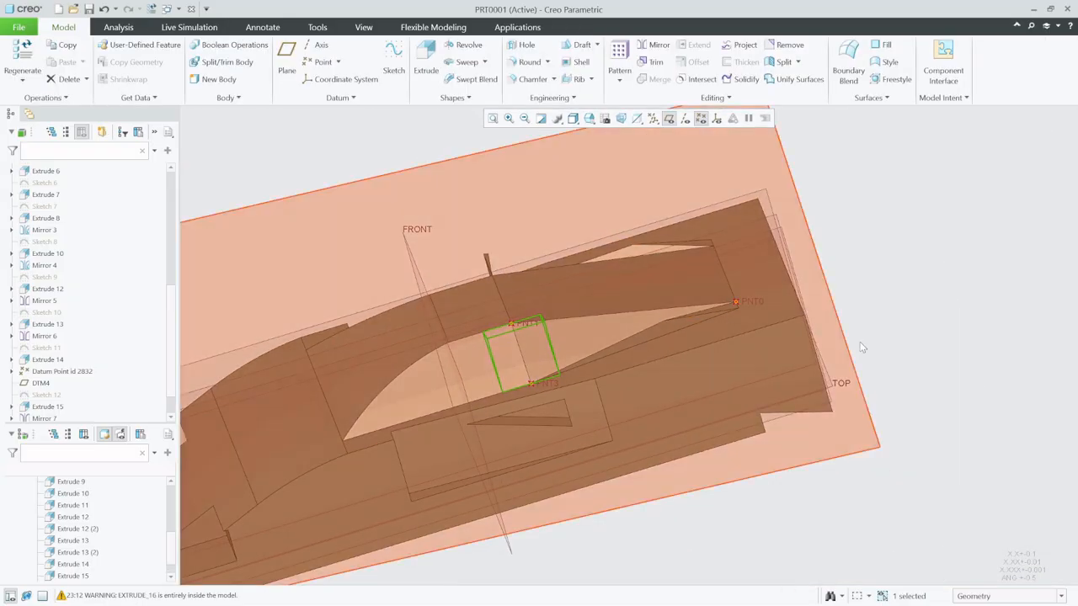
{"action": "left_click", "coordinate": [864, 348]}
- Mirror the cut that trims the leftover corner about the RIGHT datum plane and hide the datum planes
{"action": "middle_click_drag", "start_coordinate": [737, 380], "coordinate": [577, 284]}
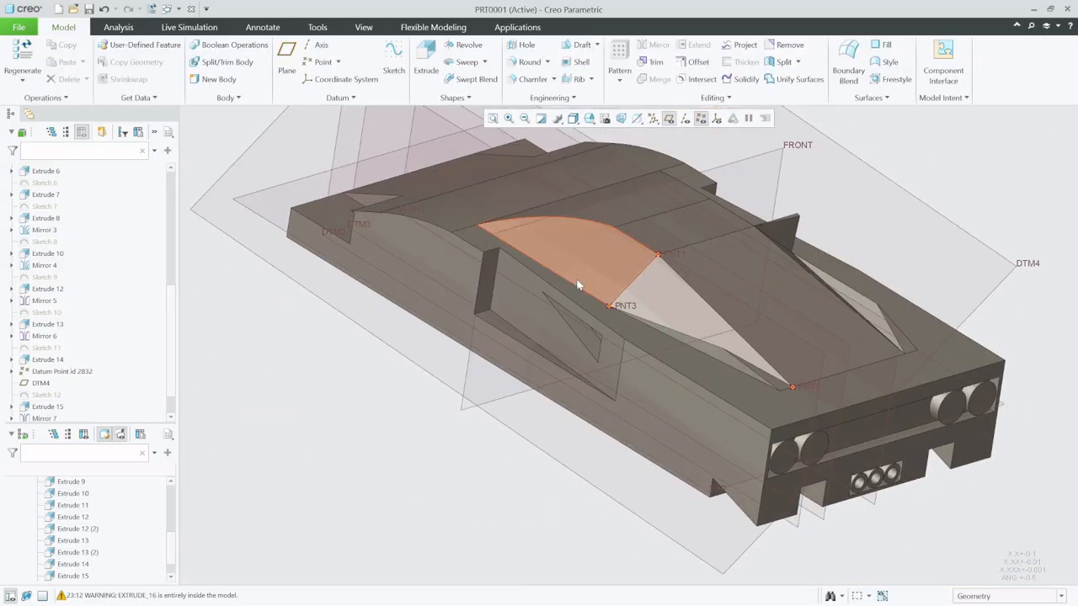
{"action": "scroll", "coordinate": [80, 404], "scroll_direction": "down", "scroll_amount": 1}
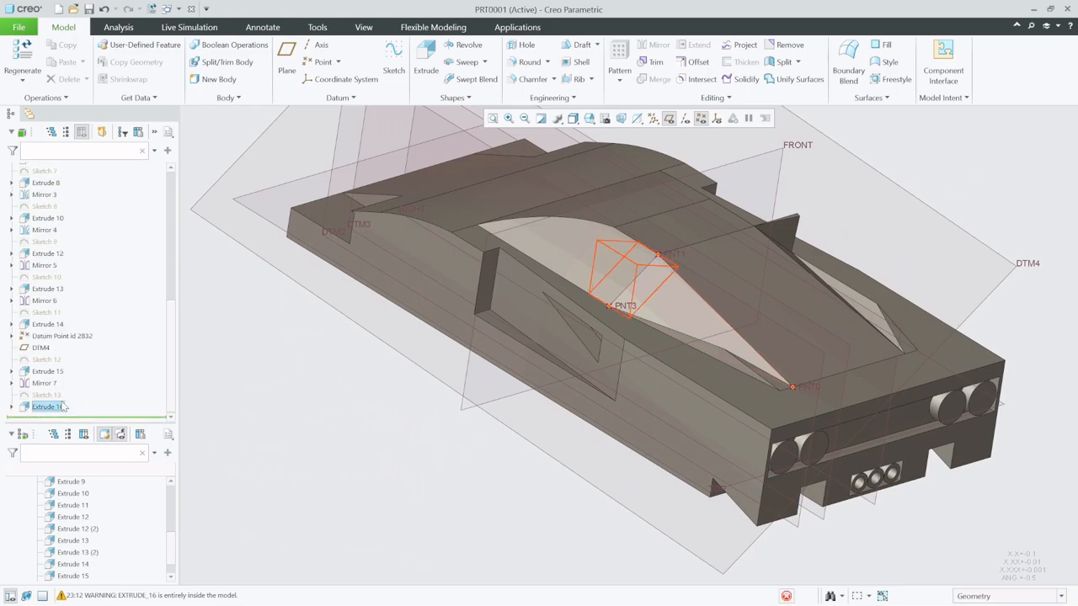
{"action": "left_click", "coordinate": [59, 407]}
{"action": "left_click", "coordinate": [656, 44]}
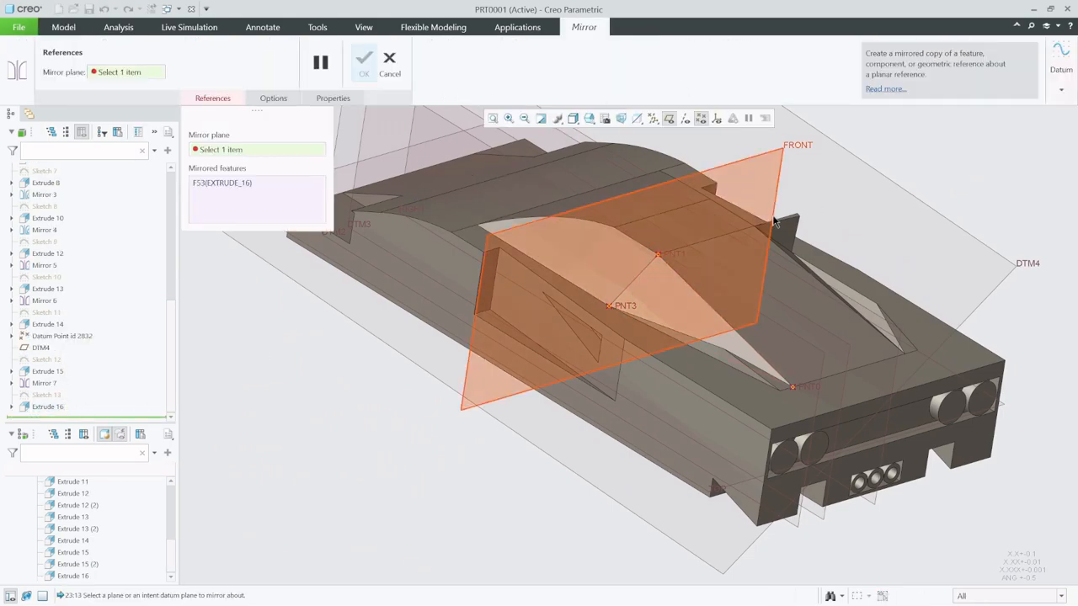
{"action": "left_click", "coordinate": [880, 503]}
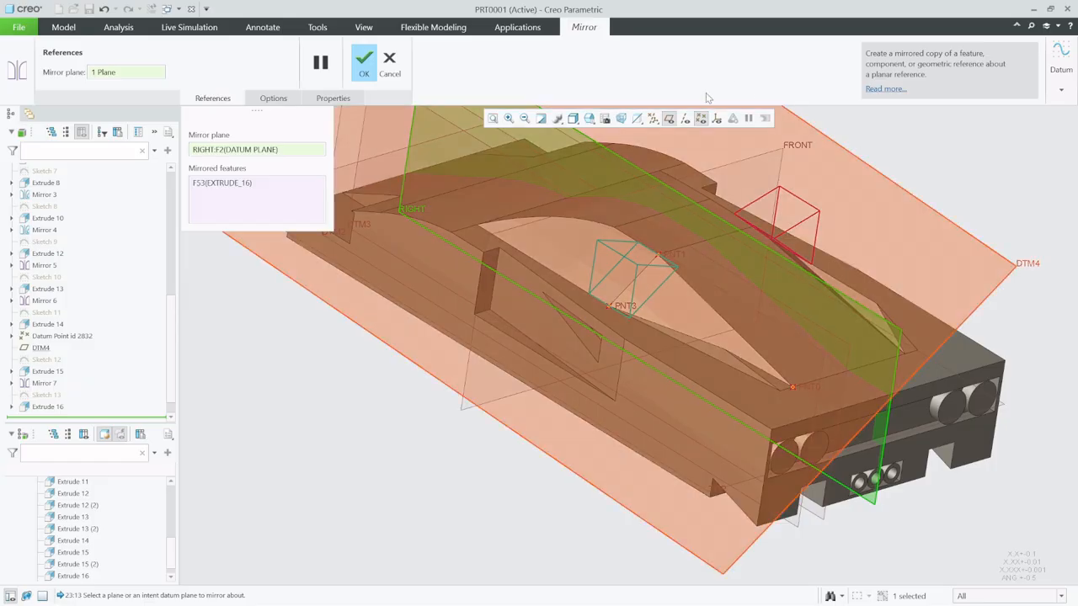
{"action": "left_click", "coordinate": [372, 61]}
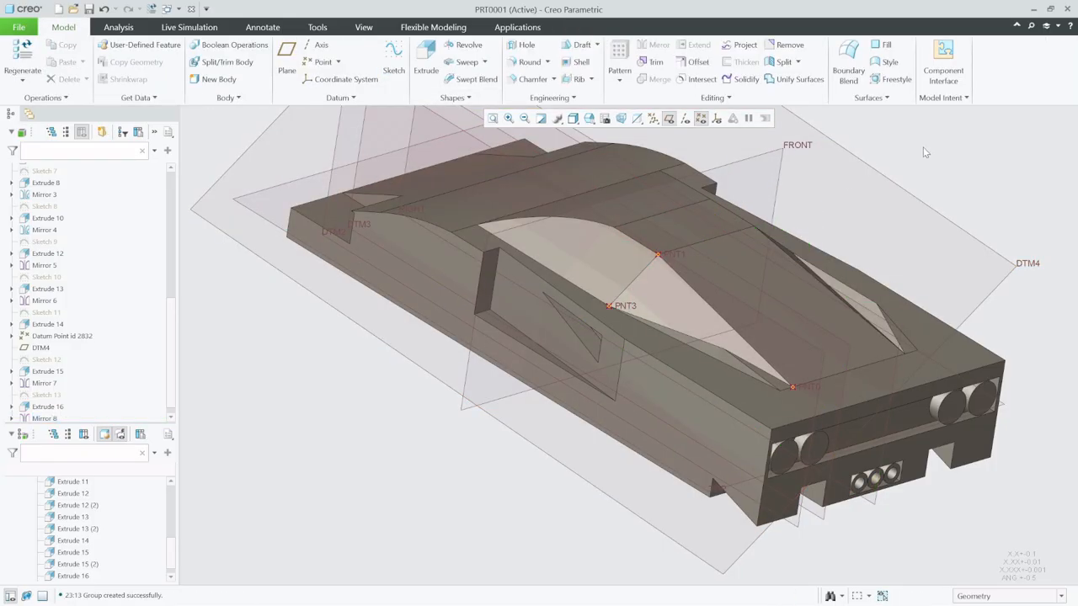
{"action": "left_click", "coordinate": [668, 119]}
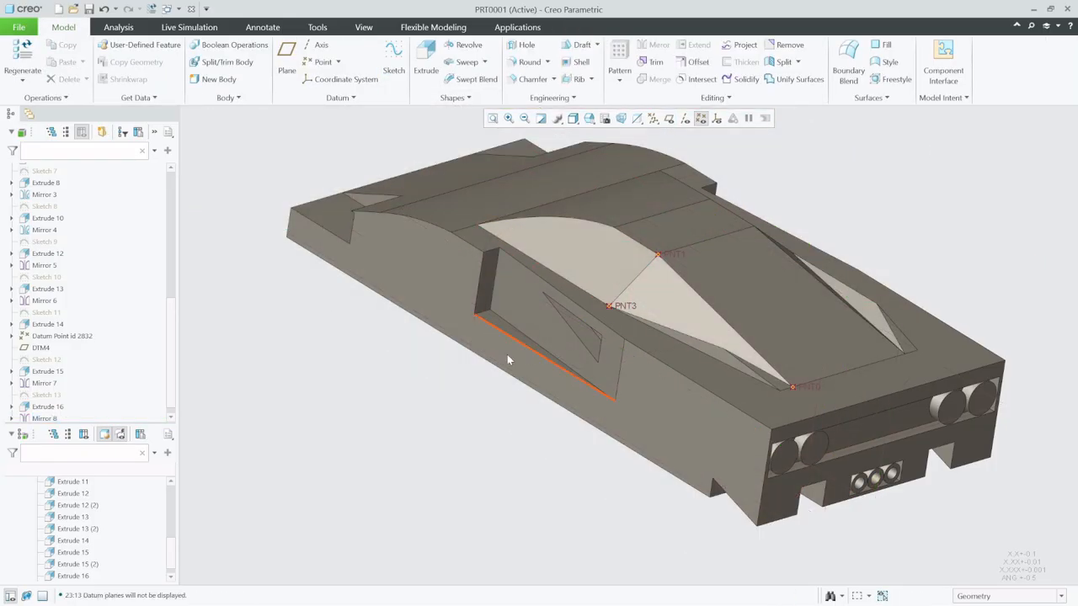
- Define a new datum plane through PNT3 and PNT0, normal to the body's side face
{"action": "scroll", "coordinate": [507, 356], "scroll_direction": "down", "scroll_amount": 3}
{"action": "middle_click_drag", "start_coordinate": [507, 357], "coordinate": [446, 405]}
{"action": "scroll", "coordinate": [447, 409], "scroll_direction": "up", "scroll_amount": 6}
{"action": "scroll", "coordinate": [545, 405], "scroll_direction": "down", "scroll_amount": 5}
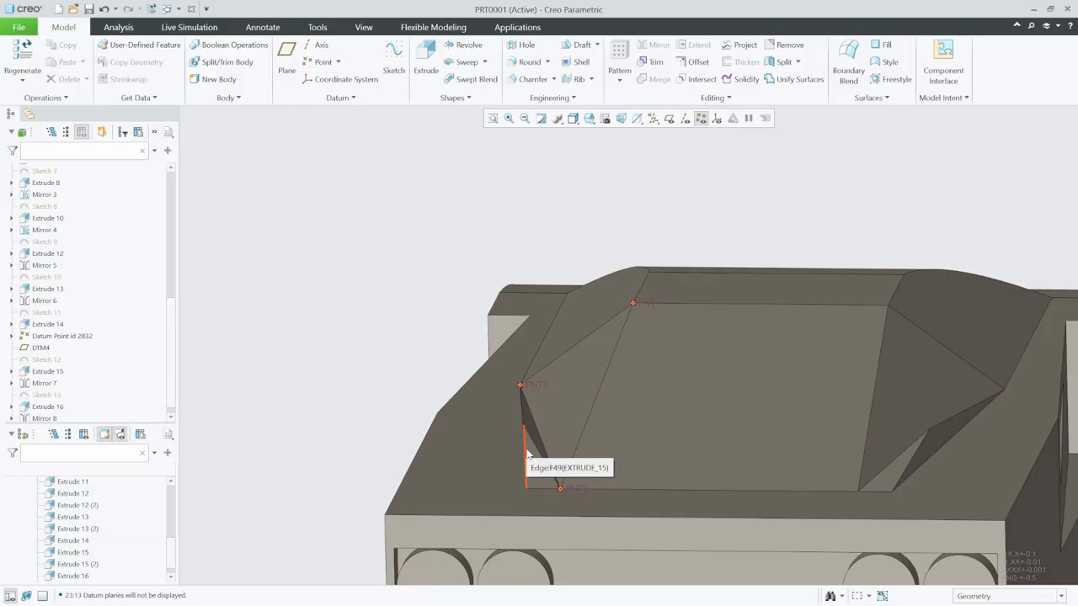
{"action": "scroll", "coordinate": [526, 454], "scroll_direction": "down", "scroll_amount": 2}
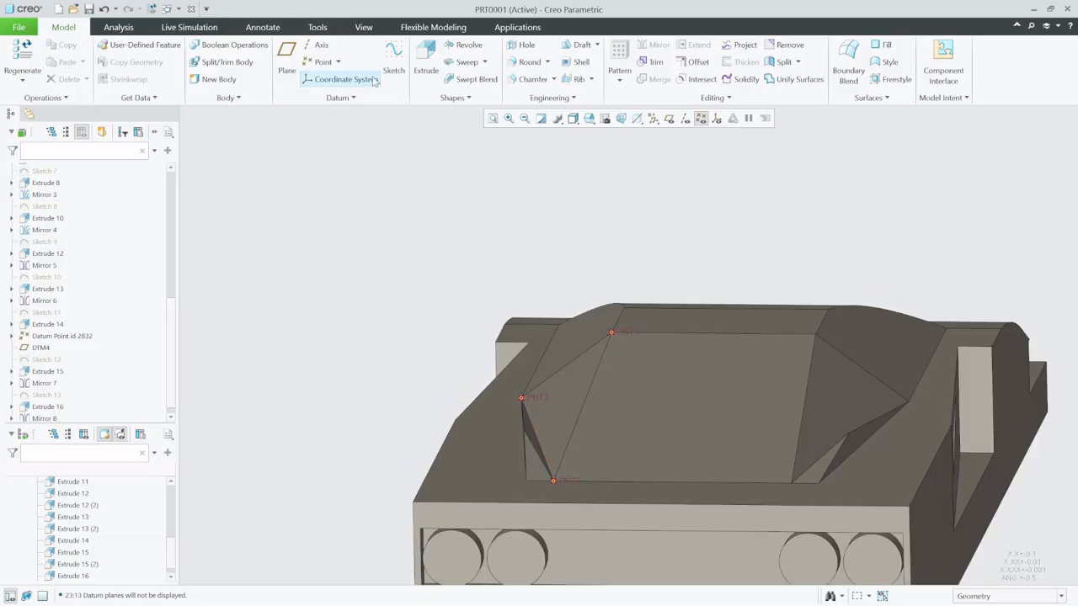
{"action": "middle_click_drag", "start_coordinate": [583, 434], "coordinate": [642, 474]}
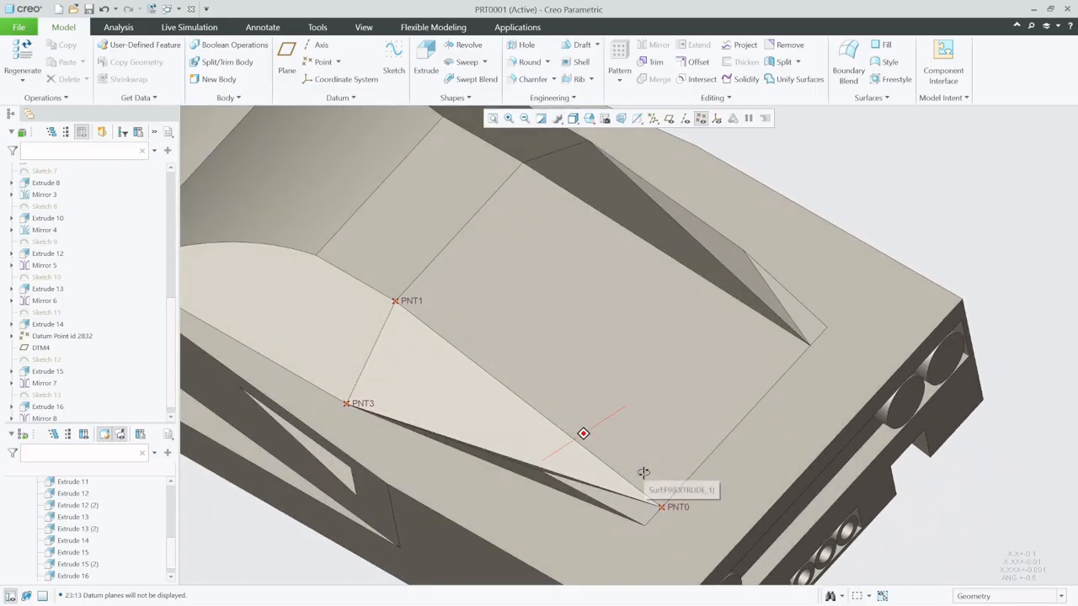
{"action": "left_click", "coordinate": [286, 57]}
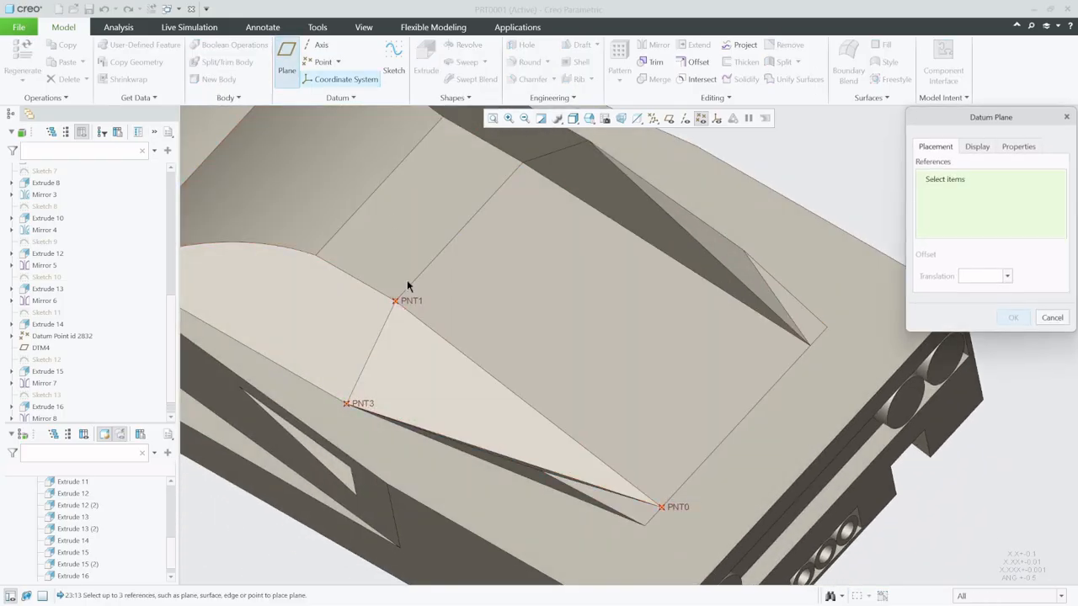
{"action": "left_click", "coordinate": [347, 404]}
{"action": "left_click", "coordinate": [663, 507], "text": "ctrl"}
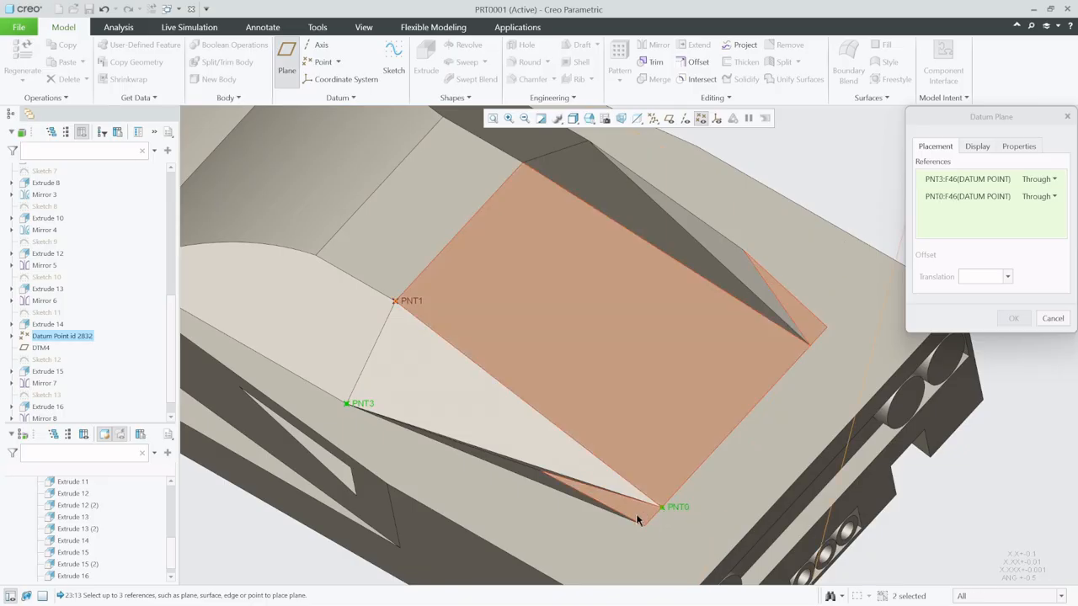
{"action": "scroll", "coordinate": [602, 451], "scroll_direction": "down", "scroll_amount": 5}
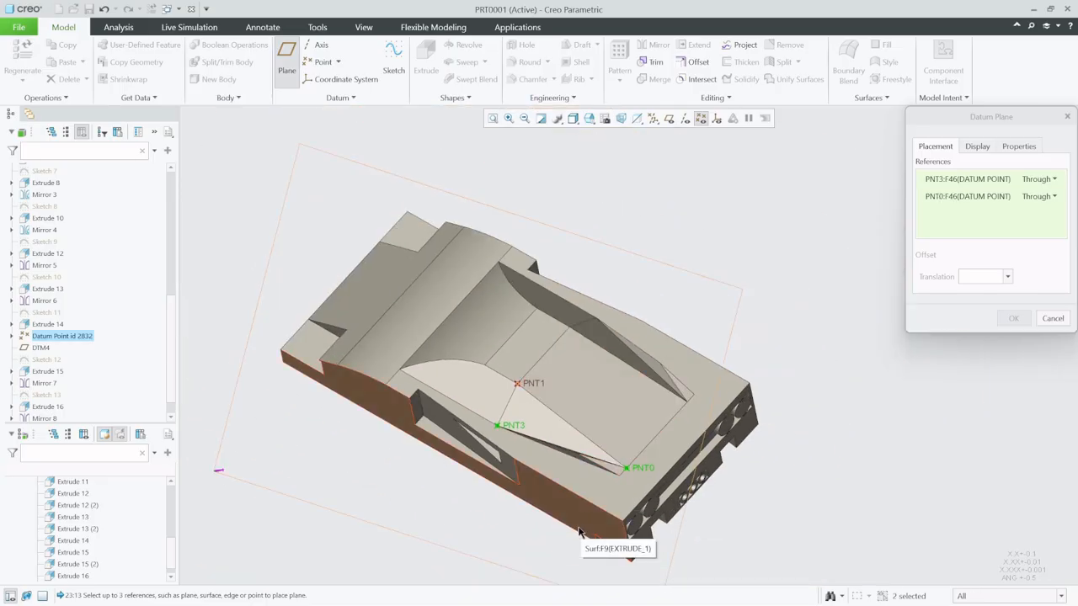
{"action": "left_click", "coordinate": [580, 532], "text": "ctrl"}
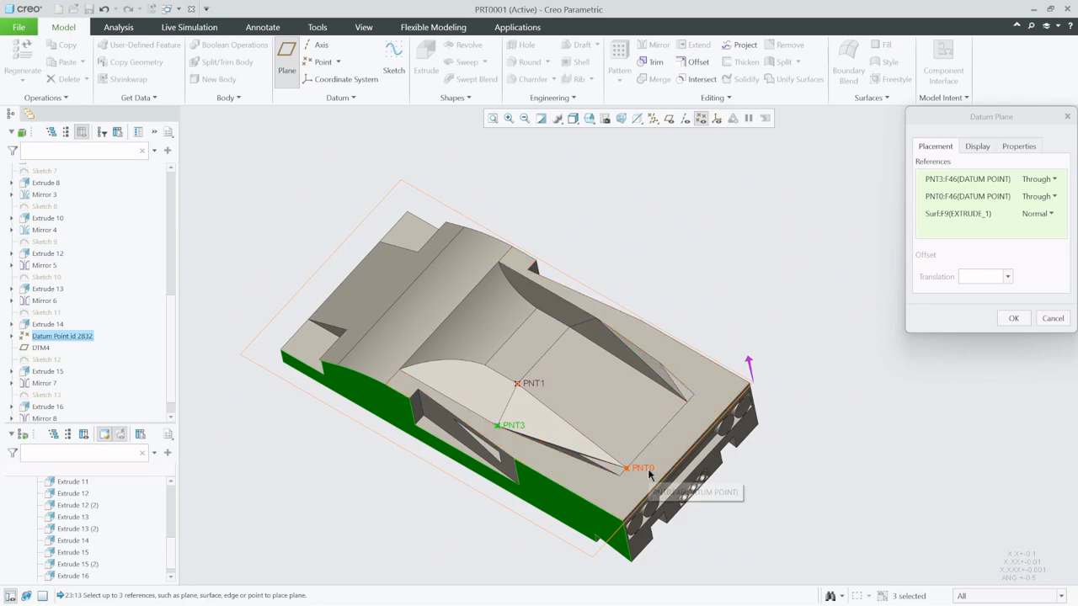
- Replace the datum plane's side-face reference with the body's flat upper face, set as normal, and create the plane
{"action": "middle_click_drag", "start_coordinate": [649, 476], "coordinate": [521, 481]}
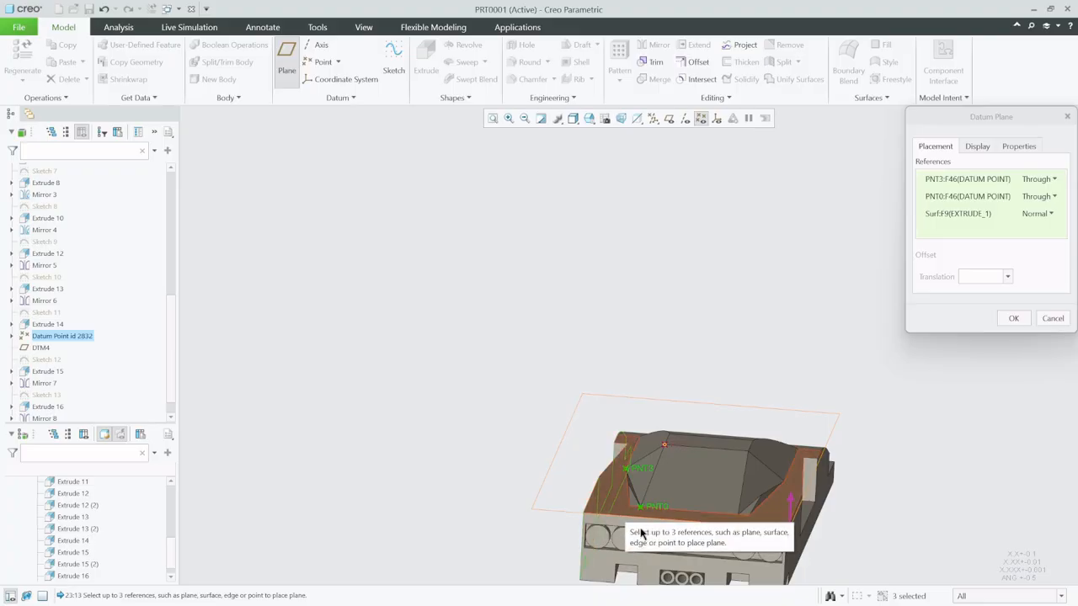
{"action": "scroll", "coordinate": [640, 532], "scroll_direction": "down", "scroll_amount": 3}
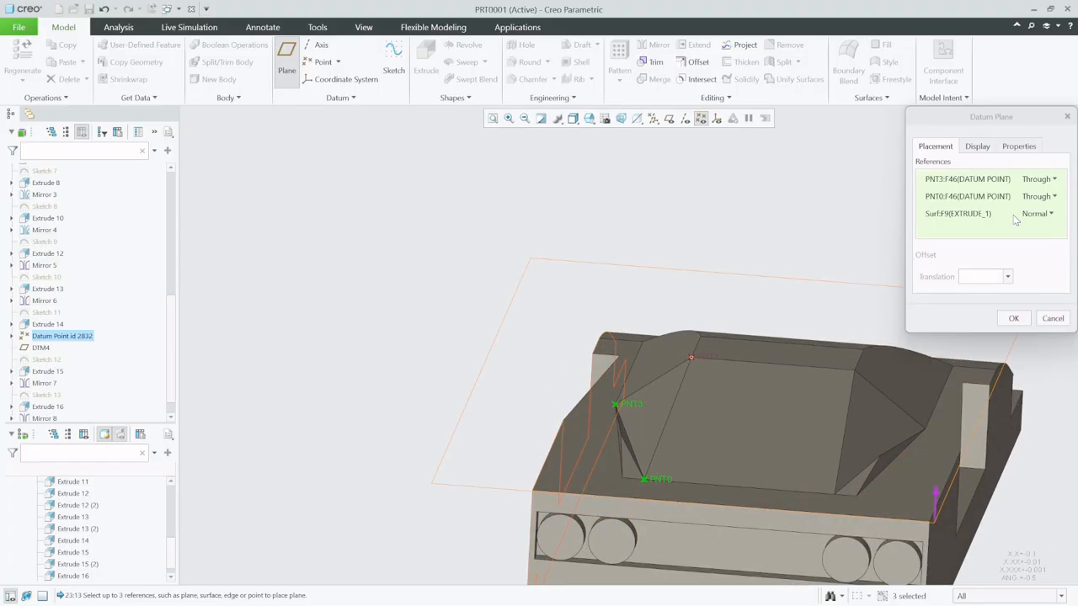
{"action": "left_click", "coordinate": [991, 217]}
{"action": "right_click", "coordinate": [979, 217]}
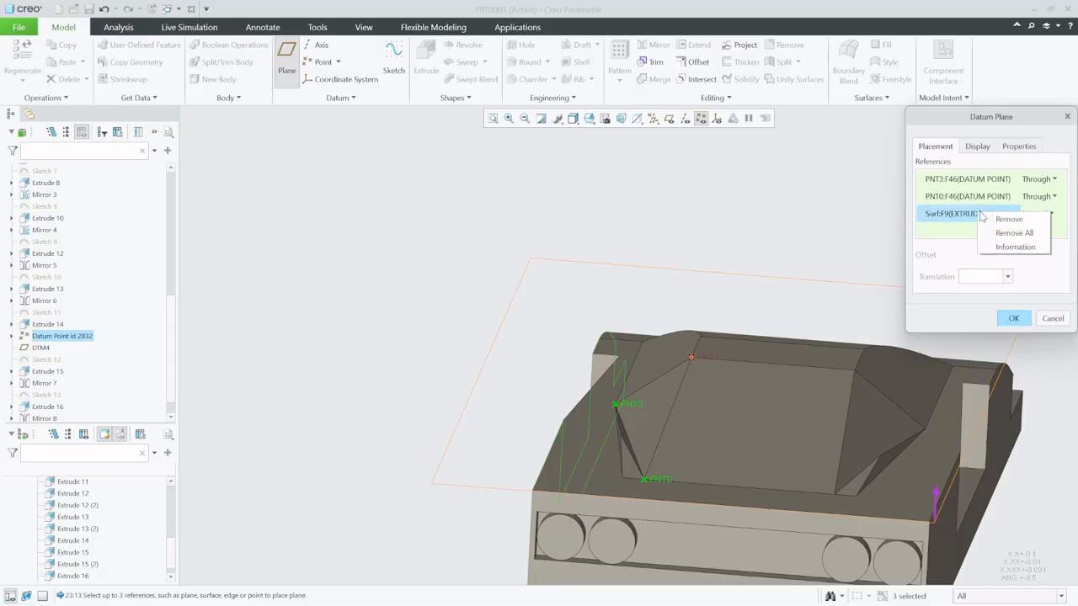
{"action": "left_click", "coordinate": [1008, 220]}
{"action": "left_click", "coordinate": [854, 503]}
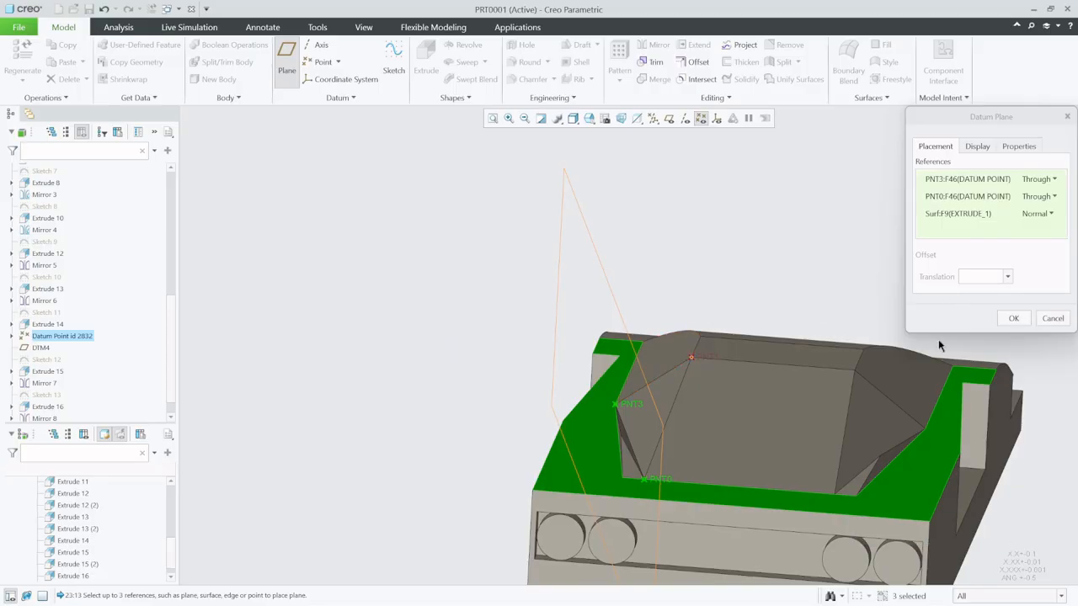
{"action": "middle_click_drag", "start_coordinate": [622, 393], "coordinate": [590, 396]}
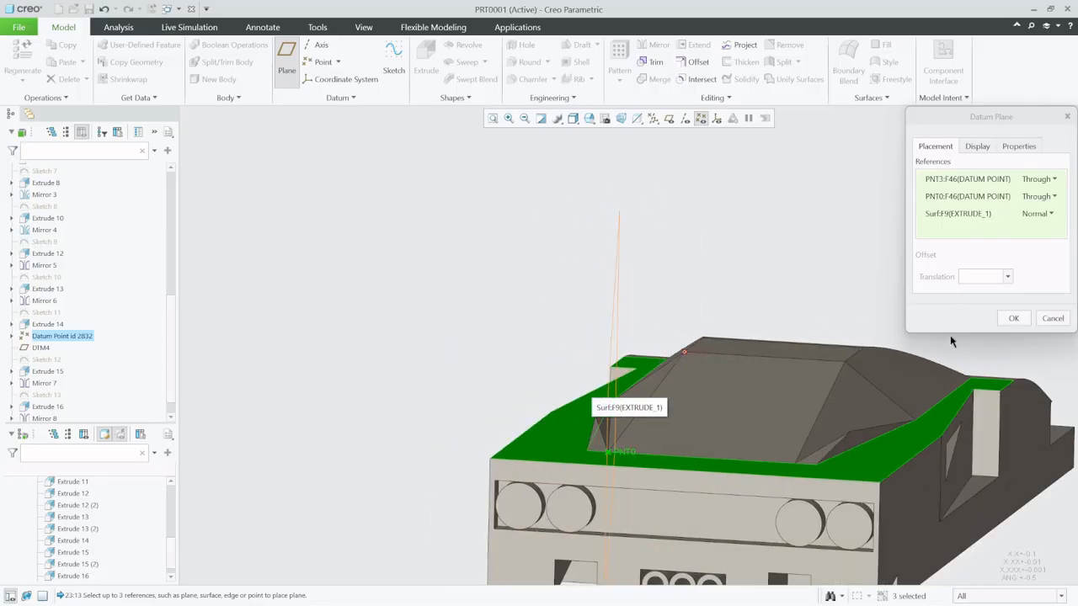
{"action": "left_click", "coordinate": [1013, 318]}
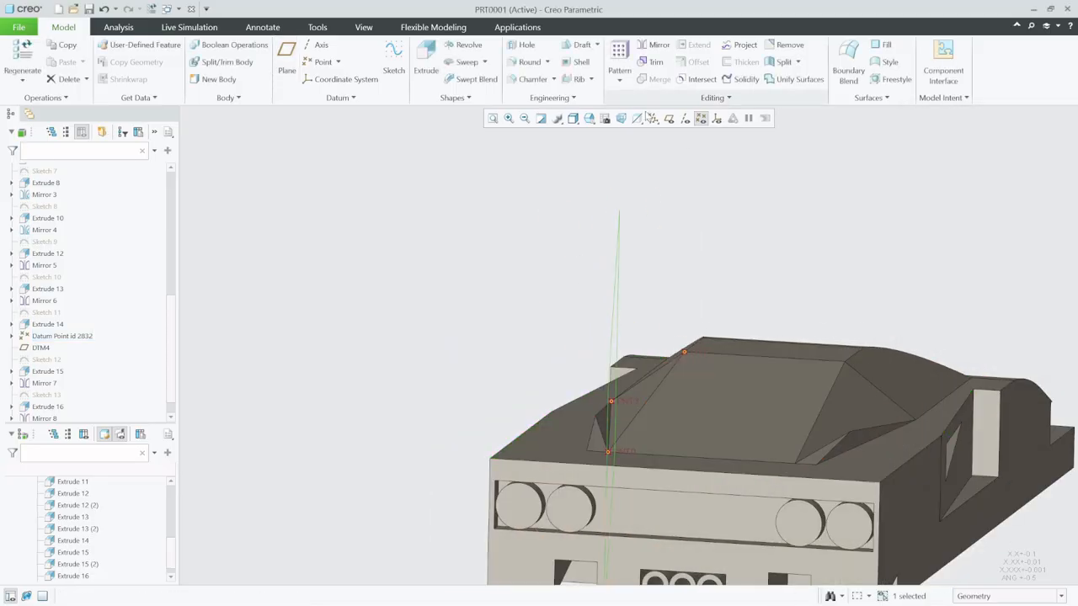
- On the new datum plane, sketch a closed four-sided outline over the cabin's rear corner, about 53.80 long at the base and 17.77 high
{"action": "left_click", "coordinate": [393, 61]}
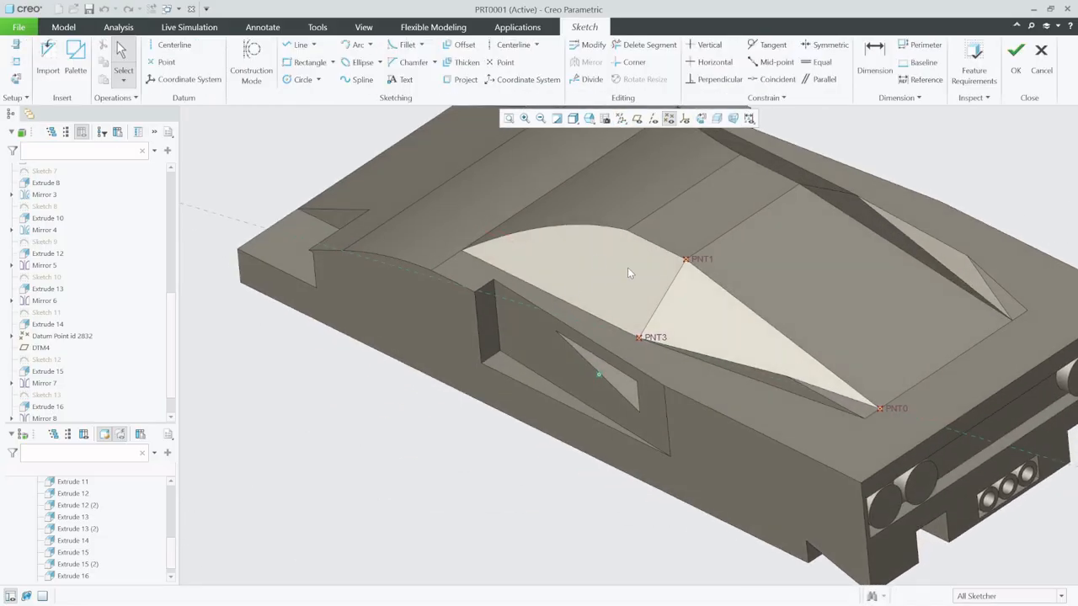
{"action": "left_click", "coordinate": [701, 118]}
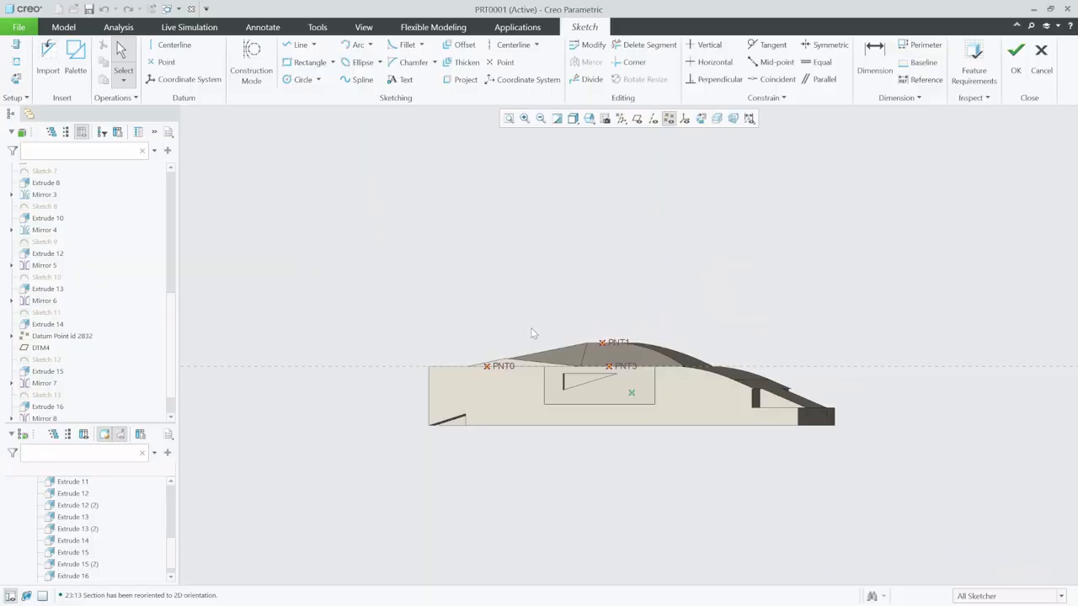
{"action": "scroll", "coordinate": [518, 363], "scroll_direction": "up", "scroll_amount": 5}
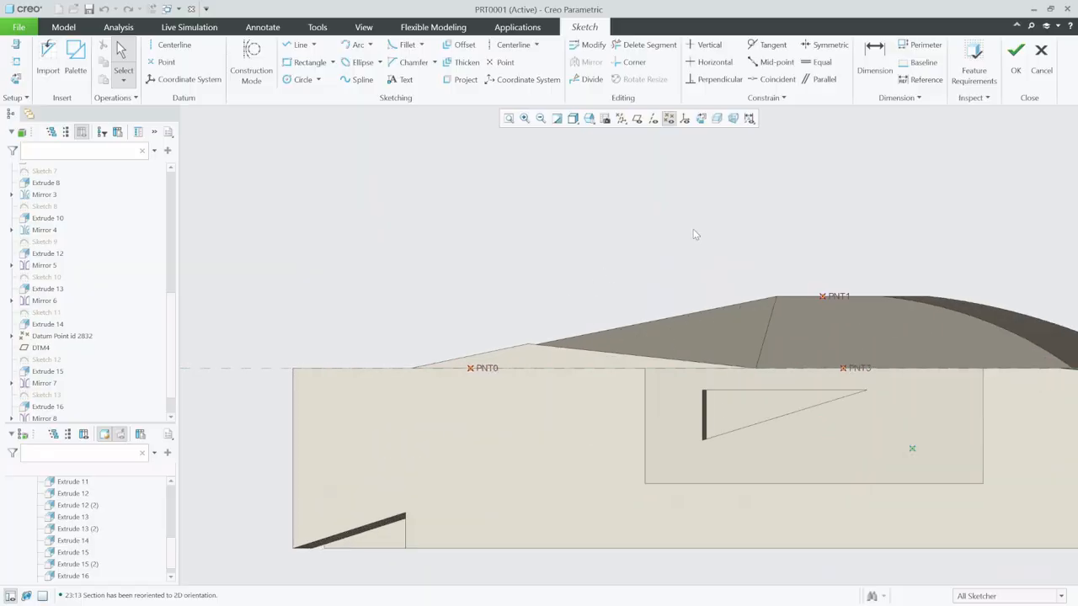
{"action": "left_click", "coordinate": [299, 48]}
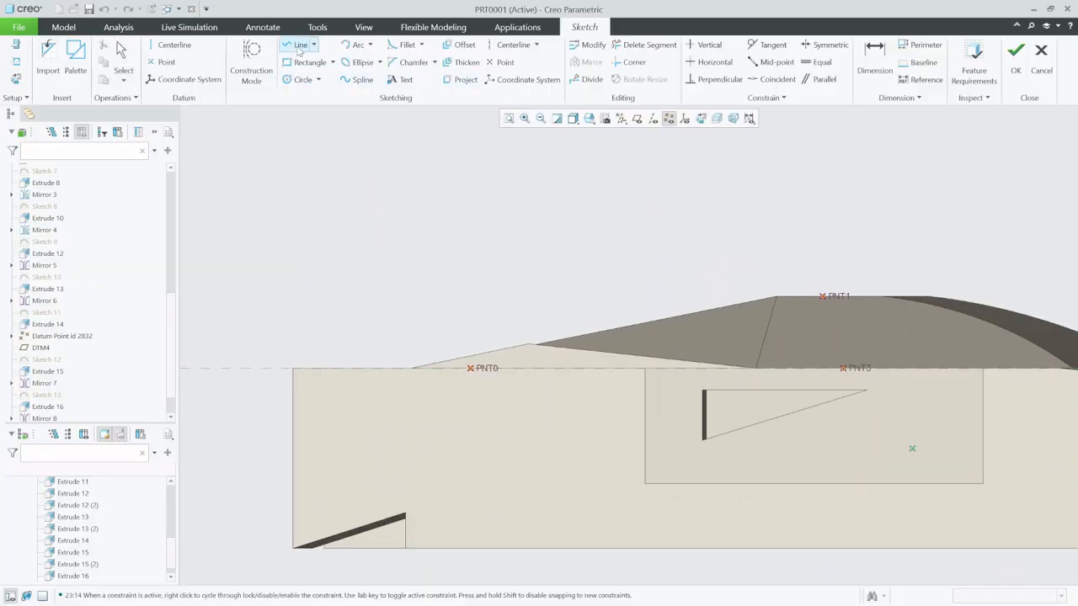
{"action": "left_click", "coordinate": [744, 373]}
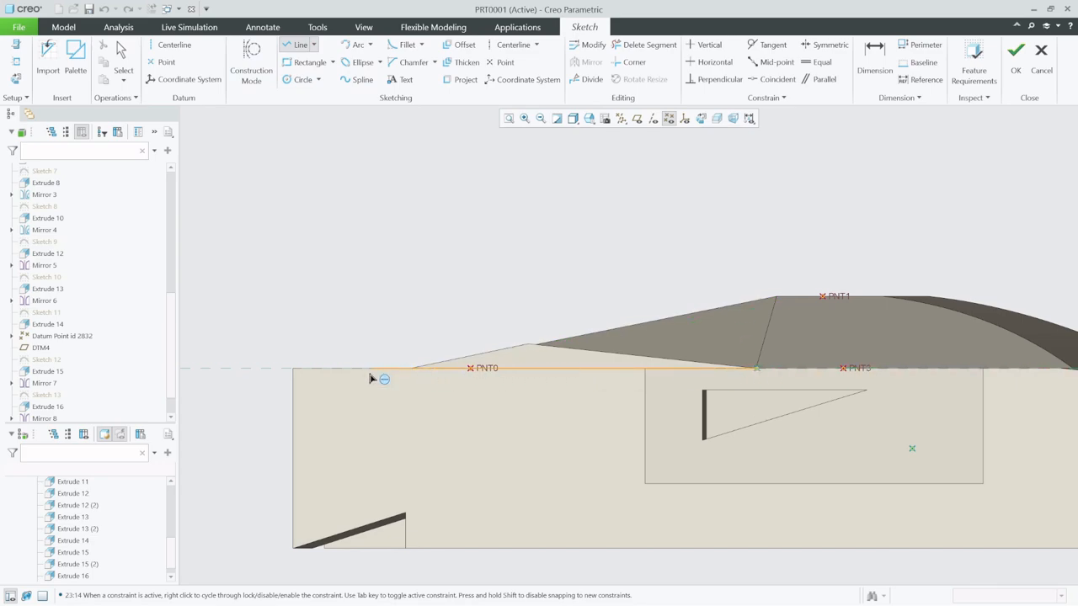
{"action": "left_click", "coordinate": [373, 244]}
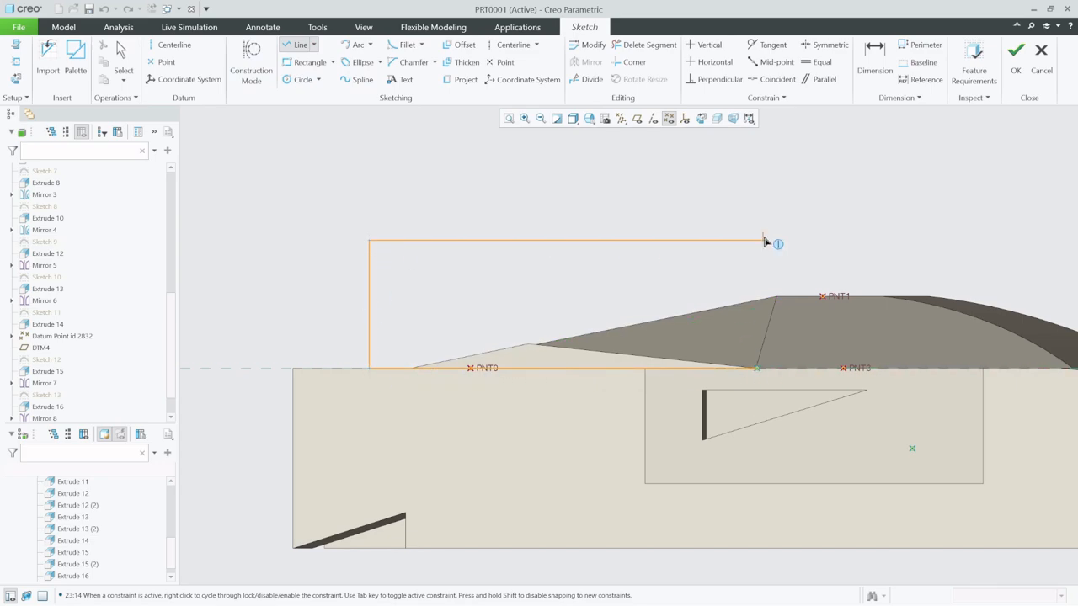
{"action": "left_click", "coordinate": [756, 368]}
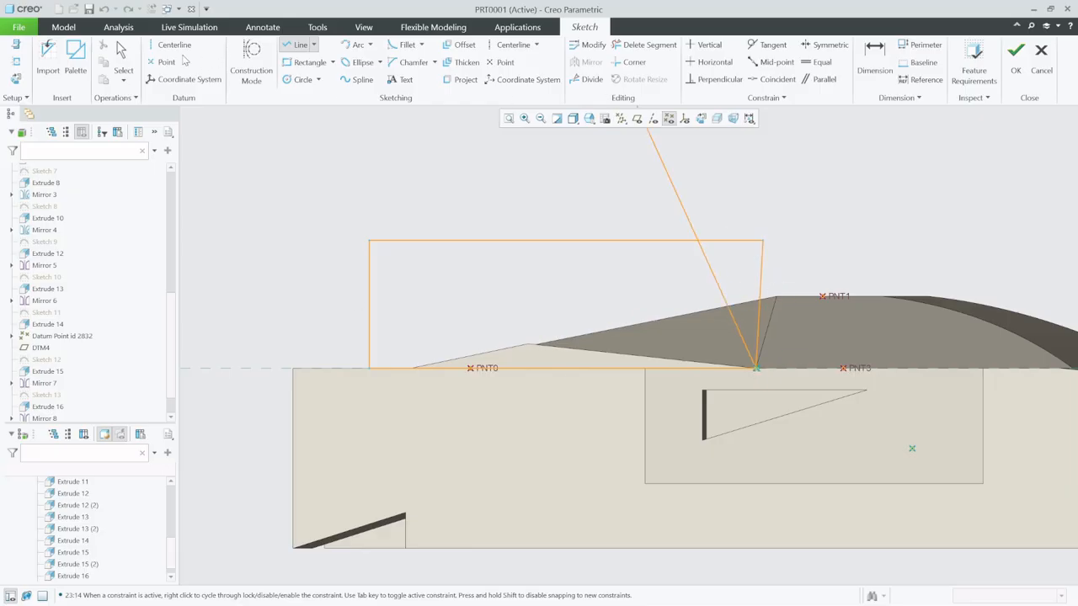
{"action": "left_click", "coordinate": [123, 53]}
{"action": "key", "text": "ctrl+d"}
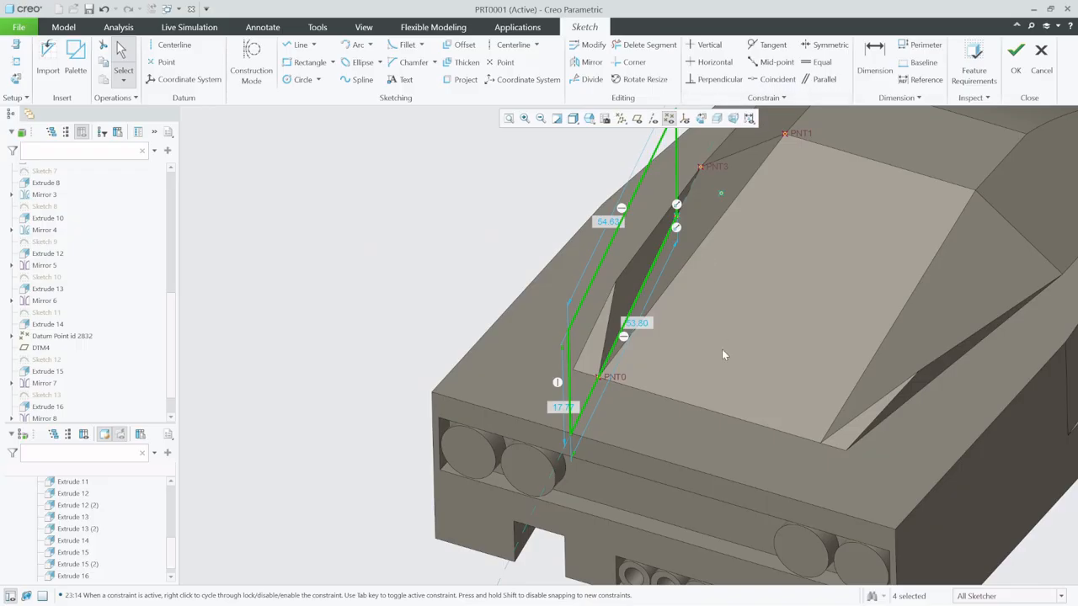
- Delete the outline's slanted end near PNT3, extend the profile about 18.64 past that point with three lines, and finish the sketch
{"action": "mouse_move", "coordinate": [721, 349]}
{"action": "middle_mouse_down"}
{"action": "mouse_move", "coordinate": [694, 321]}
{"action": "mouse_move", "coordinate": [732, 233]}
{"action": "mouse_move", "coordinate": [785, 274]}
{"action": "mouse_move", "coordinate": [769, 270]}
{"action": "middle_mouse_up"}
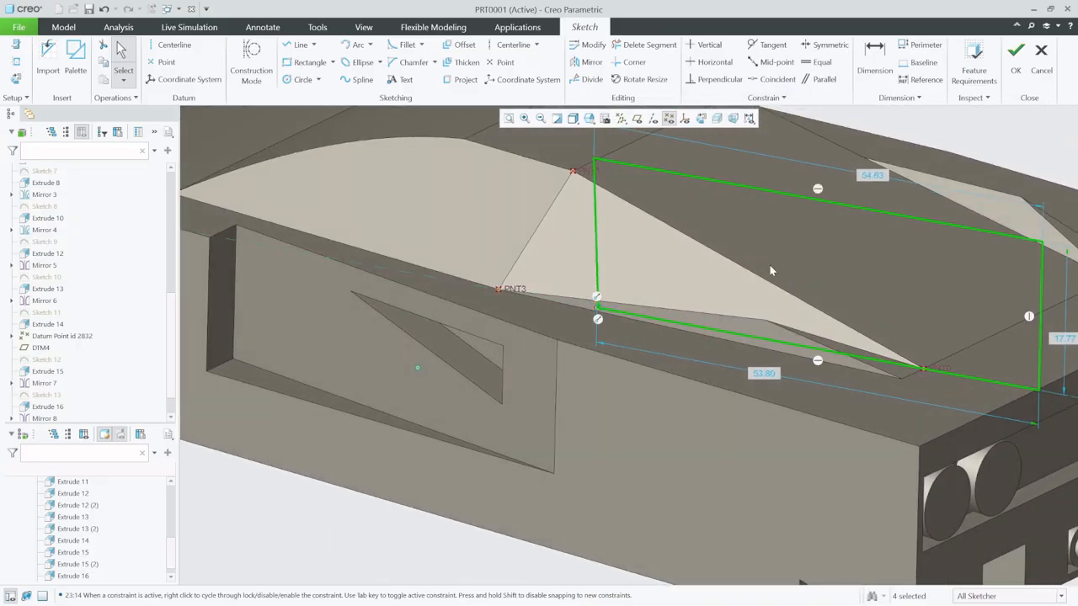
{"action": "left_click", "coordinate": [597, 219]}
{"action": "key", "text": "Delete"}
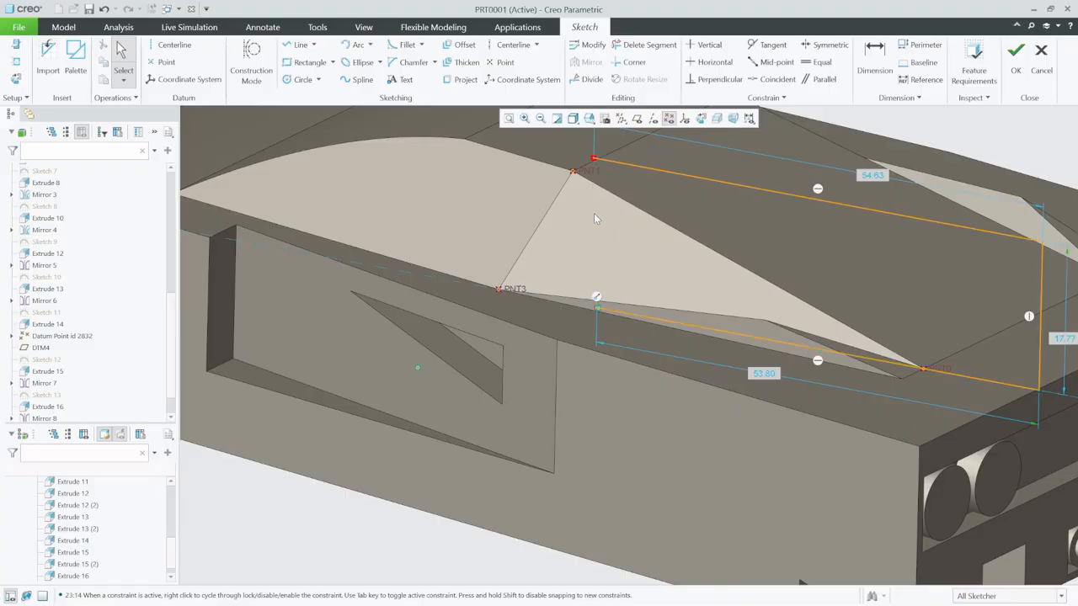
{"action": "left_click", "coordinate": [300, 44]}
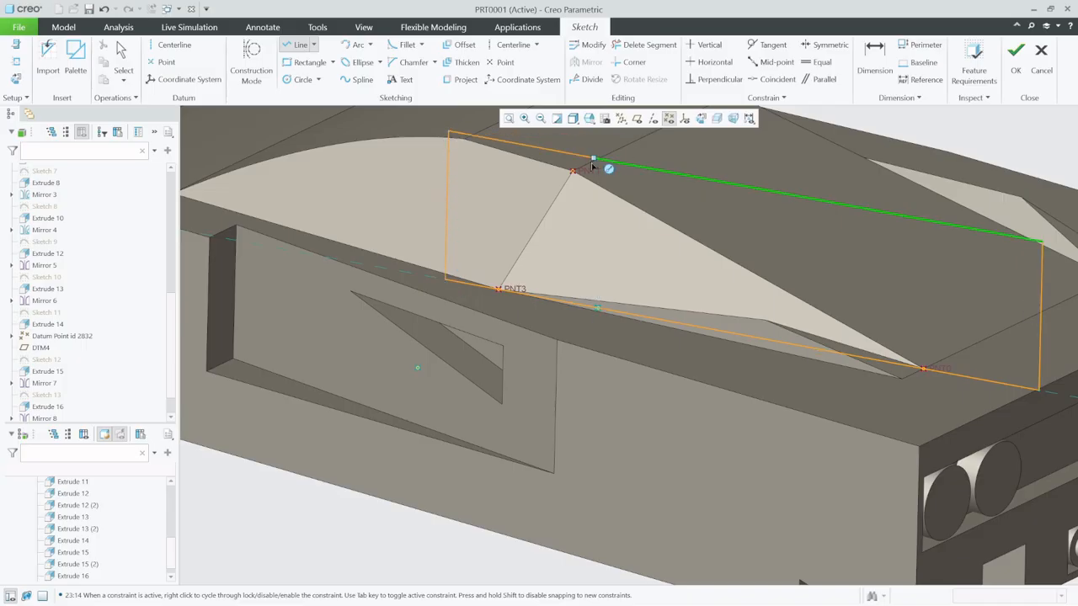
{"action": "left_click", "coordinate": [592, 162]}
{"action": "left_click", "coordinate": [116, 53]}
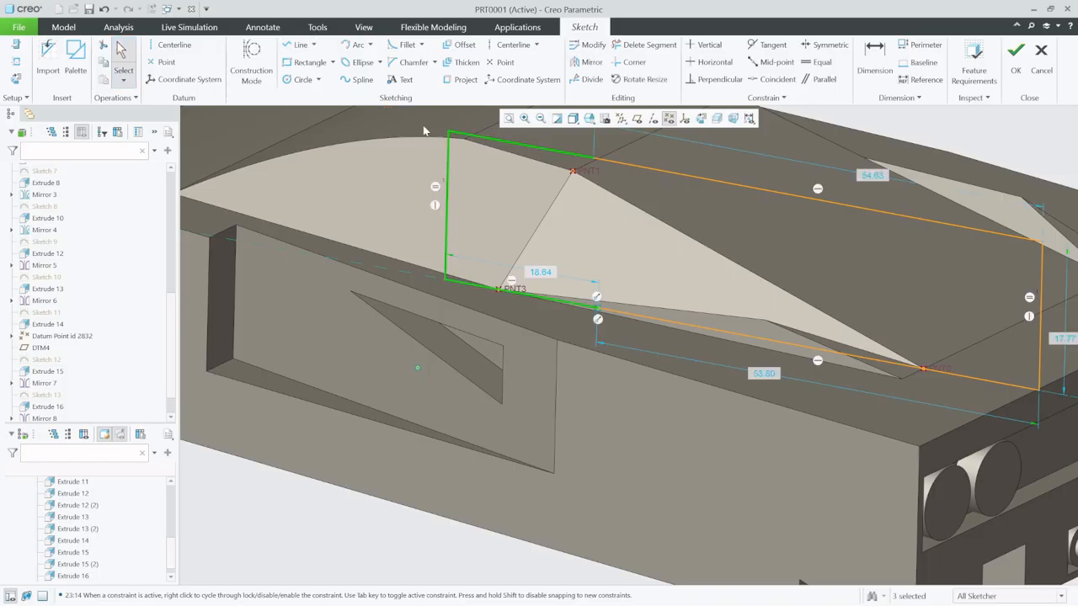
{"action": "left_click", "coordinate": [1015, 57]}
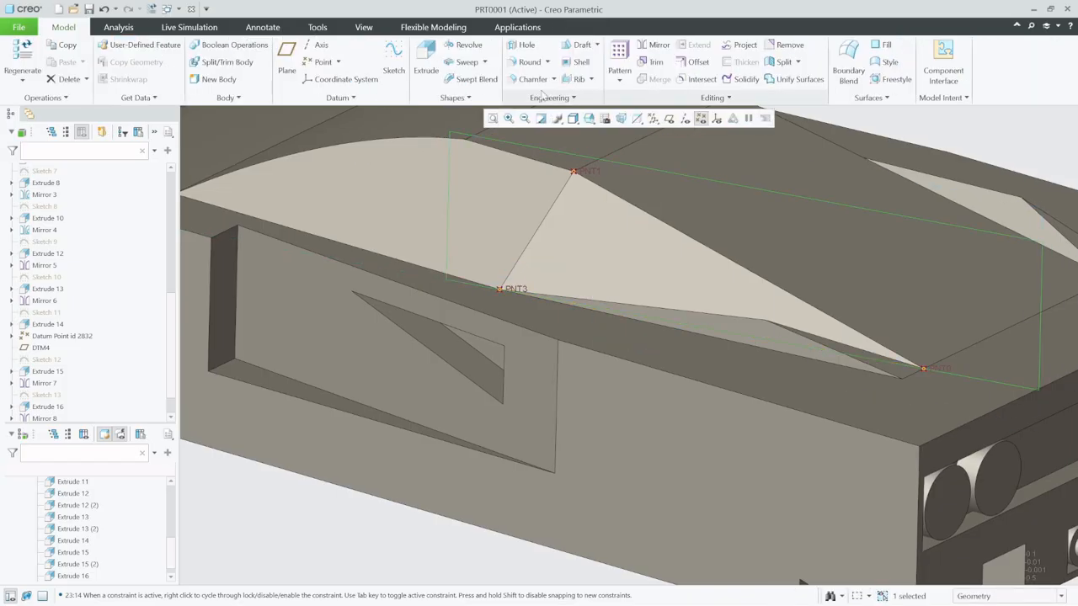
- Extrude the outline 45.03 outward from the cabin as a solid cut, removing the leftover material at the rear corner
{"action": "left_click", "coordinate": [437, 54]}
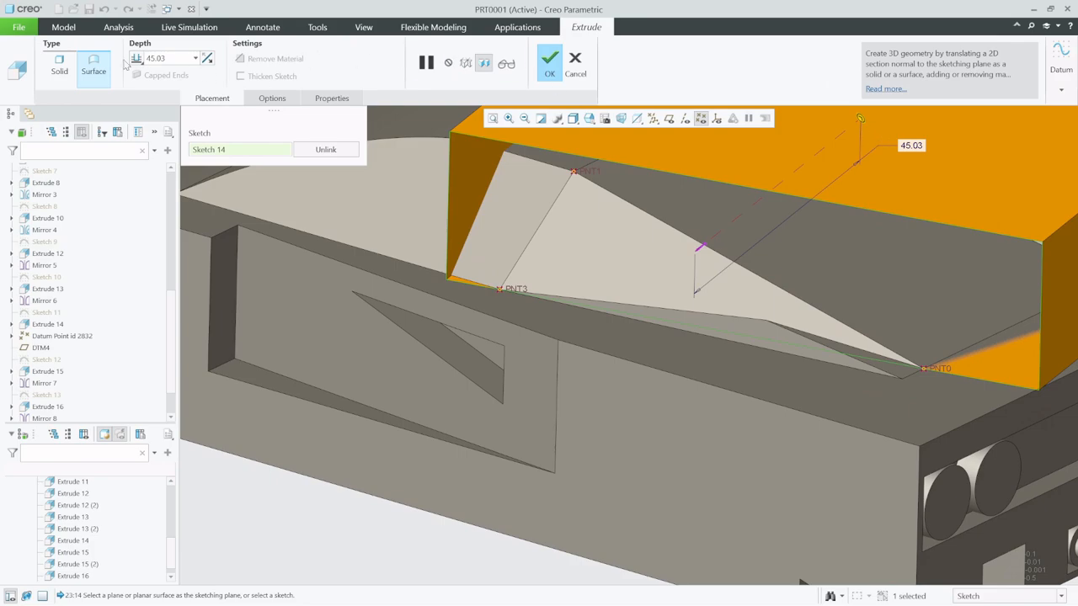
{"action": "left_click", "coordinate": [207, 58]}
{"action": "mouse_move", "coordinate": [497, 220]}
{"action": "middle_mouse_down"}
{"action": "mouse_move", "coordinate": [409, 186]}
{"action": "mouse_move", "coordinate": [359, 250]}
{"action": "mouse_move", "coordinate": [383, 253]}
{"action": "middle_mouse_up"}
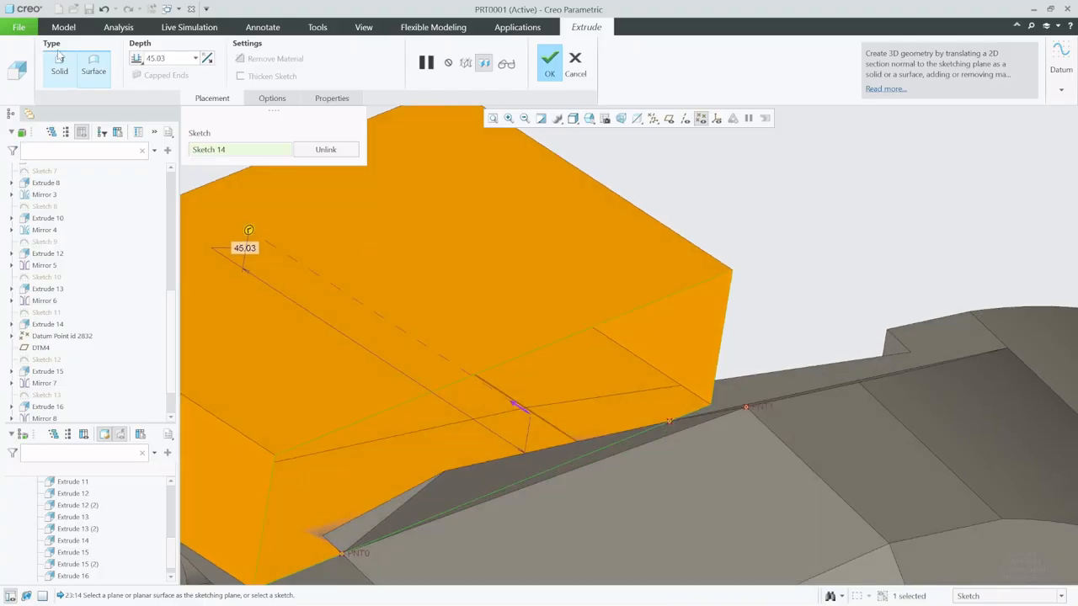
{"action": "left_click", "coordinate": [59, 65]}
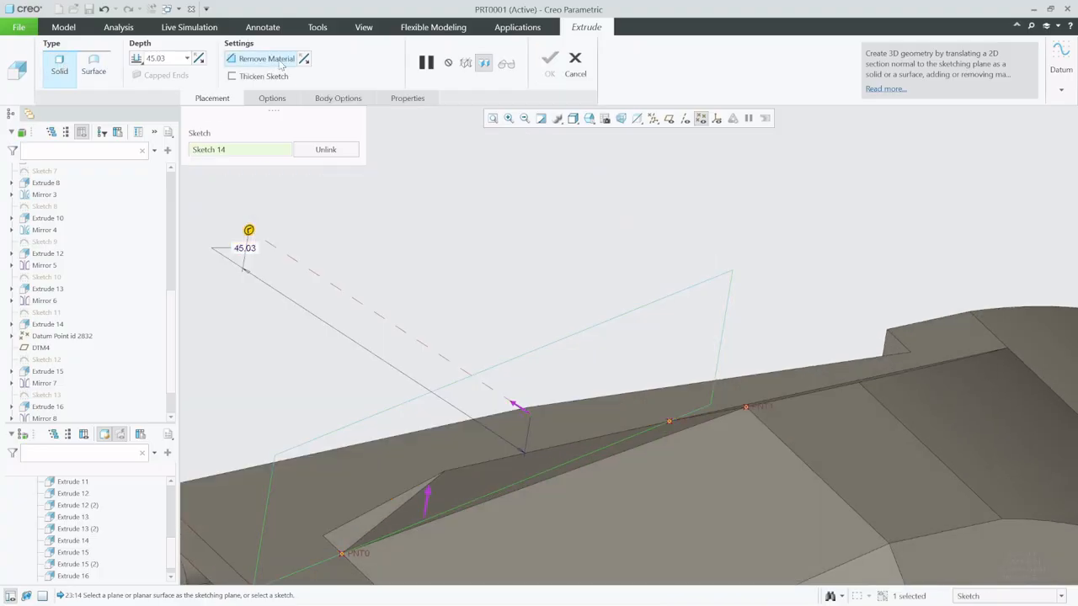
{"action": "mouse_move", "coordinate": [412, 321]}
{"action": "middle_mouse_down"}
{"action": "mouse_move", "coordinate": [397, 288]}
{"action": "mouse_move", "coordinate": [445, 332]}
{"action": "mouse_move", "coordinate": [445, 320]}
{"action": "mouse_move", "coordinate": [464, 315]}
{"action": "middle_mouse_up"}
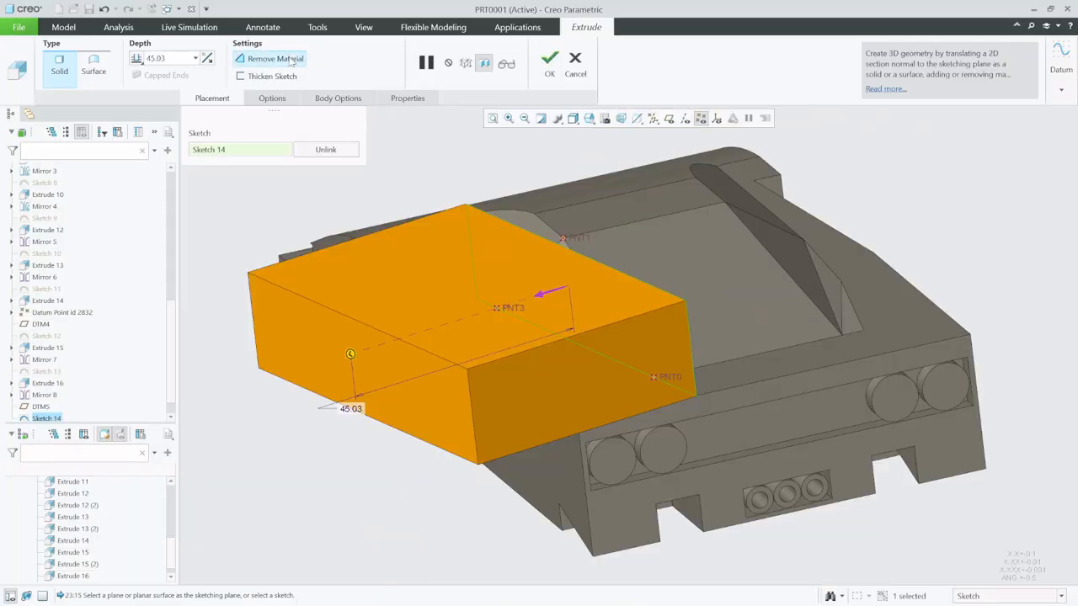
{"action": "left_click", "coordinate": [291, 58]}
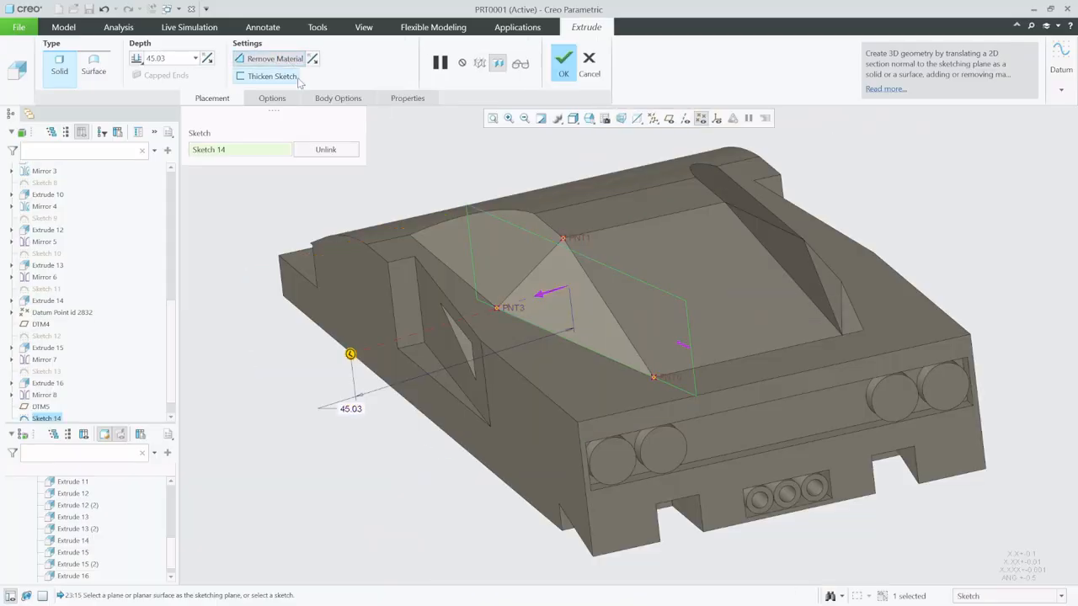
{"action": "middle_click", "coordinate": [263, 397]}
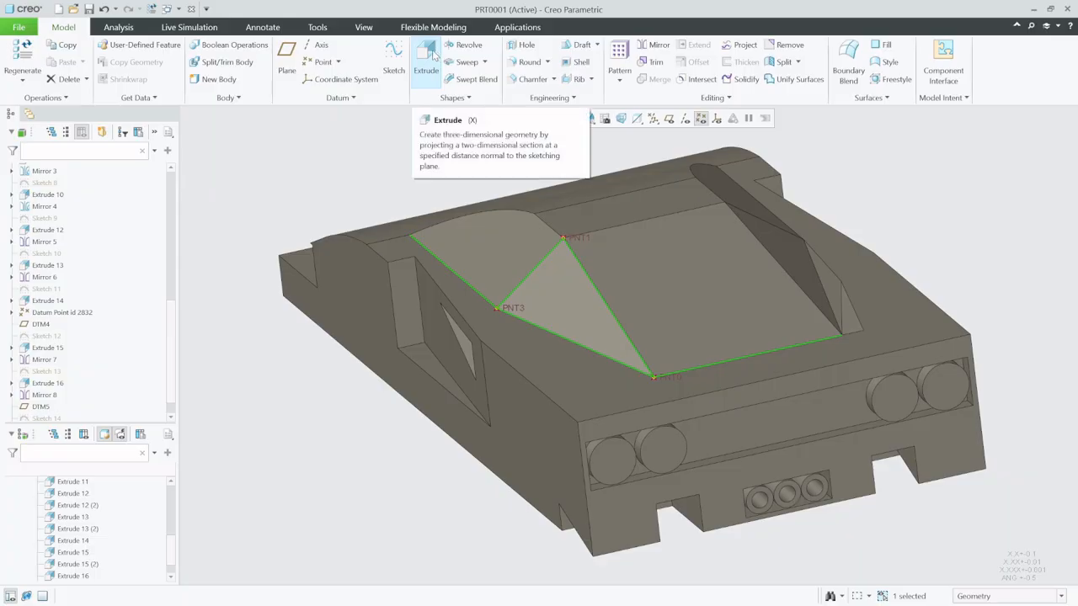
- Show the datum planes and mirror the new rear corner cut about the RIGHT datum plane
{"action": "left_click", "coordinate": [654, 45]}
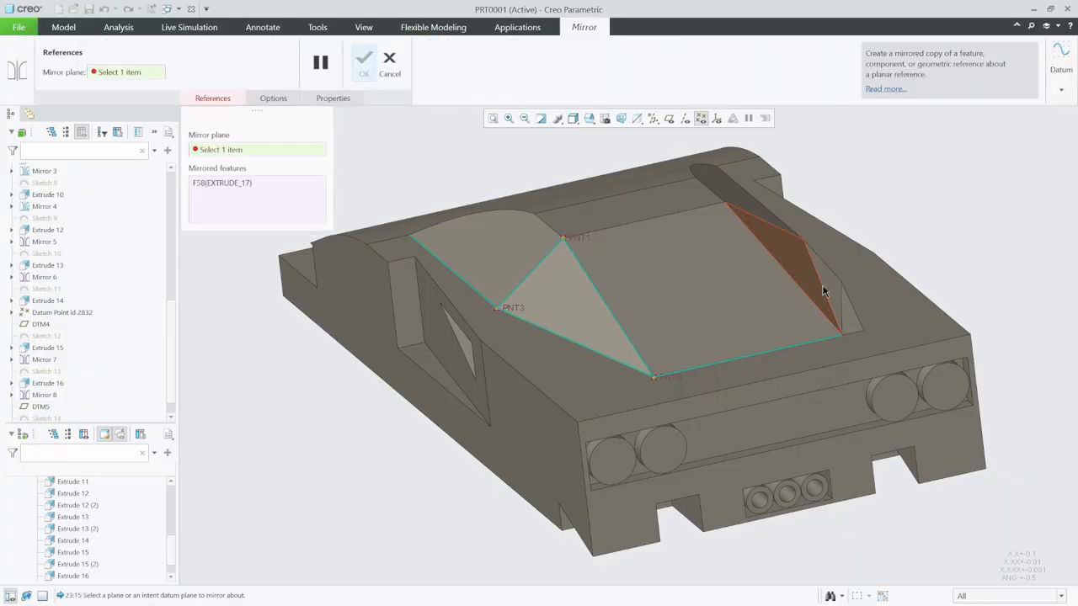
{"action": "left_click", "coordinate": [670, 120]}
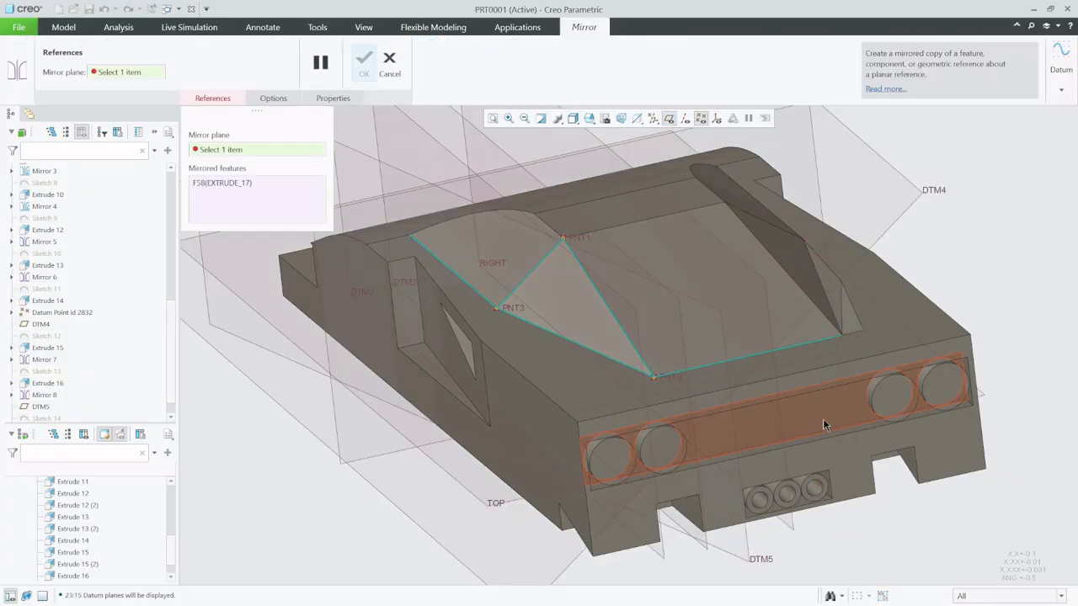
{"action": "left_click", "coordinate": [784, 520]}
{"action": "middle_click", "coordinate": [829, 542]}
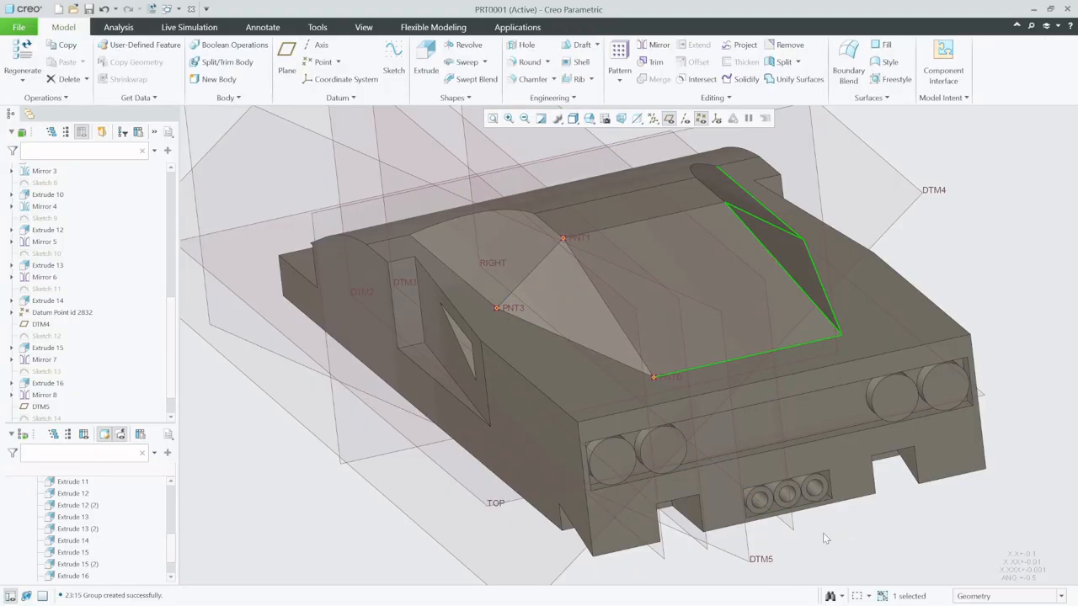
{"action": "left_click", "coordinate": [968, 224]}
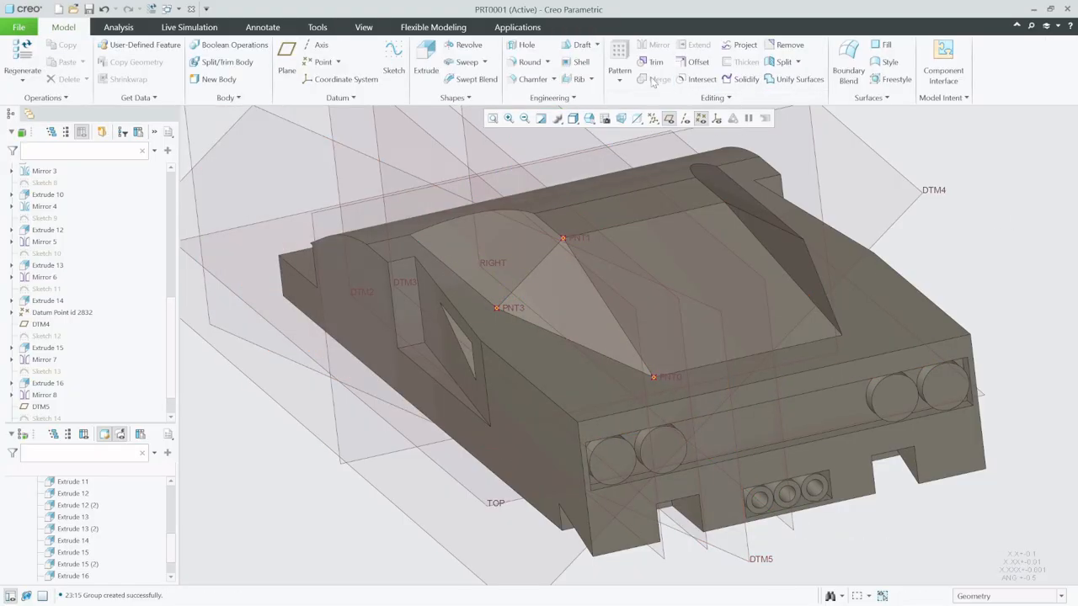
- Hide the datum planes and datum points, and examine the car body from several angles
{"action": "left_click", "coordinate": [669, 119]}
{"action": "scroll", "coordinate": [564, 335], "scroll_direction": "up", "scroll_amount": 5}
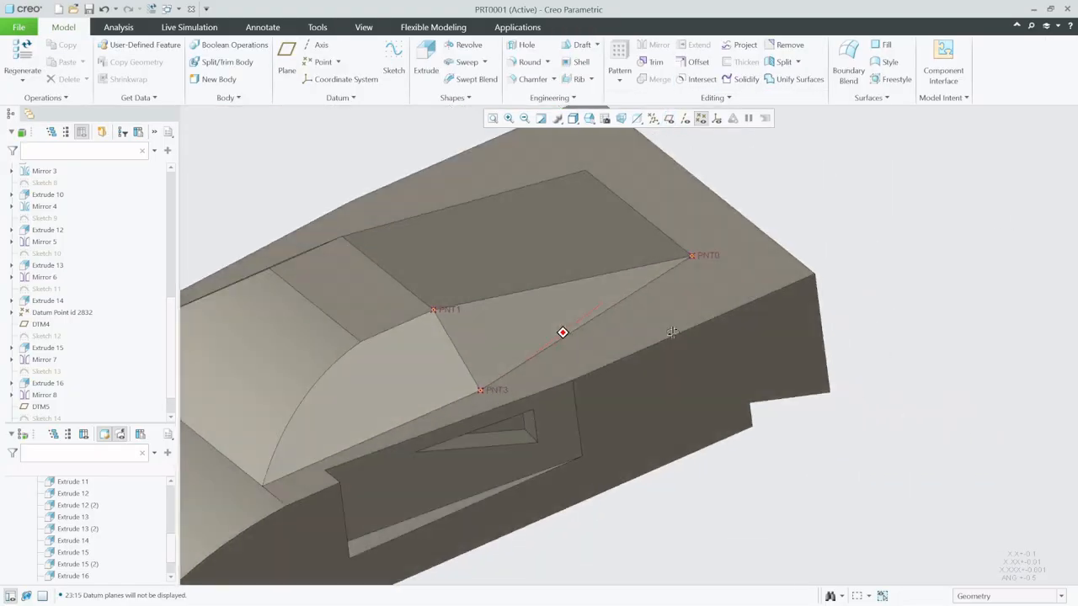
{"action": "scroll", "coordinate": [957, 337], "scroll_direction": "down", "scroll_amount": 4}
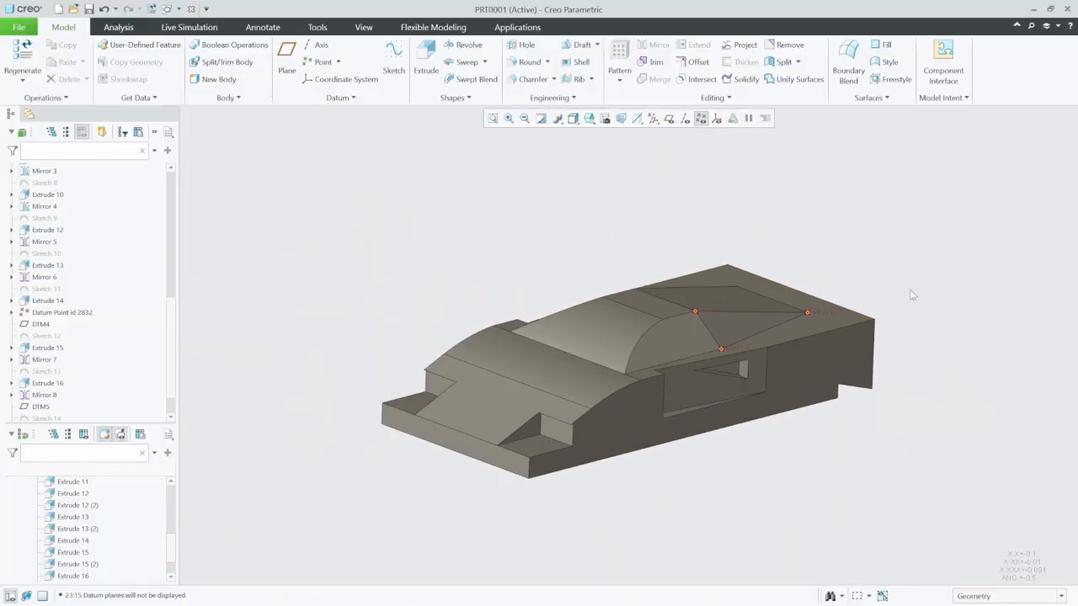
{"action": "scroll", "coordinate": [717, 293], "scroll_direction": "up", "scroll_amount": 2}
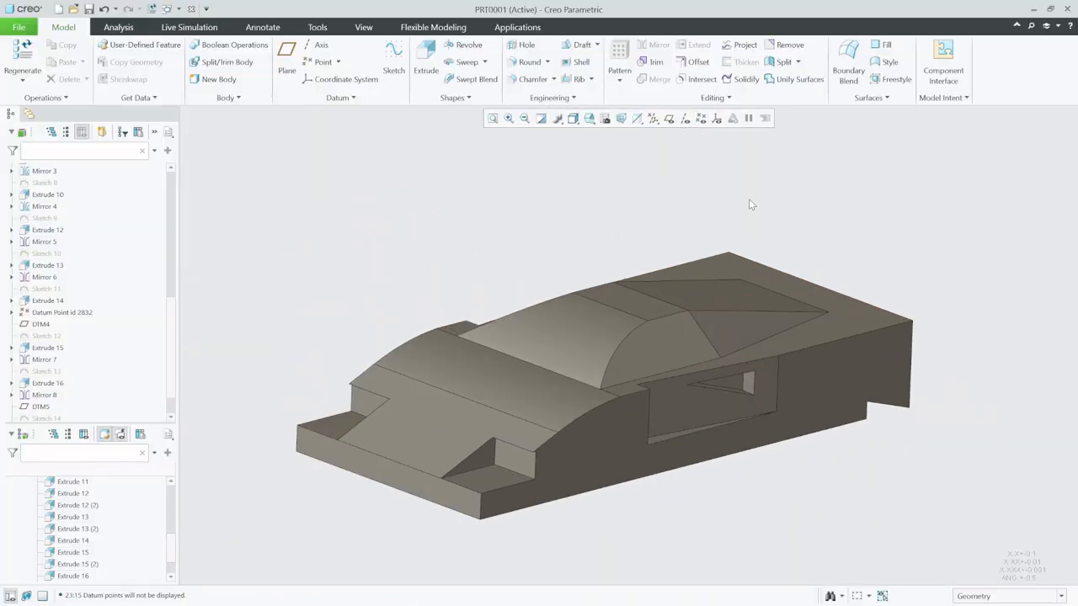
{"action": "scroll", "coordinate": [772, 360], "scroll_direction": "down", "scroll_amount": 2}
{"action": "scroll", "coordinate": [757, 347], "scroll_direction": "up", "scroll_amount": 3}
{"action": "mouse_move", "coordinate": [720, 355]}
{"action": "middle_mouse_down"}
{"action": "mouse_move", "coordinate": [726, 342]}
{"action": "mouse_move", "coordinate": [722, 354]}
{"action": "middle_mouse_up"}
{"action": "scroll", "coordinate": [734, 354], "scroll_direction": "down", "scroll_amount": 2}
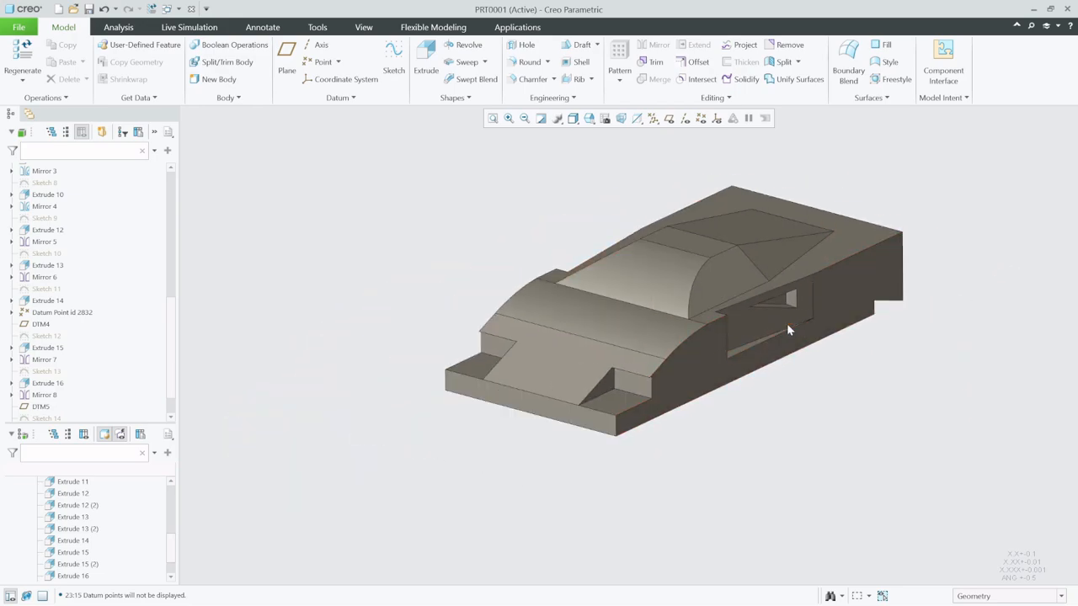
{"action": "scroll", "coordinate": [786, 323], "scroll_direction": "up", "scroll_amount": 2}
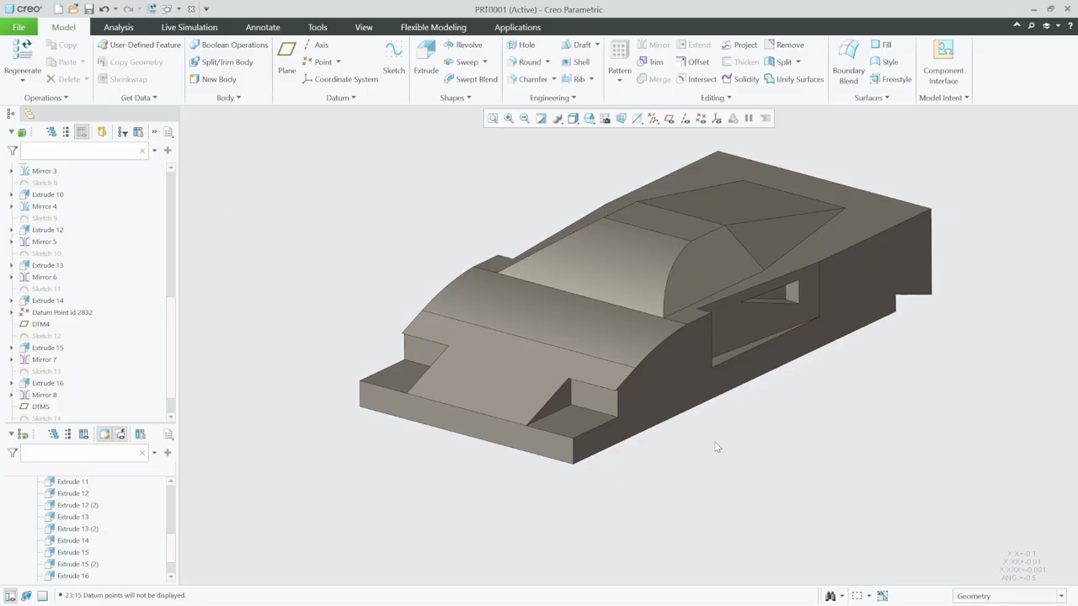
{"action": "middle_click_drag", "start_coordinate": [714, 443], "coordinate": [713, 435]}
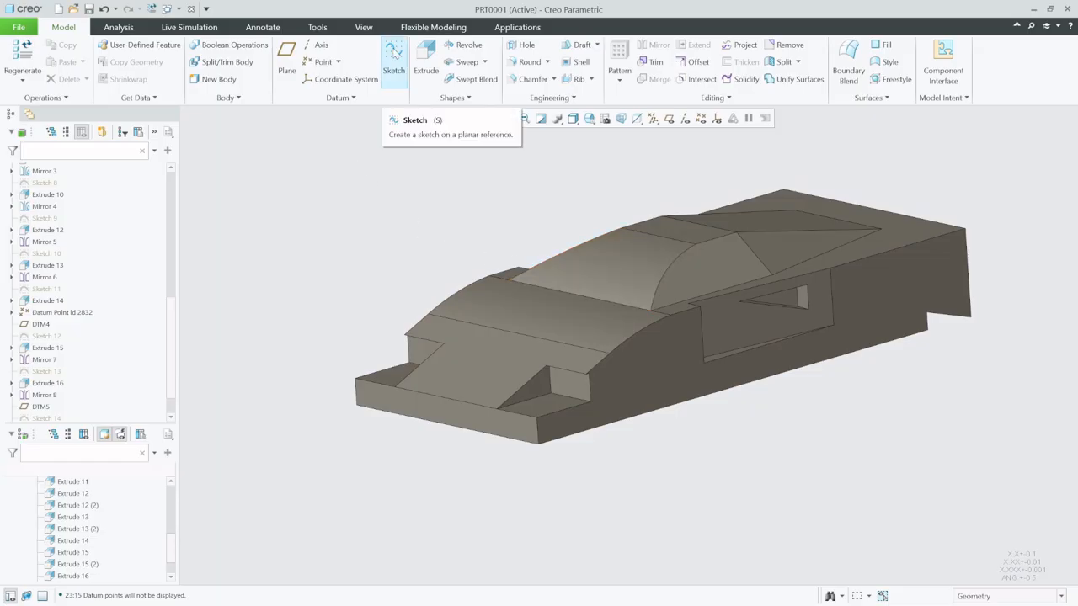
- Start a sketch on the body's flat side face, facing it in 2D, and add the vertical front-end edge as a reference
{"action": "left_click", "coordinate": [395, 52]}
{"action": "left_click", "coordinate": [646, 383]}
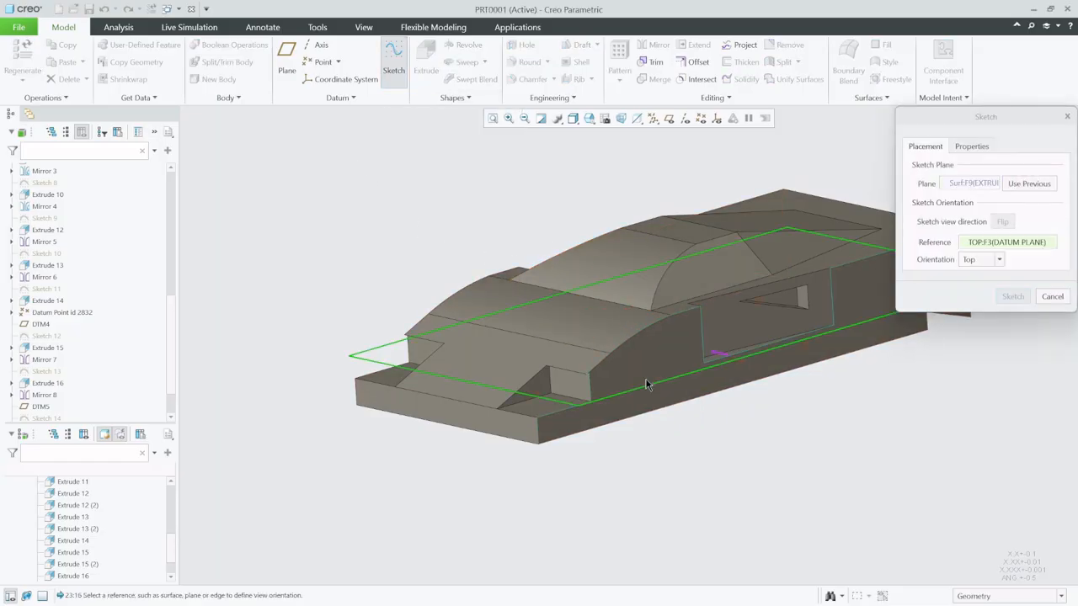
{"action": "left_click", "coordinate": [1012, 298]}
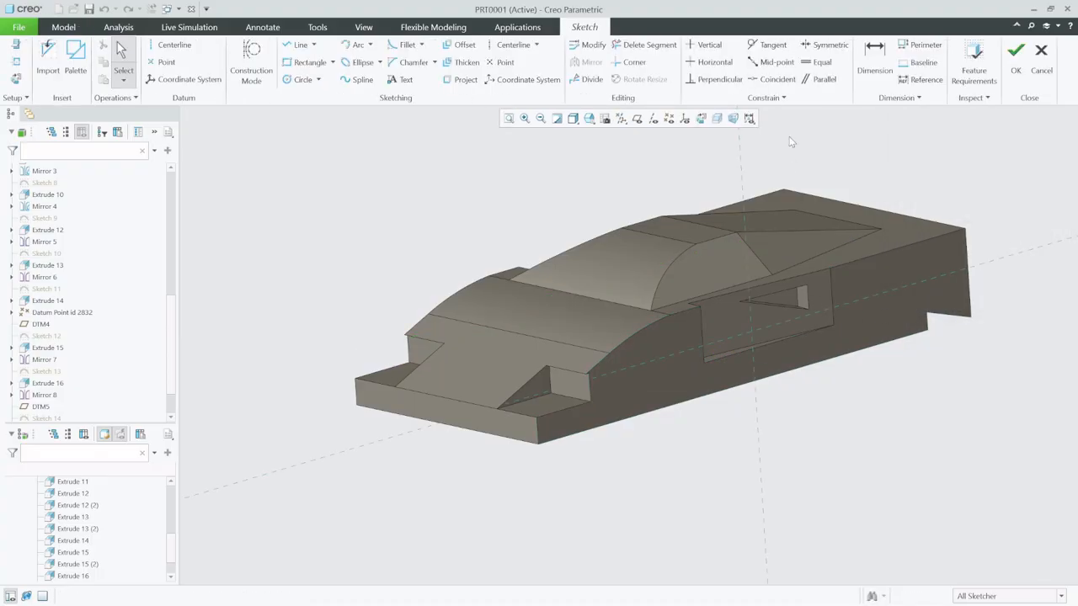
{"action": "left_click", "coordinate": [686, 119]}
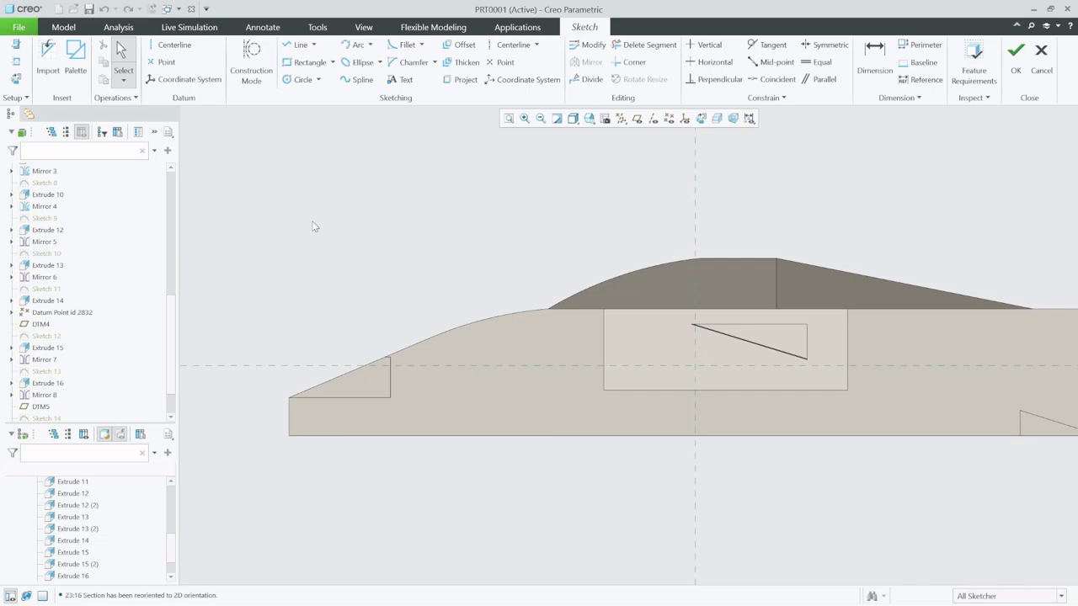
{"action": "left_click", "coordinate": [15, 62]}
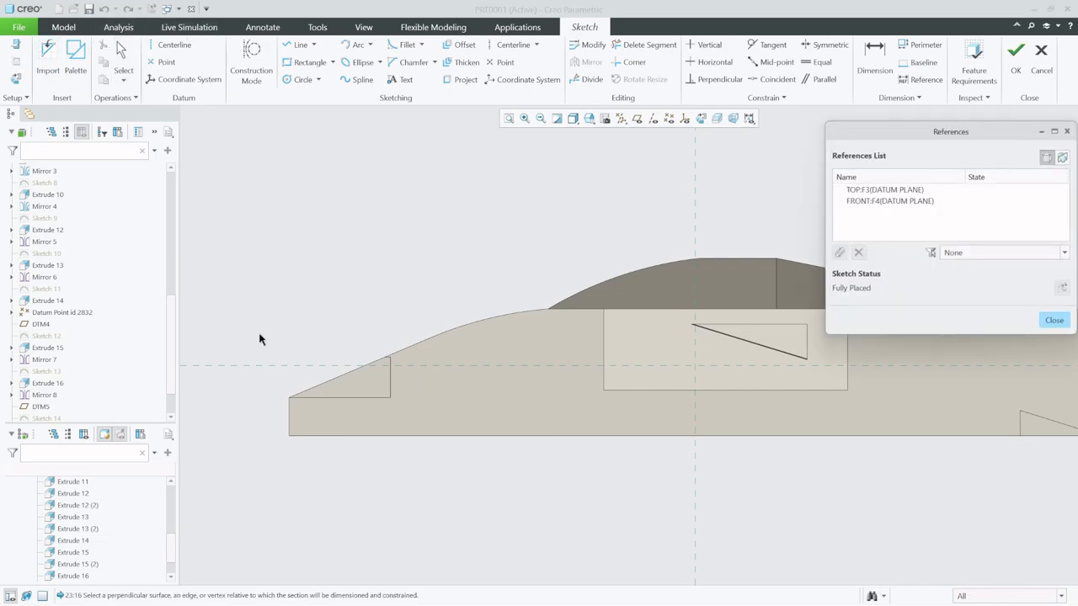
{"action": "left_click", "coordinate": [289, 430]}
{"action": "left_click", "coordinate": [1053, 321]}
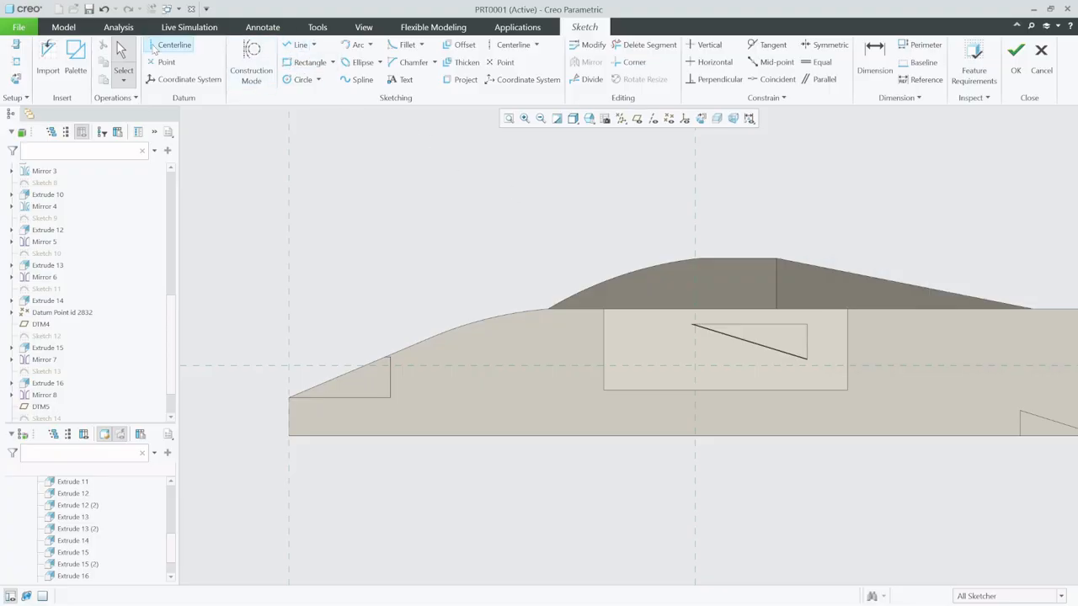
- Place a vertical datum centerline through the front of the body, 39.00 behind the front-end edge
{"action": "left_click", "coordinate": [155, 47]}
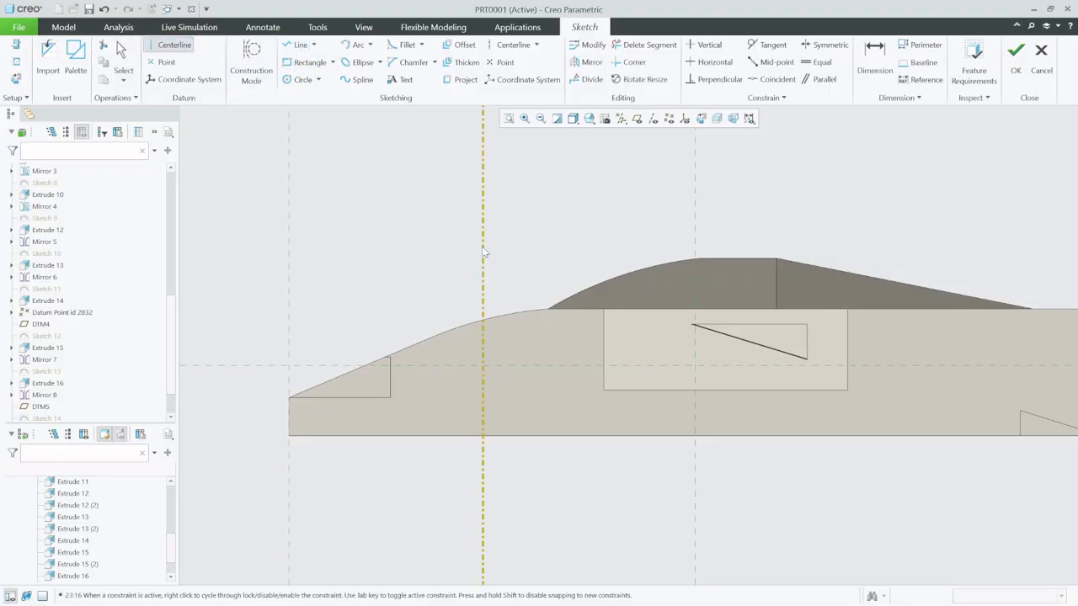
{"action": "left_click", "coordinate": [484, 251]}
{"action": "left_click", "coordinate": [874, 59]}
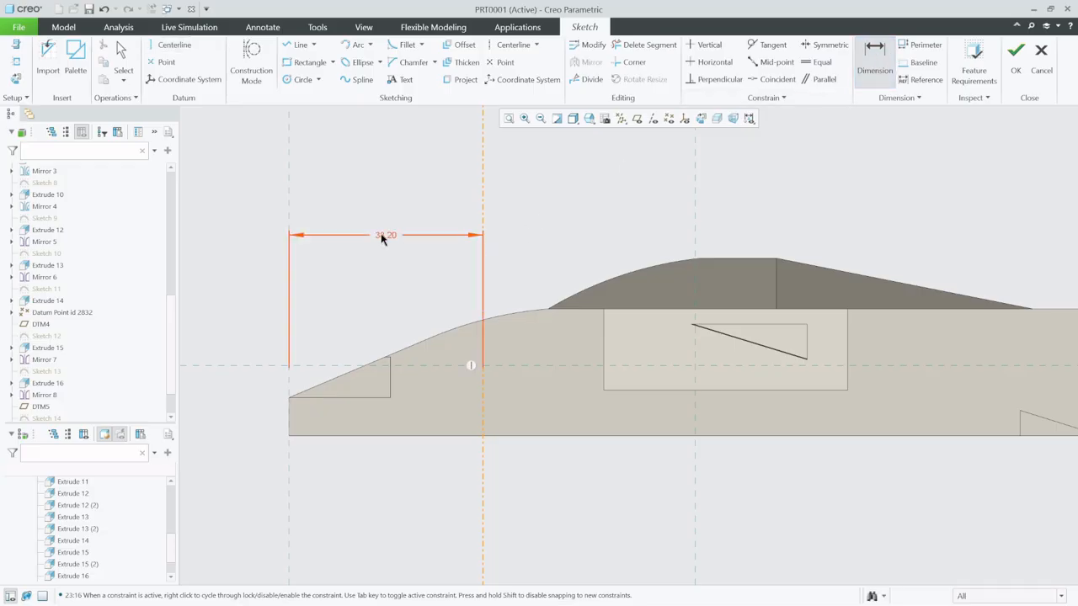
{"action": "middle_click", "coordinate": [381, 239]}
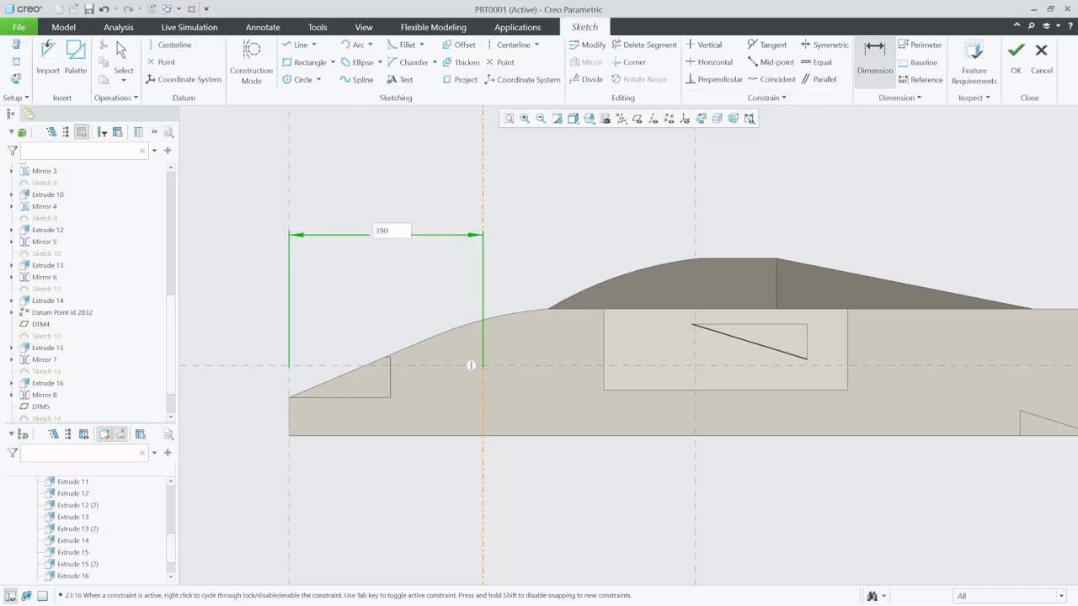
{"action": "key", "text": "Return"}
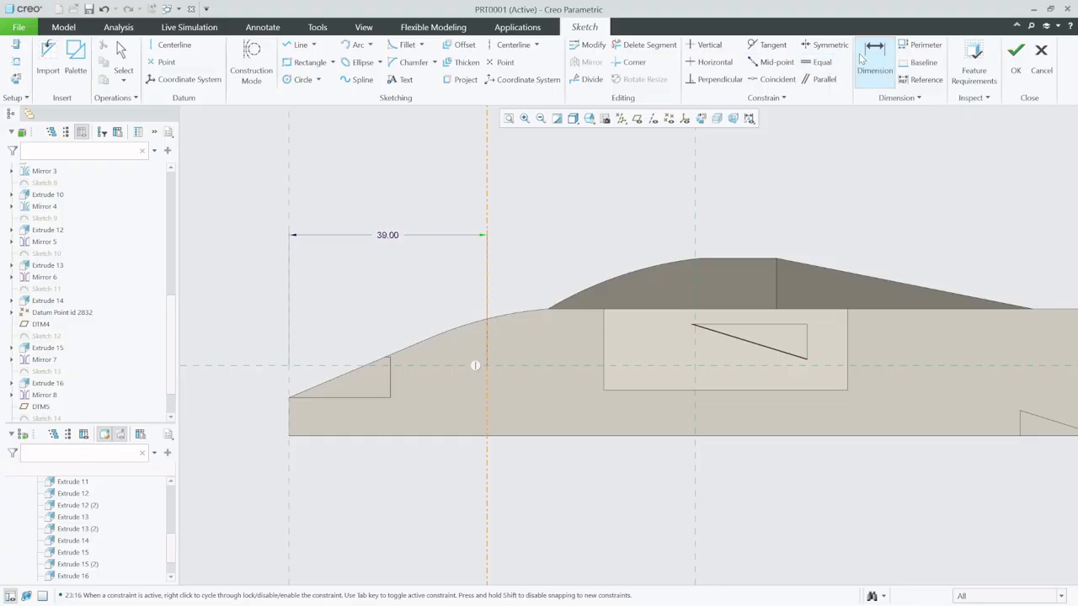
- Try to dimension the height of the horizontal reference above the body's bottom edge
{"action": "left_click", "coordinate": [419, 365]}
{"action": "left_click", "coordinate": [404, 436]}
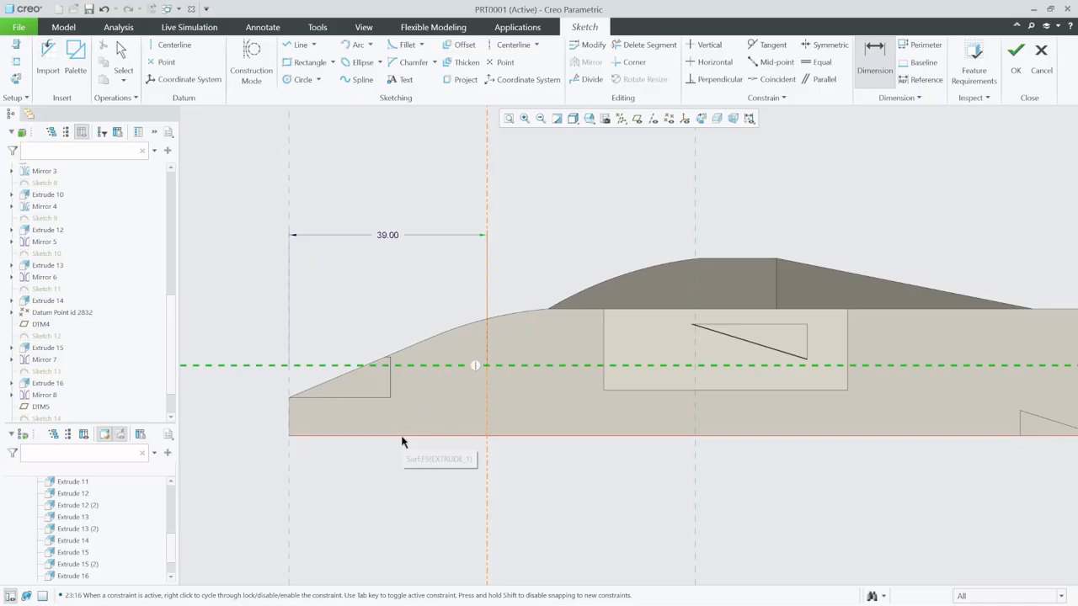
{"action": "middle_click", "coordinate": [266, 403]}
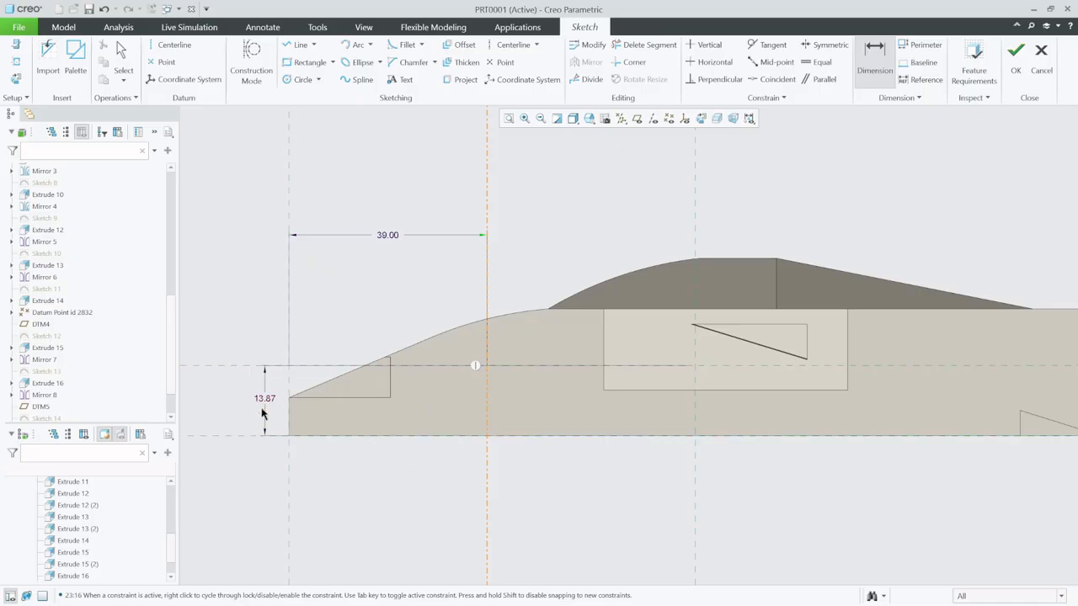
{"action": "left_click", "coordinate": [266, 404]}
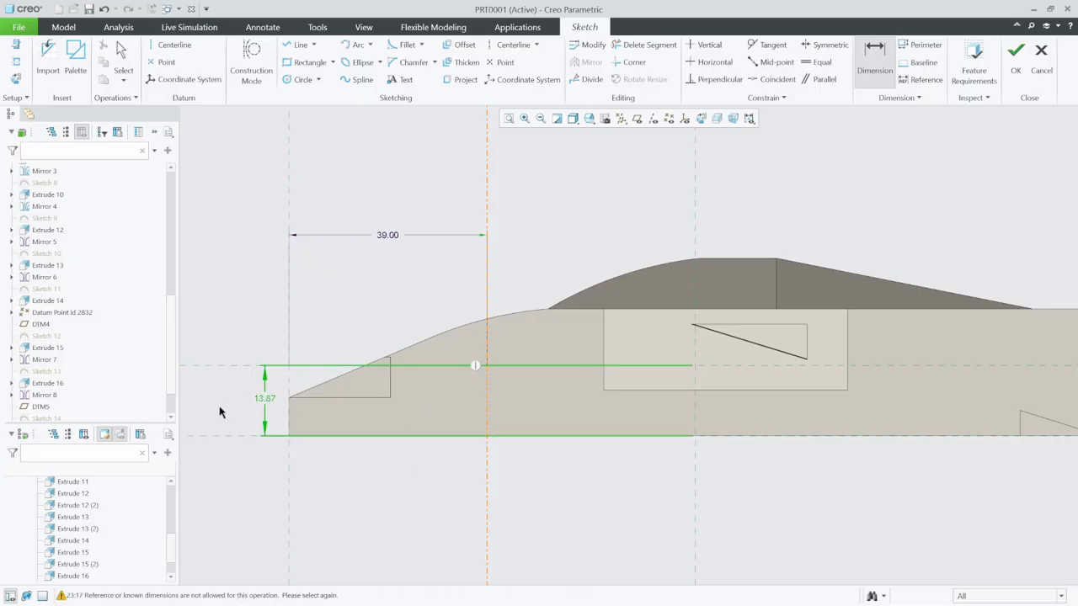
{"action": "middle_click", "coordinate": [203, 234]}
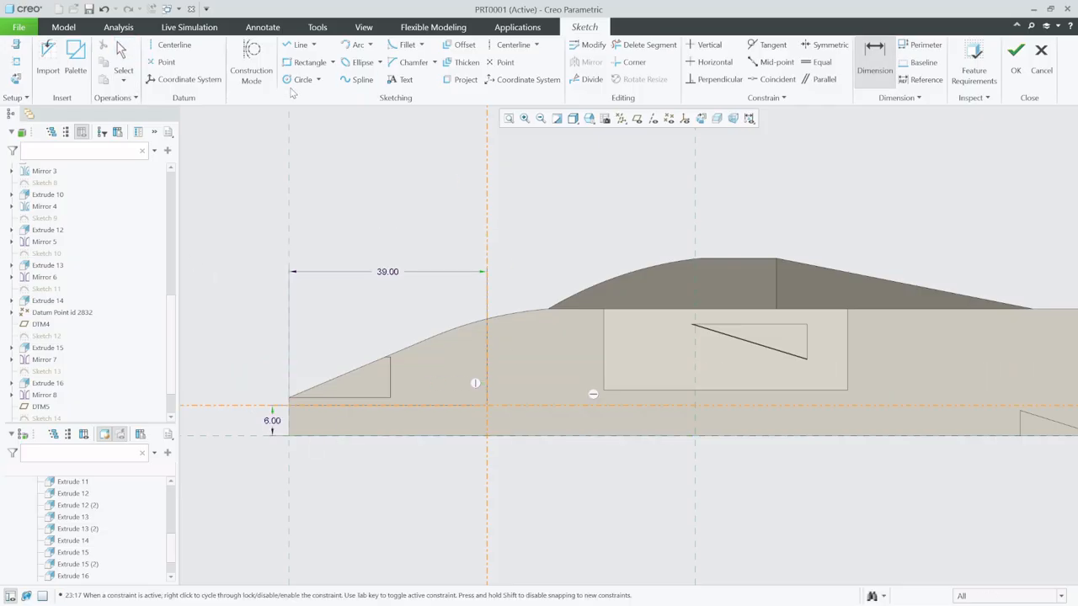
- Sketch a front wheel circle centred where the vertical and horizontal centerlines cross, and set its diameter to 22
{"action": "left_click", "coordinate": [289, 82]}
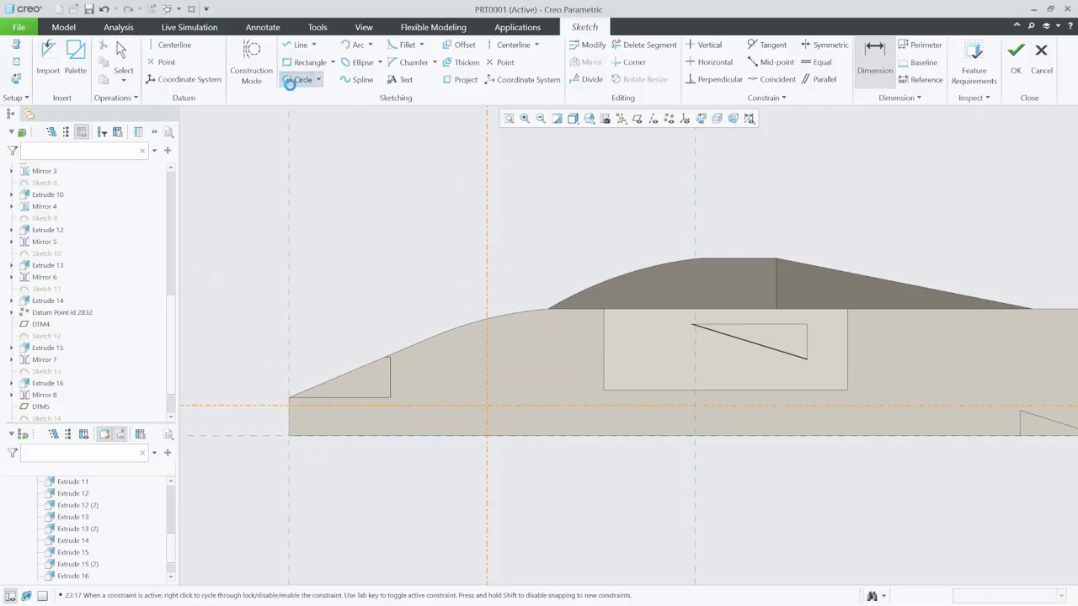
{"action": "left_click", "coordinate": [486, 405]}
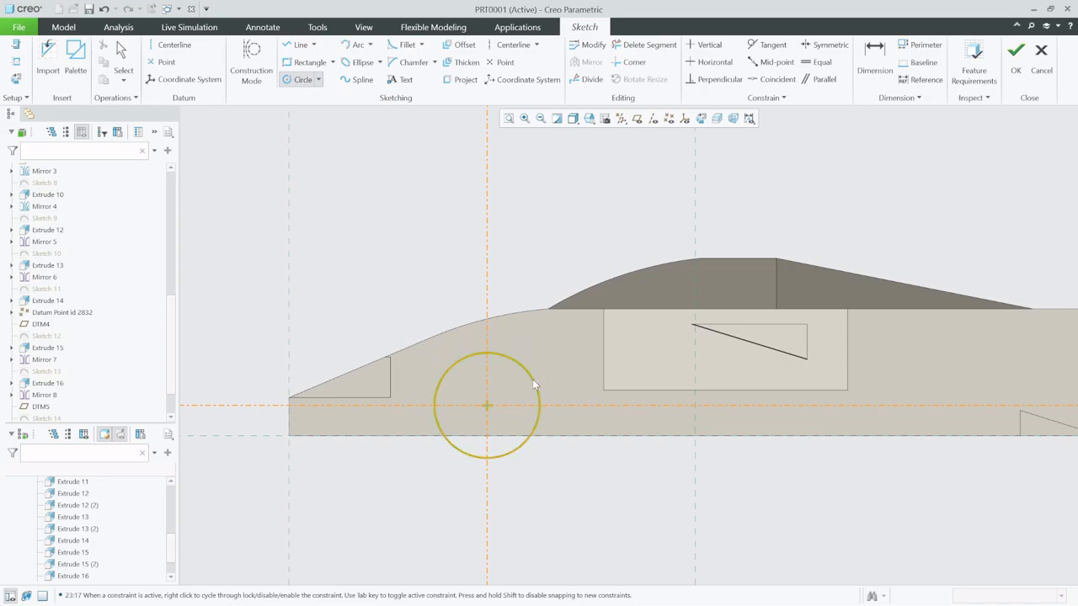
{"action": "left_click", "coordinate": [532, 379]}
{"action": "left_click", "coordinate": [123, 67]}
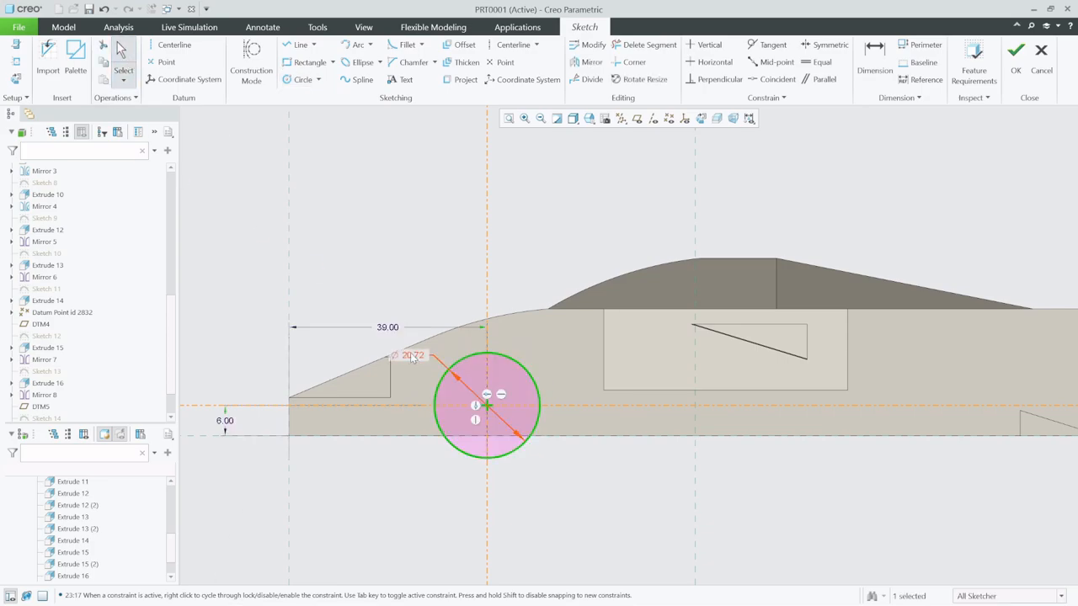
{"action": "double_click", "coordinate": [411, 357]}
{"action": "type", "text": "22"}
{"action": "key", "text": "Return"}
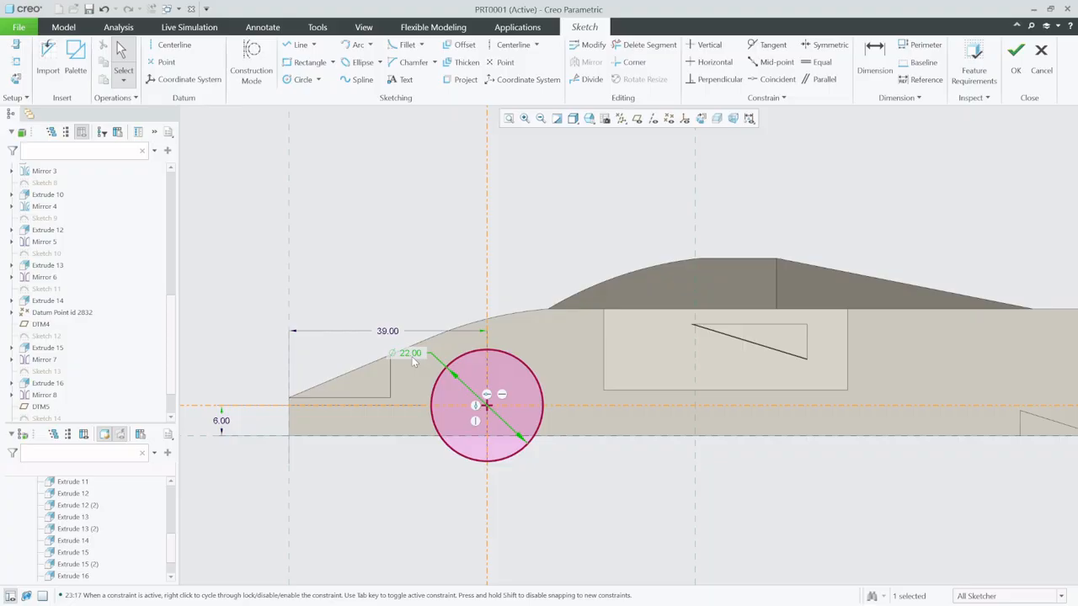
- Set the front wheel circle's diameter to 25
{"action": "double_click", "coordinate": [409, 353]}
{"action": "type", "text": "25"}
{"action": "key", "text": "Return"}
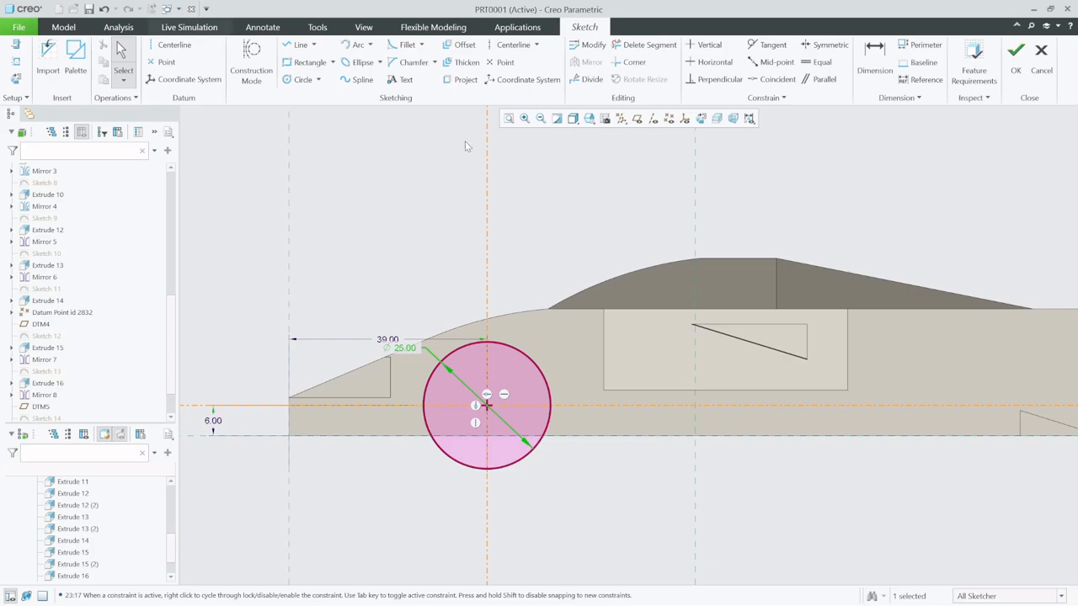
- Sketch a rear wheel circle centred on the horizontal centerline, equal in size to the front wheel circle
{"action": "scroll", "coordinate": [236, 395], "scroll_direction": "up", "scroll_amount": 4}
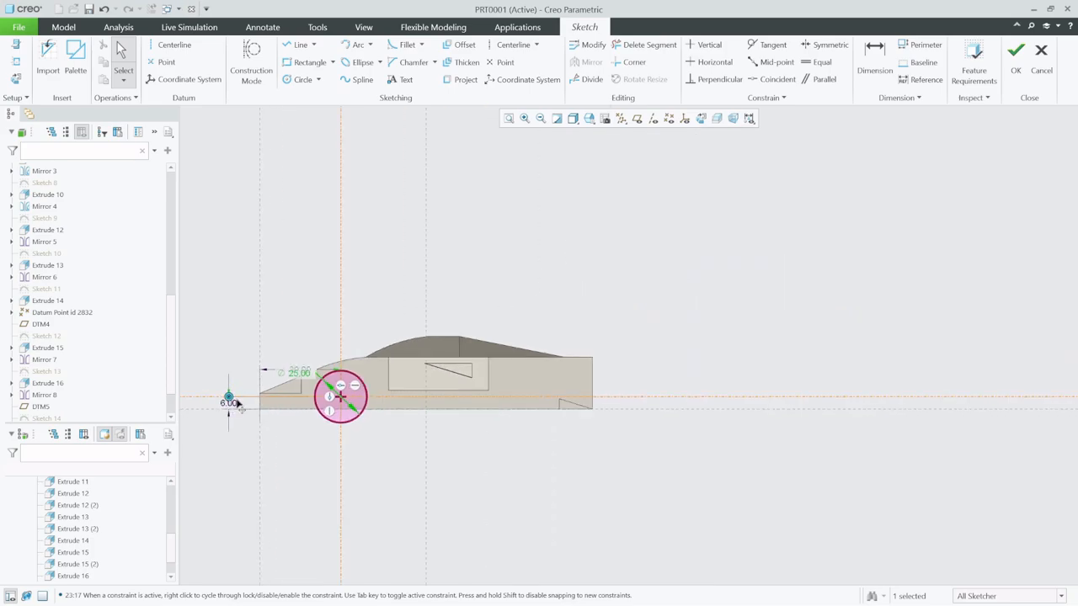
{"action": "scroll", "coordinate": [528, 428], "scroll_direction": "down", "scroll_amount": 2}
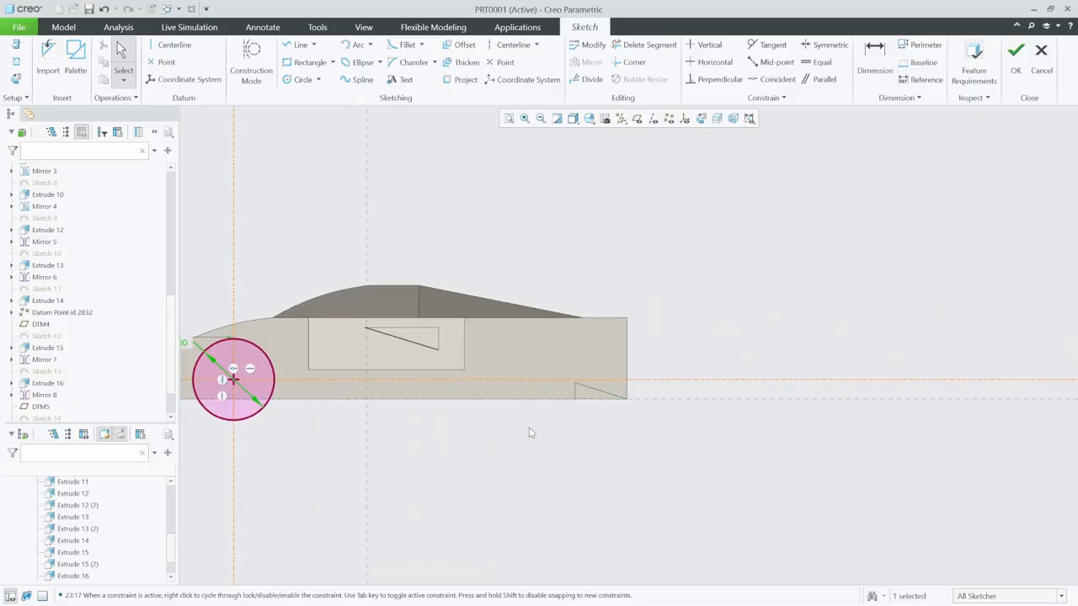
{"action": "left_click", "coordinate": [299, 80]}
{"action": "left_click", "coordinate": [535, 381]}
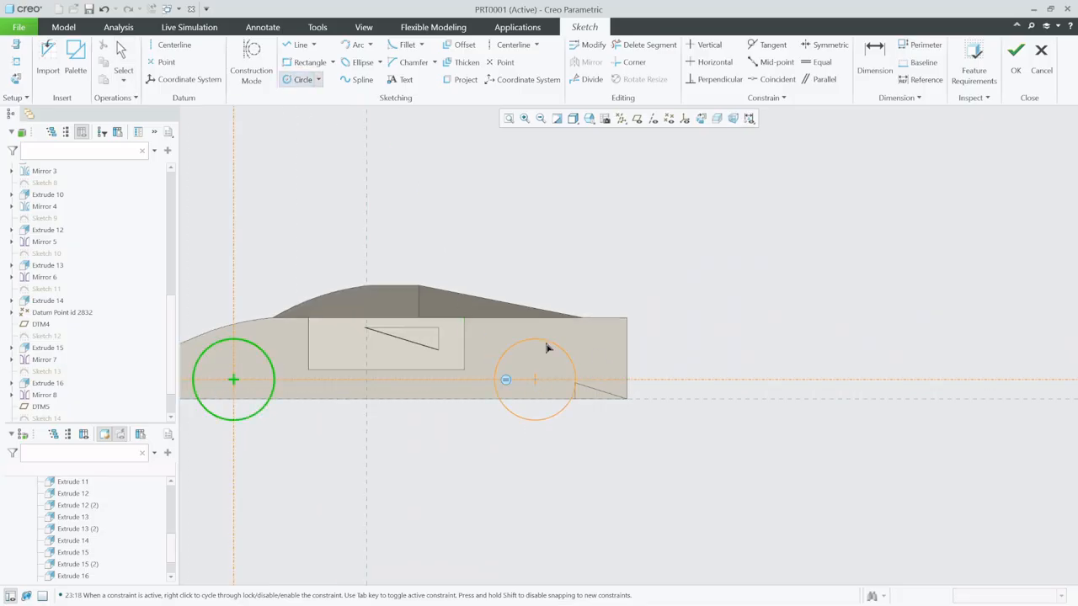
{"action": "left_click", "coordinate": [546, 341]}
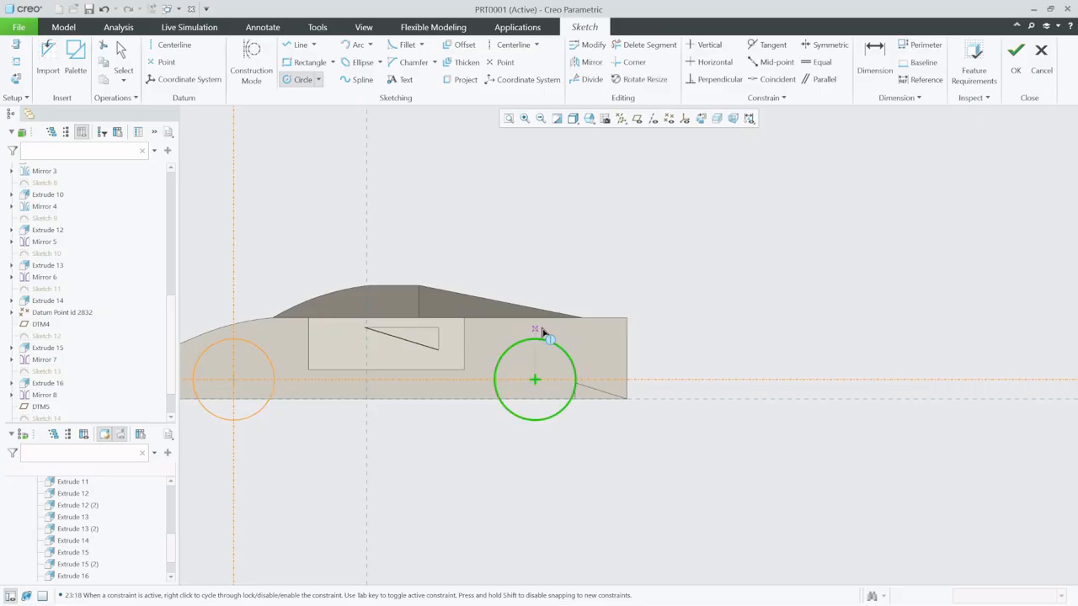
{"action": "left_click", "coordinate": [123, 59]}
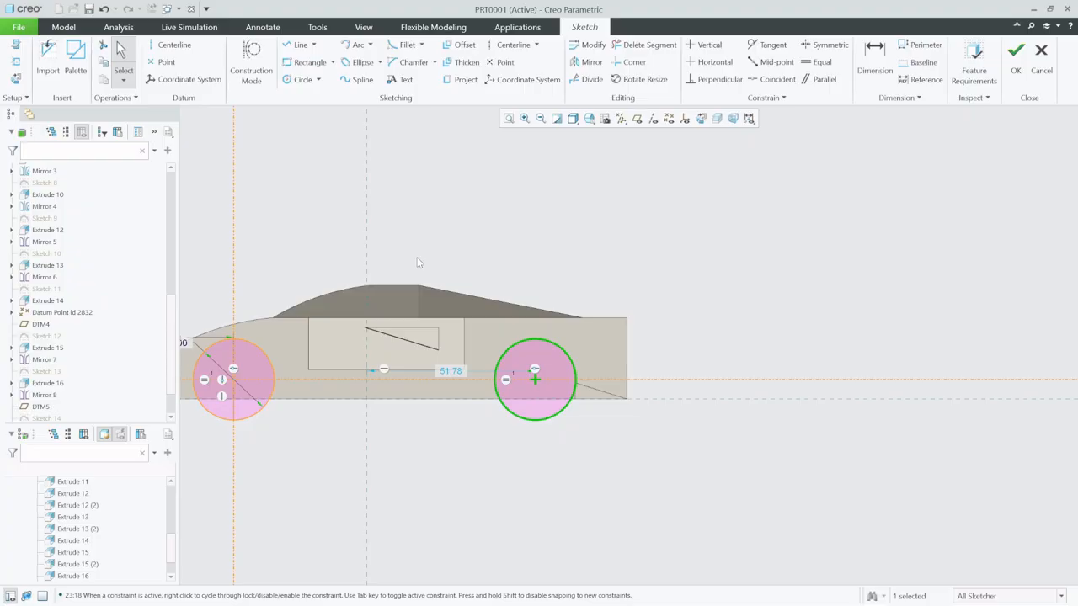
- Dimension the rear wheel circle's centre 32.00 from the body's rear edge and finish the sketch
{"action": "left_click", "coordinate": [874, 58]}
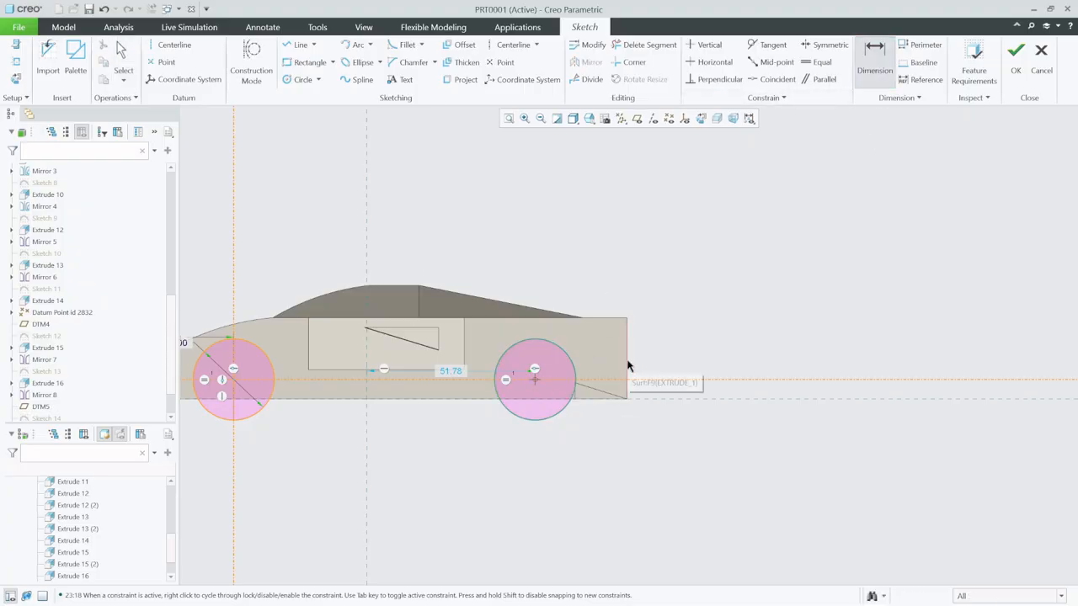
{"action": "middle_click", "coordinate": [591, 263]}
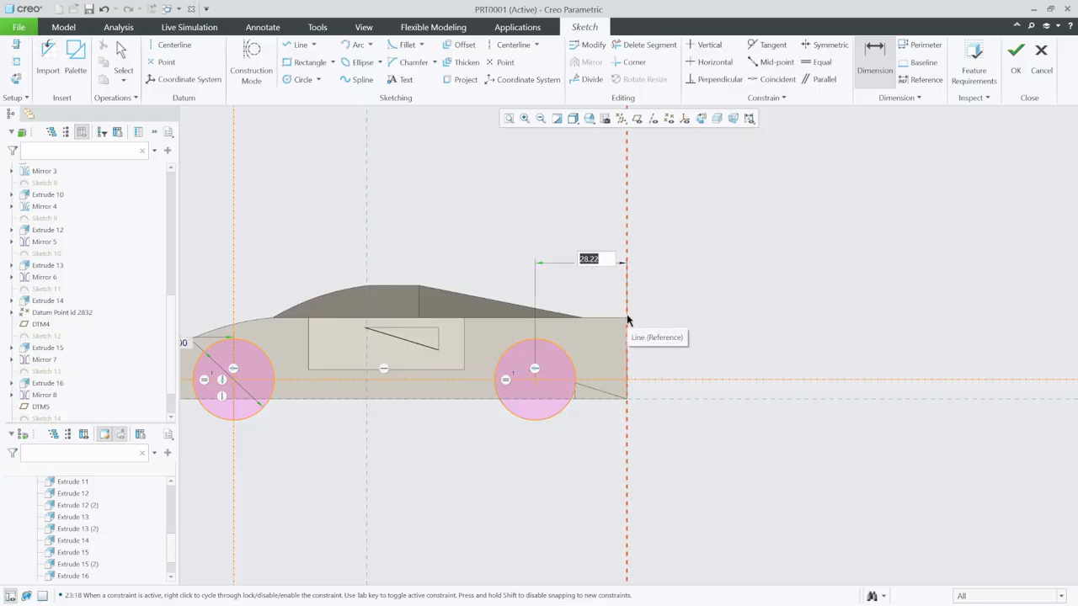
{"action": "type", "text": "32"}
{"action": "key", "text": "Return"}
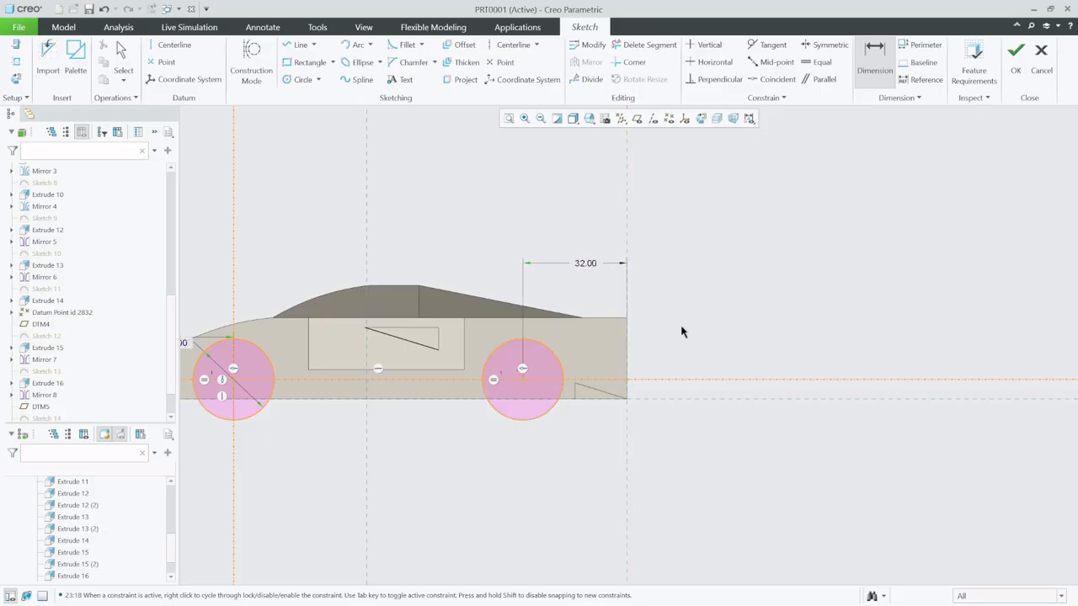
{"action": "left_click", "coordinate": [1015, 55]}
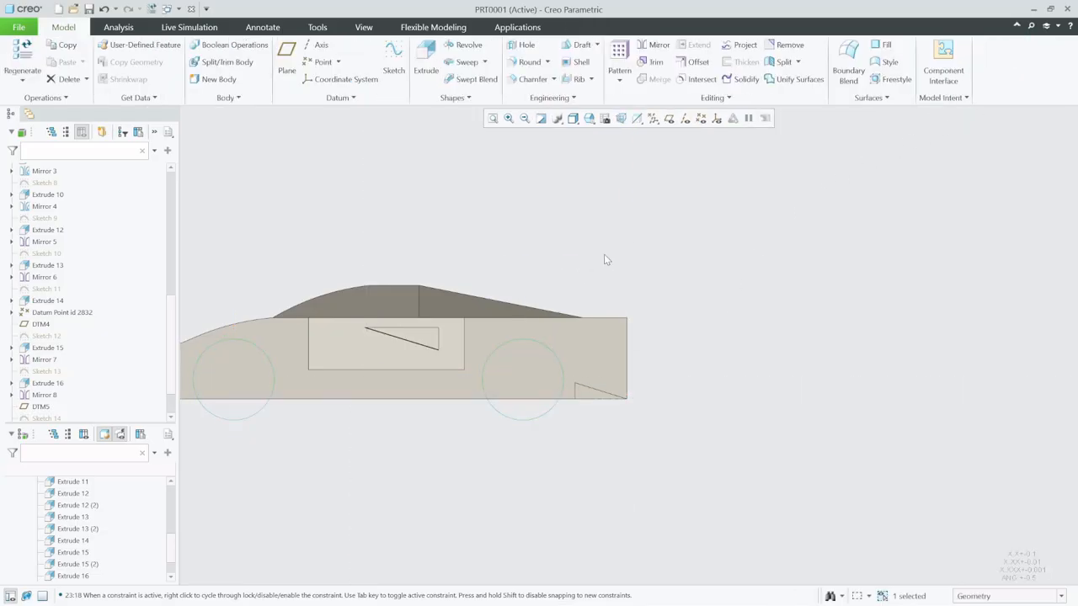
- Extrude the two wheel circles 15 inward as a cut that removes material from the body side
{"action": "left_click", "coordinate": [421, 50]}
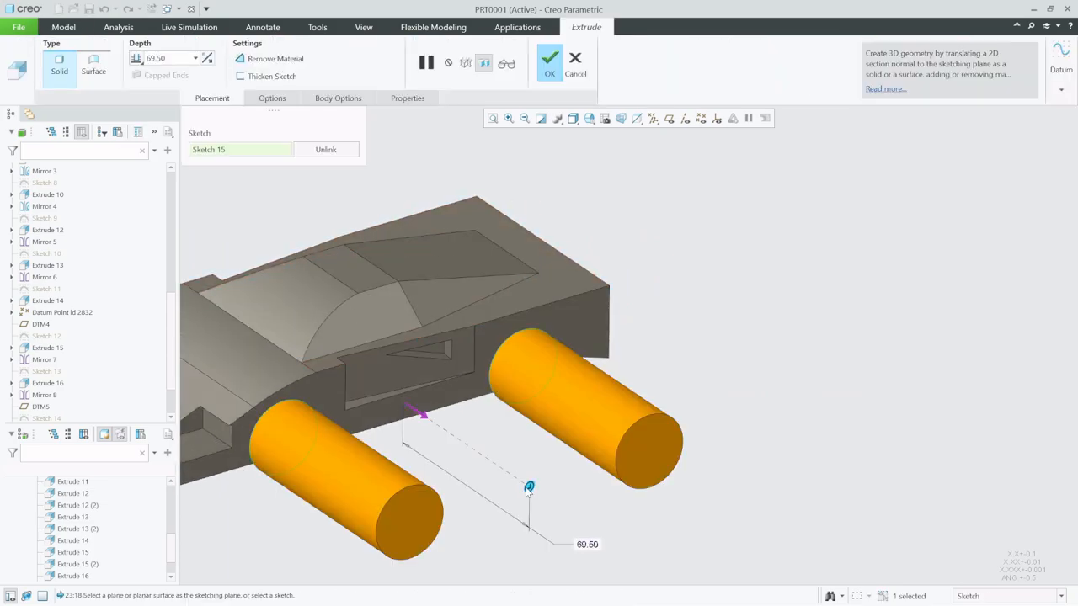
{"action": "mouse_move", "coordinate": [528, 488]}
{"action": "left_mouse_down"}
{"action": "mouse_move", "coordinate": [495, 476]}
{"action": "mouse_move", "coordinate": [360, 373]}
{"action": "left_mouse_up"}
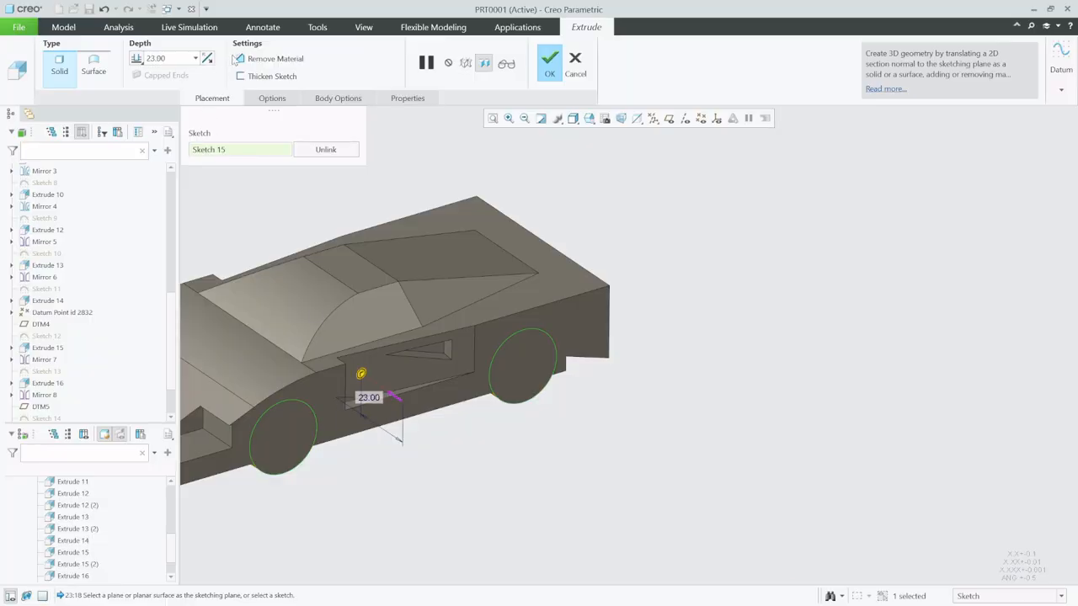
{"action": "left_click", "coordinate": [254, 57]}
{"action": "double_click", "coordinate": [177, 56]}
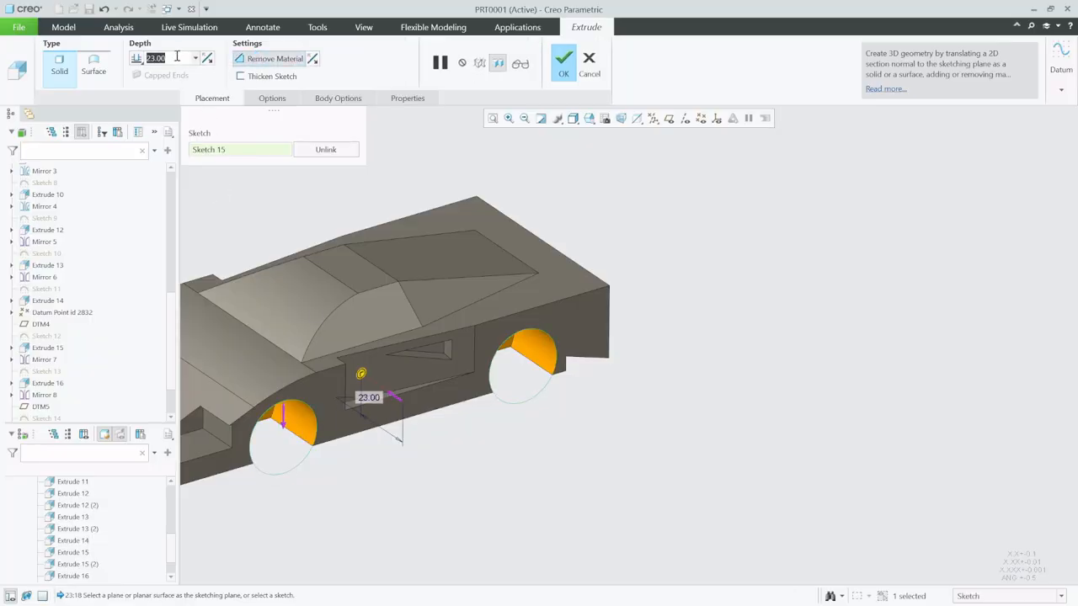
{"action": "type", "text": "1"}
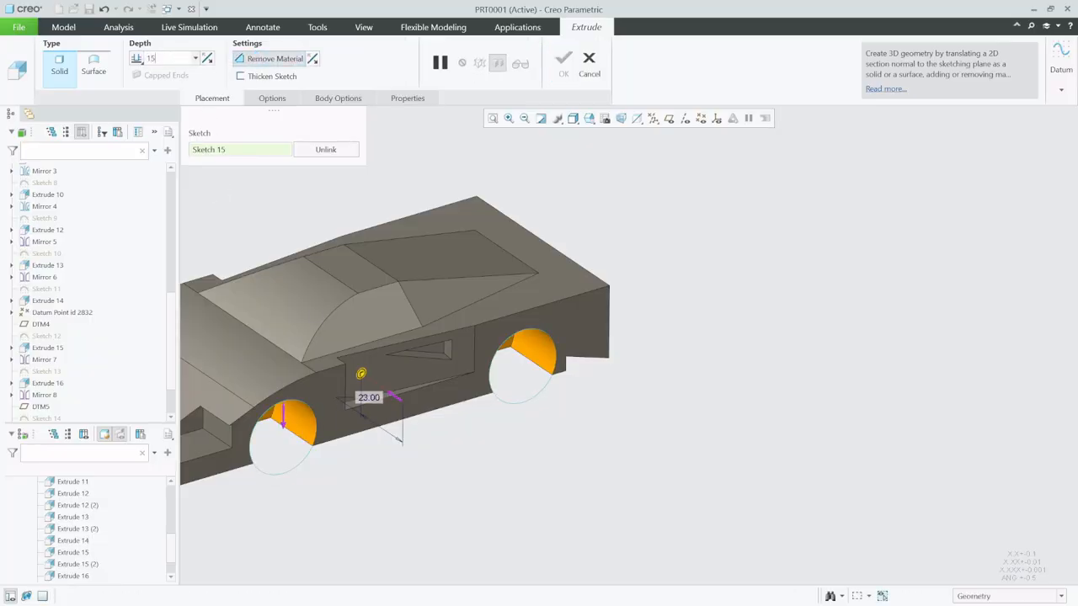
{"action": "type", "text": "5"}
{"action": "key", "text": "Return"}
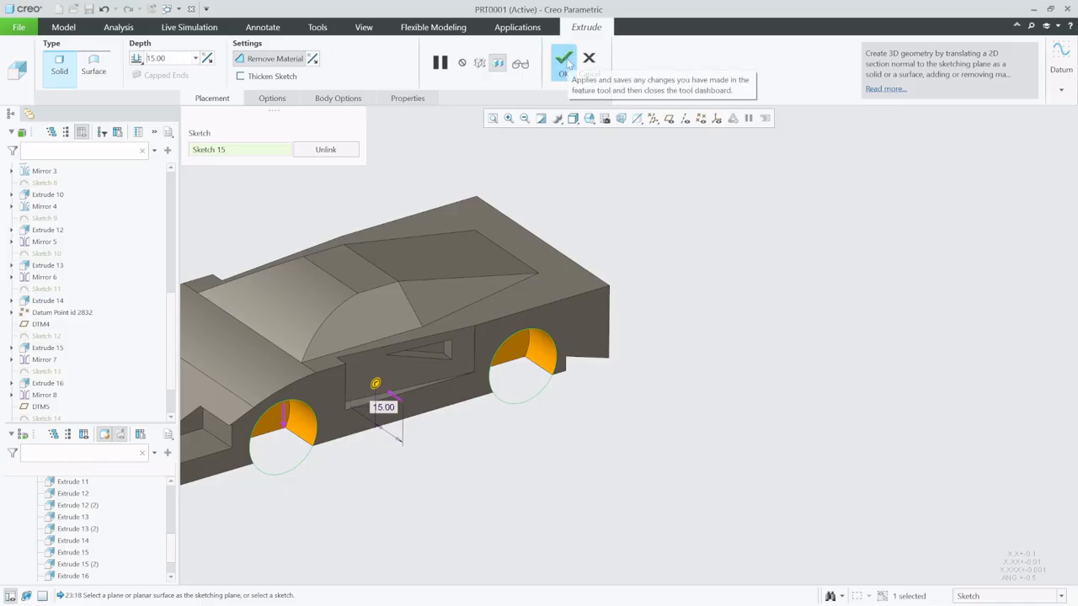
{"action": "left_click", "coordinate": [563, 61]}
{"action": "key", "text": "ctrl+d"}
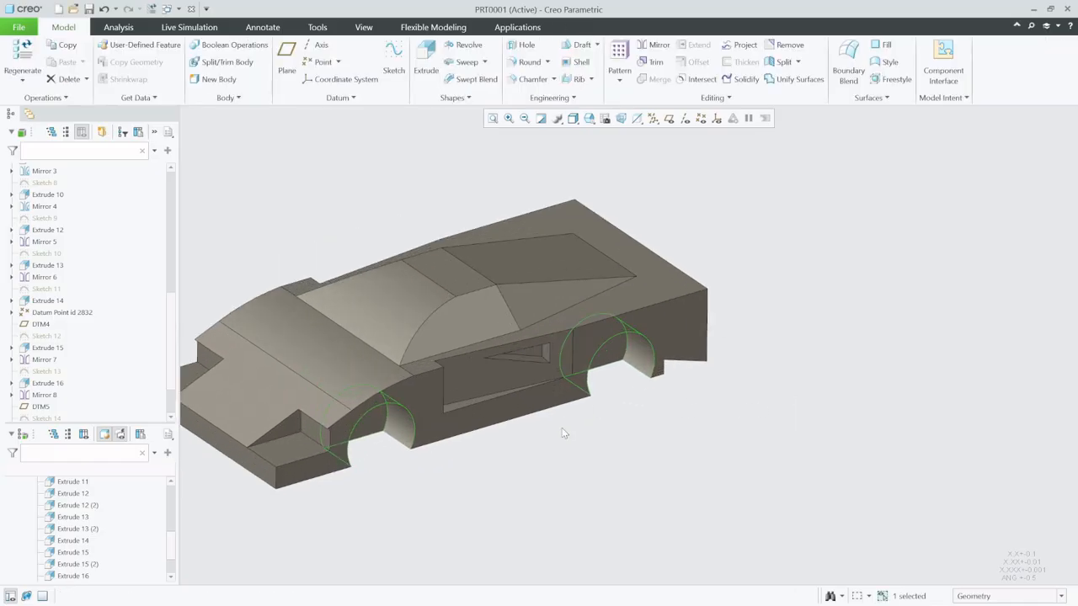
{"action": "left_click", "coordinate": [523, 493]}
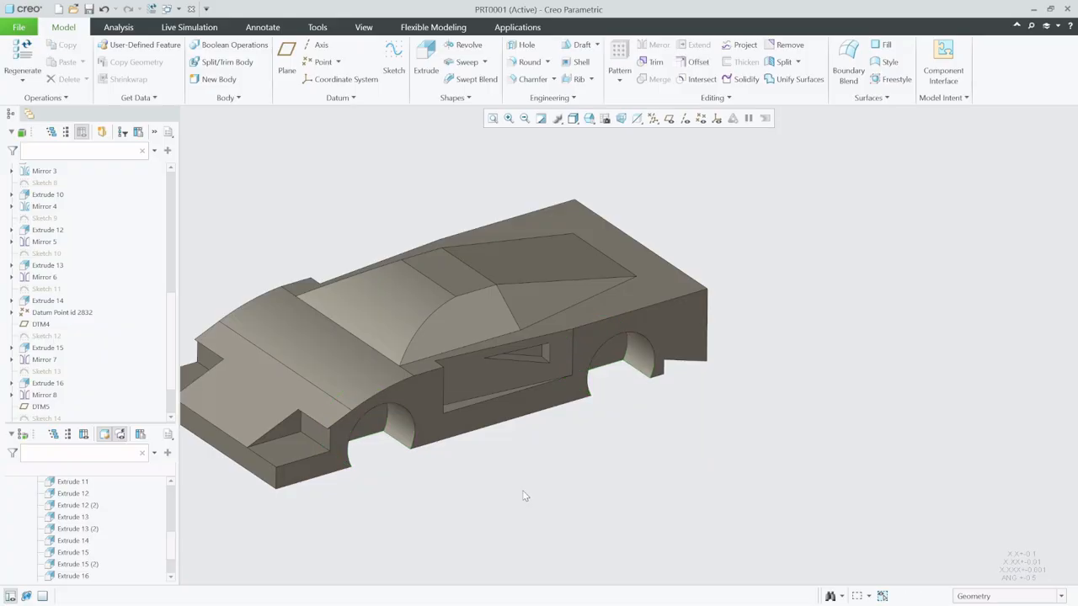
- Mirror the wheel well cut about the RIGHT datum plane, showing the datum planes for the selection and hiding them again
{"action": "left_click", "coordinate": [668, 118]}
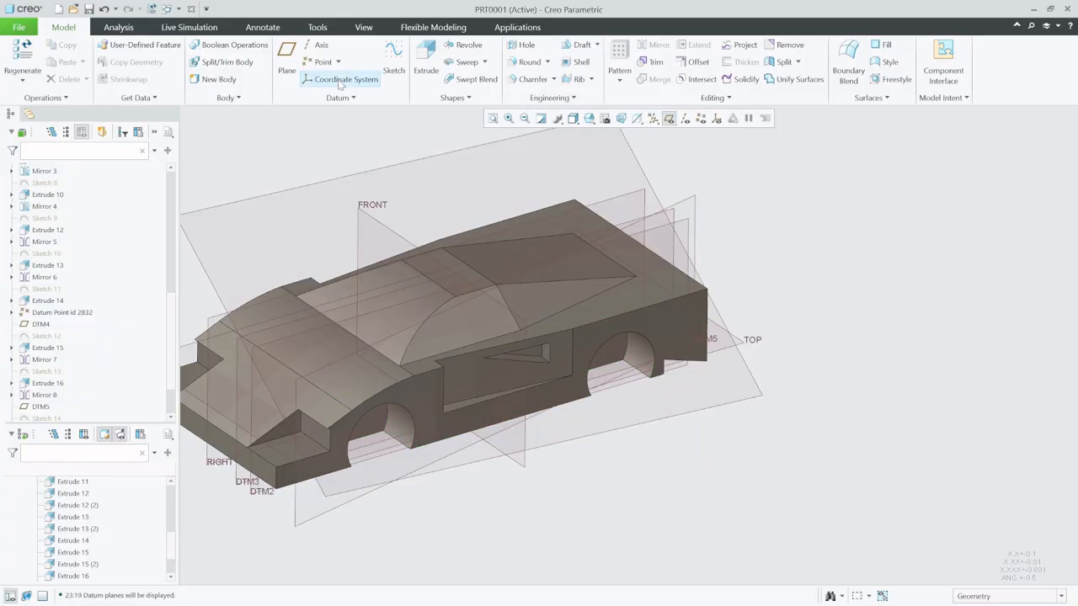
{"action": "scroll", "coordinate": [89, 352], "scroll_direction": "down", "scroll_amount": 2}
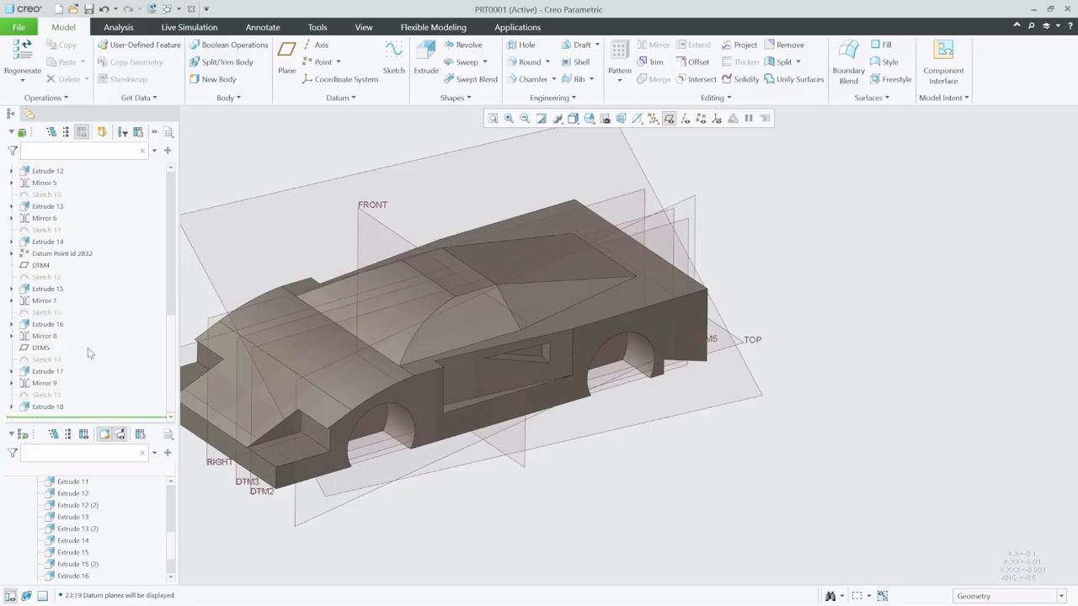
{"action": "left_click", "coordinate": [51, 407]}
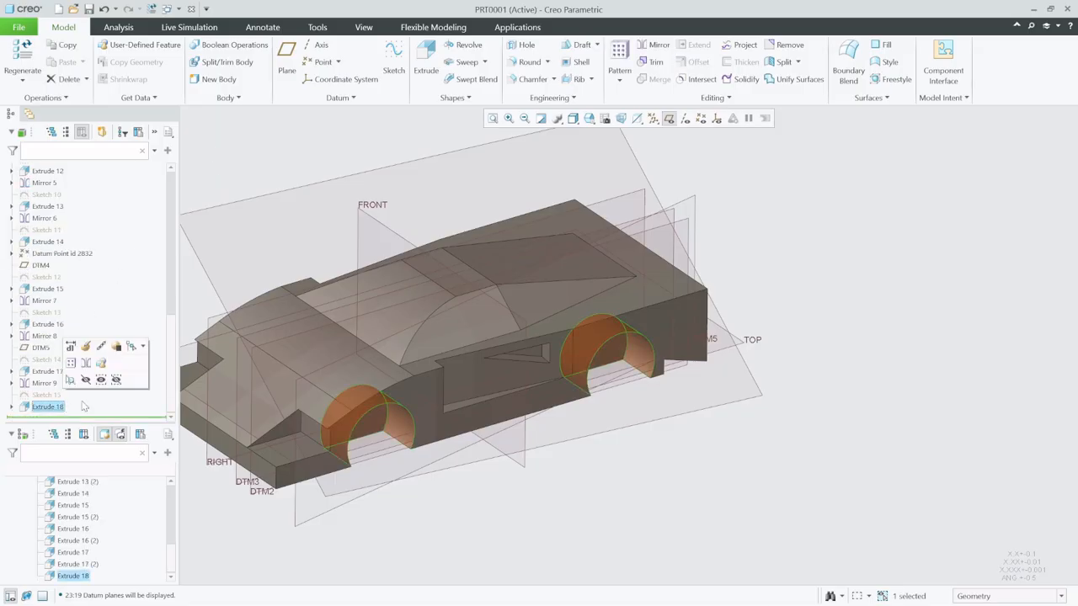
{"action": "left_click", "coordinate": [639, 52]}
{"action": "left_click", "coordinate": [355, 468]}
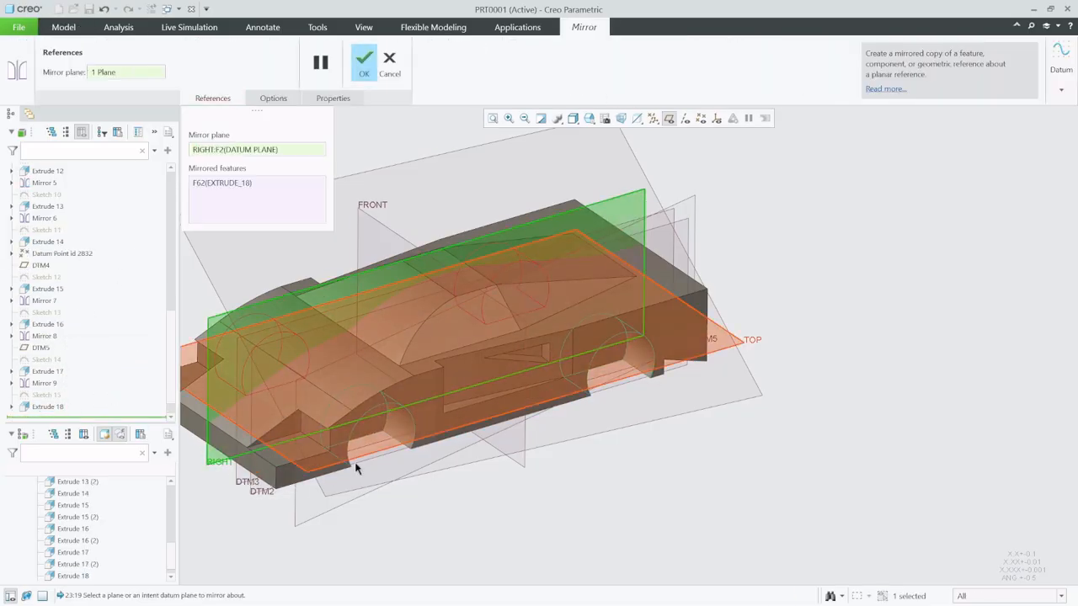
{"action": "middle_click", "coordinate": [792, 263]}
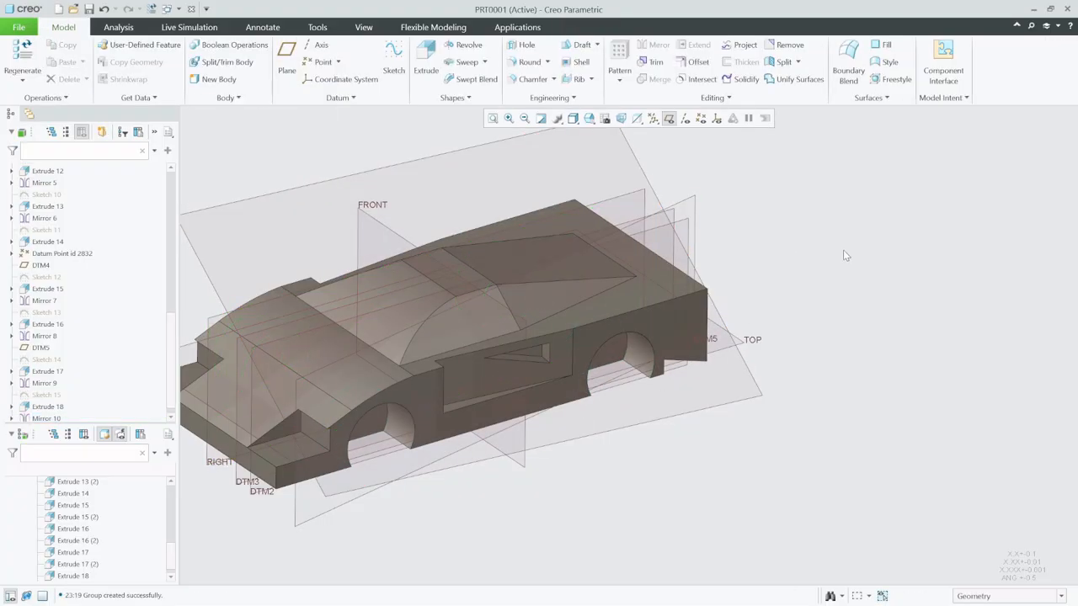
{"action": "left_click", "coordinate": [668, 118]}
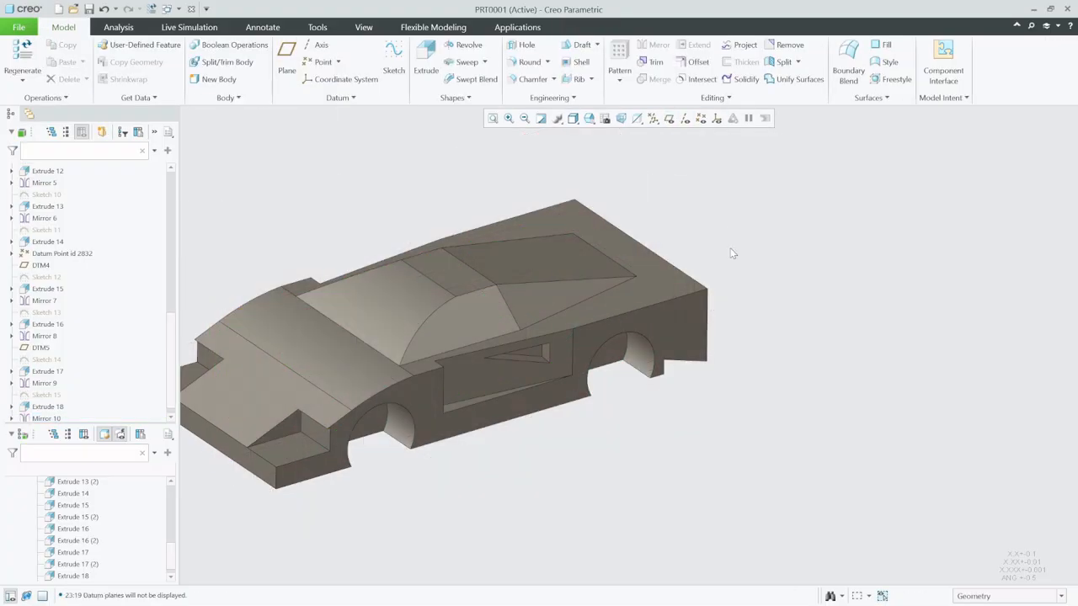
- Start a sketch on the body's side face and add the front and rear wheel well arcs as references
{"action": "left_click", "coordinate": [624, 308]}
{"action": "left_click", "coordinate": [394, 59]}
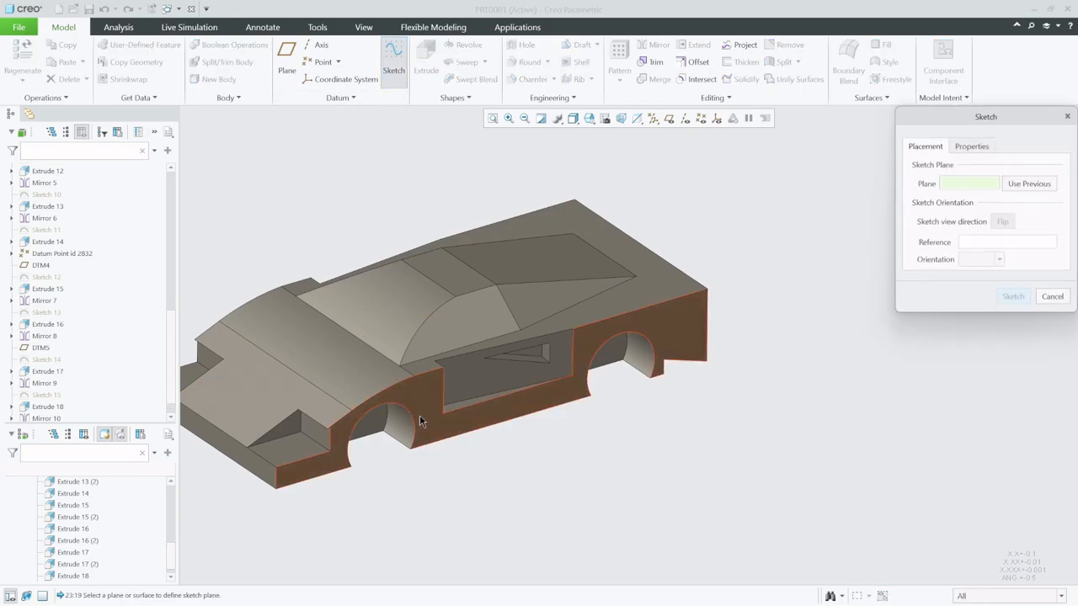
{"action": "left_click", "coordinate": [1012, 296]}
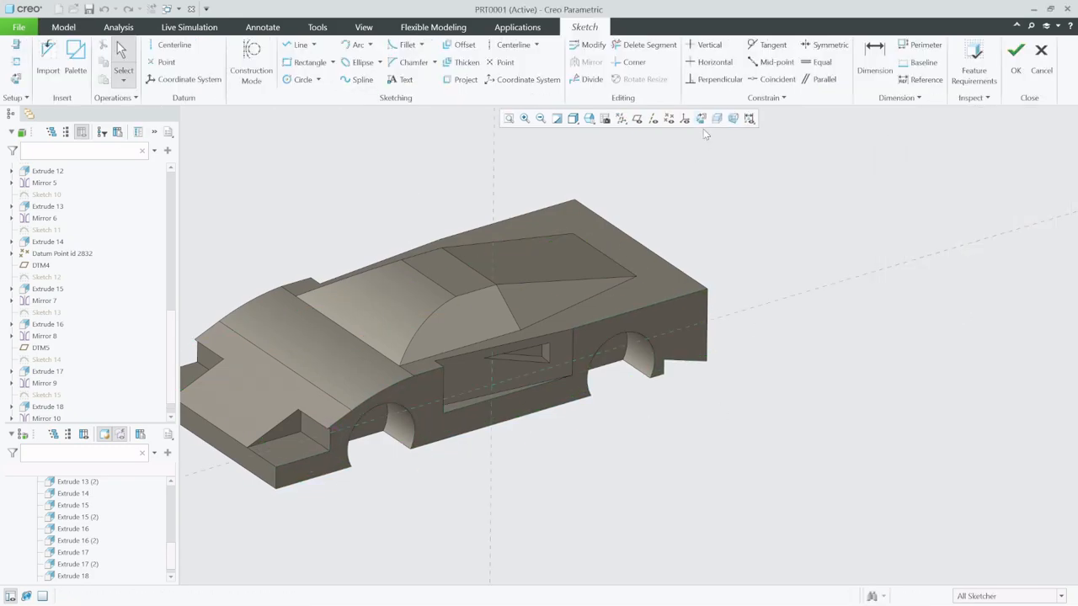
{"action": "left_click", "coordinate": [702, 120]}
{"action": "scroll", "coordinate": [553, 438], "scroll_direction": "down", "scroll_amount": 4}
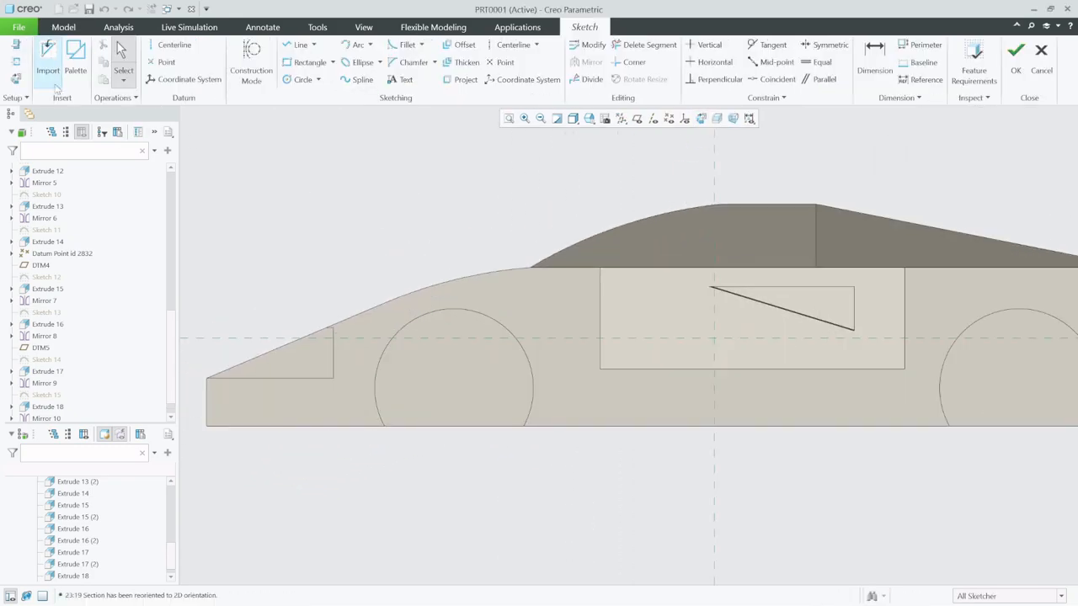
{"action": "left_click", "coordinate": [17, 63]}
{"action": "left_click", "coordinate": [533, 368]}
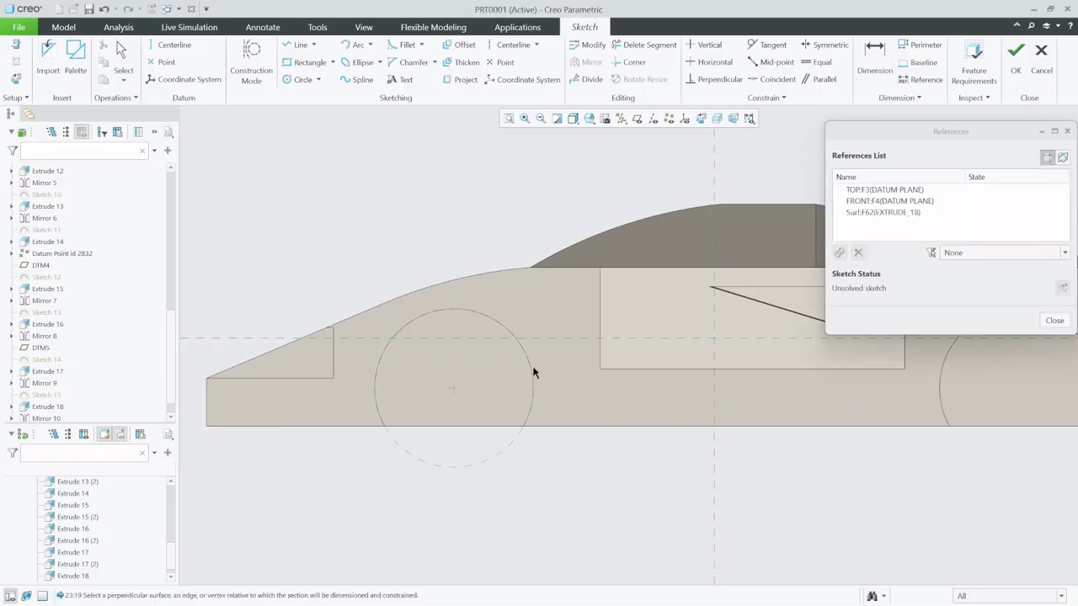
{"action": "left_click", "coordinate": [941, 394]}
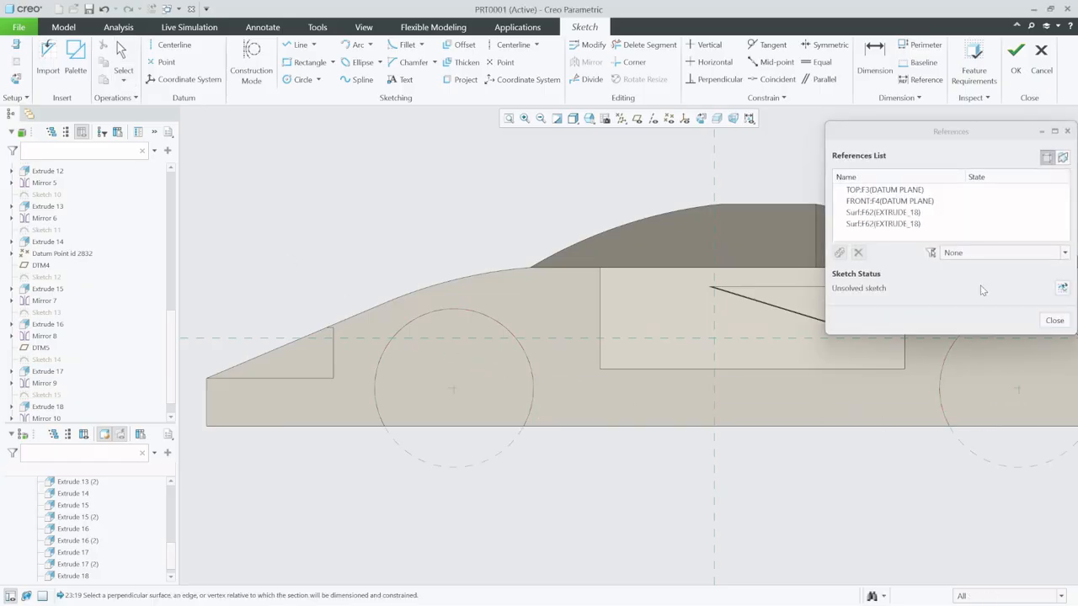
{"action": "left_click", "coordinate": [1053, 321]}
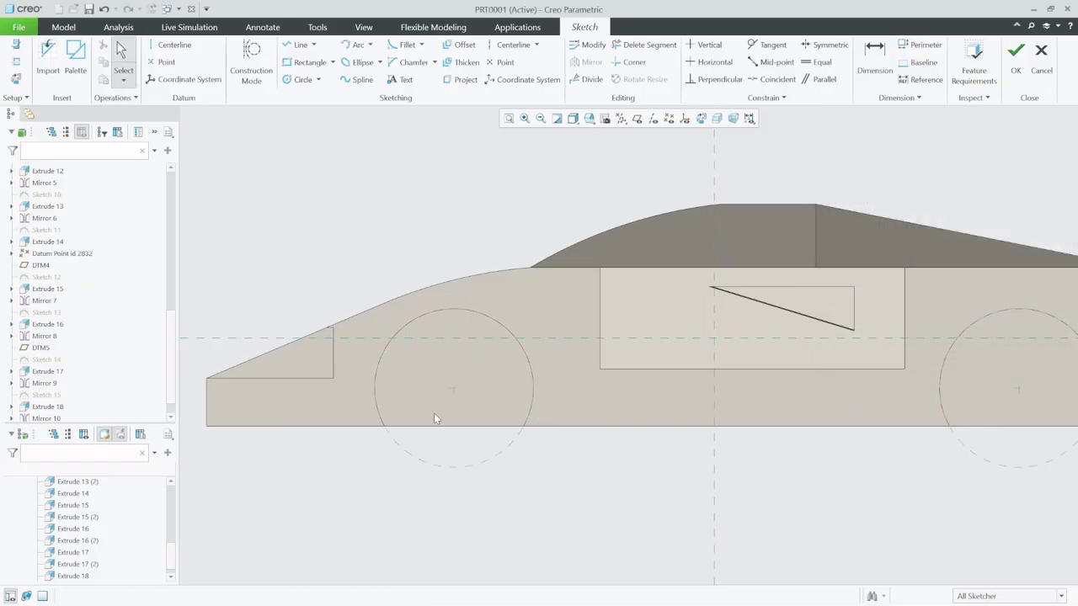
- Draw vertical centerlines through both outer edges of the front wheel circle and a horizontal centerline through its centre
{"action": "left_click", "coordinate": [172, 45]}
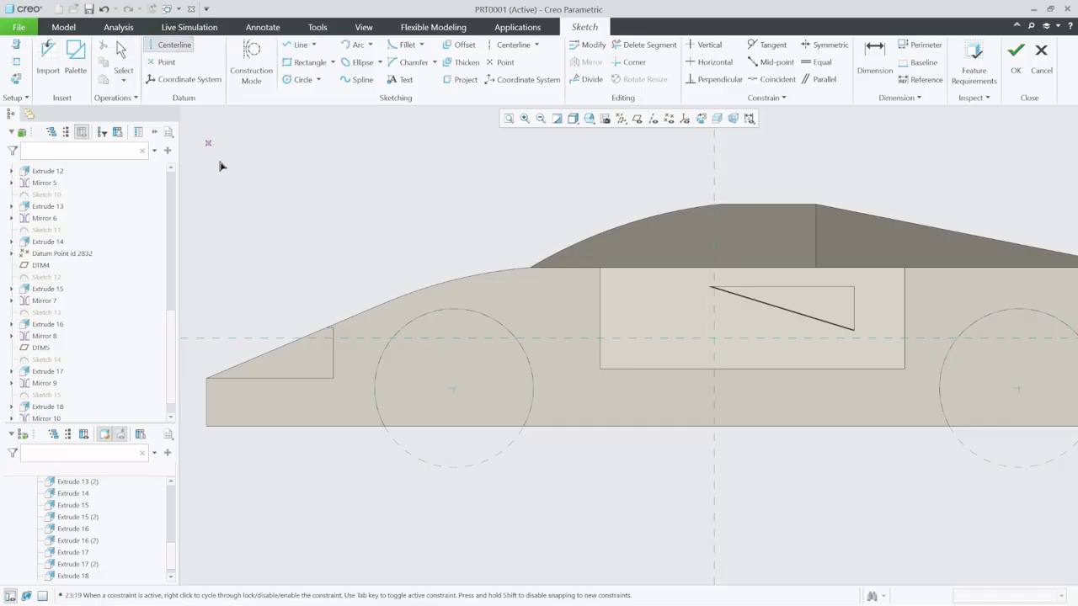
{"action": "left_click", "coordinate": [376, 401]}
{"action": "left_click", "coordinate": [374, 480]}
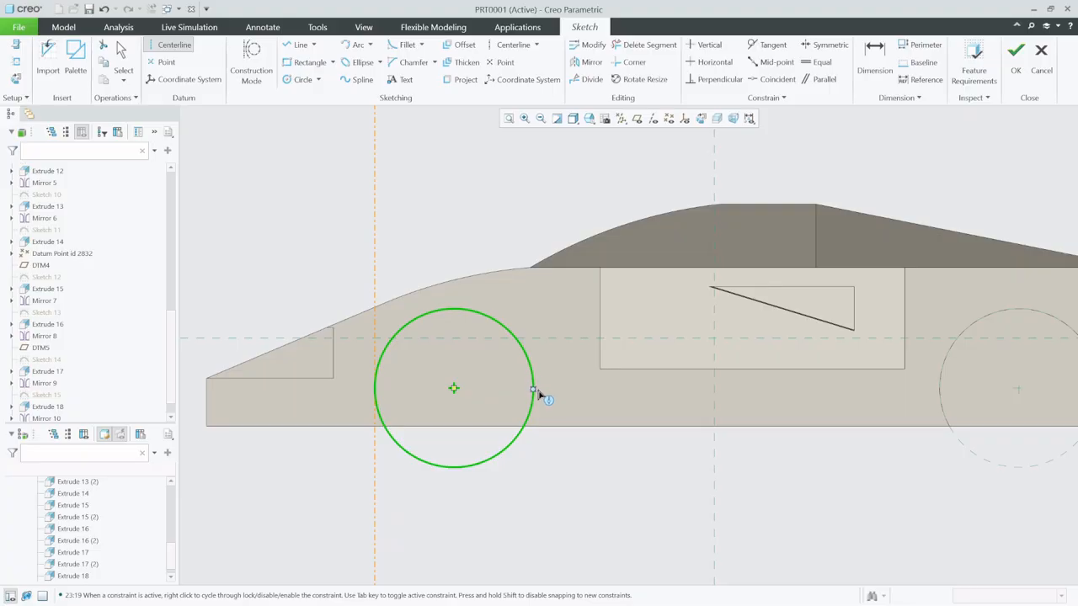
{"action": "left_click", "coordinate": [452, 390]}
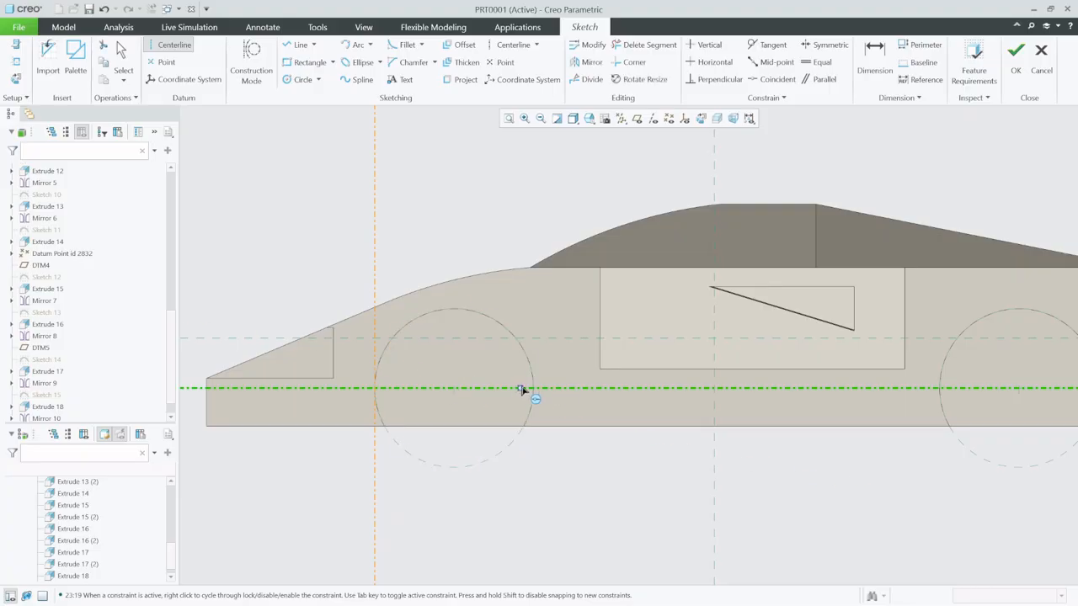
{"action": "left_click", "coordinate": [532, 389]}
{"action": "left_click", "coordinate": [540, 469]}
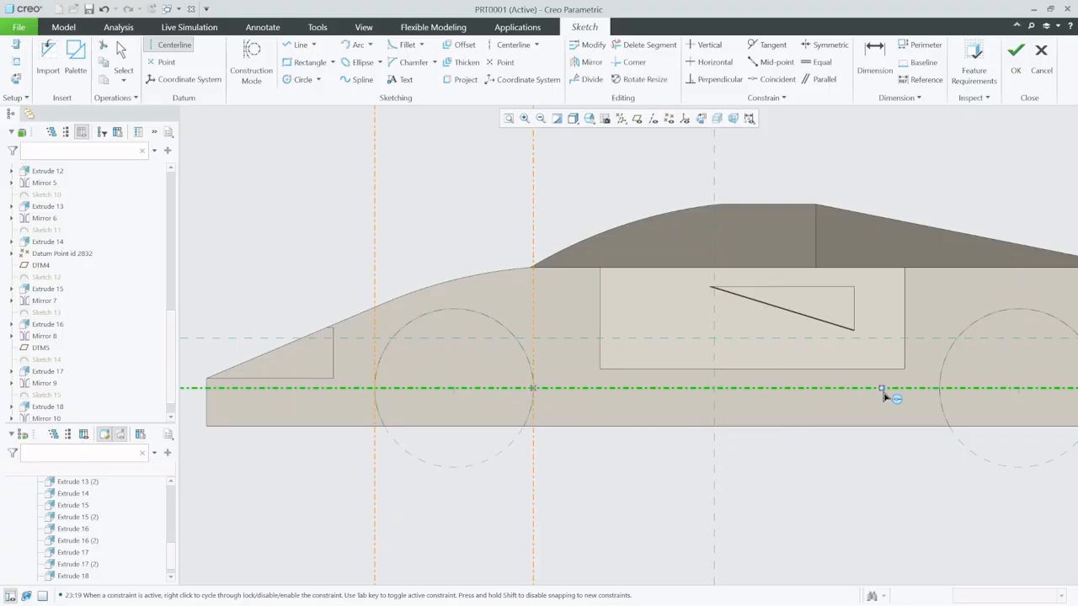
- Draw vertical centerlines through both outer edges of the rear wheel circle
{"action": "left_click", "coordinate": [941, 390]}
{"action": "left_click", "coordinate": [944, 527]}
{"action": "scroll", "coordinate": [565, 480], "scroll_direction": "up", "scroll_amount": 3}
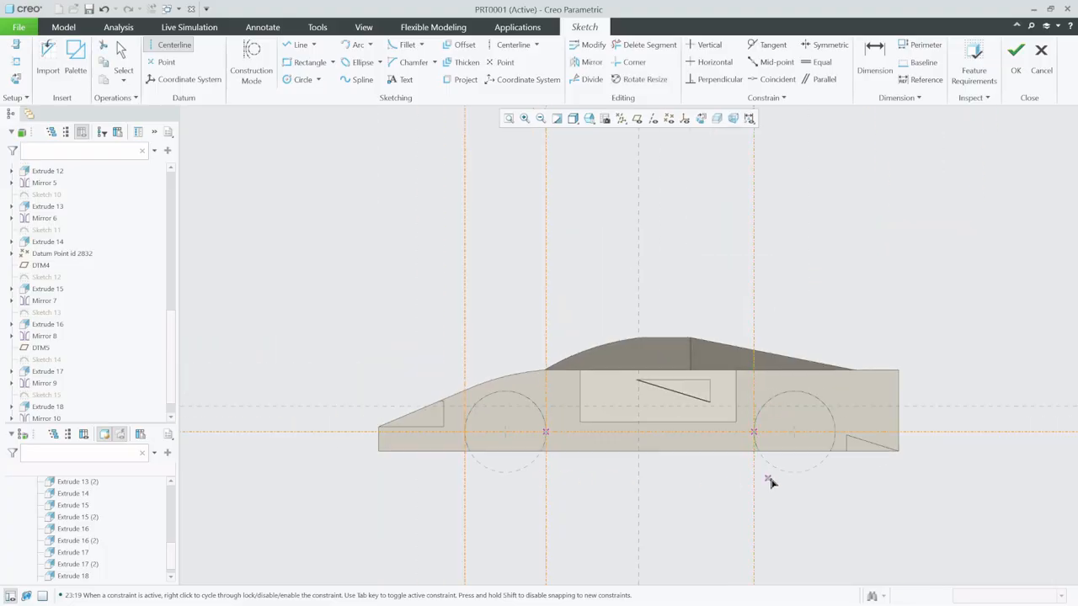
{"action": "scroll", "coordinate": [776, 481], "scroll_direction": "down", "scroll_amount": 3}
{"action": "left_click", "coordinate": [884, 394]}
{"action": "left_click", "coordinate": [884, 474]}
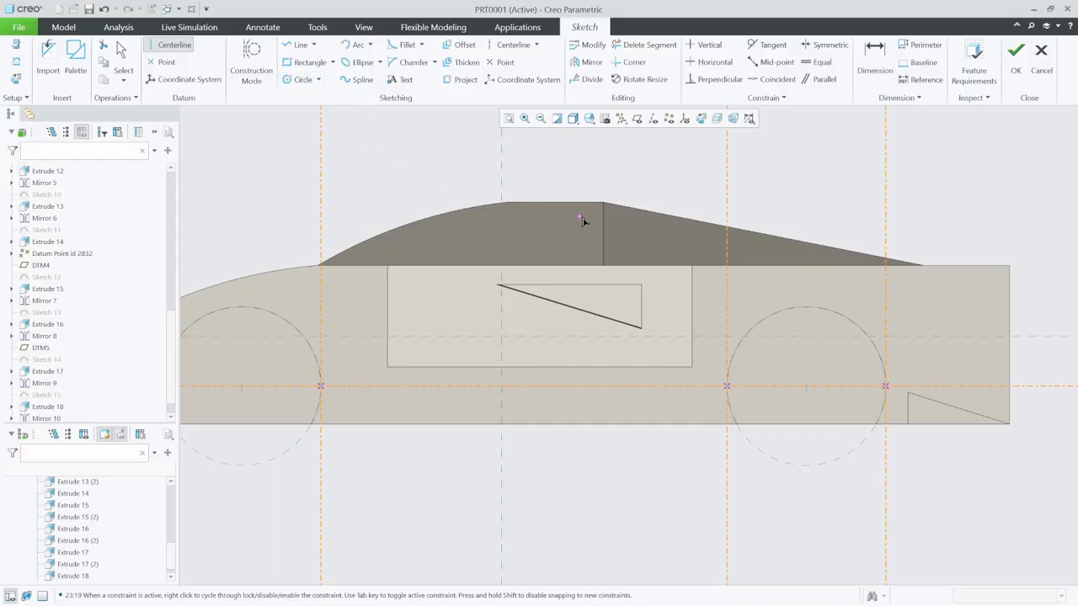
- Sketch a closed rectangle with lines across the front wheel circle's width, from the horizontal centerline to below the body
{"action": "scroll", "coordinate": [582, 220], "scroll_direction": "up", "scroll_amount": 2}
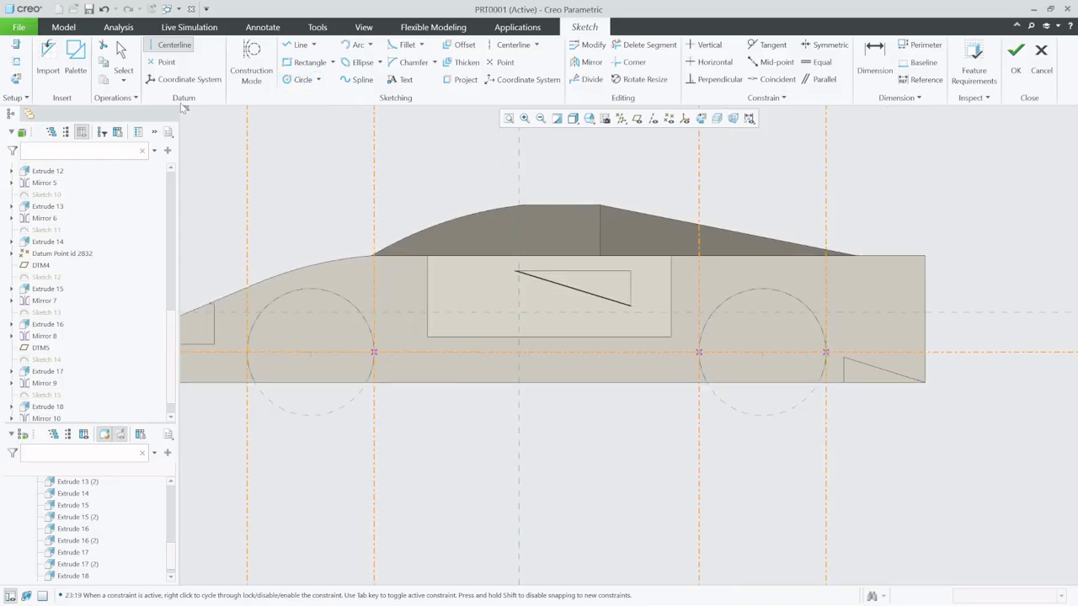
{"action": "left_click", "coordinate": [299, 44]}
{"action": "left_click", "coordinate": [246, 352]}
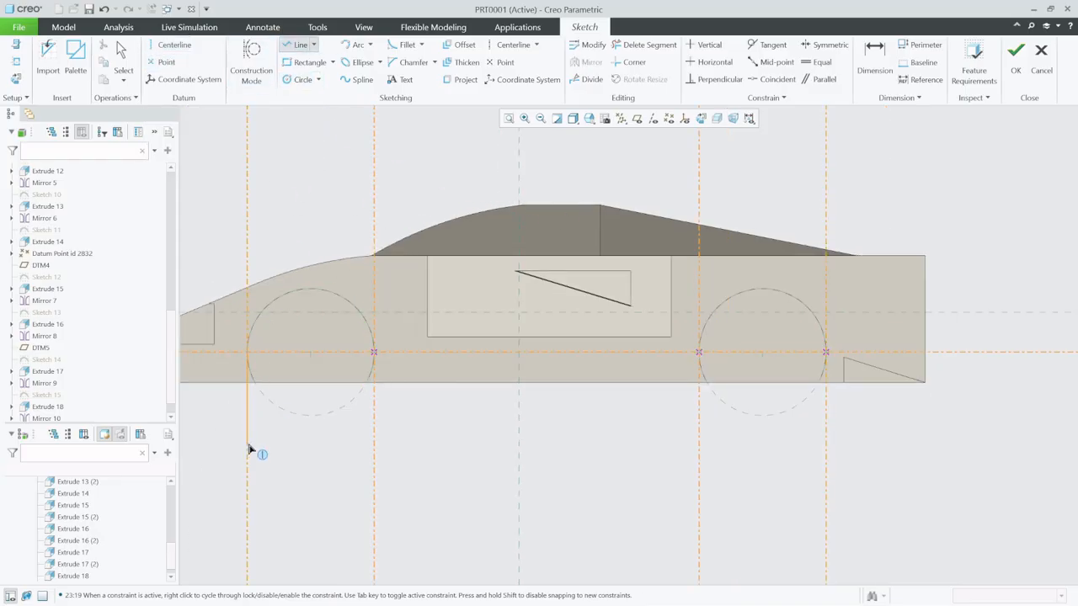
{"action": "left_click", "coordinate": [248, 449]}
{"action": "left_click", "coordinate": [373, 448]}
{"action": "left_click", "coordinate": [373, 352]}
{"action": "left_click", "coordinate": [248, 352]}
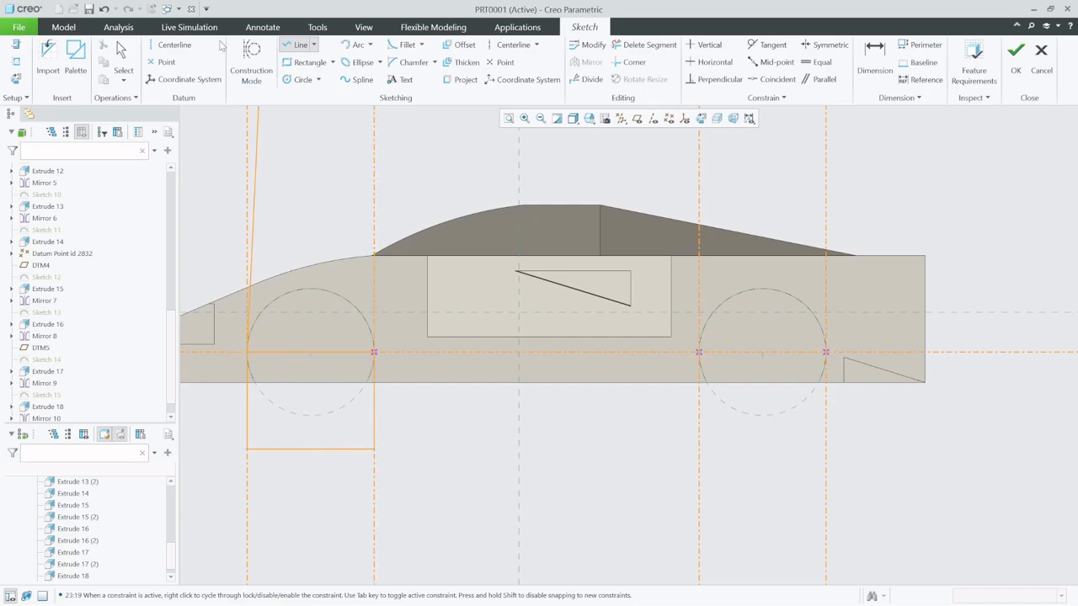
- Sketch a matching closed rectangle below the rear wheel circle's horizontal centerline and finish the sketch
{"action": "left_click", "coordinate": [290, 50]}
{"action": "left_click", "coordinate": [699, 352]}
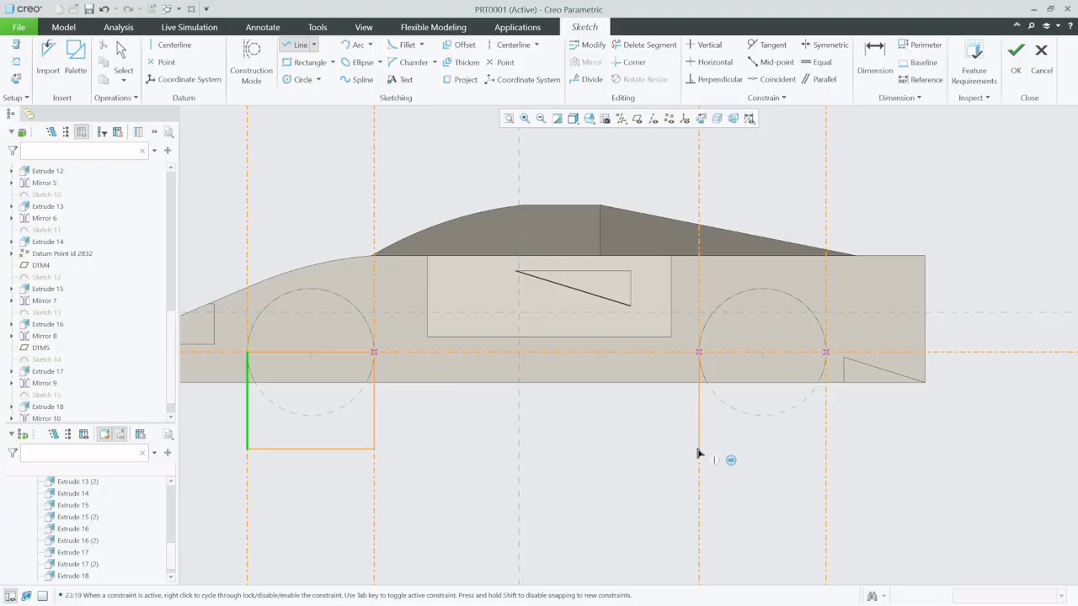
{"action": "left_click", "coordinate": [699, 449]}
{"action": "left_click", "coordinate": [826, 449]}
{"action": "left_click", "coordinate": [826, 352]}
{"action": "left_click", "coordinate": [699, 351]}
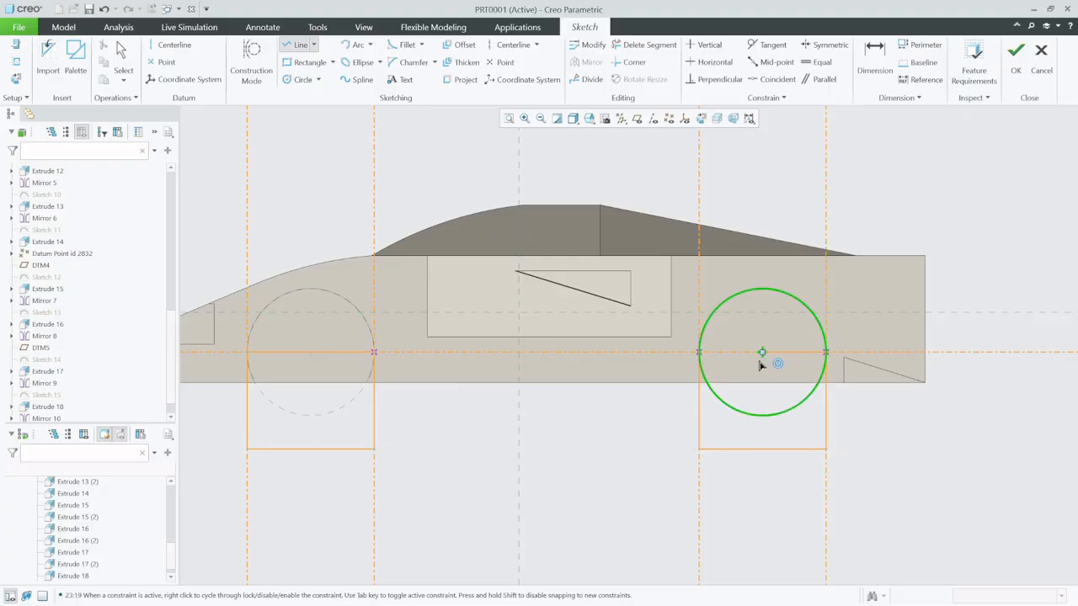
{"action": "left_click", "coordinate": [699, 352]}
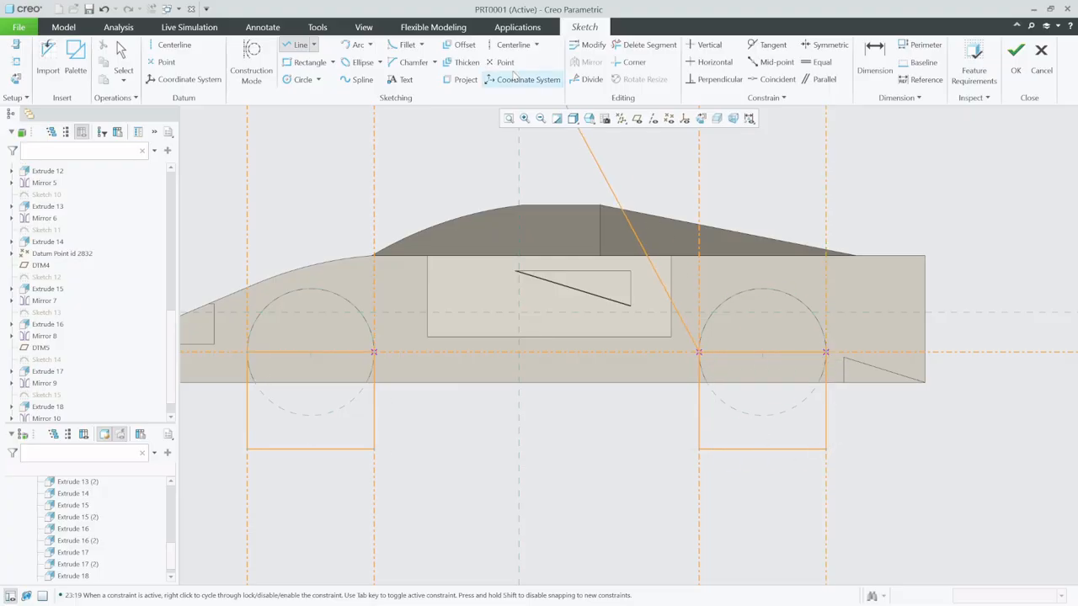
{"action": "left_click", "coordinate": [1016, 59]}
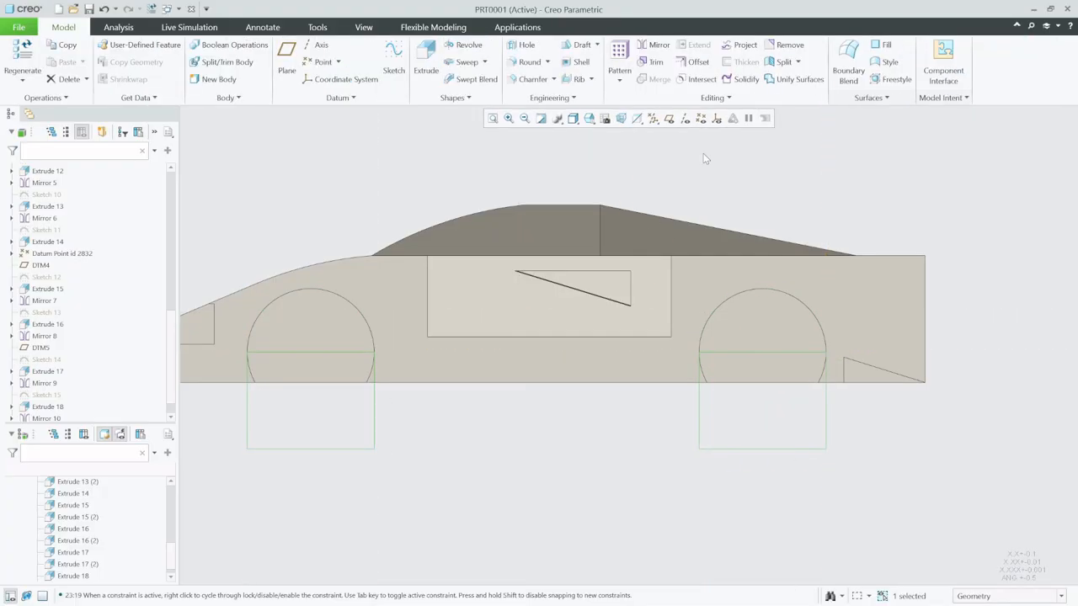
- Extrude both rectangles inward as a material-removing cut up to the inner face of the wheel wells
{"action": "left_click", "coordinate": [426, 67]}
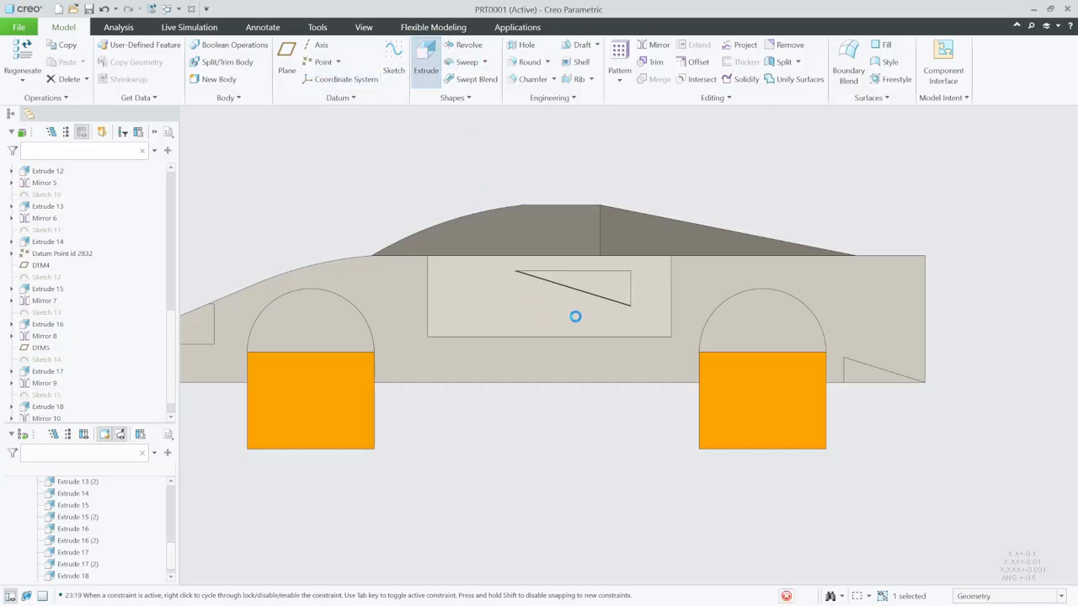
{"action": "mouse_move", "coordinate": [514, 287]}
{"action": "middle_mouse_down"}
{"action": "mouse_move", "coordinate": [573, 309]}
{"action": "mouse_move", "coordinate": [522, 305]}
{"action": "middle_mouse_up"}
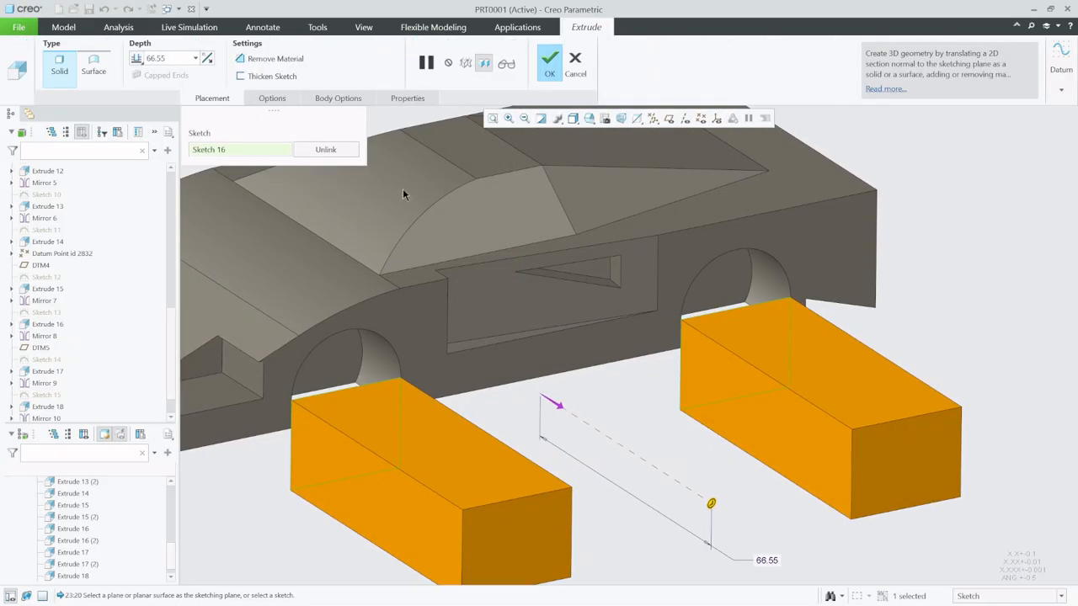
{"action": "left_click", "coordinate": [208, 59]}
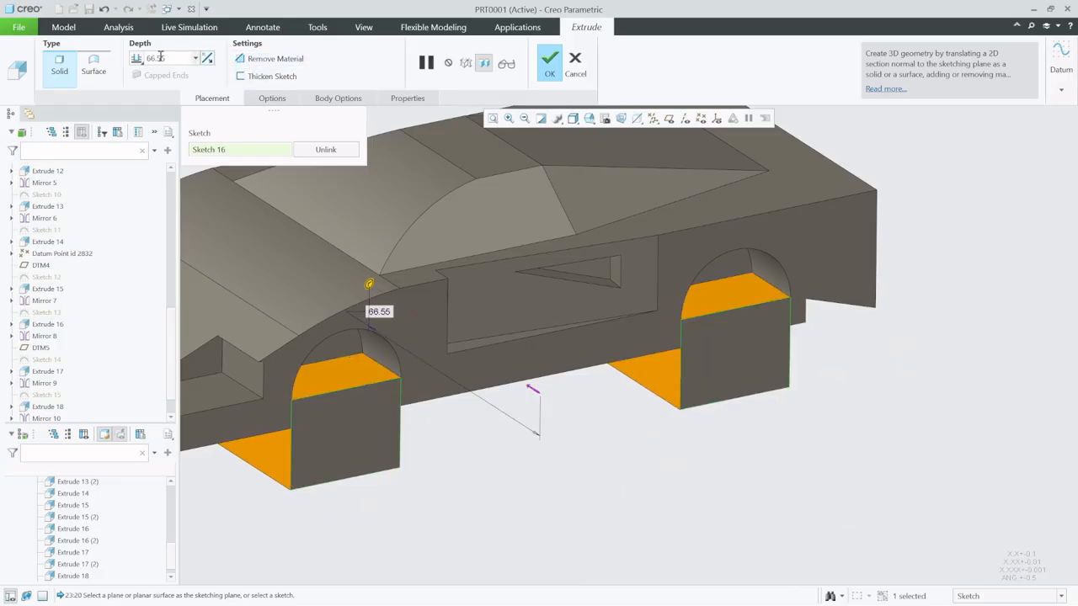
{"action": "left_click", "coordinate": [138, 58]}
{"action": "left_click", "coordinate": [173, 142]}
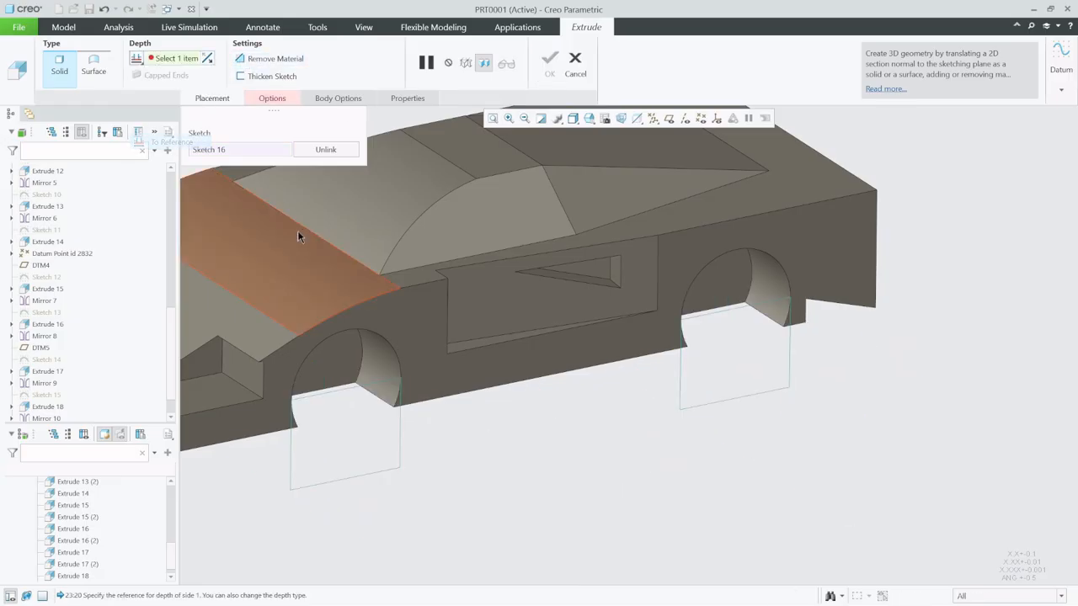
{"action": "left_click", "coordinate": [337, 357]}
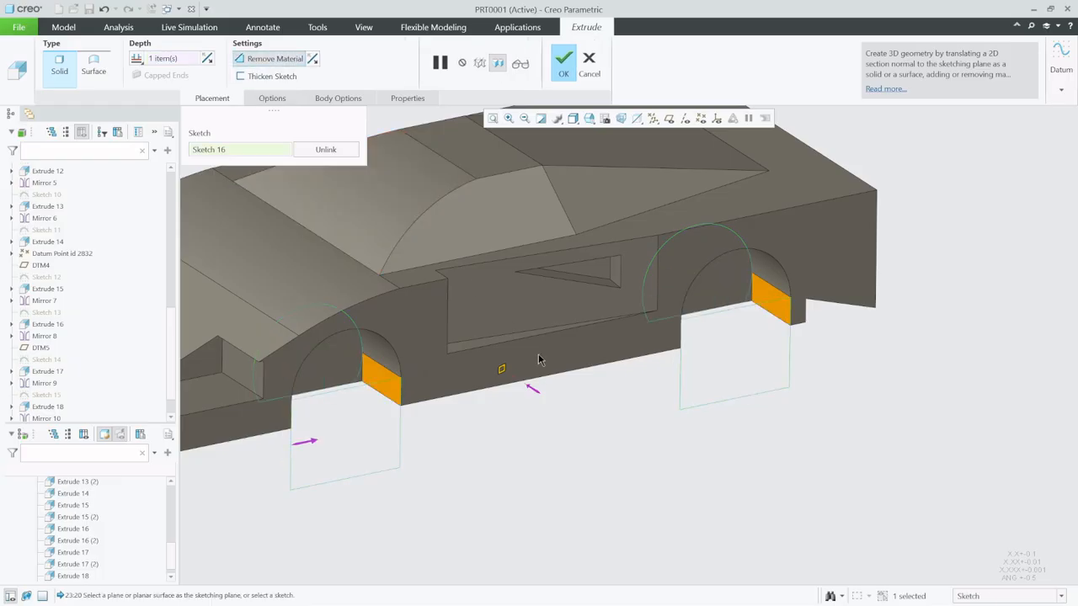
{"action": "middle_click", "coordinate": [585, 440]}
{"action": "scroll", "coordinate": [710, 527], "scroll_direction": "down", "scroll_amount": 3}
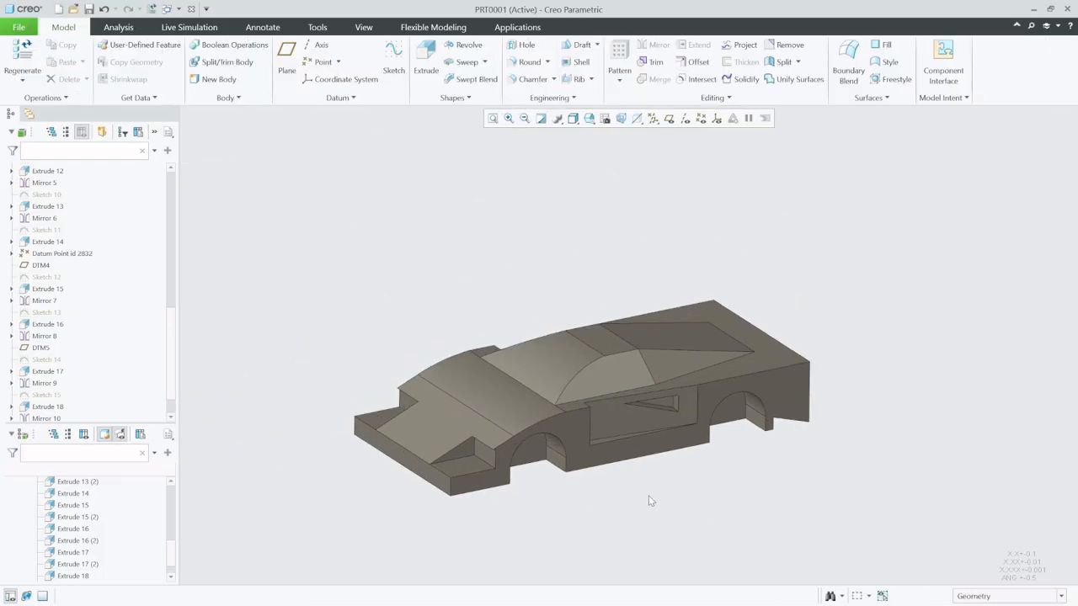
- Save the car body part
{"action": "mouse_move", "coordinate": [648, 495]}
{"action": "middle_mouse_down"}
{"action": "mouse_move", "coordinate": [550, 374]}
{"action": "mouse_move", "coordinate": [572, 342]}
{"action": "mouse_move", "coordinate": [554, 379]}
{"action": "middle_mouse_up"}
{"action": "scroll", "coordinate": [524, 447], "scroll_direction": "down", "scroll_amount": 4}
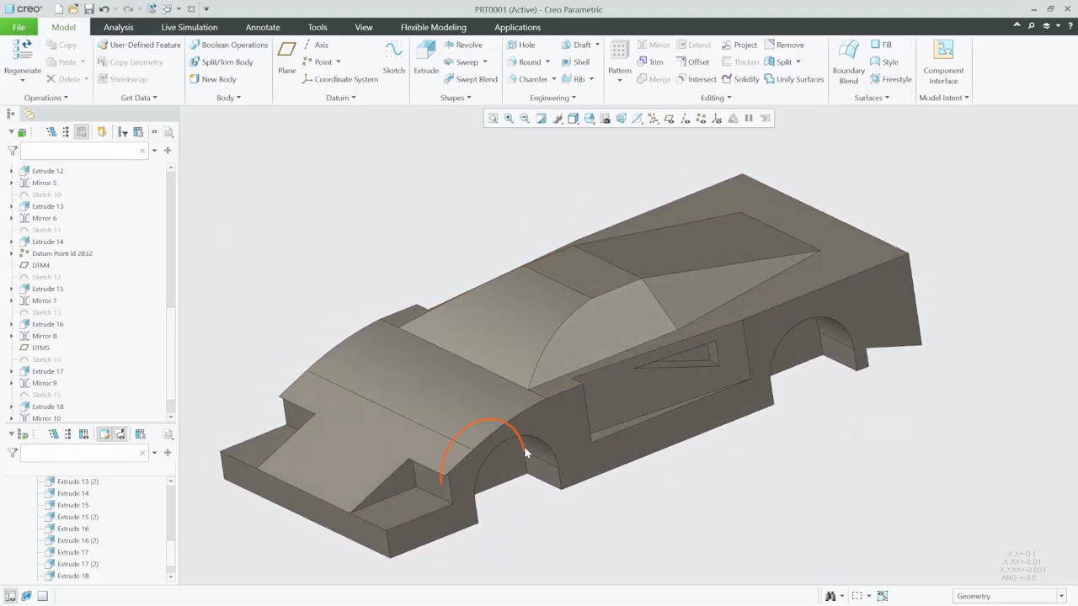
{"action": "scroll", "coordinate": [595, 465], "scroll_direction": "up", "scroll_amount": 2}
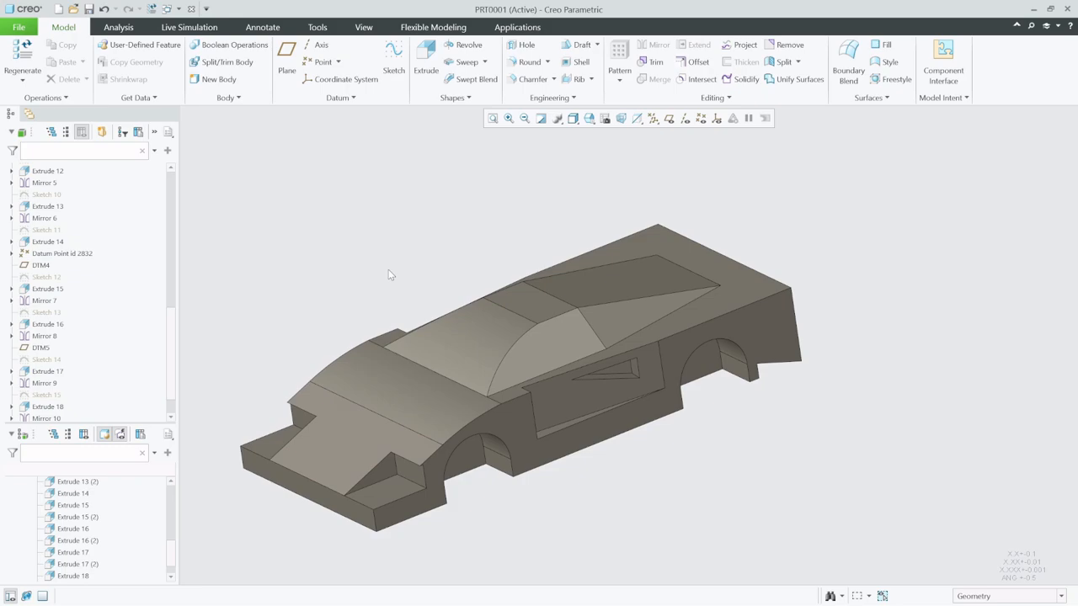
{"action": "scroll", "coordinate": [712, 347], "scroll_direction": "up", "scroll_amount": 2}
{"action": "scroll", "coordinate": [727, 401], "scroll_direction": "down", "scroll_amount": 3}
{"action": "scroll", "coordinate": [625, 350], "scroll_direction": "up", "scroll_amount": 2}
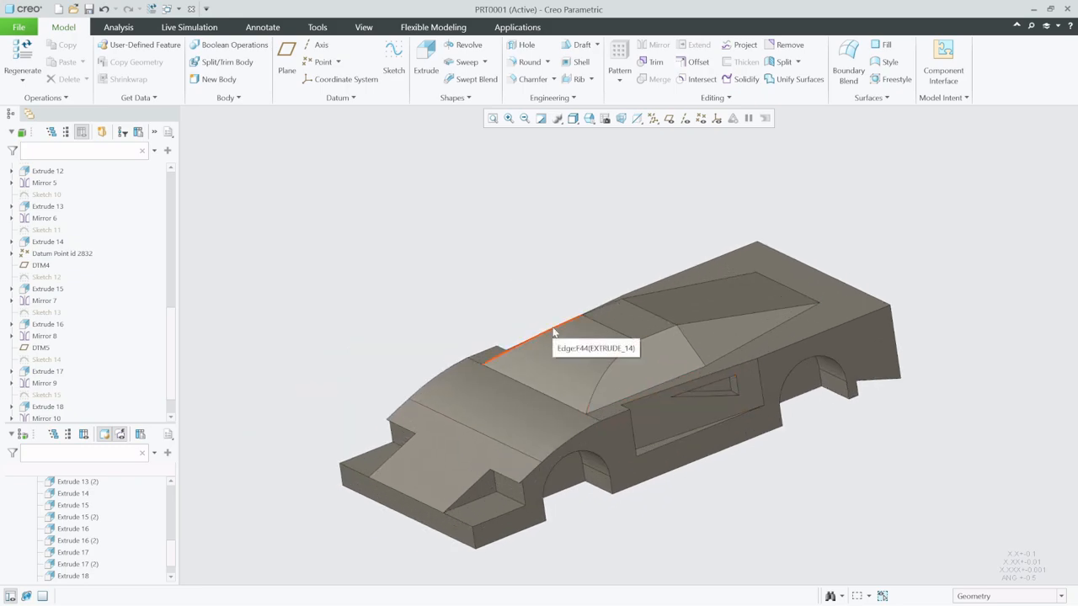
{"action": "key", "text": "ctrl+s"}
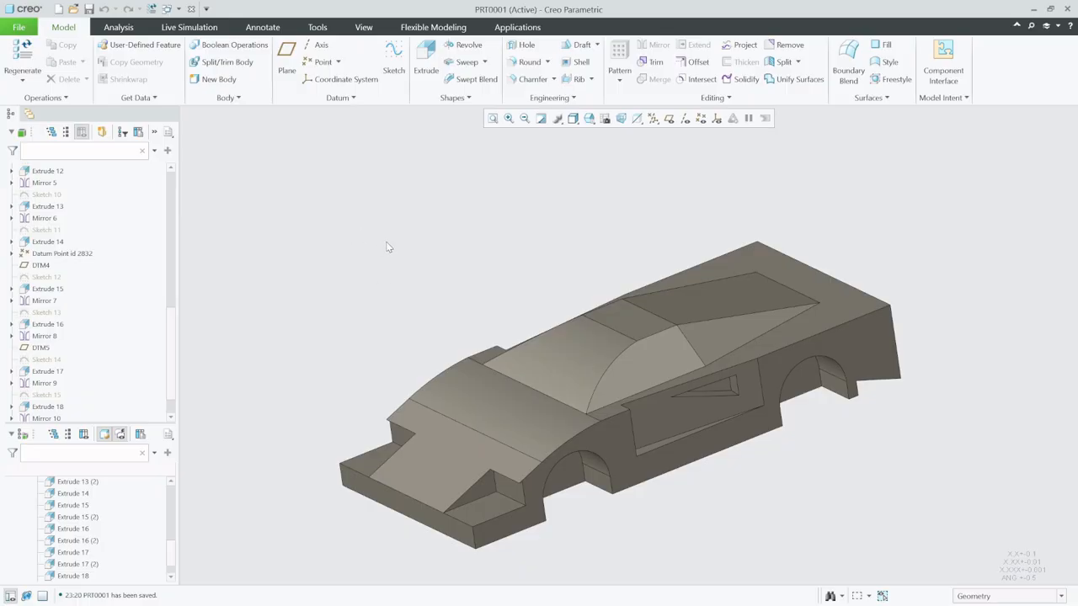
- Start a round on one vertical front corner edge of the nose, using the D1 x D2 C2 scheme with D1 about 12.20 and D2 about 15.90
{"action": "left_click", "coordinate": [519, 62]}
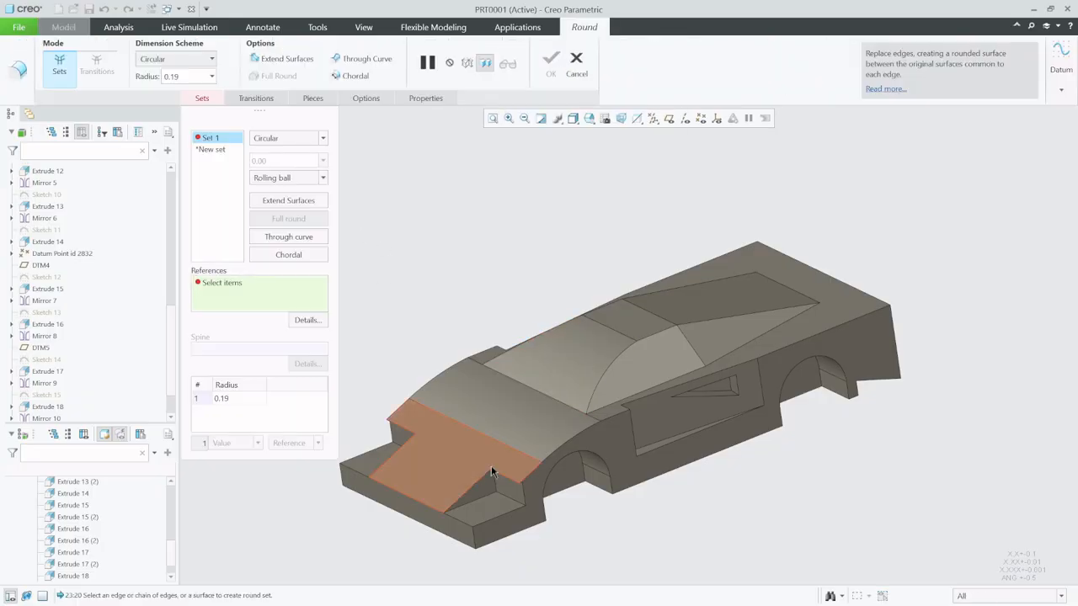
{"action": "middle_click_drag", "start_coordinate": [450, 401], "coordinate": [474, 416]}
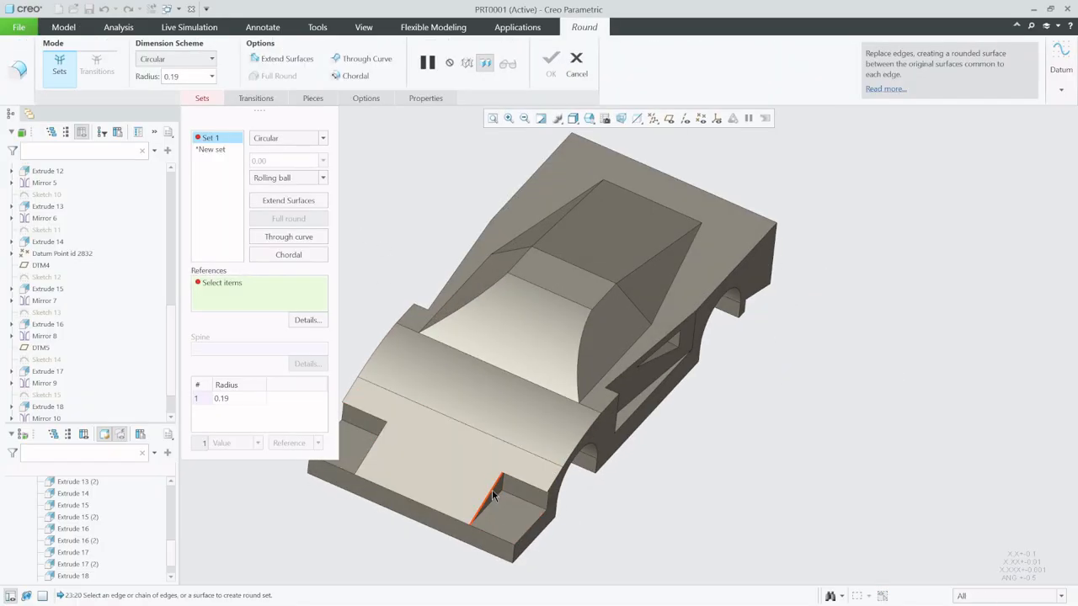
{"action": "left_click", "coordinate": [513, 558]}
{"action": "scroll", "coordinate": [505, 551], "scroll_direction": "down", "scroll_amount": 4}
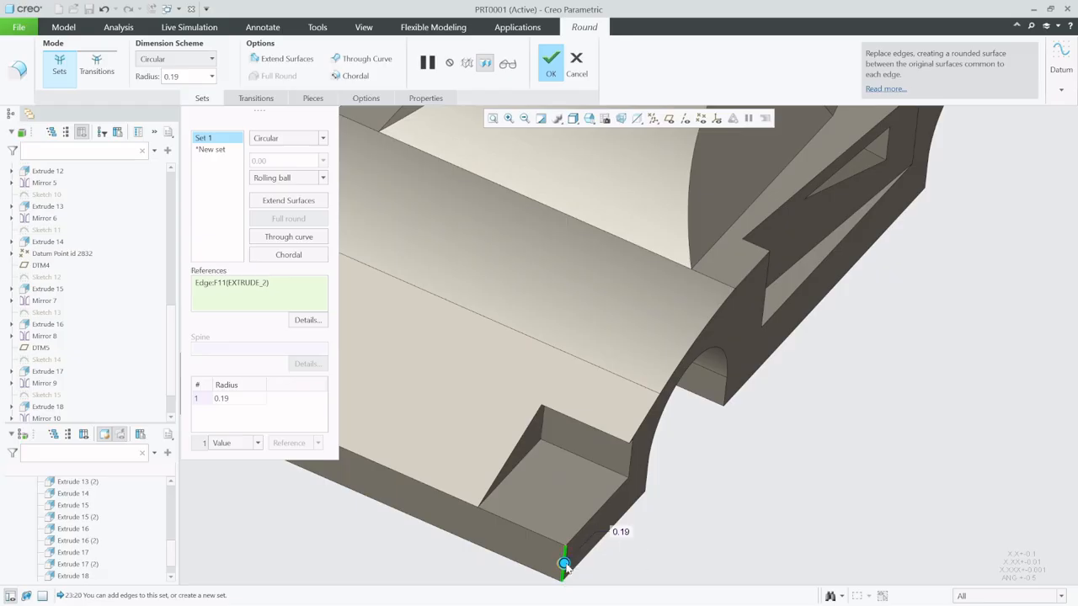
{"action": "left_click_drag", "start_coordinate": [565, 569], "coordinate": [589, 562]}
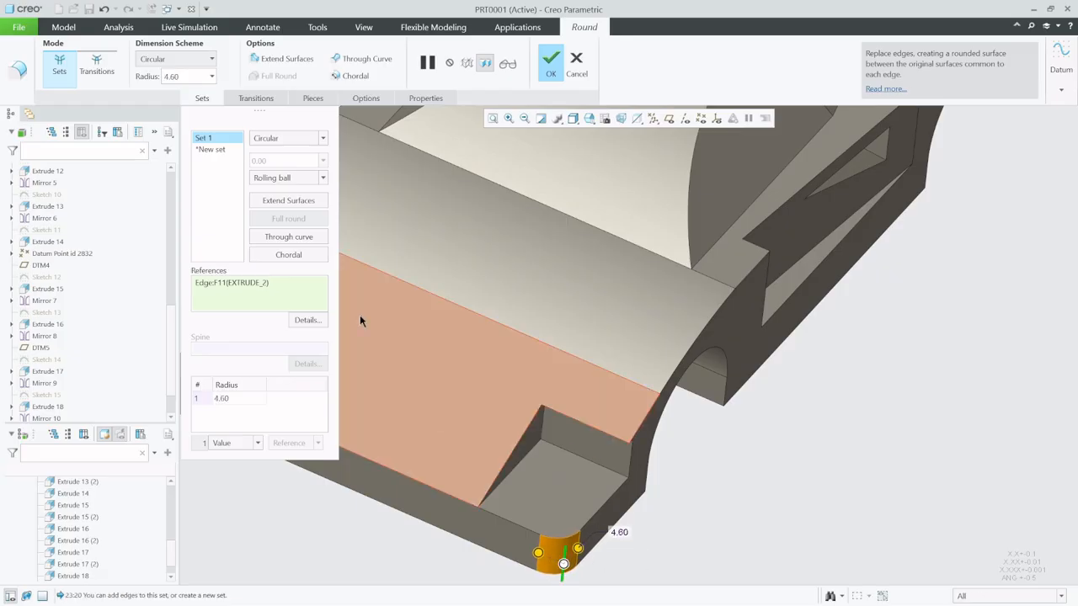
{"action": "left_click", "coordinate": [212, 60]}
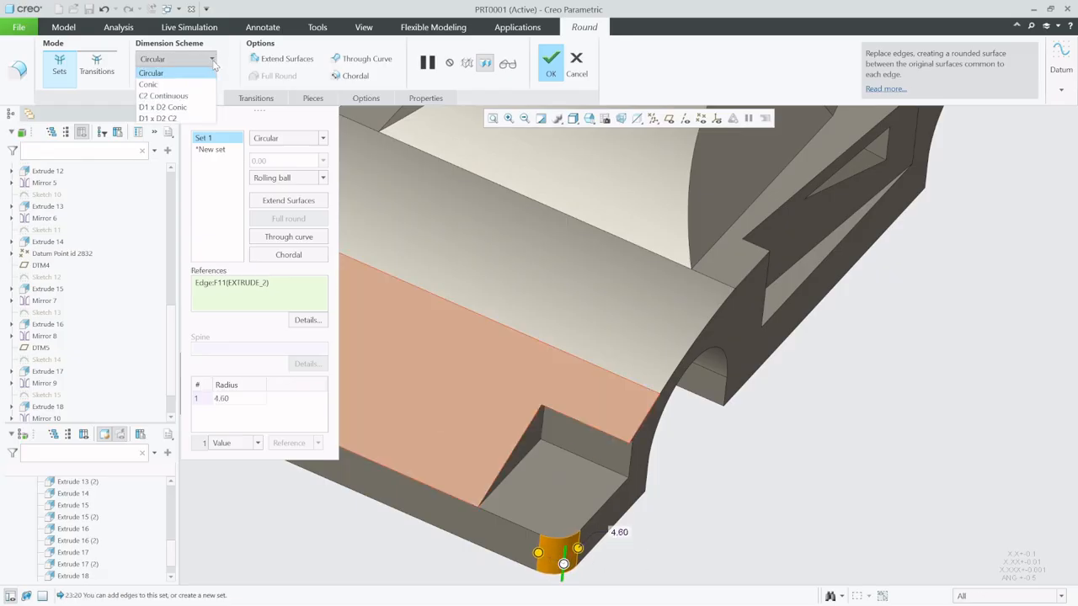
{"action": "left_click", "coordinate": [181, 118]}
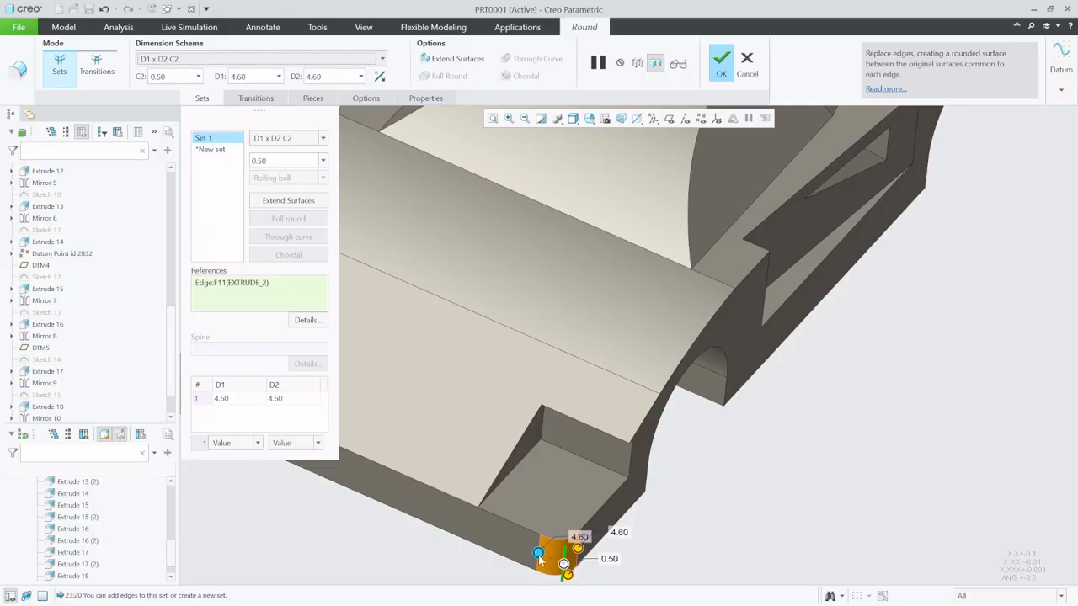
{"action": "left_click_drag", "start_coordinate": [539, 555], "coordinate": [485, 528]}
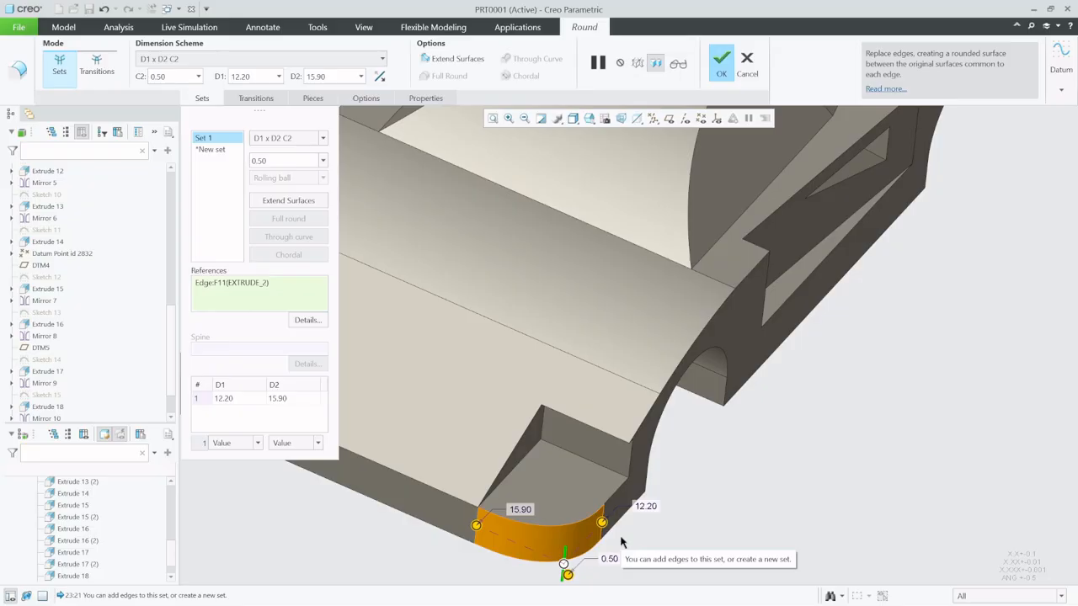
- Set the front corner round's D1 distance to 5.00
{"action": "scroll", "coordinate": [505, 492], "scroll_direction": "up", "scroll_amount": 3}
{"action": "scroll", "coordinate": [568, 537], "scroll_direction": "down", "scroll_amount": 3}
{"action": "mouse_move", "coordinate": [550, 489]}
{"action": "middle_mouse_down"}
{"action": "mouse_move", "coordinate": [534, 487]}
{"action": "mouse_move", "coordinate": [554, 480]}
{"action": "middle_mouse_up"}
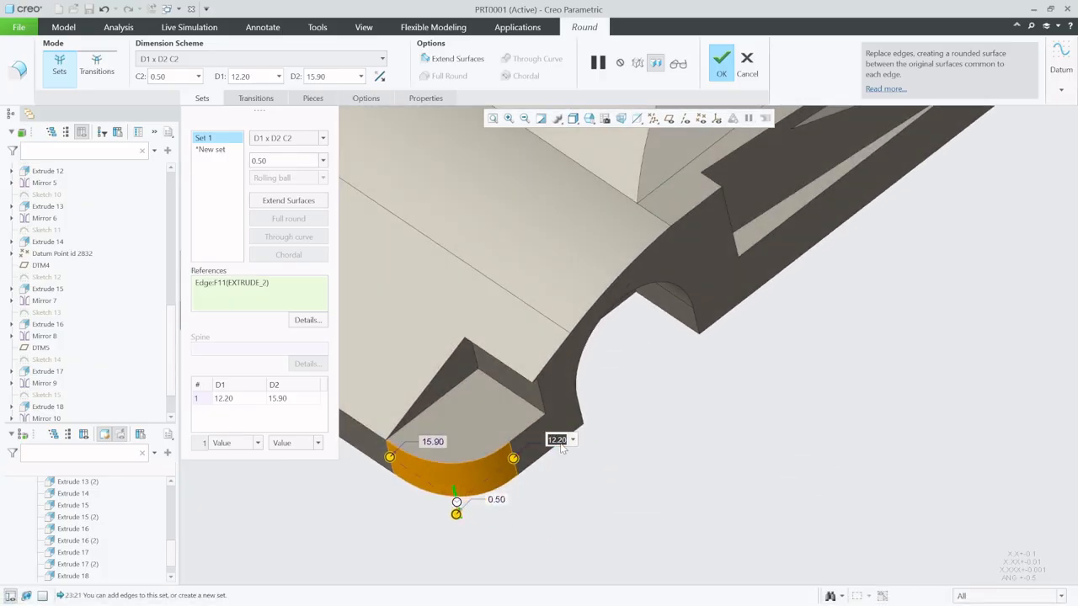
{"action": "key", "text": "Return"}
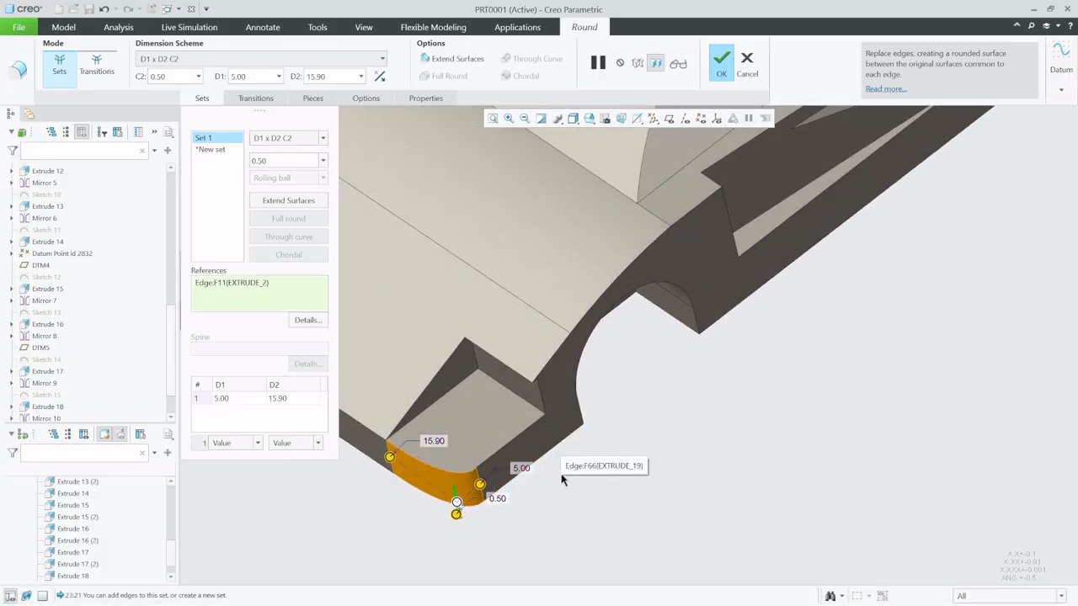
- Stretch the front corner round's D2 distance to about 21.50, set D1 to 8.00 and complete the round
{"action": "scroll", "coordinate": [479, 501], "scroll_direction": "up", "scroll_amount": 5}
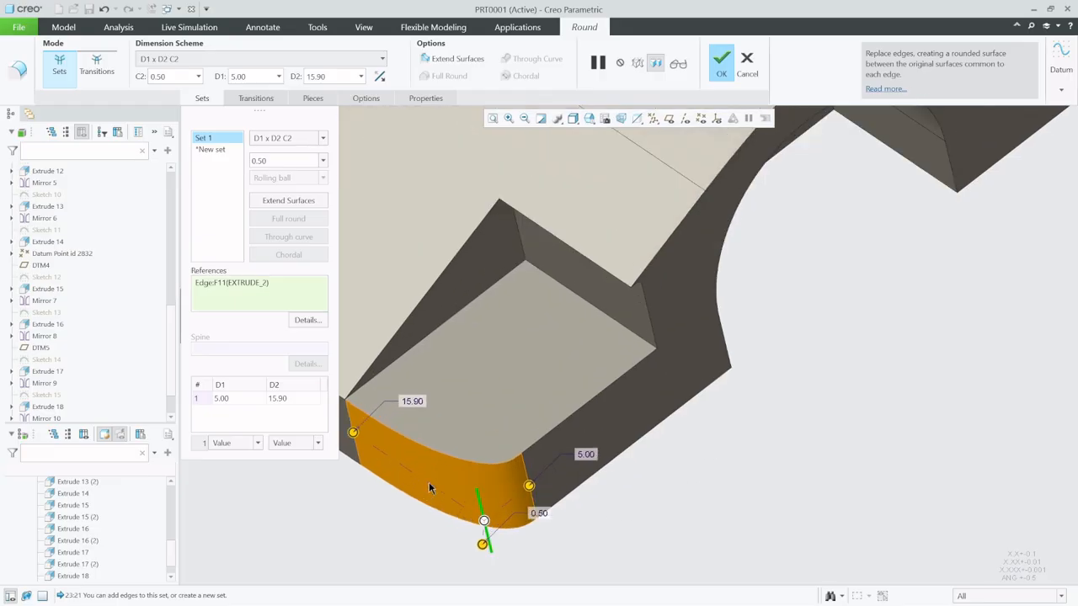
{"action": "middle_click_drag", "start_coordinate": [526, 459], "coordinate": [474, 459]}
{"action": "left_click_drag", "start_coordinate": [475, 455], "coordinate": [405, 457]}
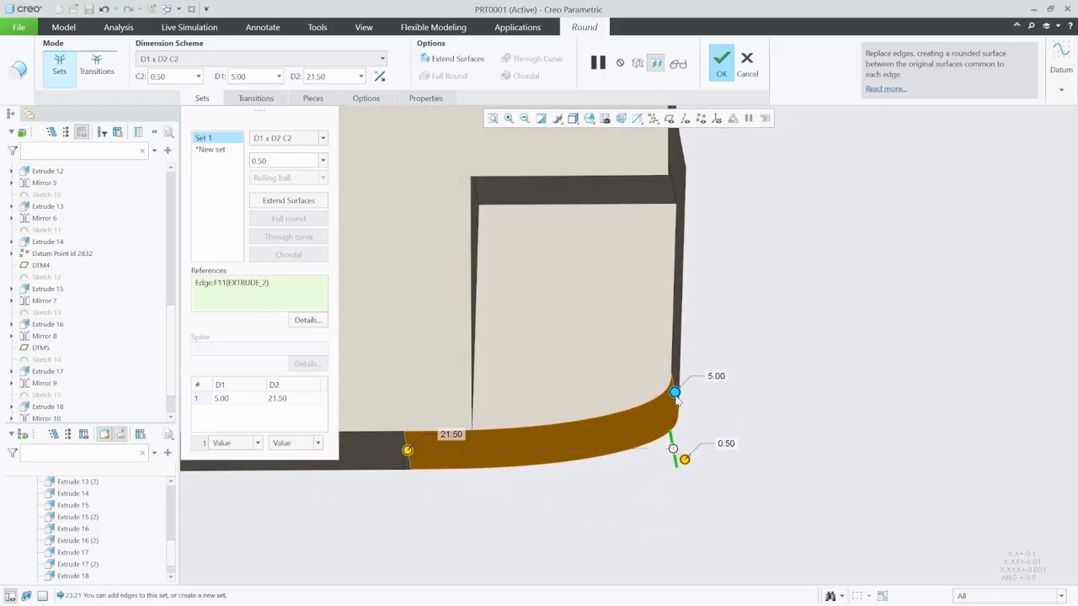
{"action": "left_click_drag", "start_coordinate": [678, 402], "coordinate": [683, 367]}
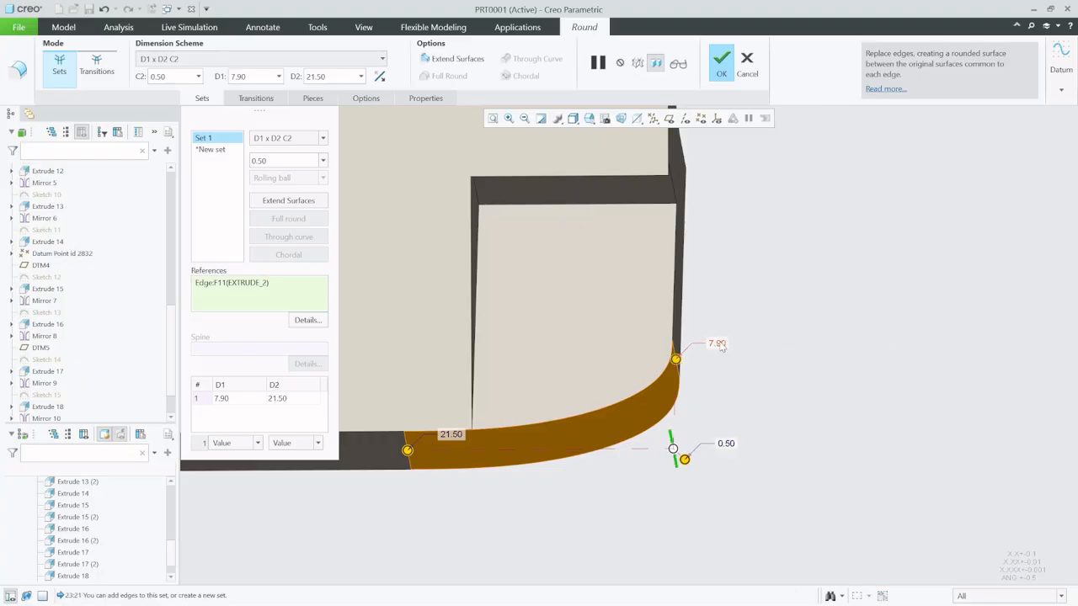
{"action": "double_click", "coordinate": [717, 343]}
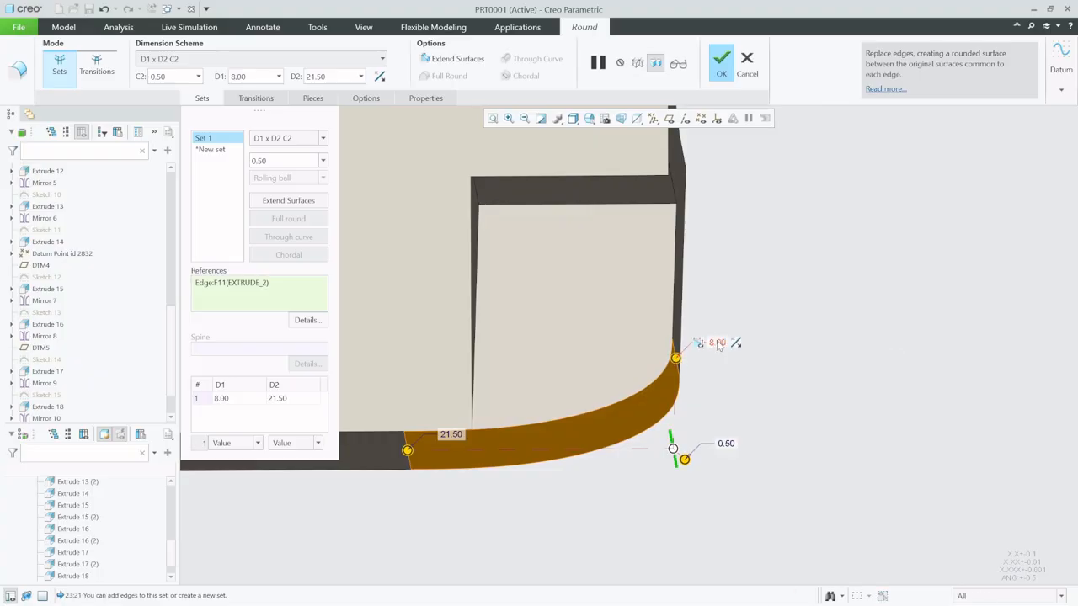
{"action": "scroll", "coordinate": [640, 522], "scroll_direction": "up", "scroll_amount": 5}
{"action": "middle_click_drag", "start_coordinate": [641, 459], "coordinate": [541, 463]}
{"action": "middle_click", "coordinate": [478, 496]}
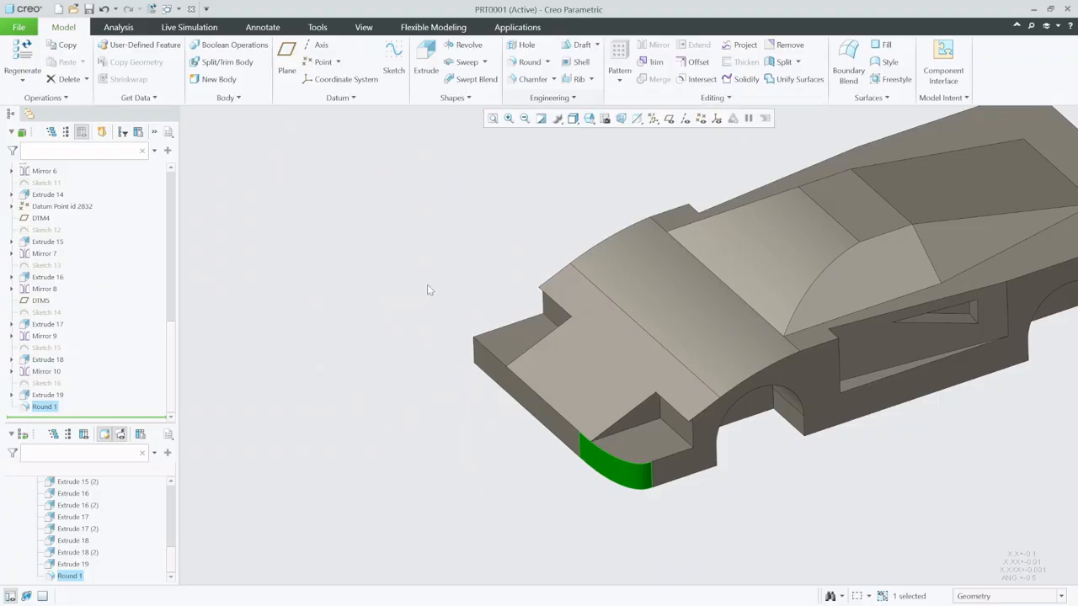
- Redefine the front corner round to include the opposite vertical front corner edge in the same set
{"action": "left_click", "coordinate": [443, 464]}
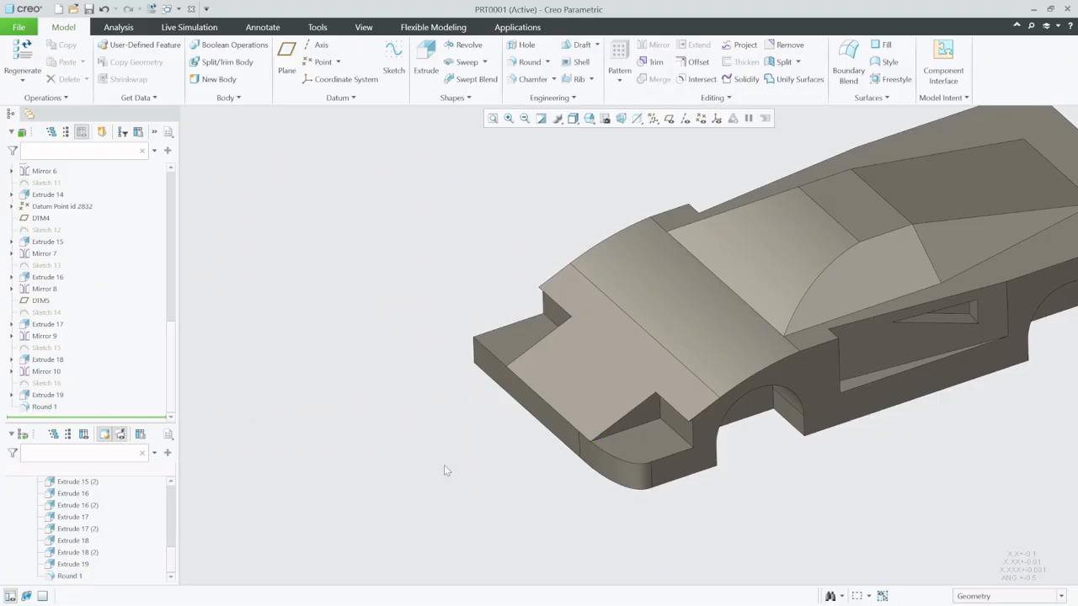
{"action": "left_click", "coordinate": [621, 467]}
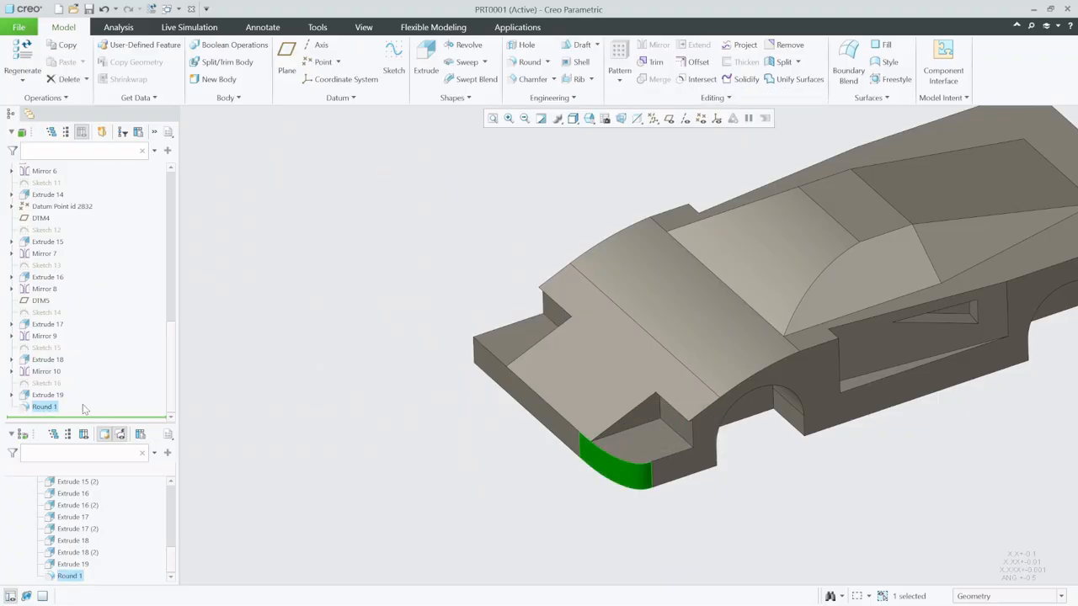
{"action": "right_click", "coordinate": [44, 407]}
{"action": "left_click", "coordinate": [59, 352]}
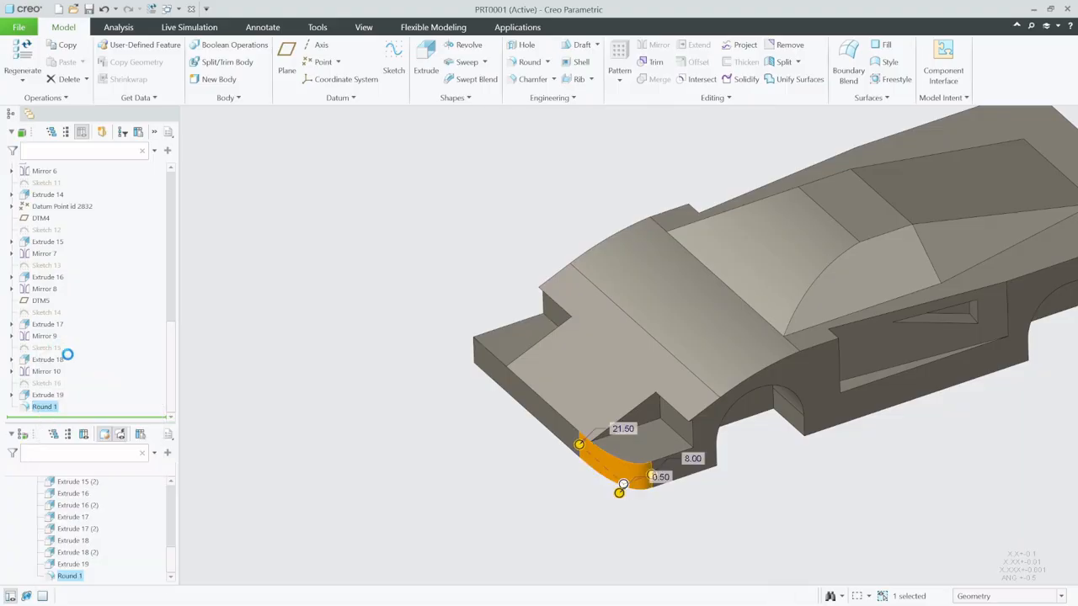
{"action": "left_click", "coordinate": [473, 357], "text": "ctrl"}
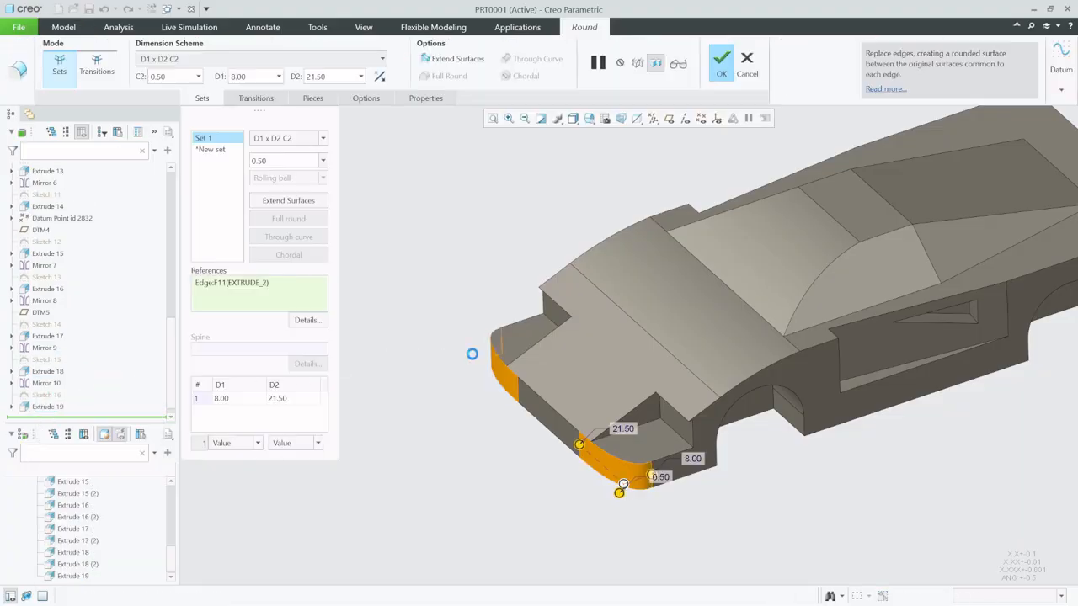
{"action": "middle_click", "coordinate": [416, 310]}
- Start a circular round of radius 8.00 on the cabin's curved windshield side edge and the sloping rear edge on the same side
{"action": "scroll", "coordinate": [257, 425], "scroll_direction": "down", "scroll_amount": 3}
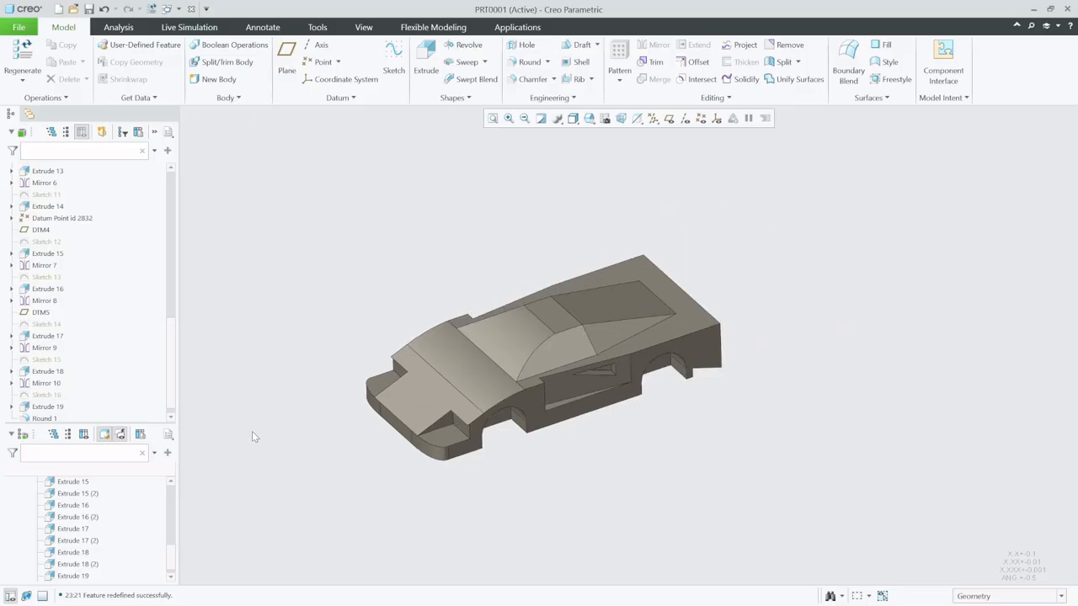
{"action": "scroll", "coordinate": [252, 431], "scroll_direction": "up", "scroll_amount": 2}
{"action": "mouse_move", "coordinate": [375, 453]}
{"action": "middle_mouse_down"}
{"action": "mouse_move", "coordinate": [368, 423]}
{"action": "mouse_move", "coordinate": [369, 443]}
{"action": "middle_mouse_up"}
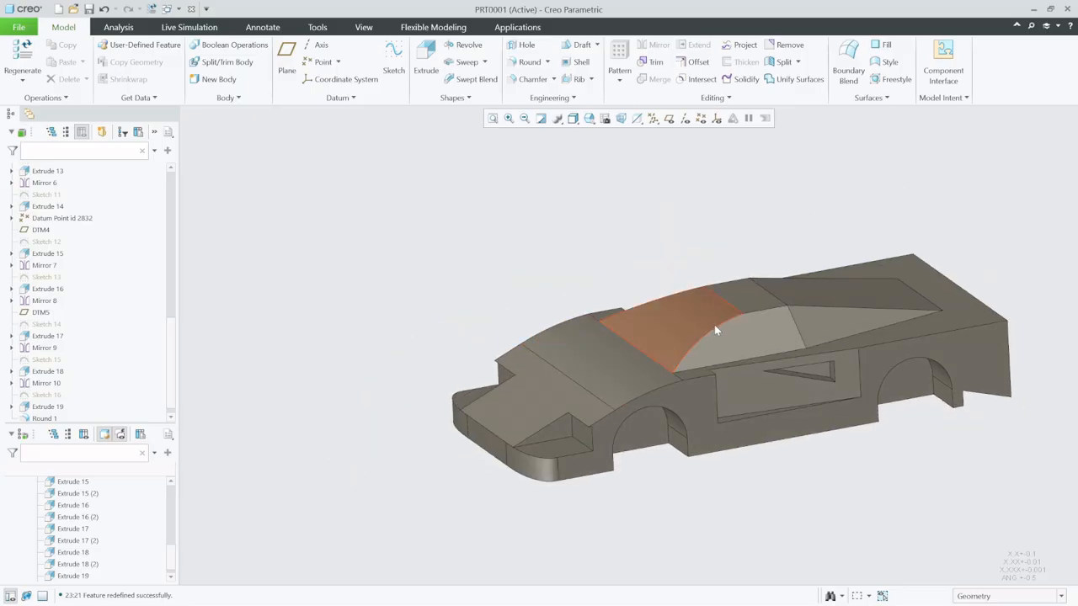
{"action": "middle_click_drag", "start_coordinate": [640, 384], "coordinate": [817, 337]}
{"action": "scroll", "coordinate": [810, 326], "scroll_direction": "up", "scroll_amount": 2}
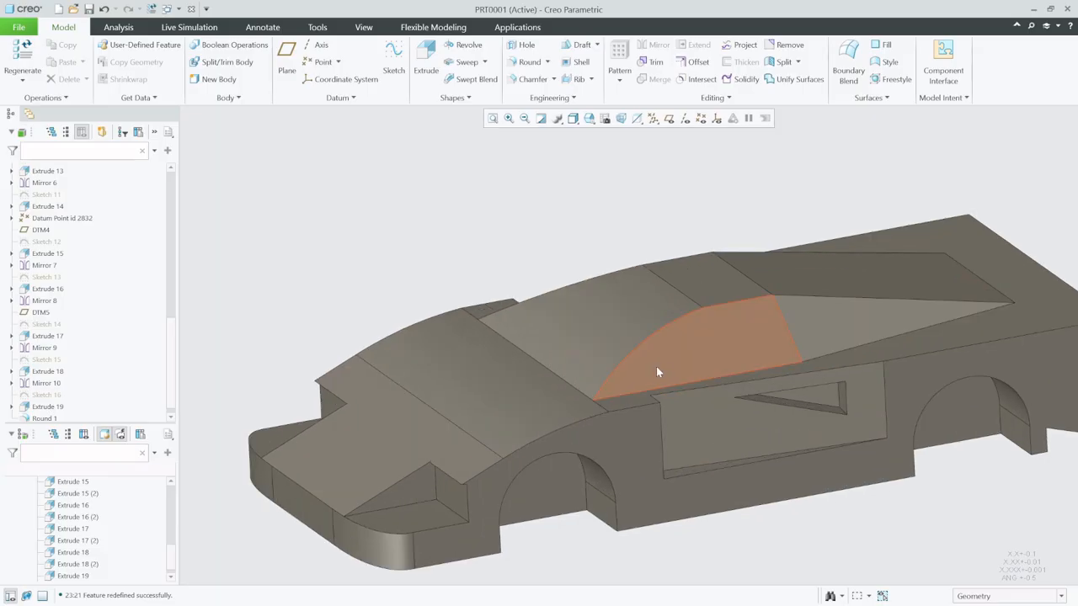
{"action": "middle_click_drag", "start_coordinate": [657, 371], "coordinate": [654, 300]}
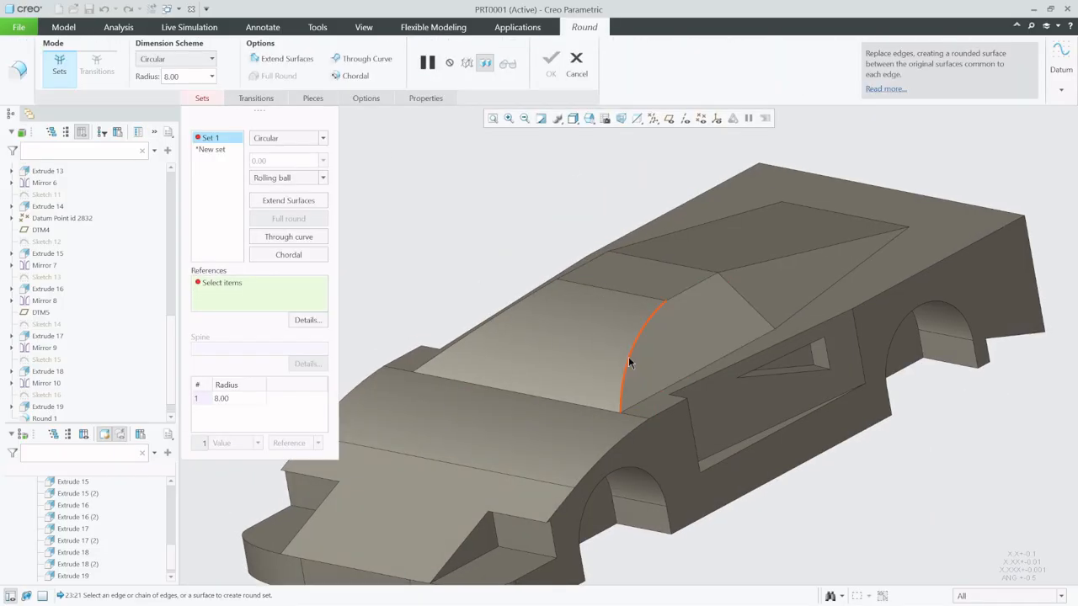
{"action": "left_click", "coordinate": [639, 362]}
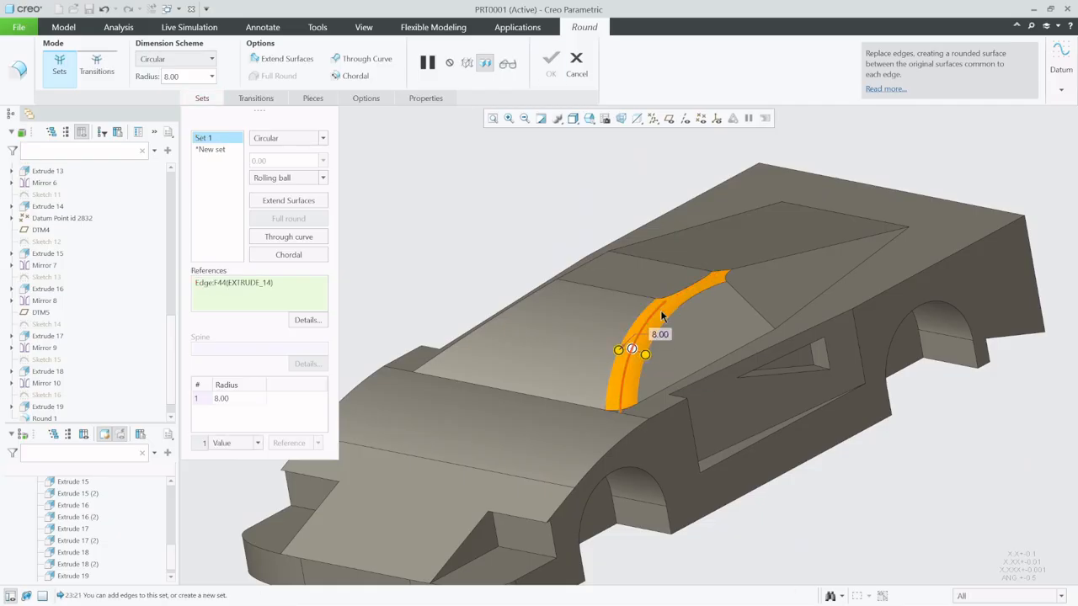
{"action": "left_click", "coordinate": [744, 271], "text": "ctrl"}
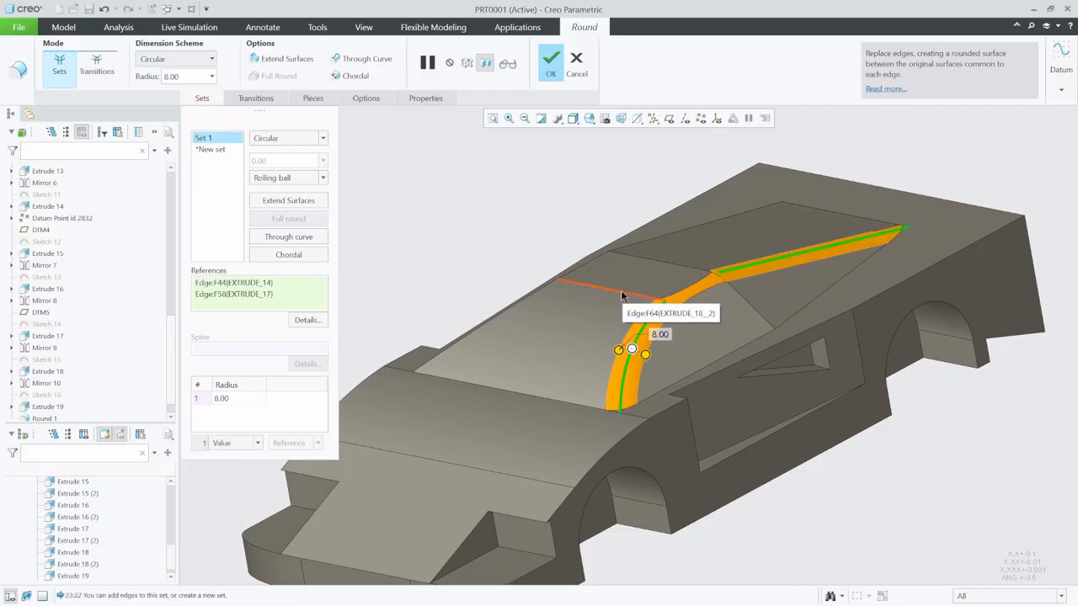
- Add both transverse roof edges and the opposite side's windshield and rear edges to the cabin round, and complete it
{"action": "left_click", "coordinate": [584, 292], "text": "ctrl"}
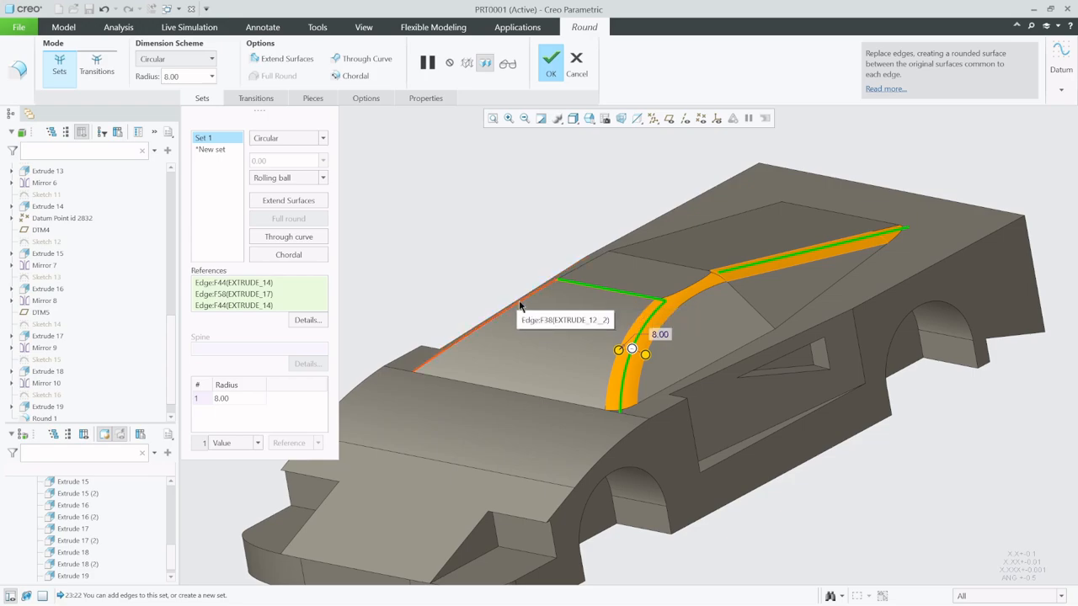
{"action": "middle_click_drag", "start_coordinate": [599, 329], "coordinate": [646, 345]}
{"action": "left_click", "coordinate": [464, 354], "text": "ctrl"}
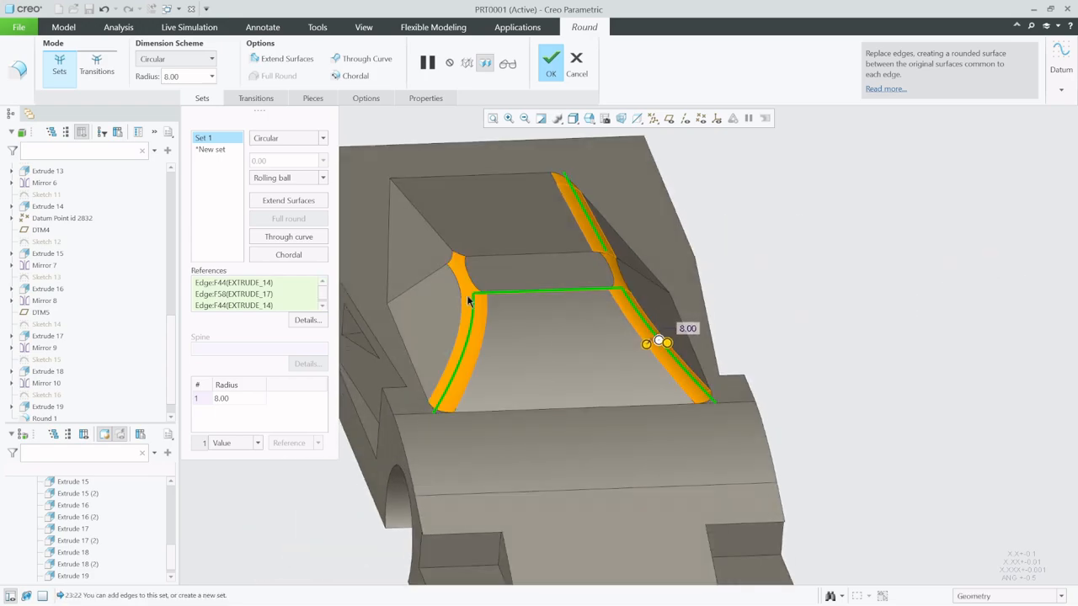
{"action": "left_click", "coordinate": [450, 264], "text": "ctrl"}
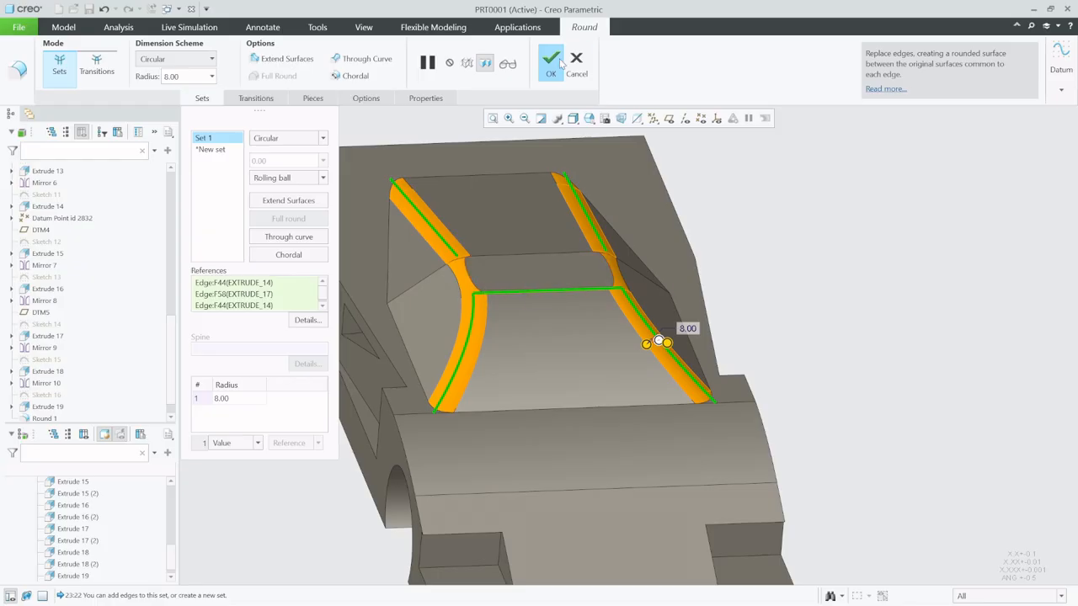
{"action": "left_click", "coordinate": [534, 252], "text": "ctrl"}
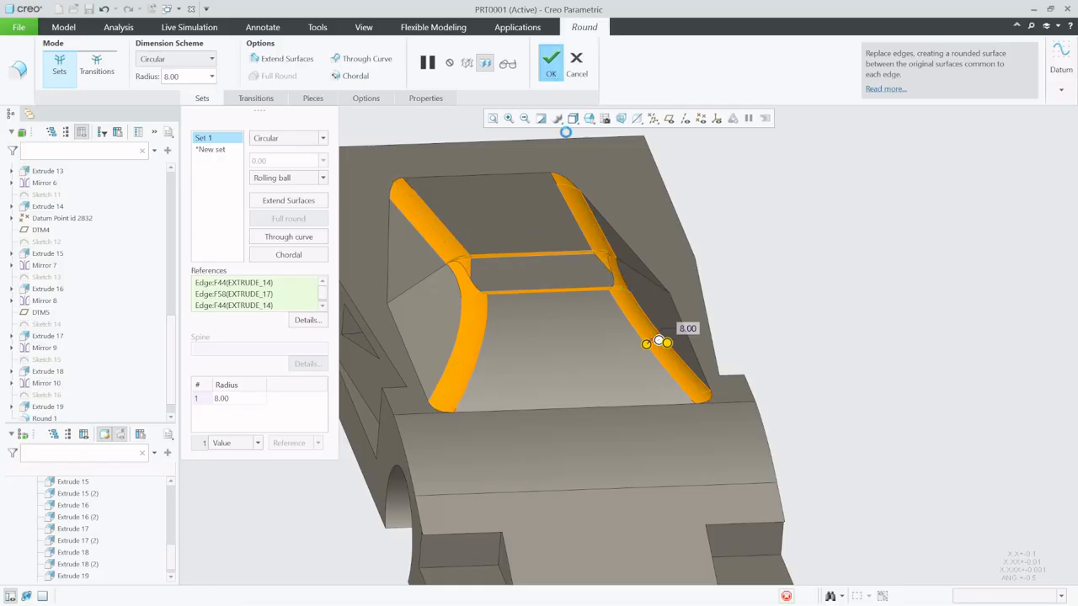
{"action": "left_click", "coordinate": [551, 63]}
{"action": "left_click", "coordinate": [819, 259]}
{"action": "middle_click_drag", "start_coordinate": [623, 381], "coordinate": [526, 362]}
{"action": "scroll", "coordinate": [447, 372], "scroll_direction": "up", "scroll_amount": 3}
{"action": "scroll", "coordinate": [447, 376], "scroll_direction": "down", "scroll_amount": 1}
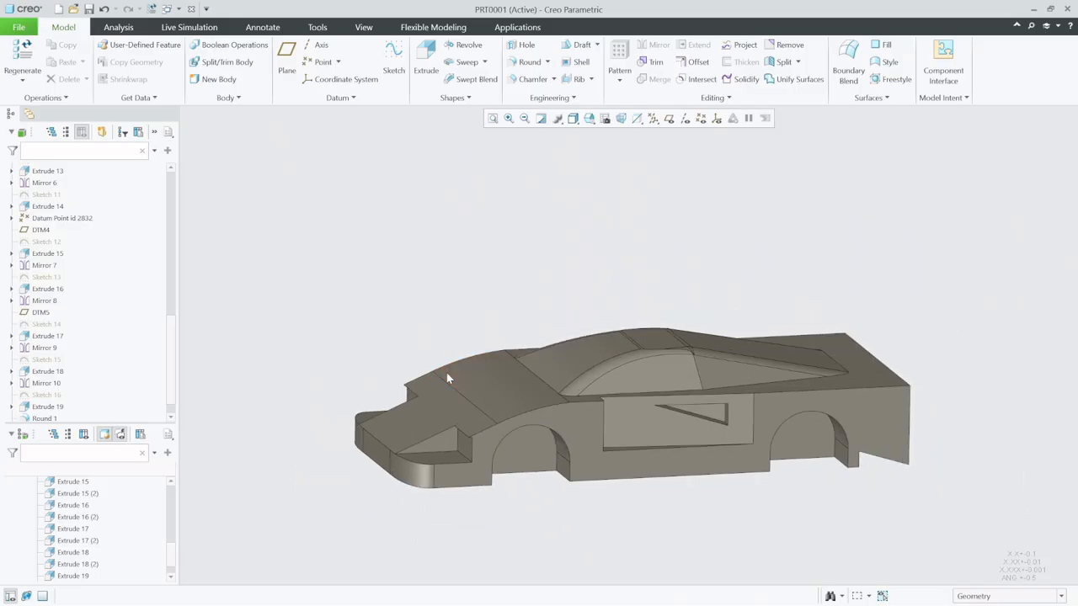
{"action": "middle_click_drag", "start_coordinate": [486, 407], "coordinate": [483, 400]}
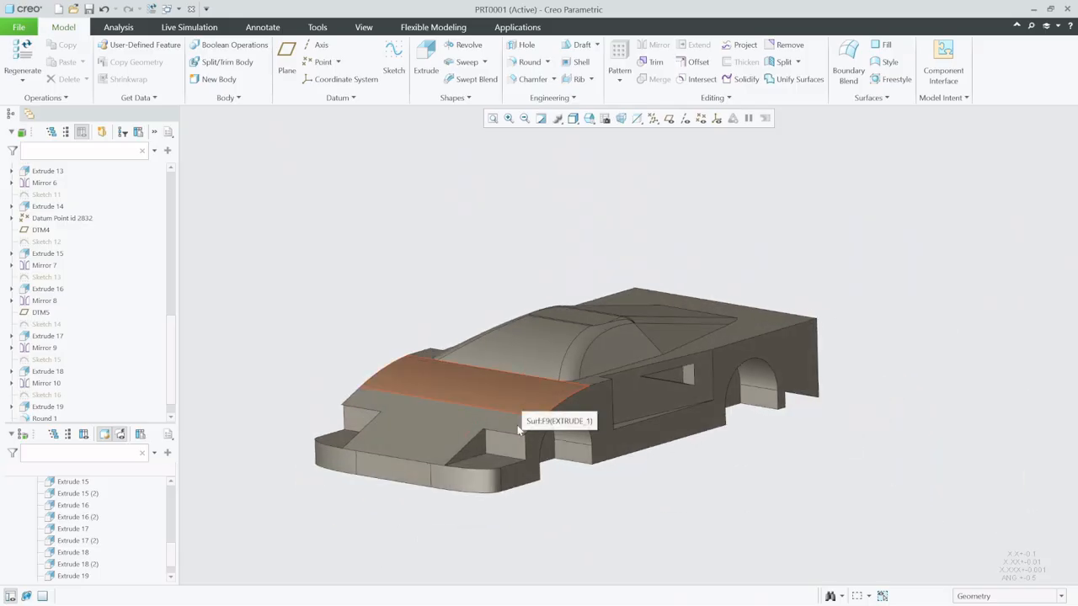
{"action": "scroll", "coordinate": [539, 428], "scroll_direction": "down", "scroll_amount": 2}
{"action": "scroll", "coordinate": [561, 430], "scroll_direction": "down", "scroll_amount": 3}
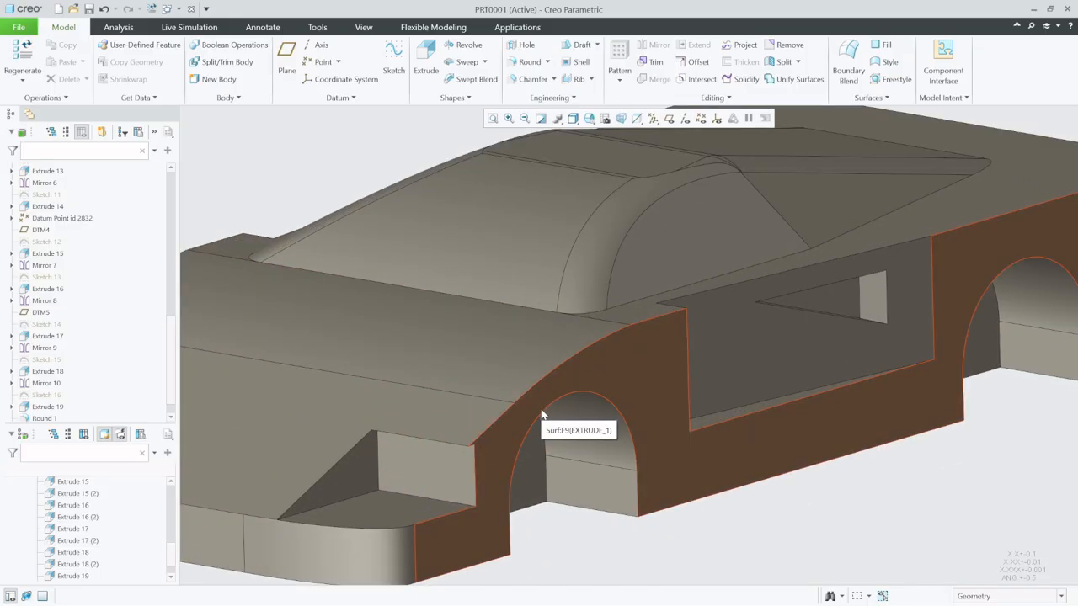
- Start a circular round of radius 8.00 on the curved upper edges of both front fenders, above the front wheel wells
{"action": "left_click", "coordinate": [529, 62]}
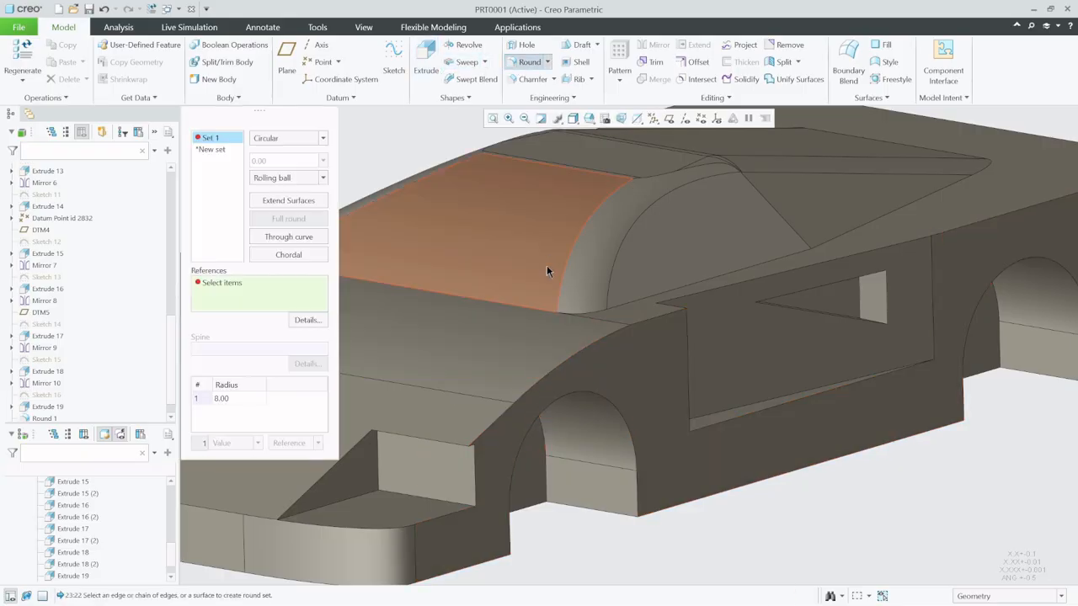
{"action": "left_click", "coordinate": [495, 421]}
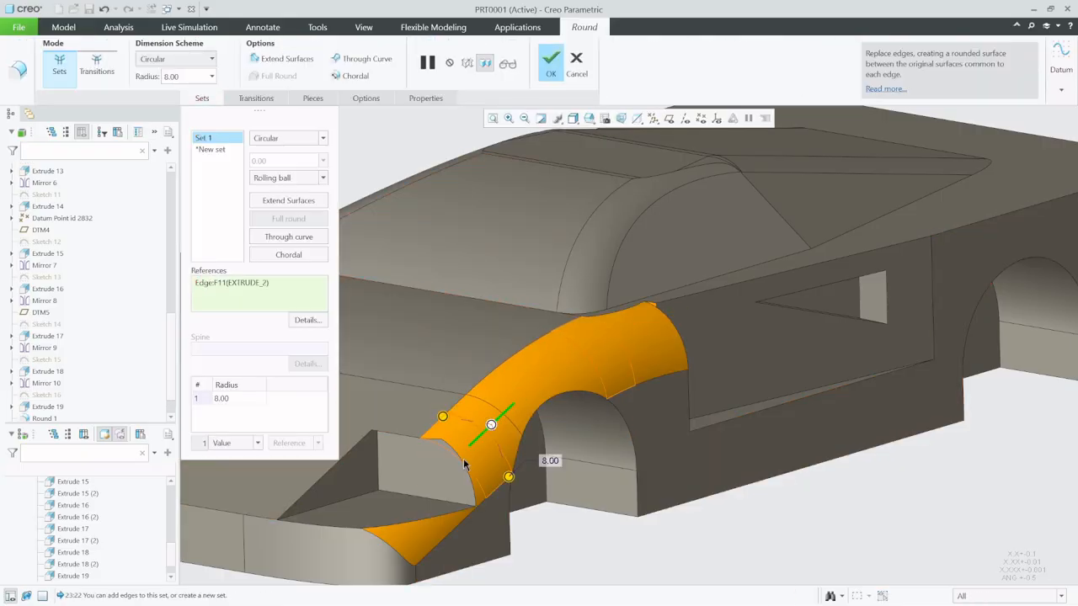
{"action": "scroll", "coordinate": [464, 464], "scroll_direction": "up", "scroll_amount": 3}
{"action": "scroll", "coordinate": [548, 452], "scroll_direction": "up", "scroll_amount": 2}
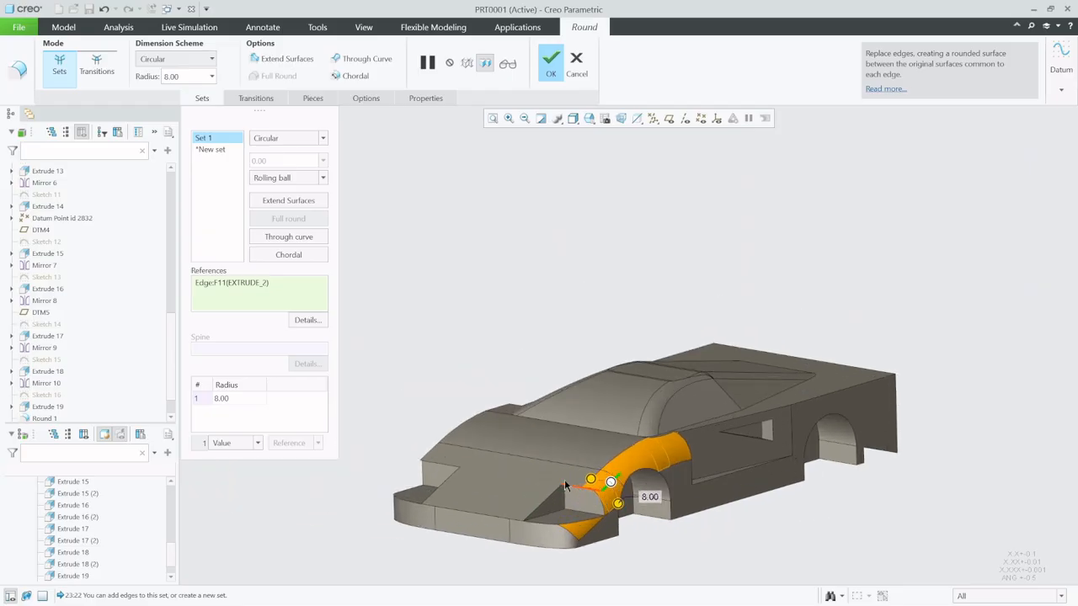
{"action": "middle_click_drag", "start_coordinate": [564, 481], "coordinate": [651, 498]}
{"action": "left_click", "coordinate": [392, 470], "text": "ctrl"}
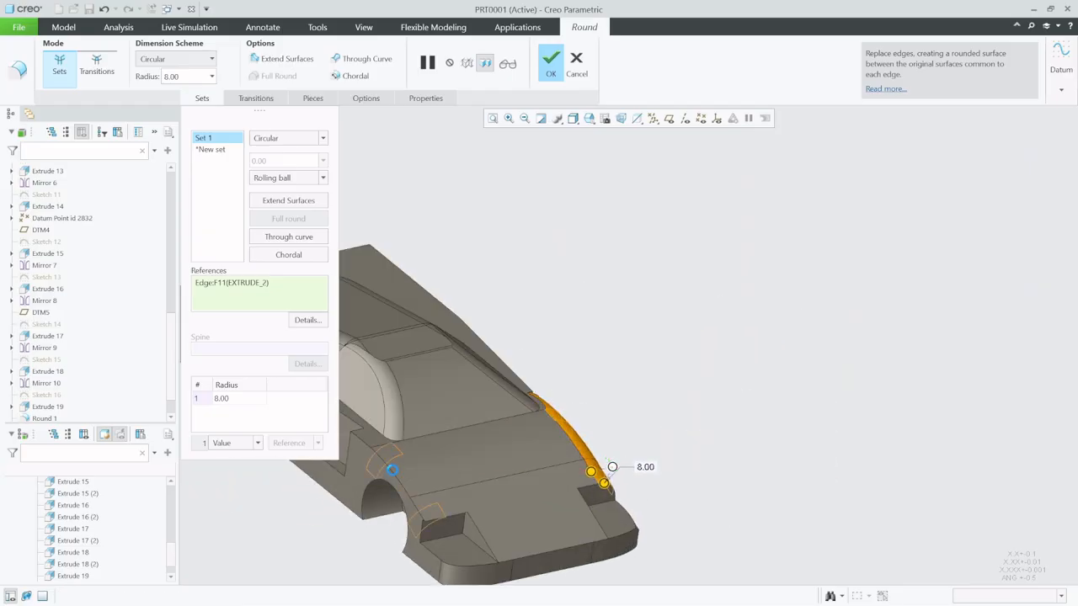
{"action": "scroll", "coordinate": [464, 493], "scroll_direction": "up", "scroll_amount": 3}
{"action": "middle_click_drag", "start_coordinate": [471, 494], "coordinate": [375, 508]}
{"action": "scroll", "coordinate": [605, 429], "scroll_direction": "down", "scroll_amount": 5}
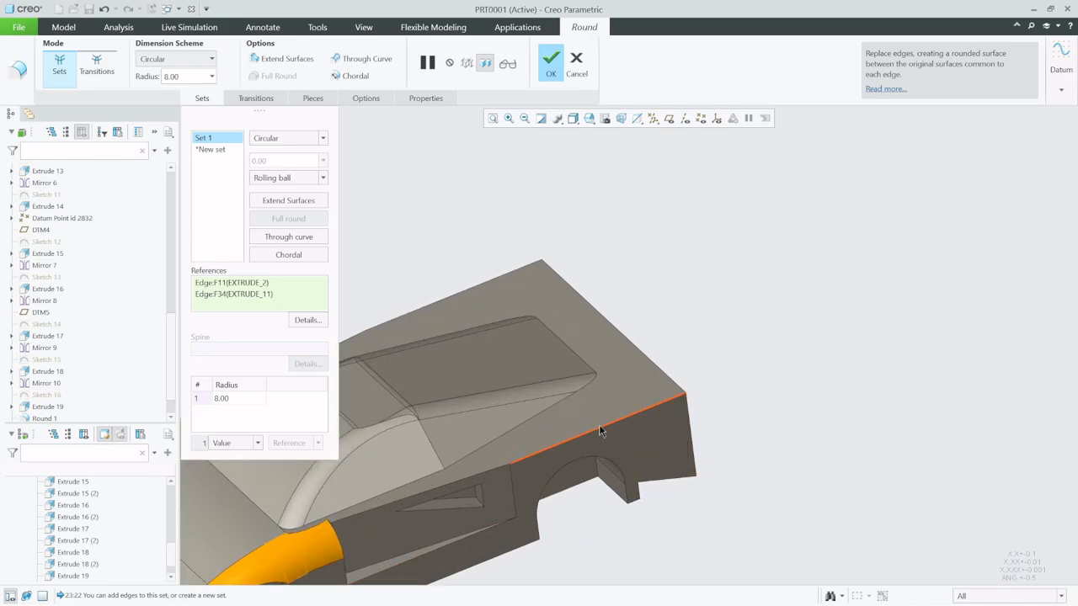
{"action": "left_click", "coordinate": [599, 430], "text": "ctrl"}
{"action": "scroll", "coordinate": [599, 430], "scroll_direction": "up", "scroll_amount": 3}
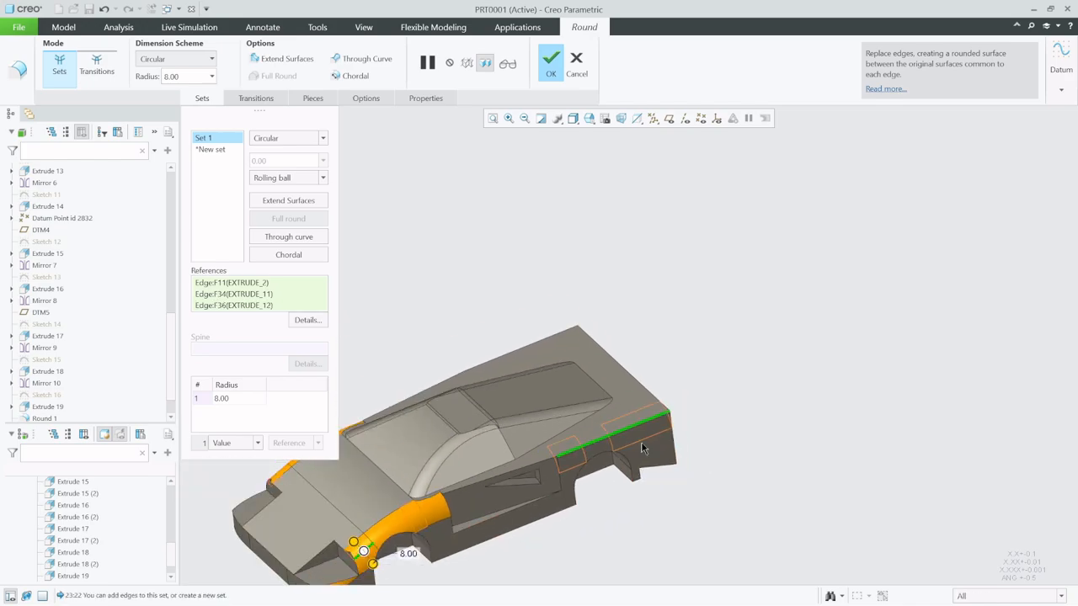
{"action": "left_click", "coordinate": [519, 345], "text": "ctrl"}
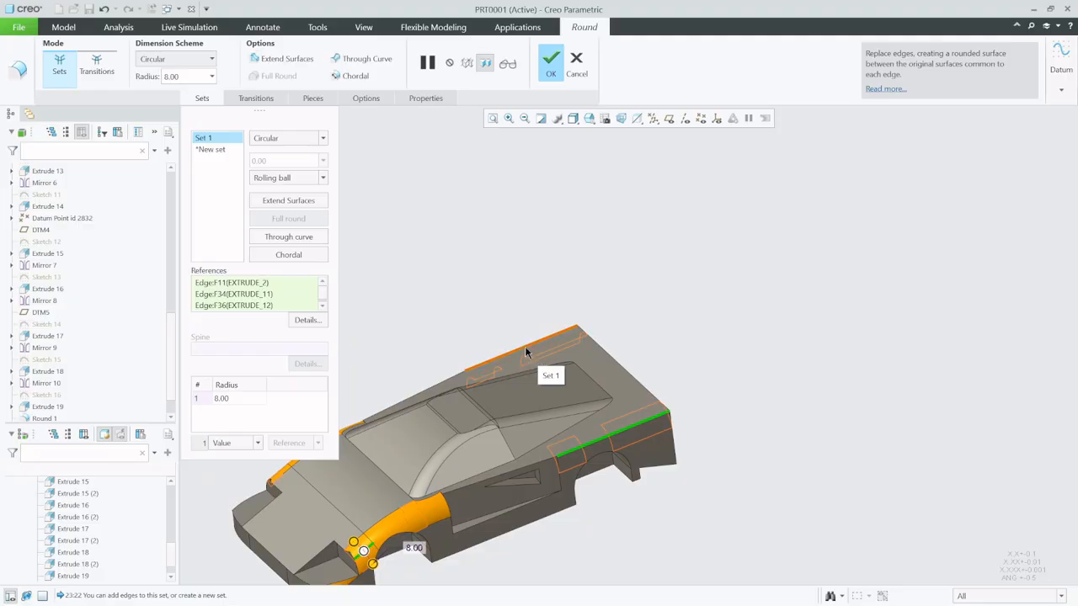
{"action": "middle_click", "coordinate": [616, 430]}
{"action": "left_click", "coordinate": [625, 442], "text": "ctrl"}
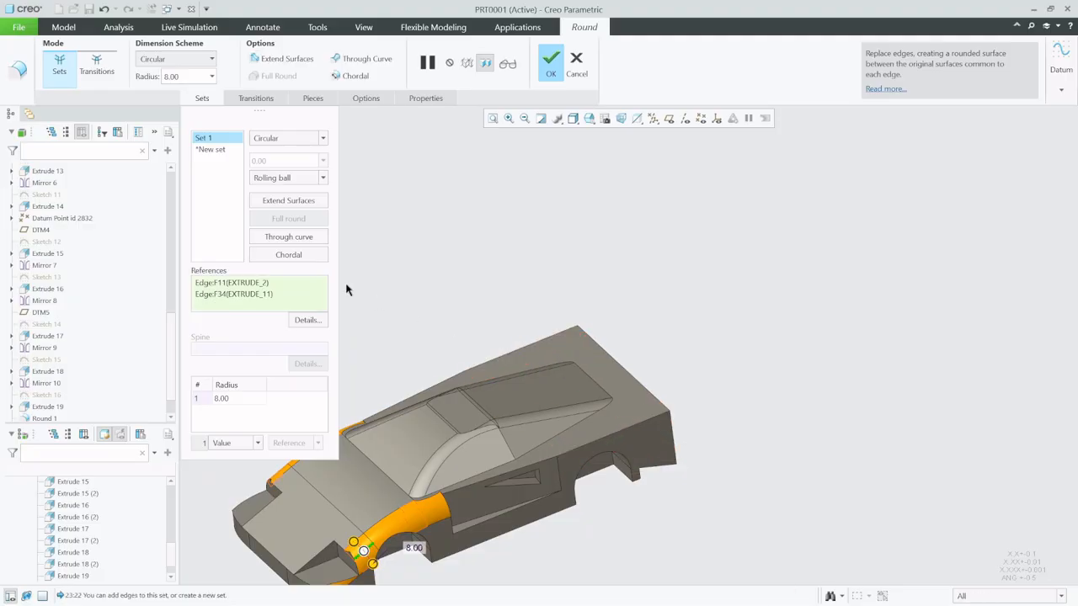
- Add a second set with both upper side edges of the rear body at radius 2.50, and complete the round
{"action": "left_click", "coordinate": [219, 150]}
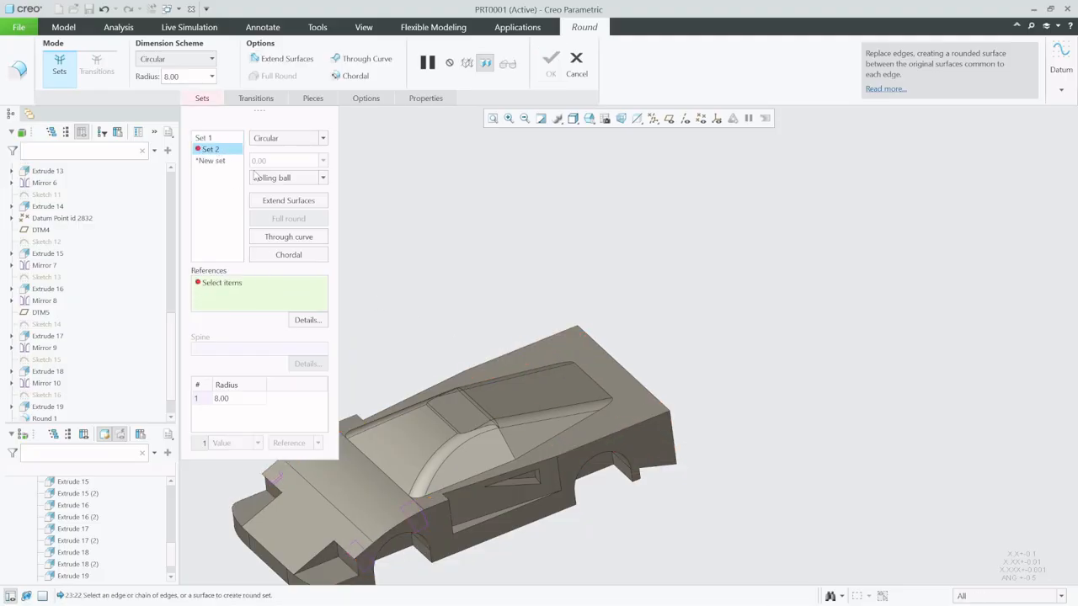
{"action": "left_click", "coordinate": [604, 443]}
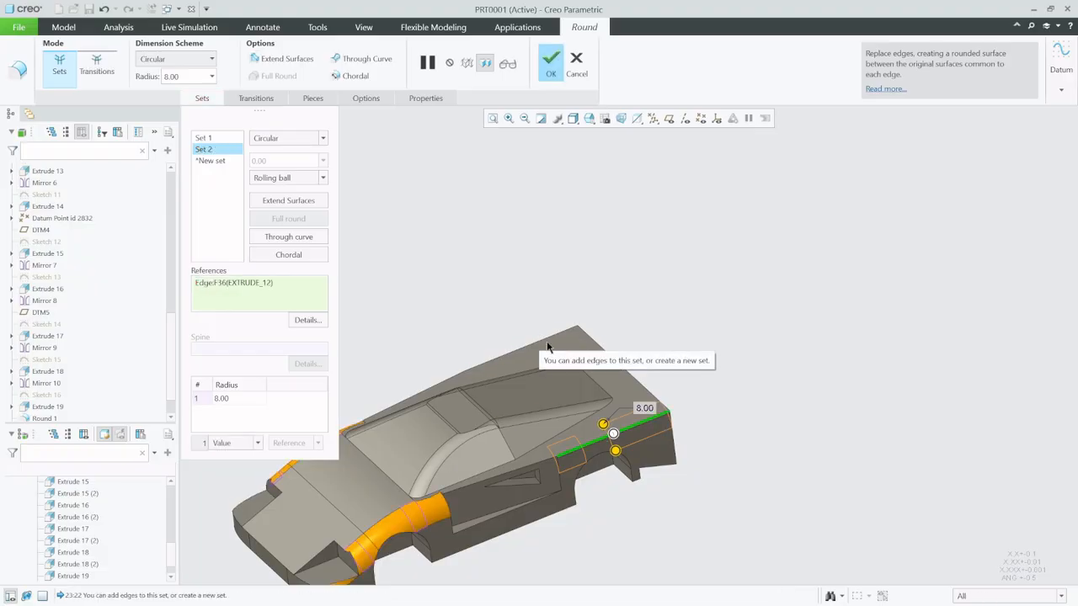
{"action": "left_click", "coordinate": [542, 341], "text": "ctrl"}
{"action": "scroll", "coordinate": [621, 459], "scroll_direction": "up", "scroll_amount": 3}
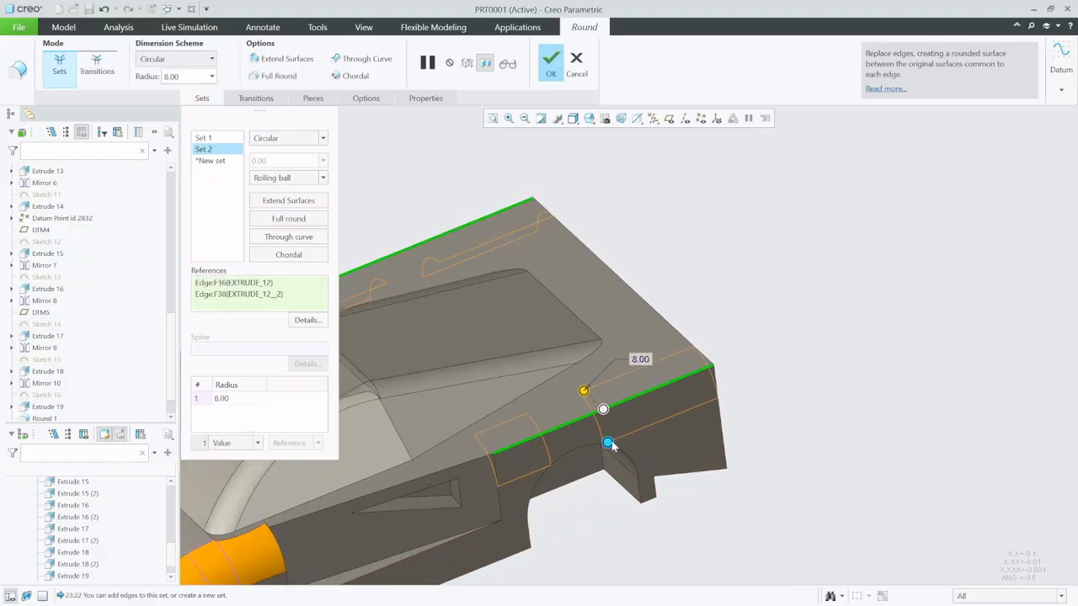
{"action": "left_click_drag", "start_coordinate": [609, 444], "coordinate": [610, 421]}
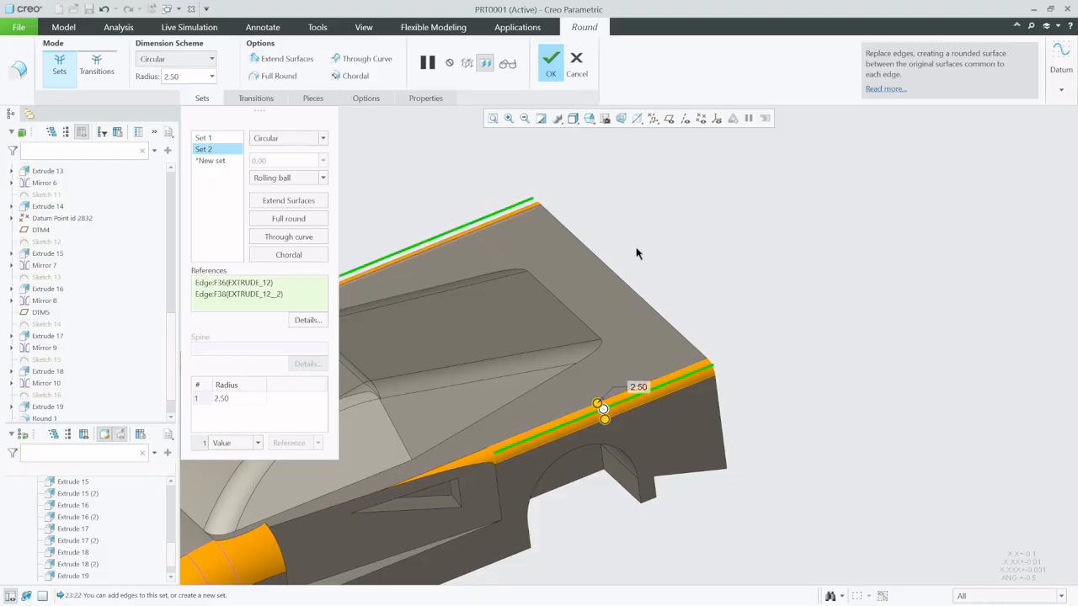
{"action": "left_click", "coordinate": [550, 59]}
- Start a round on the lower inner edge of the triangular side vent recess and set its radius to 1.00
{"action": "scroll", "coordinate": [694, 281], "scroll_direction": "down", "scroll_amount": 5}
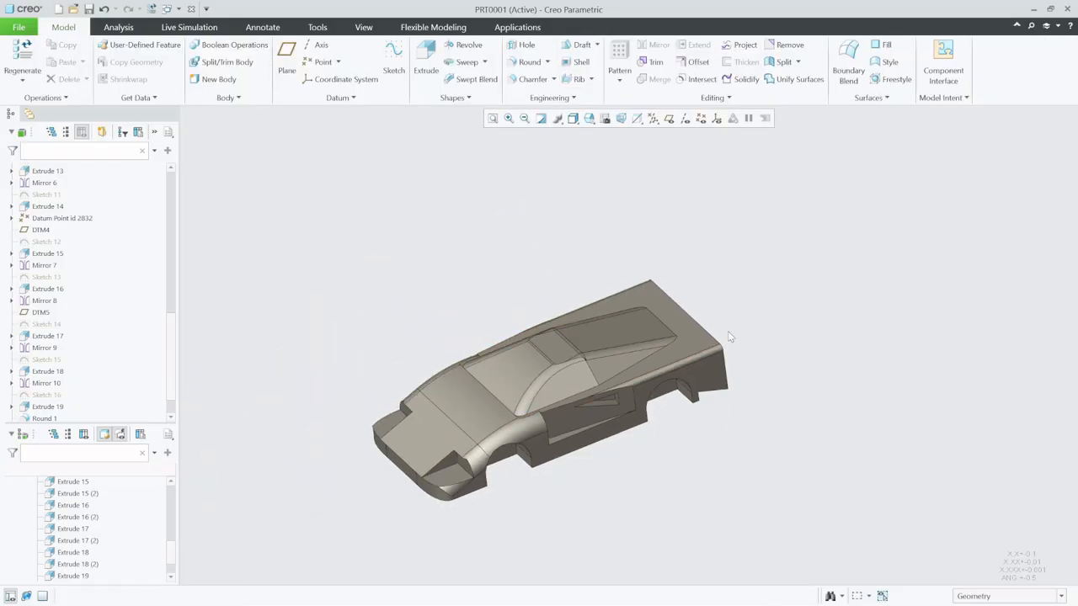
{"action": "scroll", "coordinate": [582, 398], "scroll_direction": "up", "scroll_amount": 6}
{"action": "mouse_move", "coordinate": [572, 365]}
{"action": "middle_mouse_down"}
{"action": "mouse_move", "coordinate": [572, 341]}
{"action": "mouse_move", "coordinate": [583, 353]}
{"action": "middle_mouse_up"}
{"action": "scroll", "coordinate": [709, 361], "scroll_direction": "up", "scroll_amount": 4}
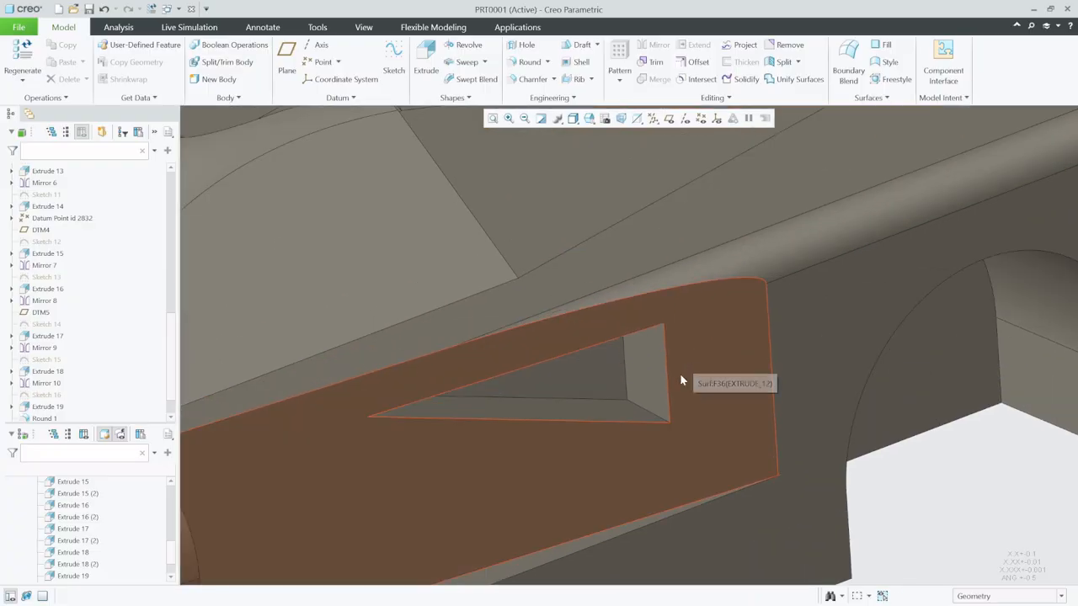
{"action": "left_click", "coordinate": [528, 62]}
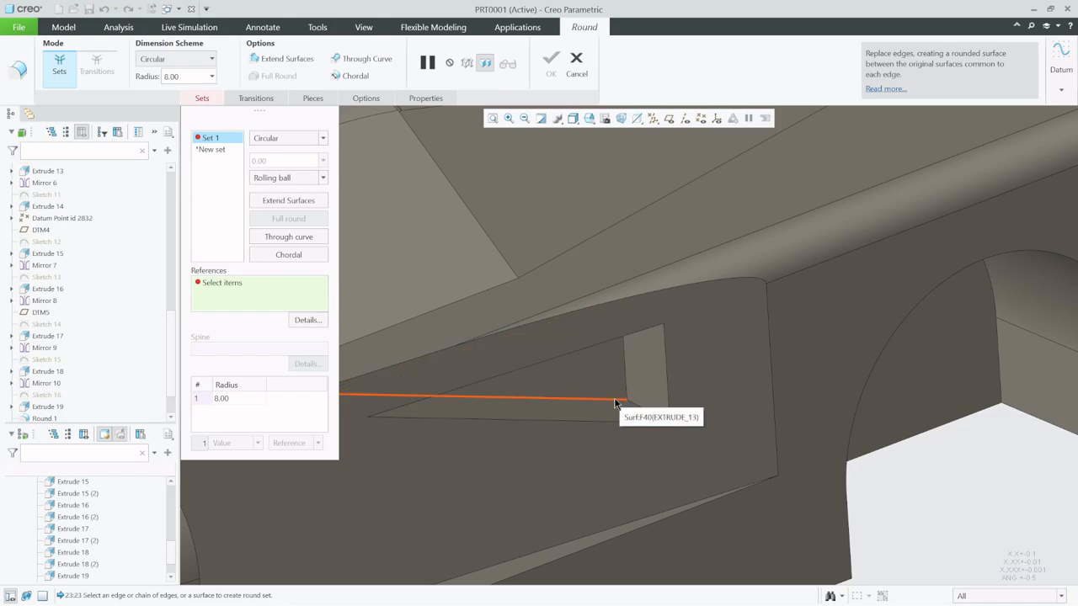
{"action": "left_click", "coordinate": [613, 398]}
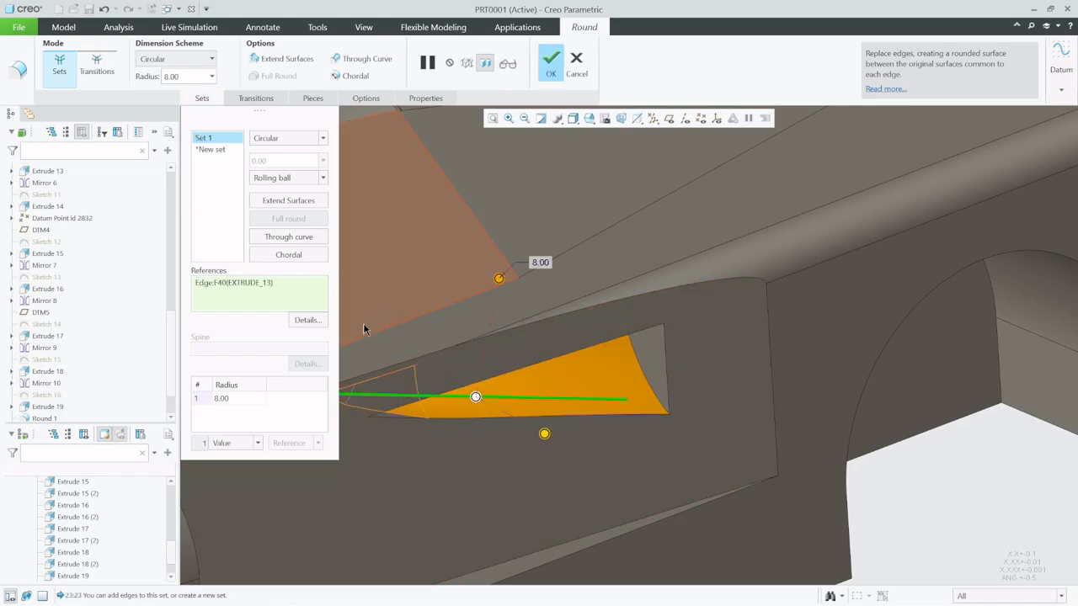
{"action": "left_click", "coordinate": [508, 423]}
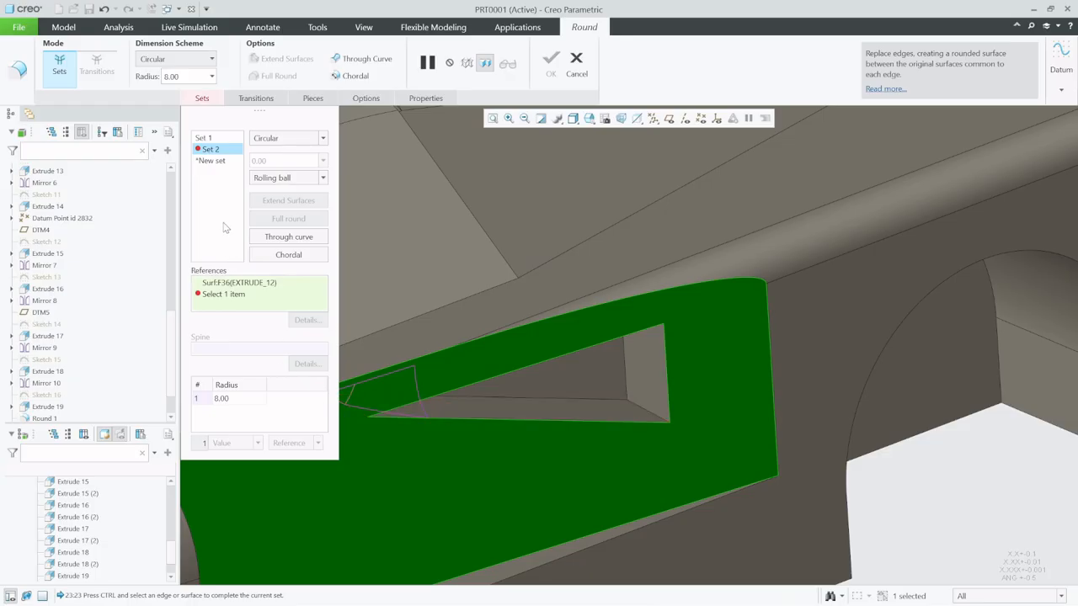
{"action": "left_click", "coordinate": [244, 170]}
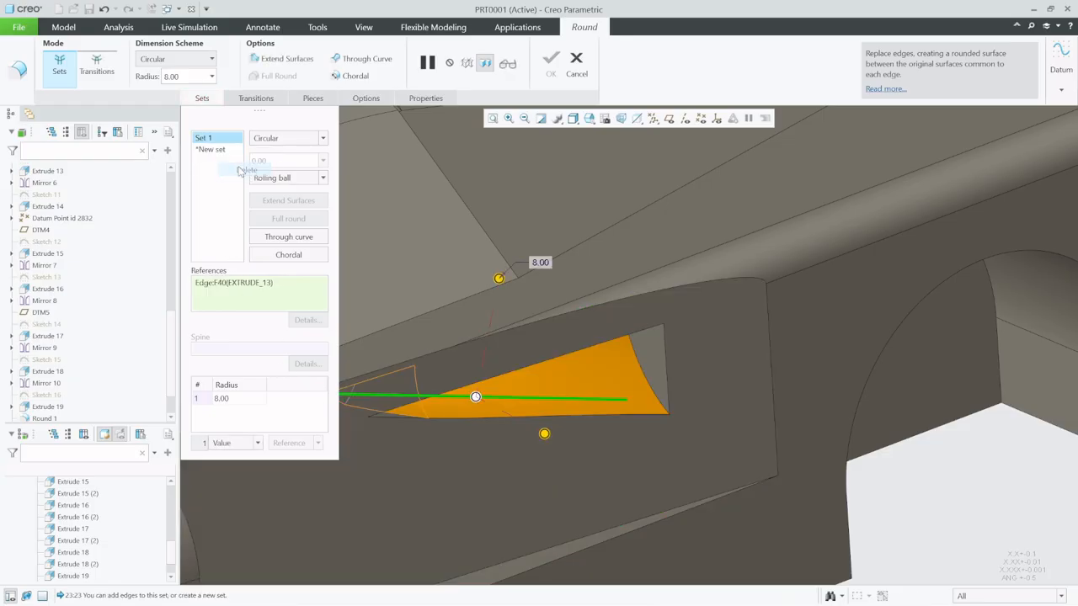
{"action": "left_click_drag", "start_coordinate": [546, 433], "coordinate": [508, 379]}
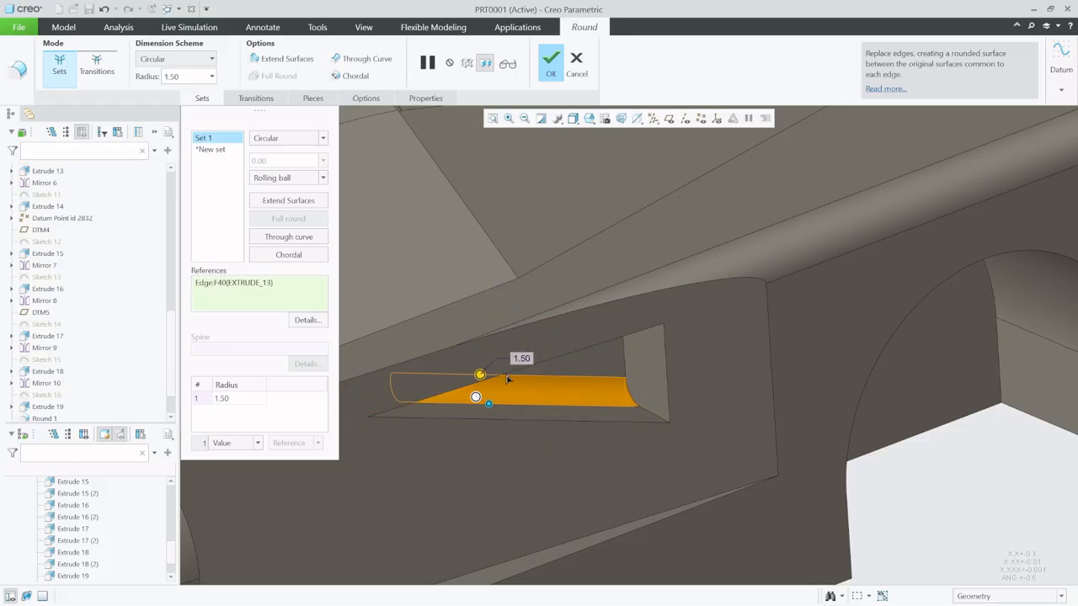
{"action": "mouse_move", "coordinate": [524, 363]}
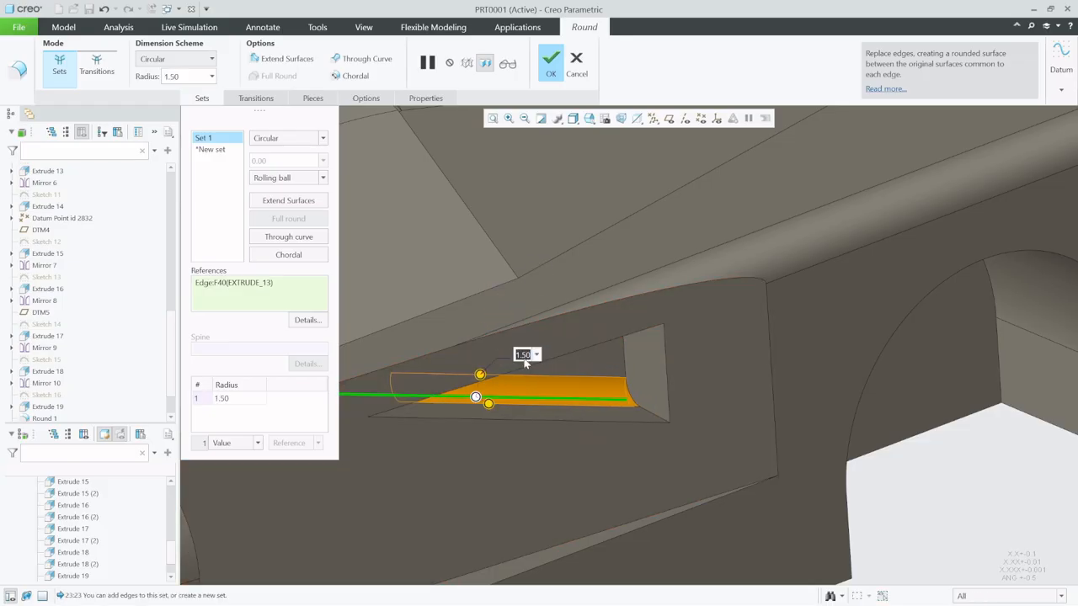
{"action": "left_click", "coordinate": [523, 358]}
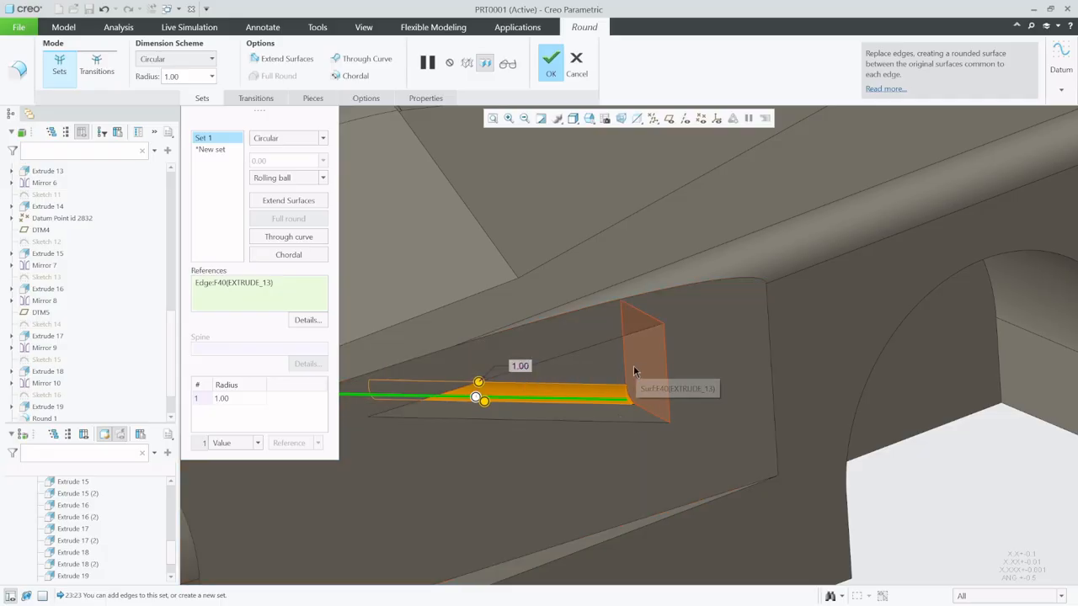
- Add the vent recess's remaining floor edges and its inner corner edges to the round, and complete it
{"action": "left_click", "coordinate": [625, 371], "text": "ctrl"}
{"action": "middle_click_drag", "start_coordinate": [640, 374], "coordinate": [620, 197]}
{"action": "left_click", "coordinate": [601, 346], "text": "ctrl"}
{"action": "scroll", "coordinate": [628, 378], "scroll_direction": "up", "scroll_amount": 2}
{"action": "left_click", "coordinate": [666, 416], "text": "ctrl"}
{"action": "left_click", "coordinate": [549, 63]}
{"action": "scroll", "coordinate": [649, 357], "scroll_direction": "down", "scroll_amount": 5}
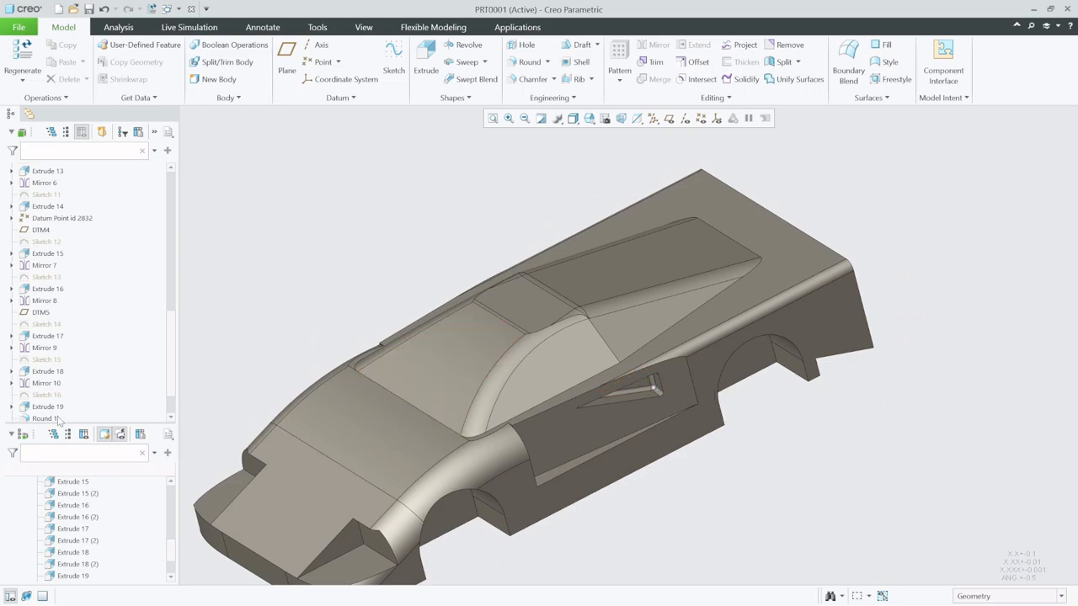
- Redefine the side vent round to include the matching inner edges of the opposite side's vent in the same set
{"action": "scroll", "coordinate": [88, 360], "scroll_direction": "down", "scroll_amount": 2}
{"action": "left_click", "coordinate": [44, 406]}
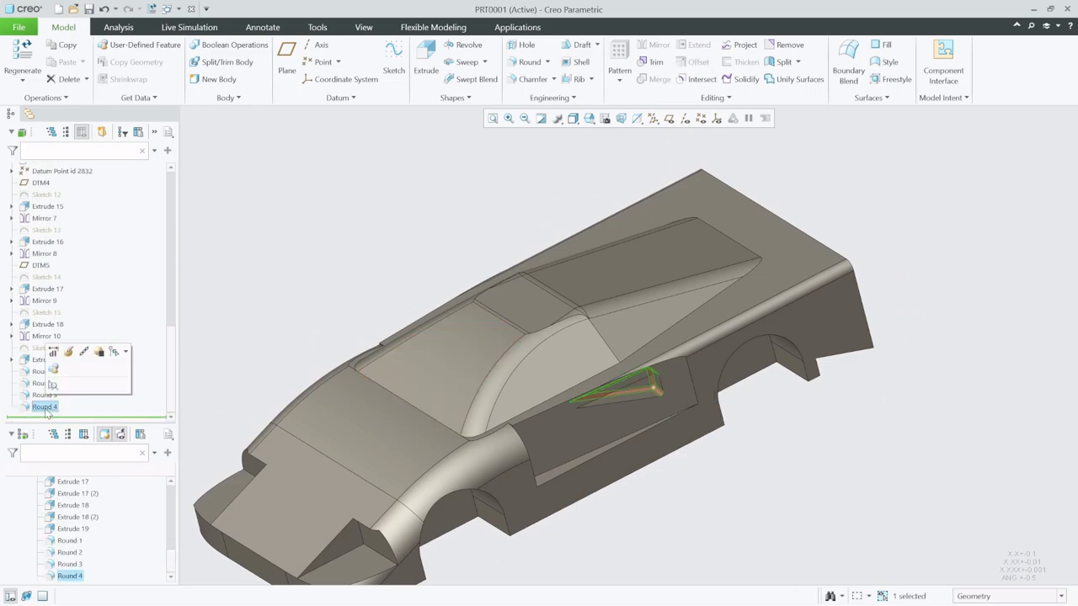
{"action": "left_click", "coordinate": [70, 351]}
{"action": "mouse_move", "coordinate": [512, 396]}
{"action": "middle_mouse_down"}
{"action": "mouse_move", "coordinate": [627, 387]}
{"action": "mouse_move", "coordinate": [727, 429]}
{"action": "mouse_move", "coordinate": [637, 393]}
{"action": "mouse_move", "coordinate": [607, 408]}
{"action": "mouse_move", "coordinate": [578, 450]}
{"action": "middle_mouse_up"}
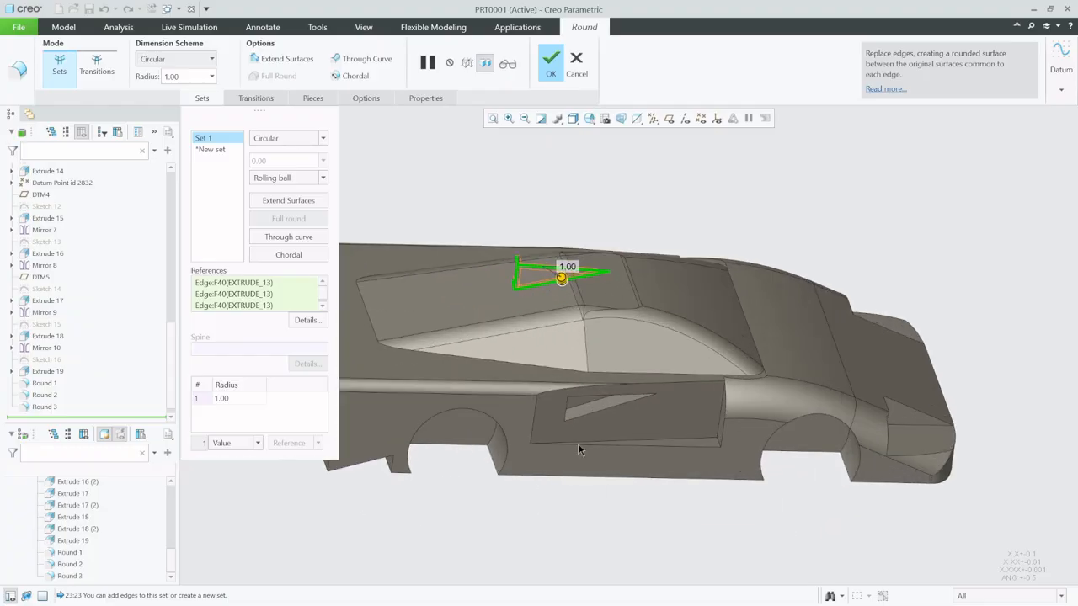
{"action": "scroll", "coordinate": [578, 451], "scroll_direction": "down", "scroll_amount": 6}
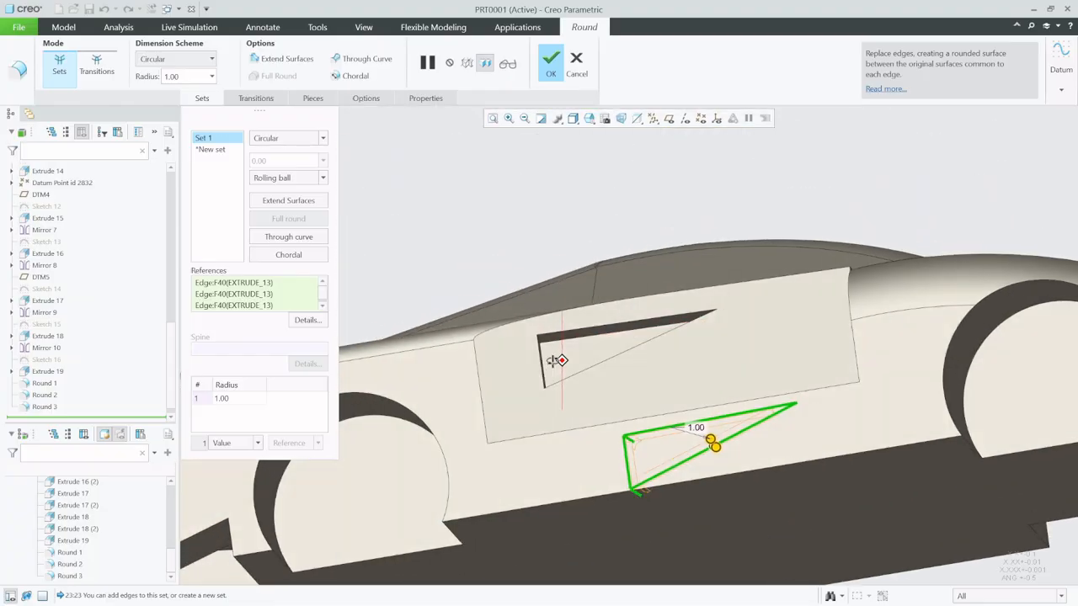
{"action": "mouse_move", "coordinate": [553, 361]}
{"action": "middle_mouse_down"}
{"action": "mouse_move", "coordinate": [539, 363]}
{"action": "mouse_move", "coordinate": [594, 360]}
{"action": "mouse_move", "coordinate": [615, 378]}
{"action": "mouse_move", "coordinate": [555, 391]}
{"action": "mouse_move", "coordinate": [542, 368]}
{"action": "mouse_move", "coordinate": [589, 383]}
{"action": "mouse_move", "coordinate": [564, 361]}
{"action": "middle_mouse_up"}
{"action": "left_click", "coordinate": [544, 364], "text": "ctrl"}
{"action": "left_click", "coordinate": [589, 372], "text": "ctrl"}
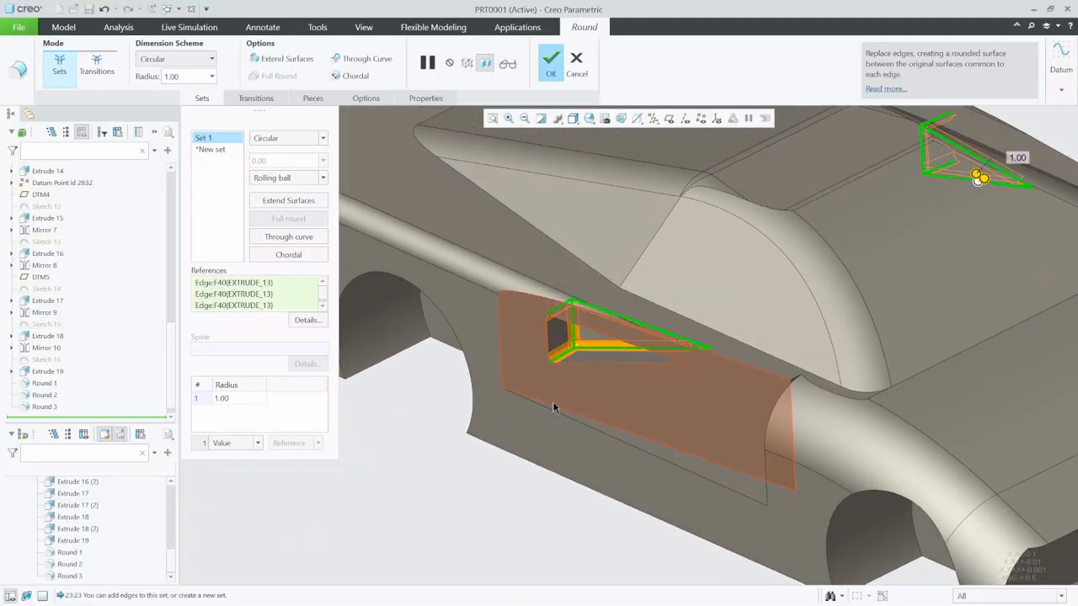
{"action": "scroll", "coordinate": [551, 406], "scroll_direction": "up", "scroll_amount": 4}
{"action": "left_click", "coordinate": [552, 58]}
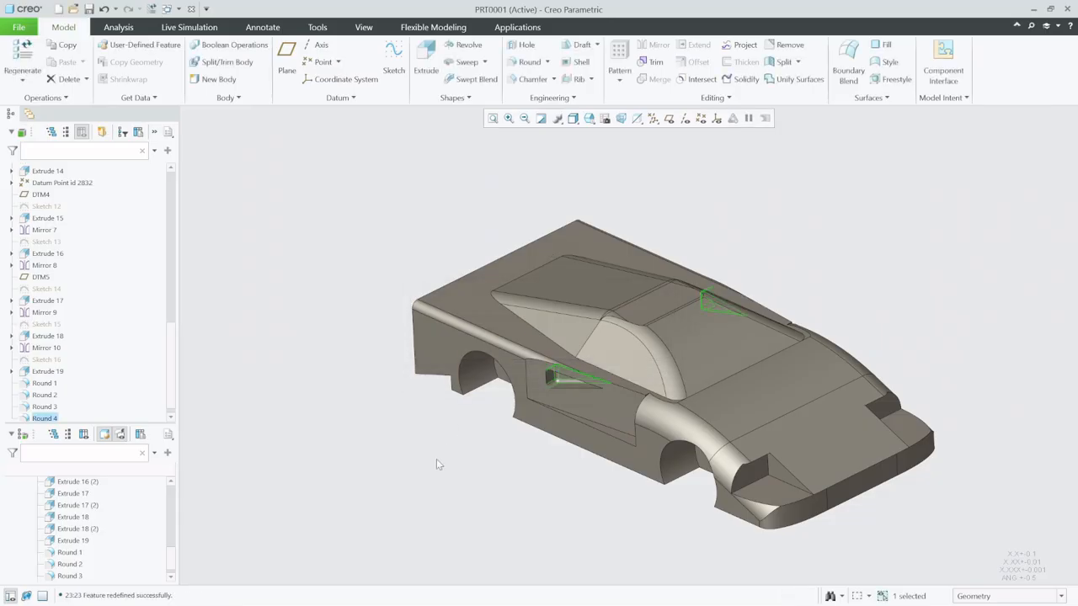
- Start a circular round on the outer circular edges of the two tail lights on one side of the rear
{"action": "middle_click_drag", "start_coordinate": [474, 409], "coordinate": [614, 402]}
{"action": "scroll", "coordinate": [564, 449], "scroll_direction": "up", "scroll_amount": 4}
{"action": "scroll", "coordinate": [564, 444], "scroll_direction": "down", "scroll_amount": 5}
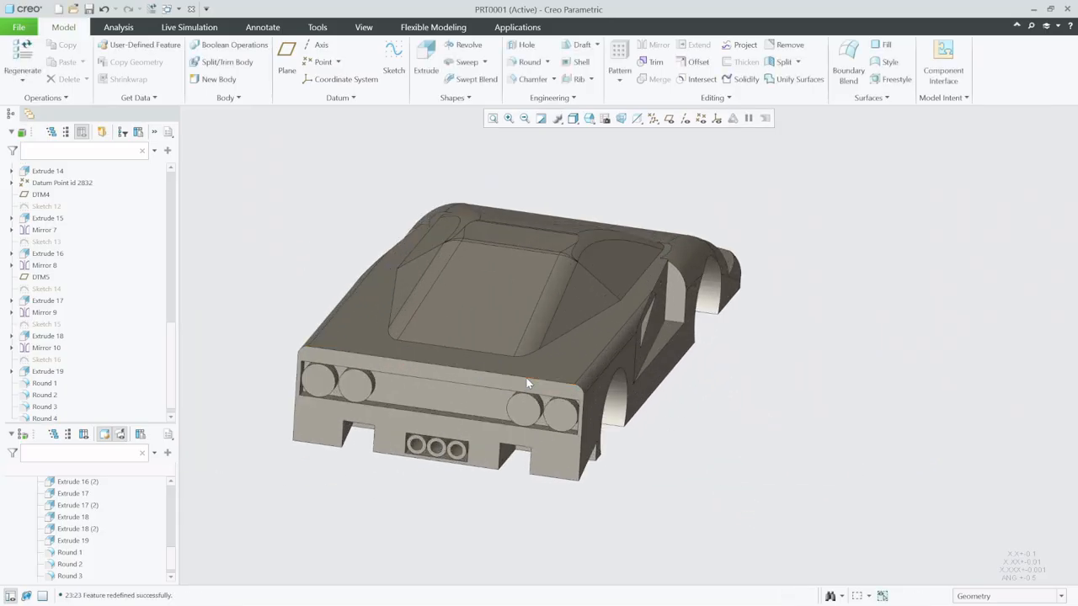
{"action": "scroll", "coordinate": [575, 392], "scroll_direction": "up", "scroll_amount": 2}
{"action": "scroll", "coordinate": [454, 401], "scroll_direction": "down", "scroll_amount": 2}
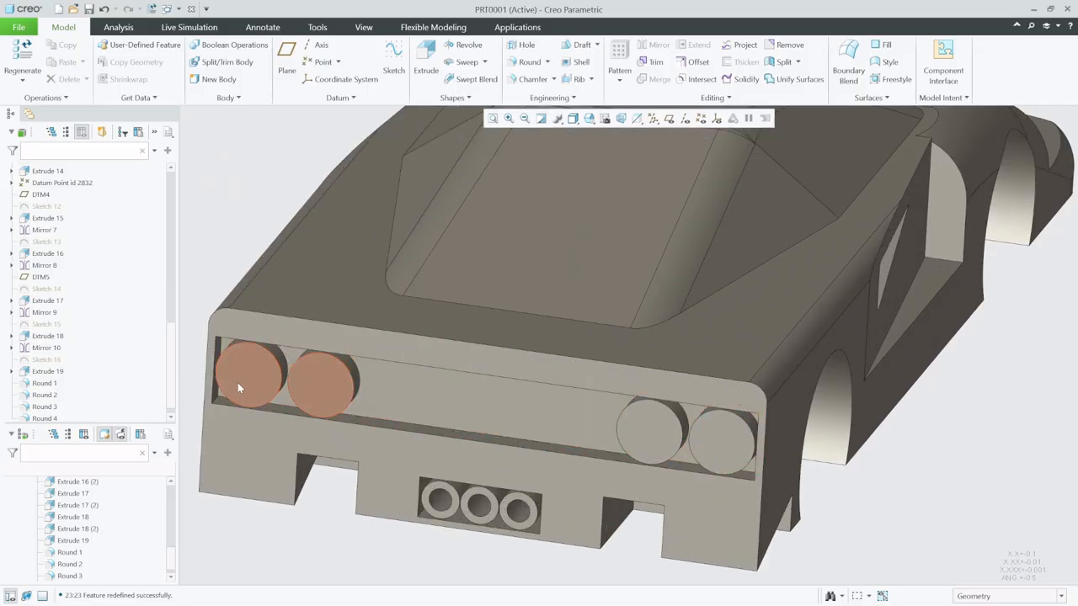
{"action": "left_click", "coordinate": [526, 62]}
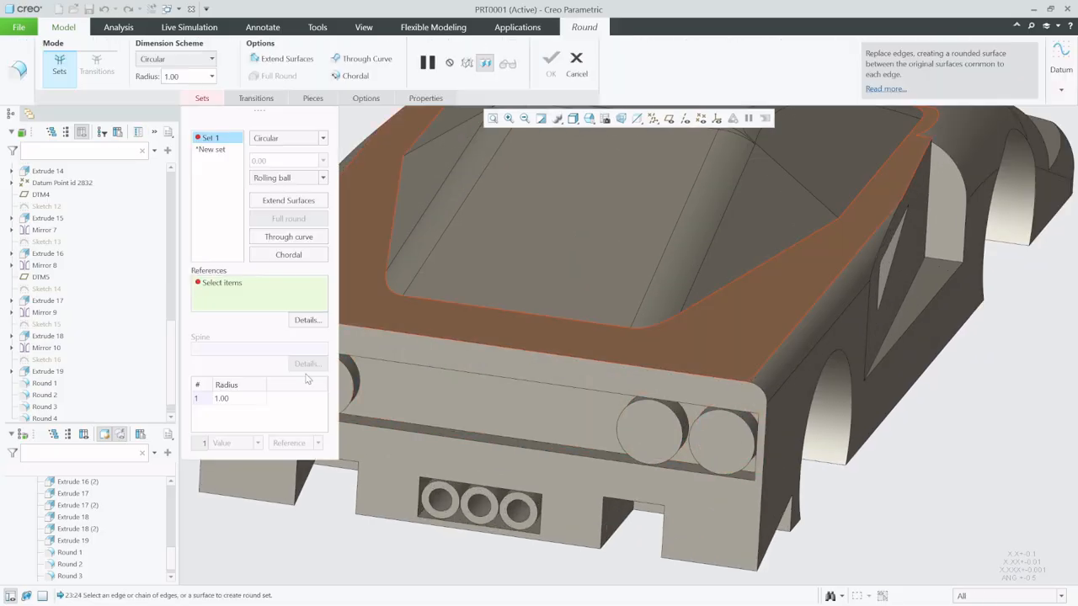
{"action": "scroll", "coordinate": [565, 450], "scroll_direction": "up", "scroll_amount": 3}
{"action": "scroll", "coordinate": [524, 429], "scroll_direction": "down", "scroll_amount": 5}
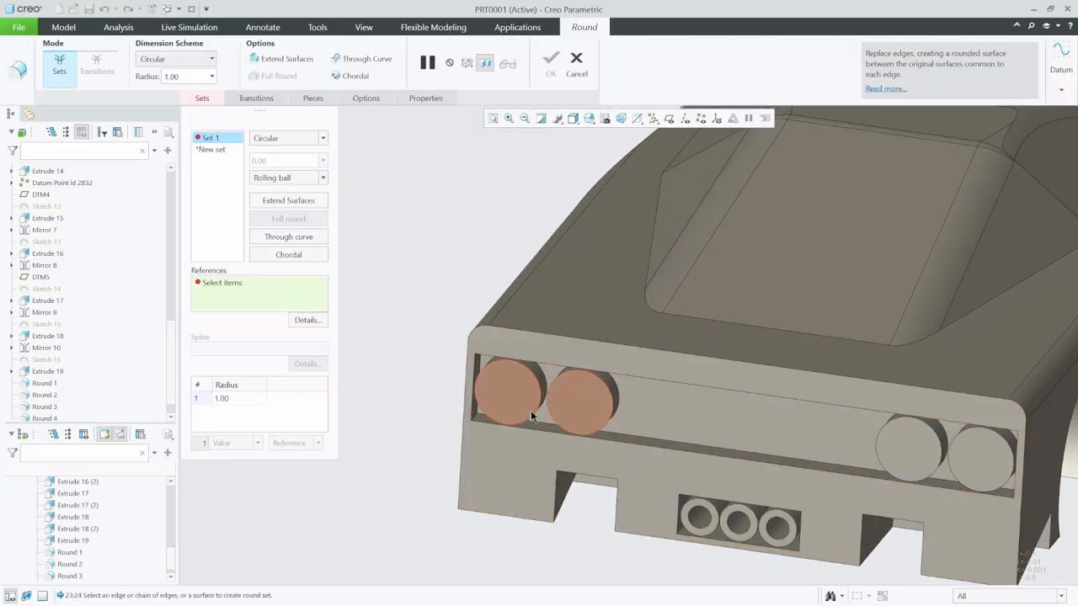
{"action": "left_click", "coordinate": [530, 414]}
{"action": "left_click", "coordinate": [556, 429], "text": "ctrl"}
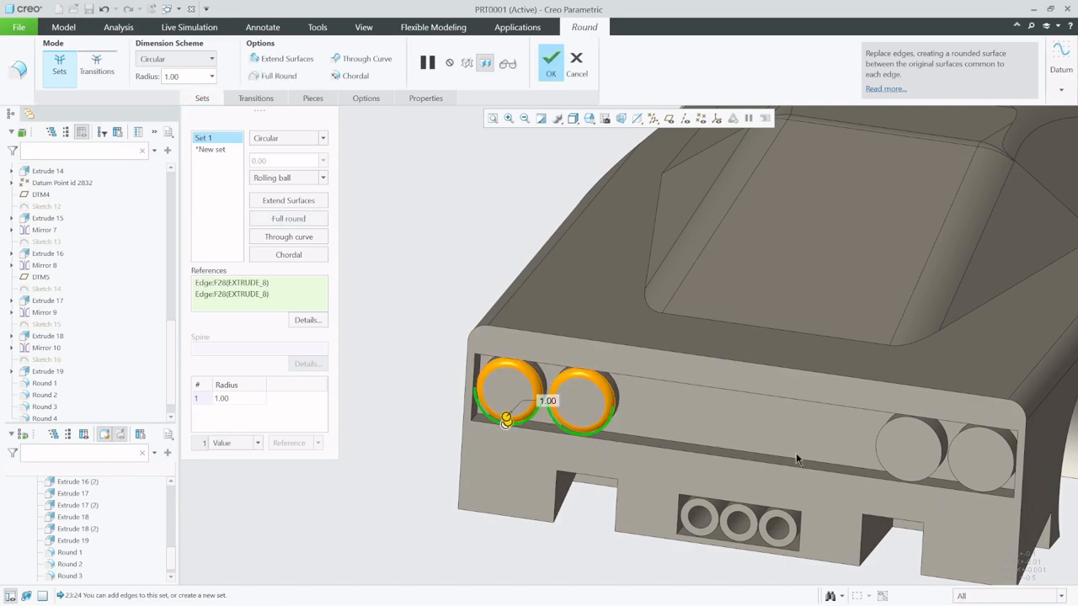
- Add the outer edges of the other side's two tail lights to the round and set the radius to 0.50
{"action": "left_click", "coordinate": [878, 453], "text": "ctrl"}
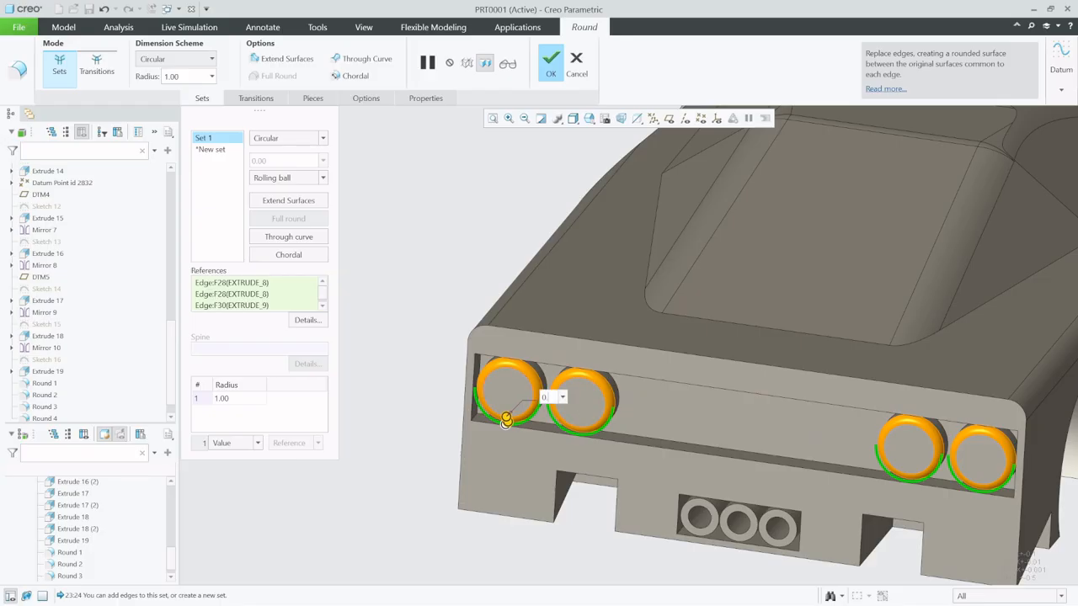
{"action": "key", "text": "Return"}
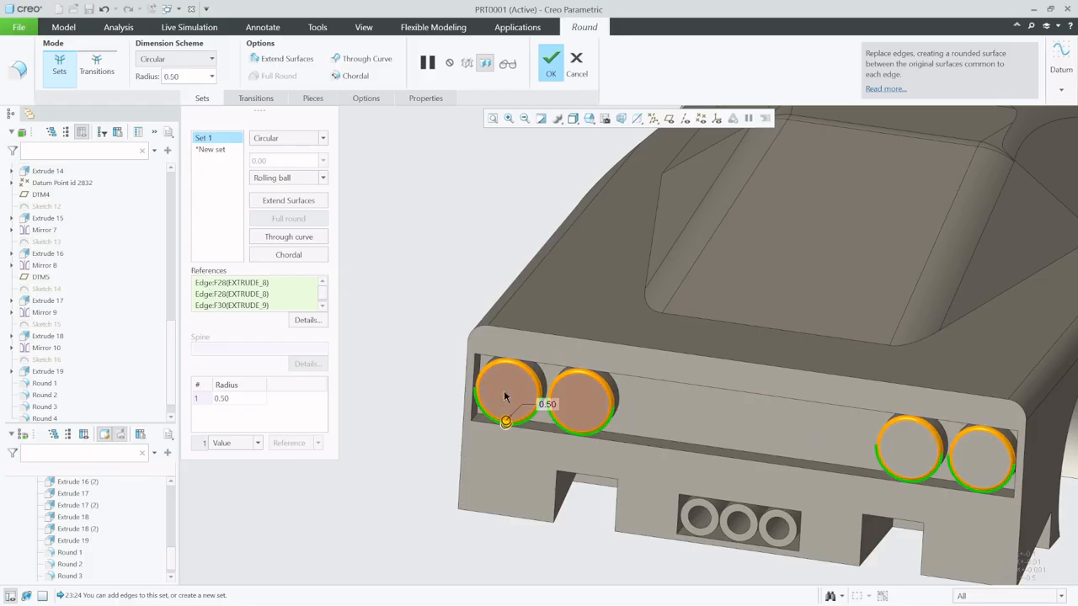
{"action": "scroll", "coordinate": [404, 473], "scroll_direction": "down", "scroll_amount": 3}
{"action": "mouse_move", "coordinate": [548, 430]}
{"action": "middle_mouse_down"}
{"action": "mouse_move", "coordinate": [543, 410]}
{"action": "mouse_move", "coordinate": [564, 438]}
{"action": "middle_mouse_up"}
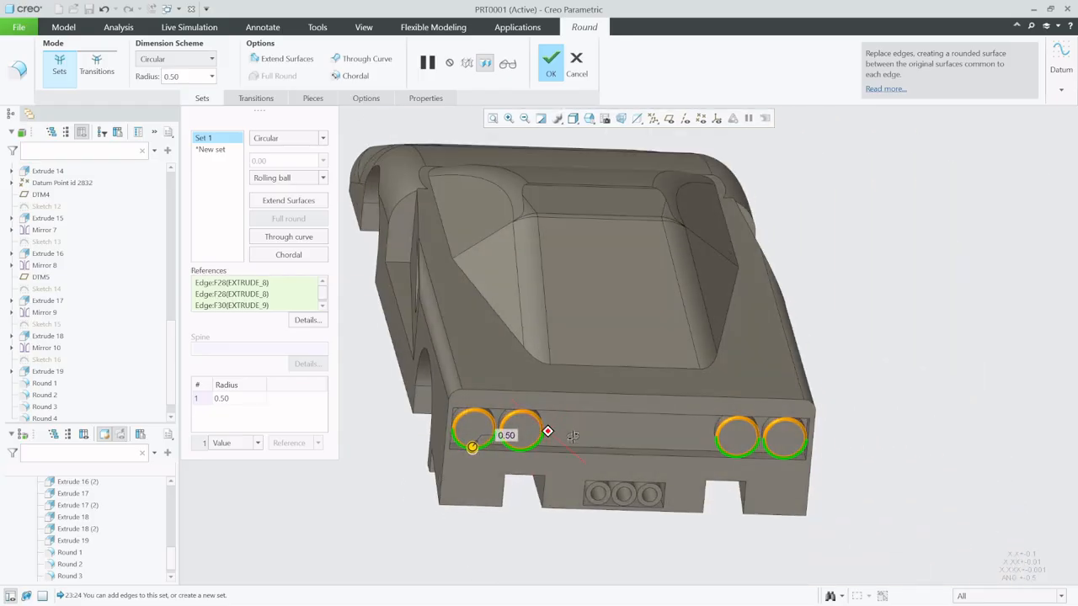
- Add a second round set on the rear face's upper edge chain, set its radius to 1, and complete the round
{"action": "left_click", "coordinate": [215, 149]}
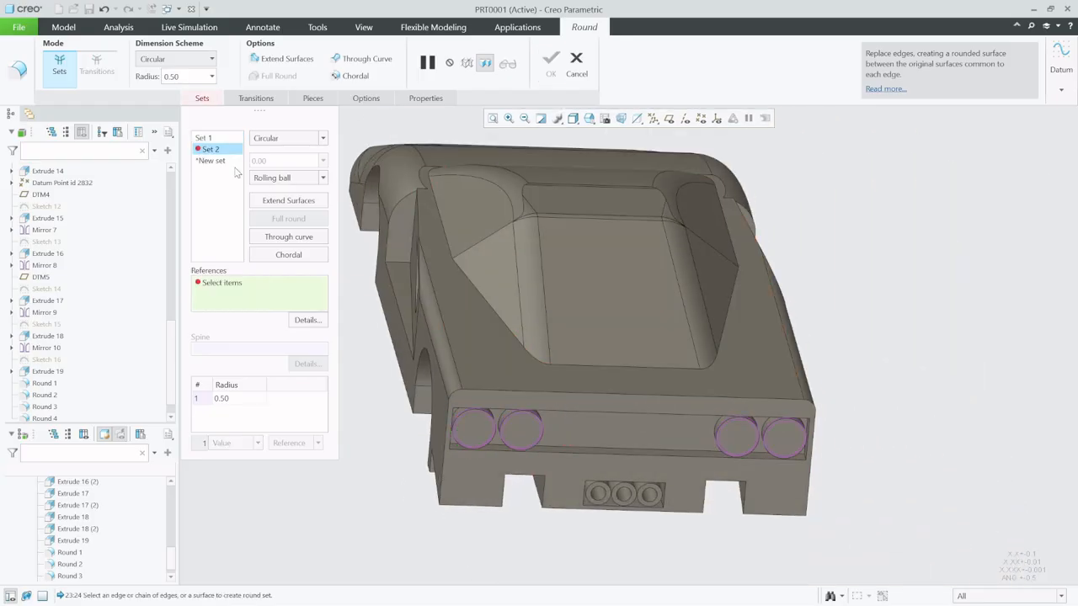
{"action": "left_click", "coordinate": [606, 396]}
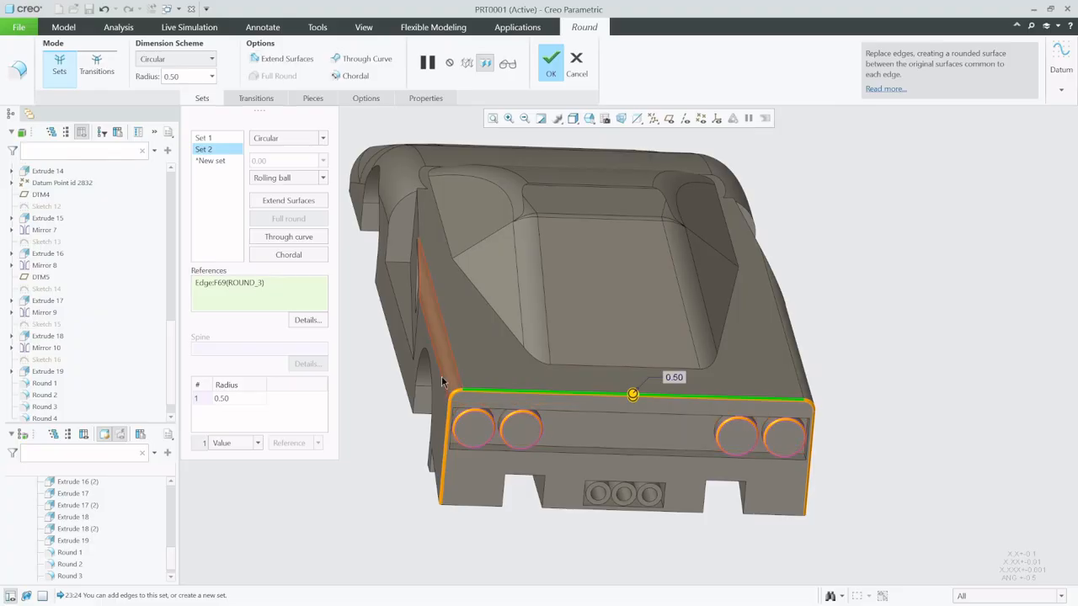
{"action": "scroll", "coordinate": [580, 462], "scroll_direction": "down", "scroll_amount": 2}
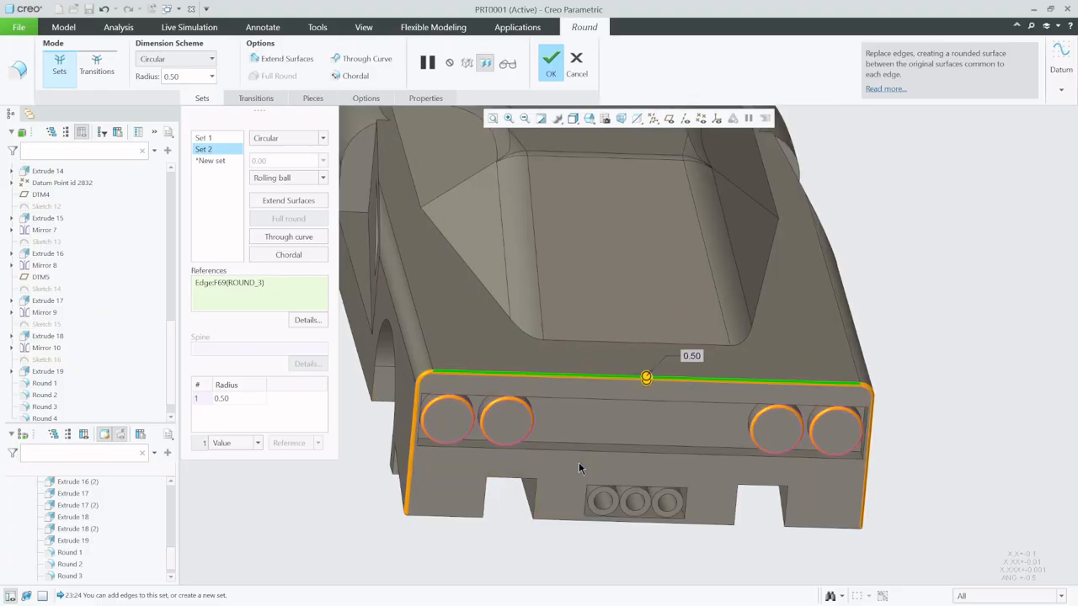
{"action": "left_click_drag", "start_coordinate": [645, 379], "coordinate": [650, 392]}
{"action": "double_click", "coordinate": [686, 357]}
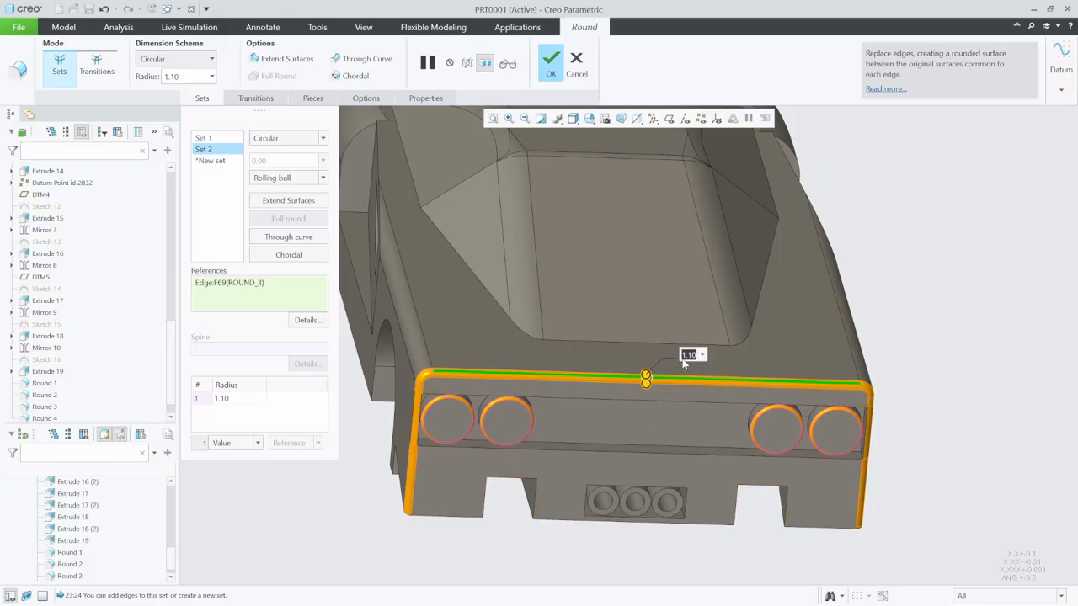
{"action": "type", "text": "1"}
{"action": "key", "text": "Return"}
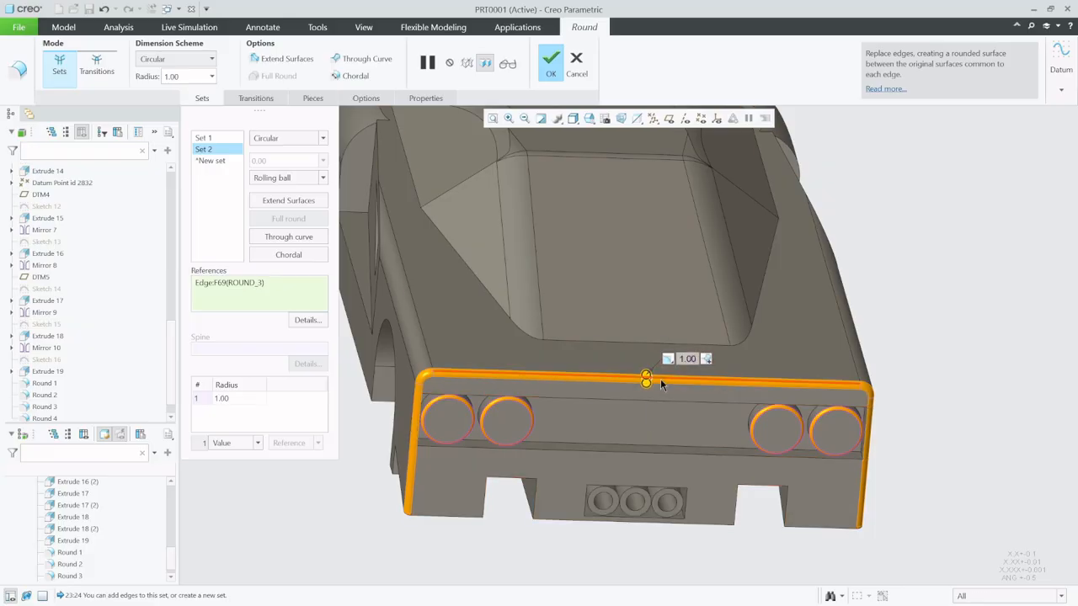
{"action": "left_click", "coordinate": [552, 59]}
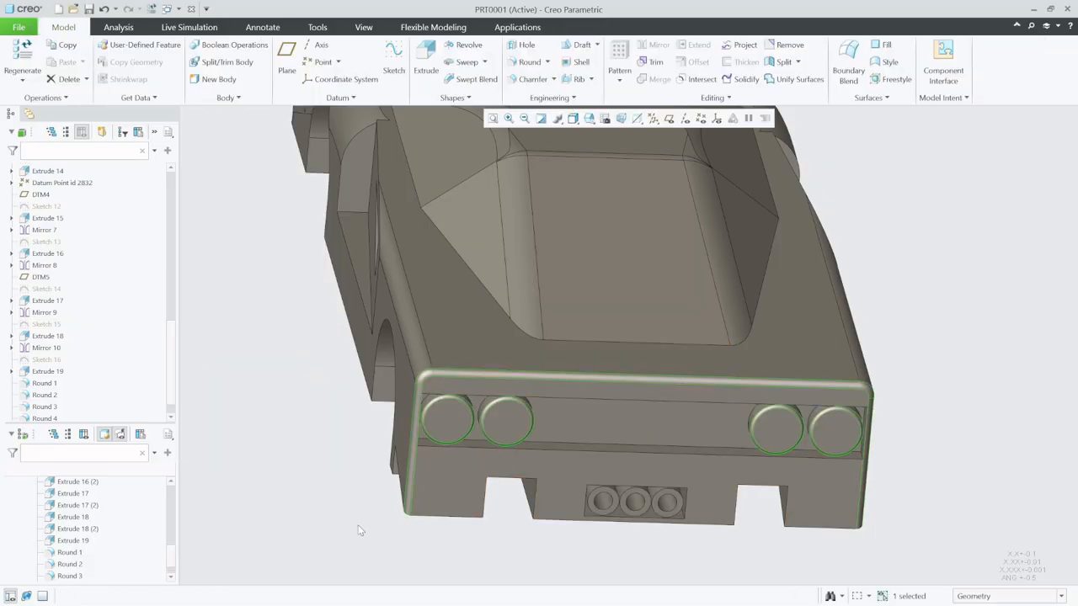
- Start a 1.00 radius round on the rear face's lower outer edge, the adjacent notch's edges and the central edge below the exhausts
{"action": "middle_click_drag", "start_coordinate": [417, 522], "coordinate": [426, 463]}
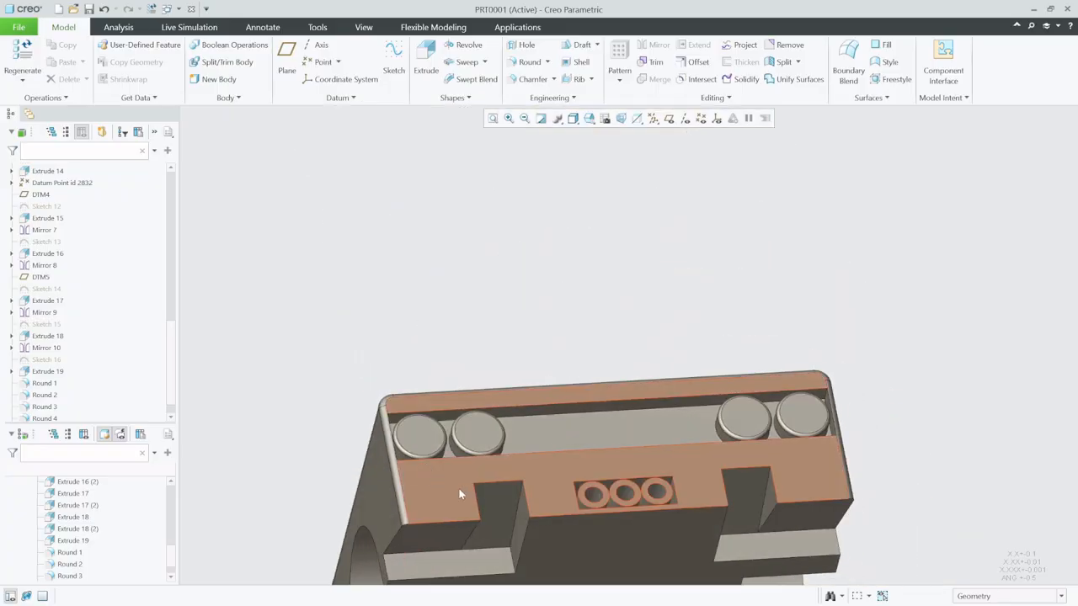
{"action": "scroll", "coordinate": [458, 487], "scroll_direction": "up", "scroll_amount": 3}
{"action": "scroll", "coordinate": [472, 515], "scroll_direction": "down", "scroll_amount": 8}
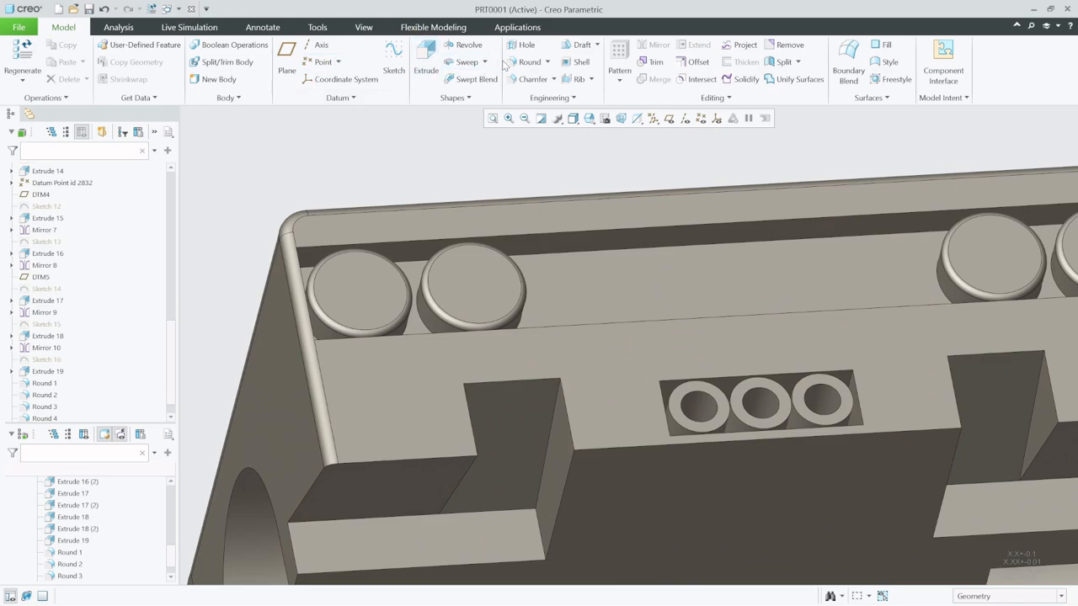
{"action": "left_click", "coordinate": [528, 62]}
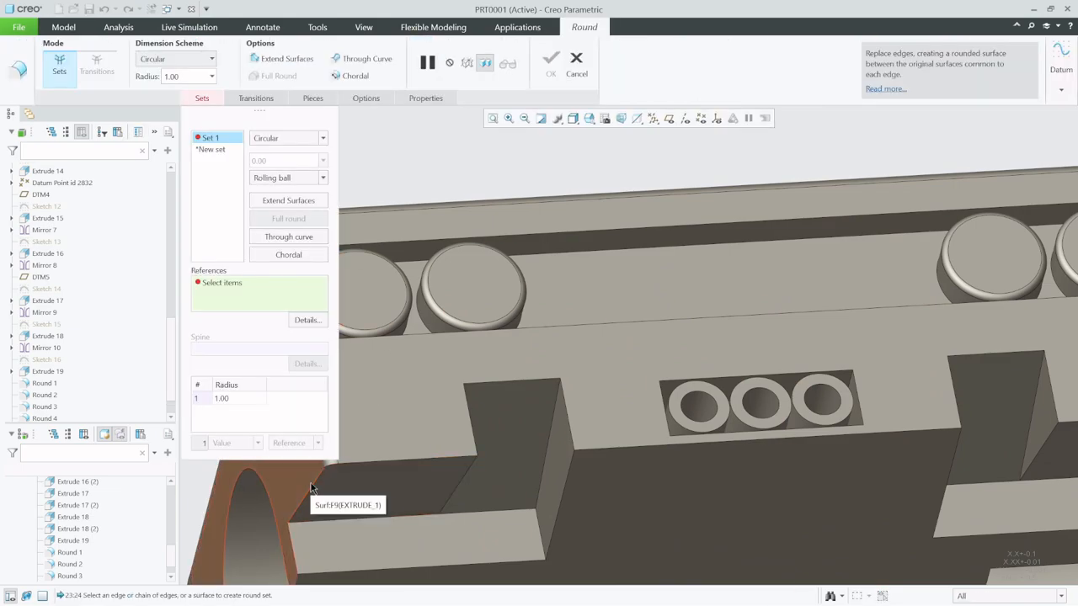
{"action": "left_click", "coordinate": [311, 491]}
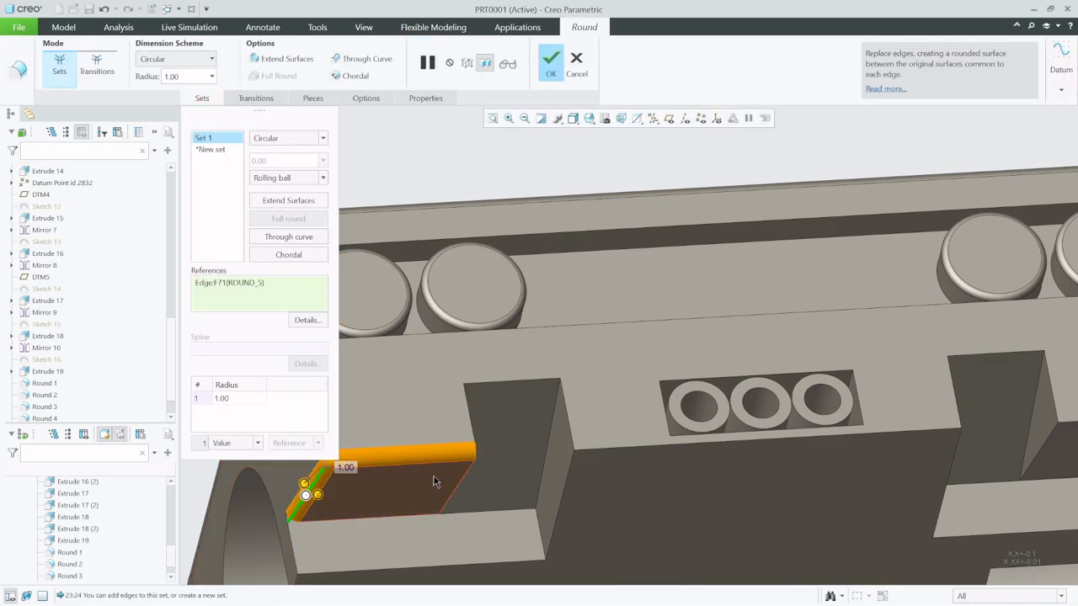
{"action": "left_click", "coordinate": [468, 426], "text": "ctrl"}
{"action": "left_click", "coordinate": [503, 385], "text": "ctrl"}
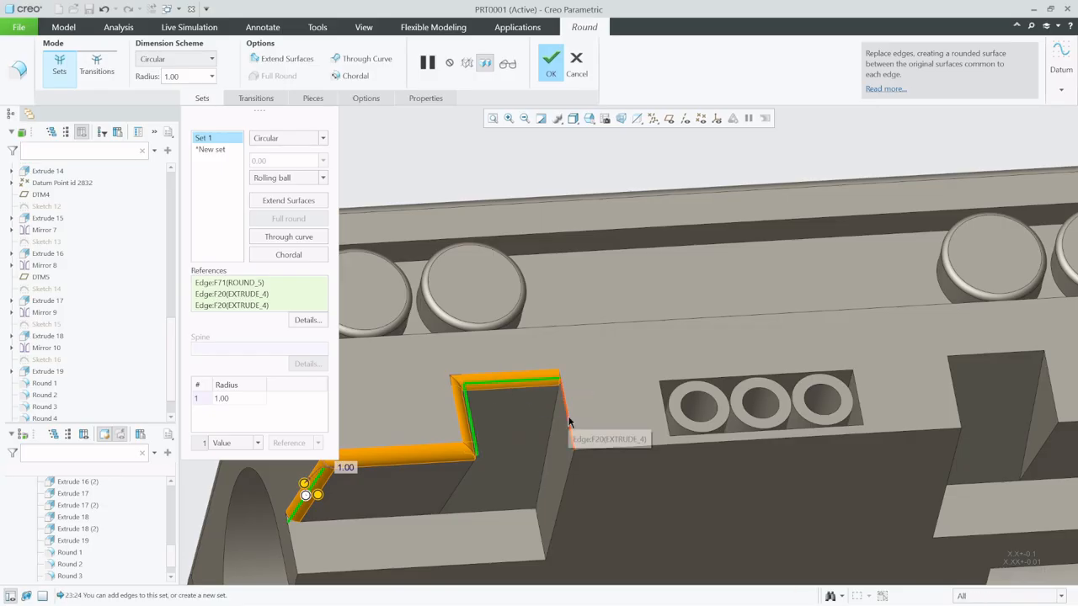
{"action": "left_click", "coordinate": [572, 425], "text": "ctrl"}
{"action": "left_click", "coordinate": [613, 452], "text": "ctrl"}
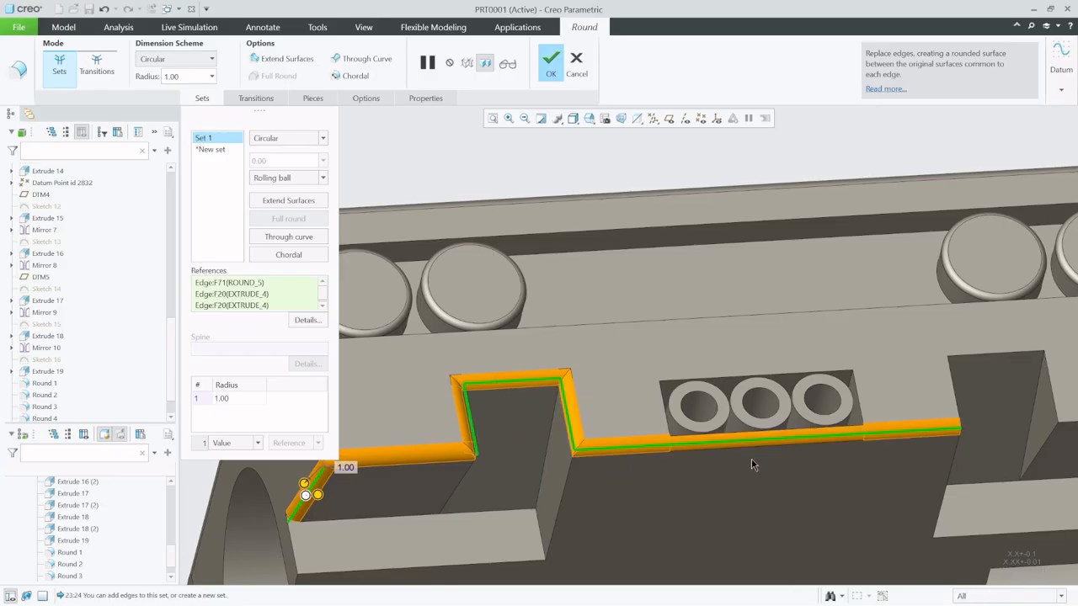
- Add the other notch's edges and the remaining lower outer edge of the rear face to the round, and complete it
{"action": "left_click", "coordinate": [953, 394], "text": "ctrl"}
{"action": "left_click", "coordinate": [998, 351], "text": "ctrl"}
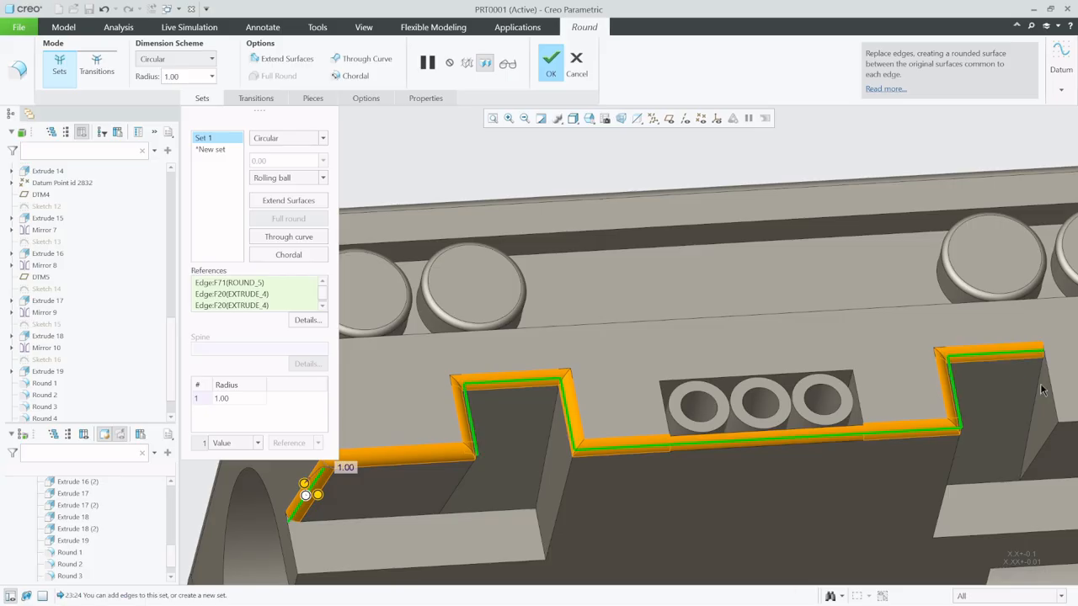
{"action": "left_click", "coordinate": [1051, 393], "text": "ctrl"}
{"action": "scroll", "coordinate": [600, 368], "scroll_direction": "up", "scroll_amount": 3}
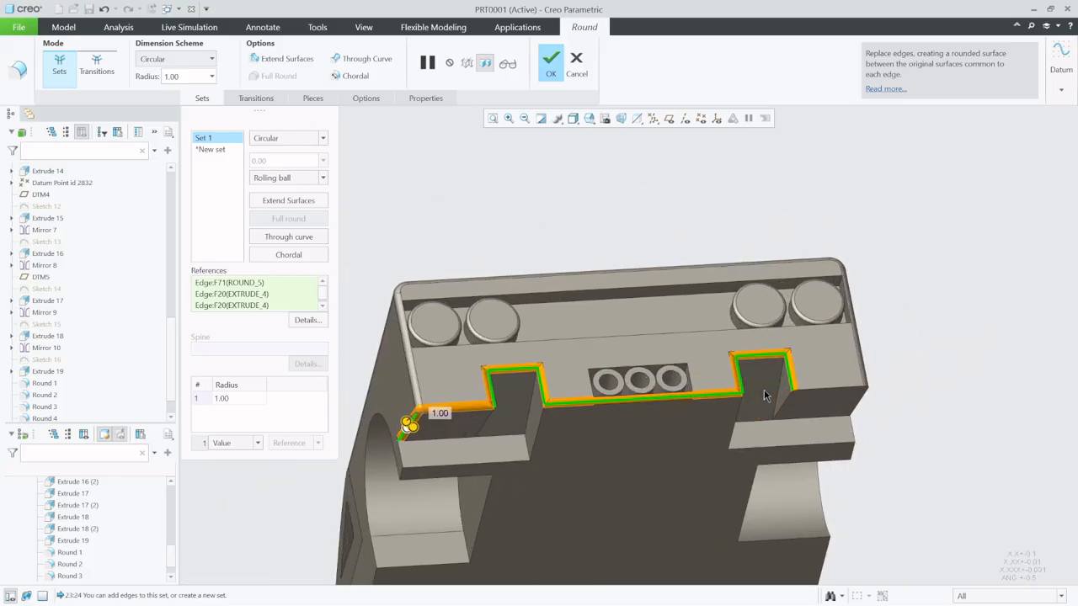
{"action": "scroll", "coordinate": [768, 396], "scroll_direction": "down", "scroll_amount": 3}
{"action": "left_click", "coordinate": [899, 388], "text": "ctrl"}
{"action": "scroll", "coordinate": [946, 411], "scroll_direction": "up", "scroll_amount": 3}
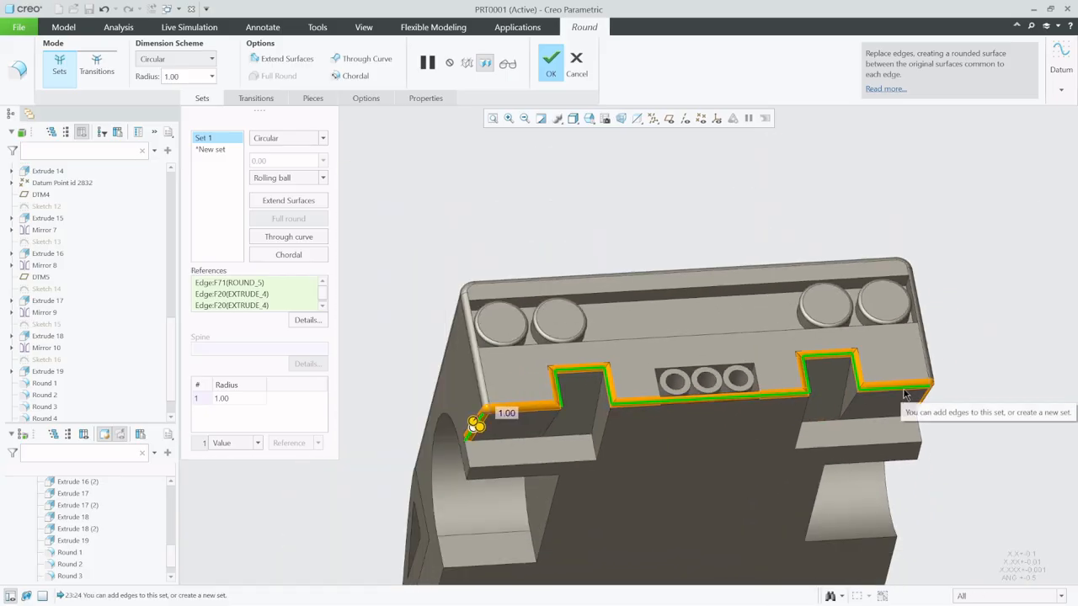
{"action": "mouse_move", "coordinate": [945, 412]}
{"action": "middle_mouse_down"}
{"action": "mouse_move", "coordinate": [918, 410]}
{"action": "mouse_move", "coordinate": [934, 429]}
{"action": "middle_mouse_up"}
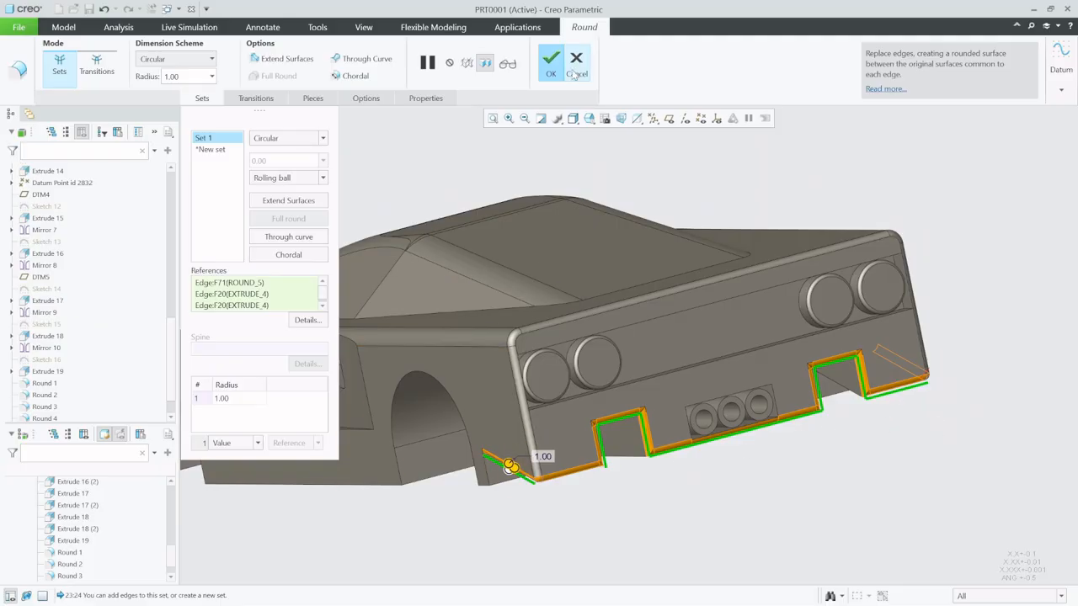
{"action": "left_click", "coordinate": [551, 63]}
{"action": "left_click", "coordinate": [463, 515]}
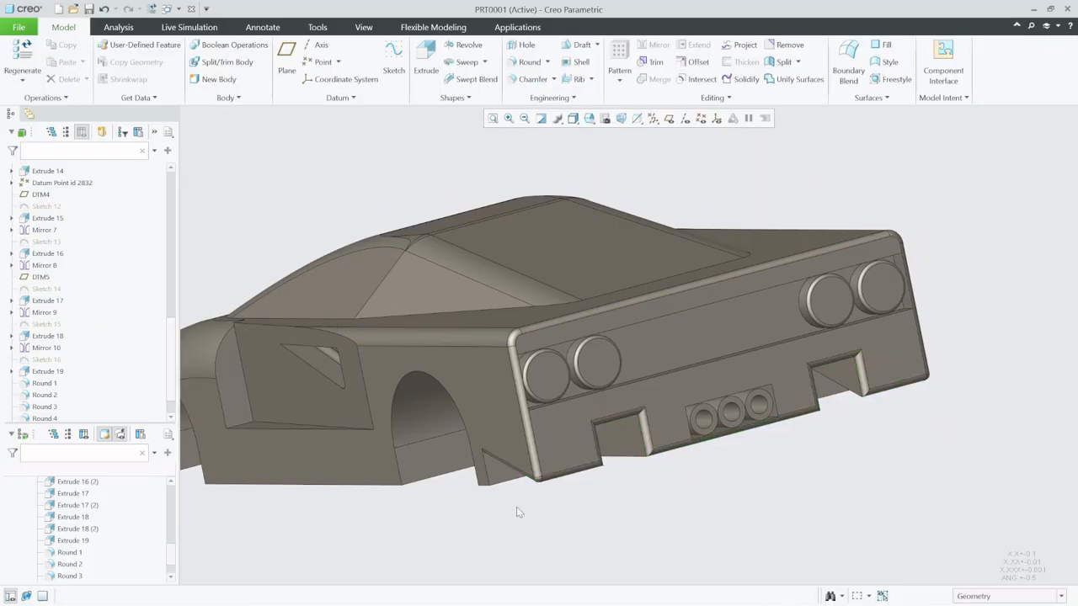
- Examine the rounded car body as a whole from the rear, side and front
{"action": "scroll", "coordinate": [516, 506], "scroll_direction": "up", "scroll_amount": 4}
{"action": "scroll", "coordinate": [548, 448], "scroll_direction": "down", "scroll_amount": 2}
{"action": "middle_click_drag", "start_coordinate": [548, 448], "coordinate": [691, 433]}
{"action": "scroll", "coordinate": [690, 433], "scroll_direction": "up", "scroll_amount": 4}
{"action": "scroll", "coordinate": [593, 432], "scroll_direction": "down", "scroll_amount": 3}
{"action": "middle_click_drag", "start_coordinate": [594, 432], "coordinate": [625, 421]}
{"action": "scroll", "coordinate": [704, 435], "scroll_direction": "up", "scroll_amount": 4}
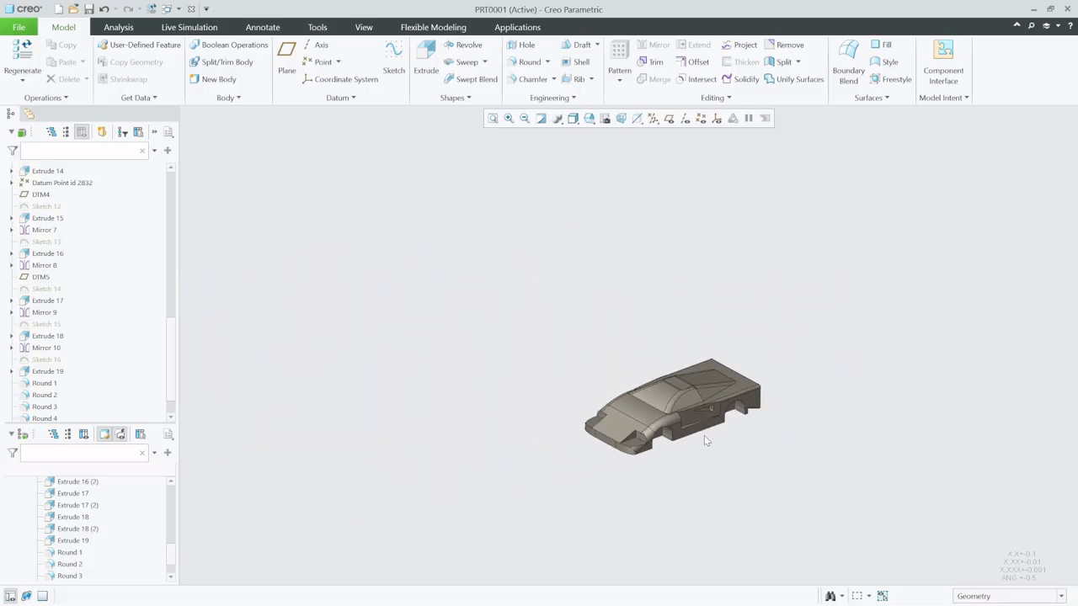
{"action": "scroll", "coordinate": [704, 436], "scroll_direction": "down", "scroll_amount": 5}
{"action": "scroll", "coordinate": [762, 369], "scroll_direction": "down", "scroll_amount": 2}
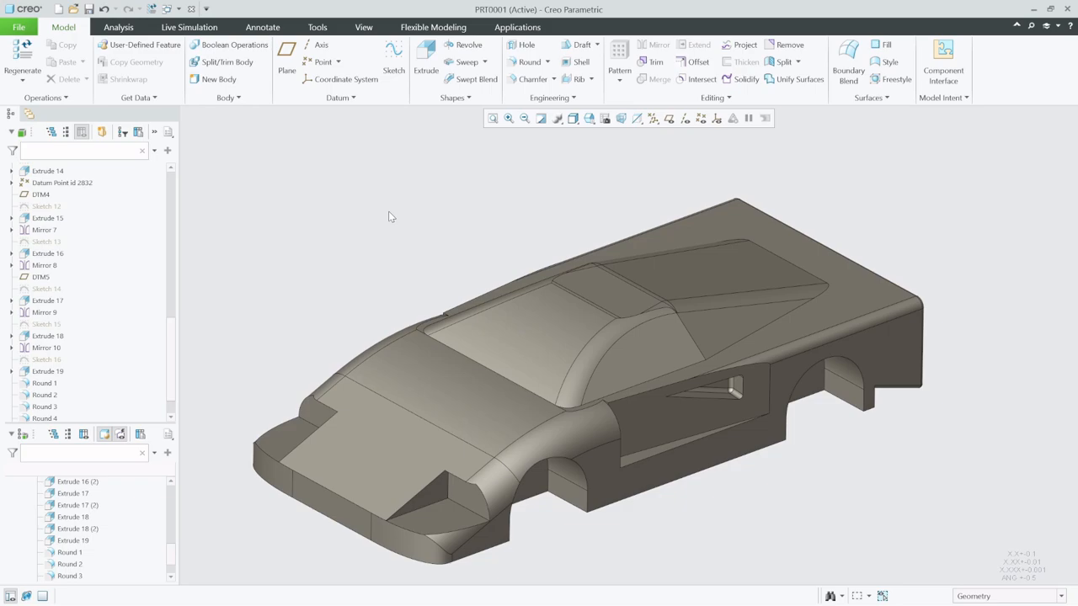
{"action": "scroll", "coordinate": [404, 202], "scroll_direction": "up", "scroll_amount": 1}
{"action": "scroll", "coordinate": [332, 209], "scroll_direction": "down", "scroll_amount": 1}
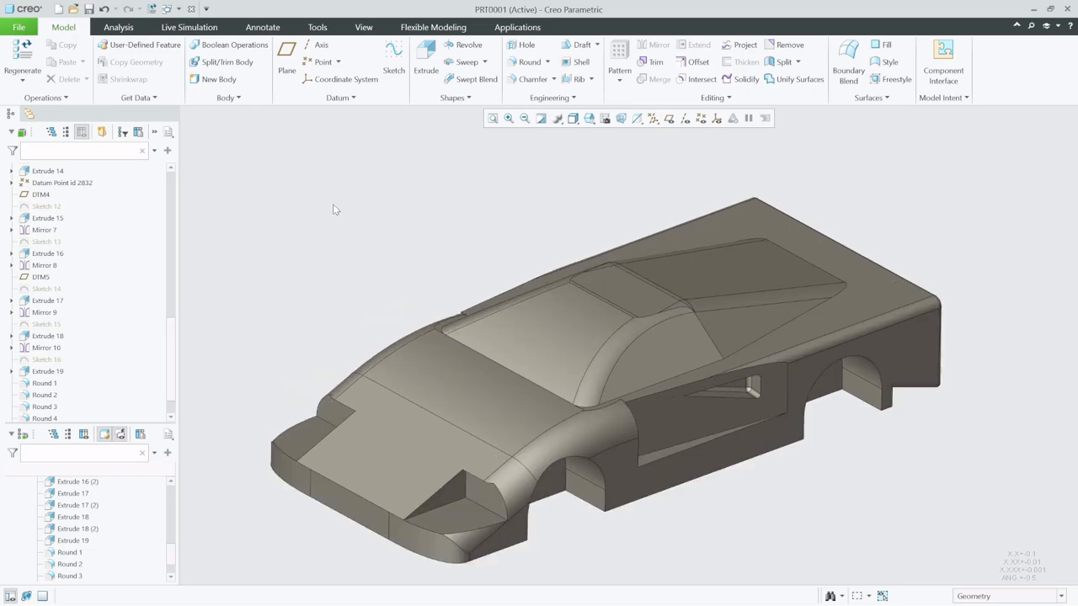